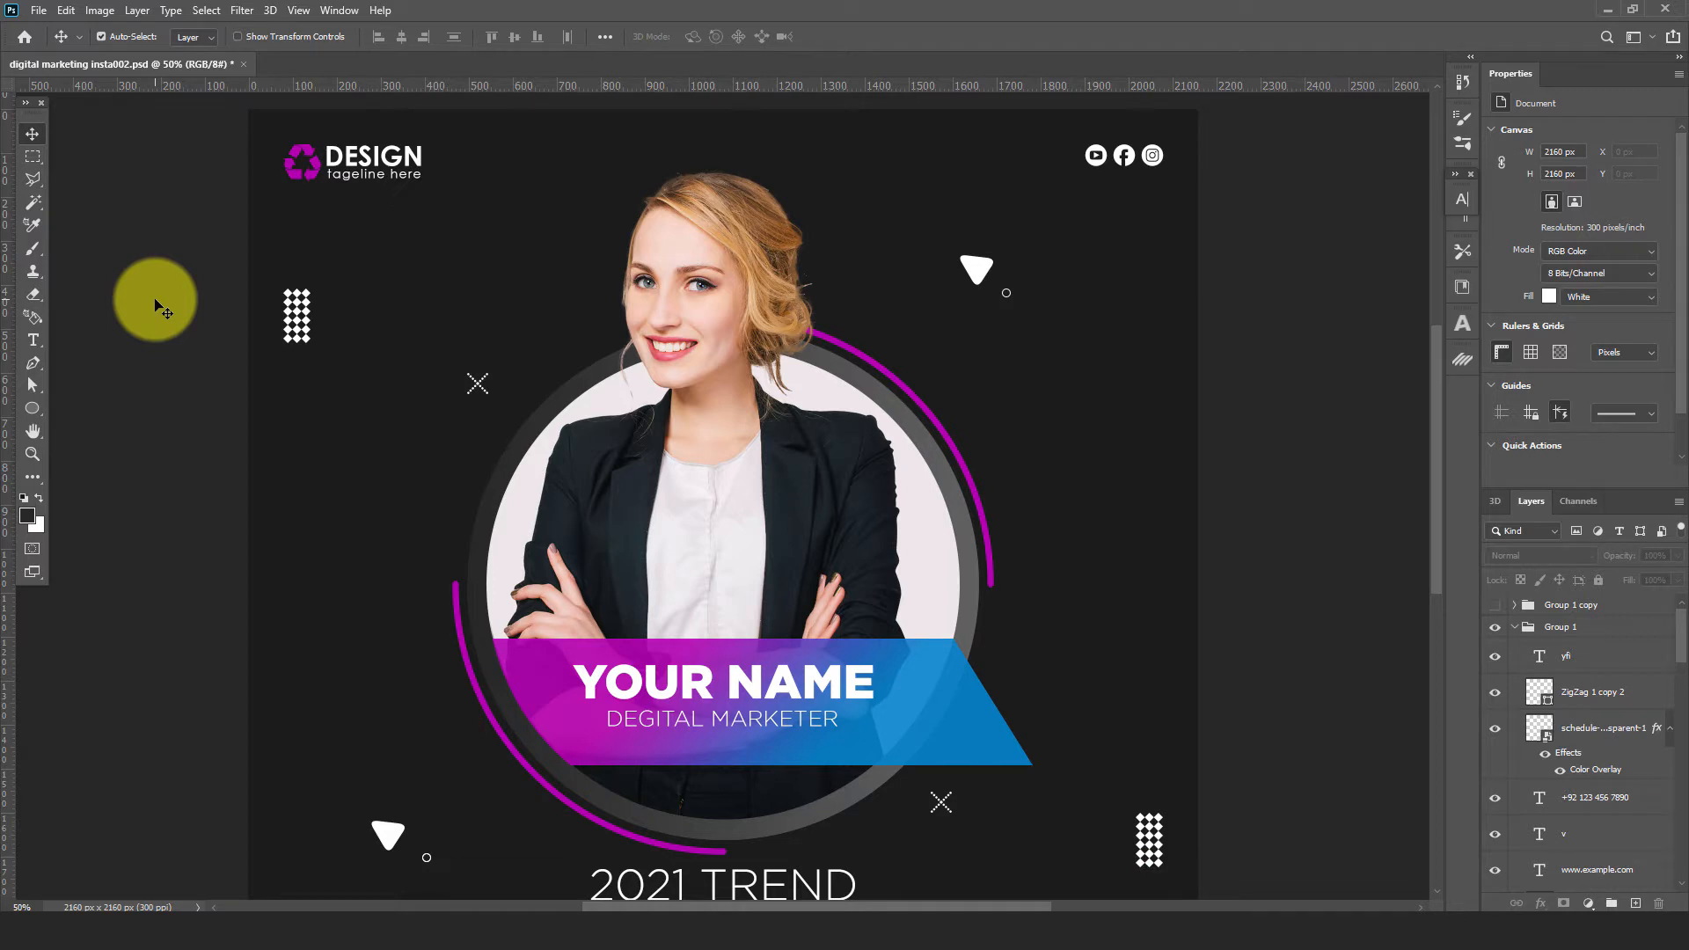
Create a new web document of 1080 × 1080 px at 150 pixels/inch with artboards turned off
click(40, 15)
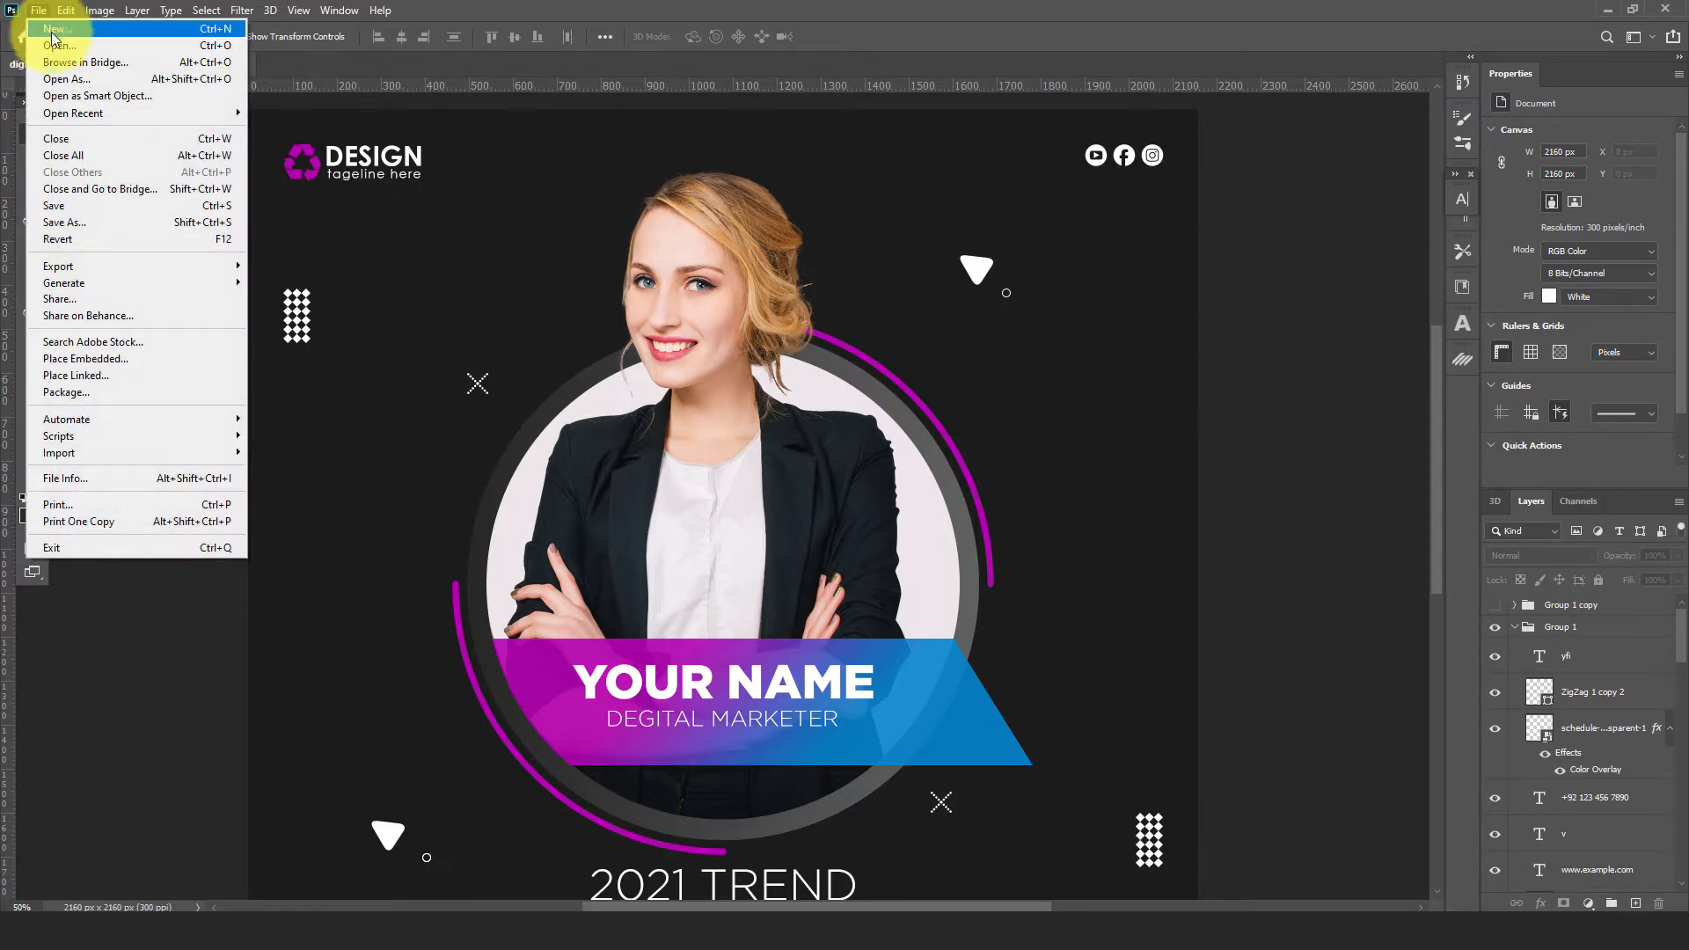
click(96, 32)
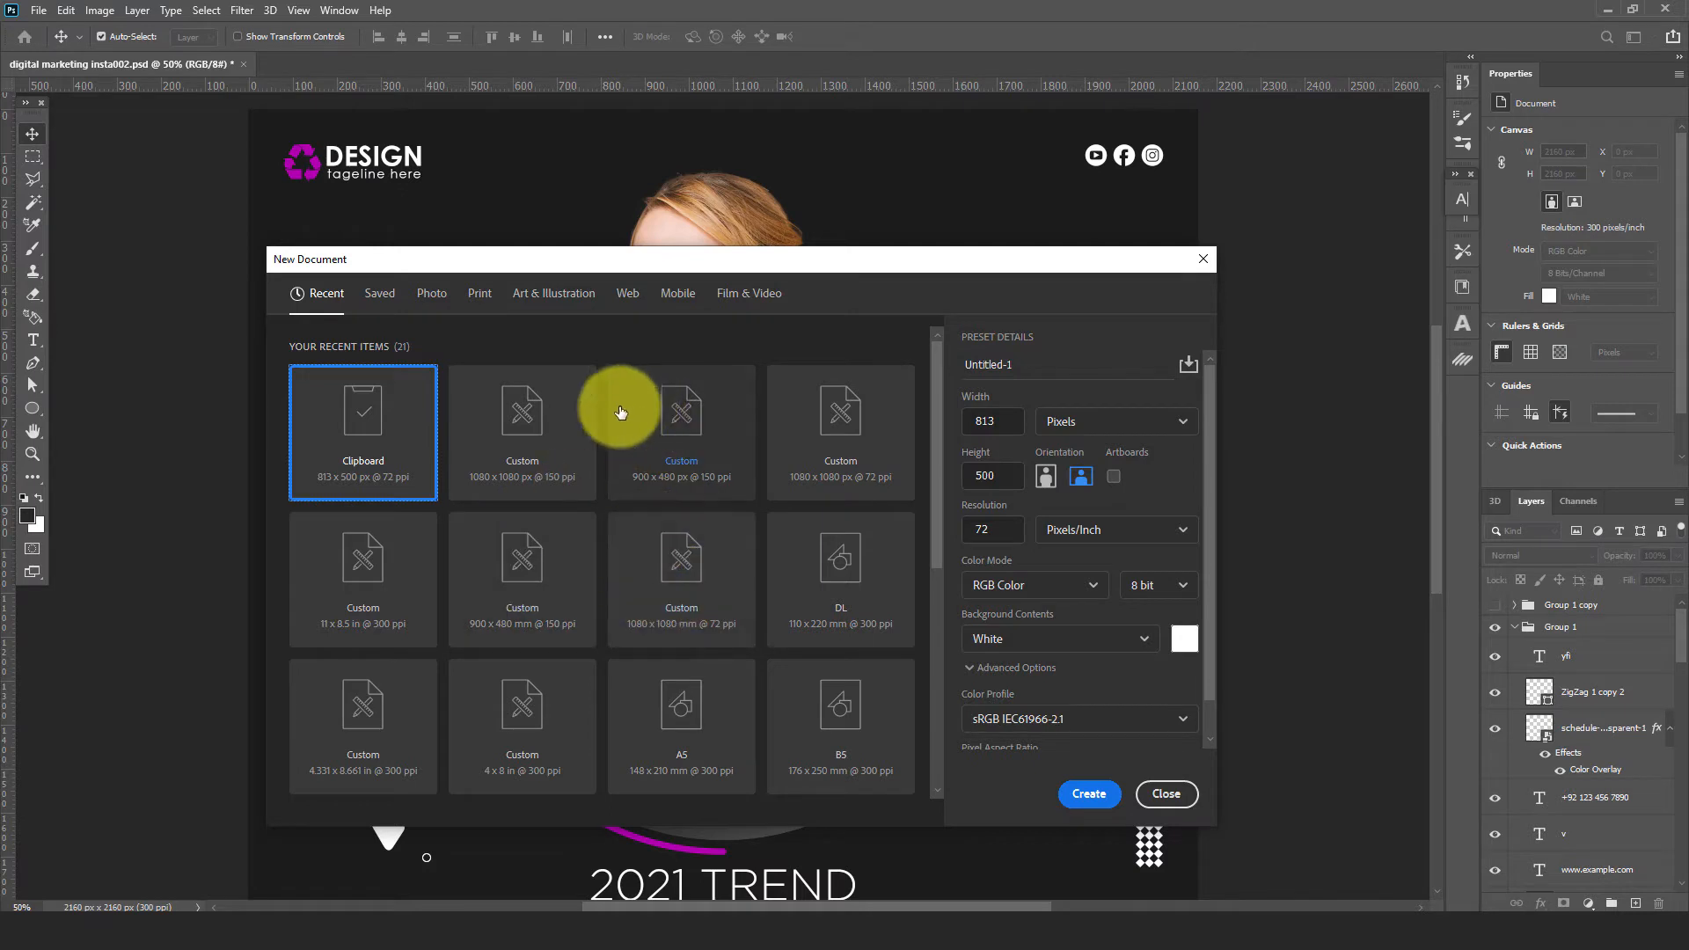
click(628, 299)
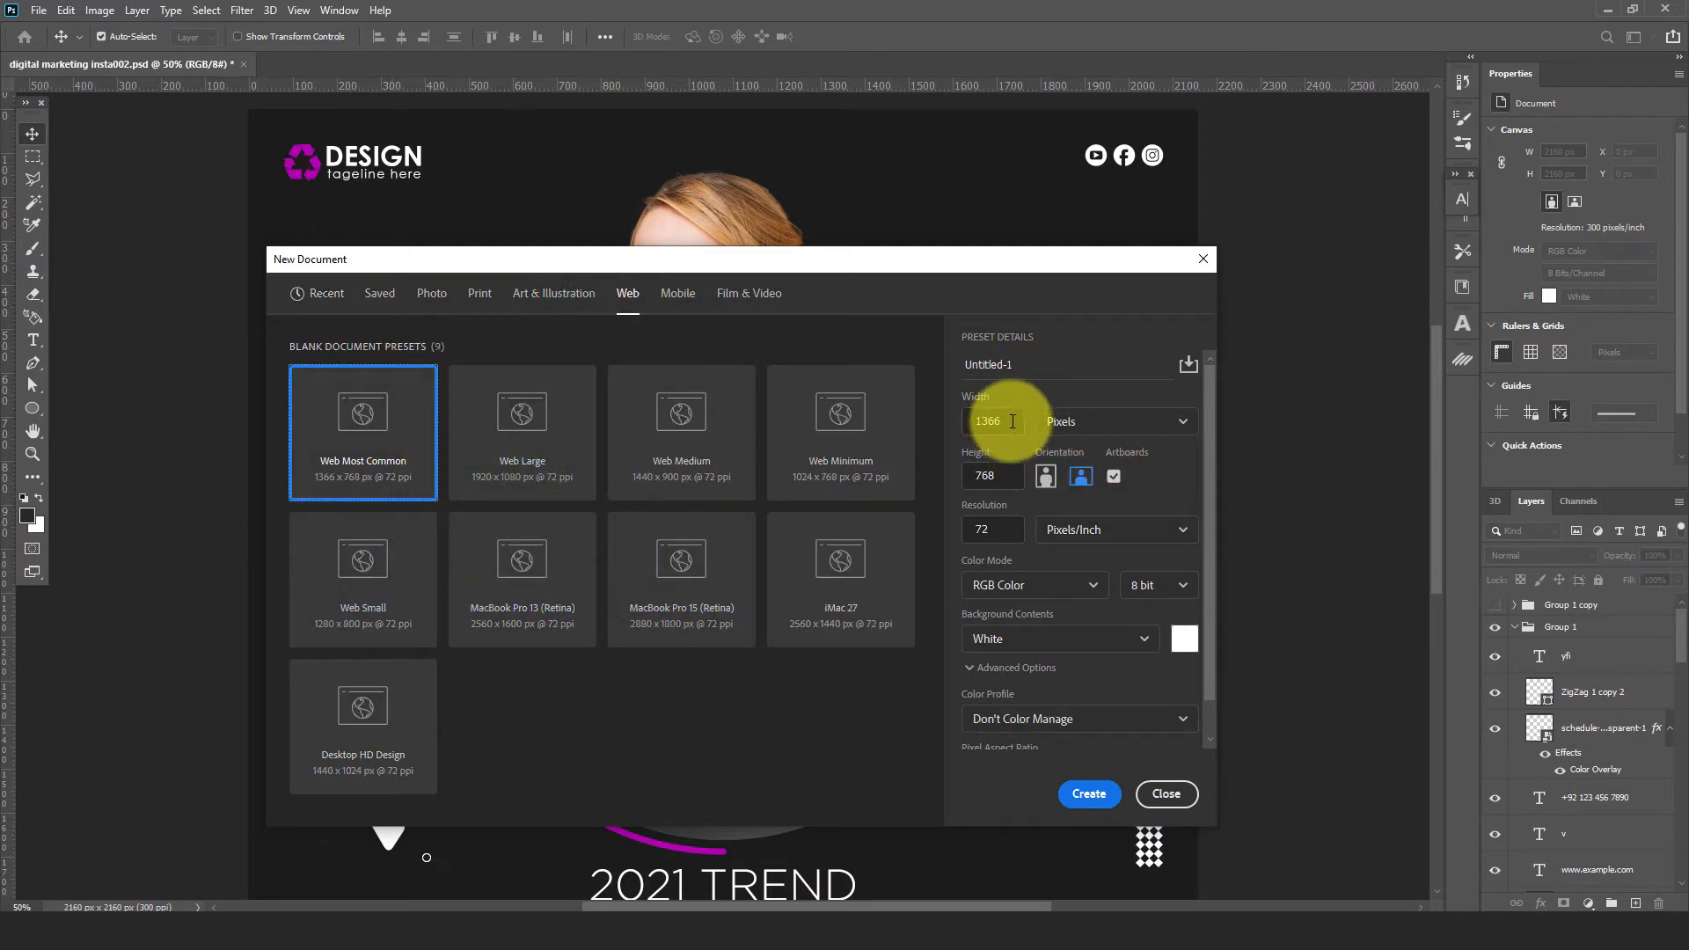
double_click(965, 428)
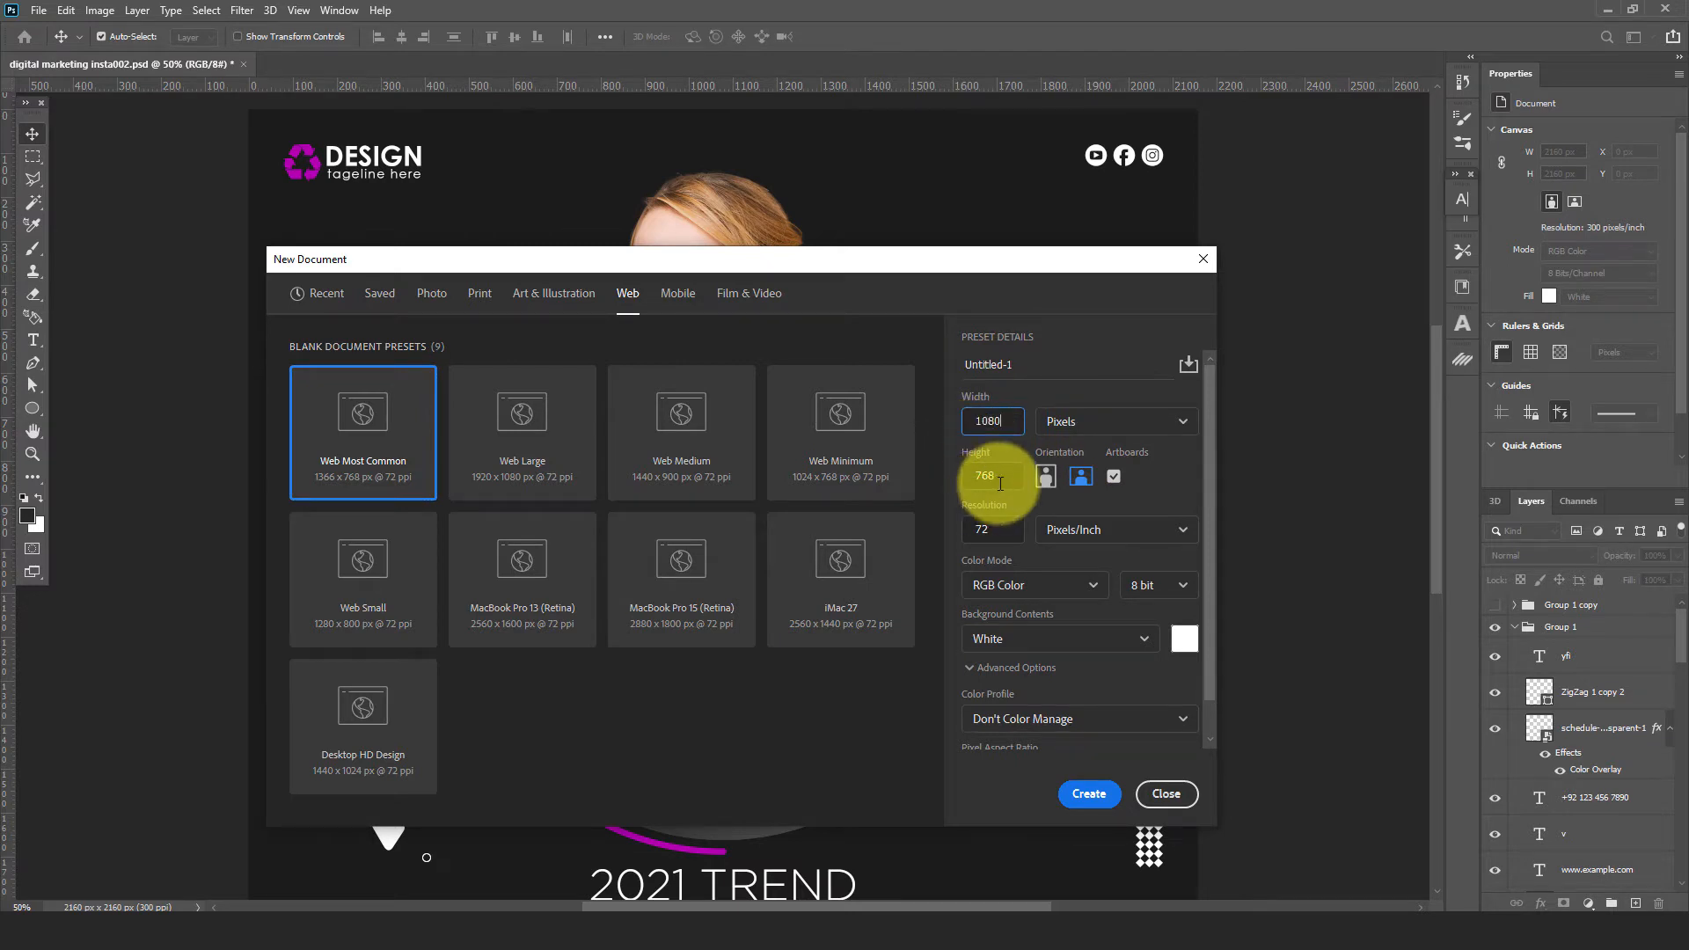
double_click(965, 480)
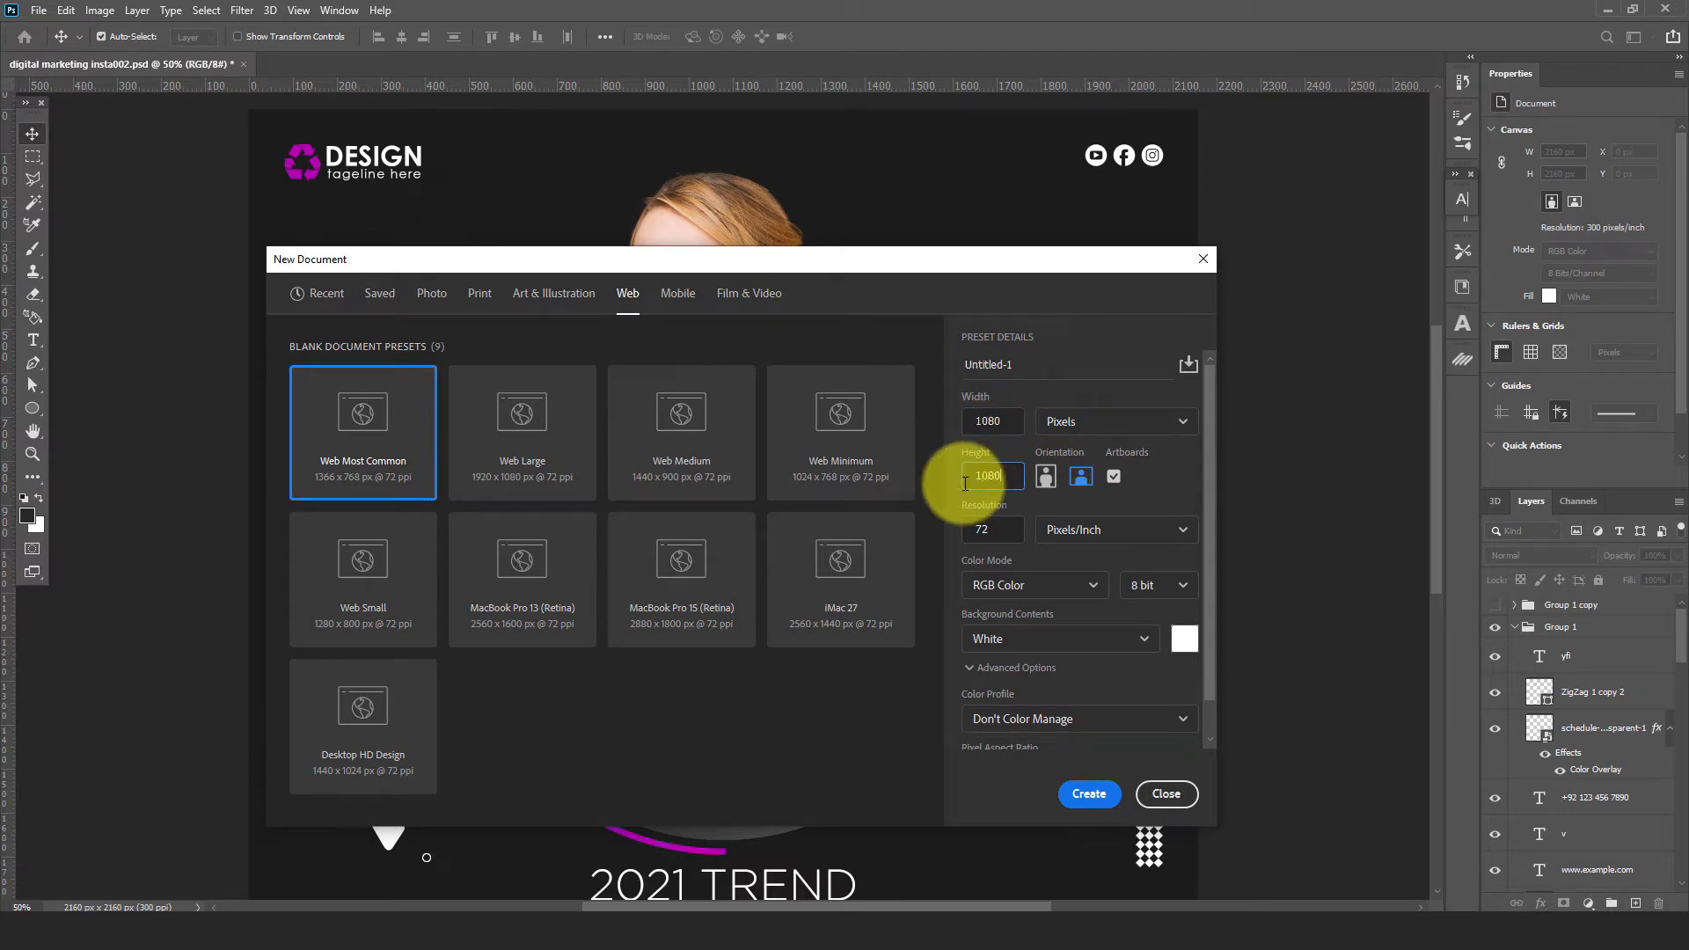
click(1116, 477)
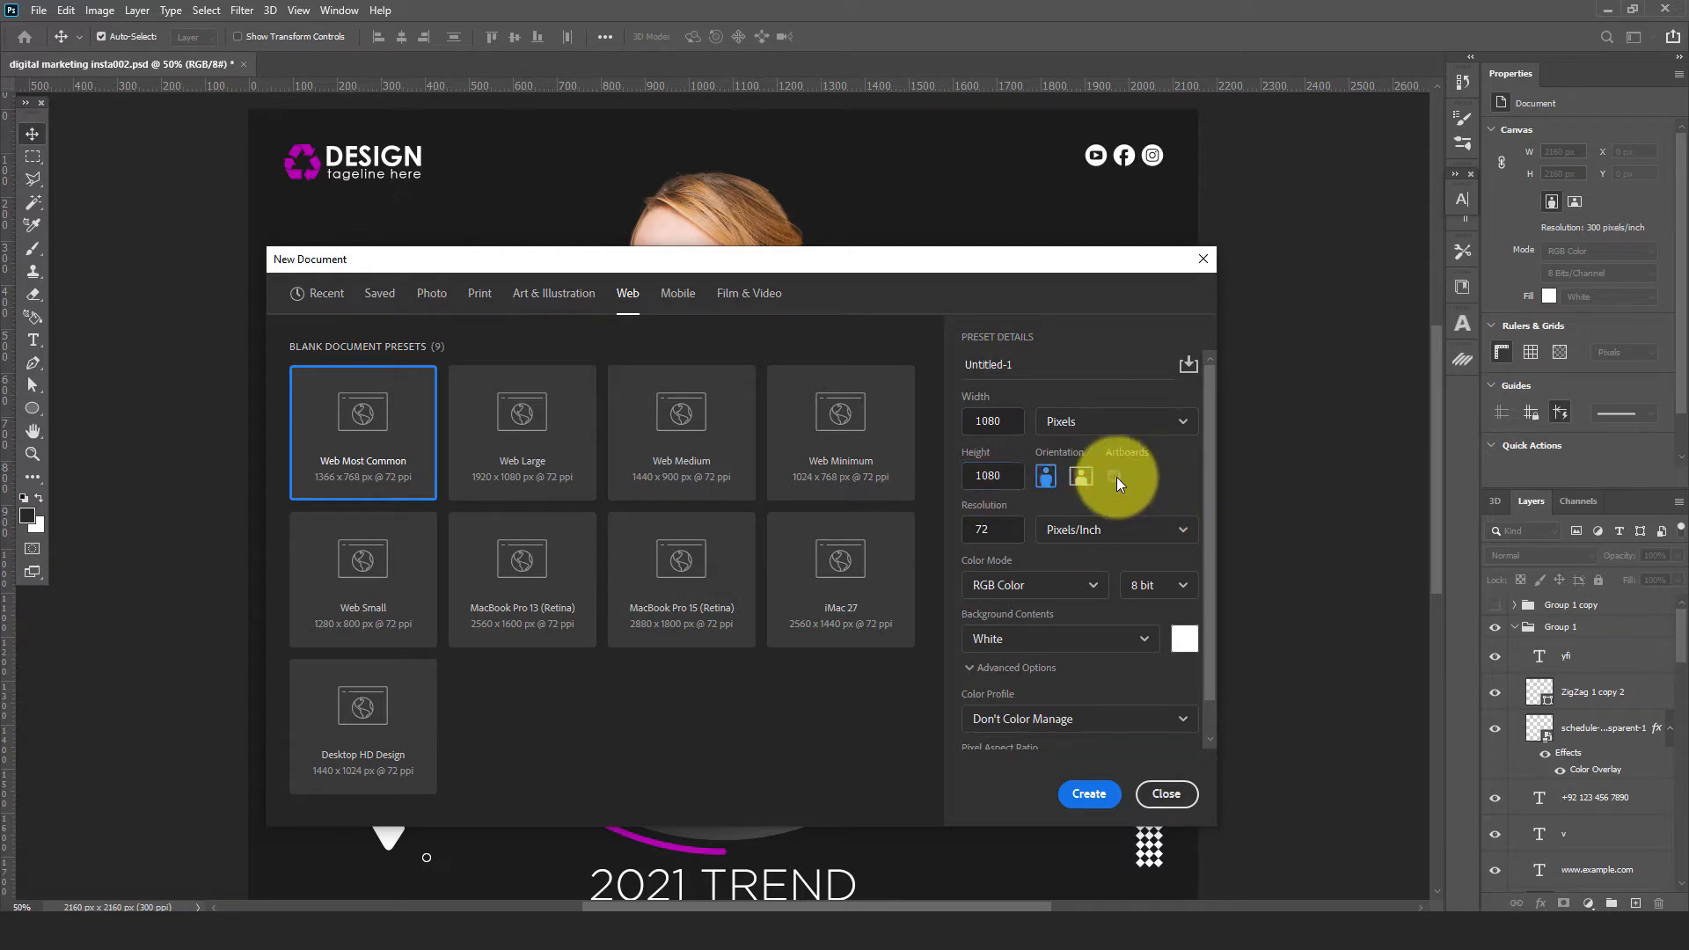
double_click(981, 528)
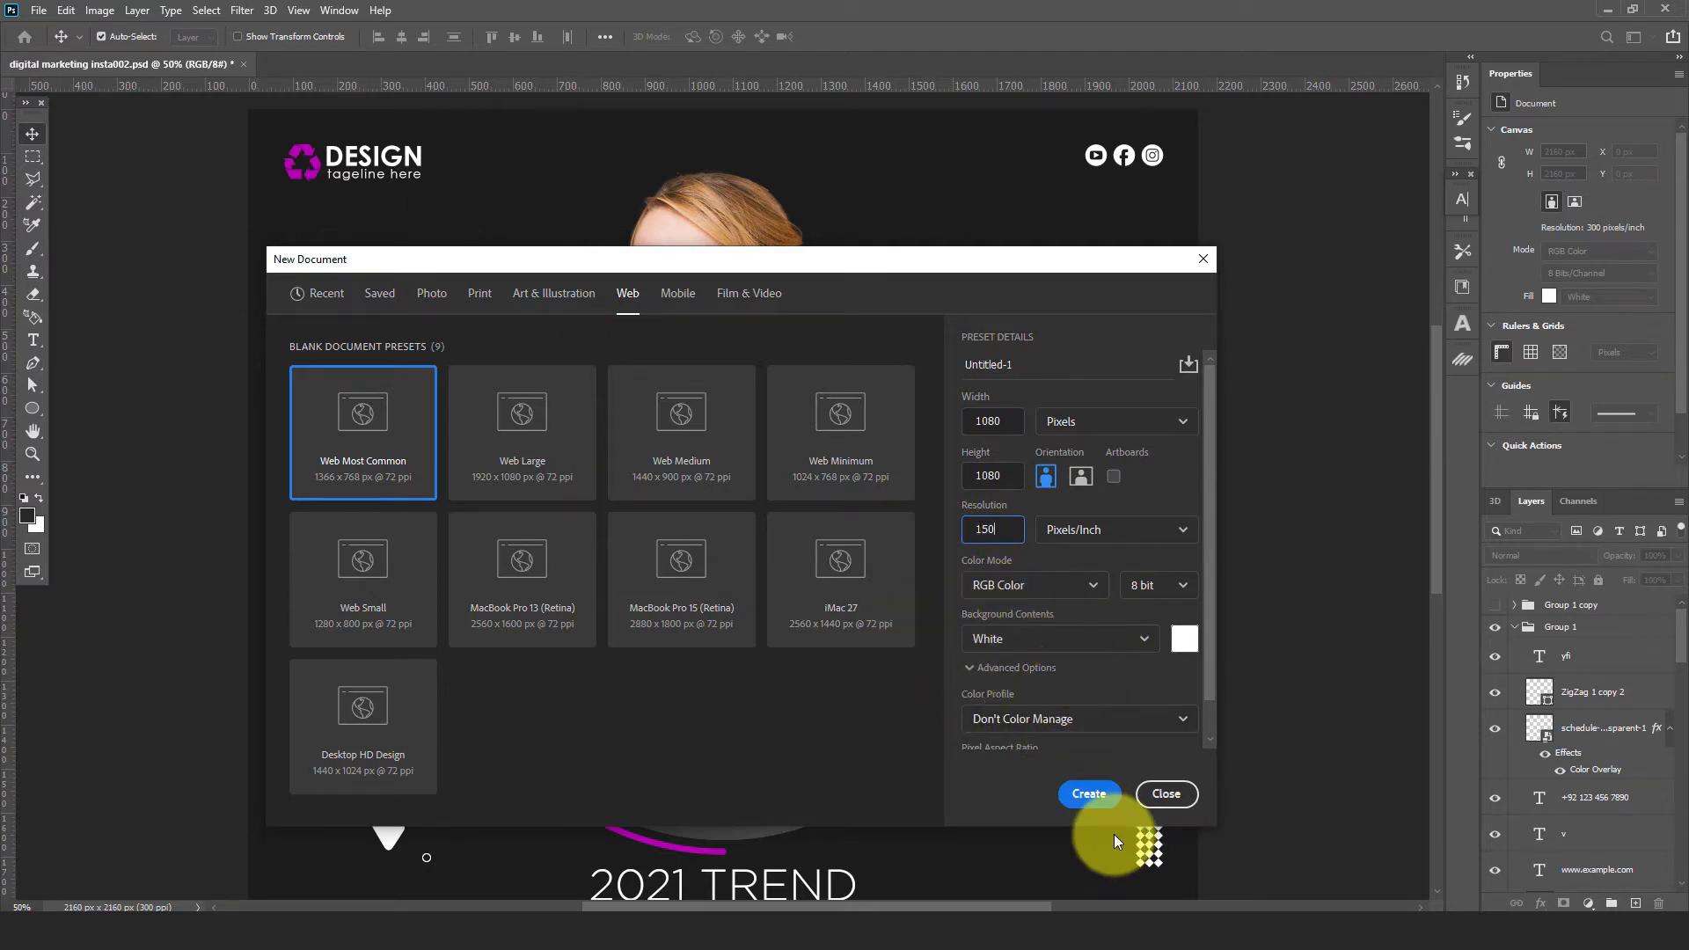
click(1088, 794)
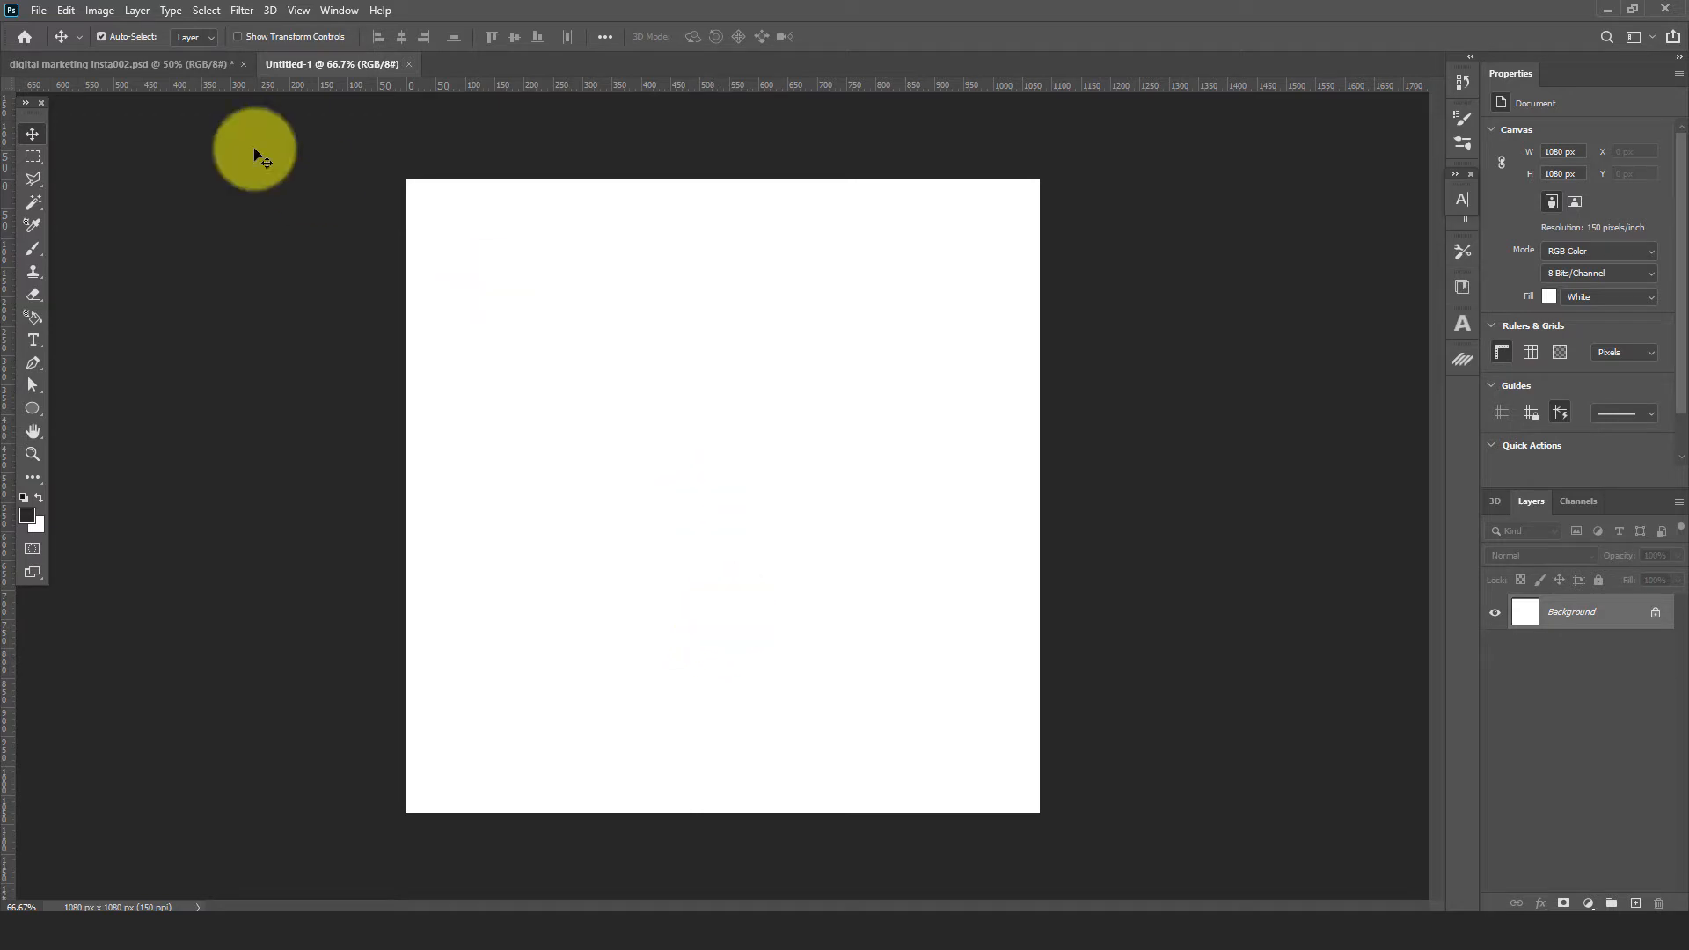
Add a guide layout with 3 columns, 3 rows and 40 px margins on all sides
click(295, 12)
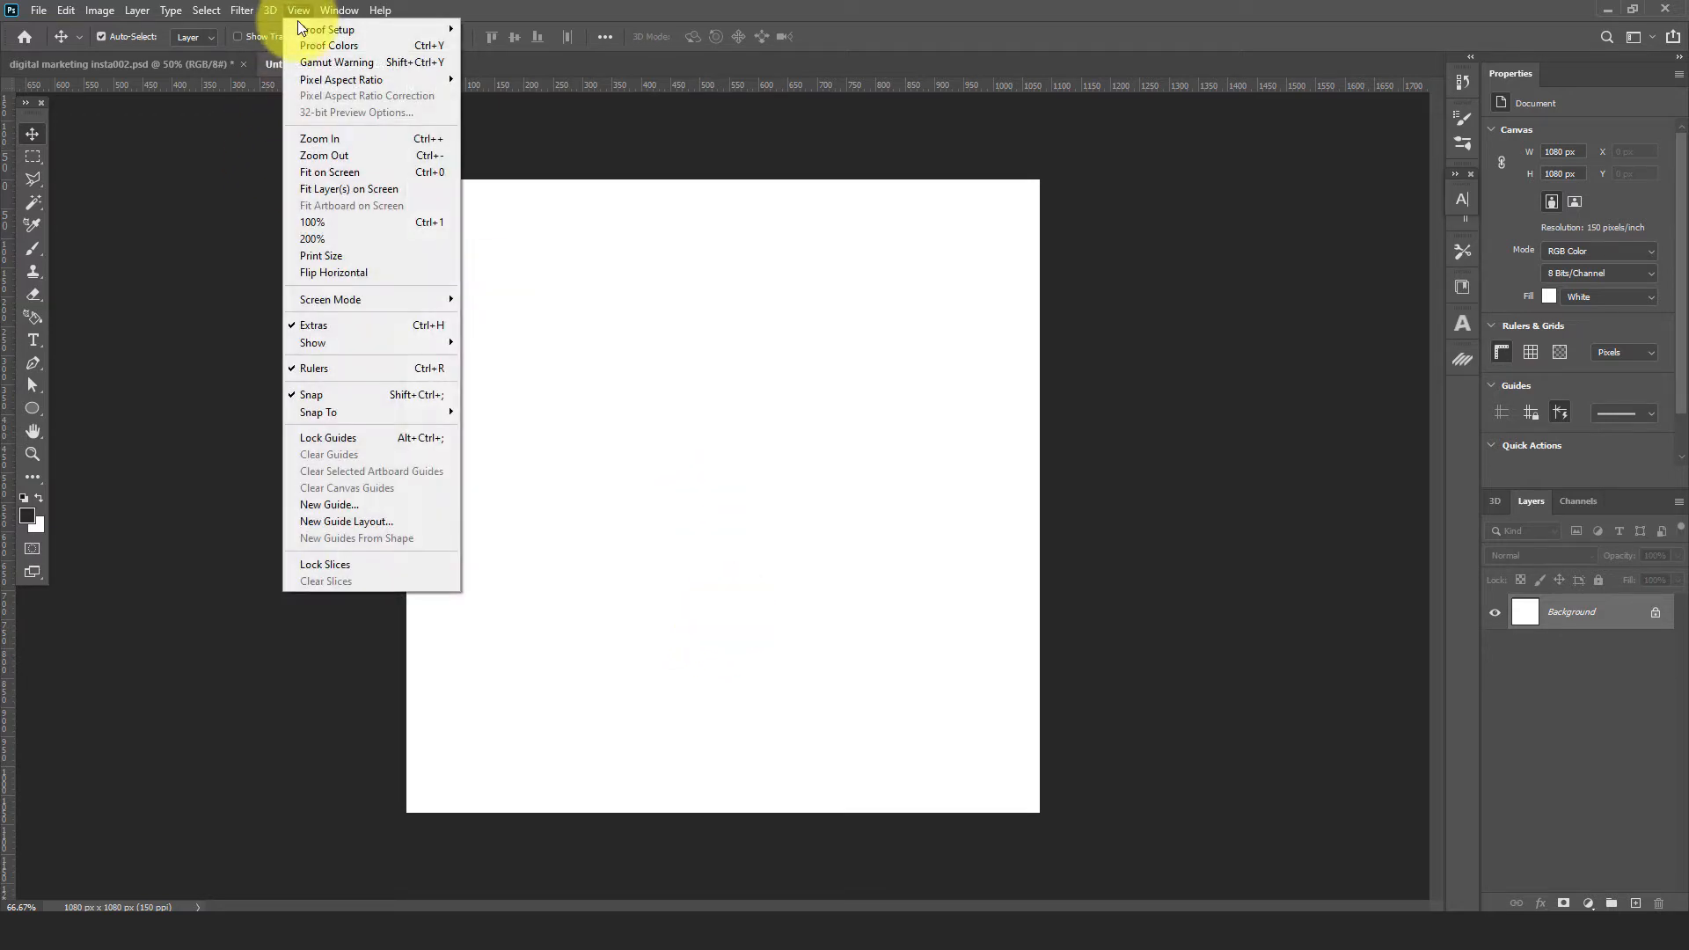
click(339, 520)
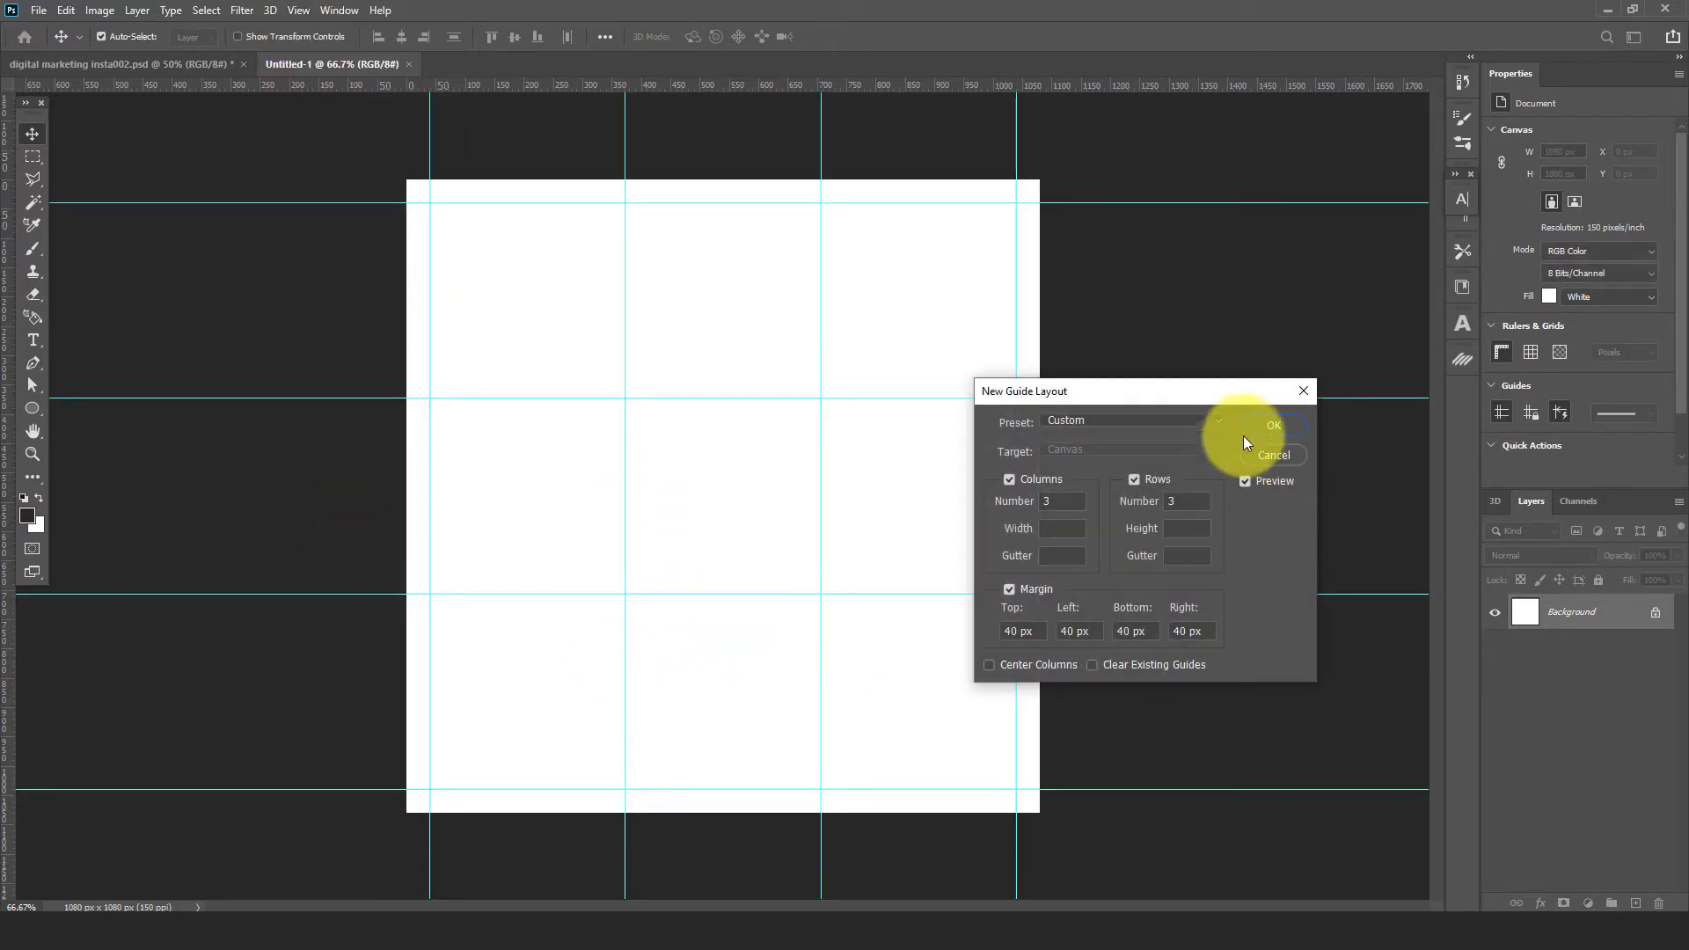
click(1267, 425)
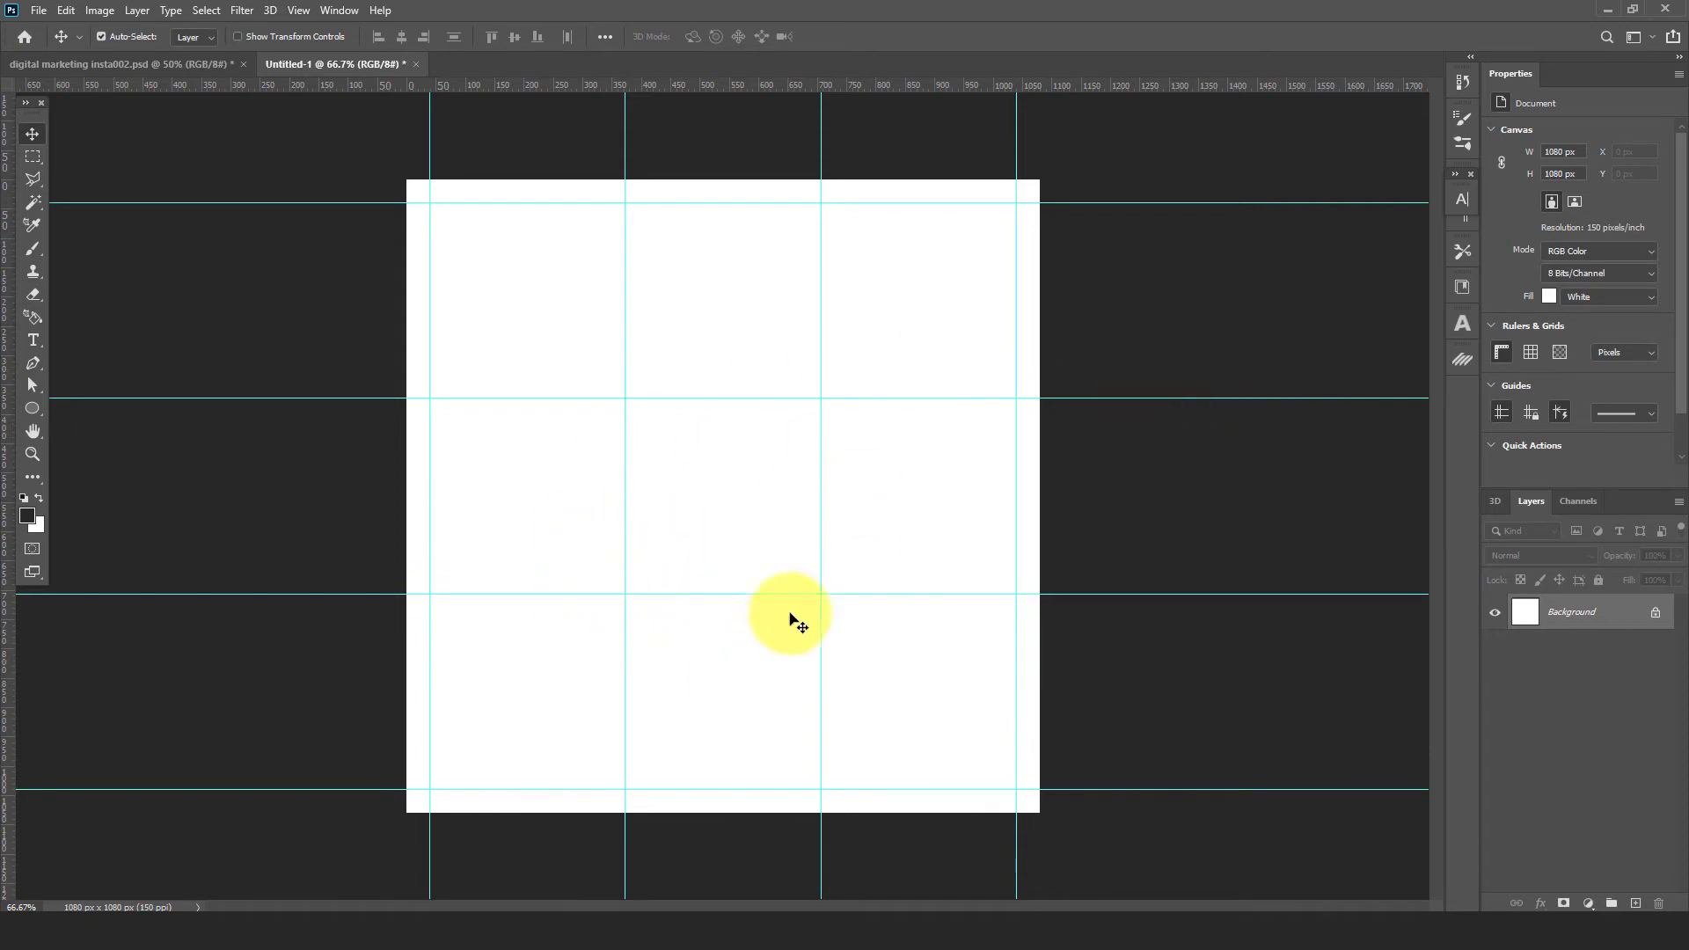
Draw a rectangle of about 1096 × 1100 px covering the whole canvas and set its fill colour to #191919
drag(41, 417, 91, 407)
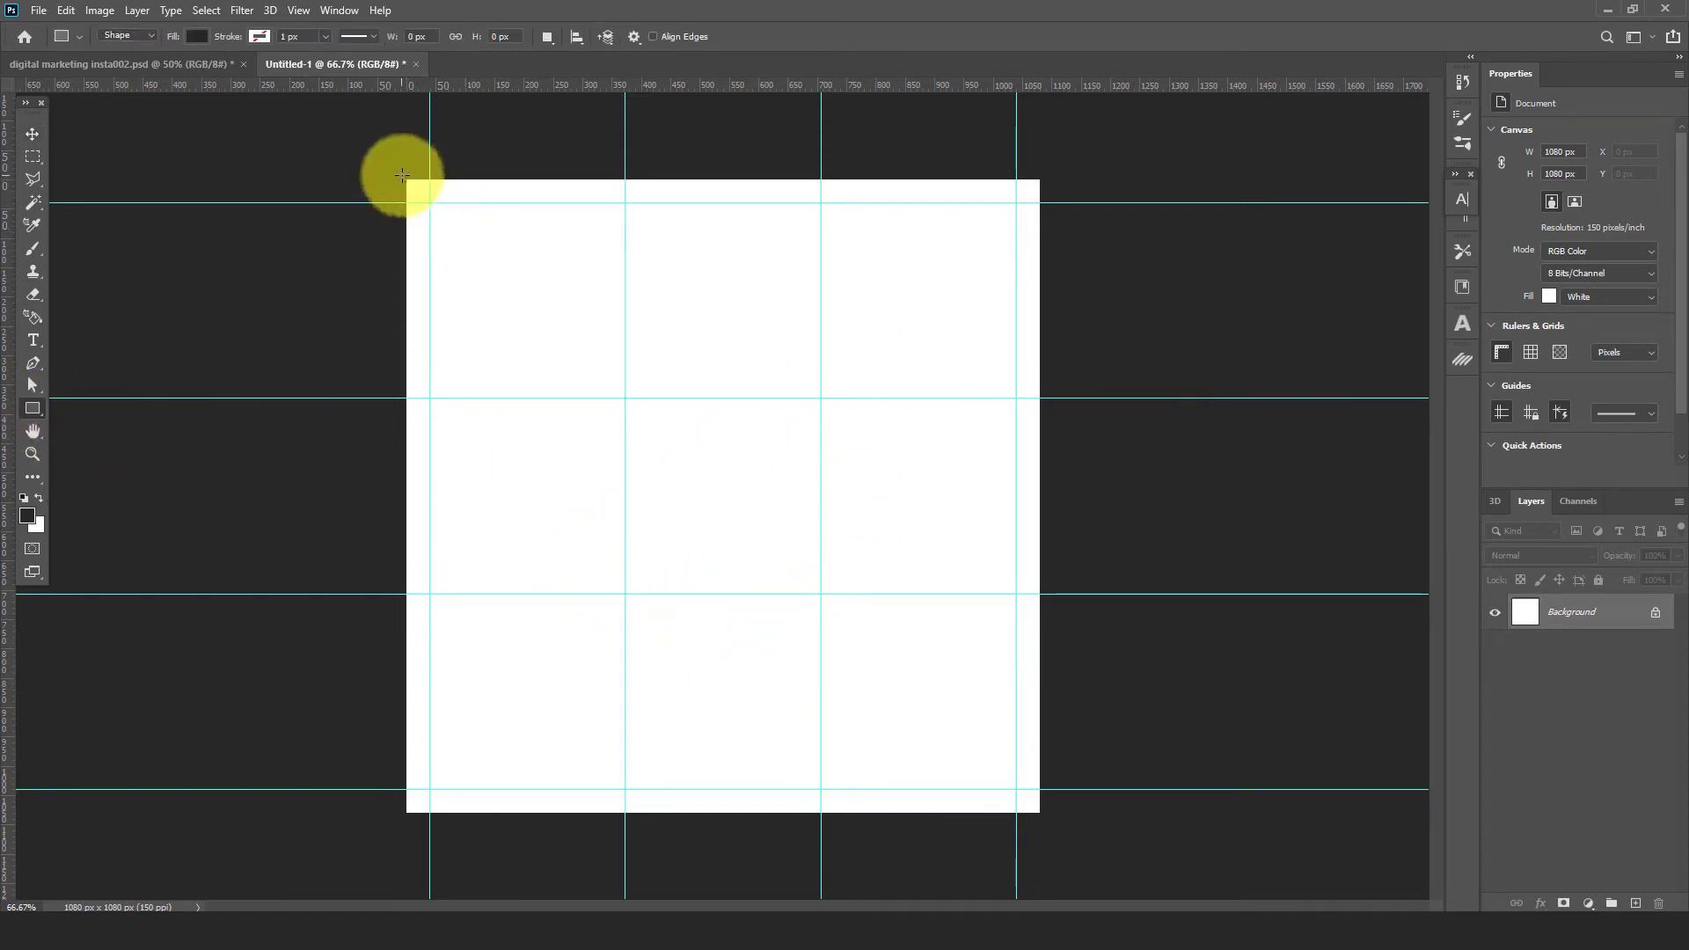
drag(403, 175, 1043, 819)
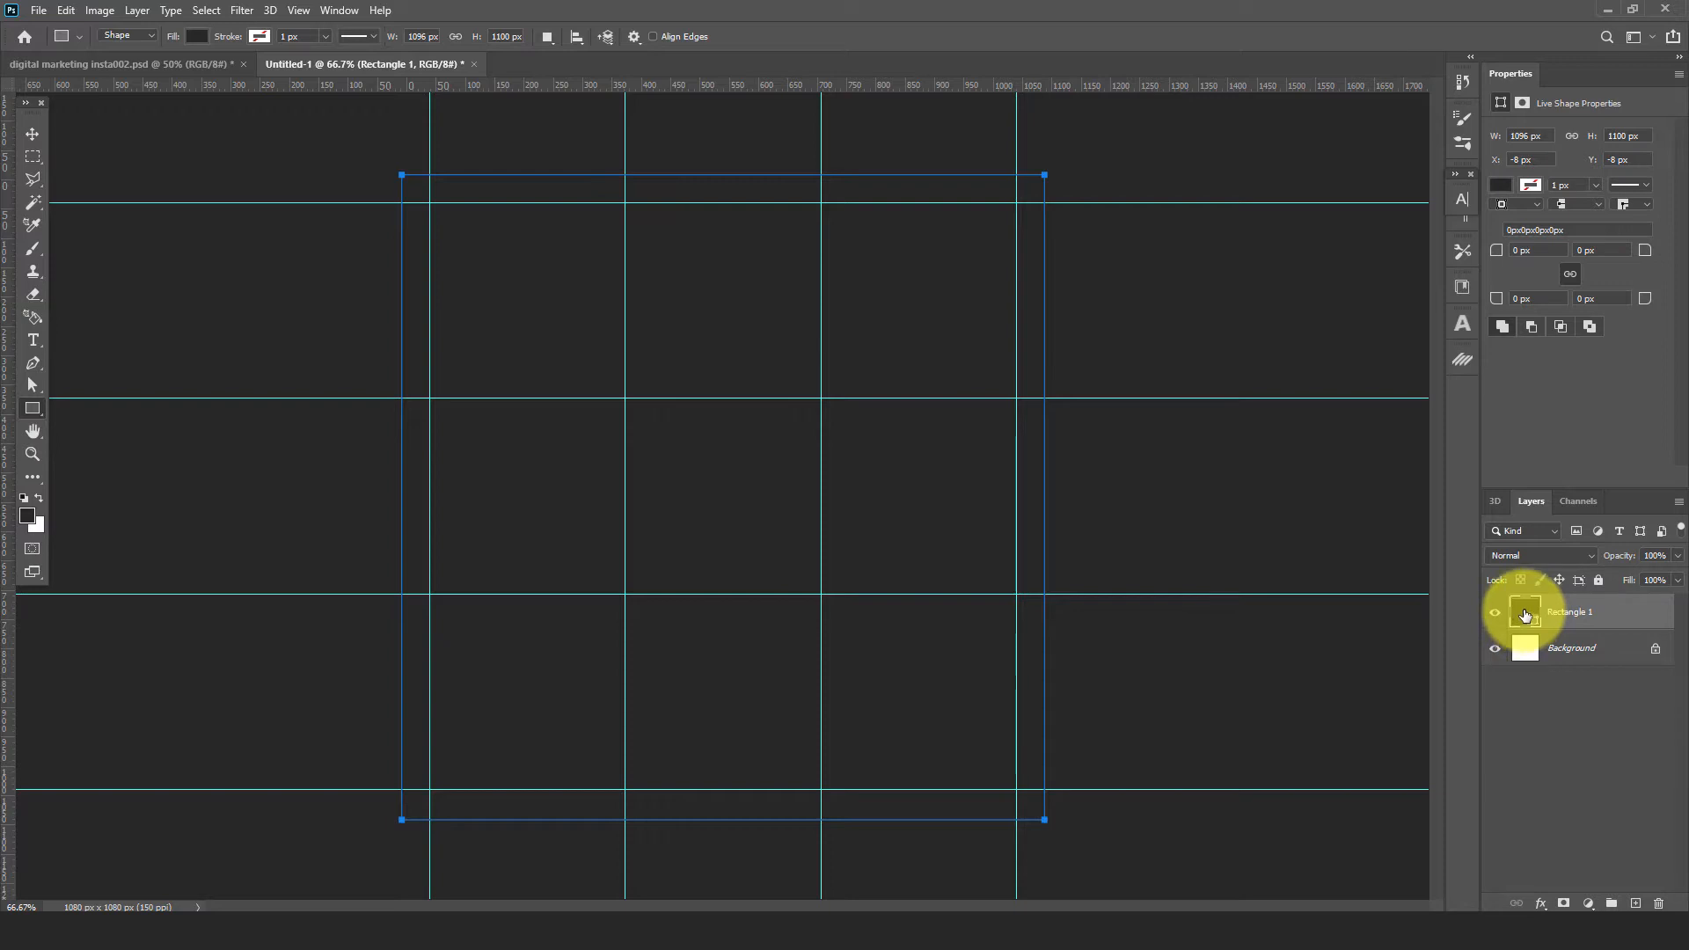
double_click(1526, 614)
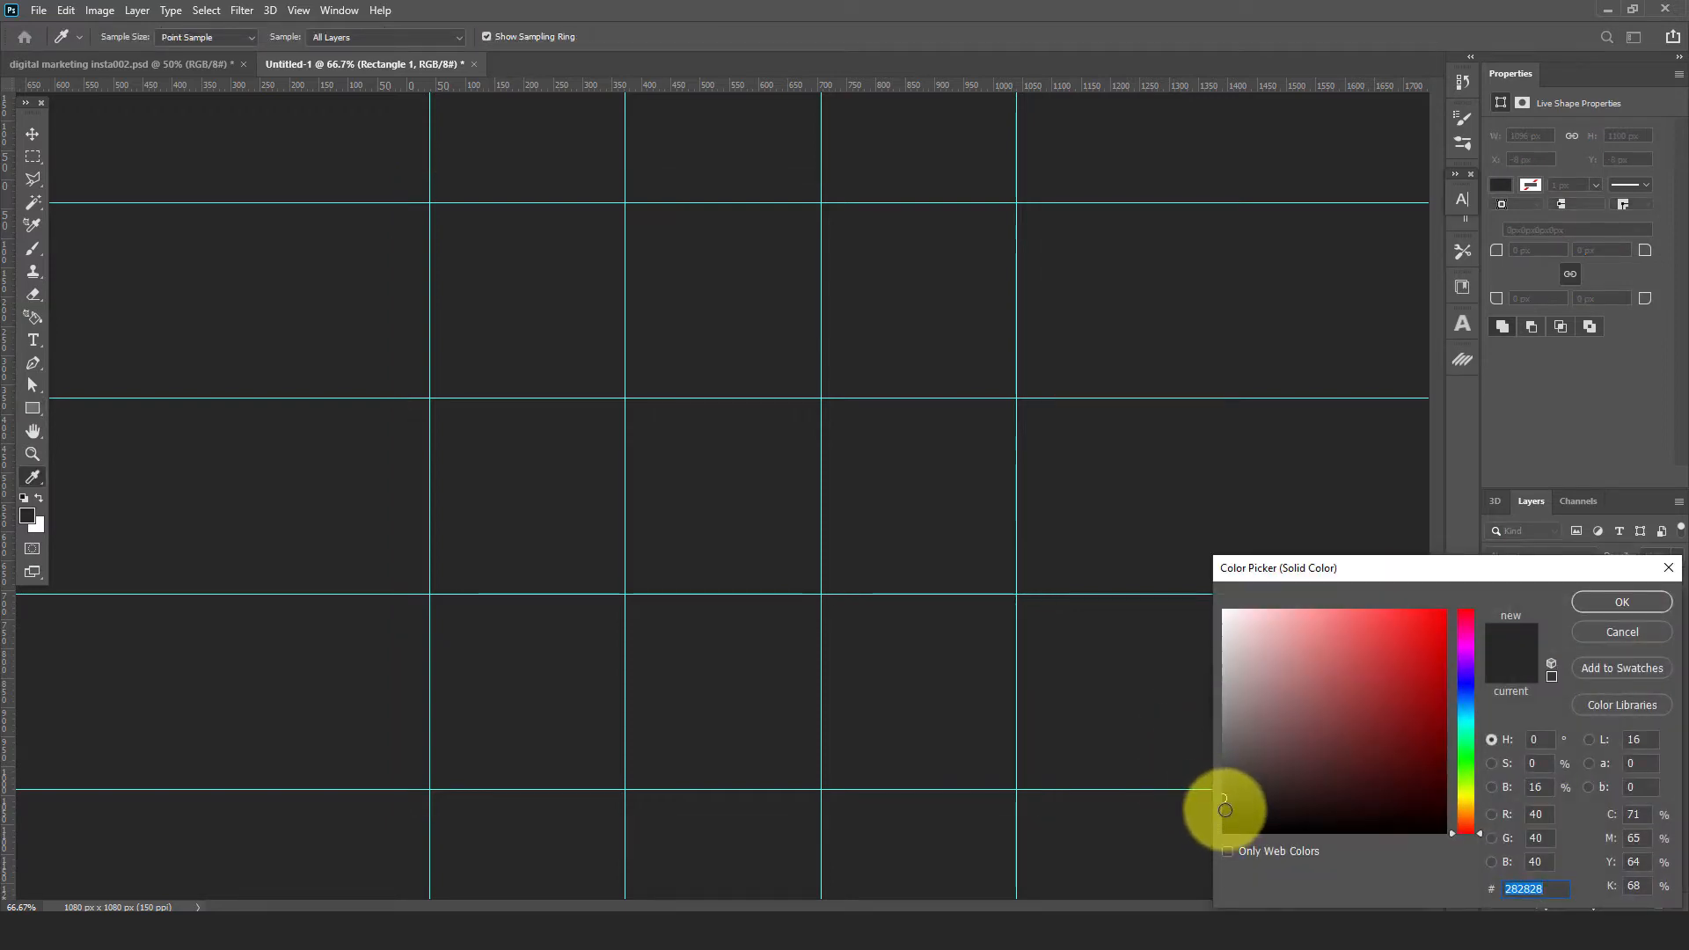
click(1225, 809)
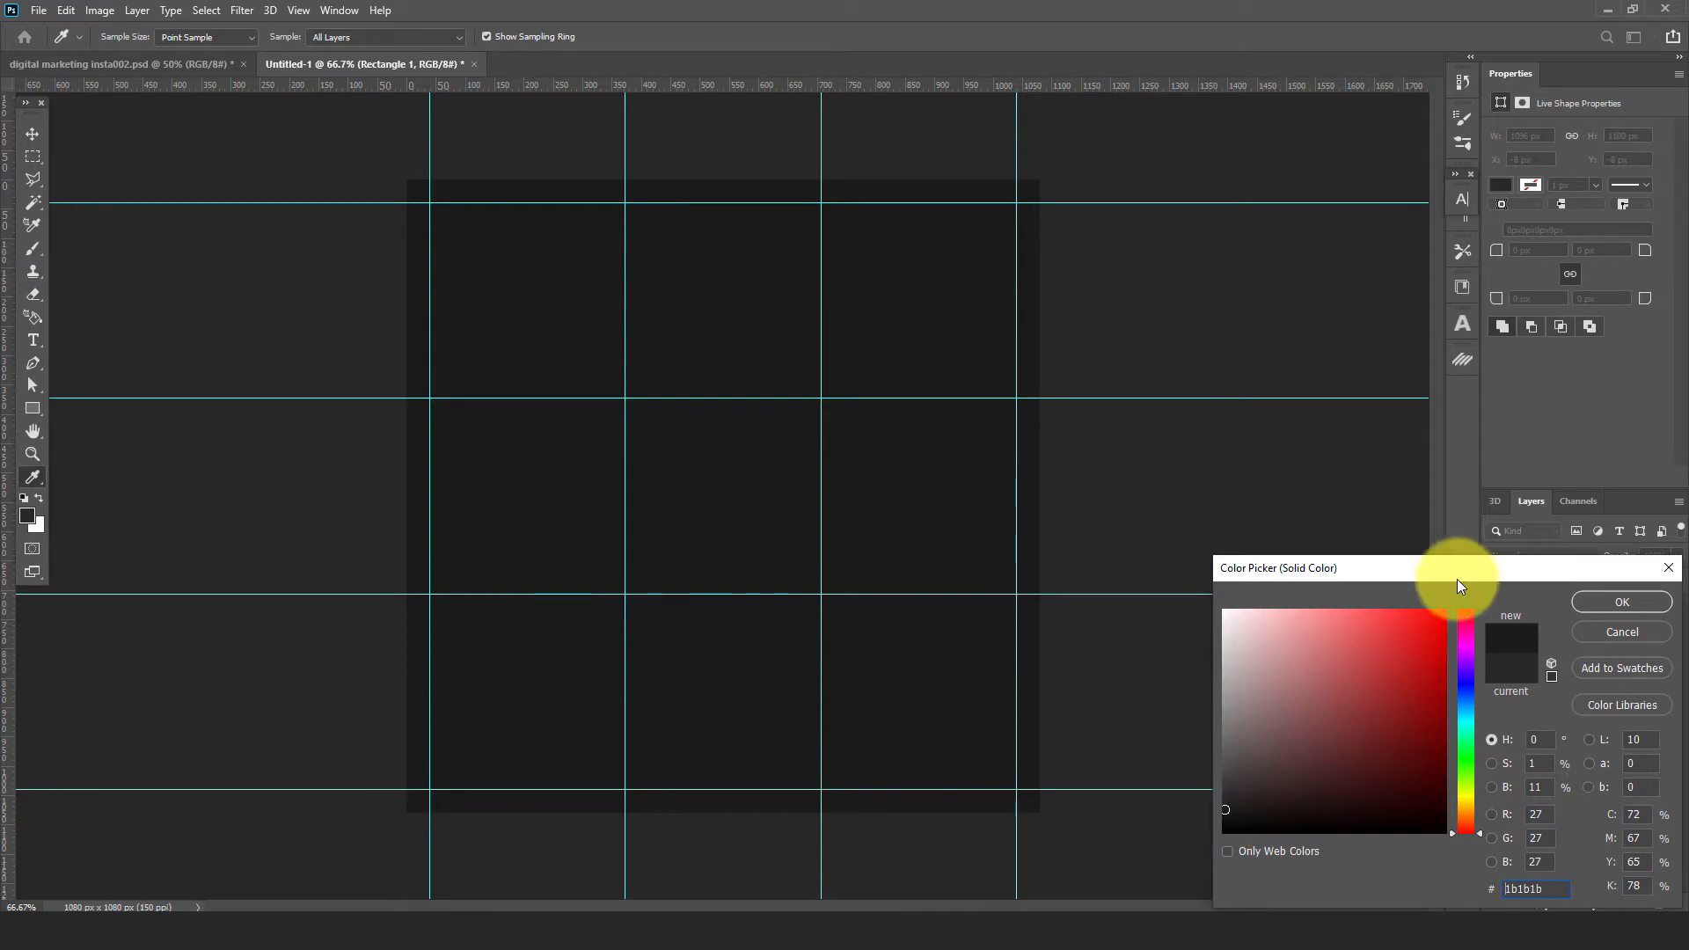
drag(1443, 570, 1302, 450)
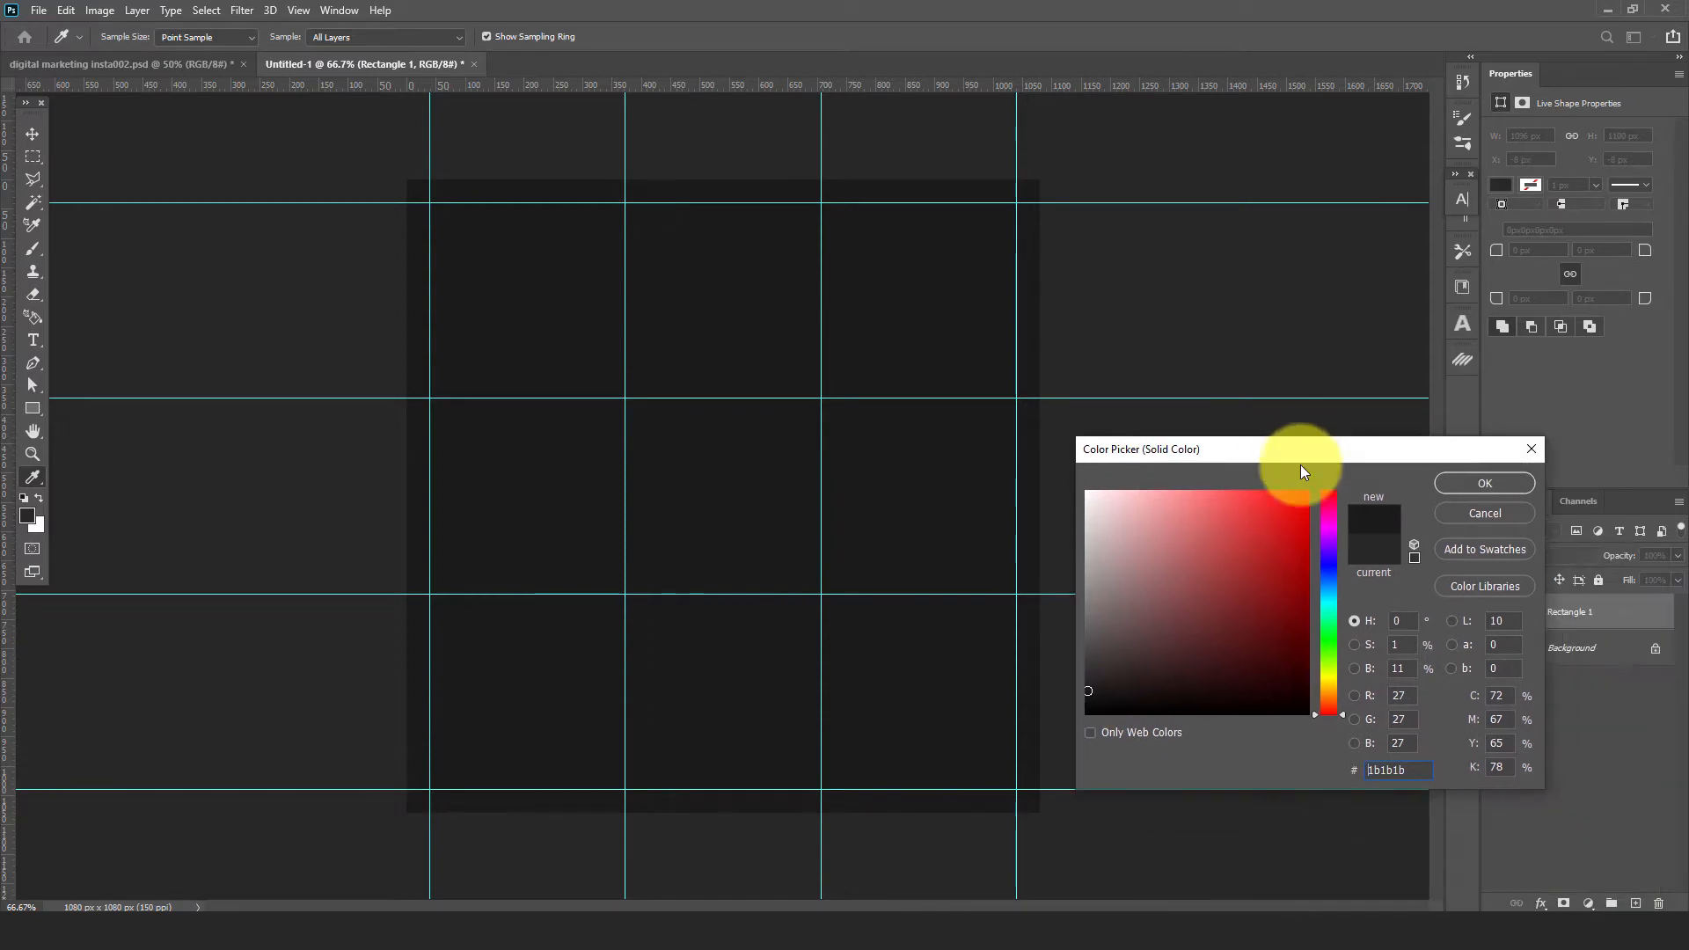
click(1087, 694)
click(1459, 486)
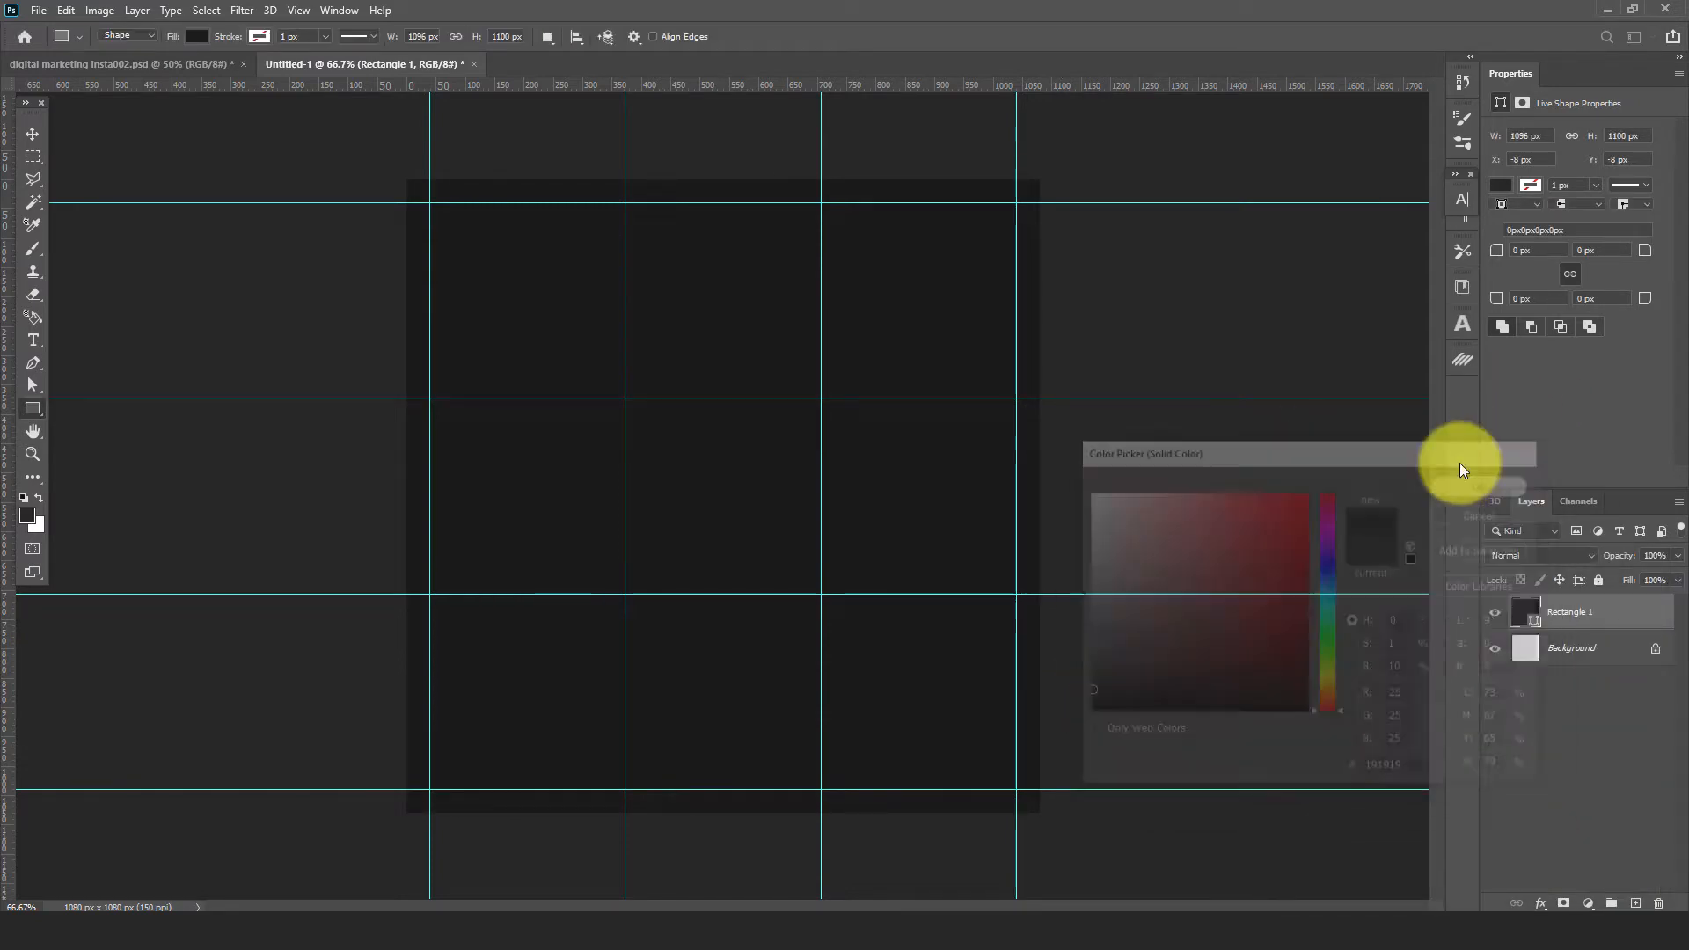
key(v)
click(120, 199)
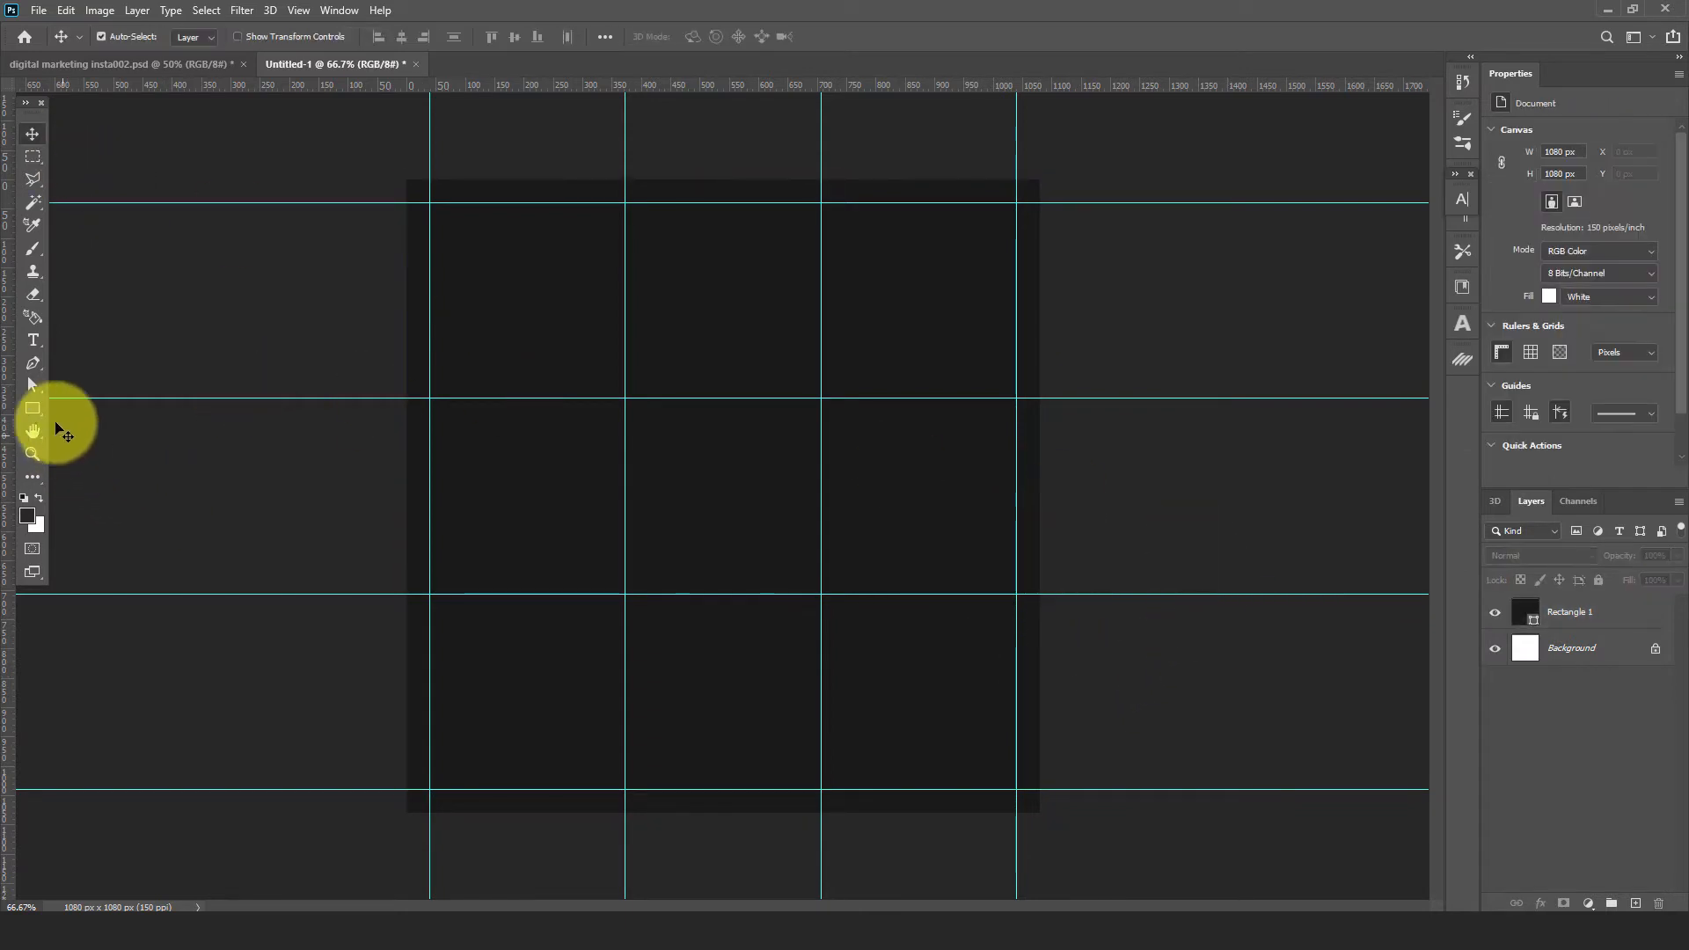
Draw a thin circle frame custom shape about 630 px in diameter on a new layer and move it to the canvas centre
click(33, 410)
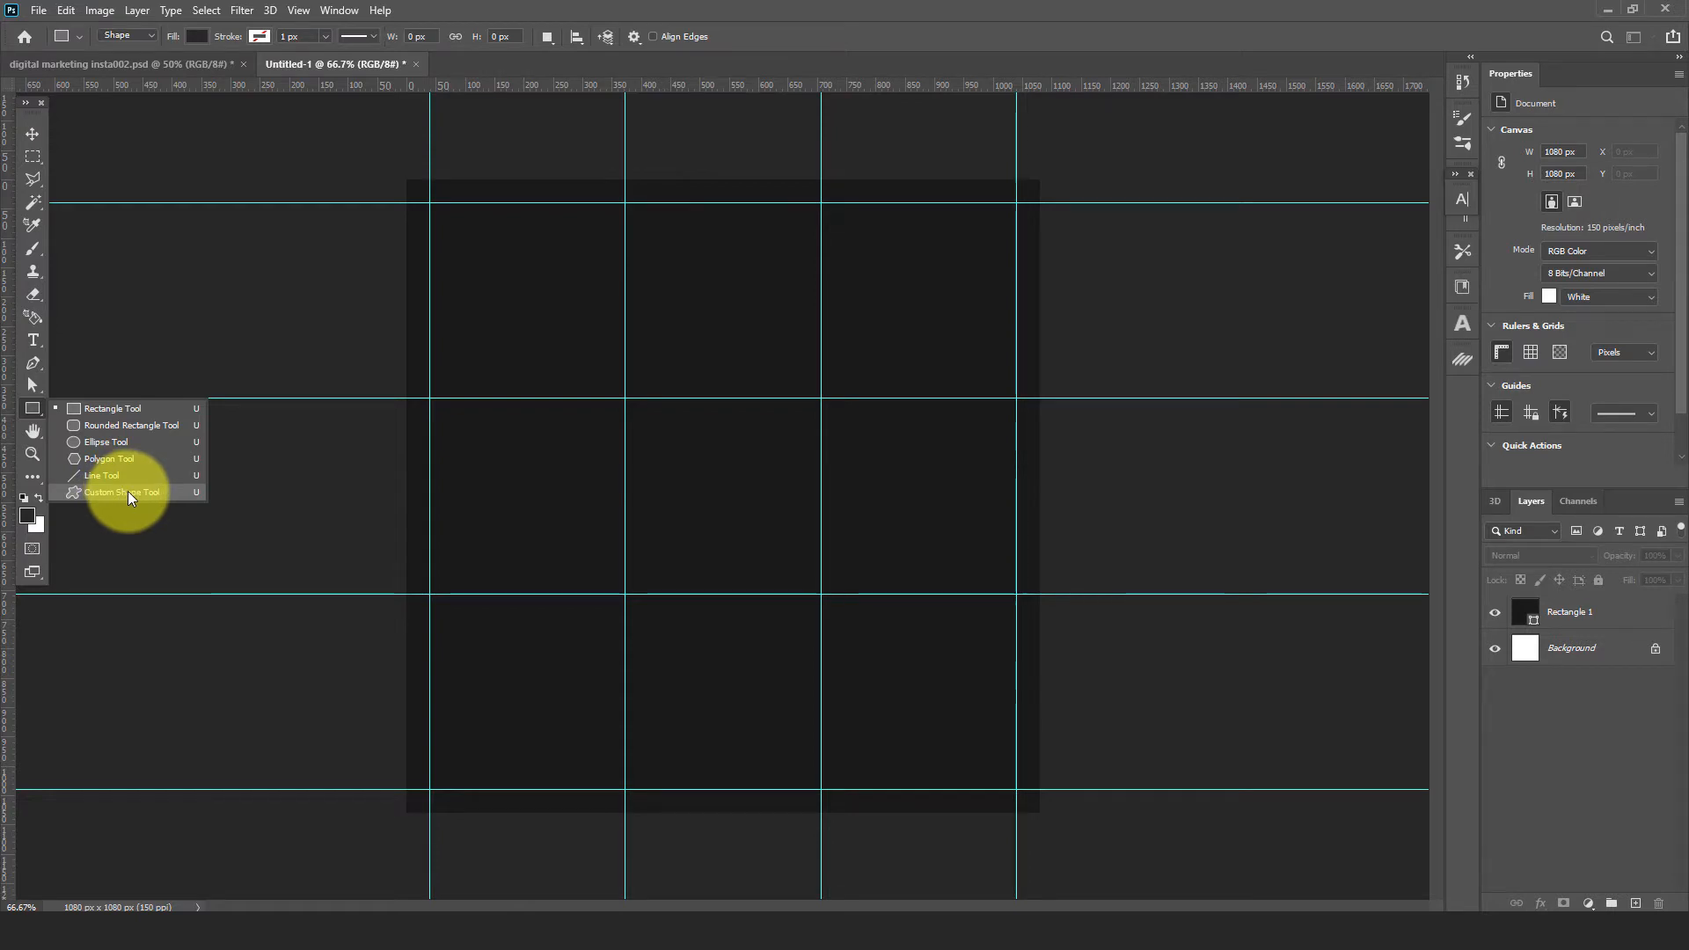
click(129, 491)
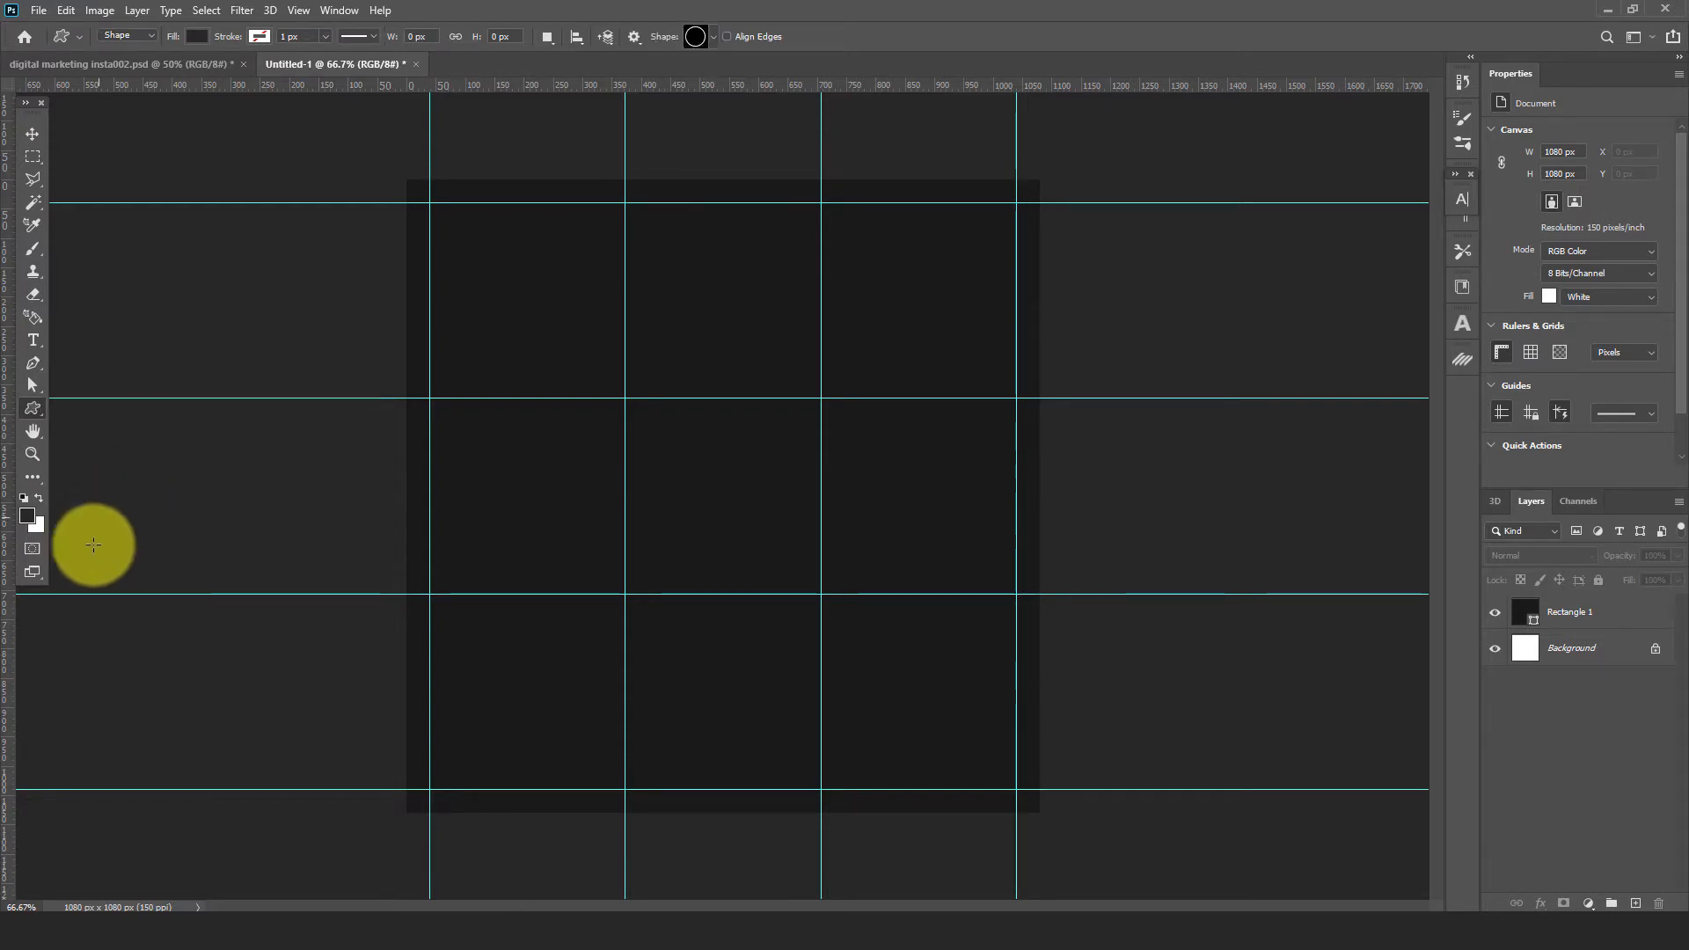
click(711, 40)
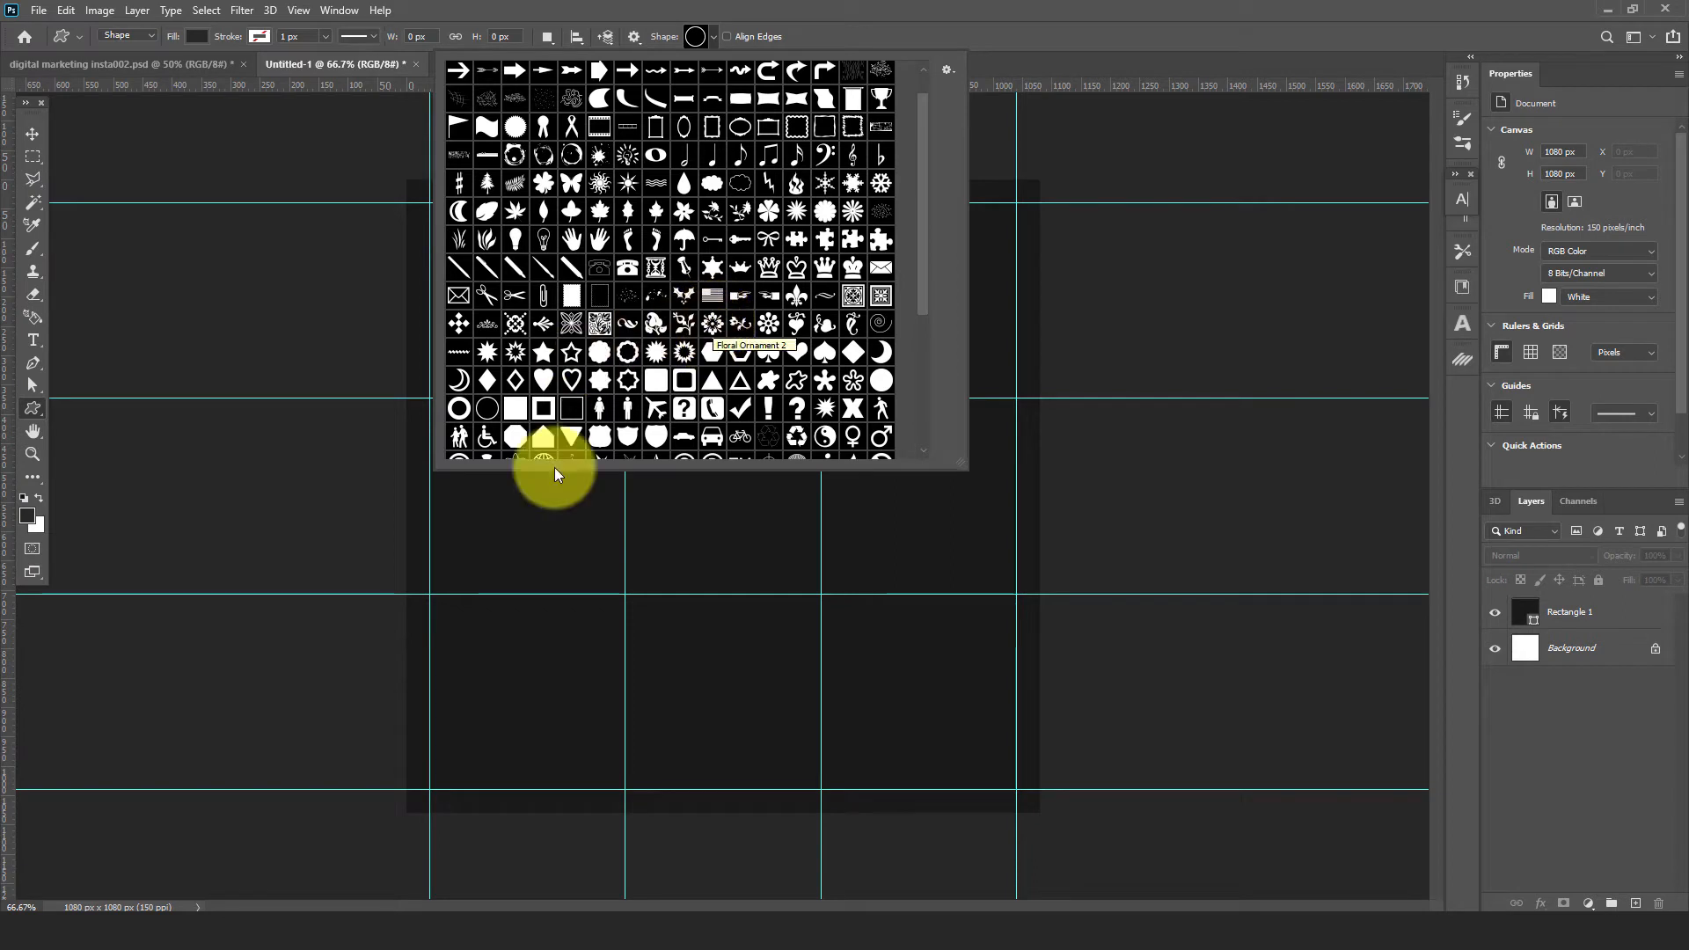
click(489, 415)
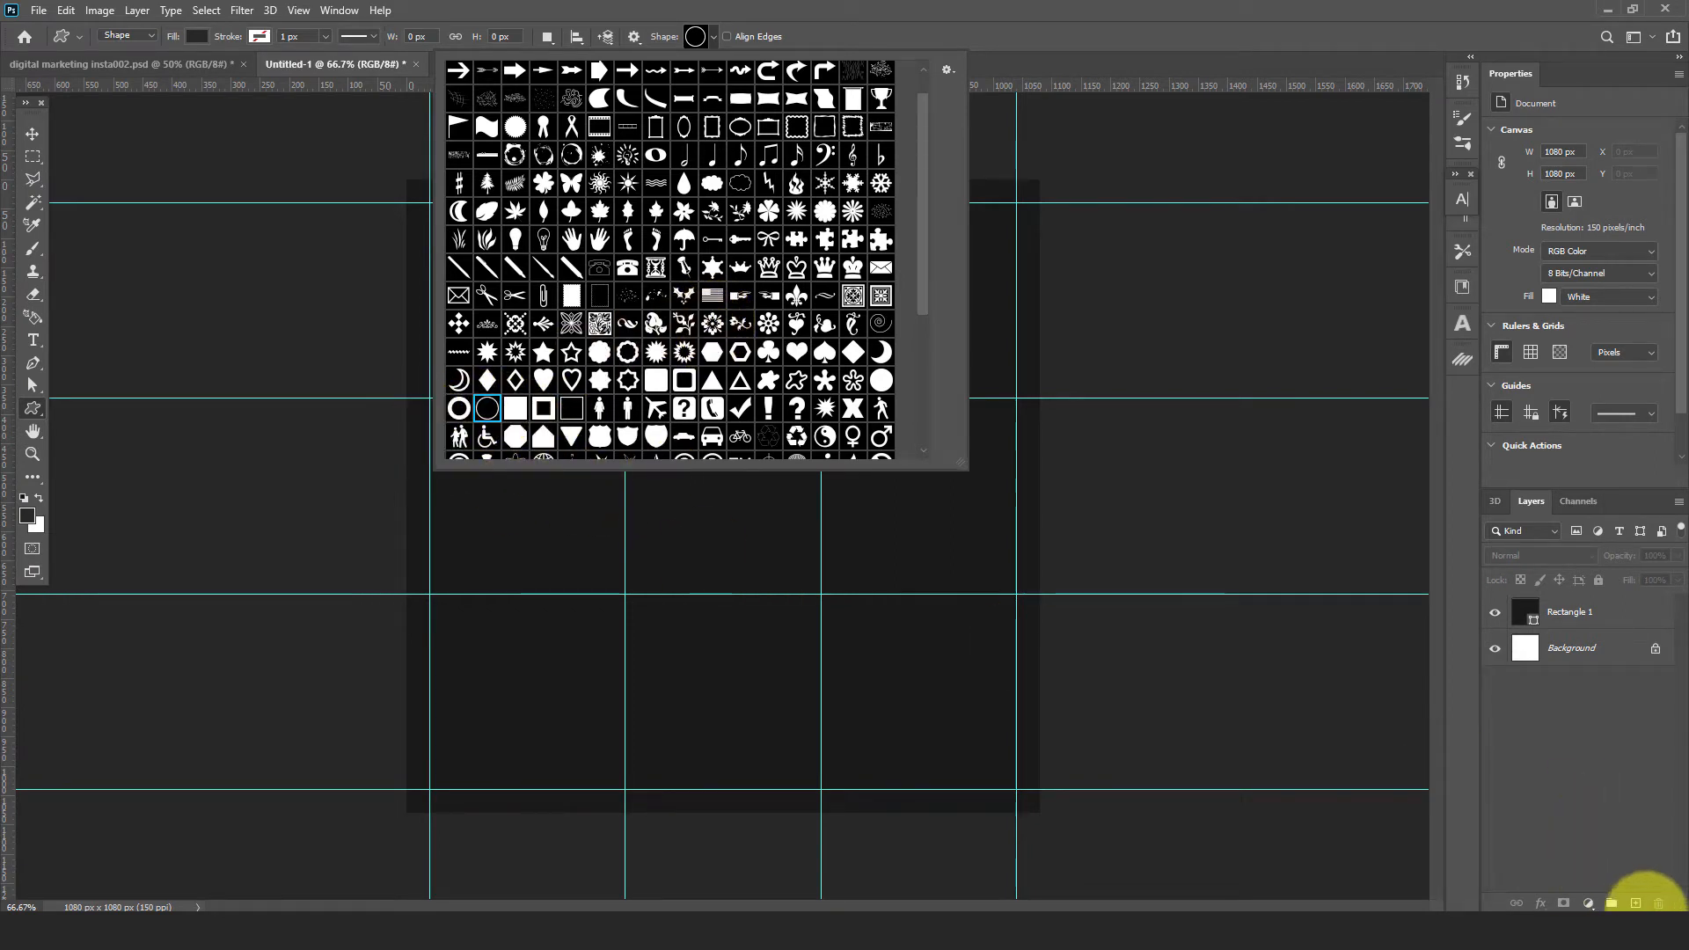
click(1637, 903)
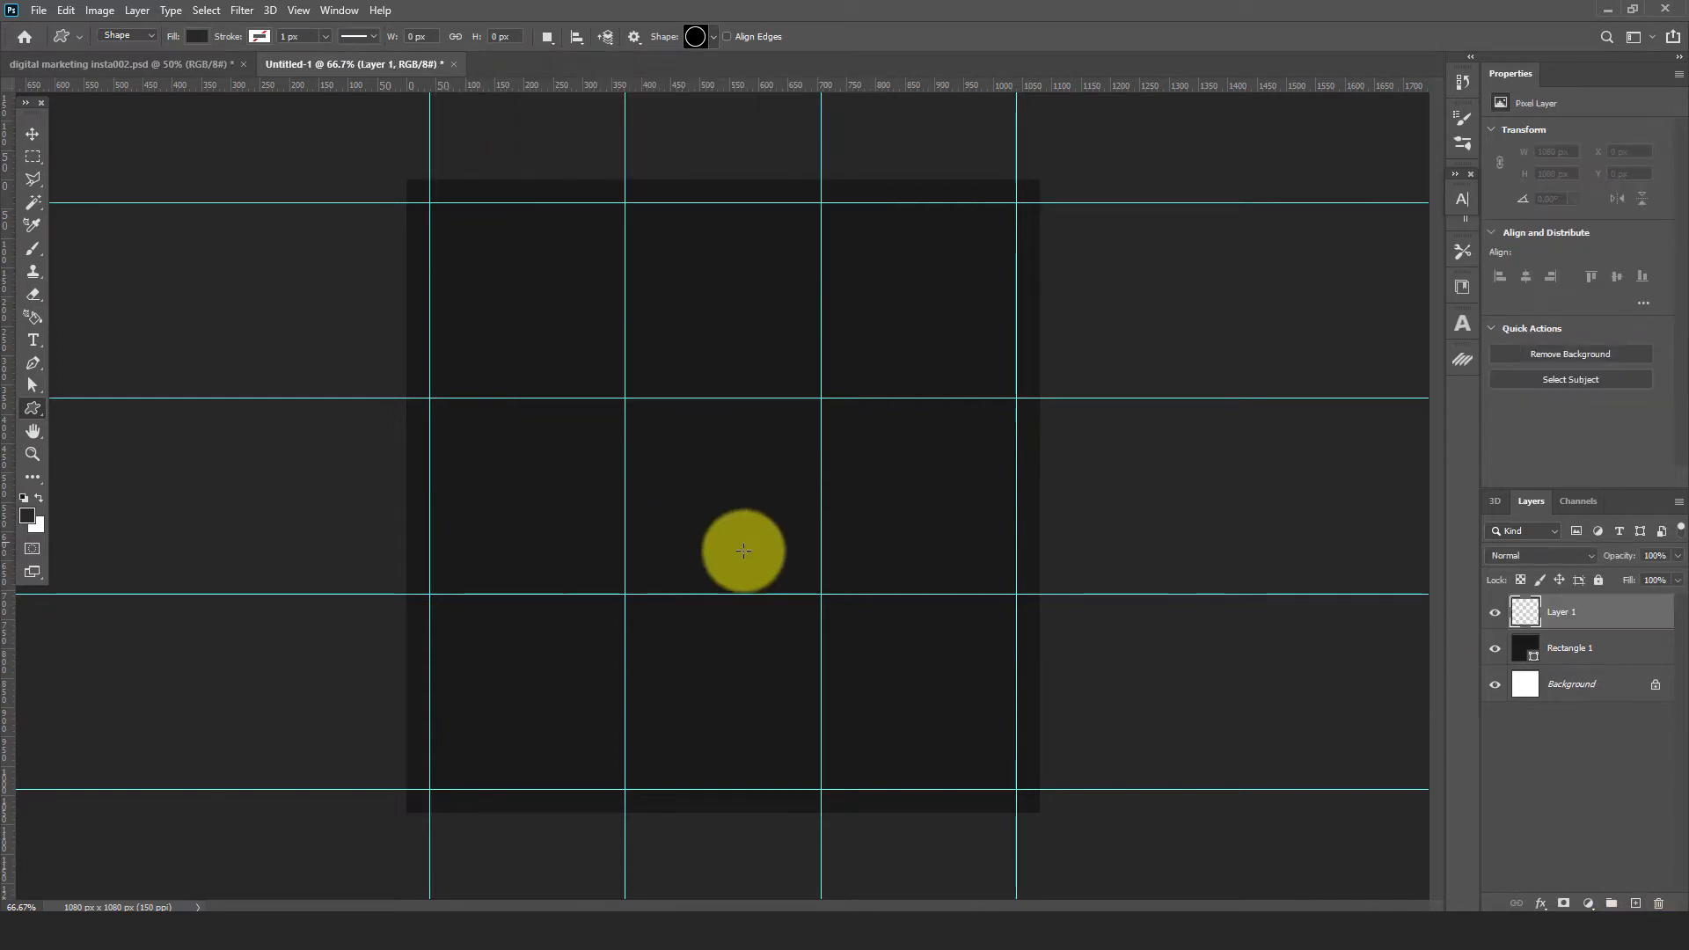
drag(616, 389, 840, 569)
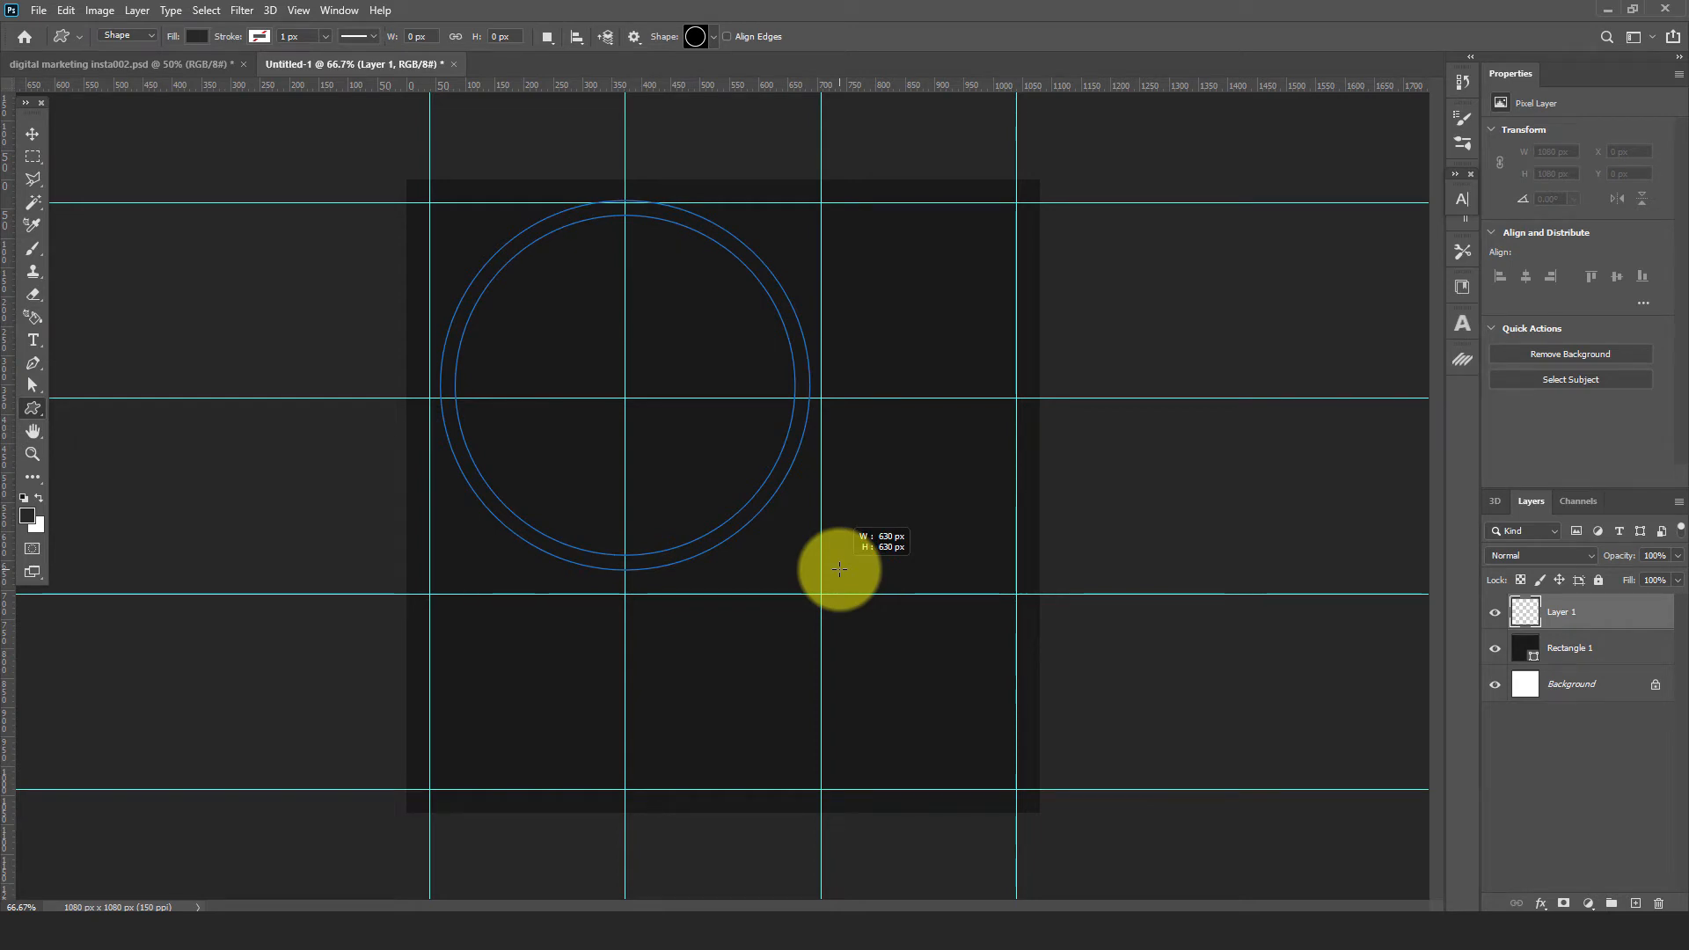
drag(840, 569, 839, 569)
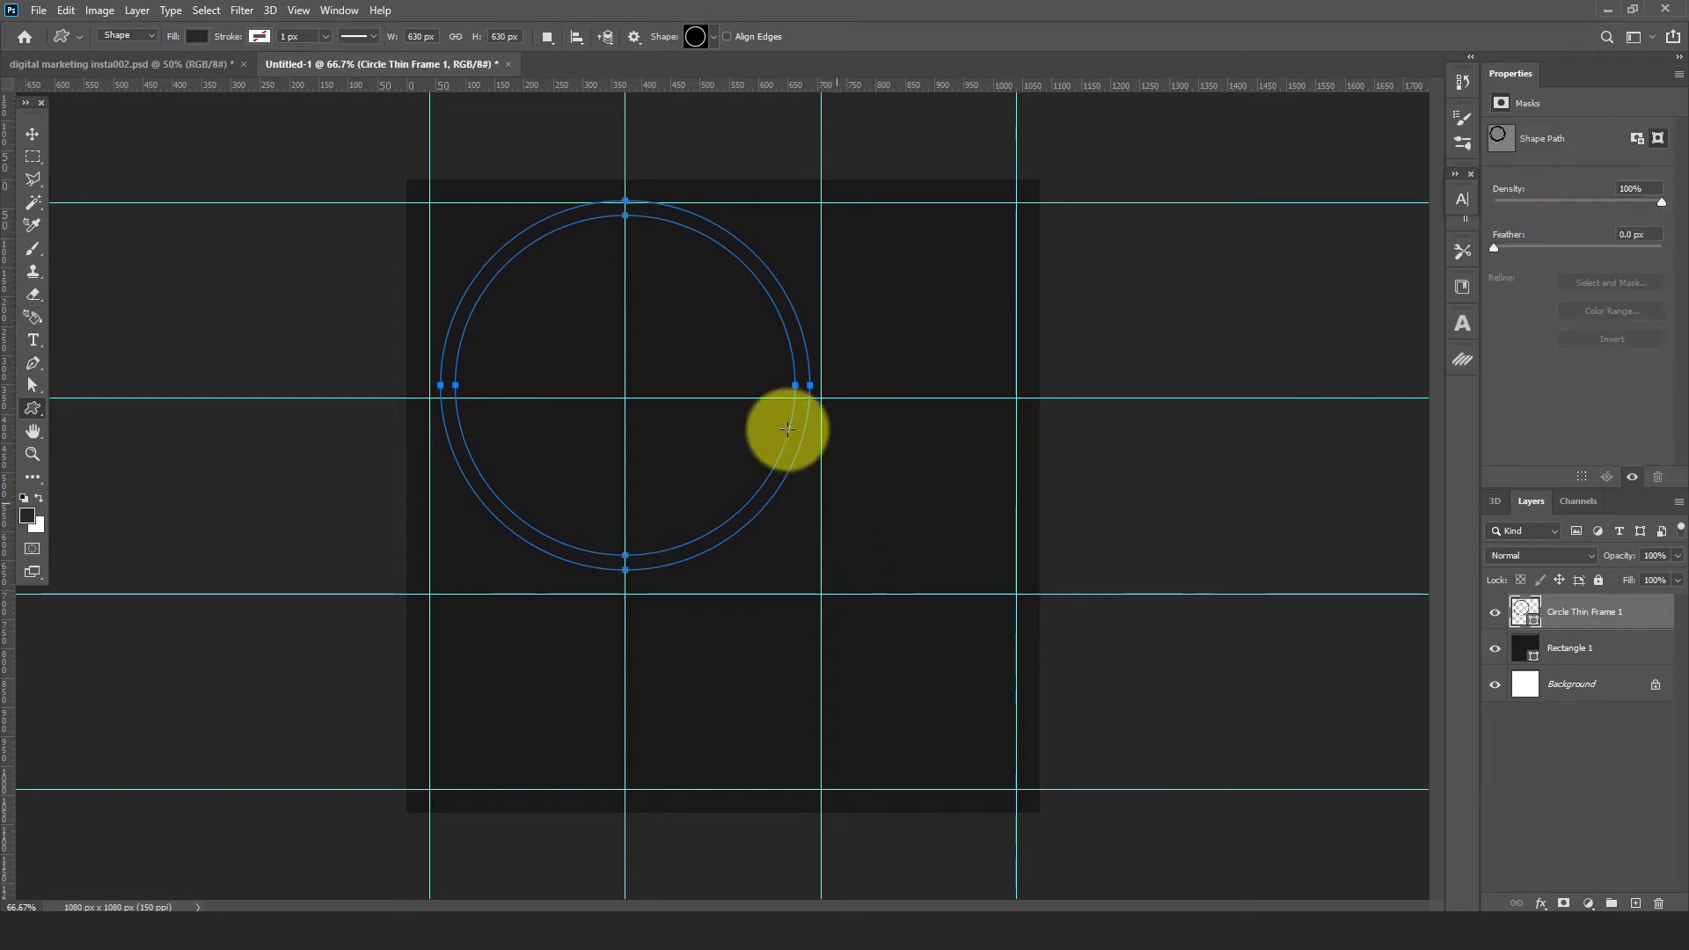
click(31, 134)
drag(702, 550, 795, 644)
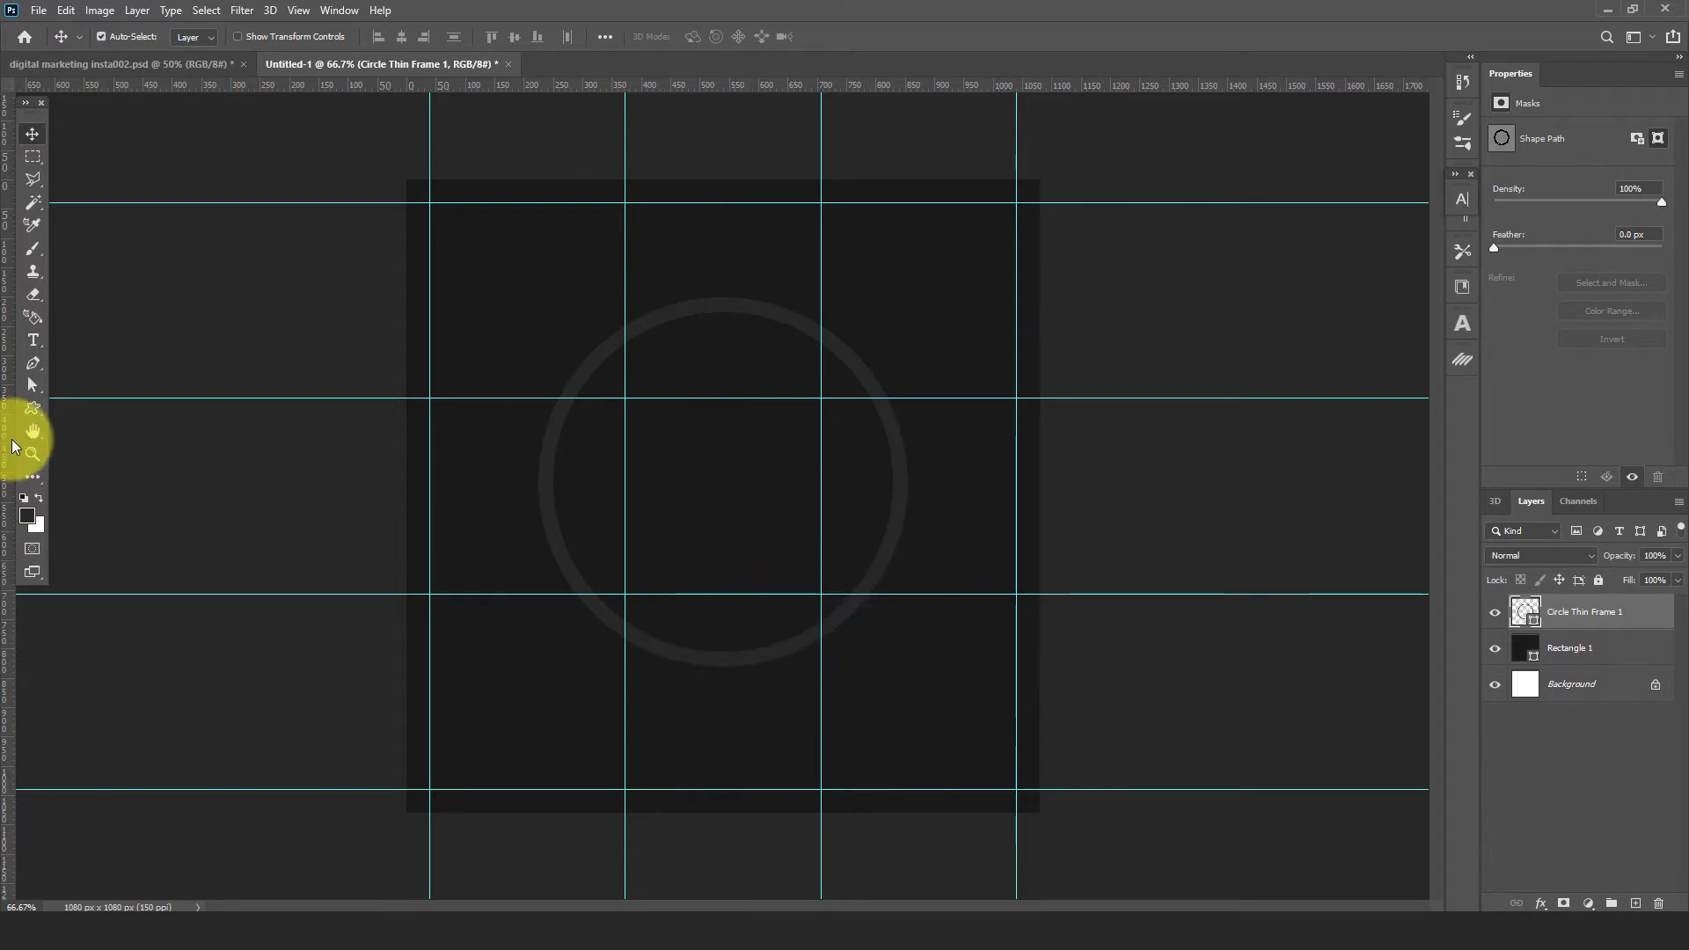
Draw a circle about 546 px in diameter on a new layer with the Ellipse tool
click(30, 407)
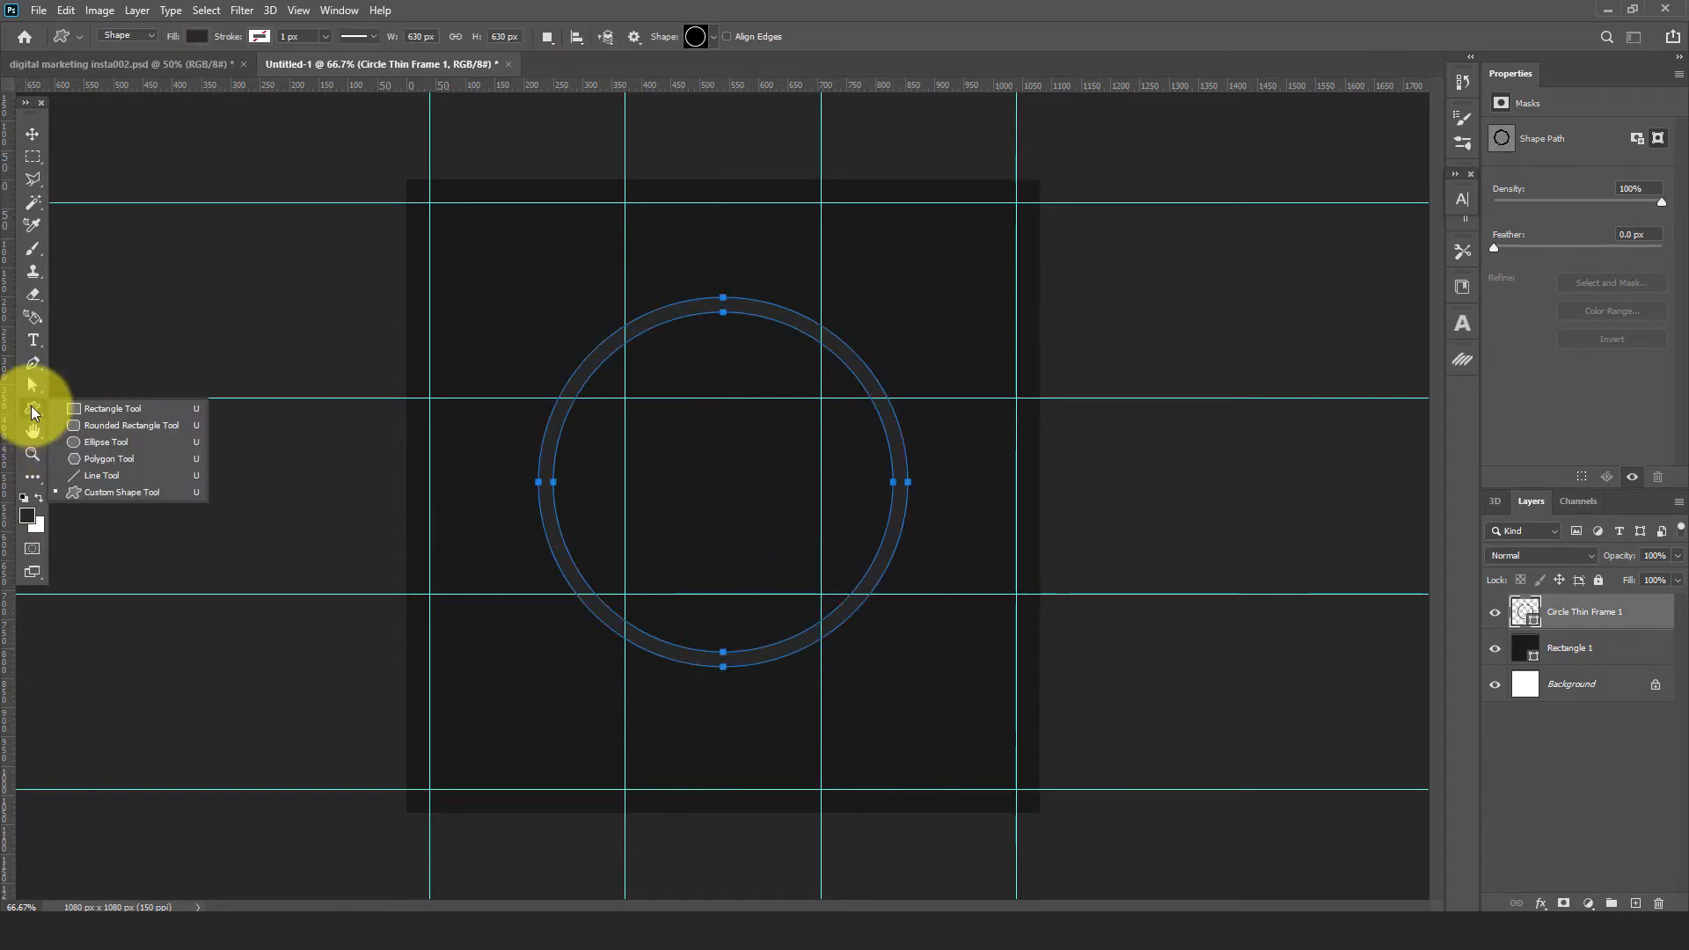
click(97, 443)
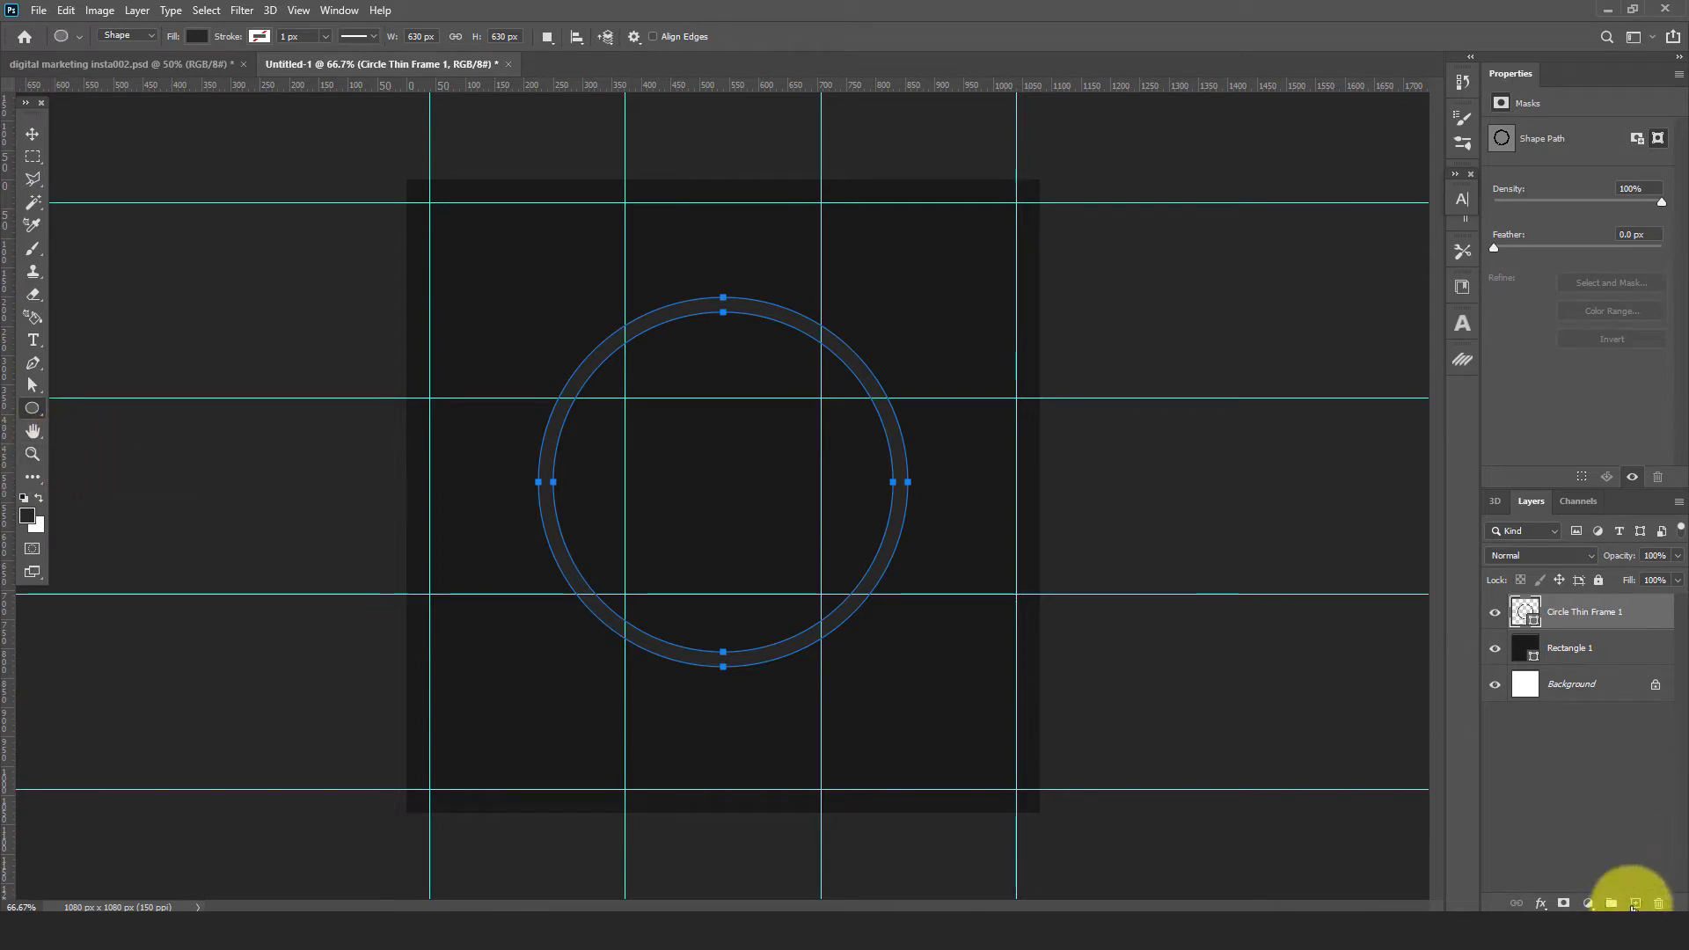
click(1635, 905)
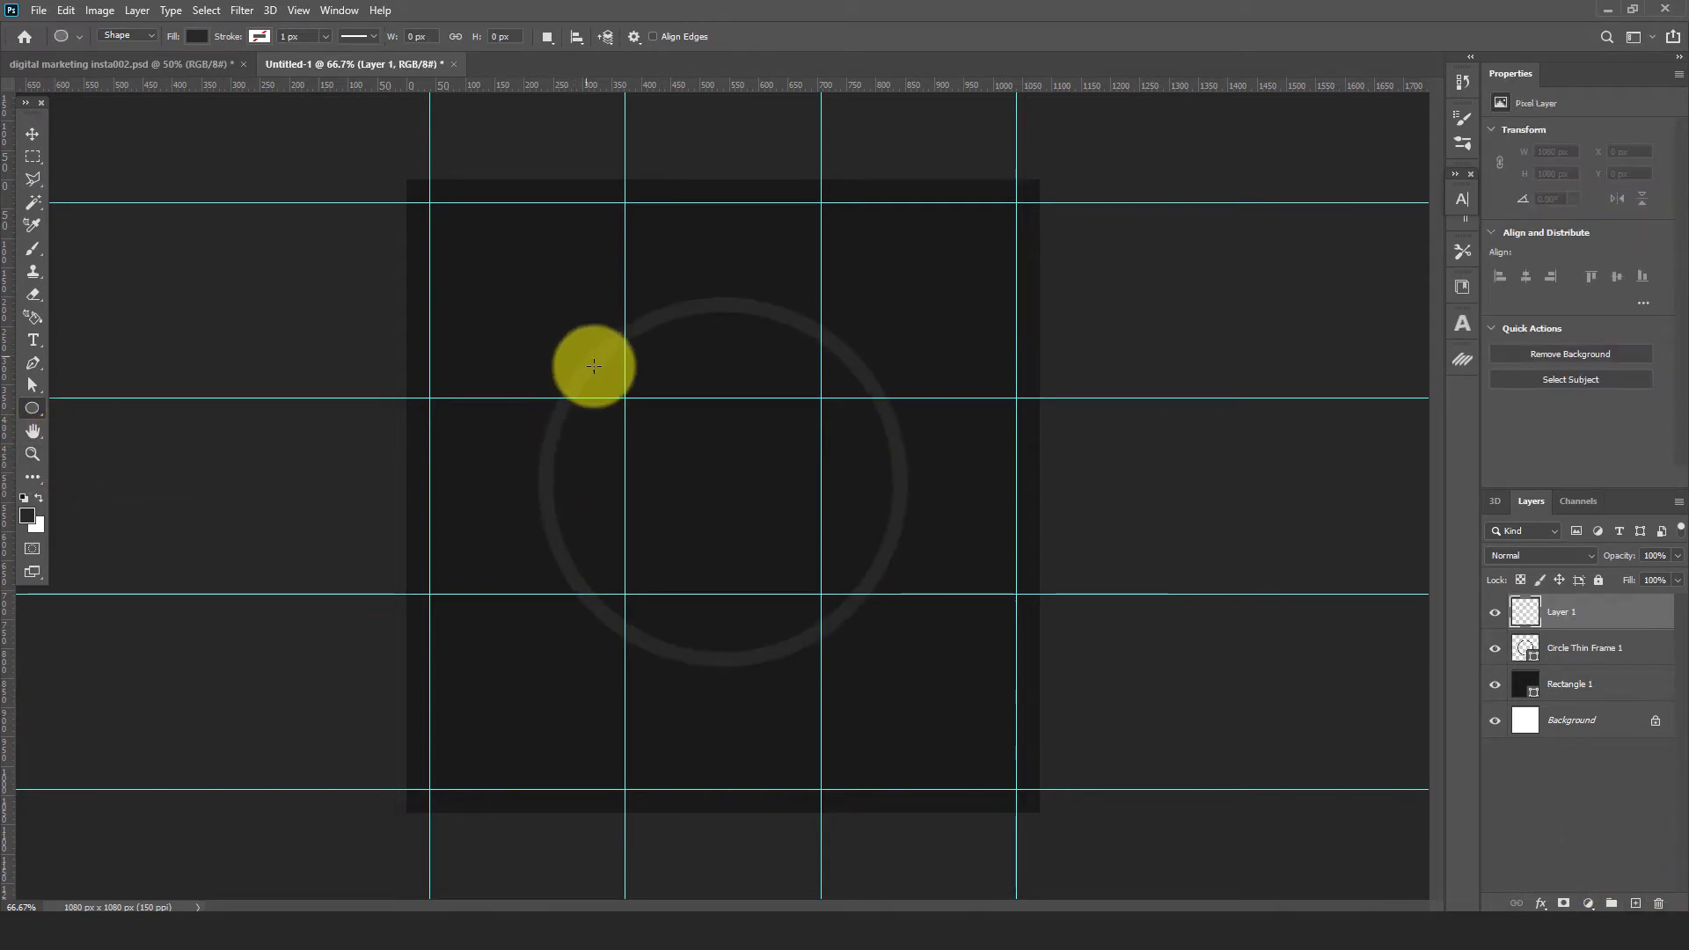
drag(592, 363, 749, 529)
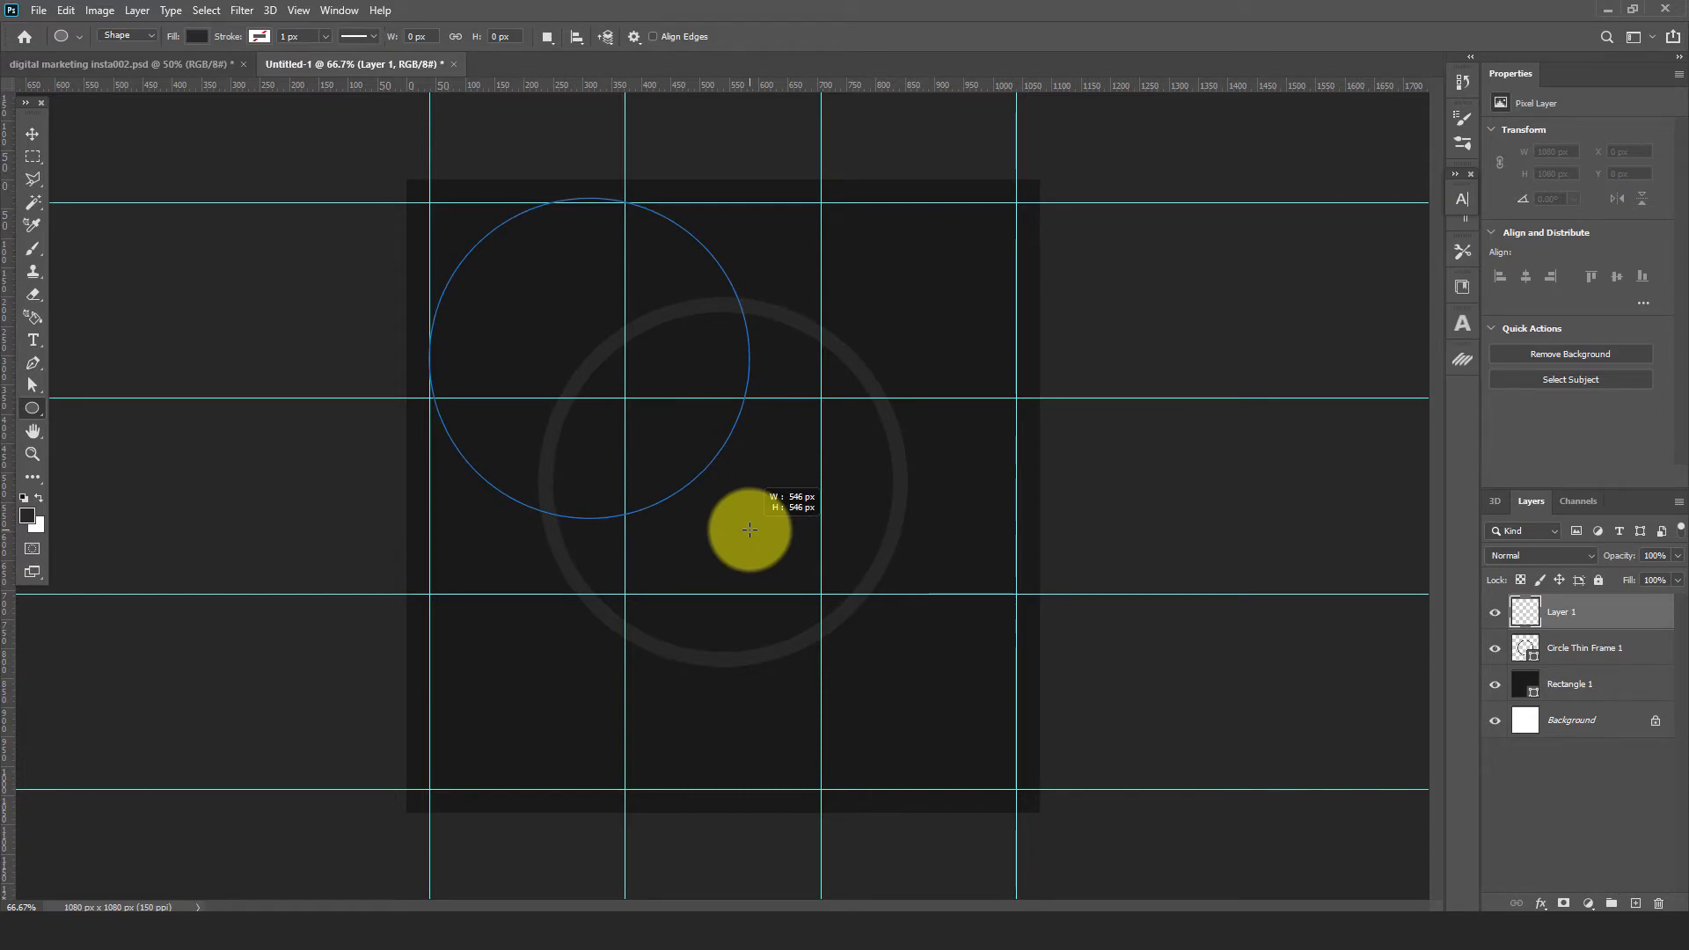
drag(750, 529, 749, 529)
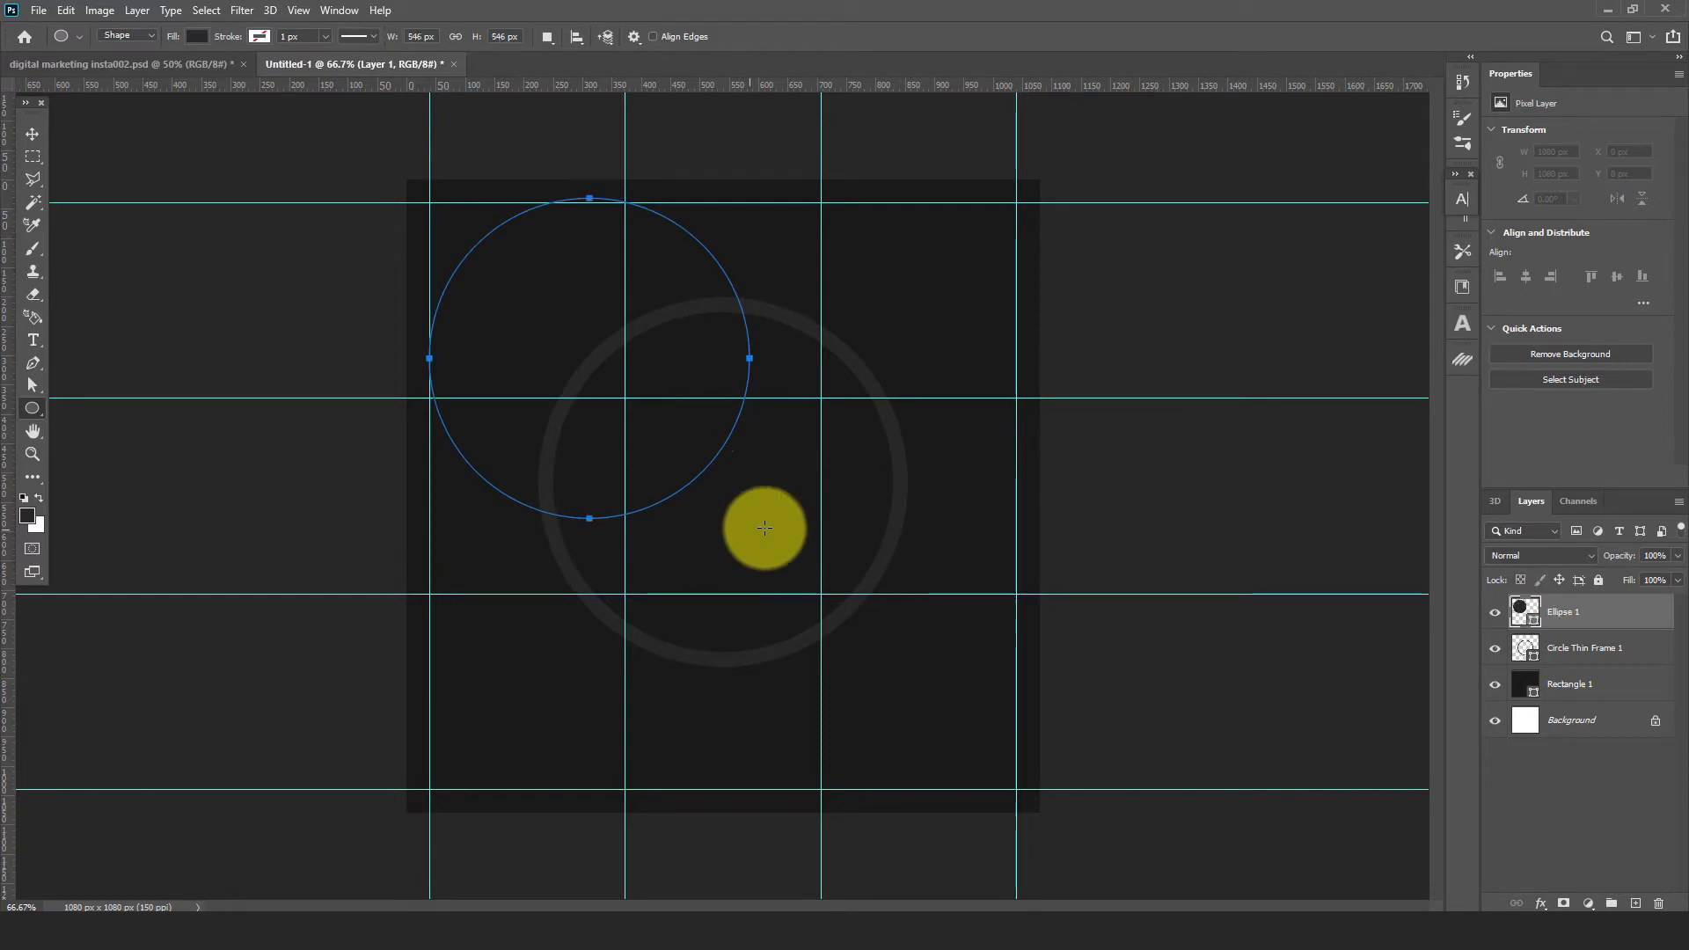
Centre the filled circle inside the ring and scale it to about 106.59% so it meets the ring's inner edge
click(28, 139)
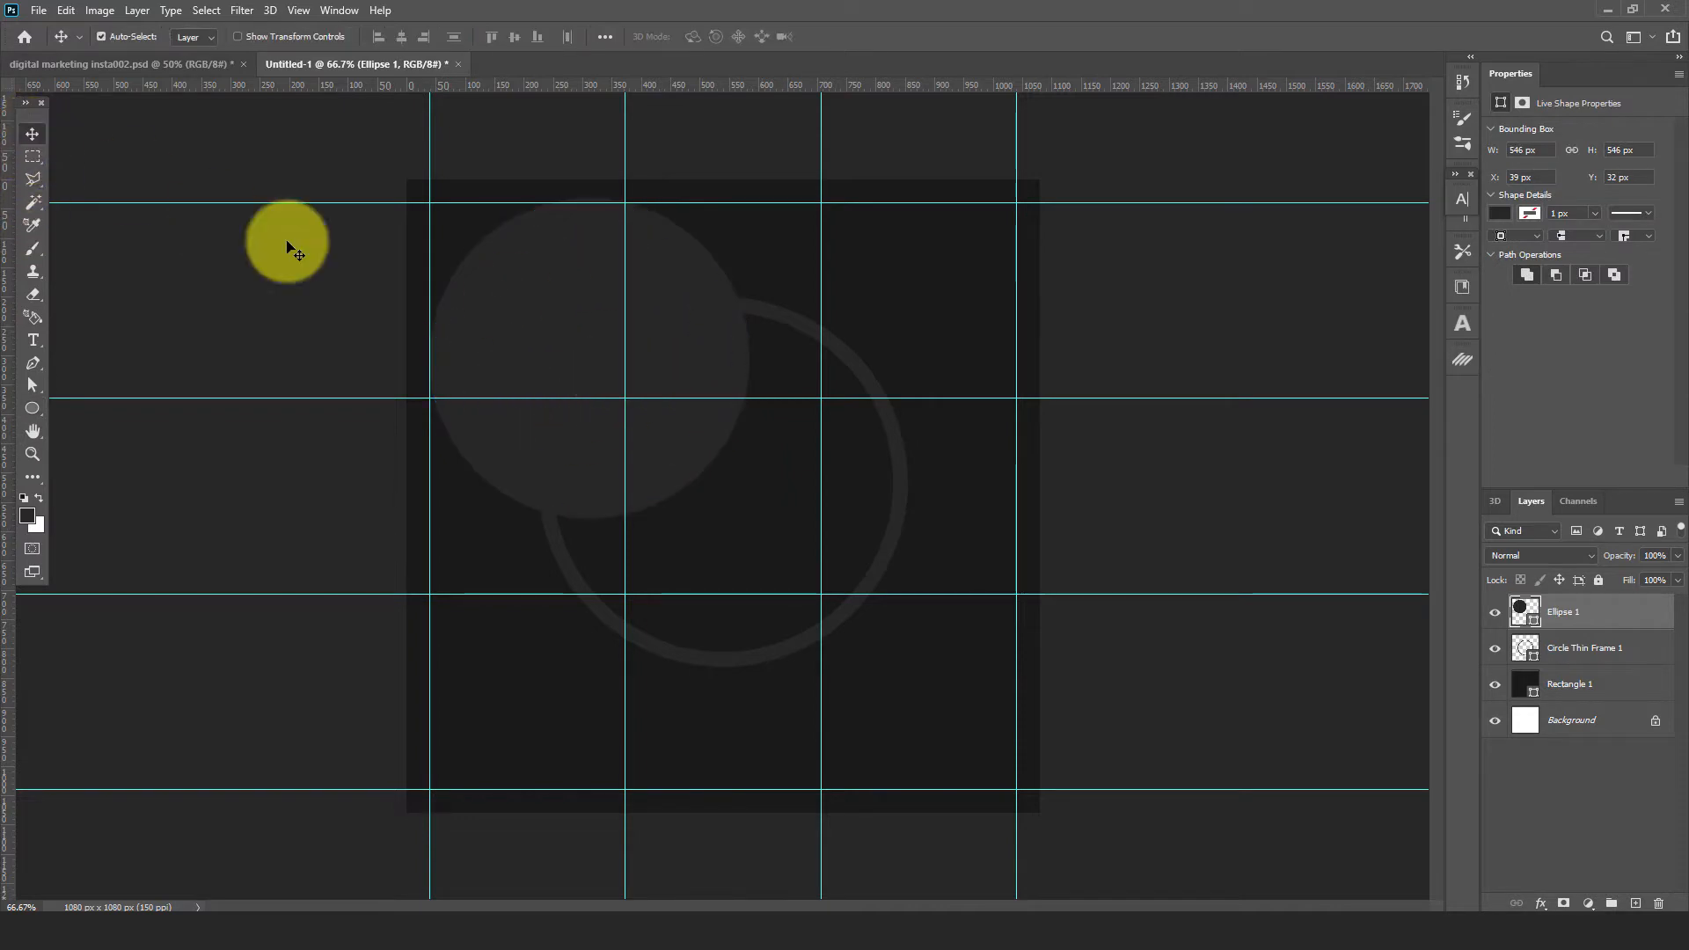
drag(544, 313, 667, 476)
key(ctrl+t)
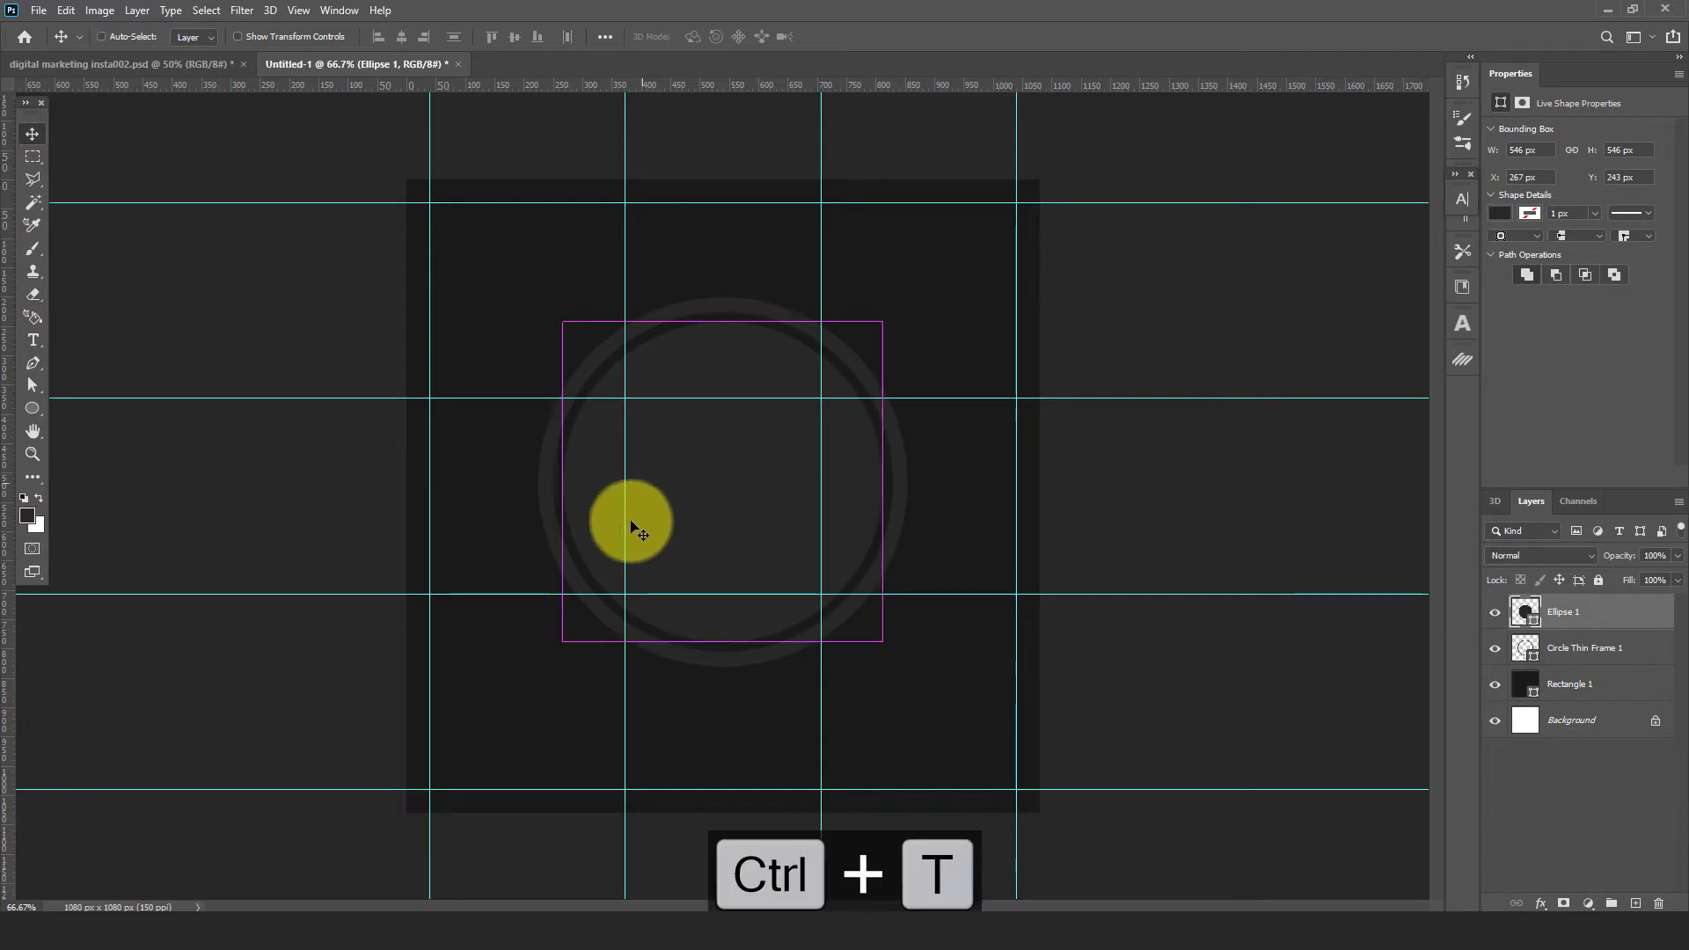
drag(882, 320, 904, 314)
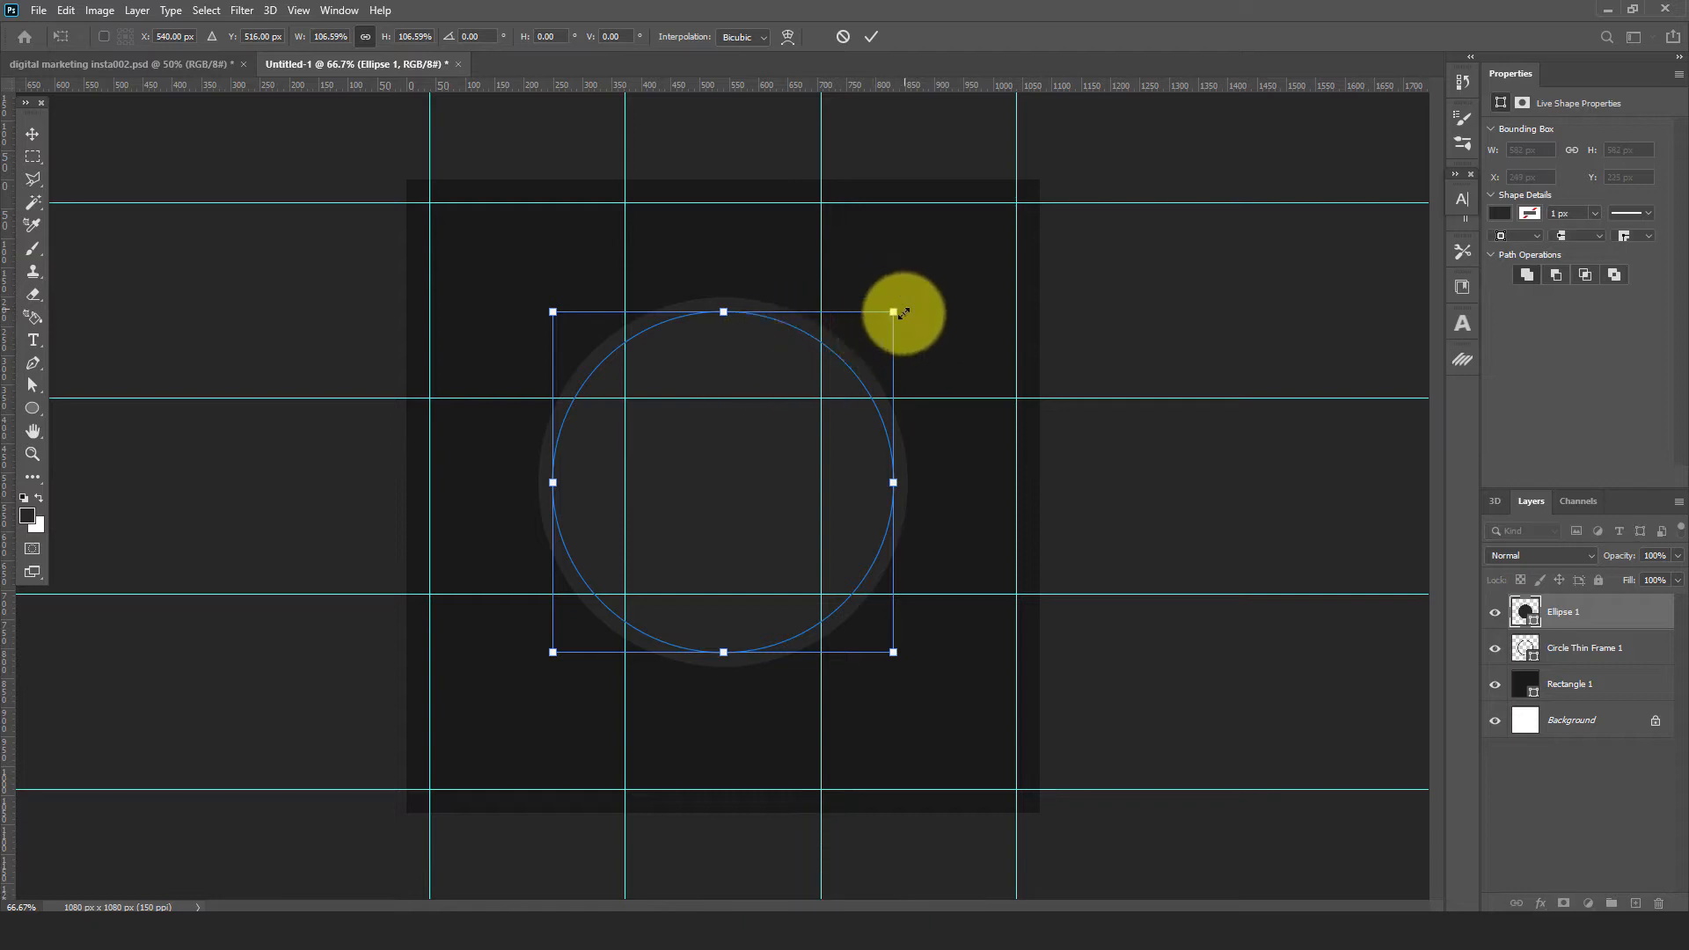
click(869, 39)
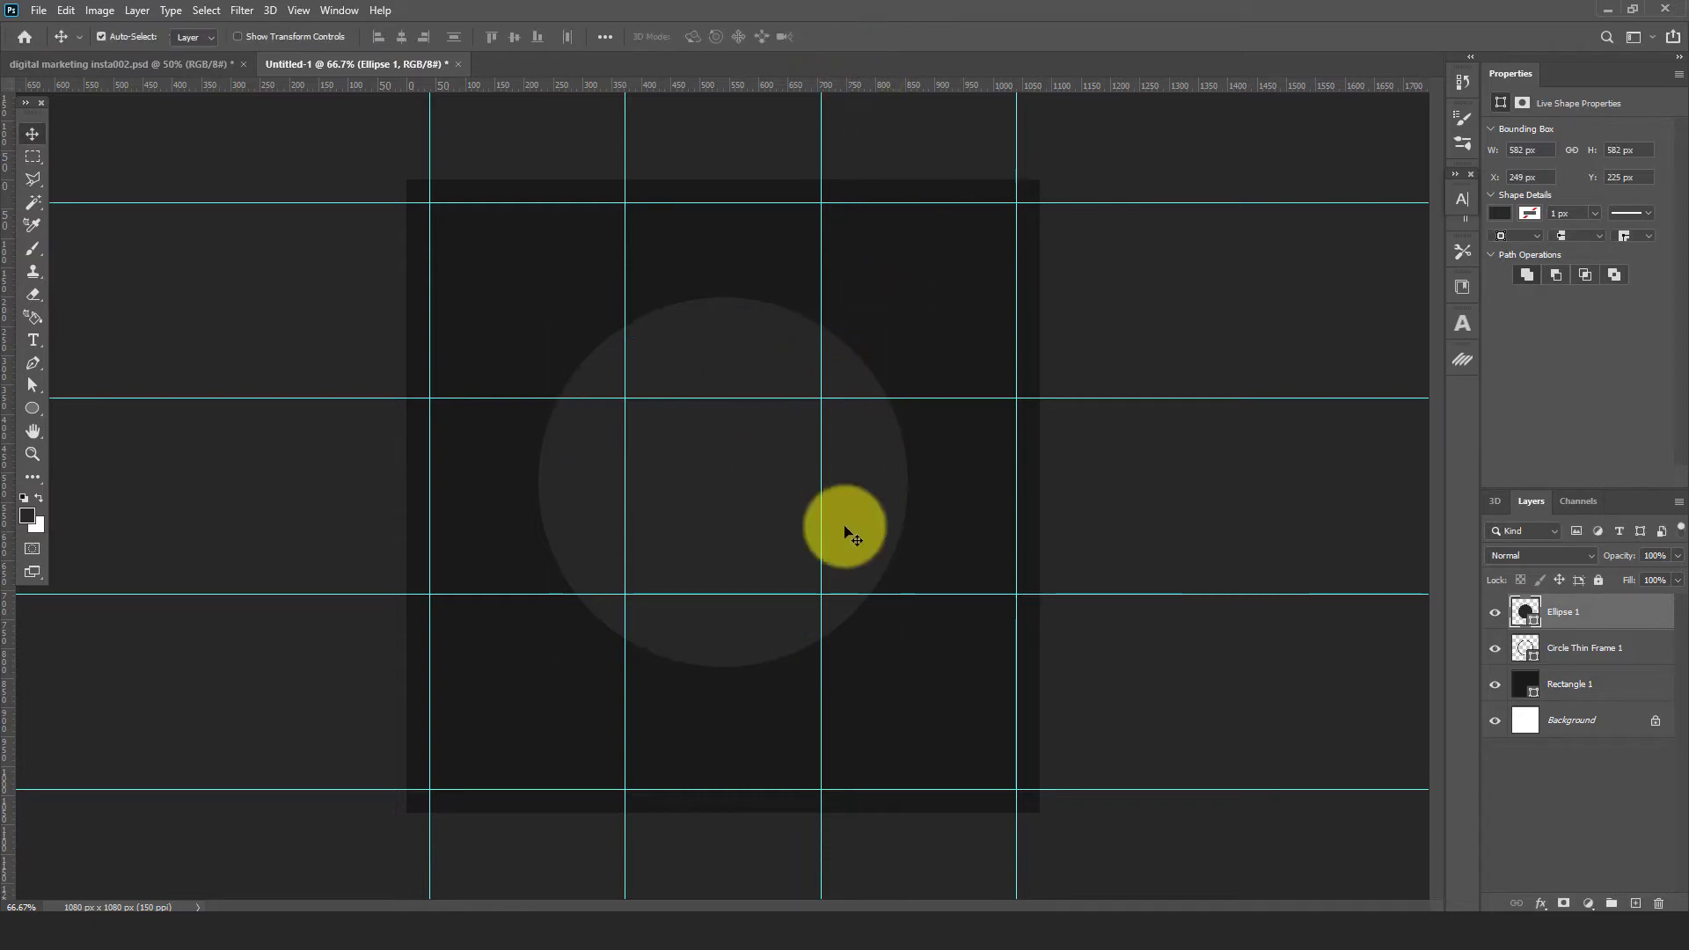
Change the filled circle's fill colour to light grey #e0dede
double_click(1522, 608)
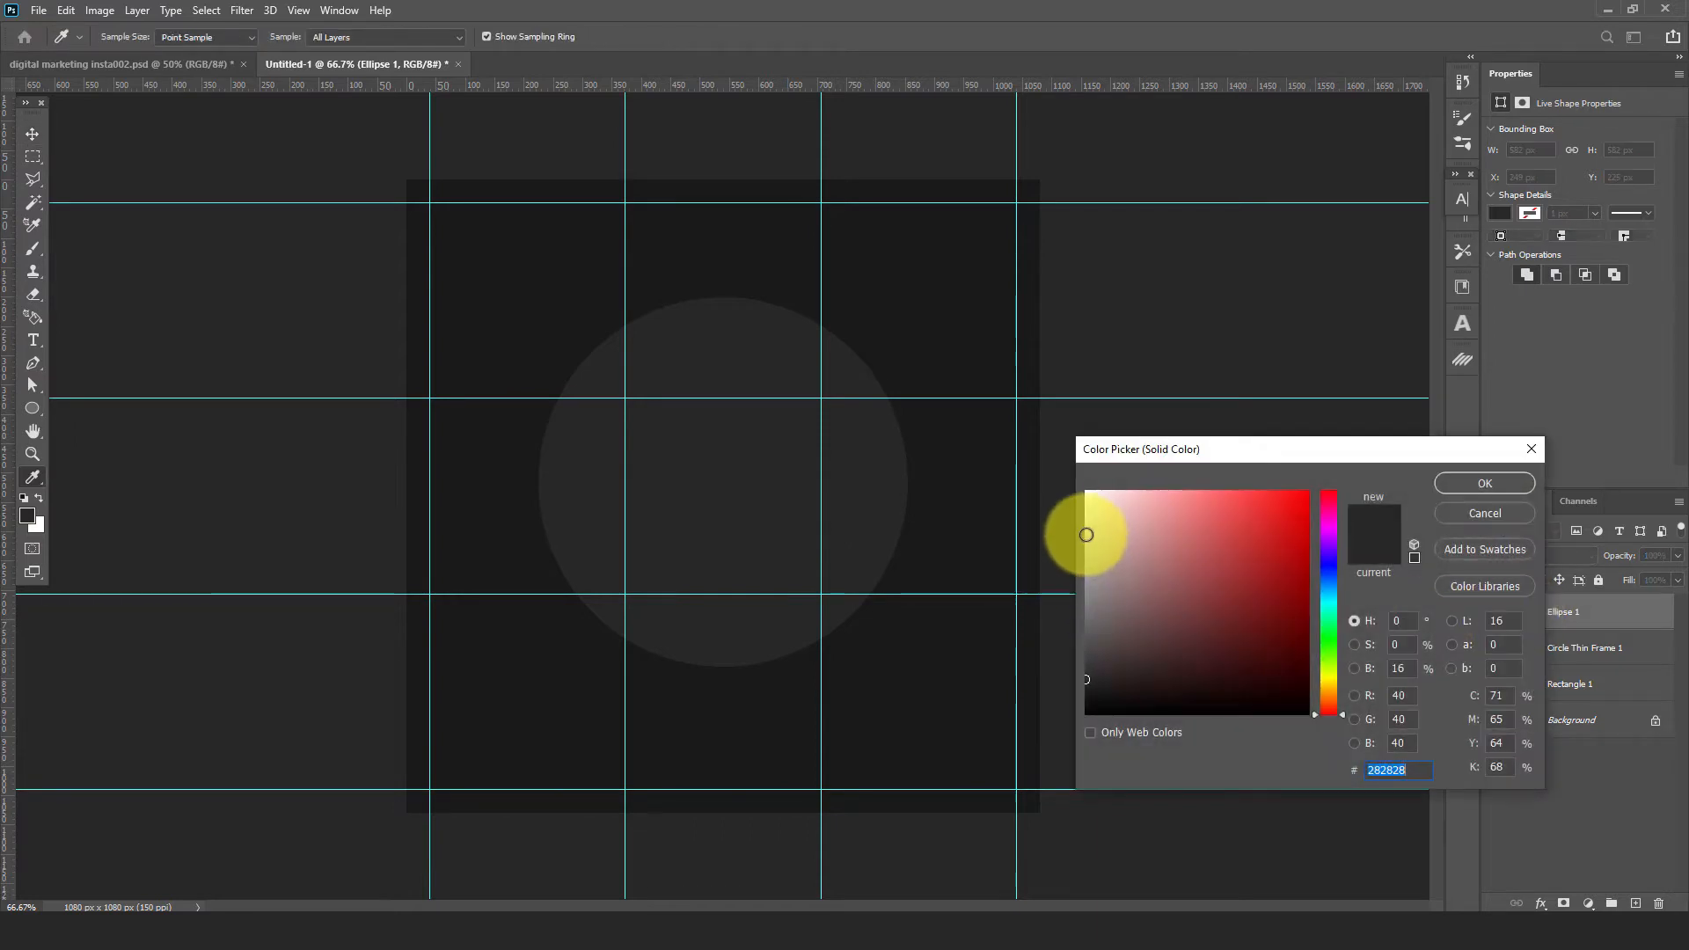
click(1087, 522)
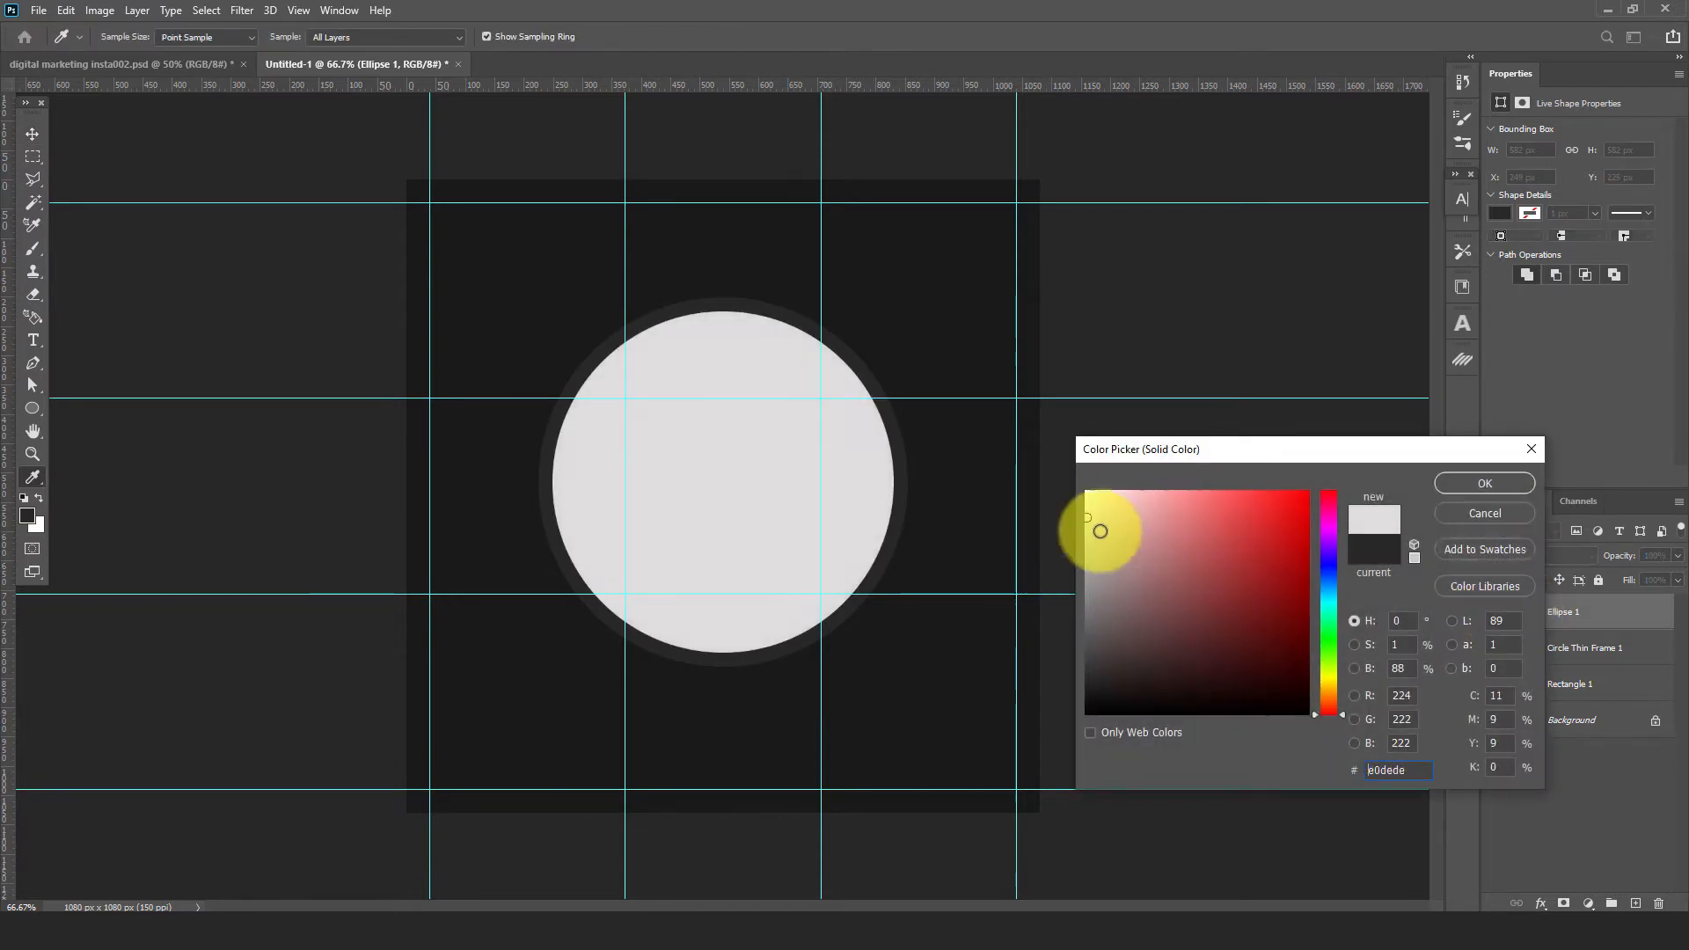
click(1474, 485)
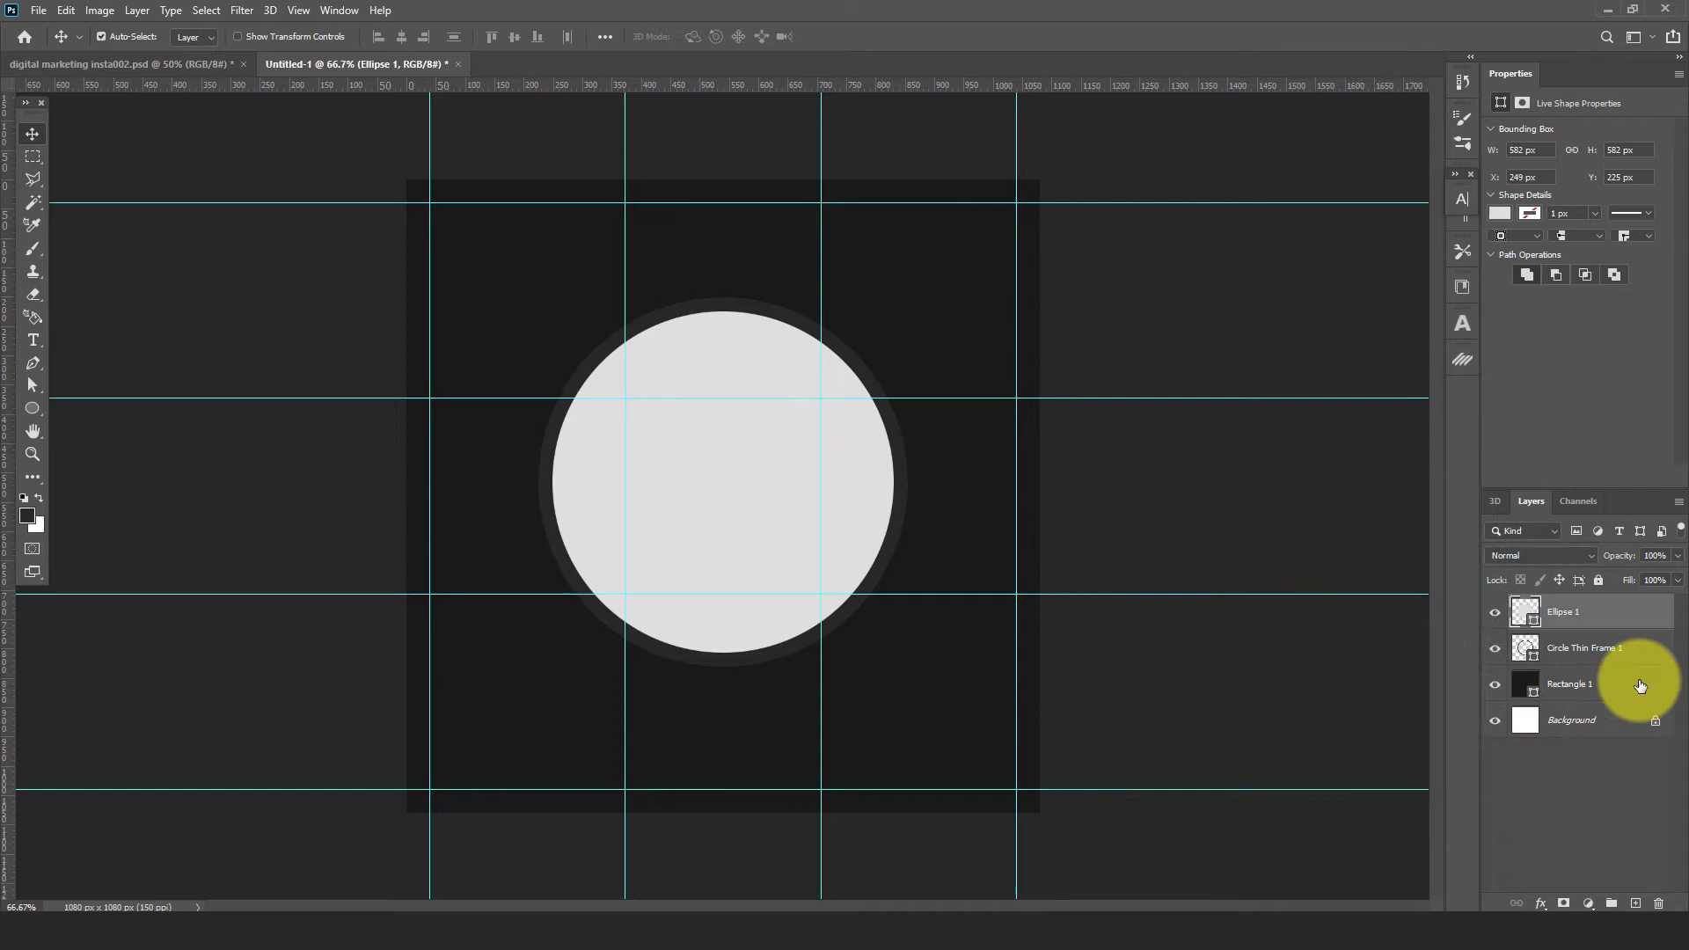
Move the Circle Thin Frame 1 layer above the Ellipse 1 layer in the stacking order
click(1571, 651)
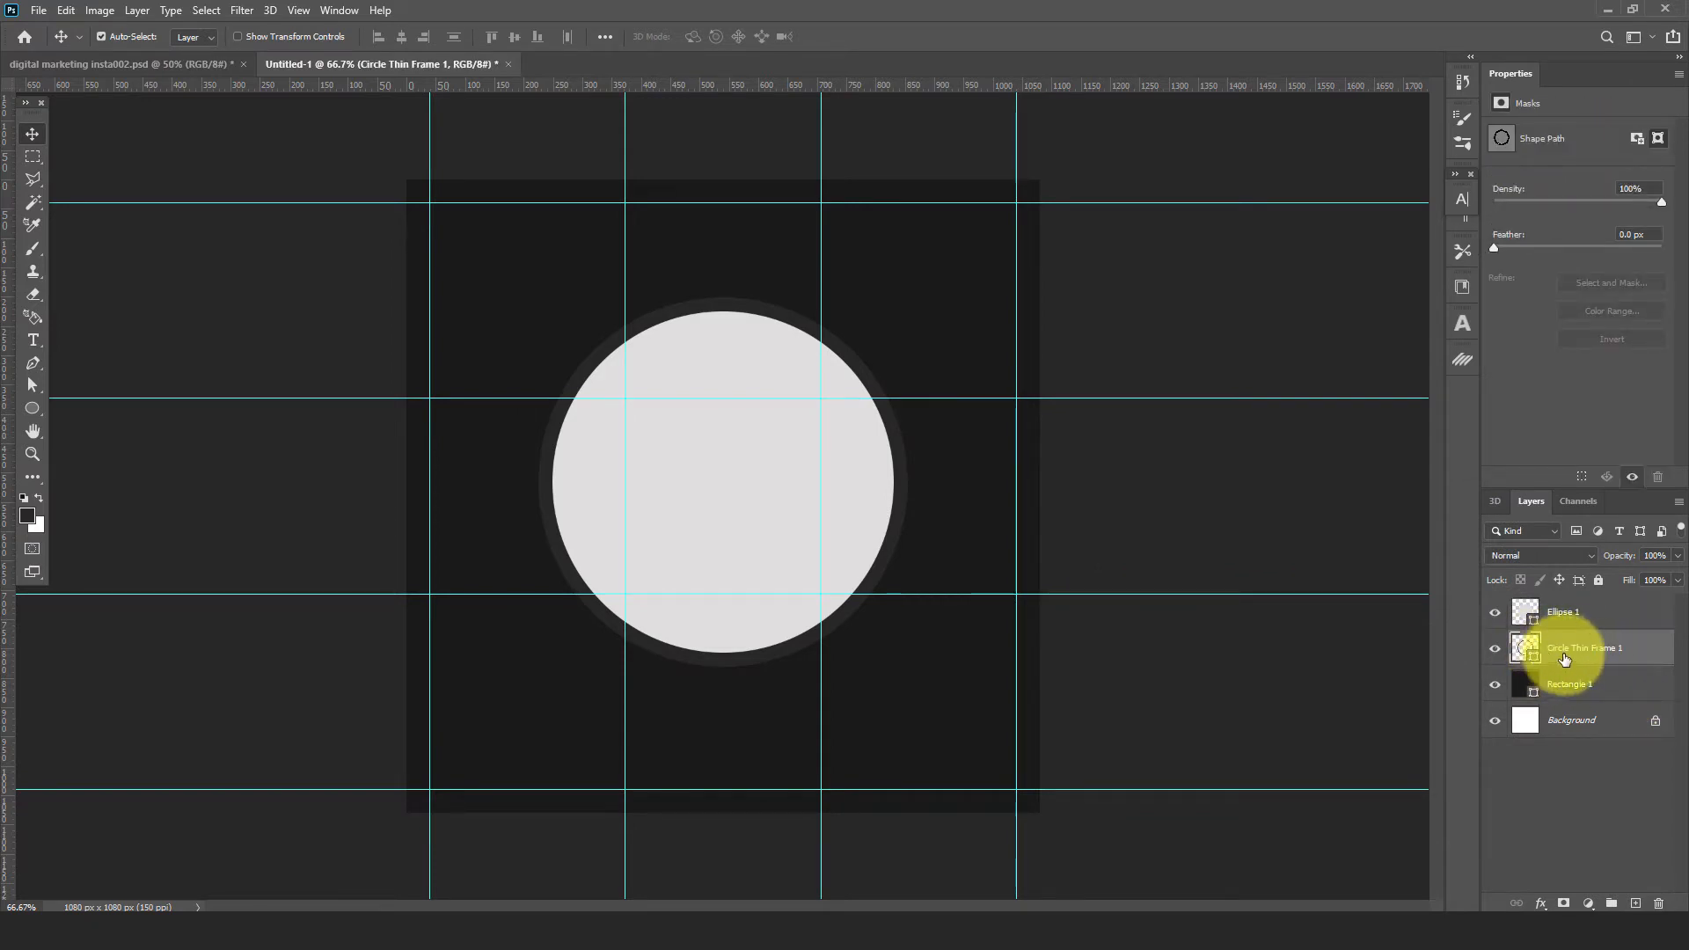
drag(1584, 651, 1576, 607)
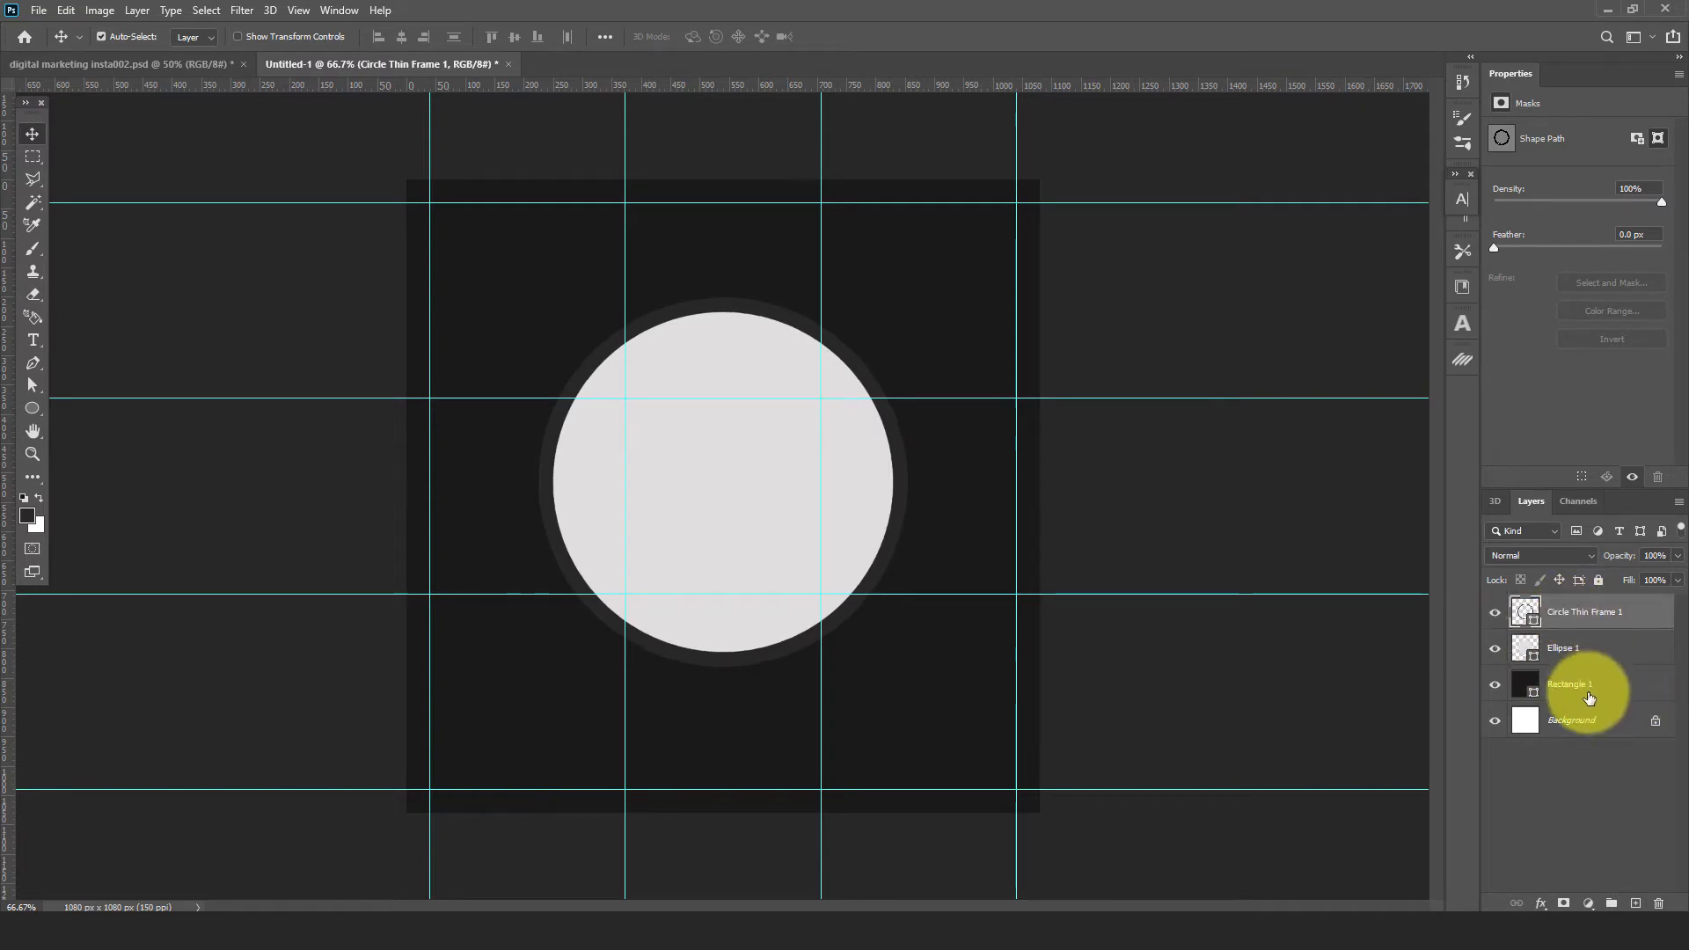
shift+click(1584, 648)
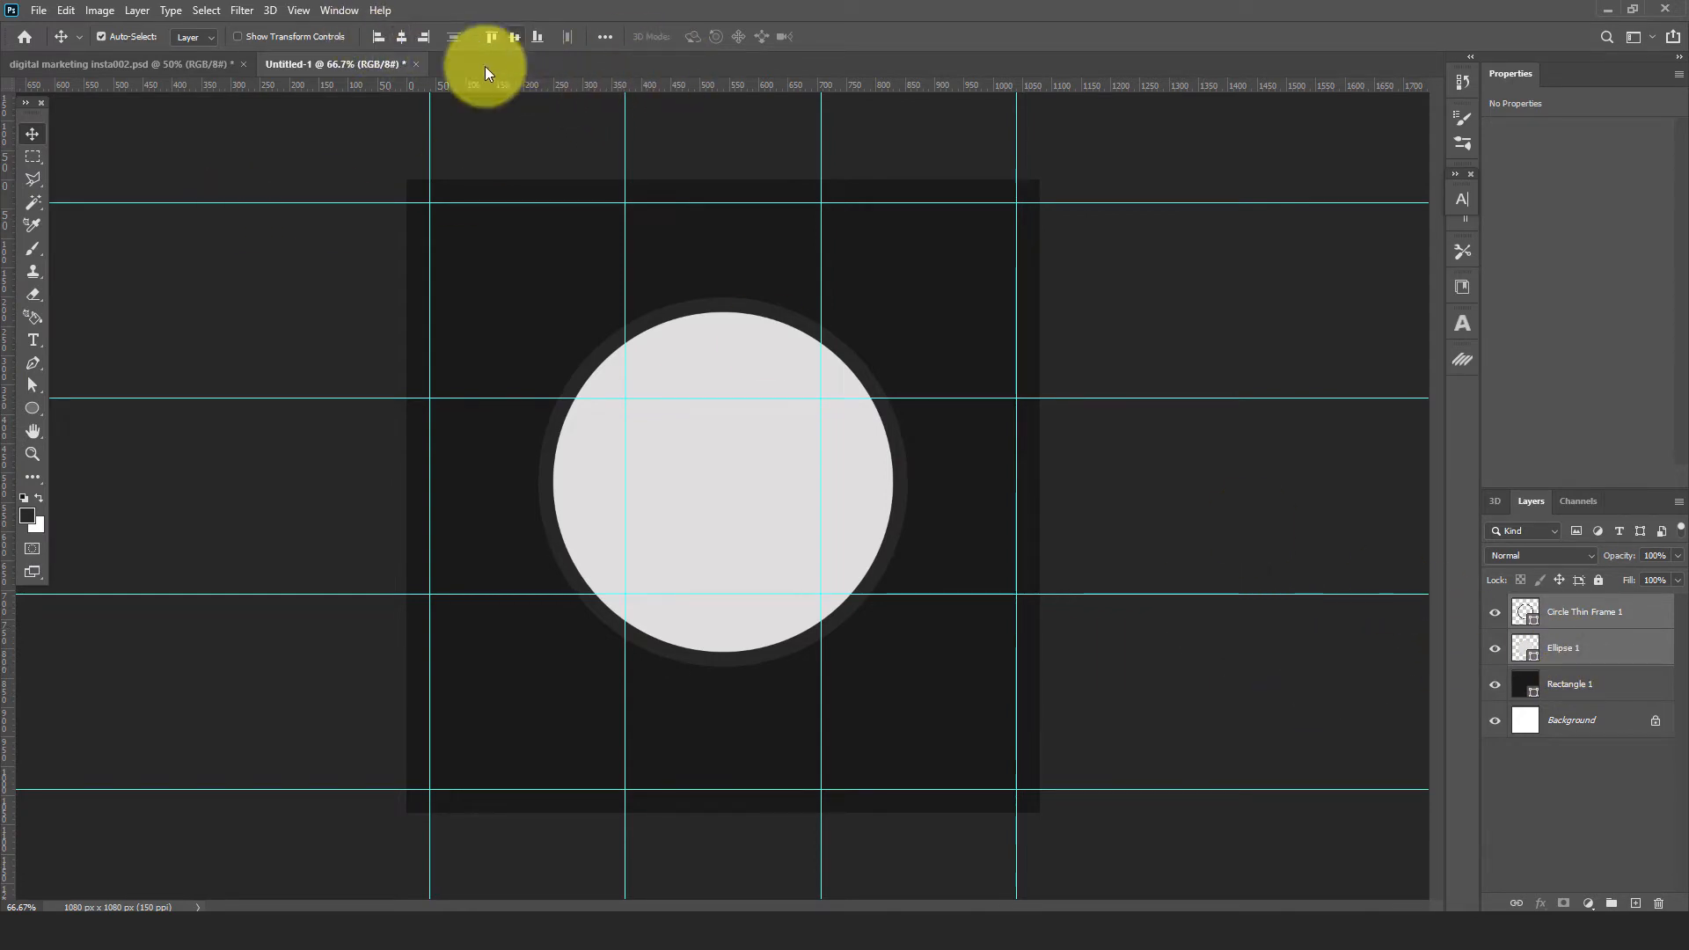
click(1179, 479)
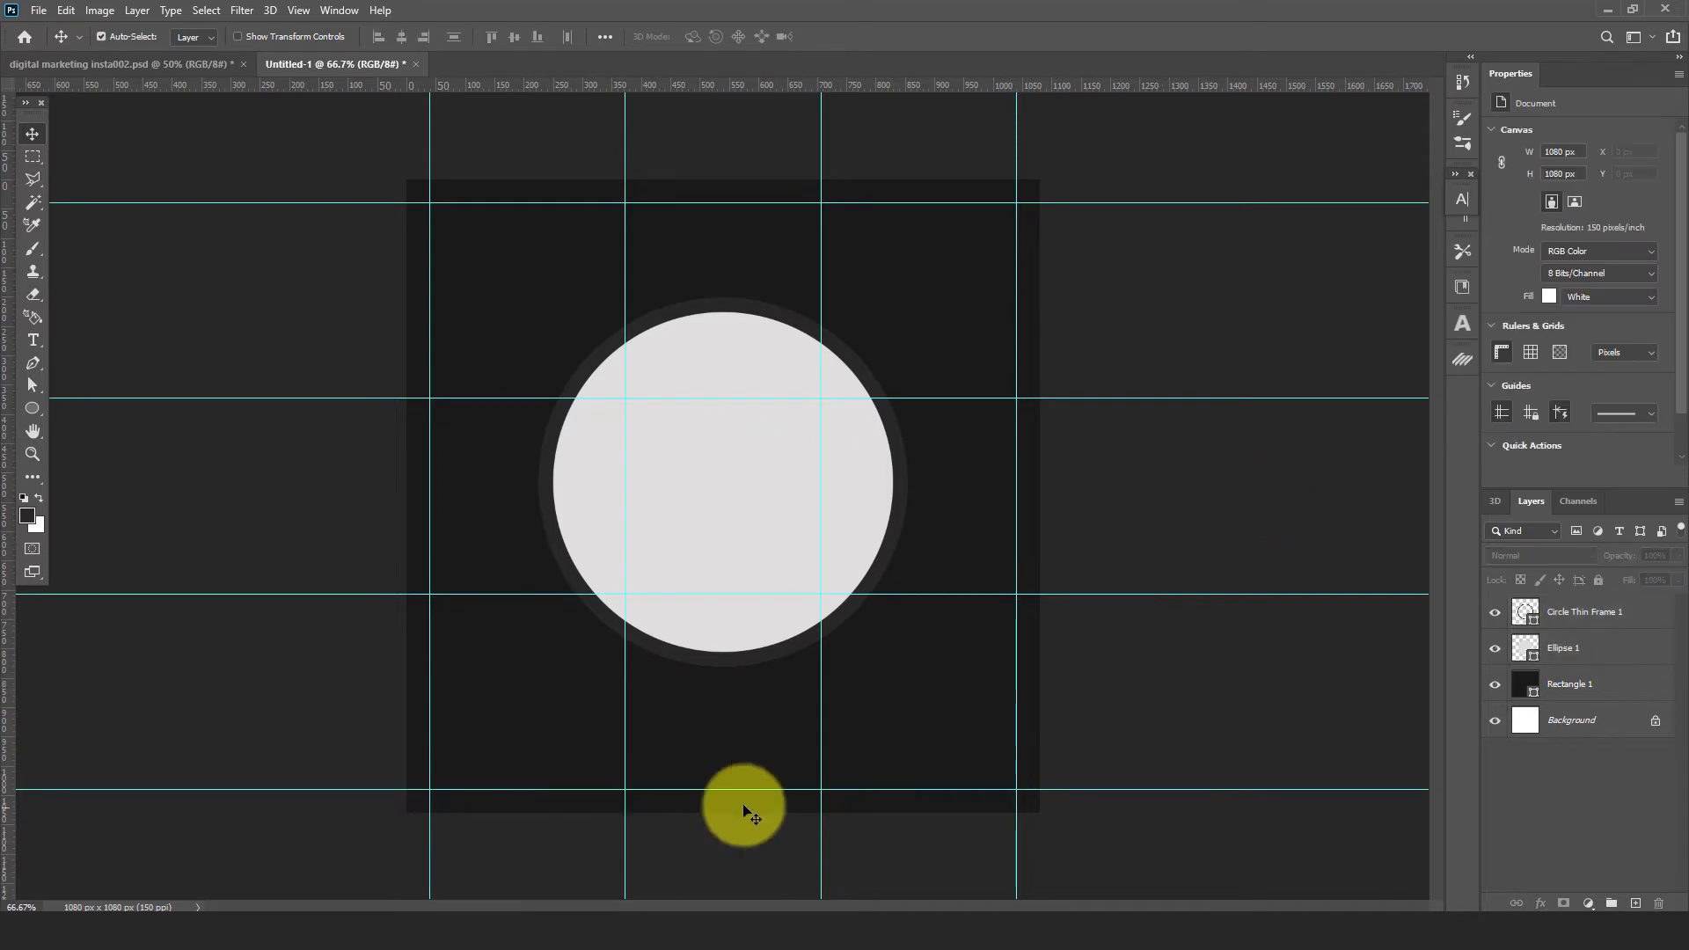
Duplicate the light grey circle and scale the copy to about 114.69% around its centre
click(843, 527)
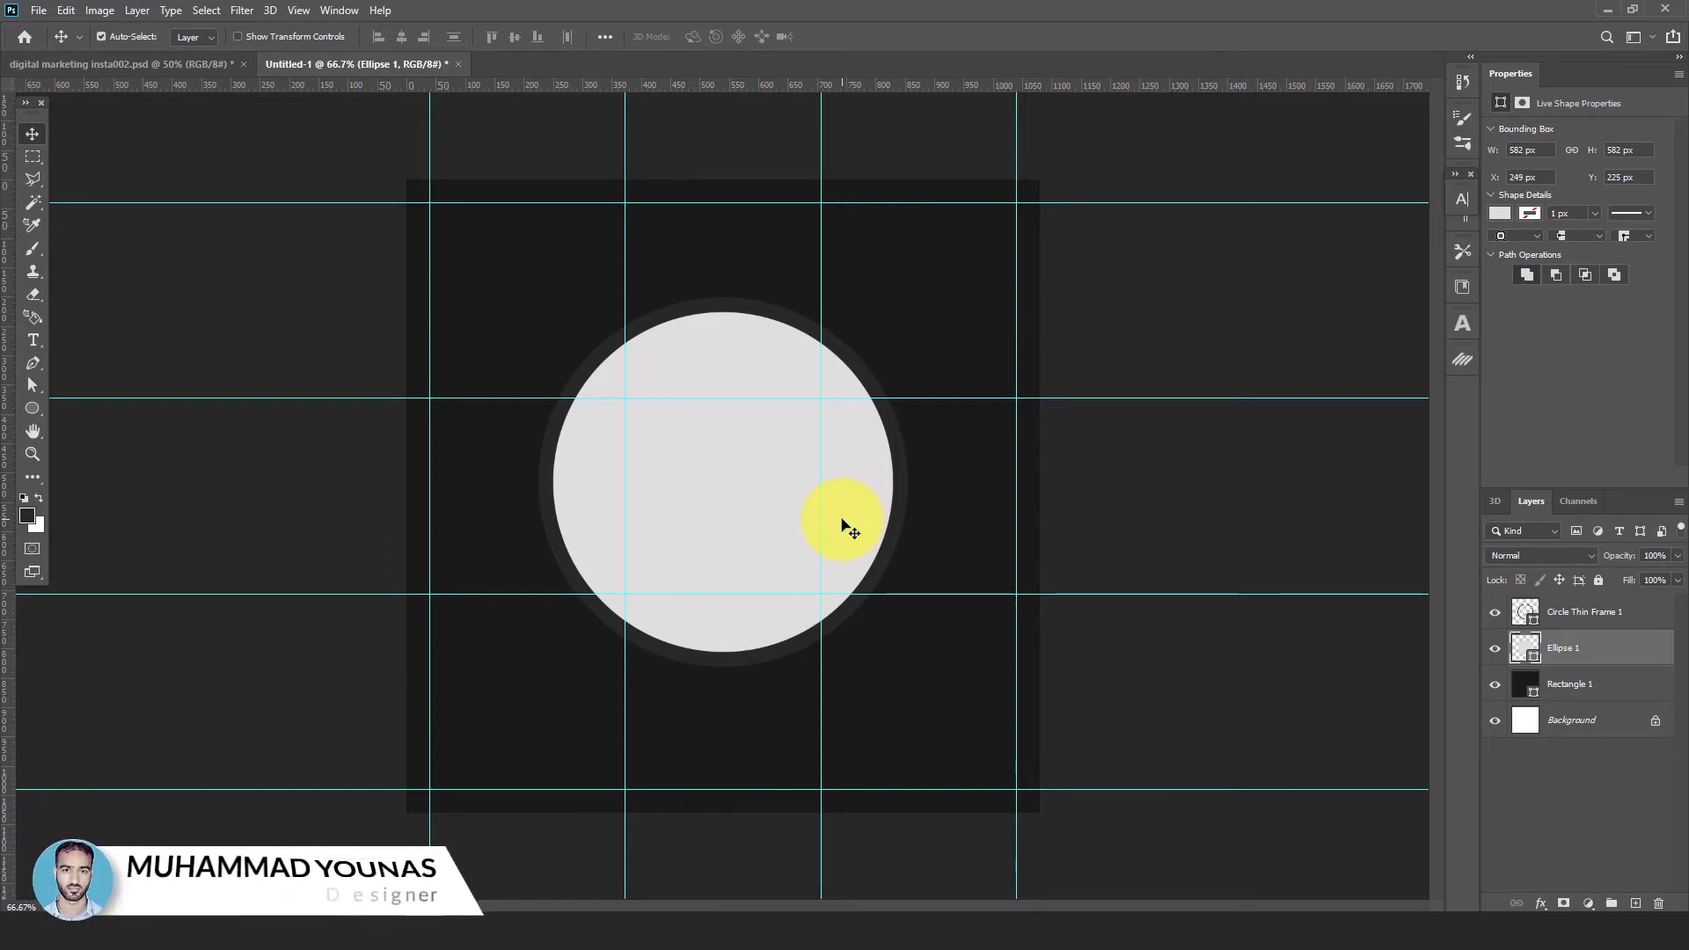
key(ctrl)
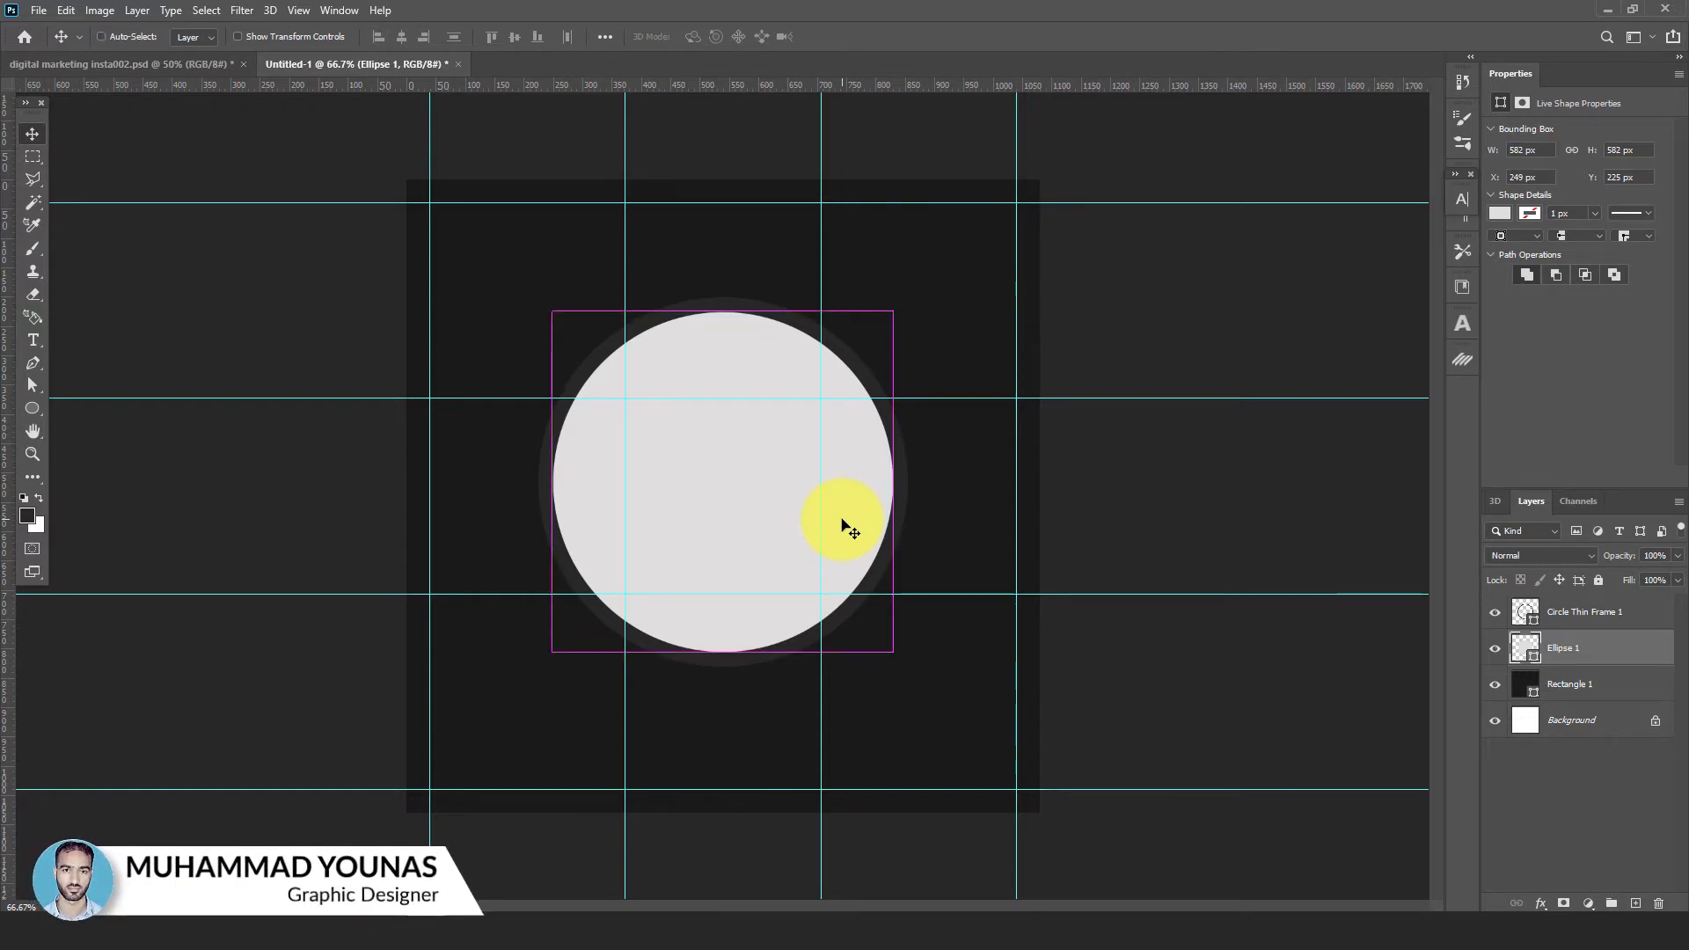
key(ctrl+j)
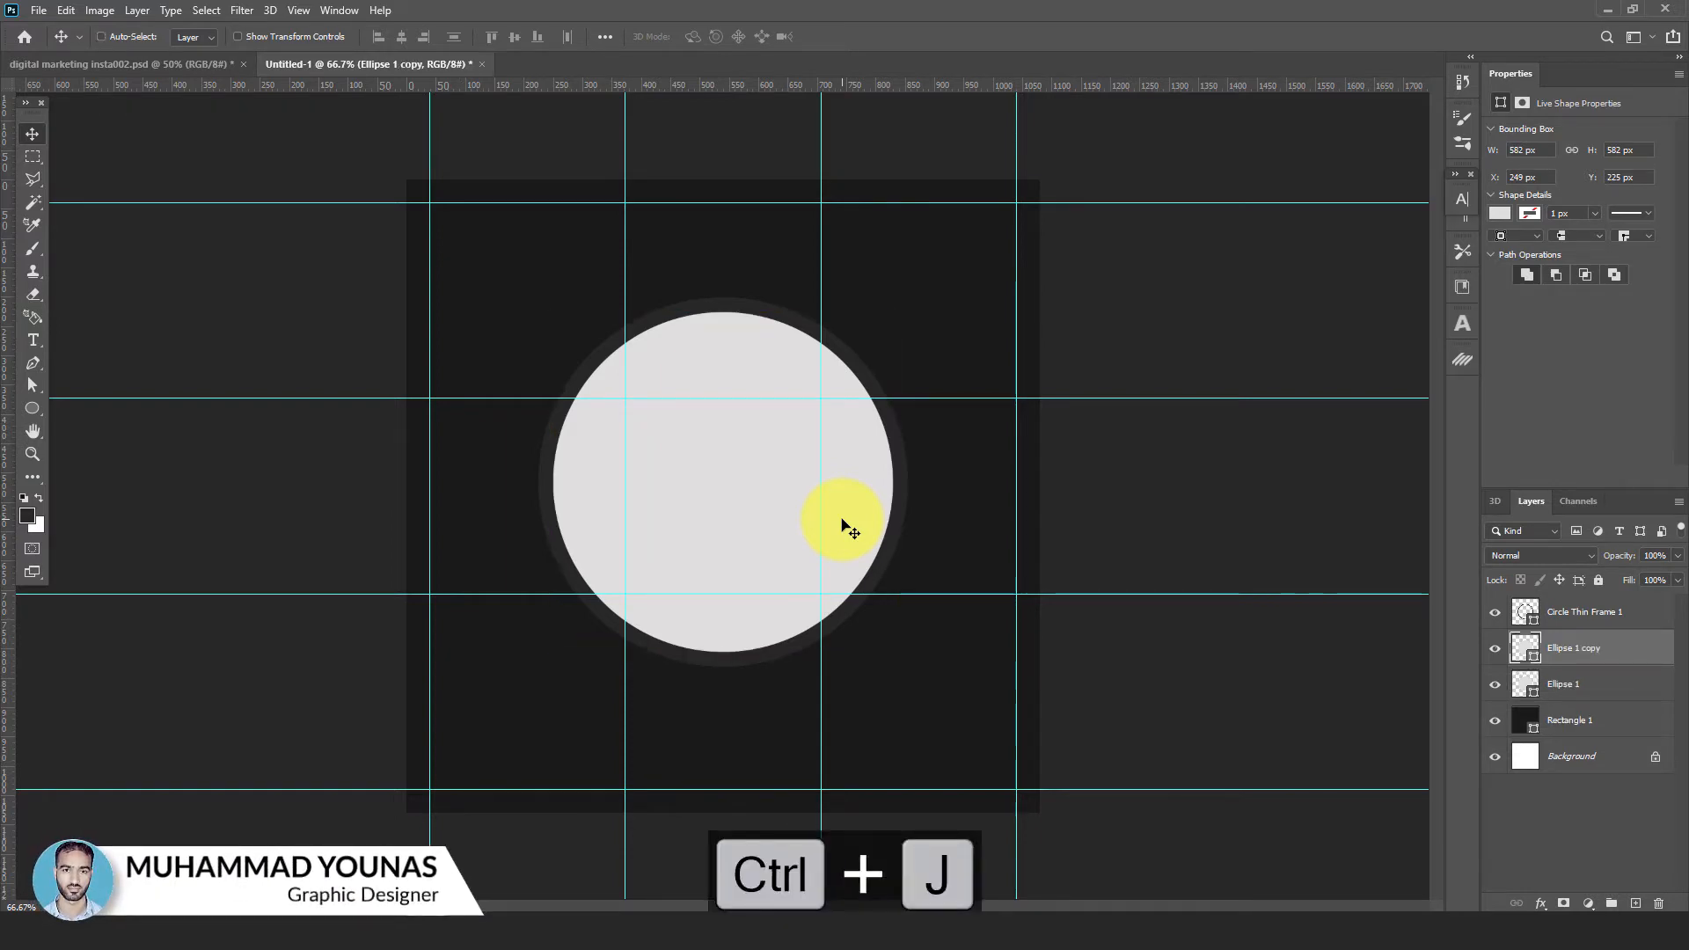
key(ctrl+t)
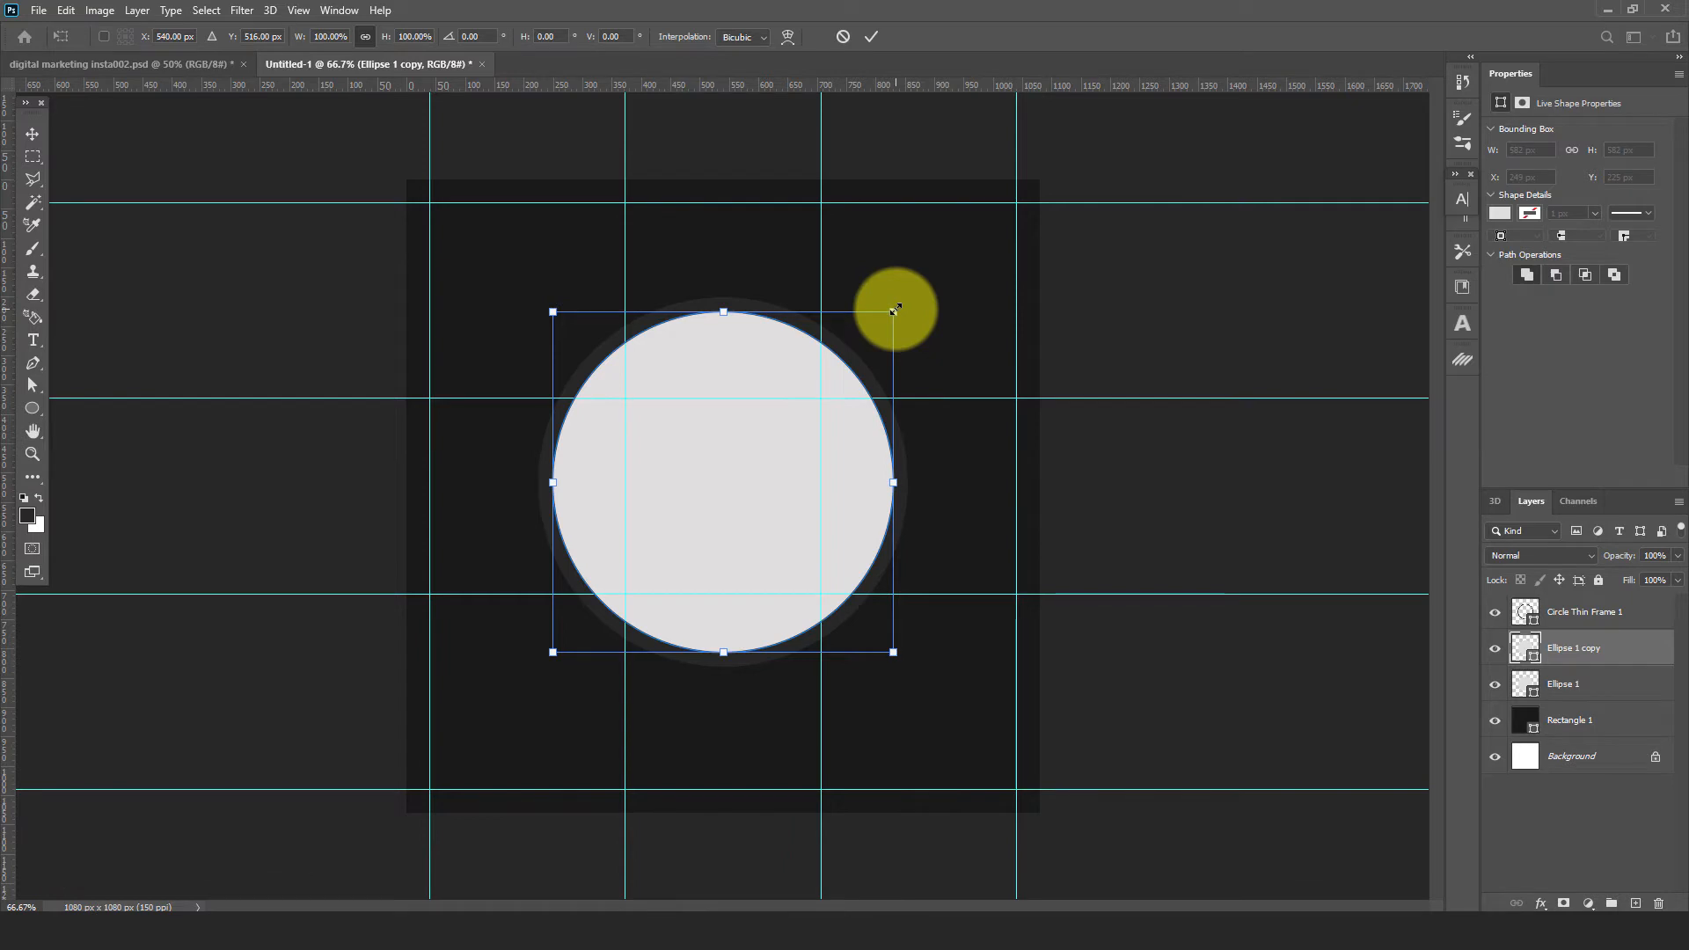
drag(894, 309, 935, 299)
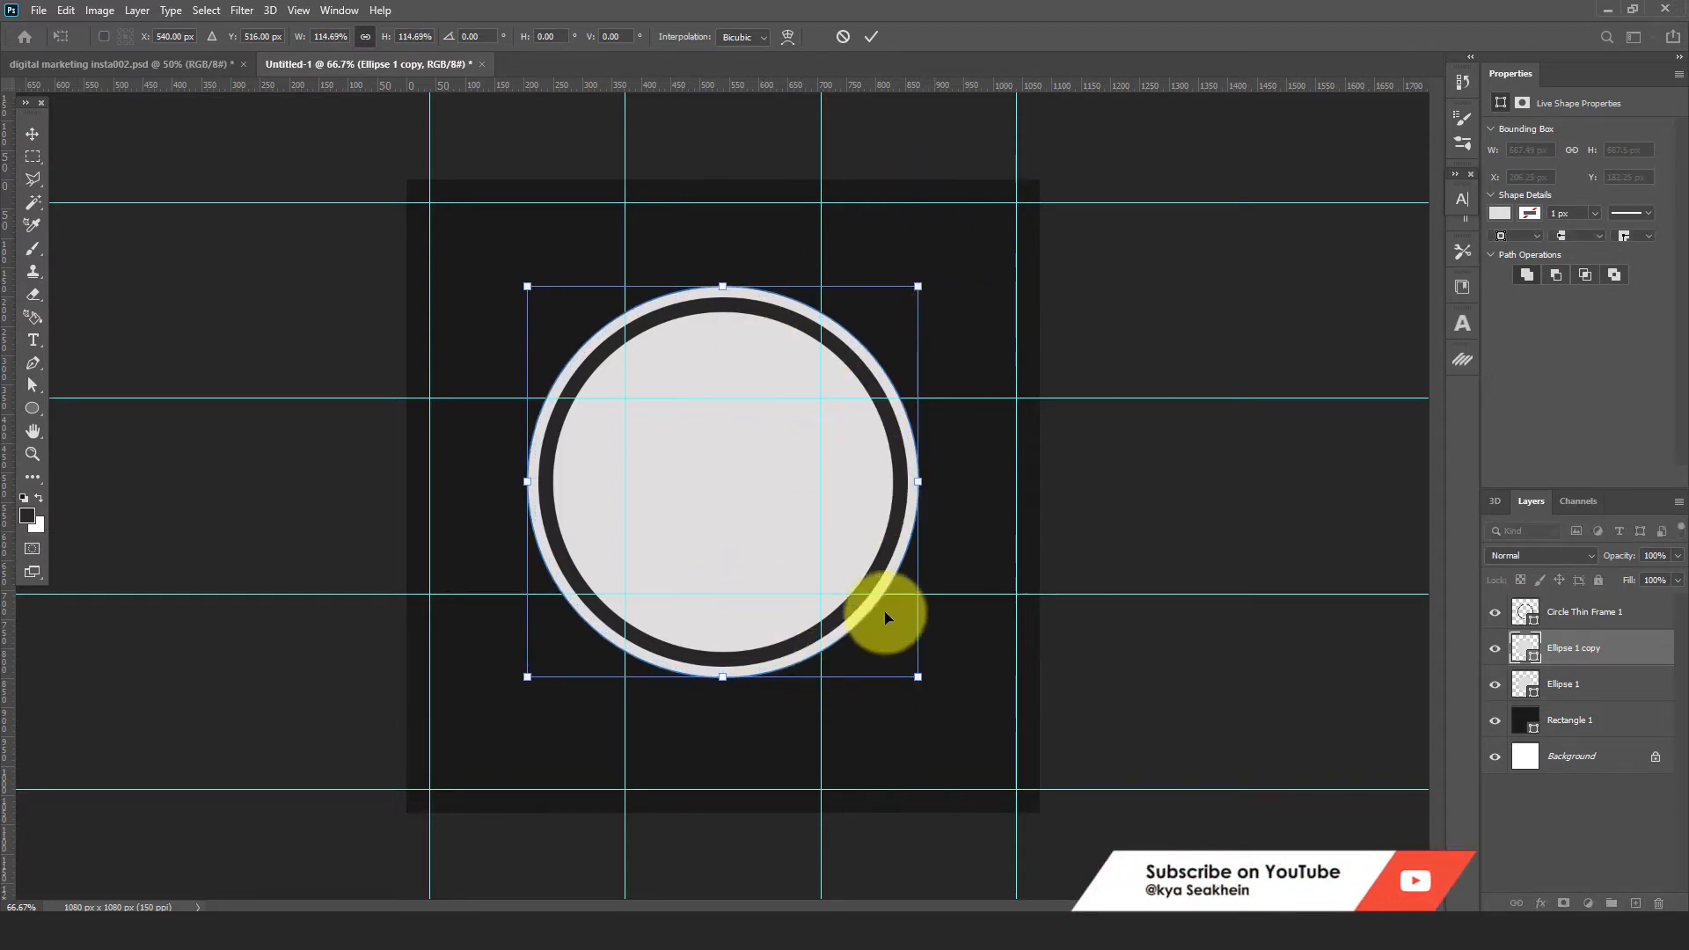
click(871, 36)
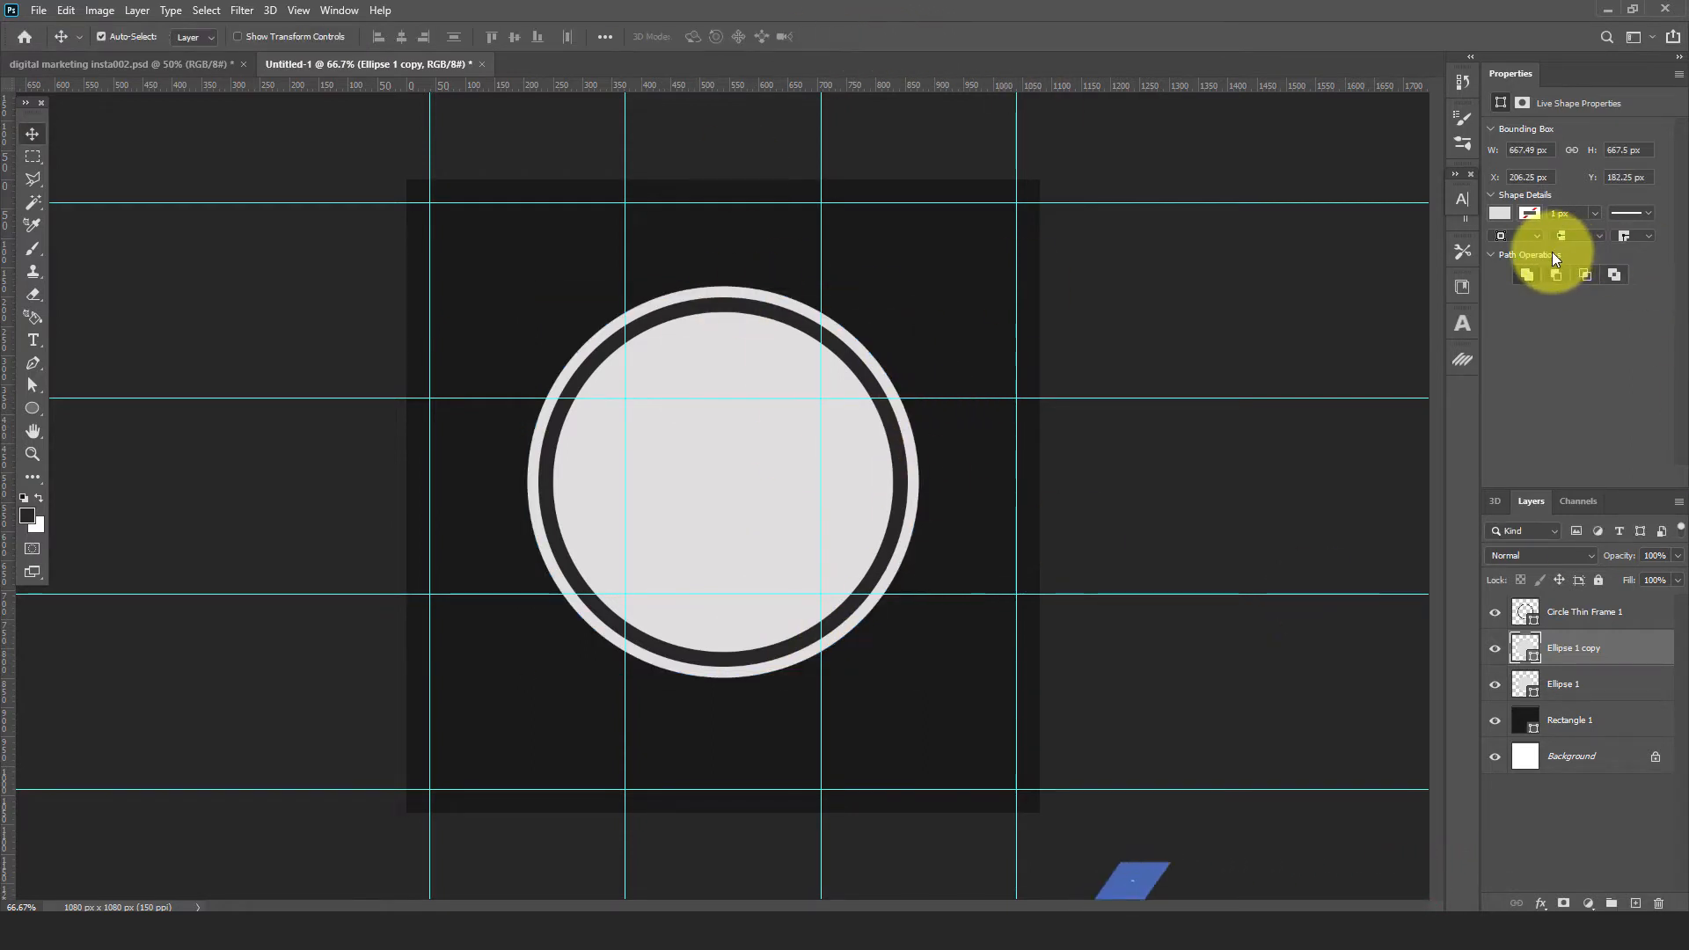
Give the enlarged circle copy a 7 px stroke and set its fill to none
drag(1580, 216, 1528, 250)
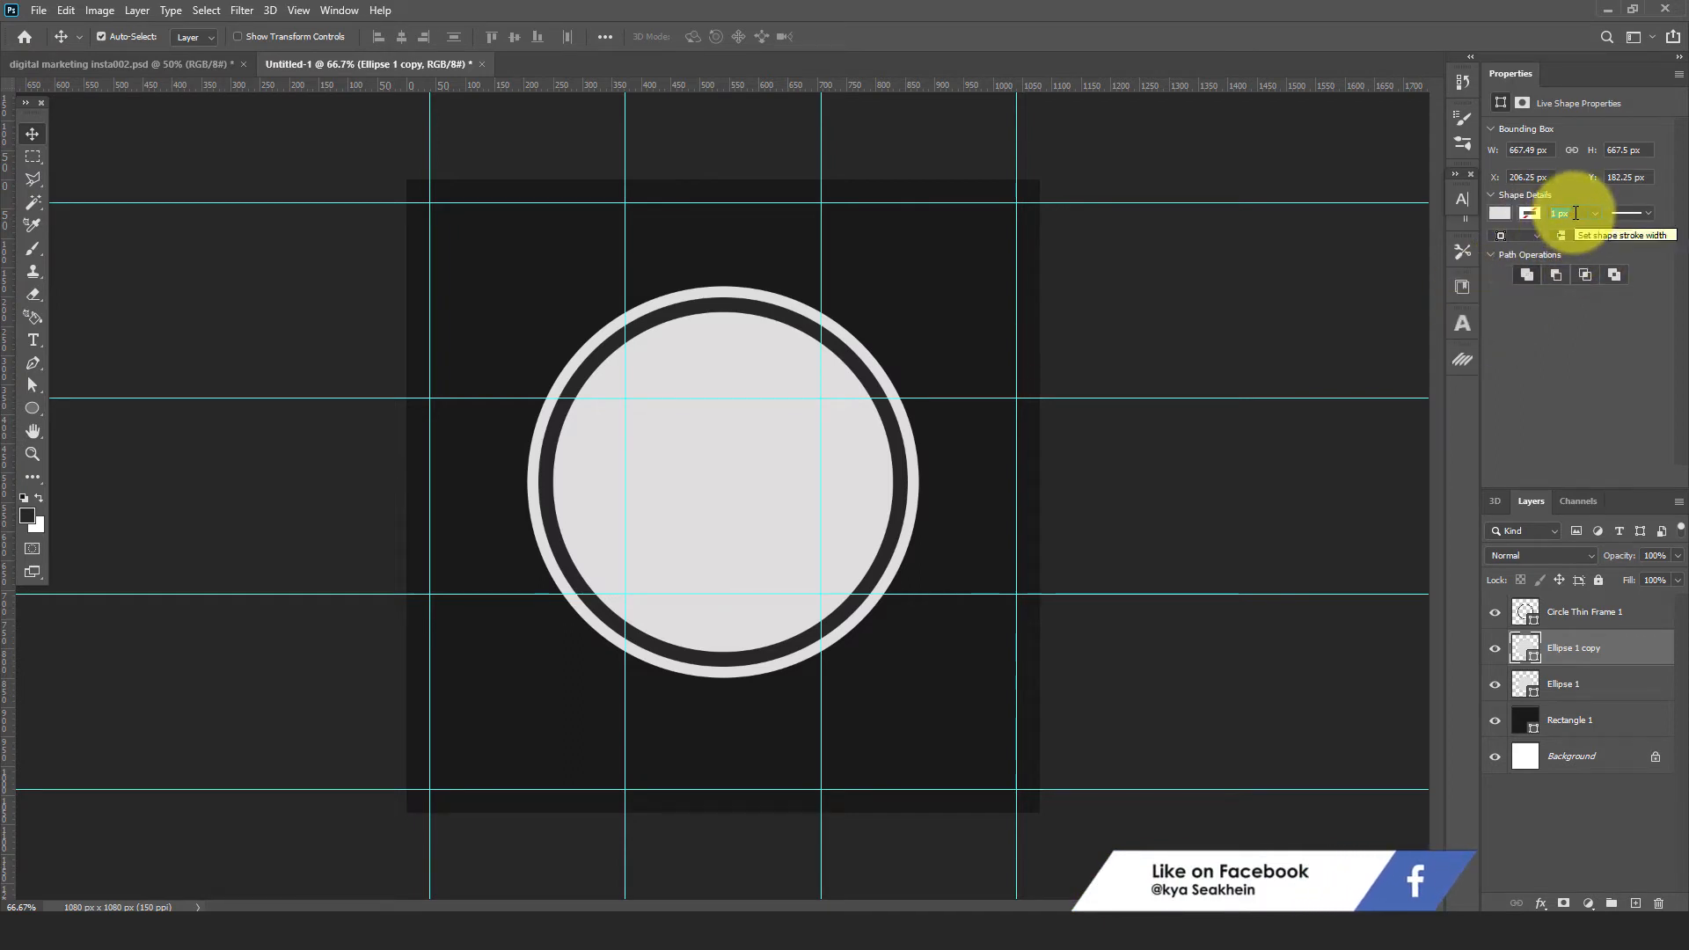
text(7)
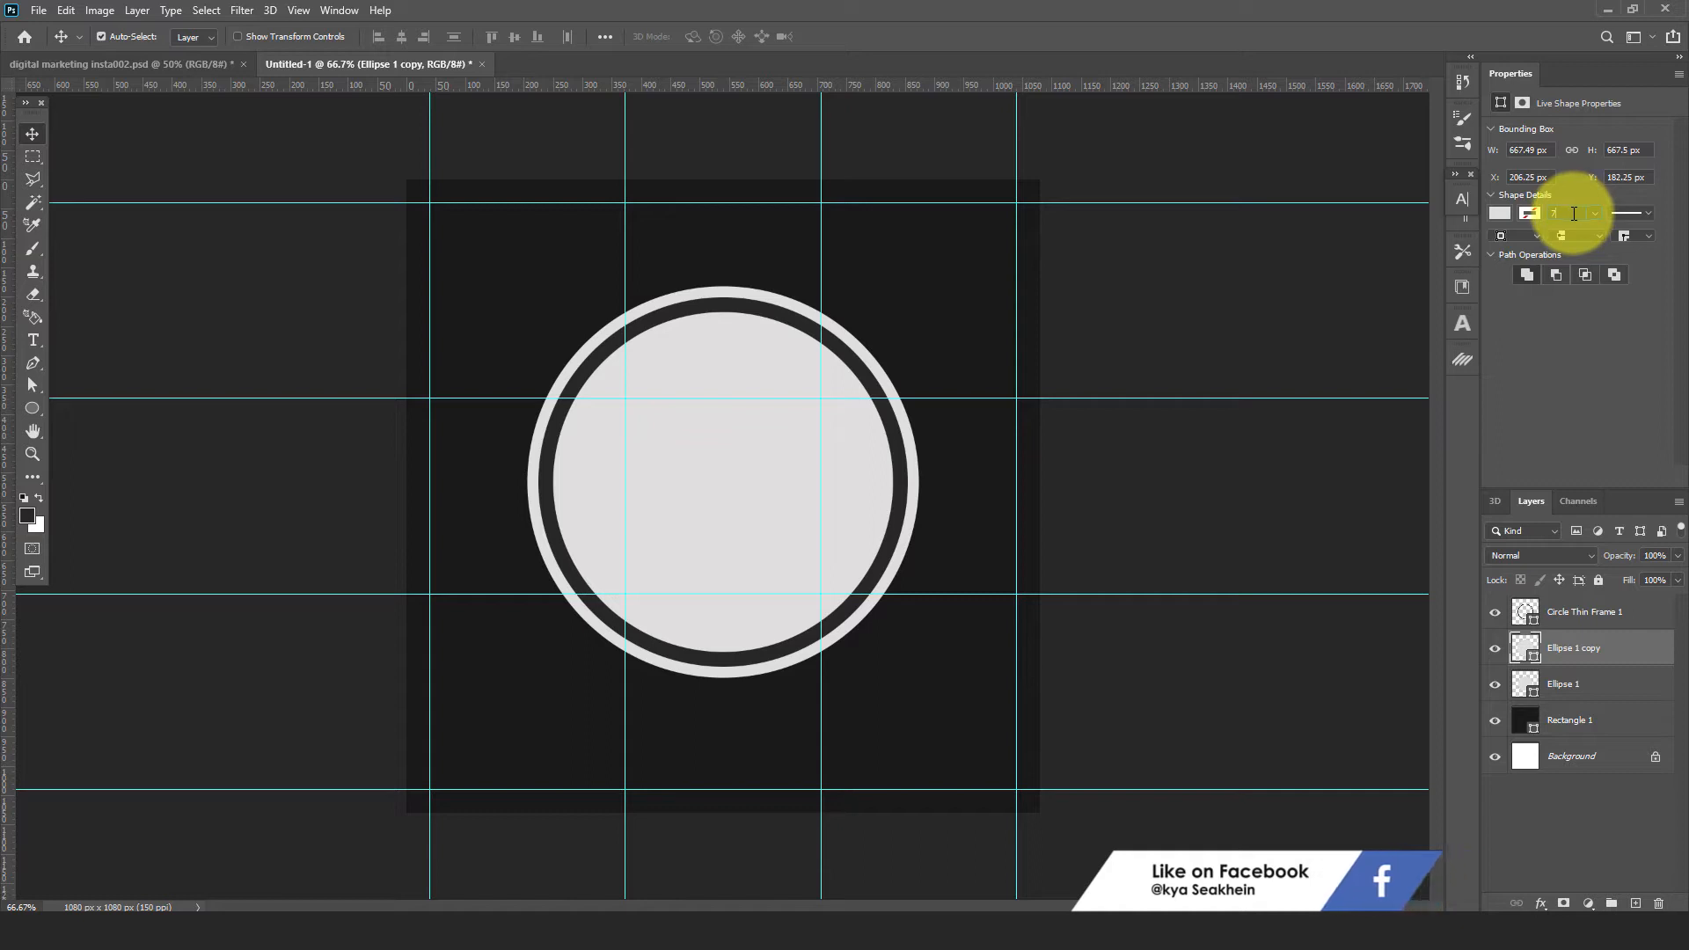
key(Tab)
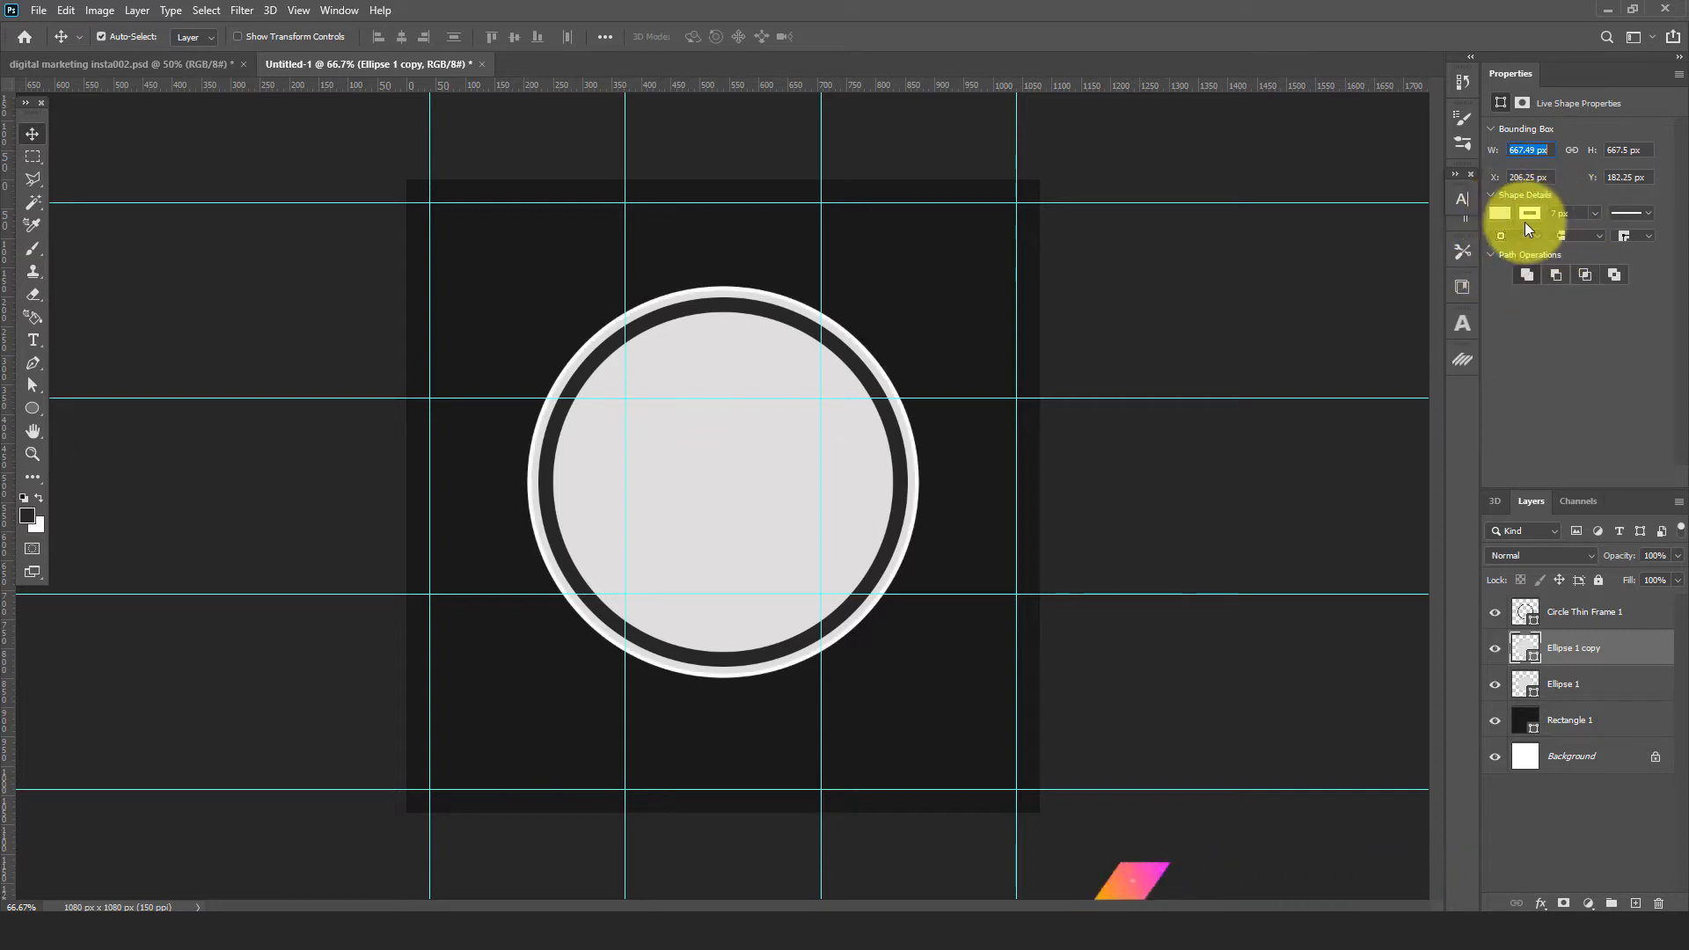
click(1500, 214)
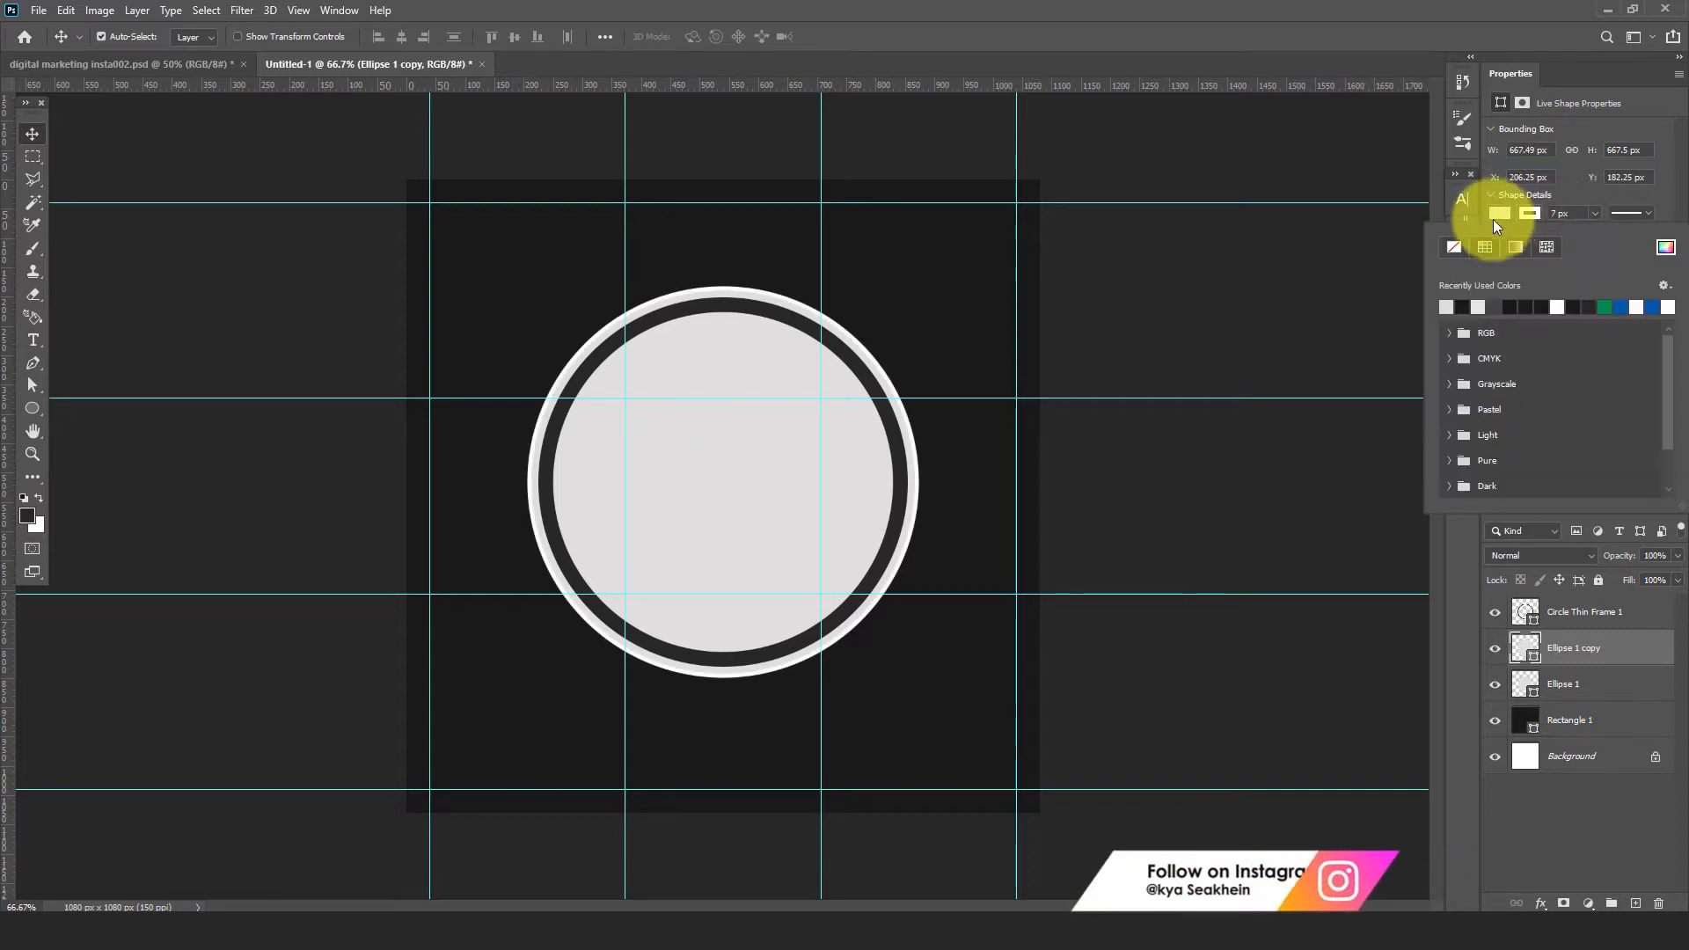
click(1454, 248)
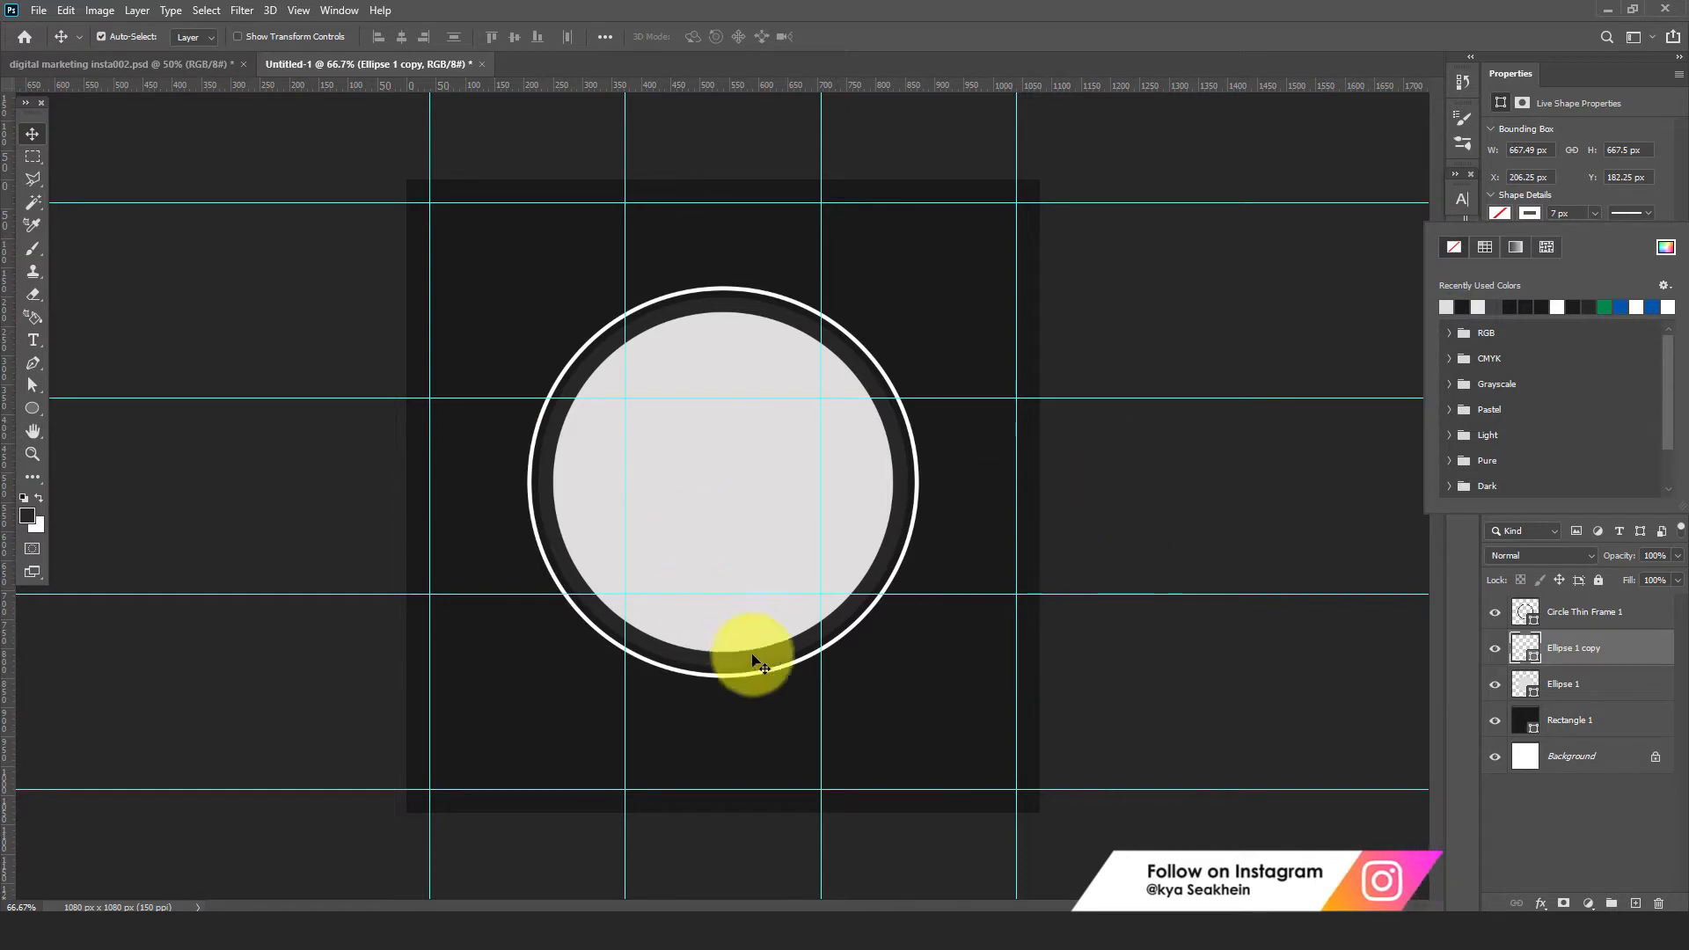
click(947, 462)
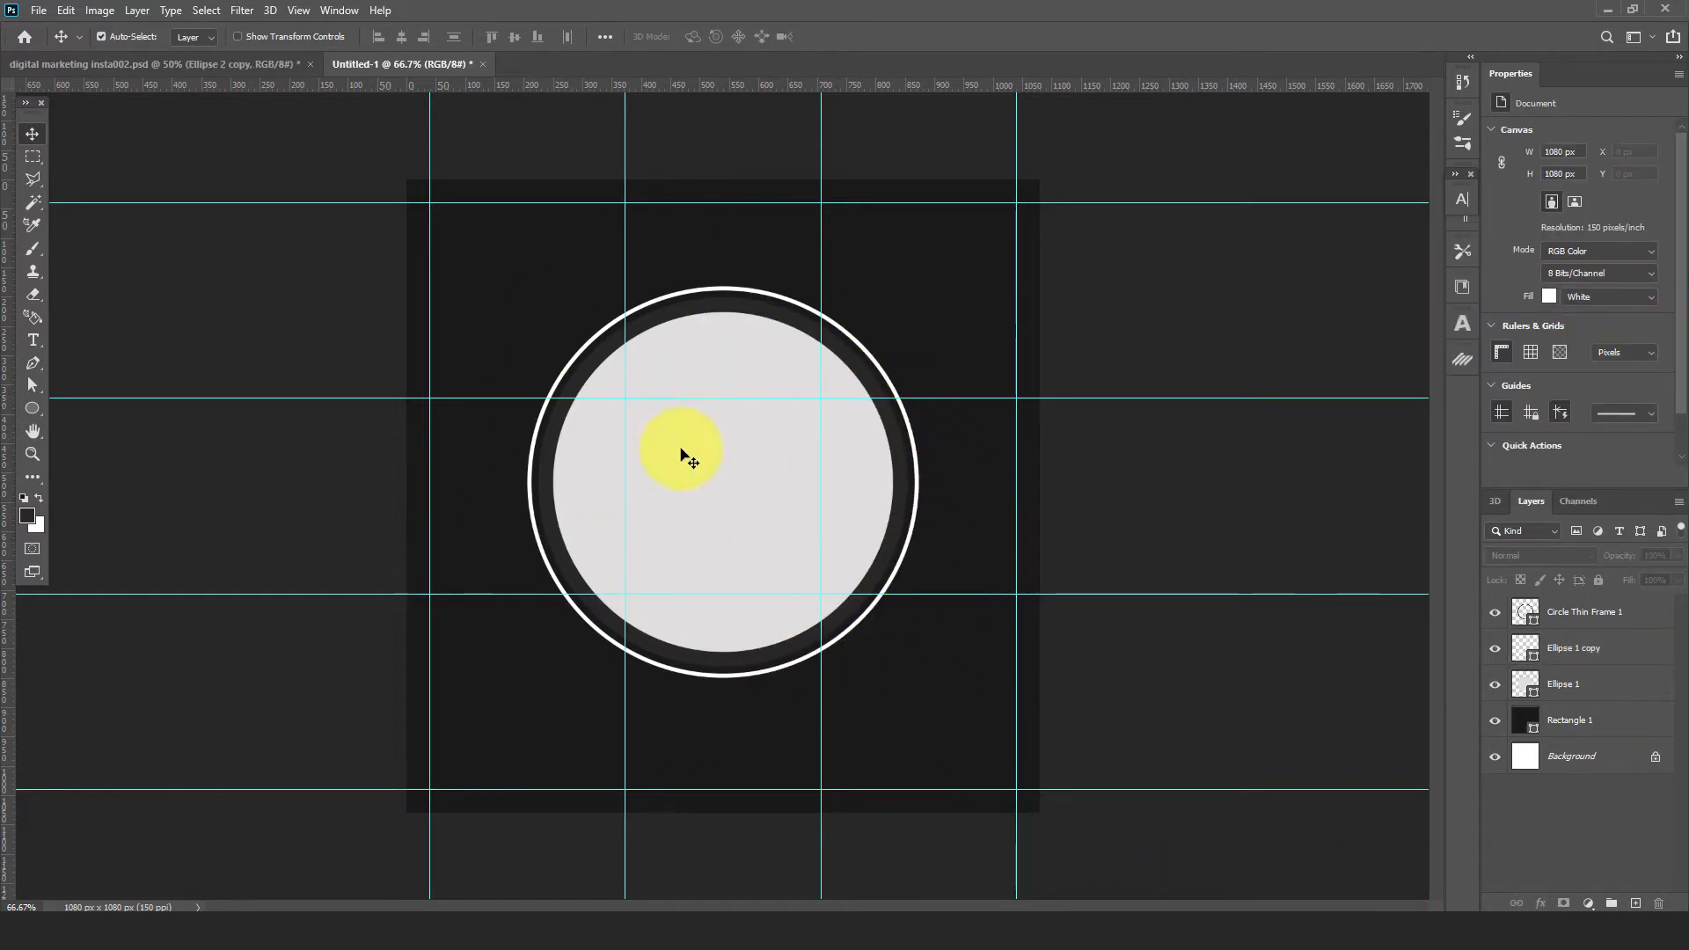
Set the outer circle's stroke colour to purple #b302b2, sampled from the arc in the digital marketing insta002.psd reference design
drag(401, 70, 448, 125)
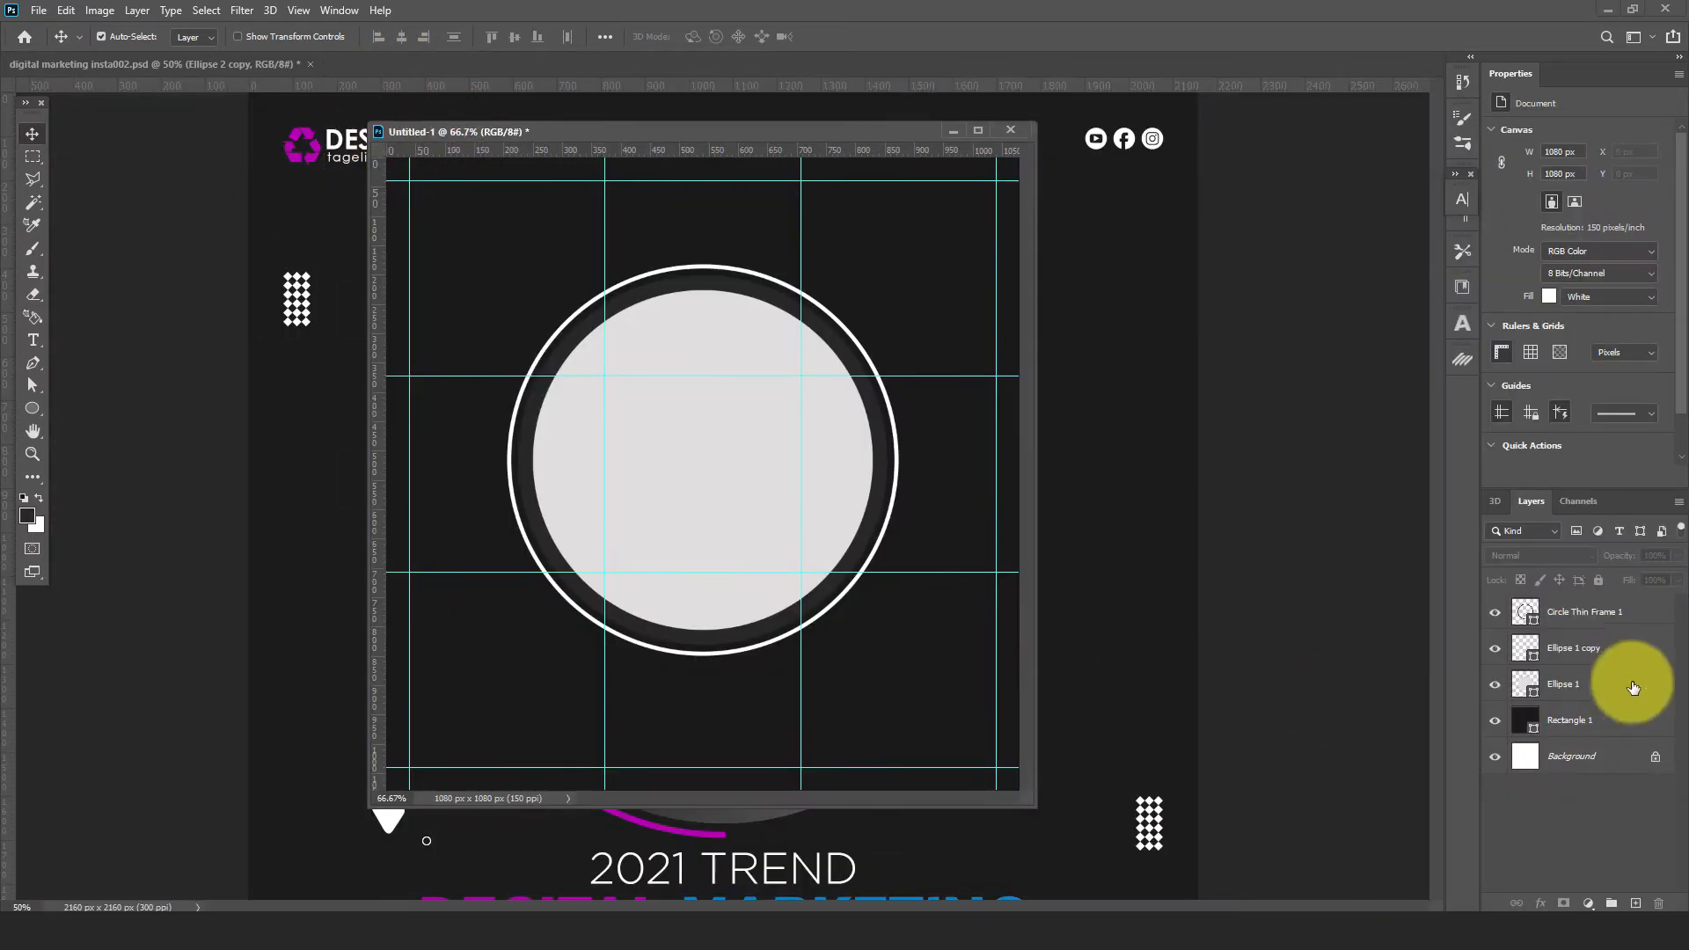
click(1526, 613)
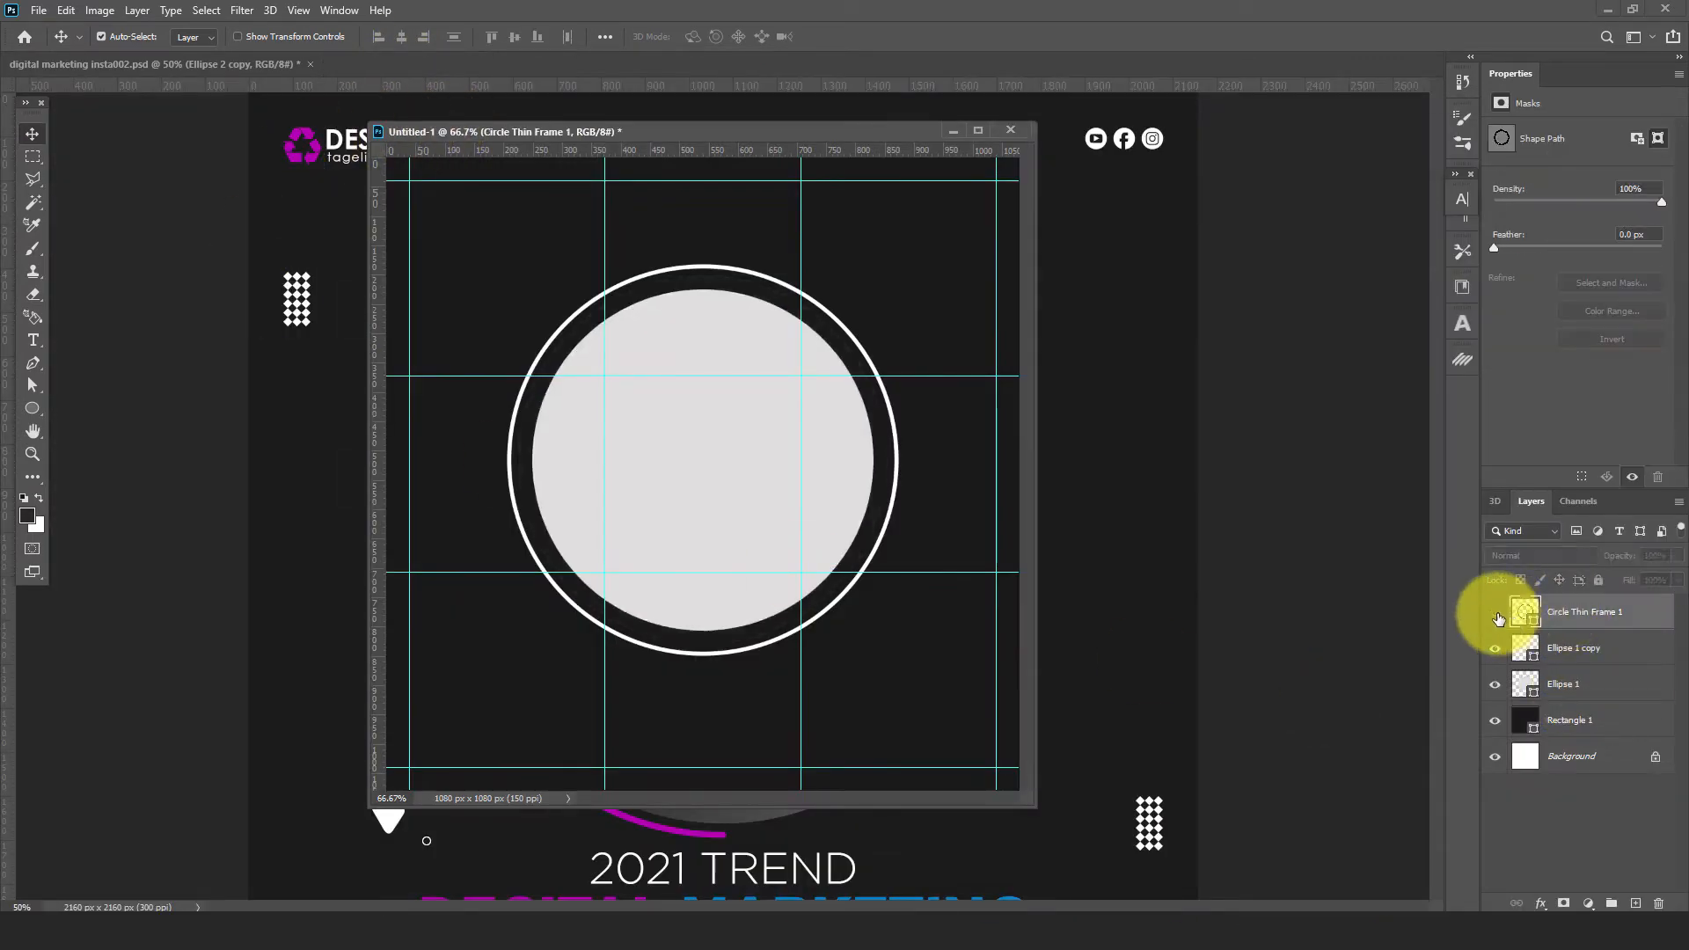
click(1501, 651)
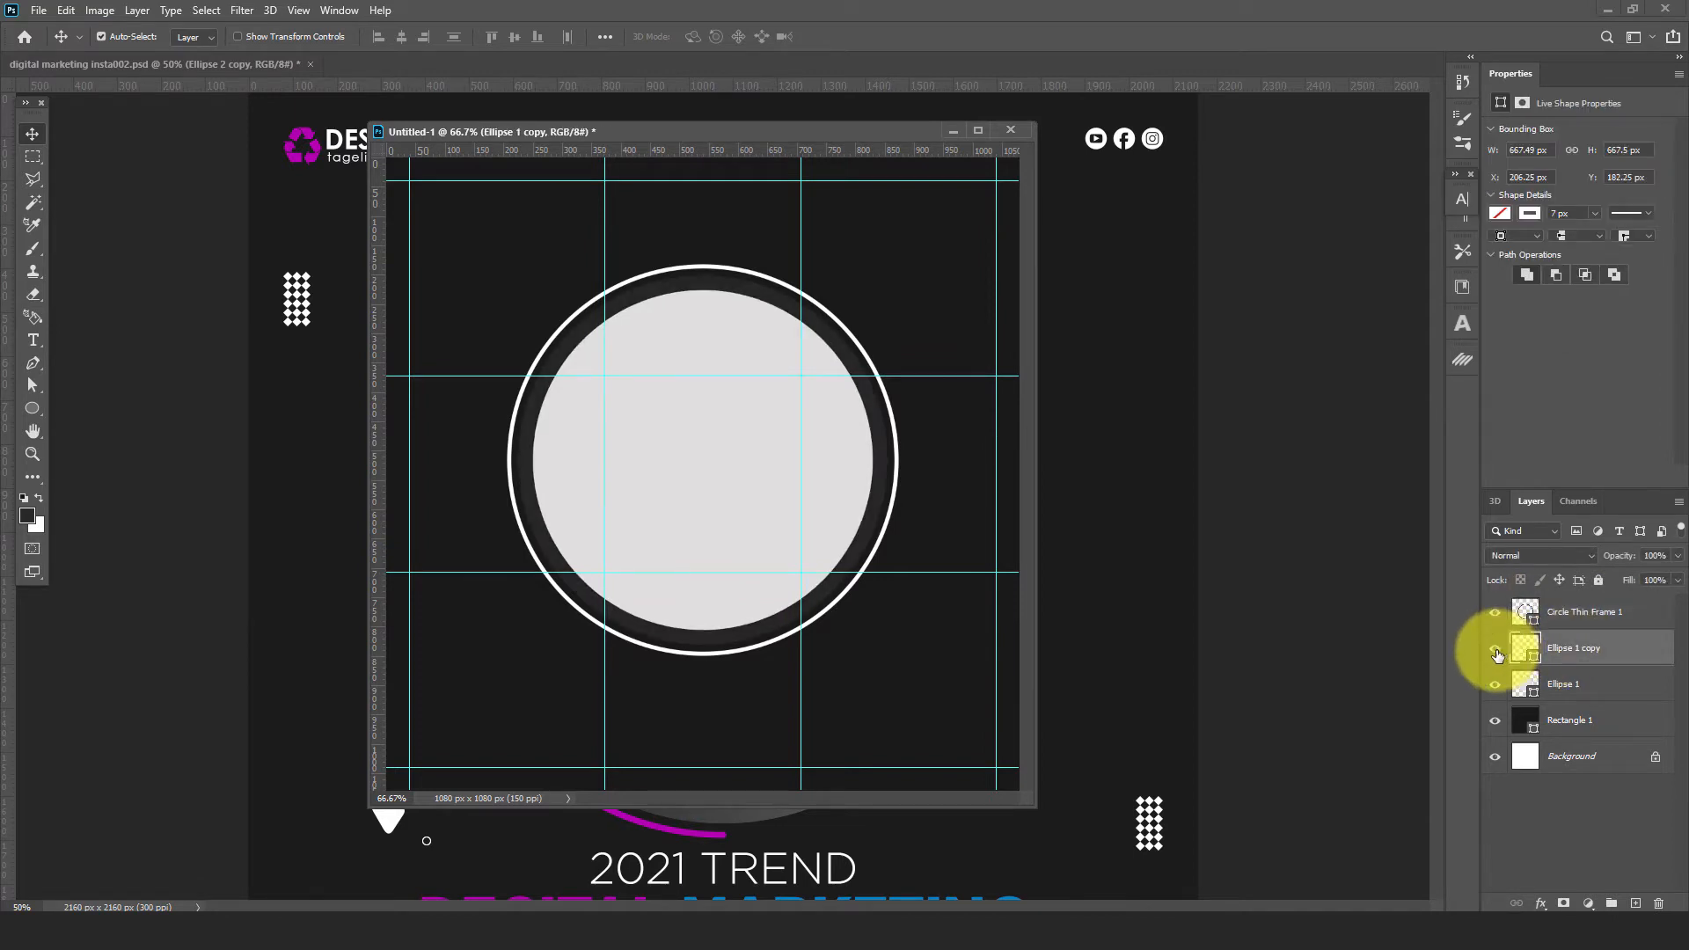
click(1495, 650)
click(1493, 653)
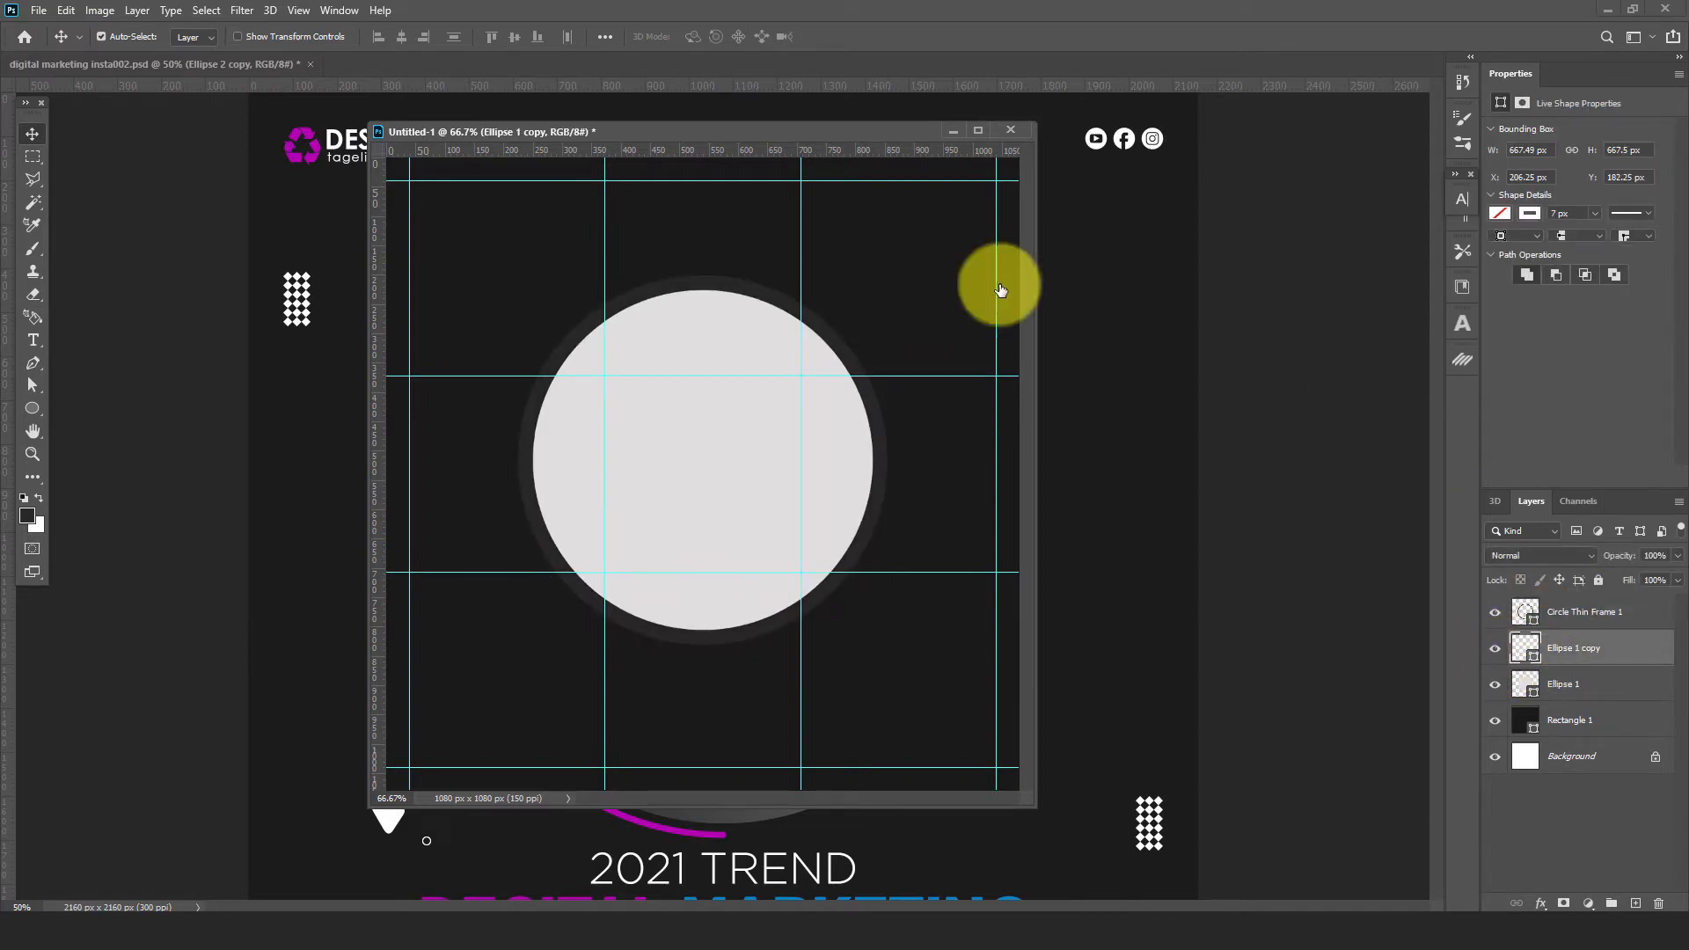
click(1530, 214)
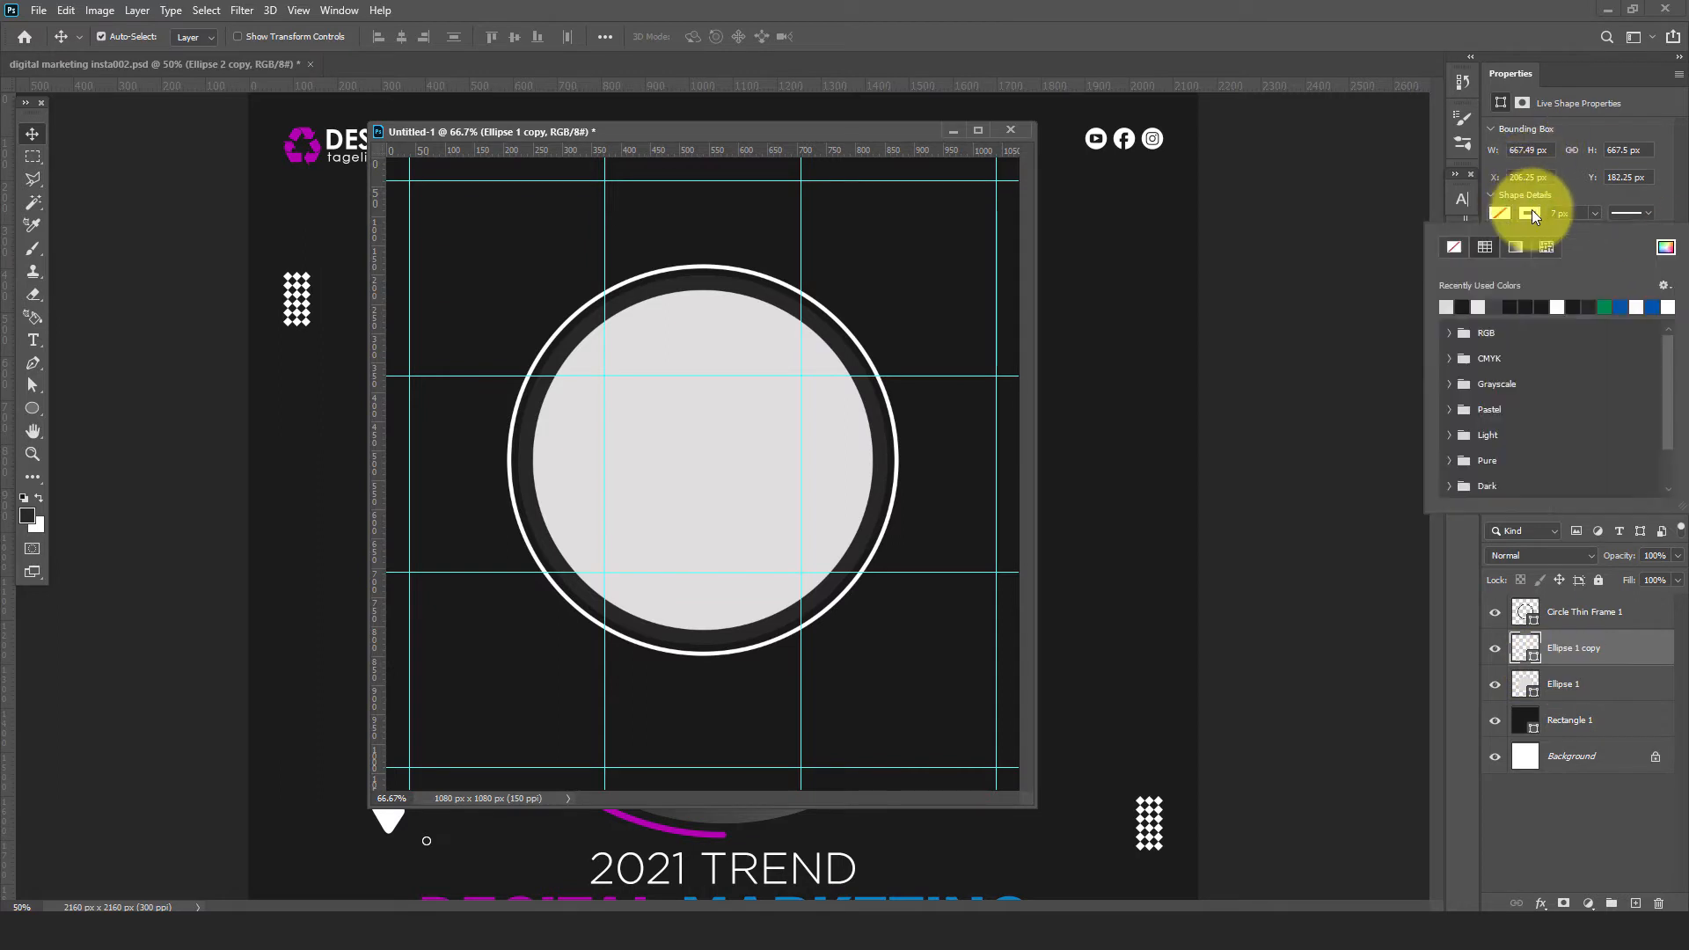
click(1665, 250)
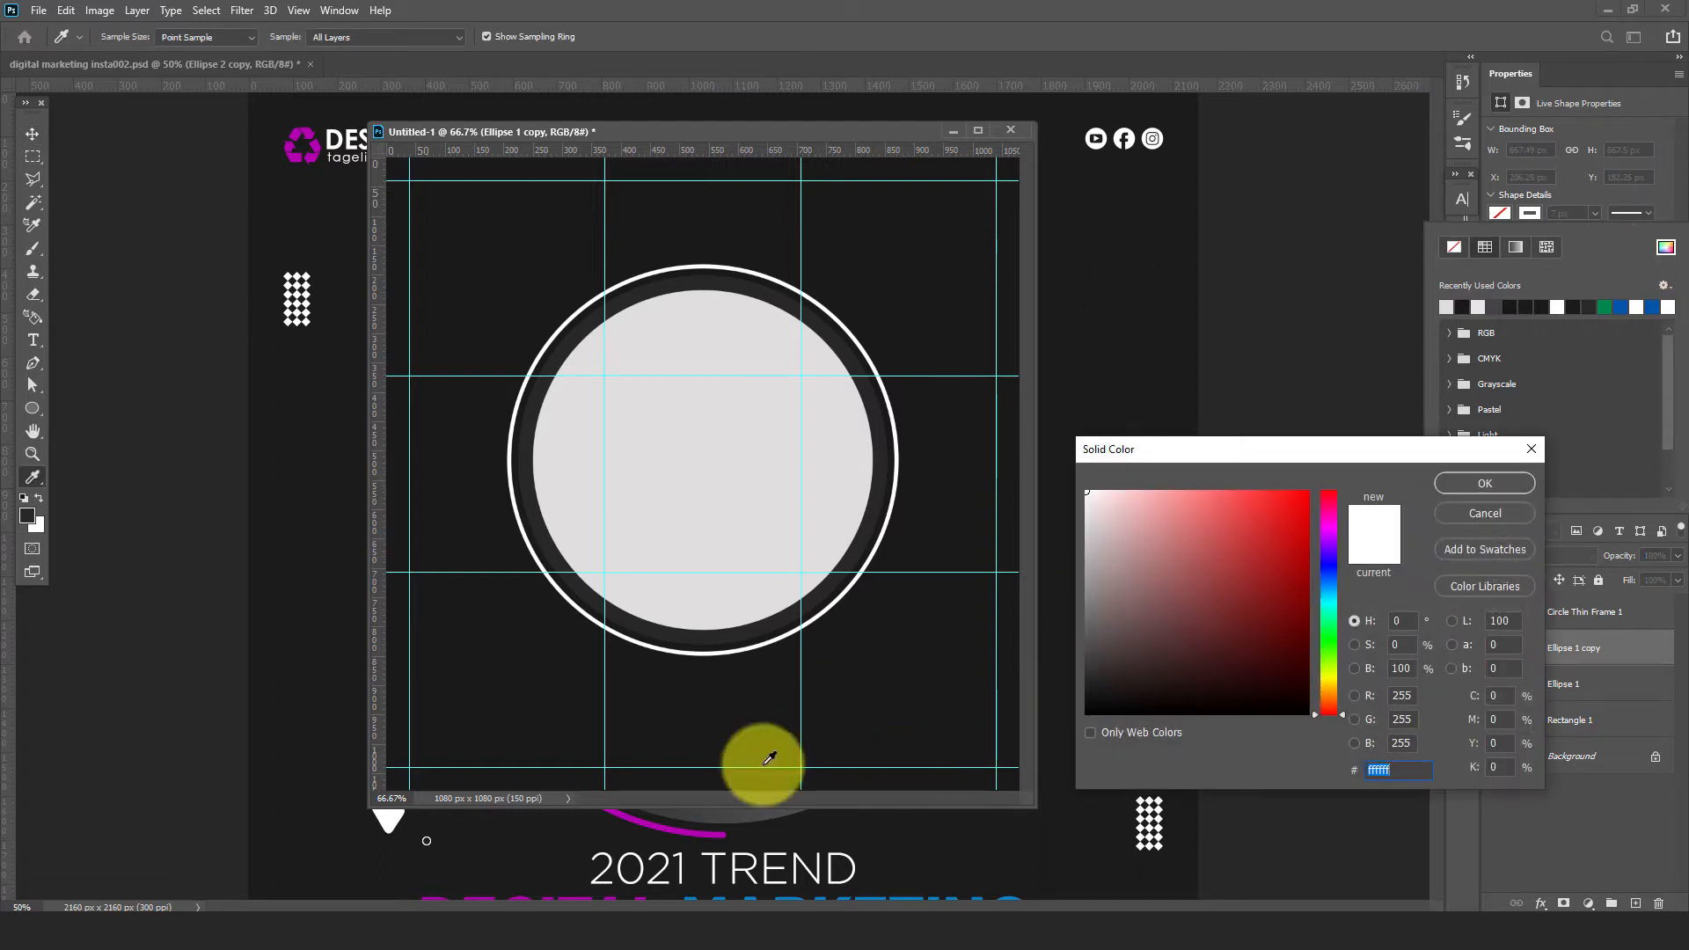
click(717, 830)
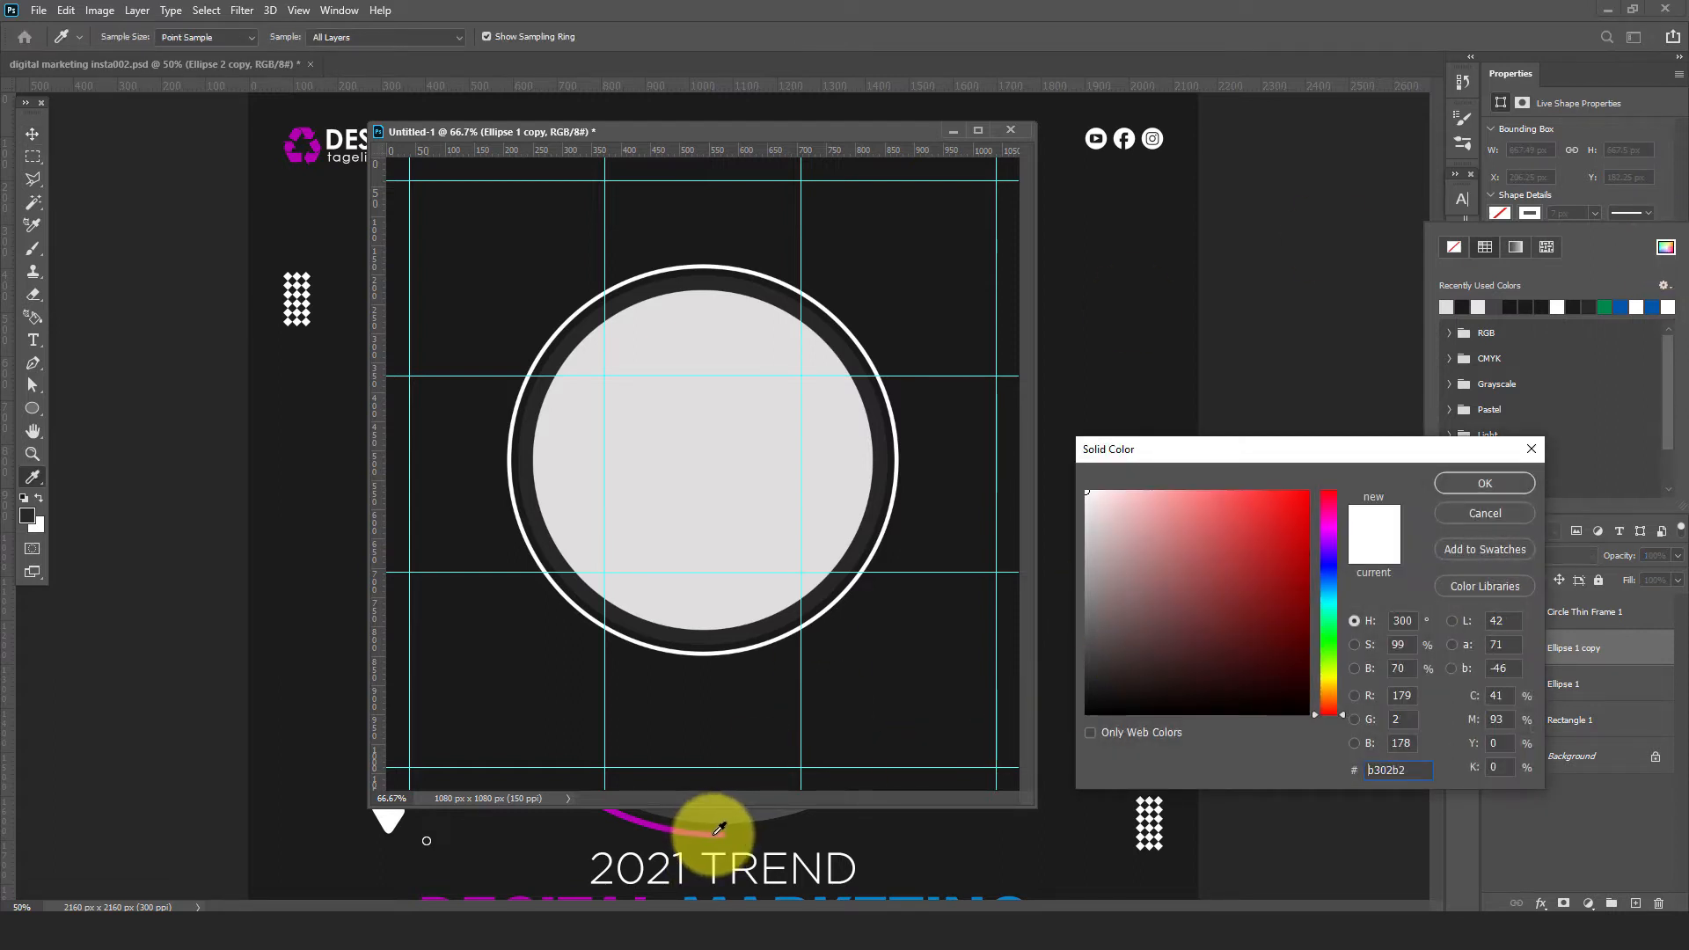
click(1481, 482)
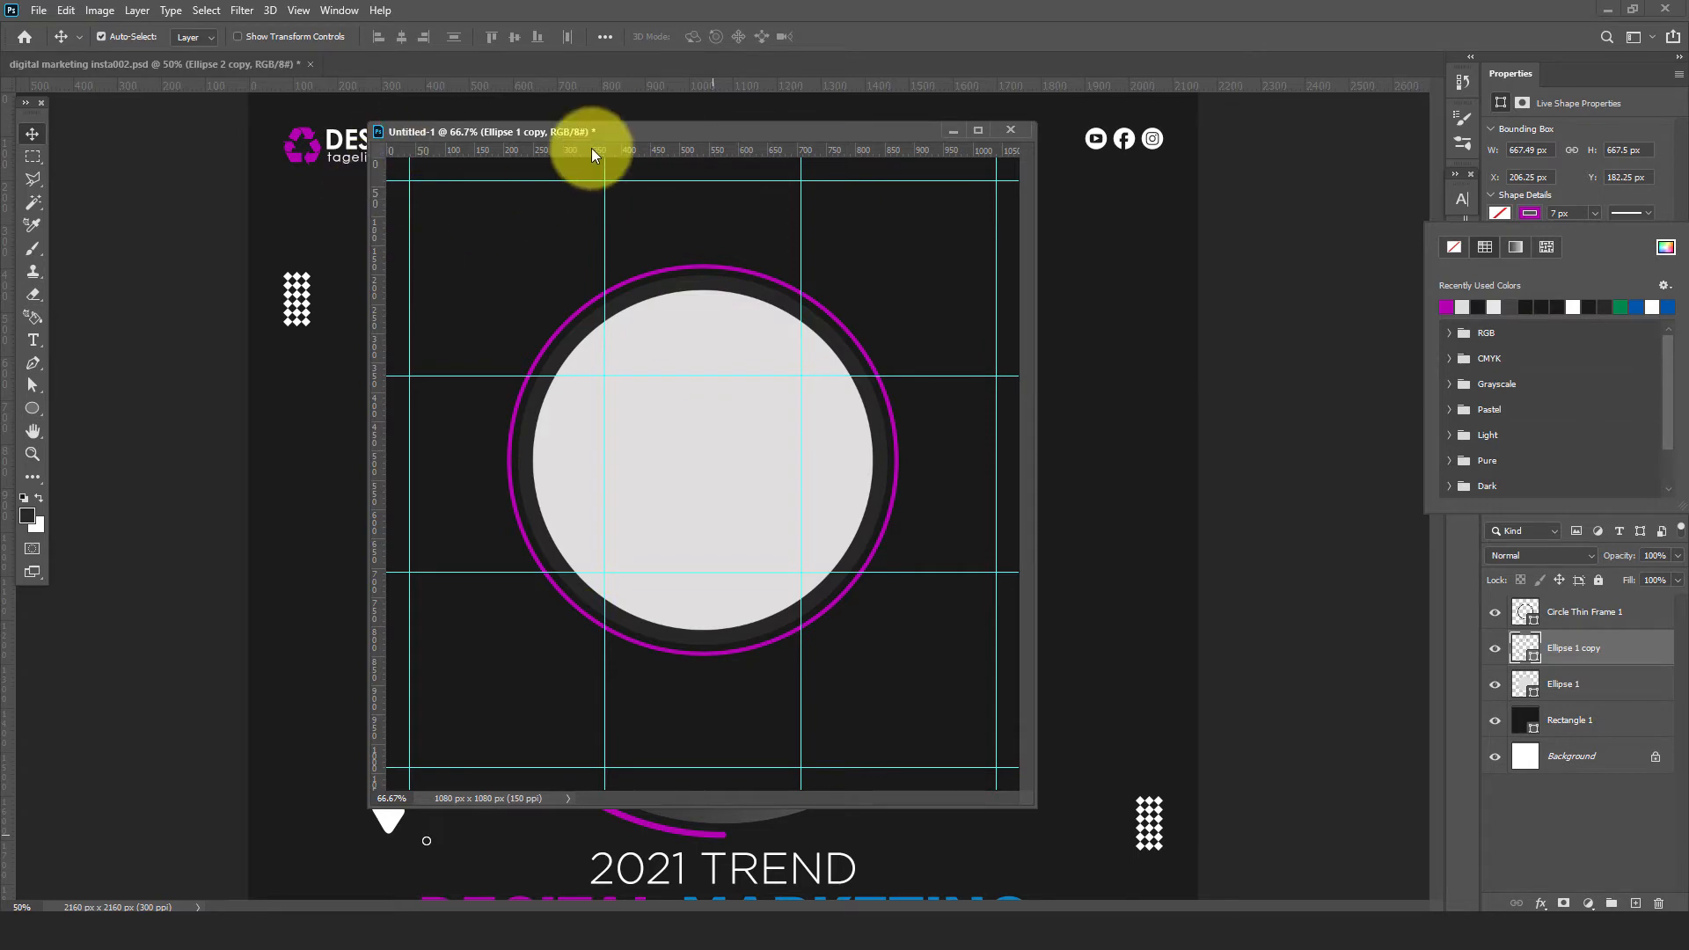
drag(603, 130, 574, 69)
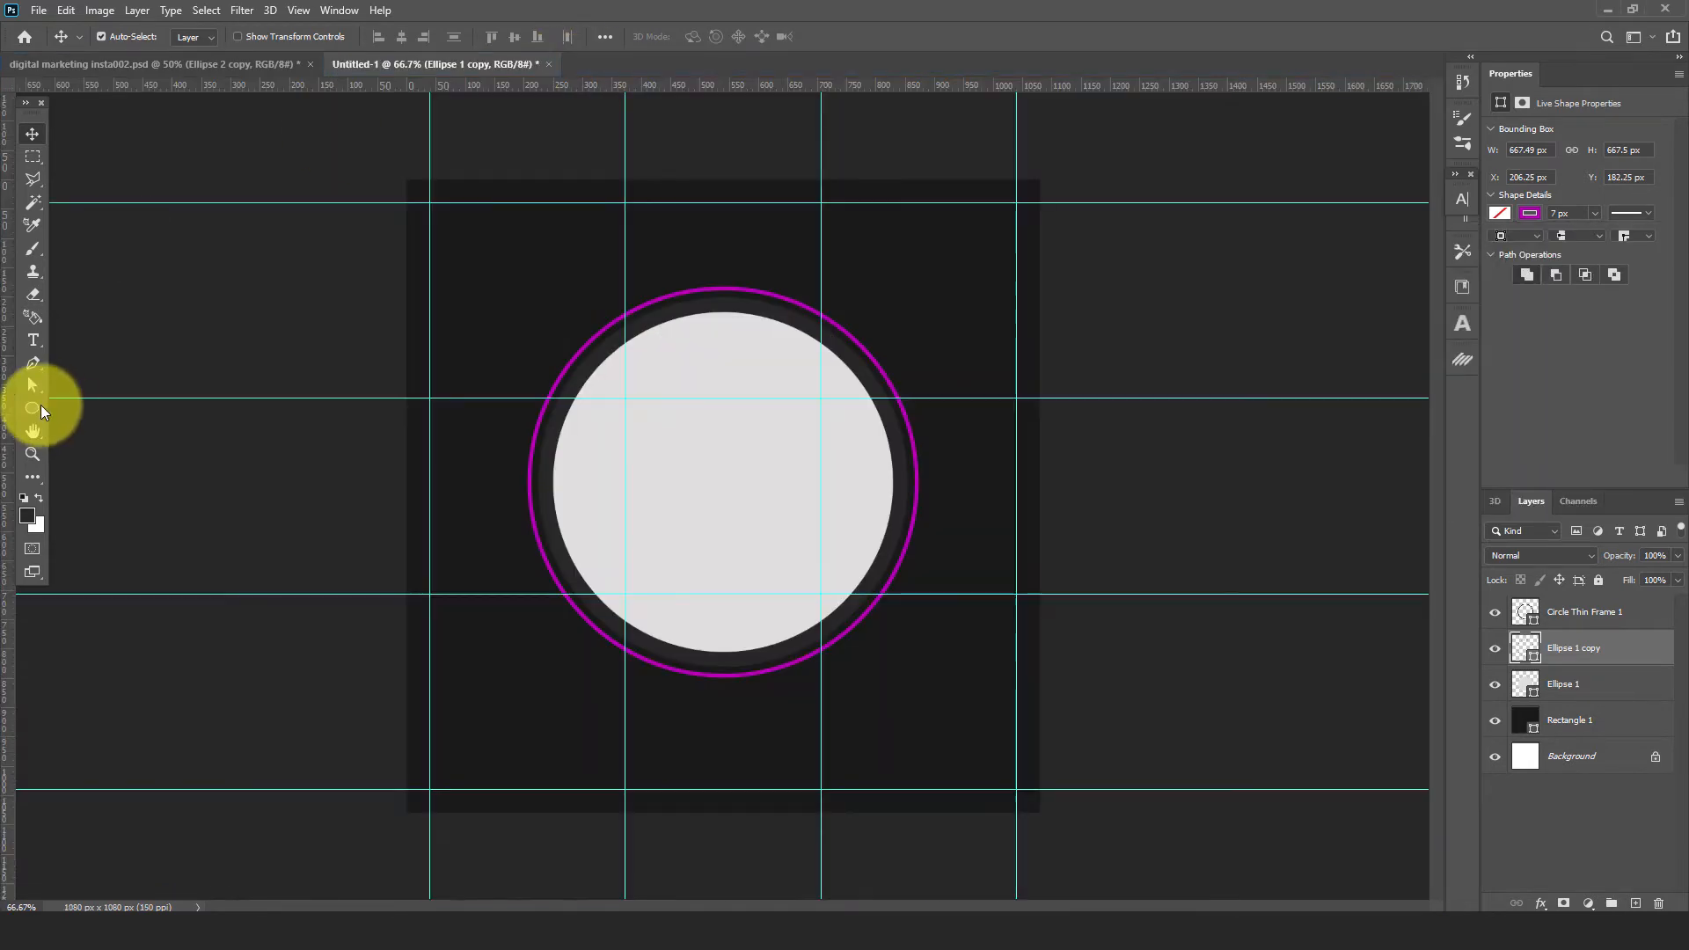
Add two anchor points to the purple circle's path with the Pen tool, one on its upper-left arc and one on its lower-right arc
click(32, 390)
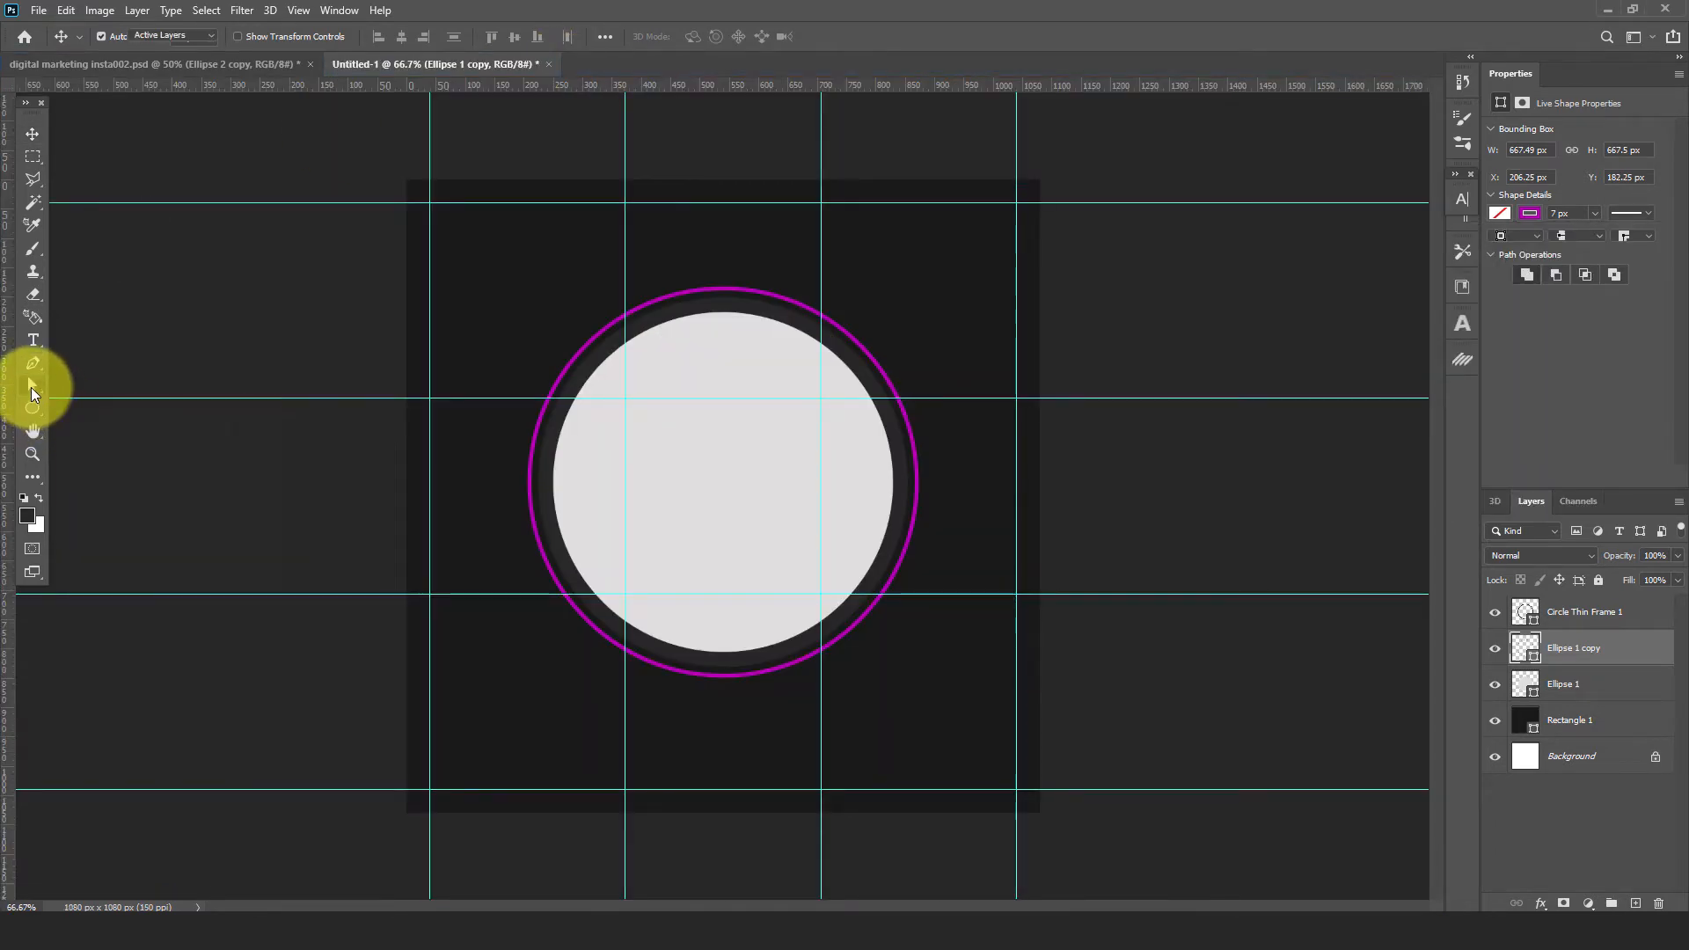
click(531, 504)
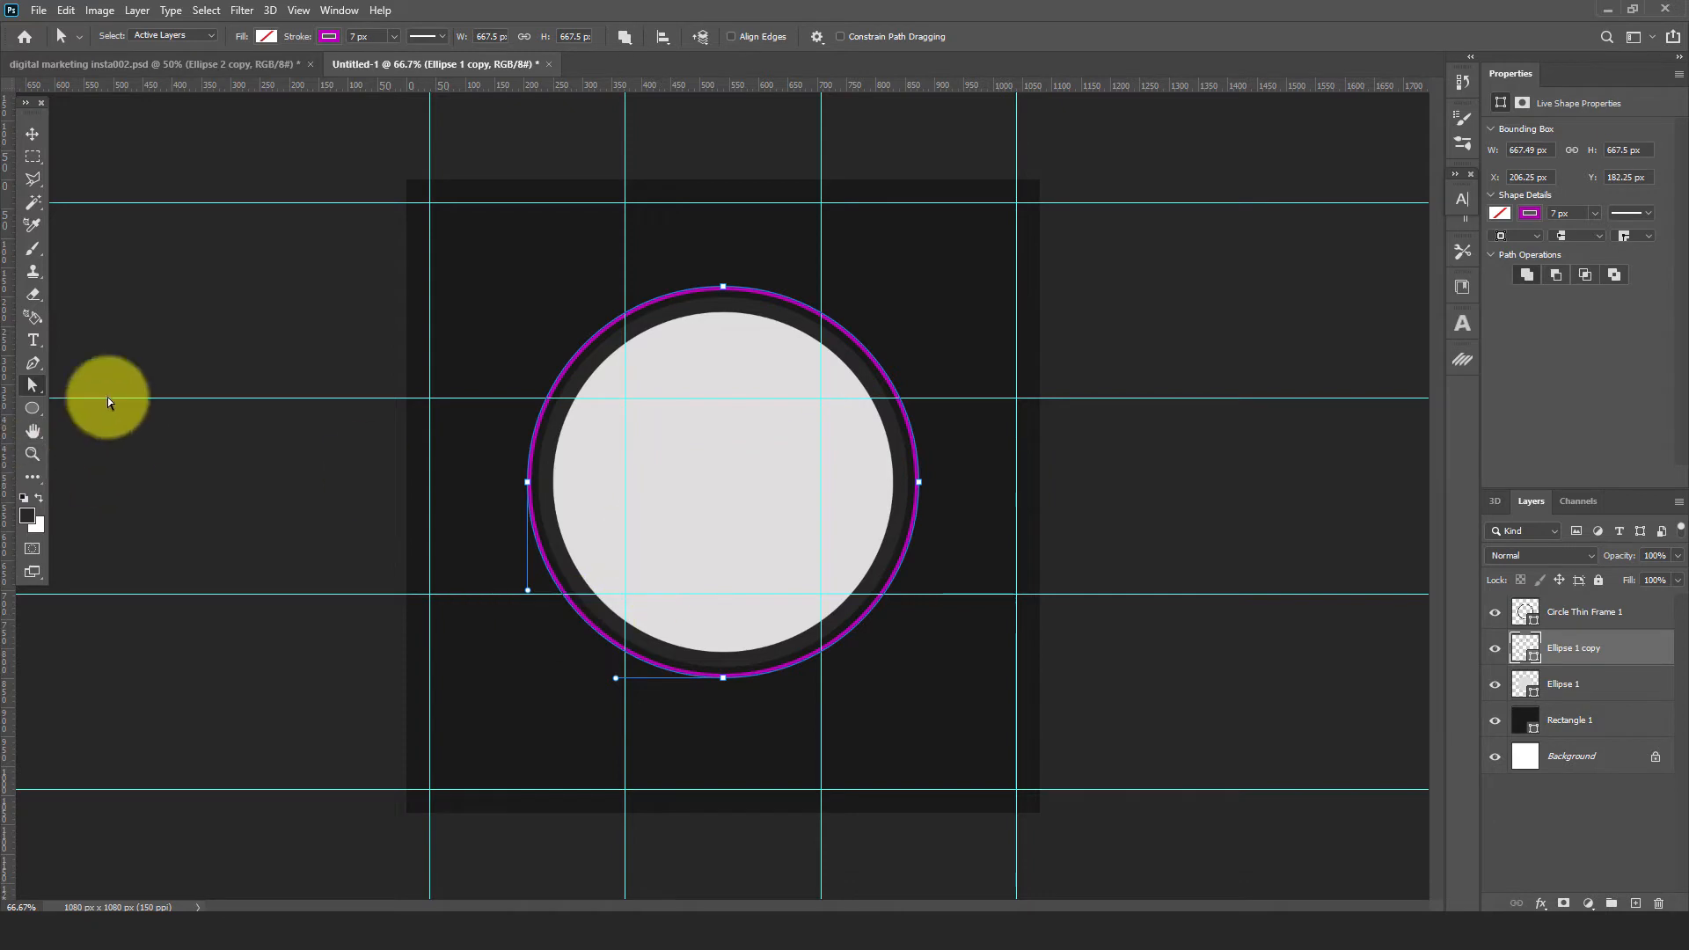
click(34, 363)
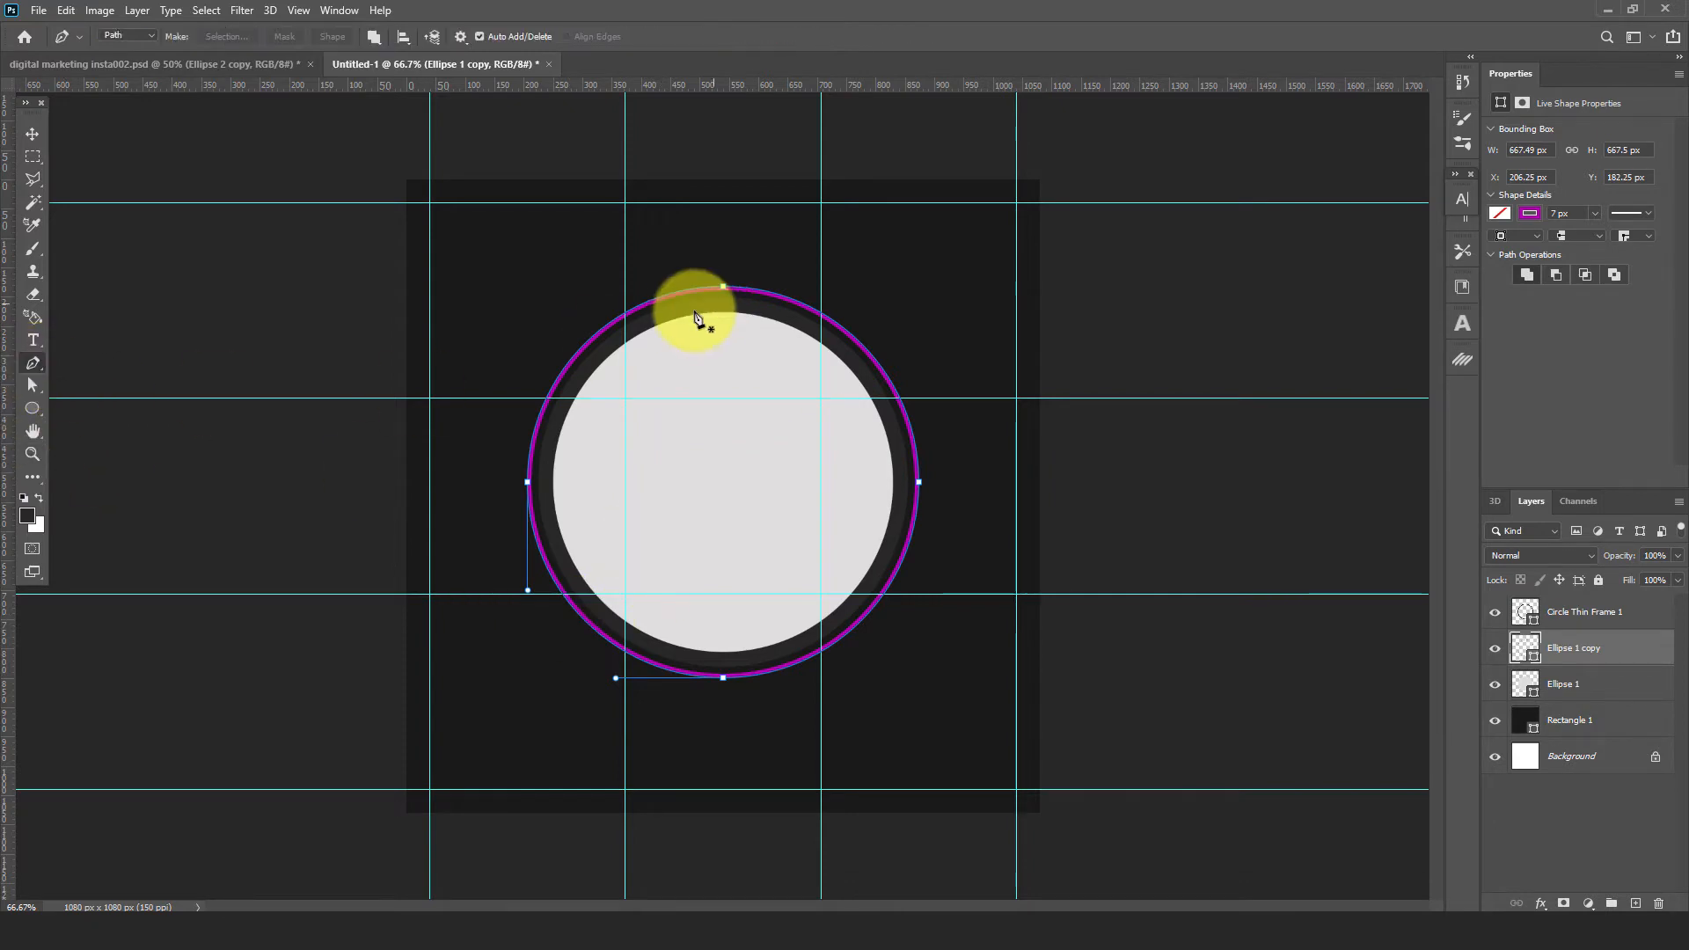
click(582, 352)
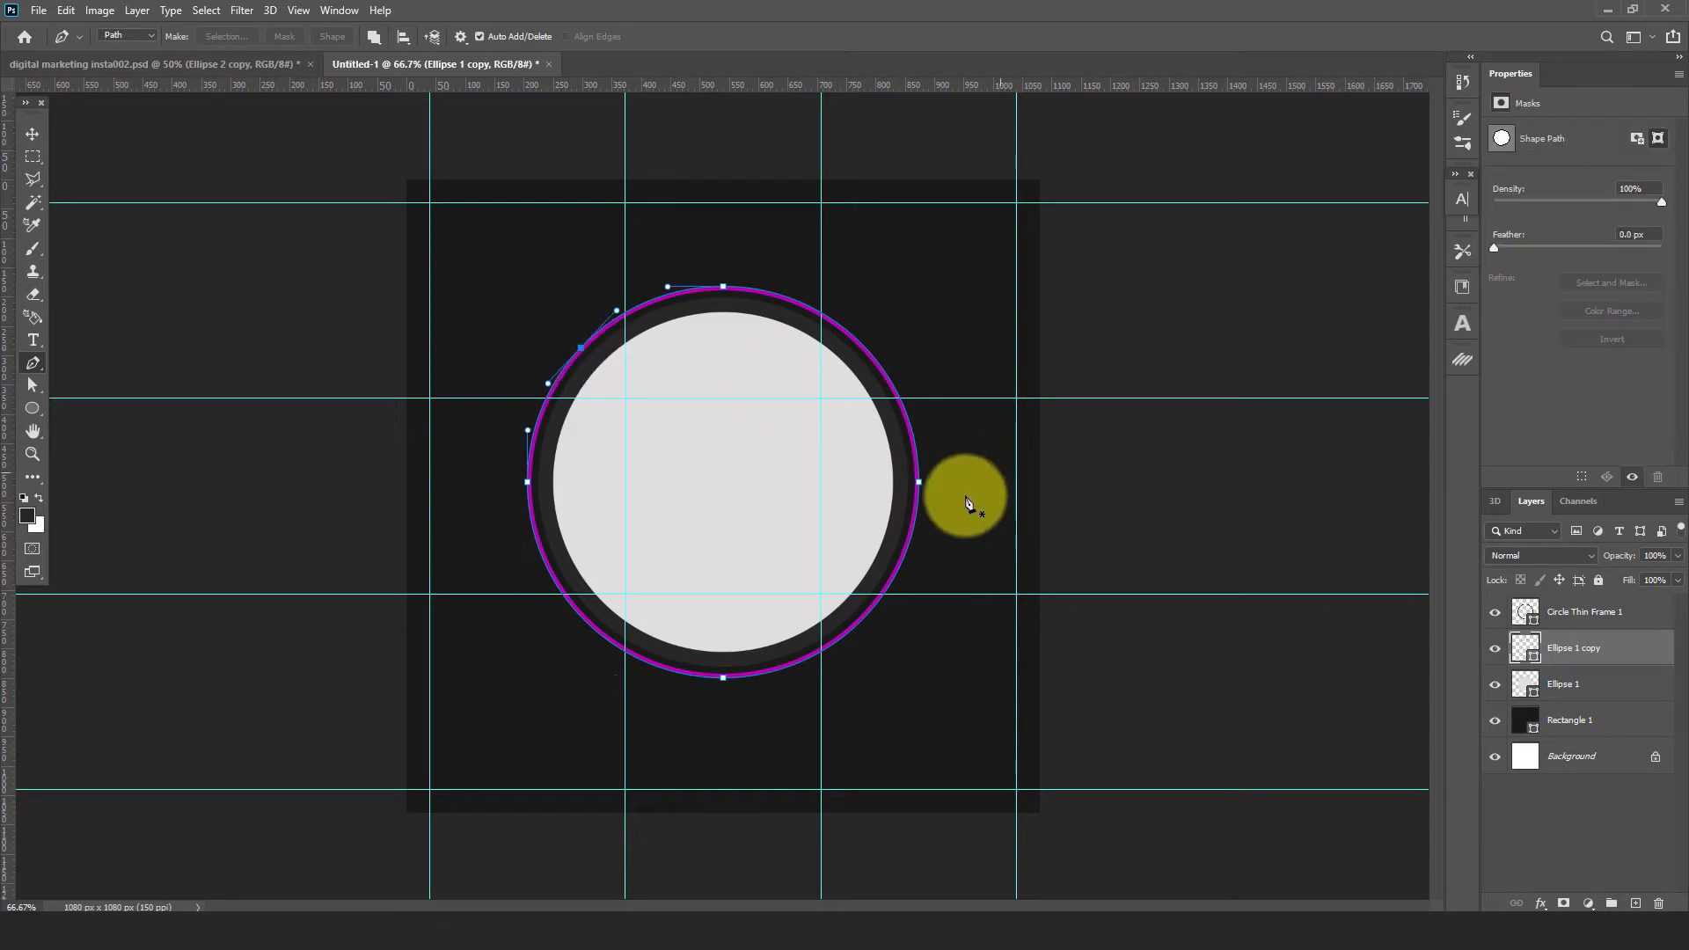
click(860, 623)
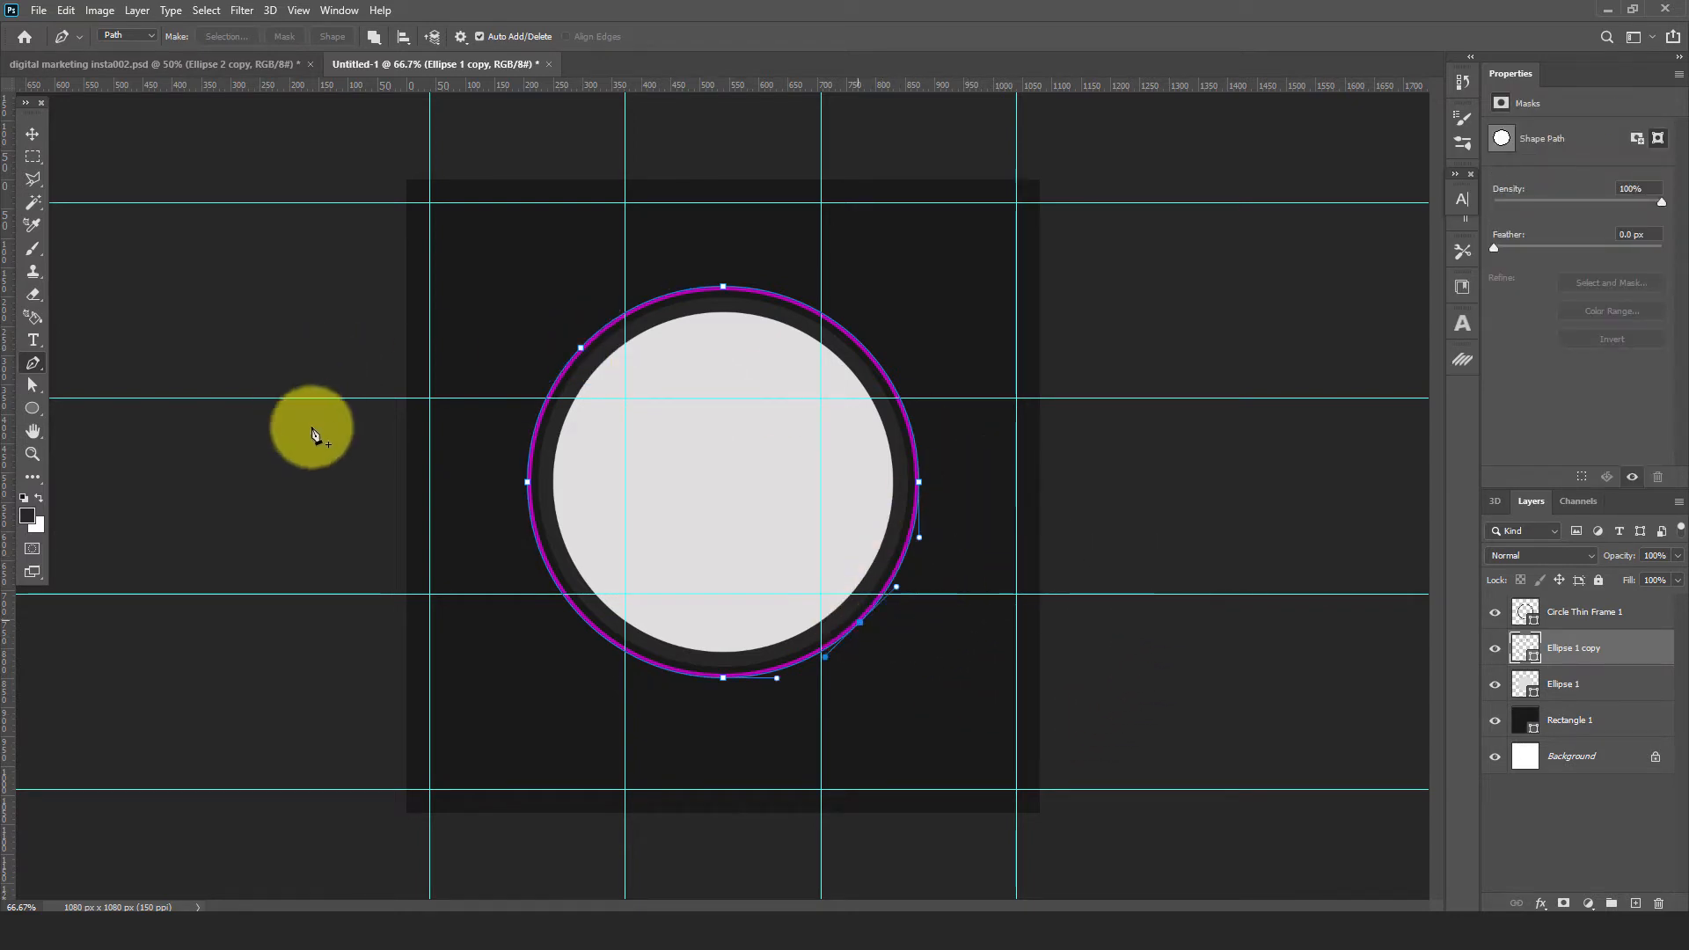
Delete the added upper-left and lower-right anchor points from the purple circle's path, leaving two opposite quarter arcs
click(33, 387)
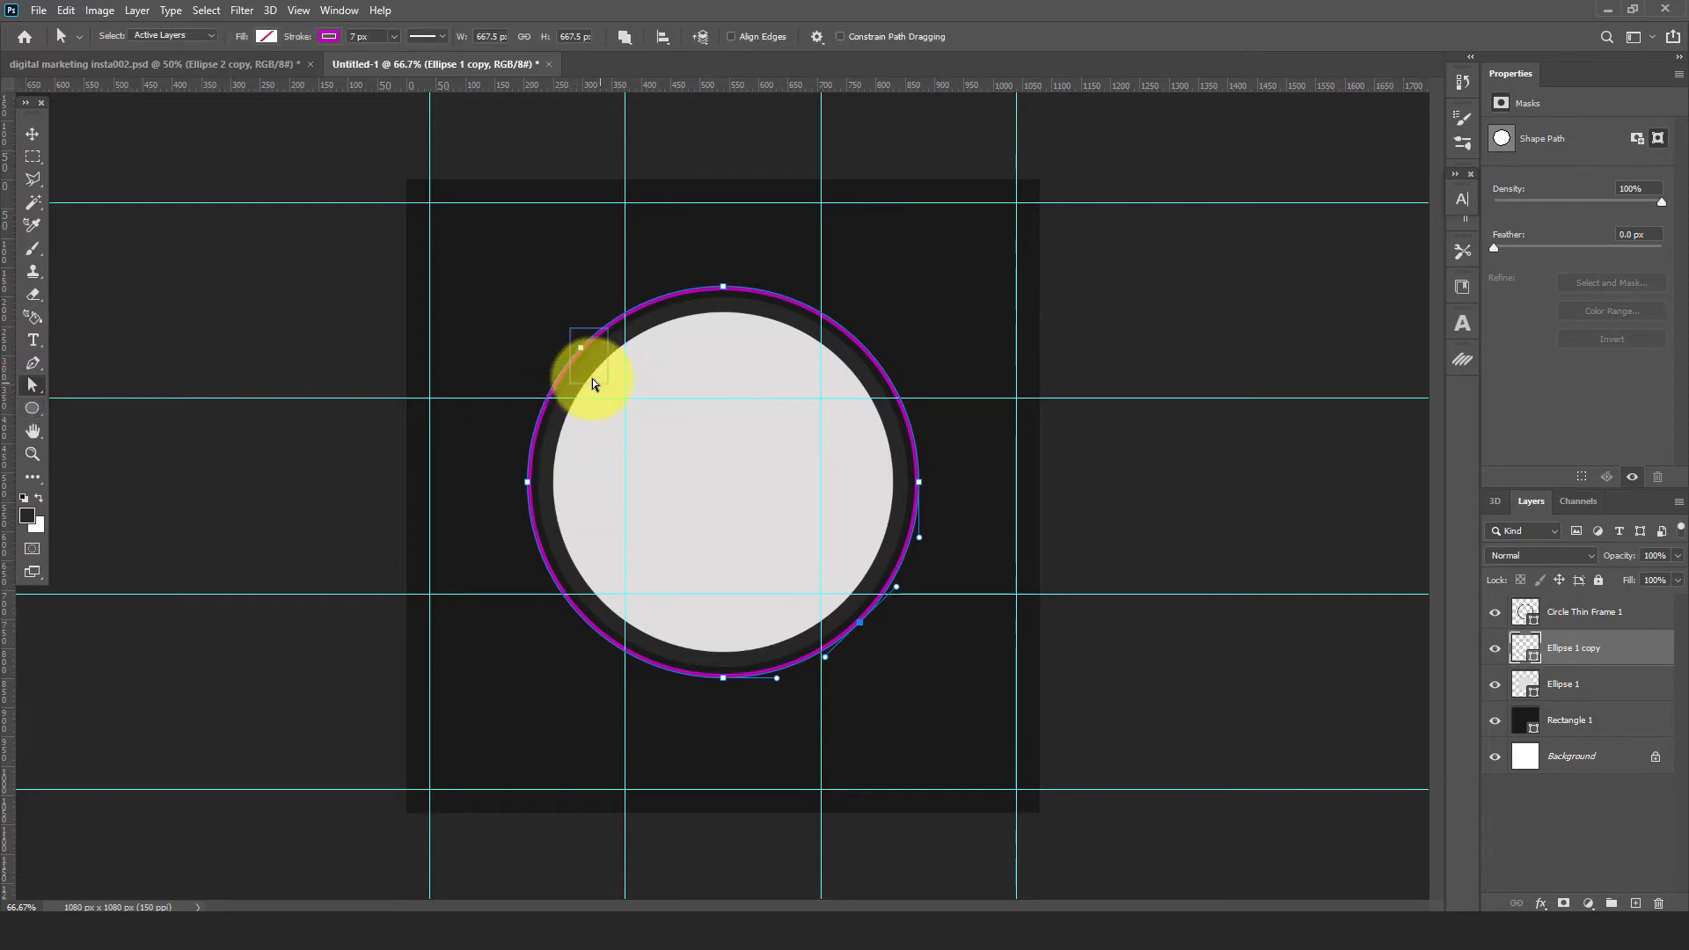
click(604, 368)
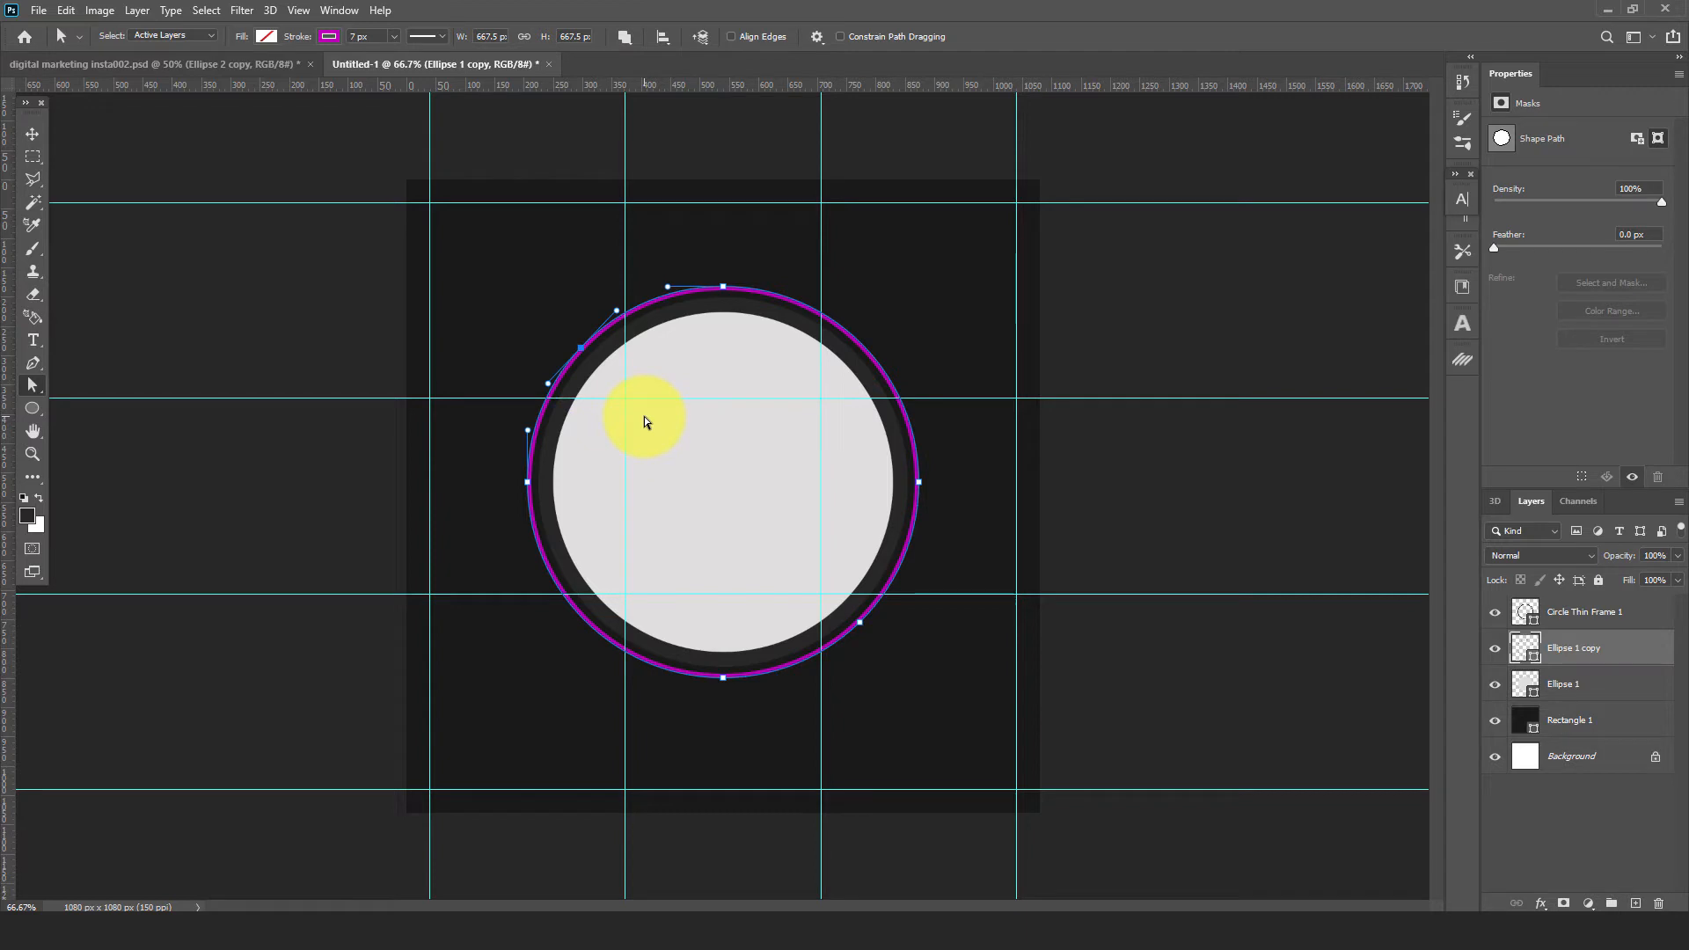
key(Delete)
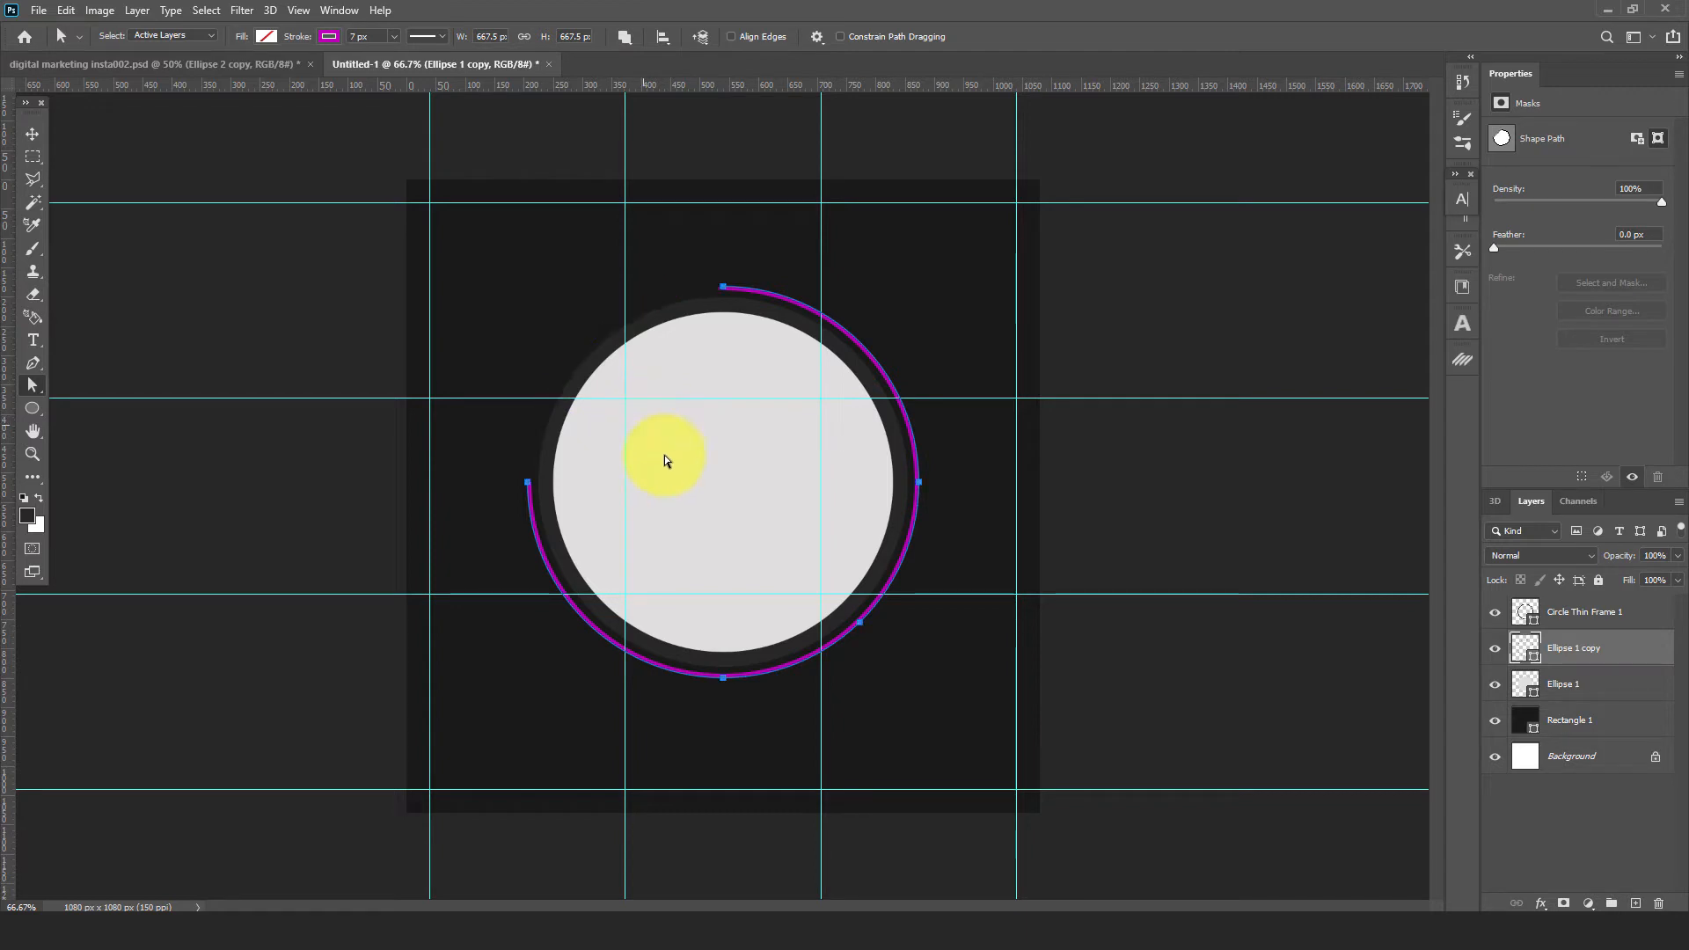
drag(811, 587, 919, 671)
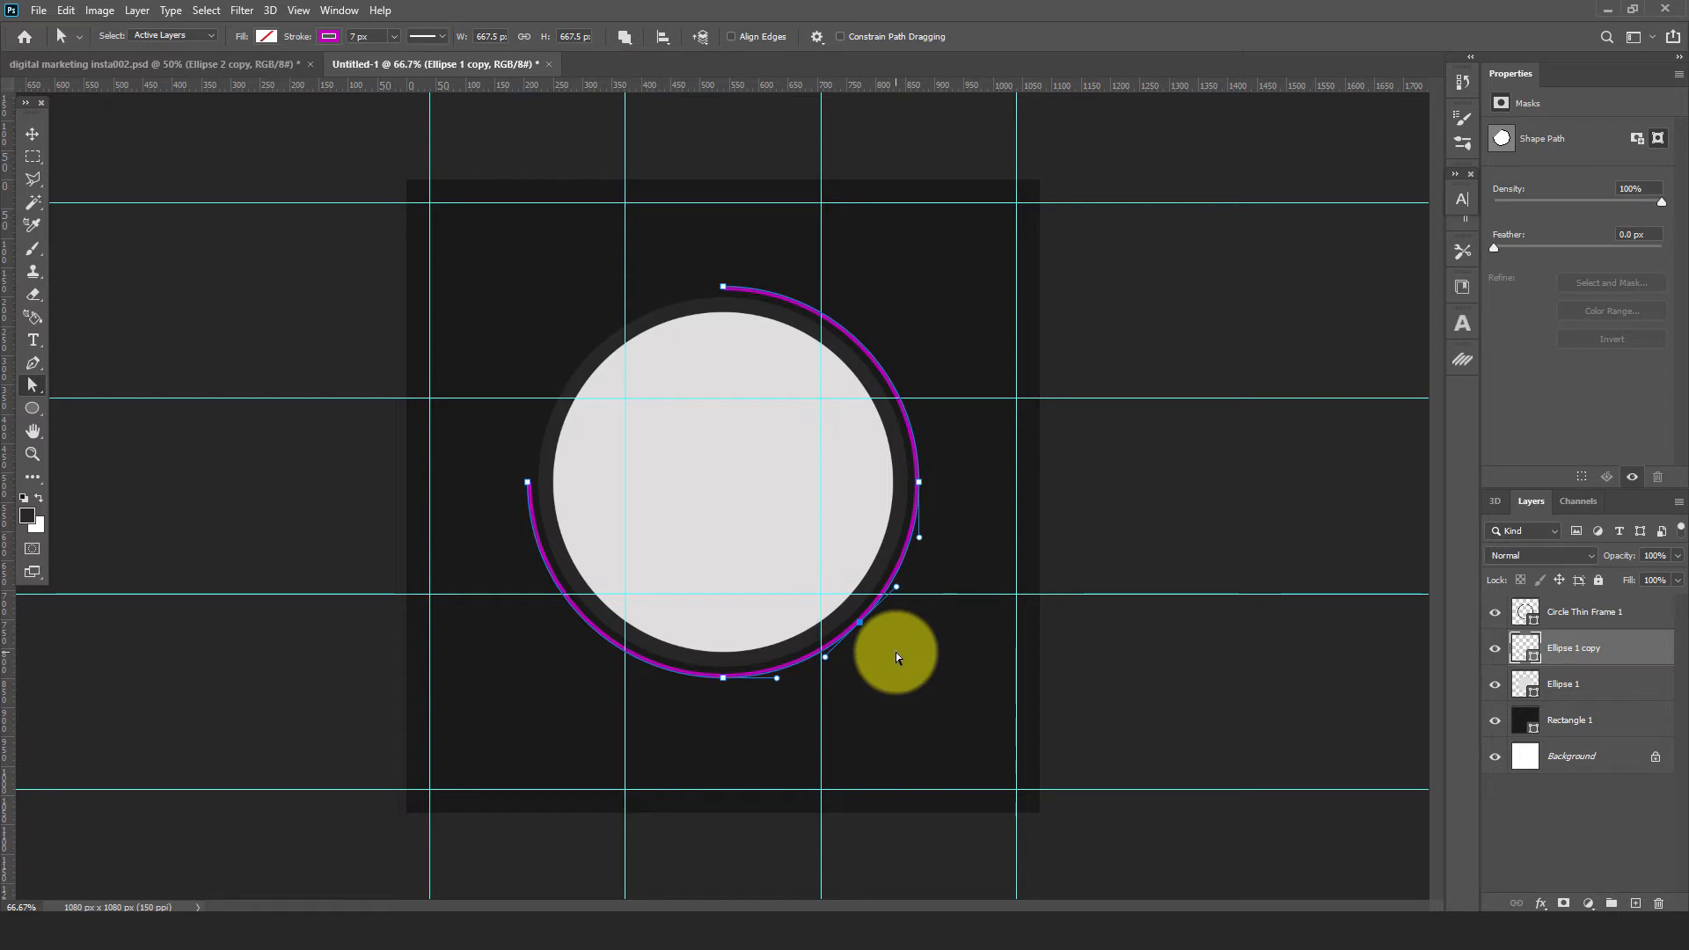
key(Delete)
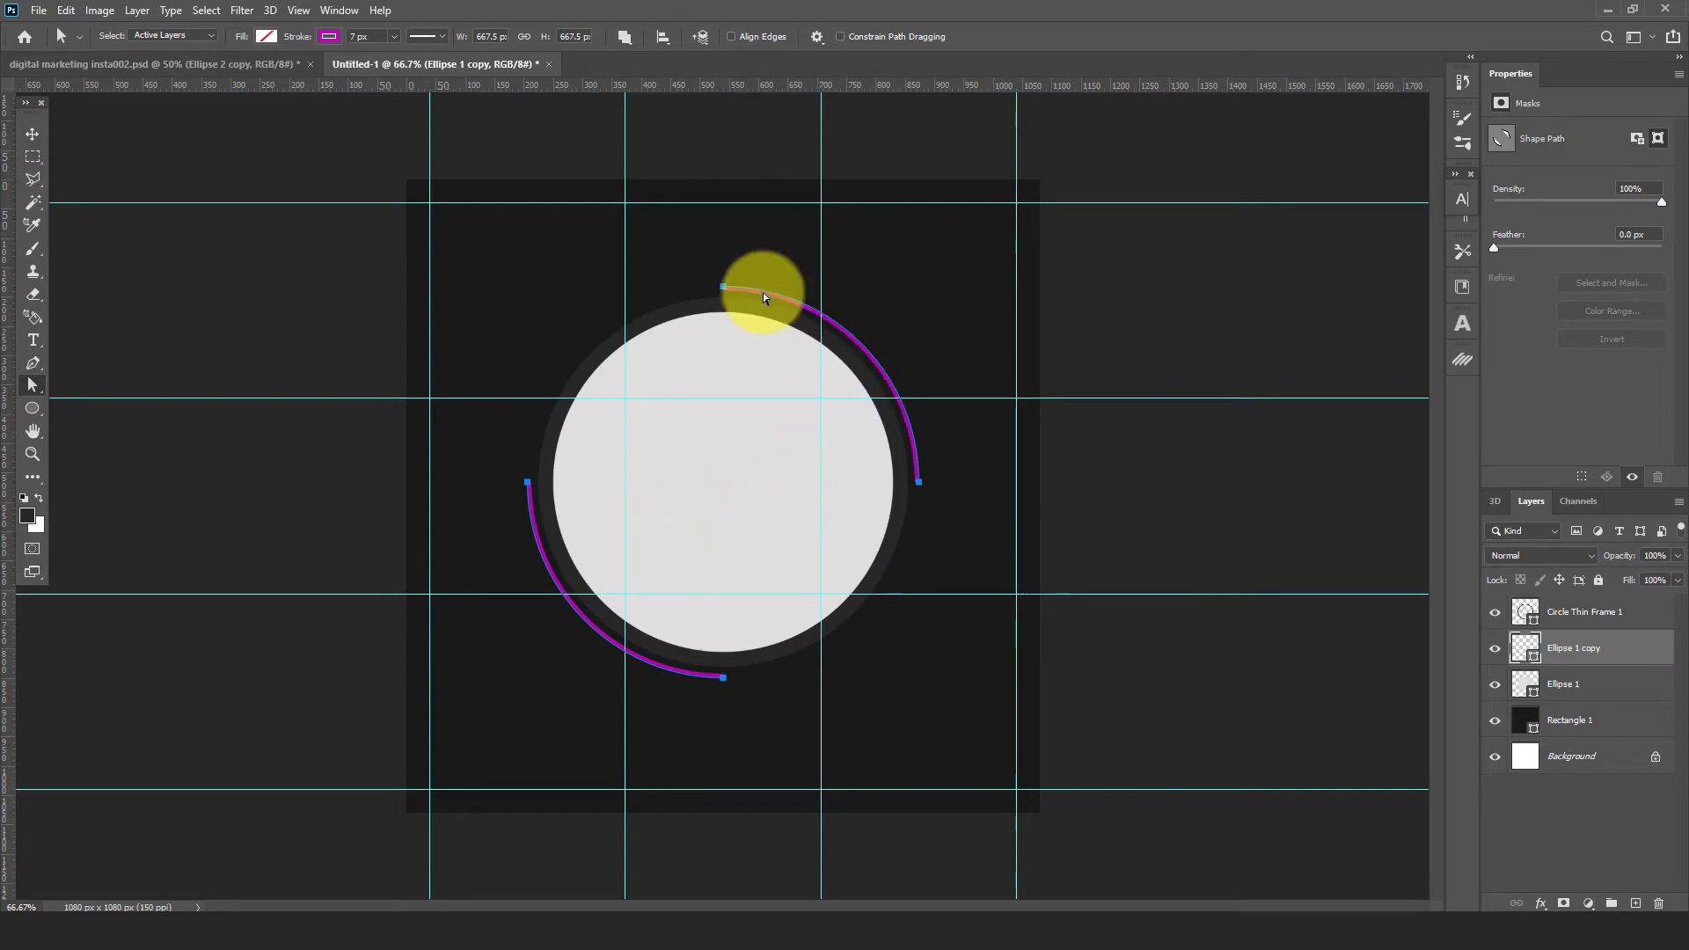
click(36, 136)
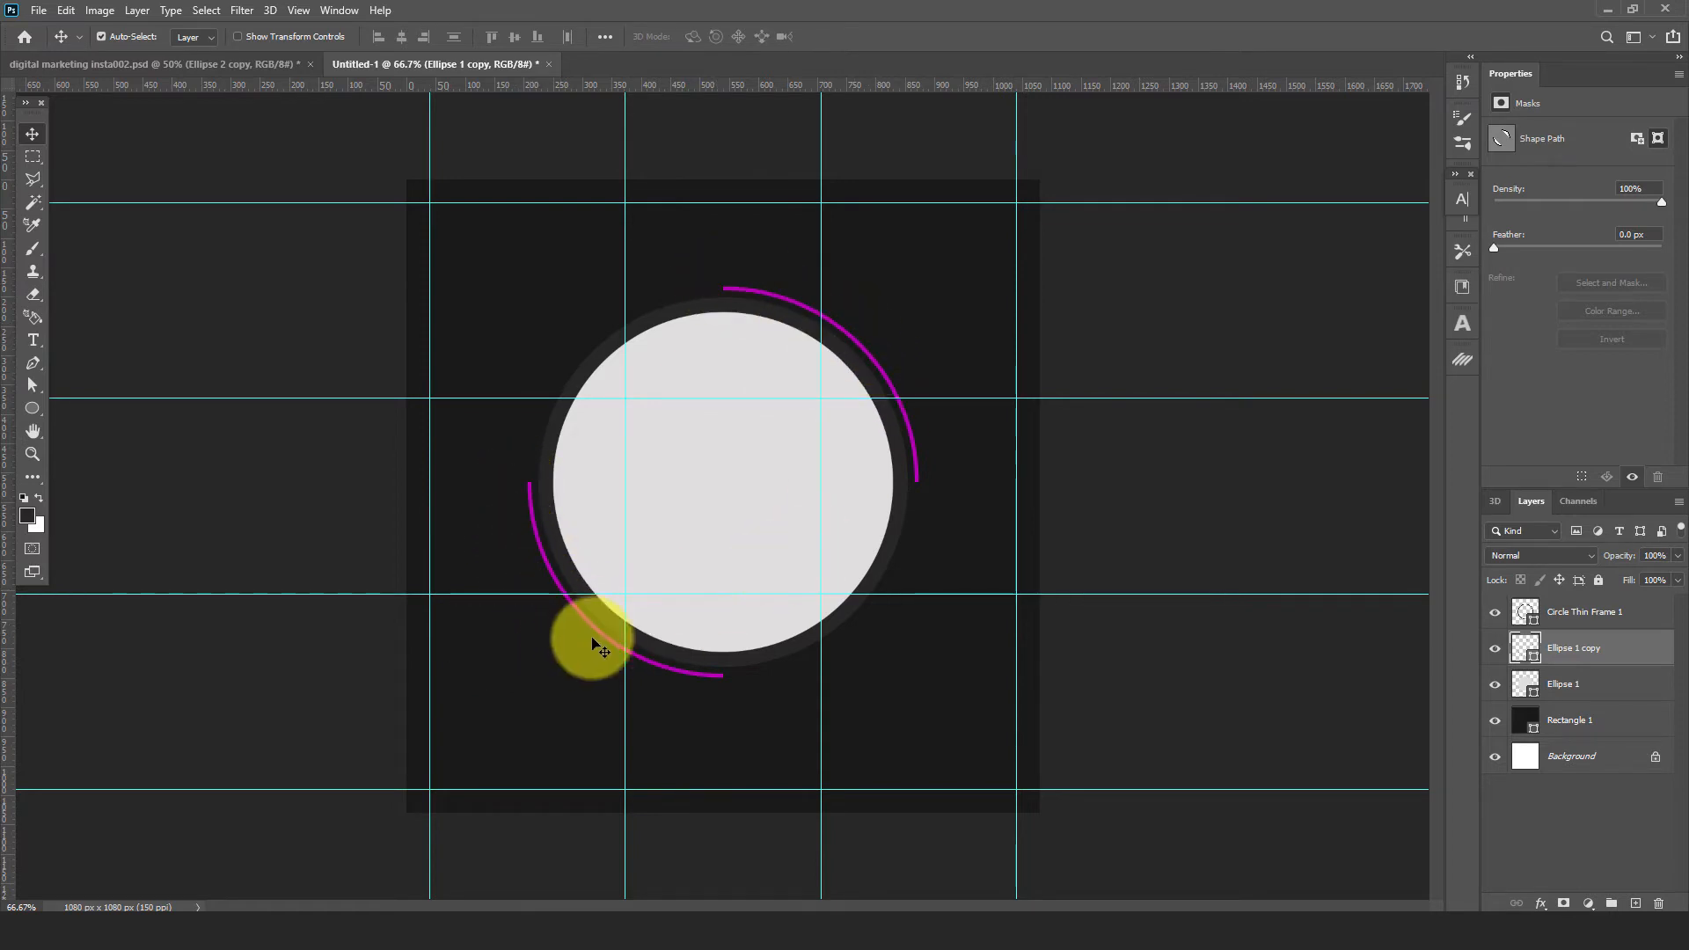
Give the purple arcs' stroke round caps and round corners
click(32, 407)
key(v)
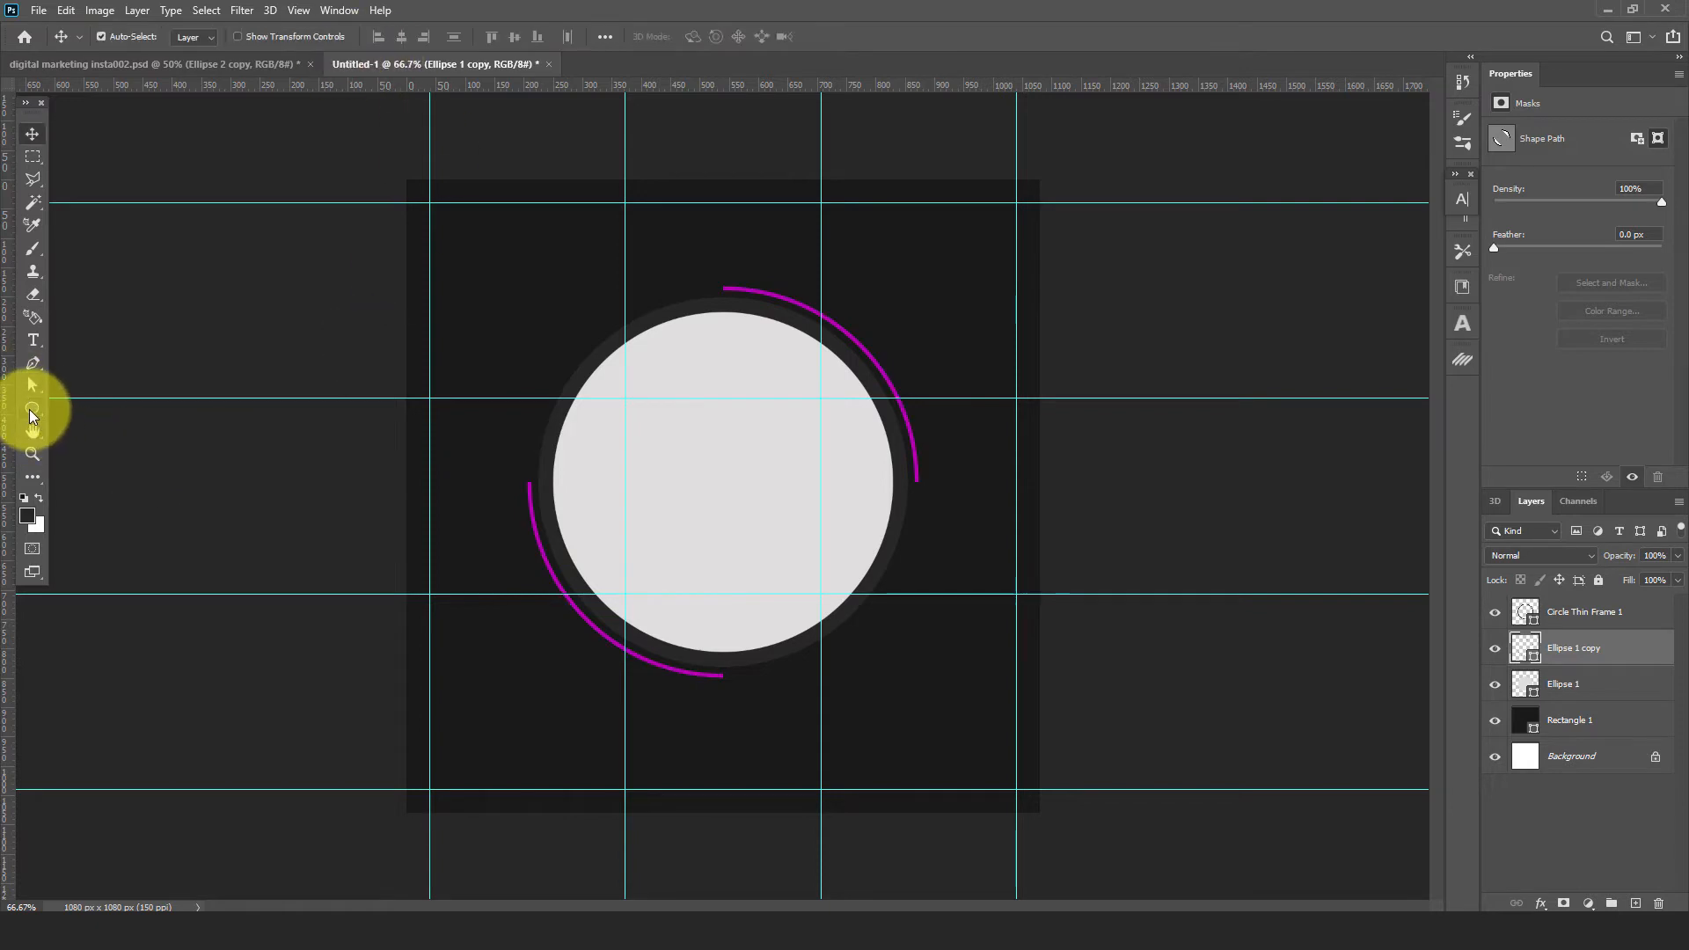
click(31, 415)
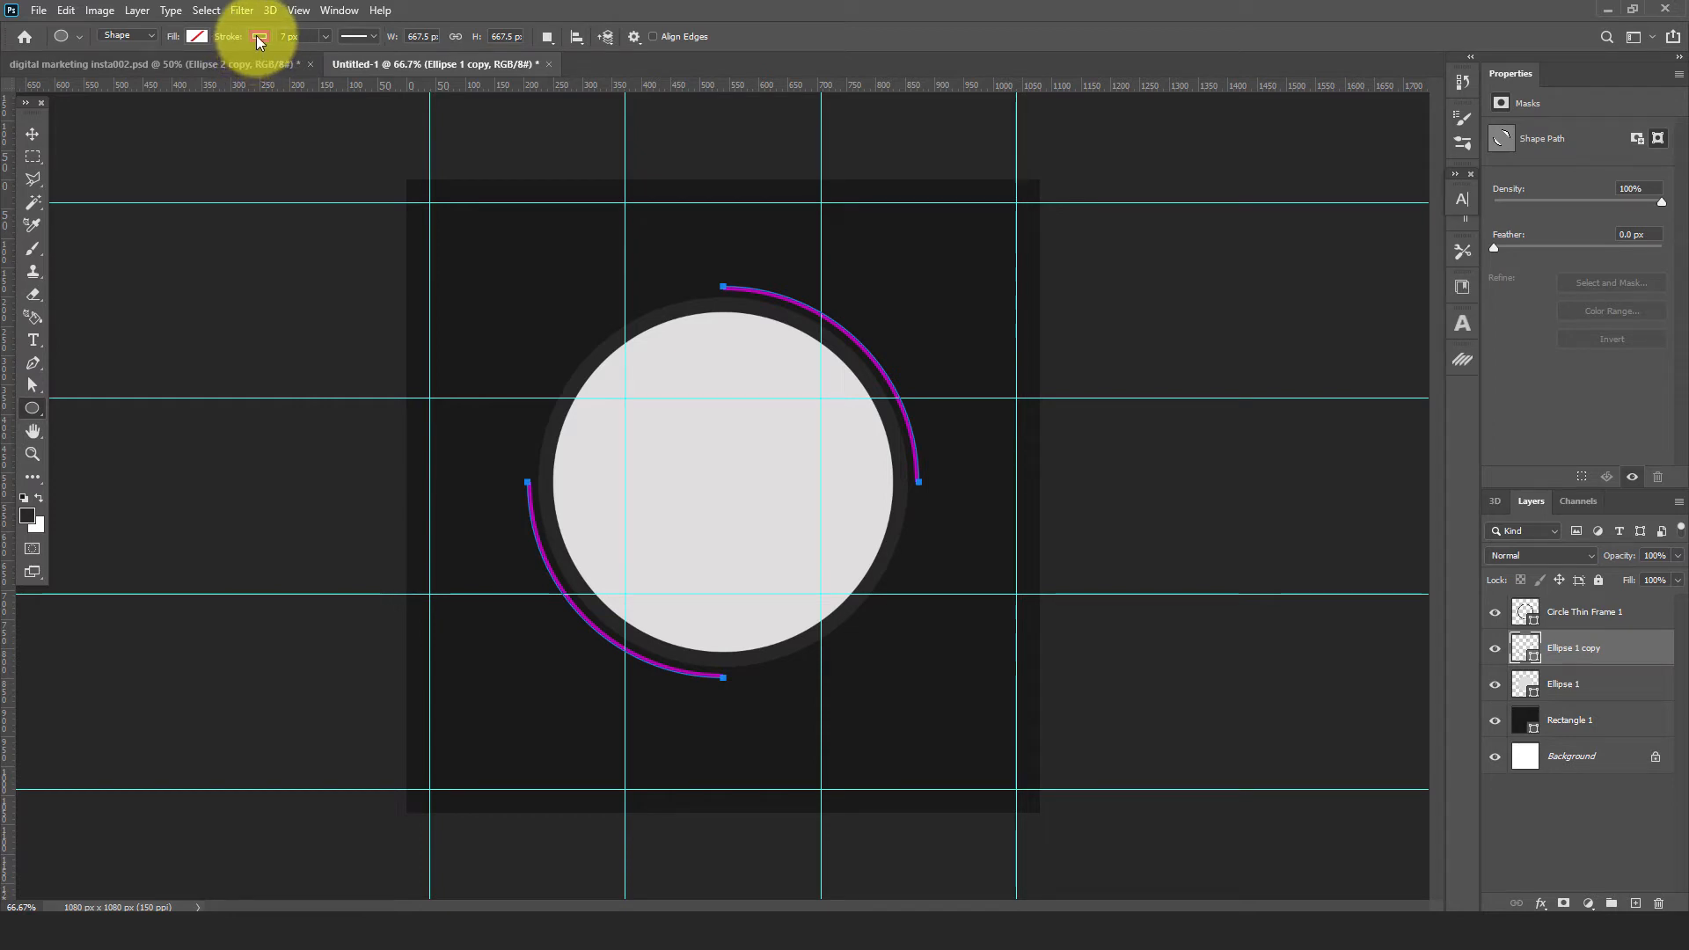
click(370, 36)
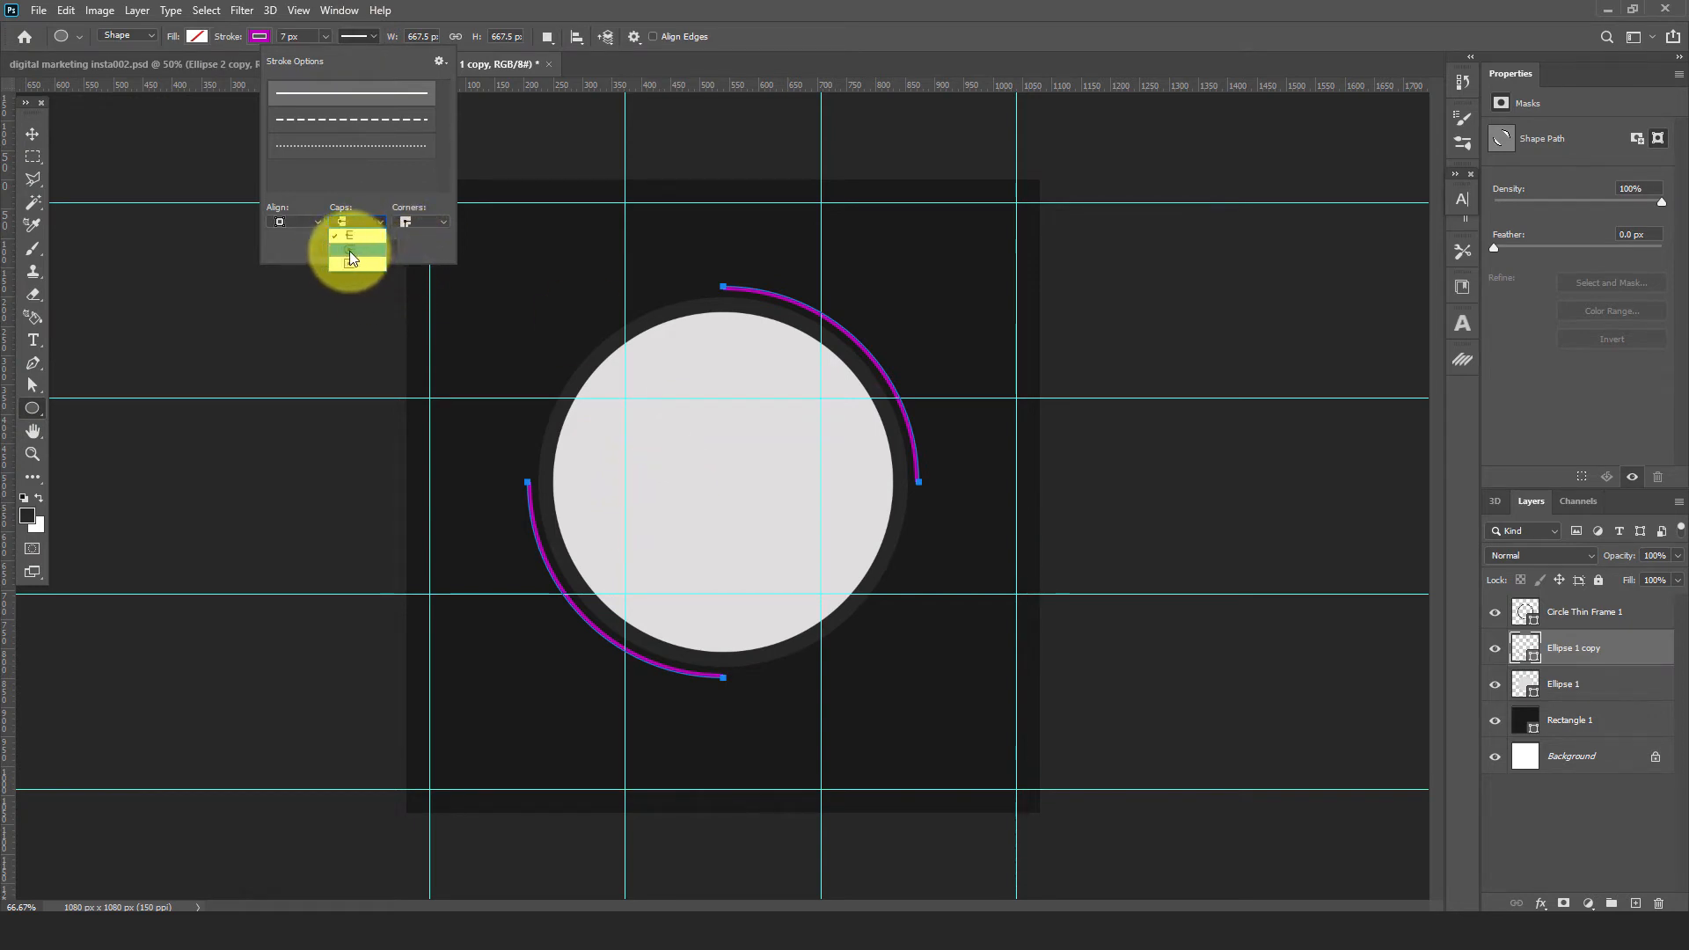
click(352, 249)
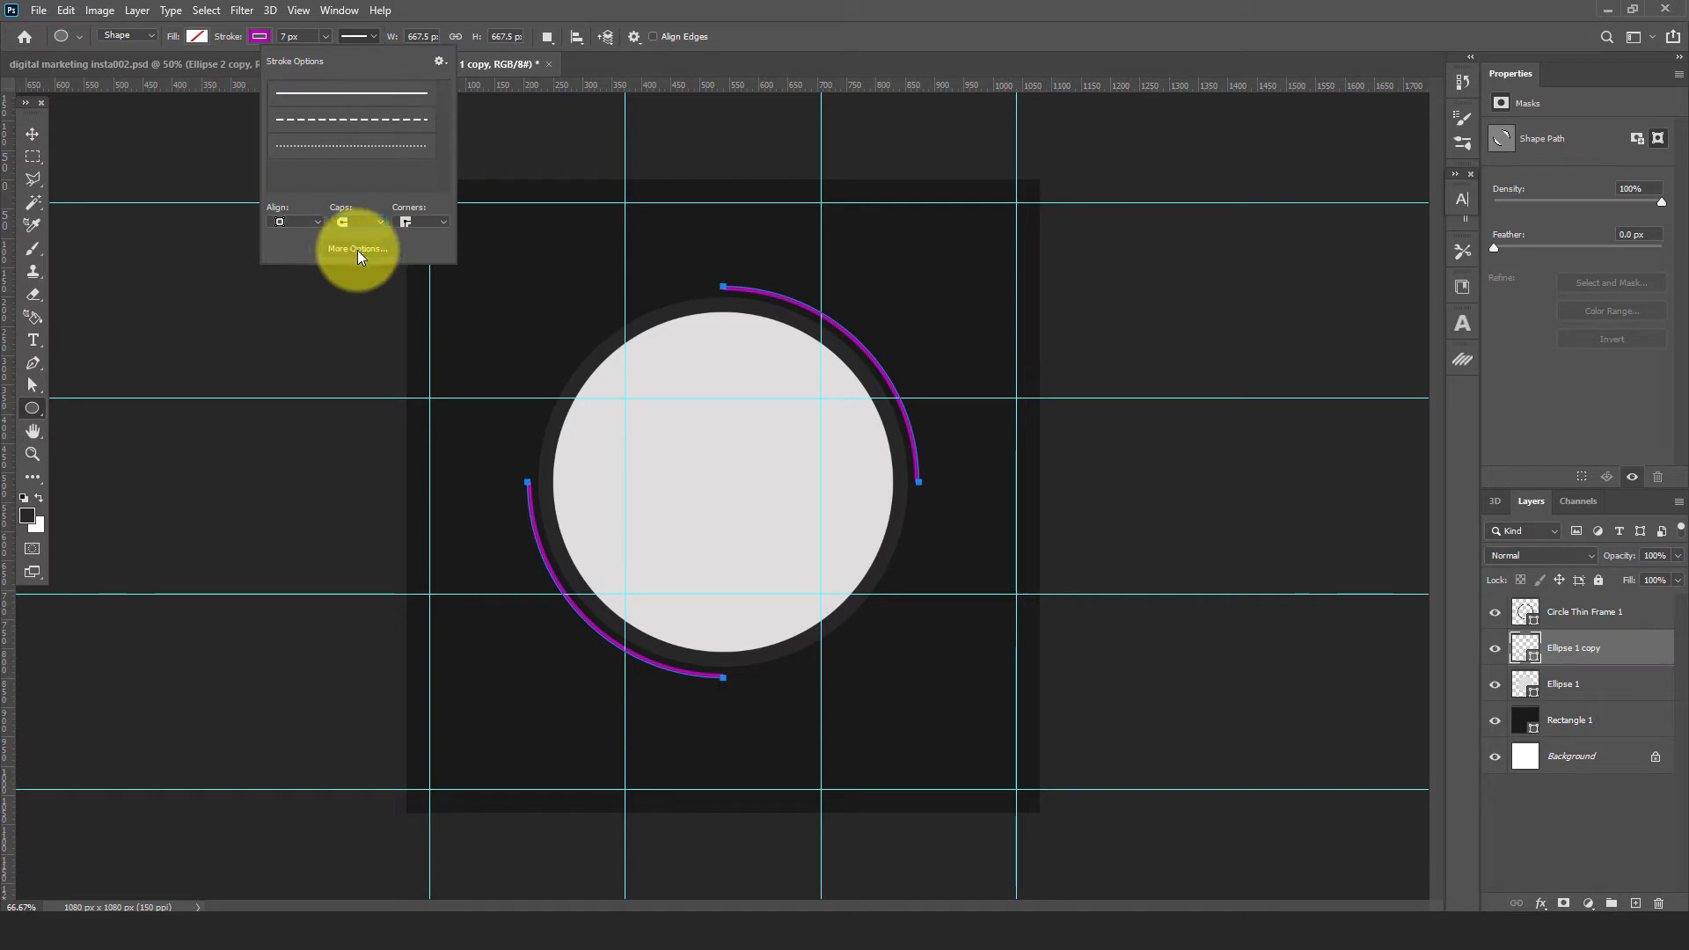
click(445, 226)
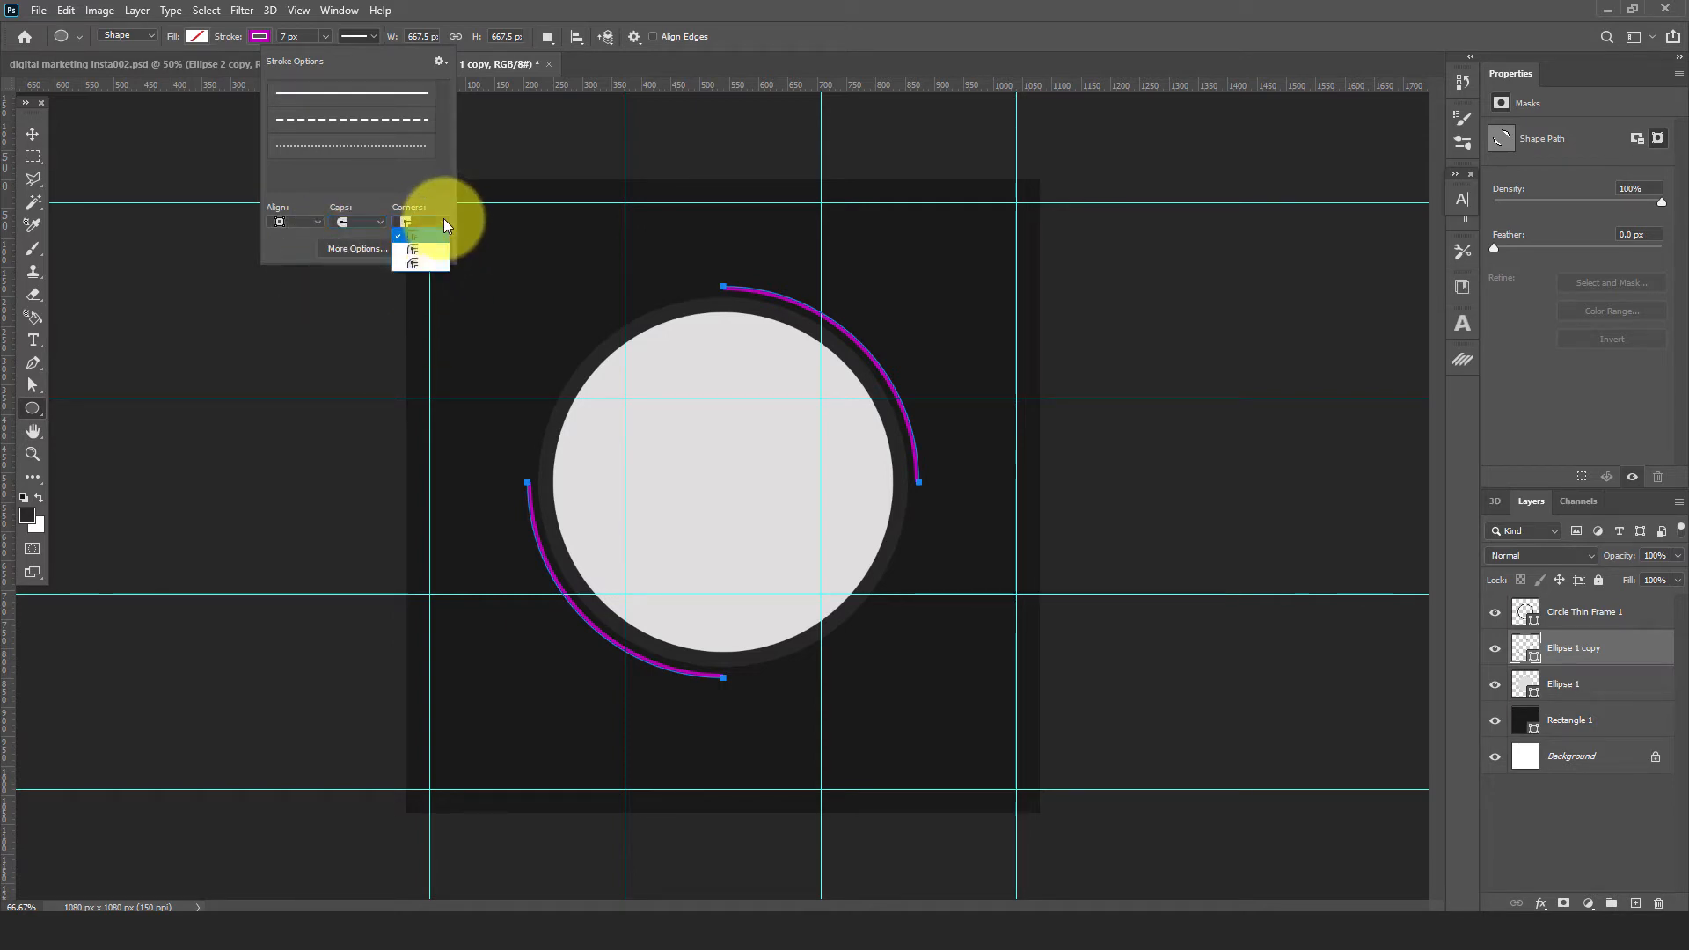
click(414, 252)
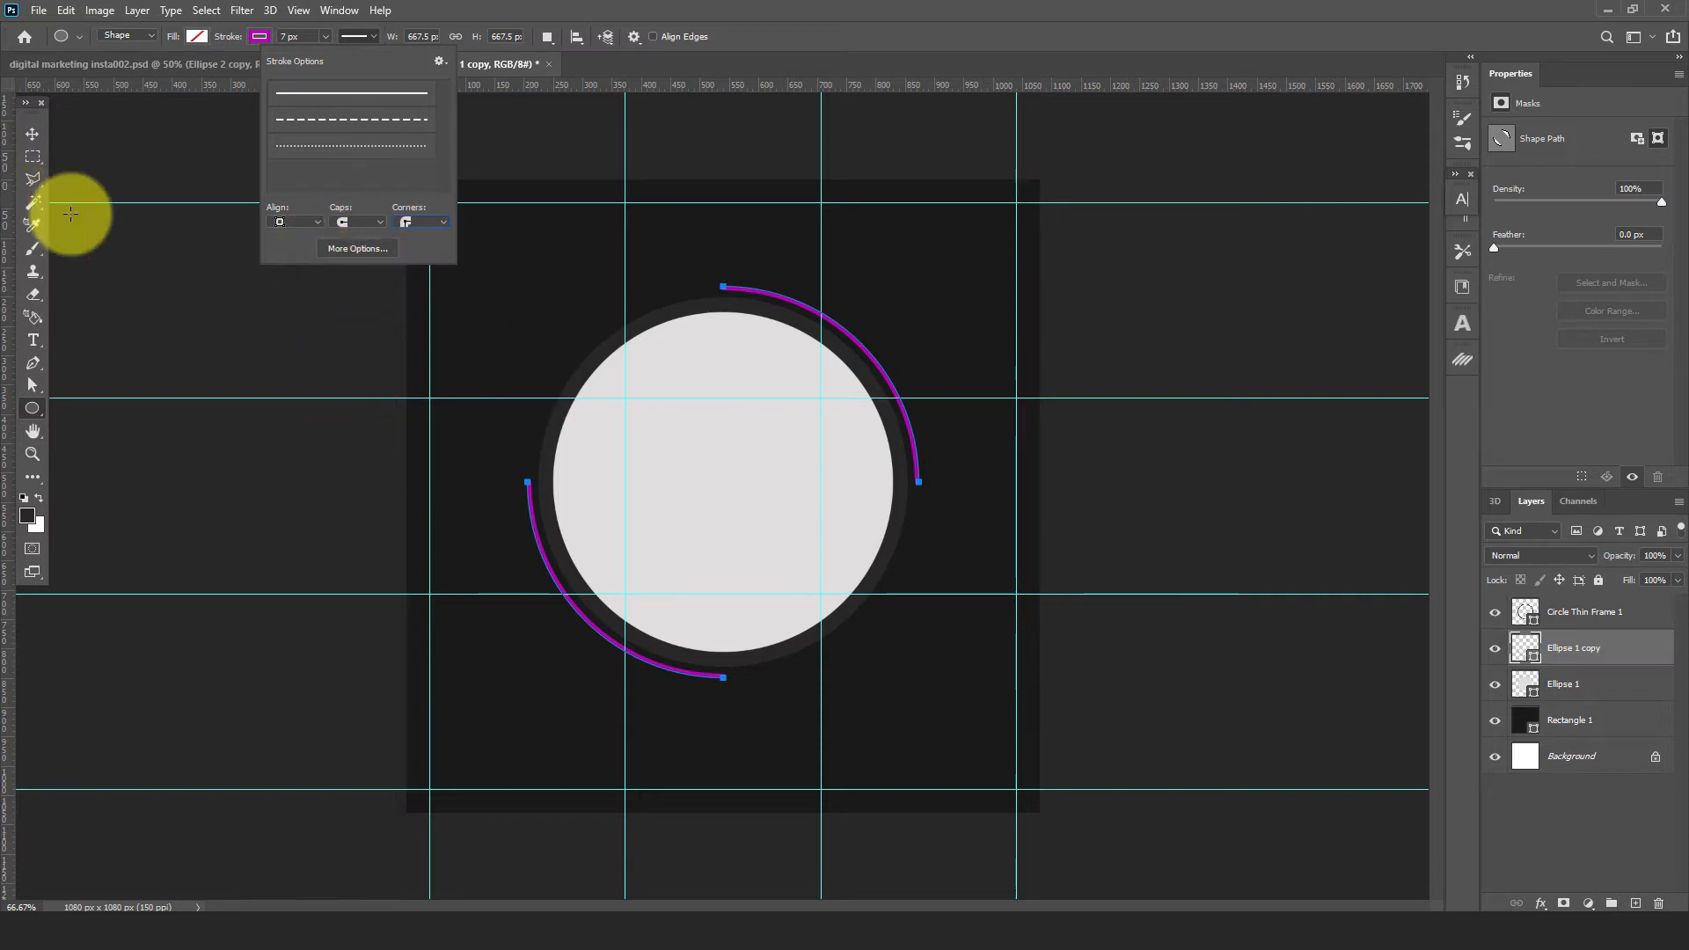
click(32, 133)
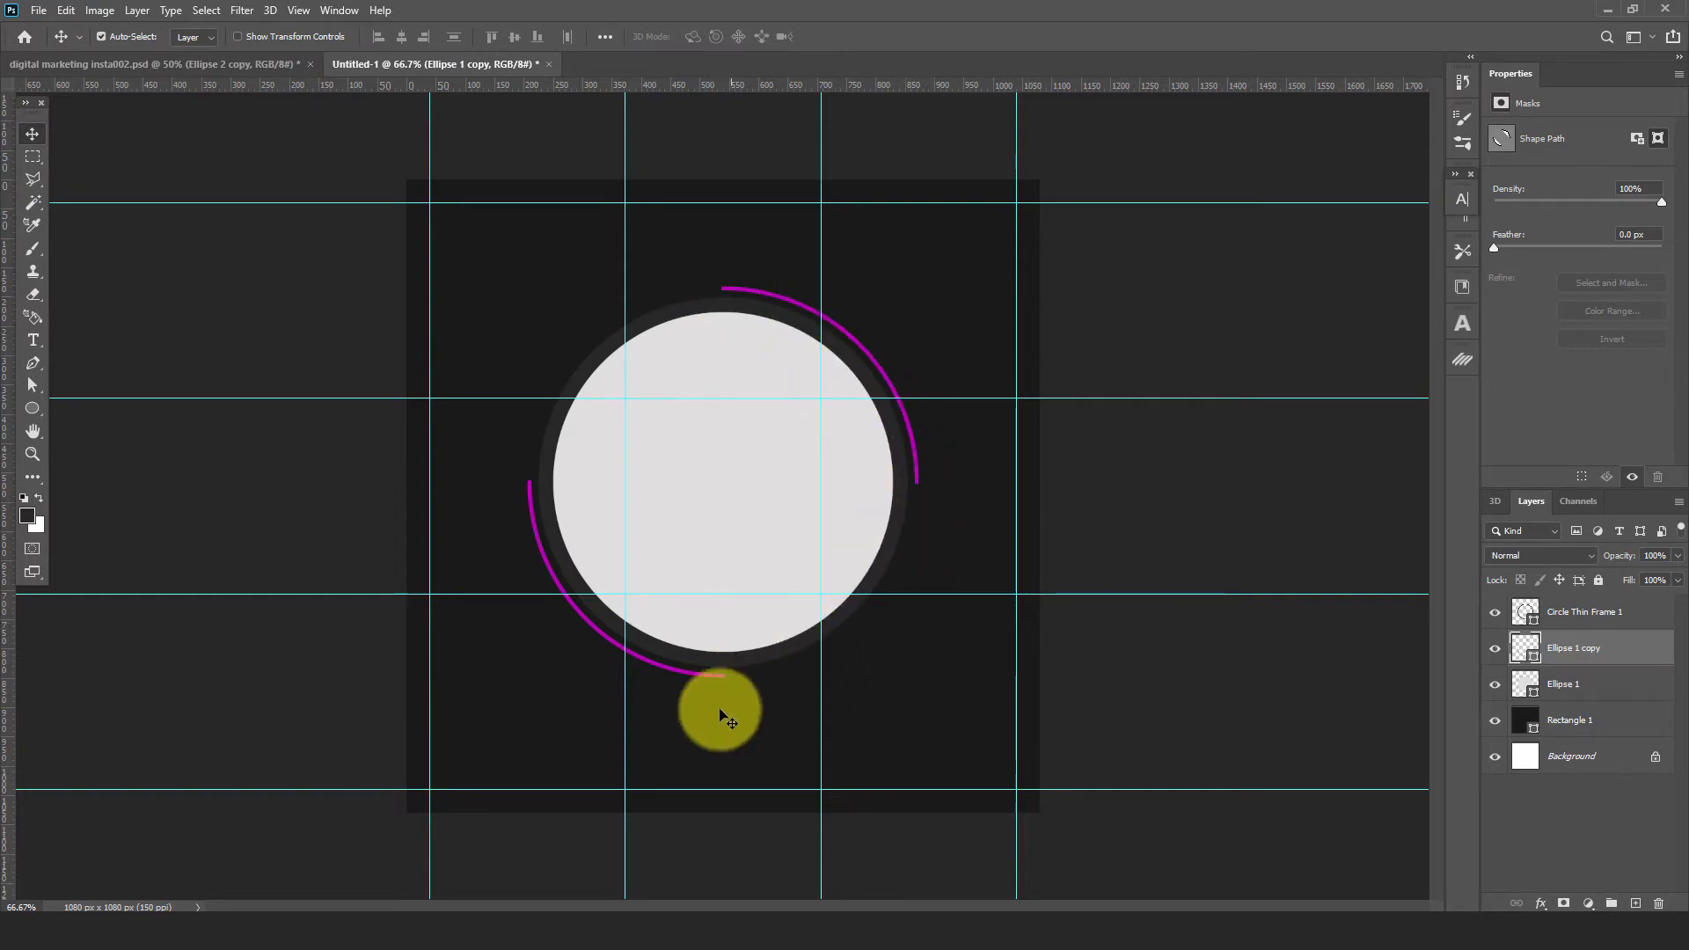
Examine the stroke ends of both purple arcs up close
key(ctrl+plus)
key(ctrl+plus)
key(ctrl+plus)
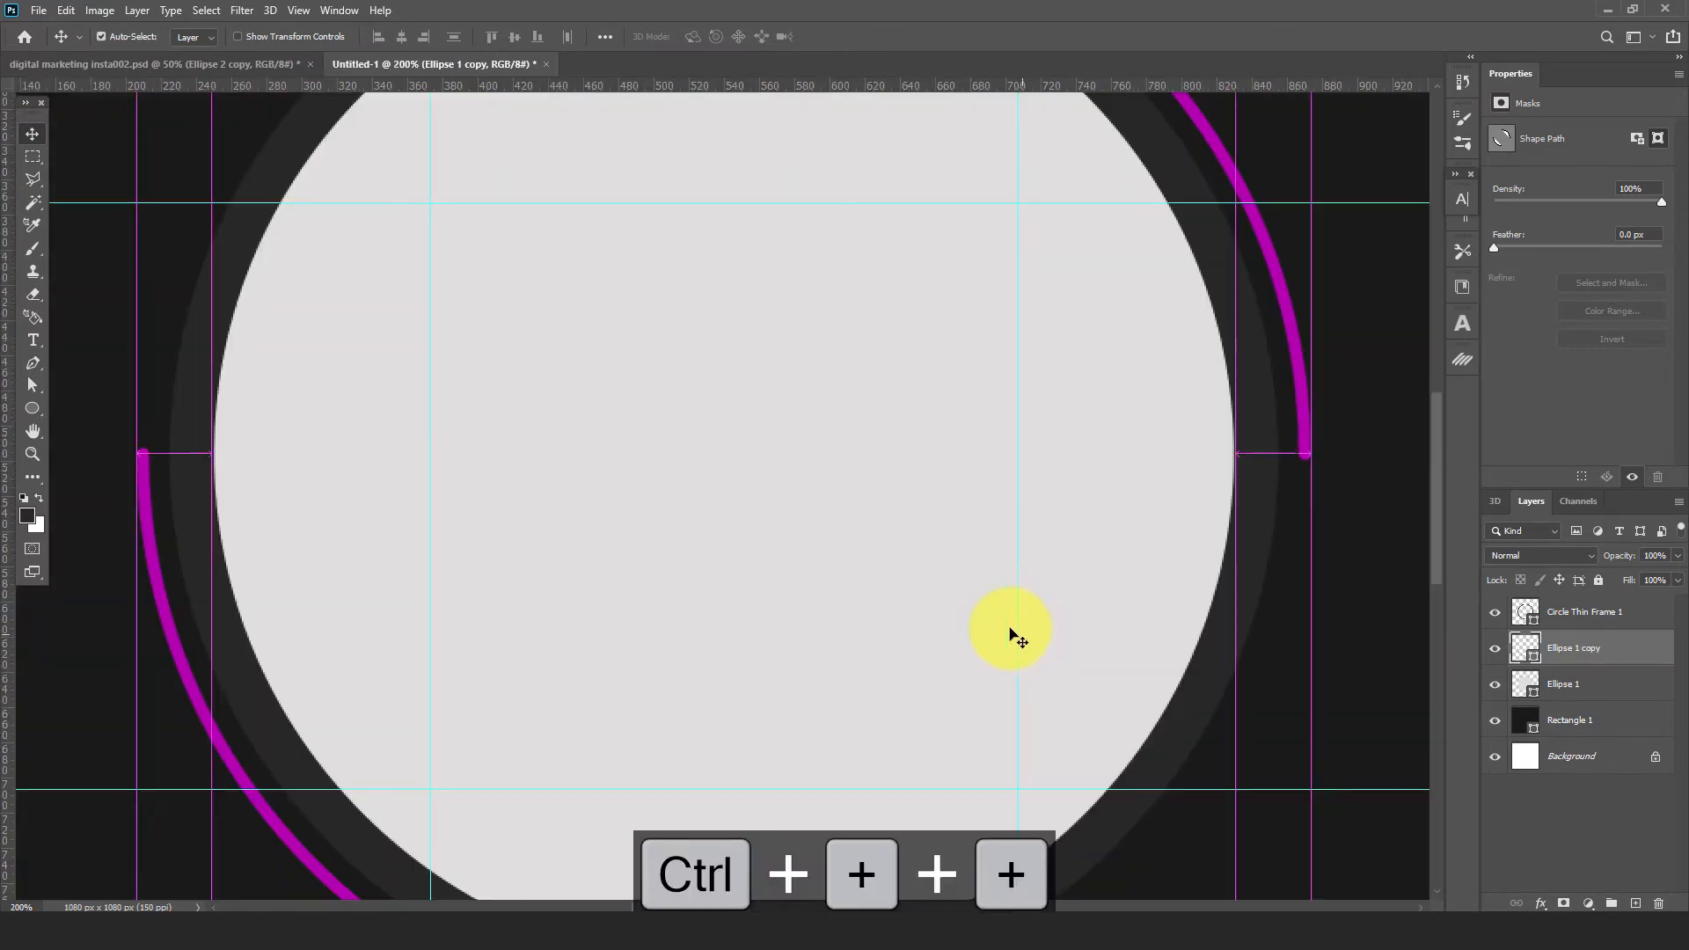
drag(634, 697, 634, 380)
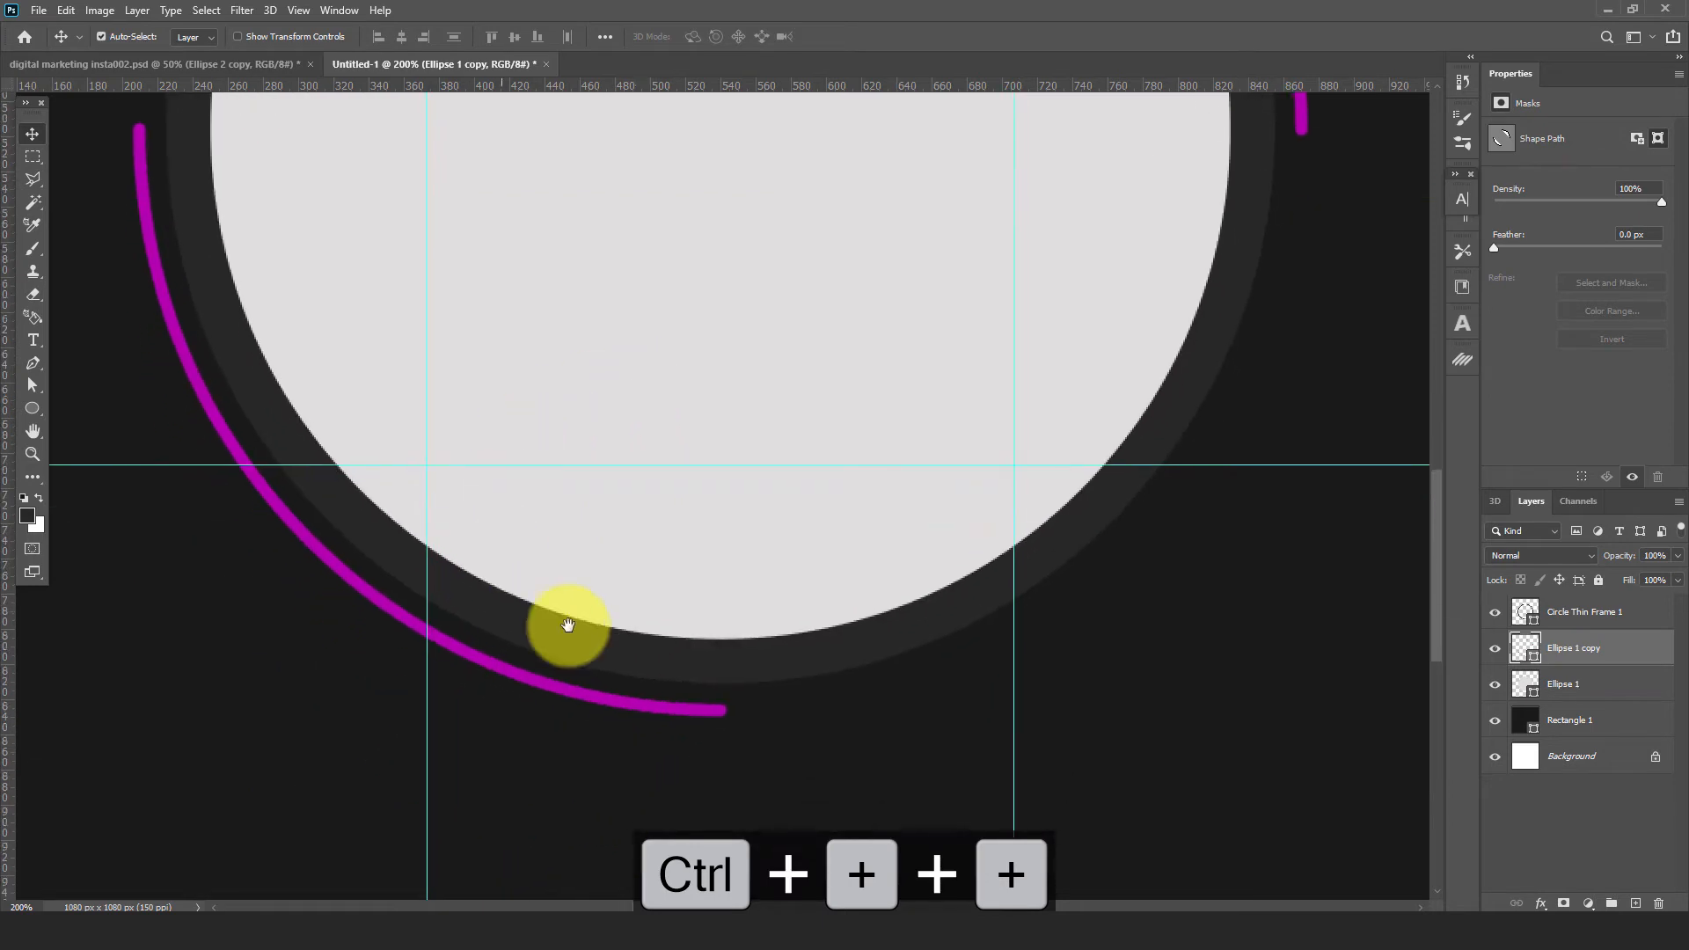
drag(727, 346, 720, 494)
key(ctrl+minus)
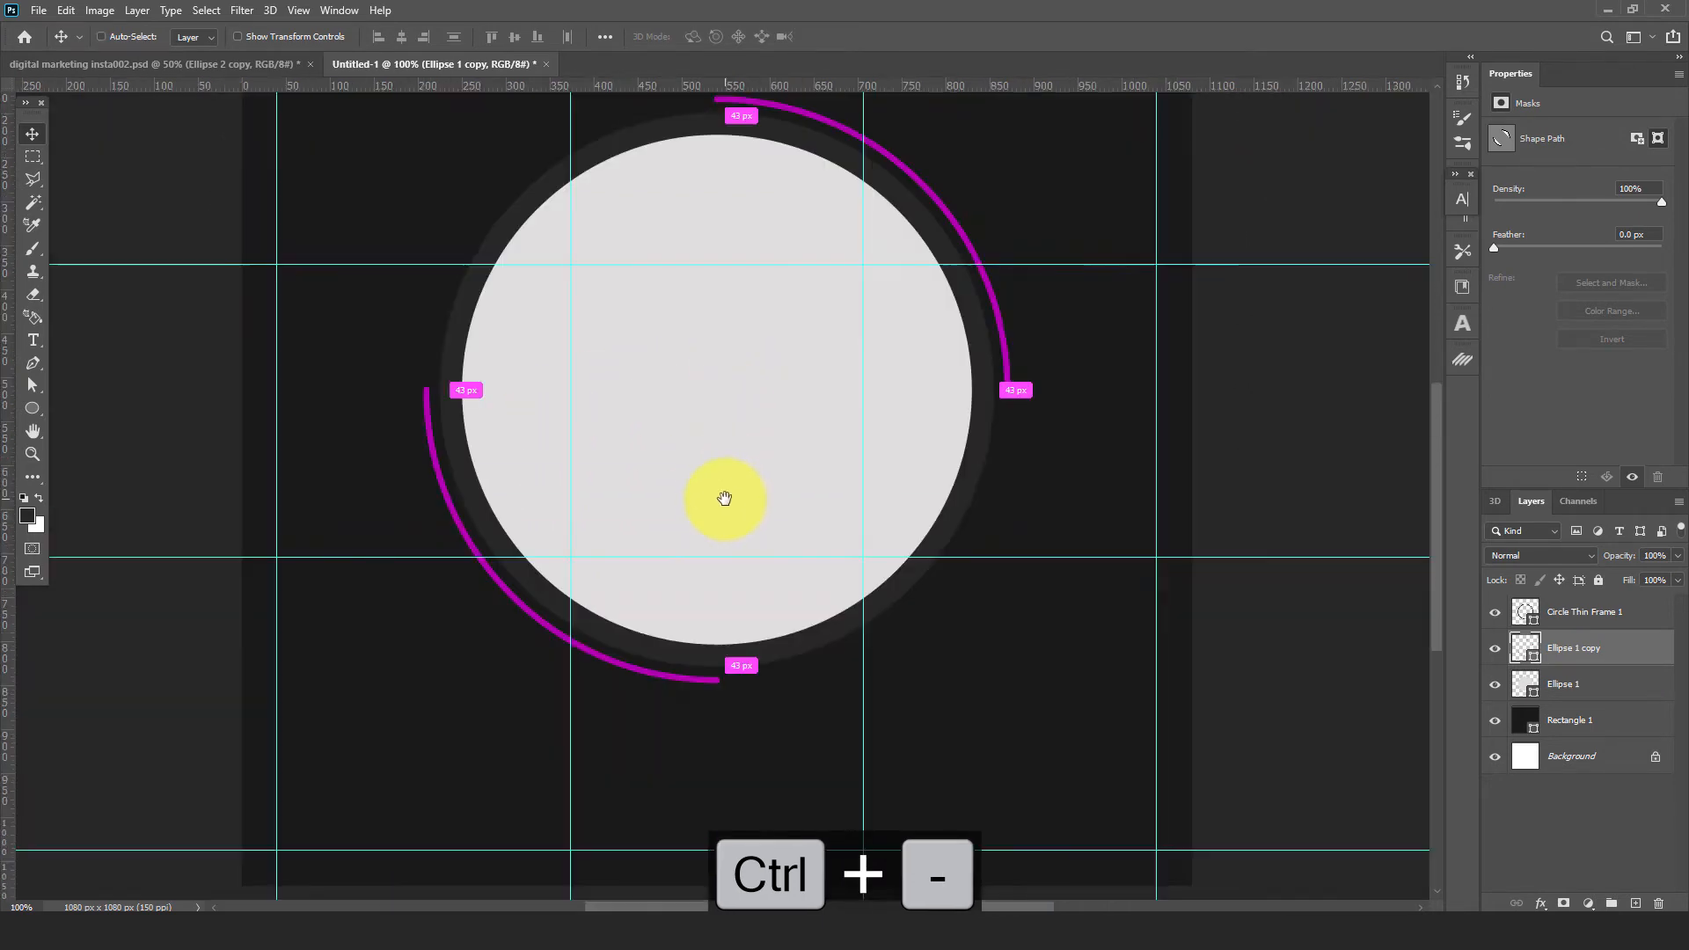
drag(813, 380, 826, 495)
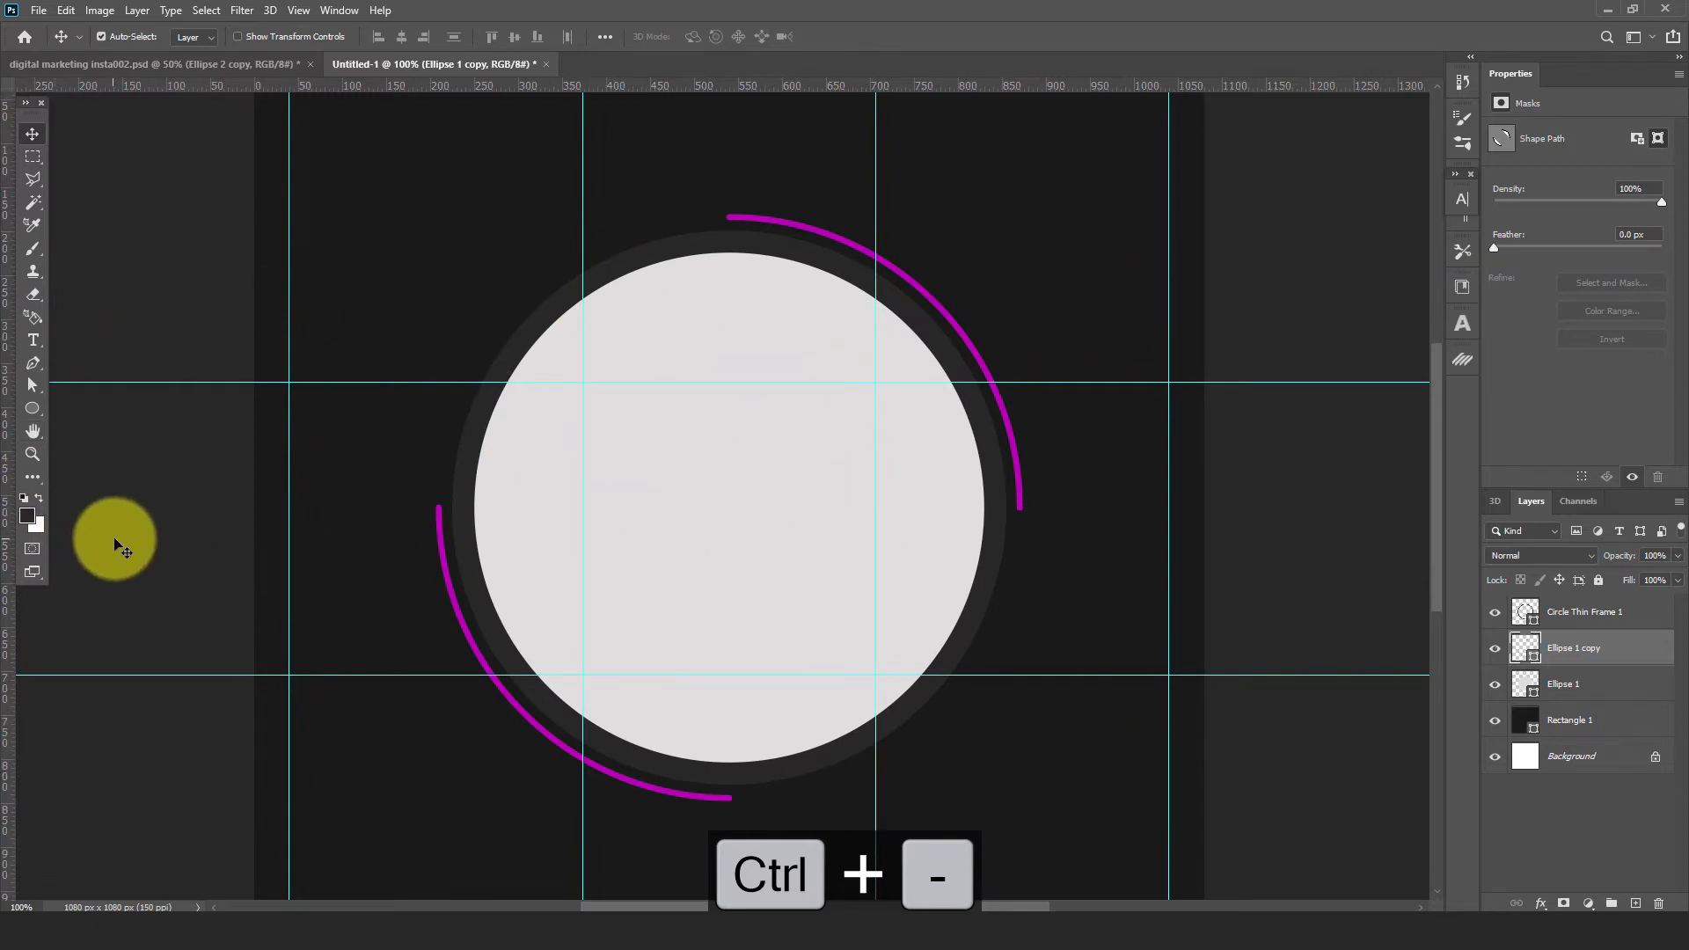
With no layer selected, draw a dark grey rectangle about 617 × 178 px across the lower part of the light grey circle
click(120, 541)
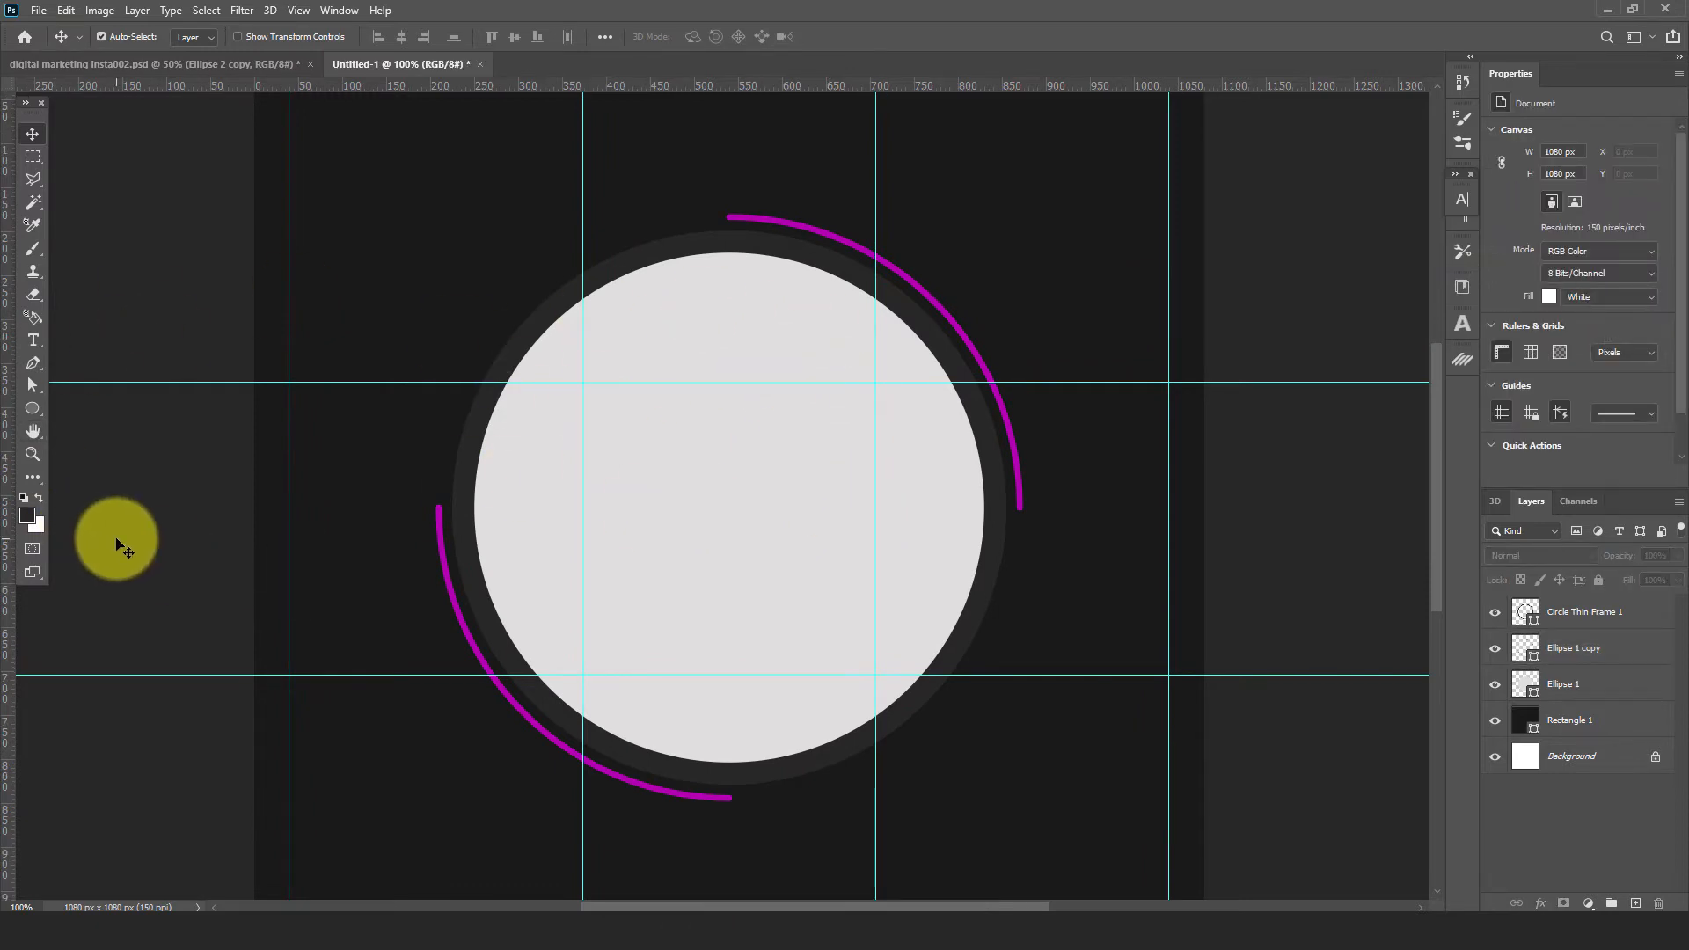
key(ctrl)
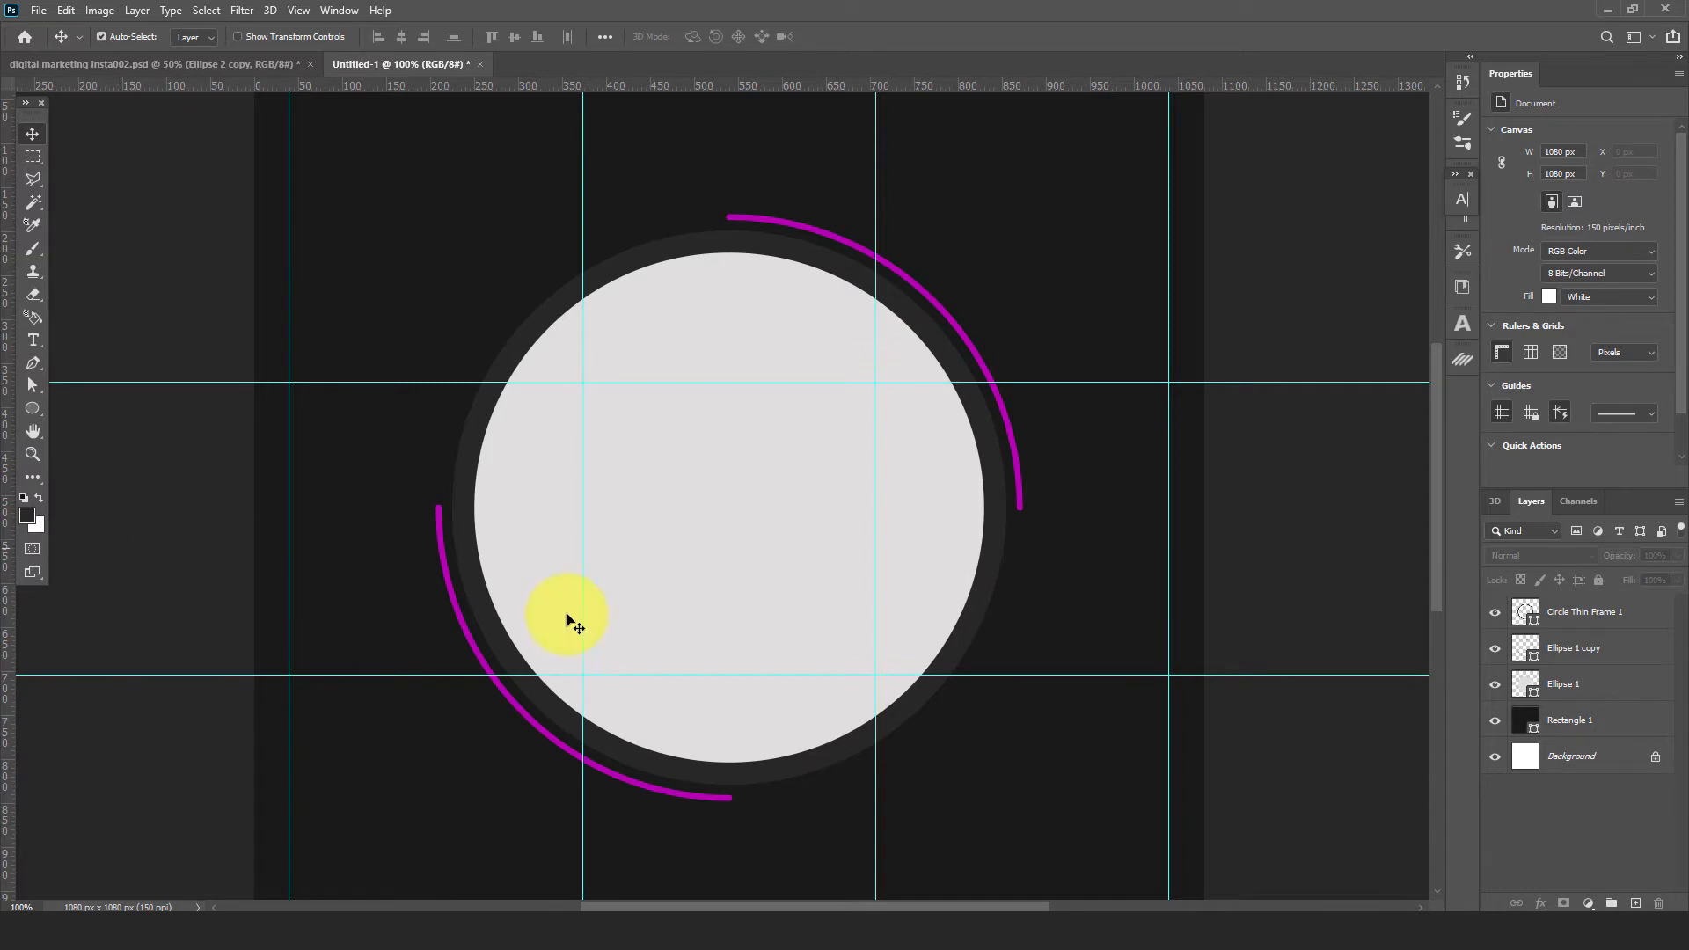
drag(815, 592, 799, 537)
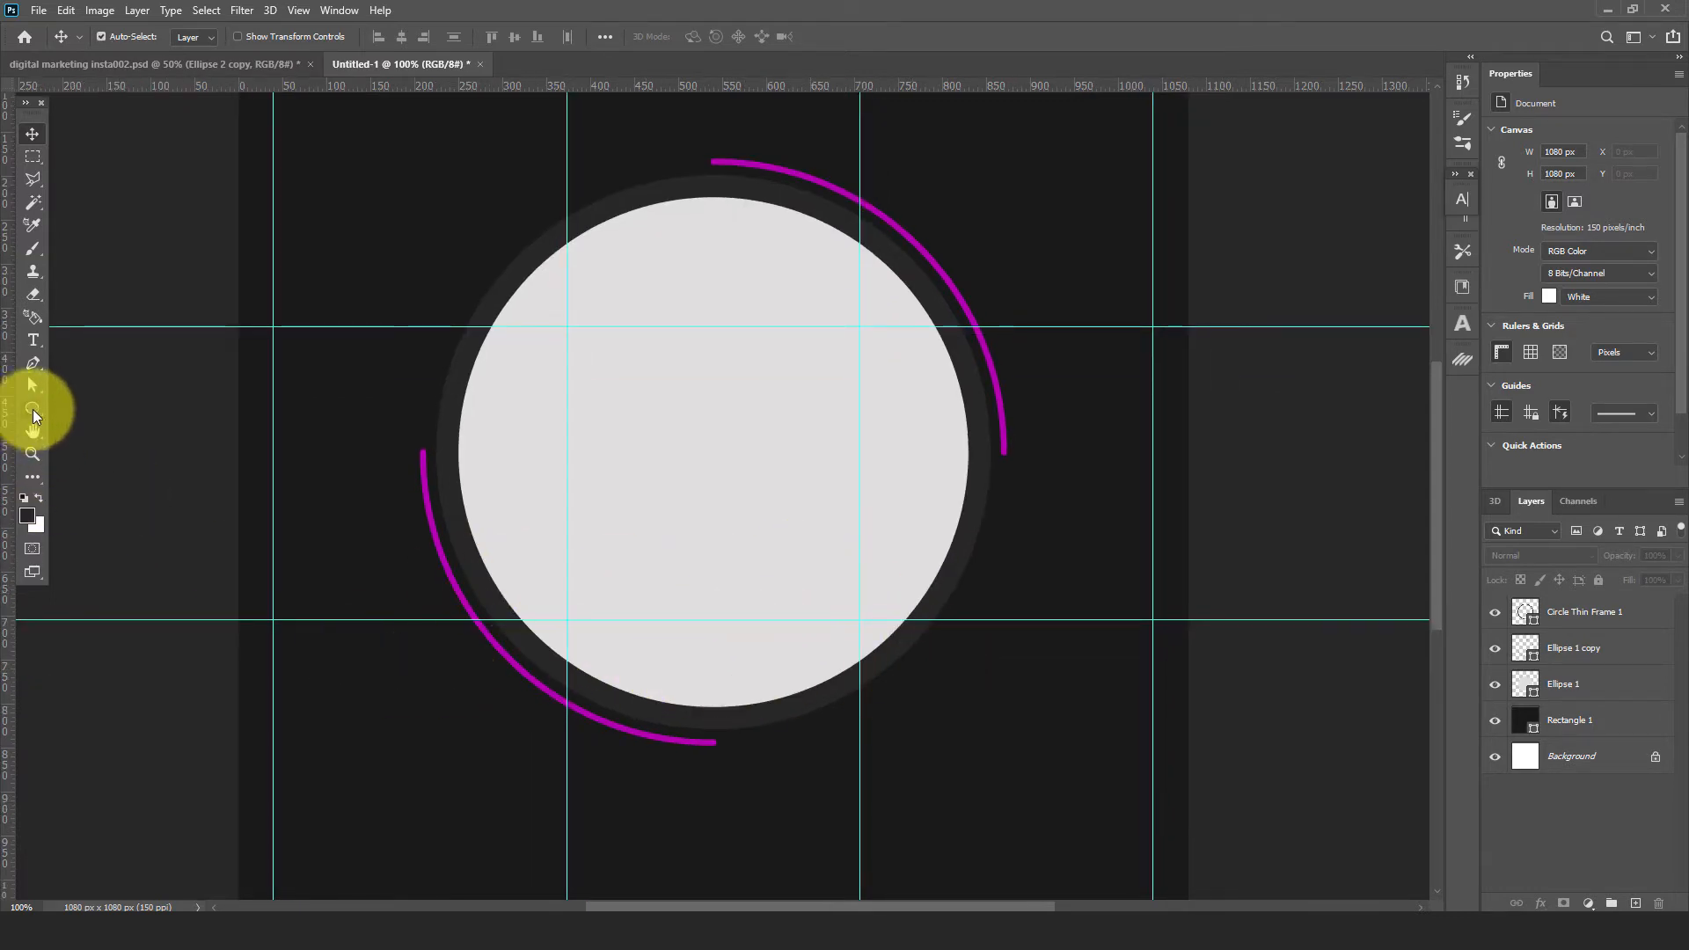
click(32, 410)
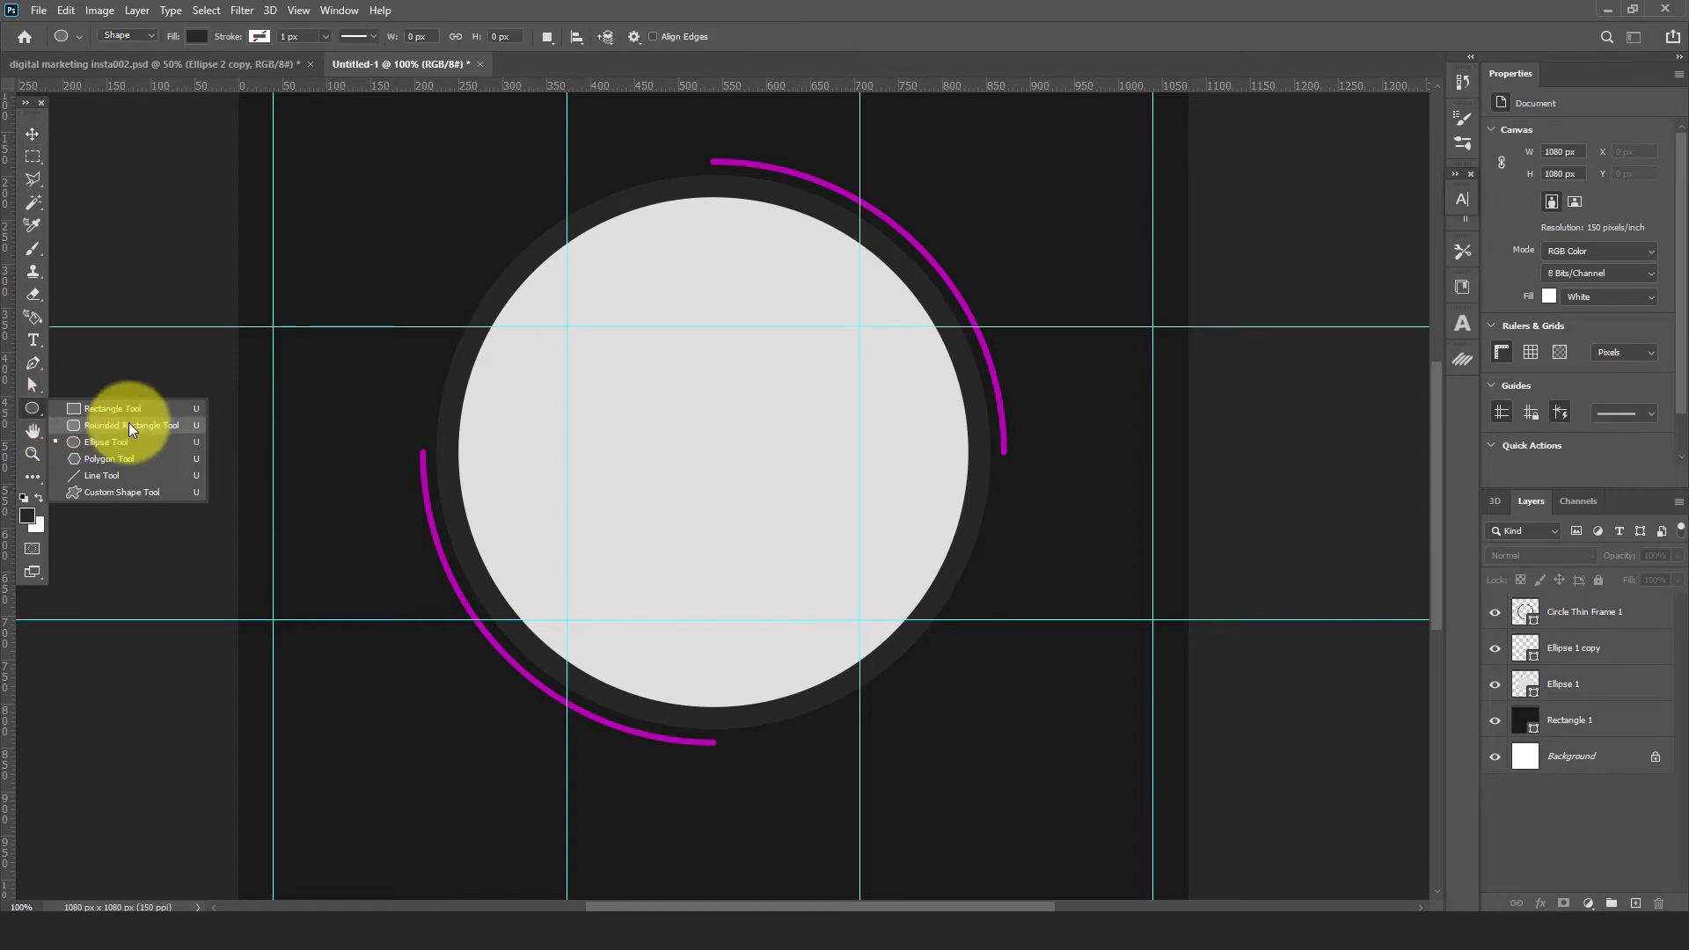
click(103, 410)
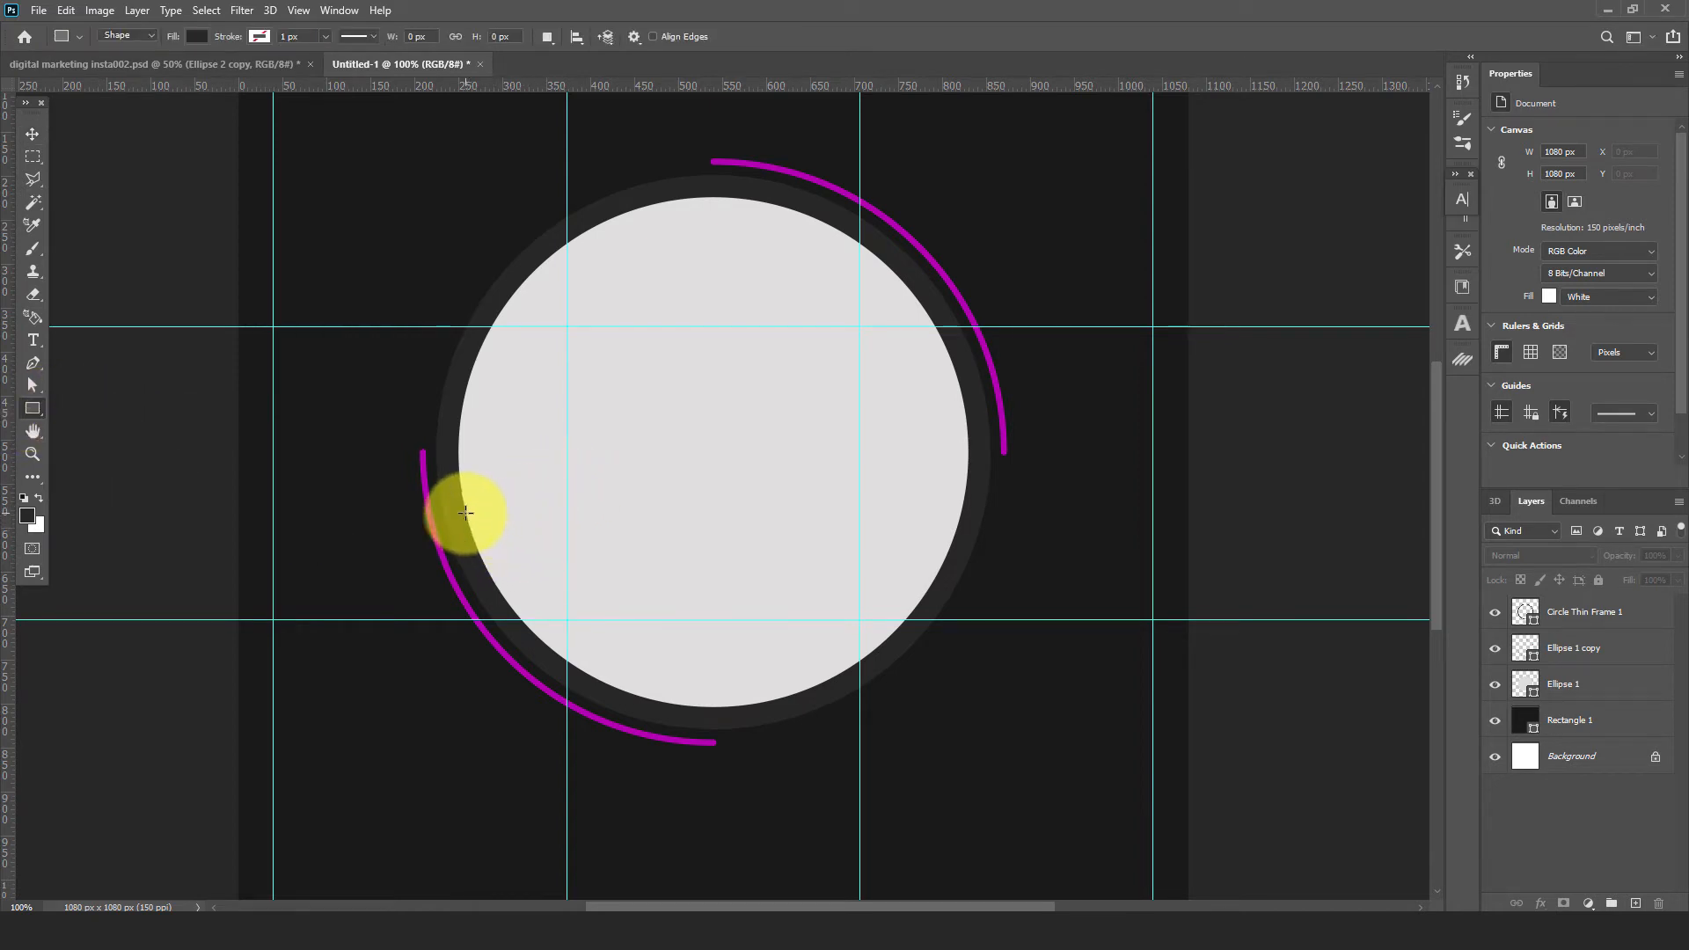
drag(465, 512, 1007, 669)
key(v)
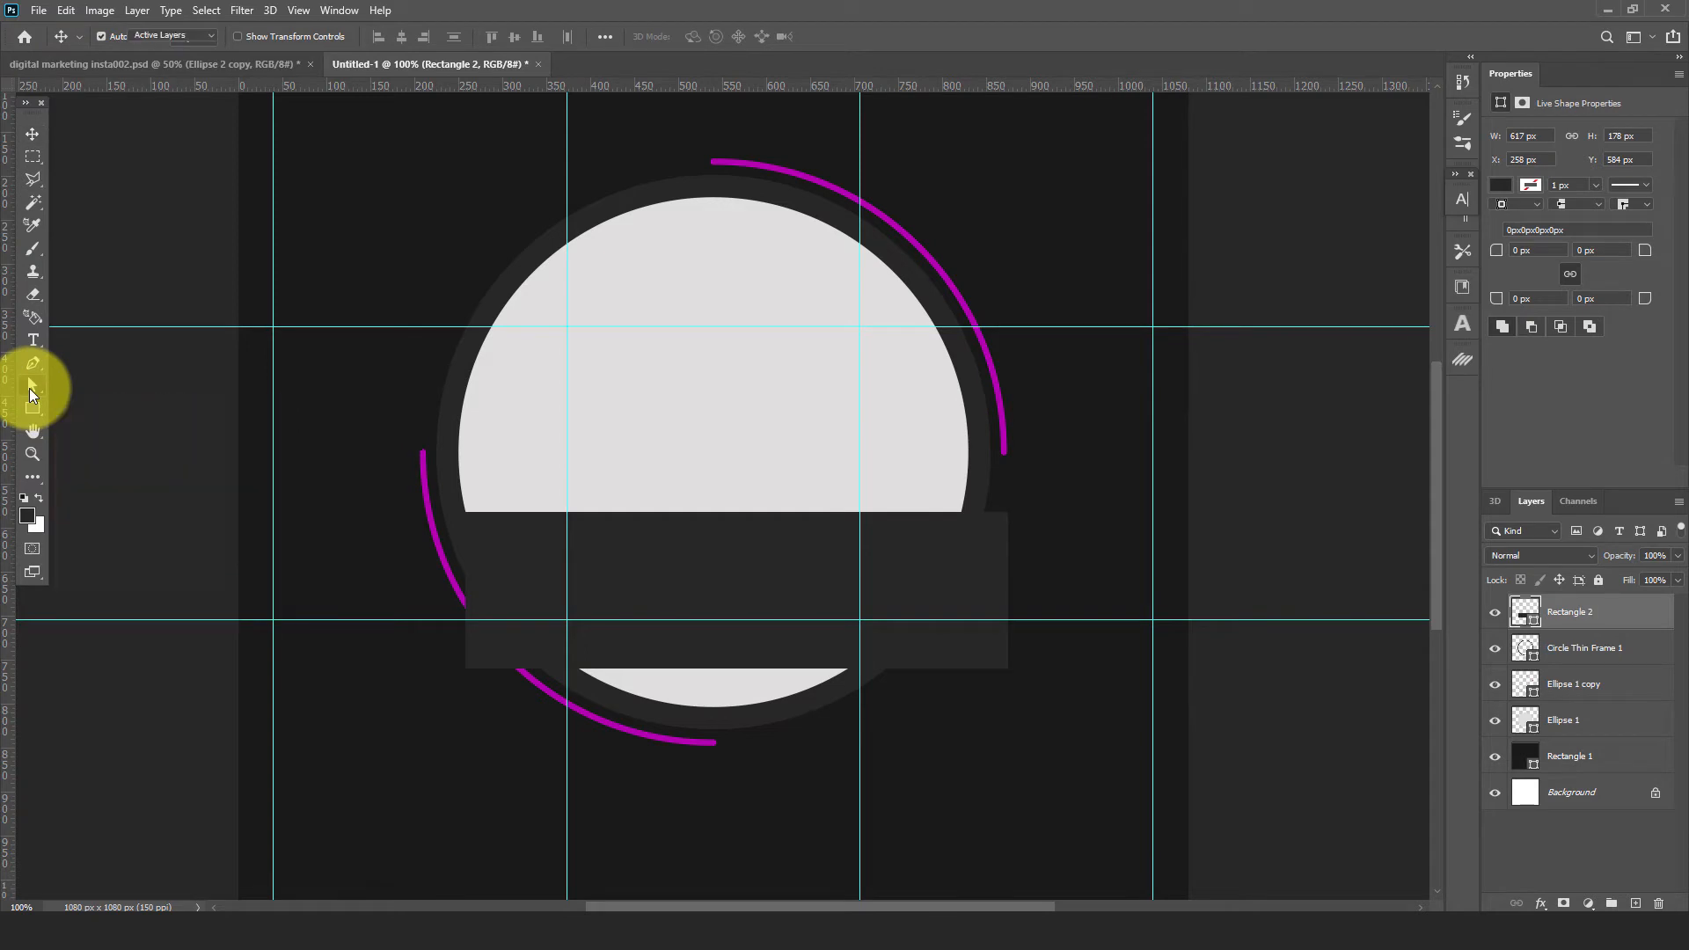
Convert the rectangle to a regular path and slant its sides, moving the upper-right and lower-left corners inward and the lower-right corner slightly outward
click(29, 388)
drag(947, 552, 941, 556)
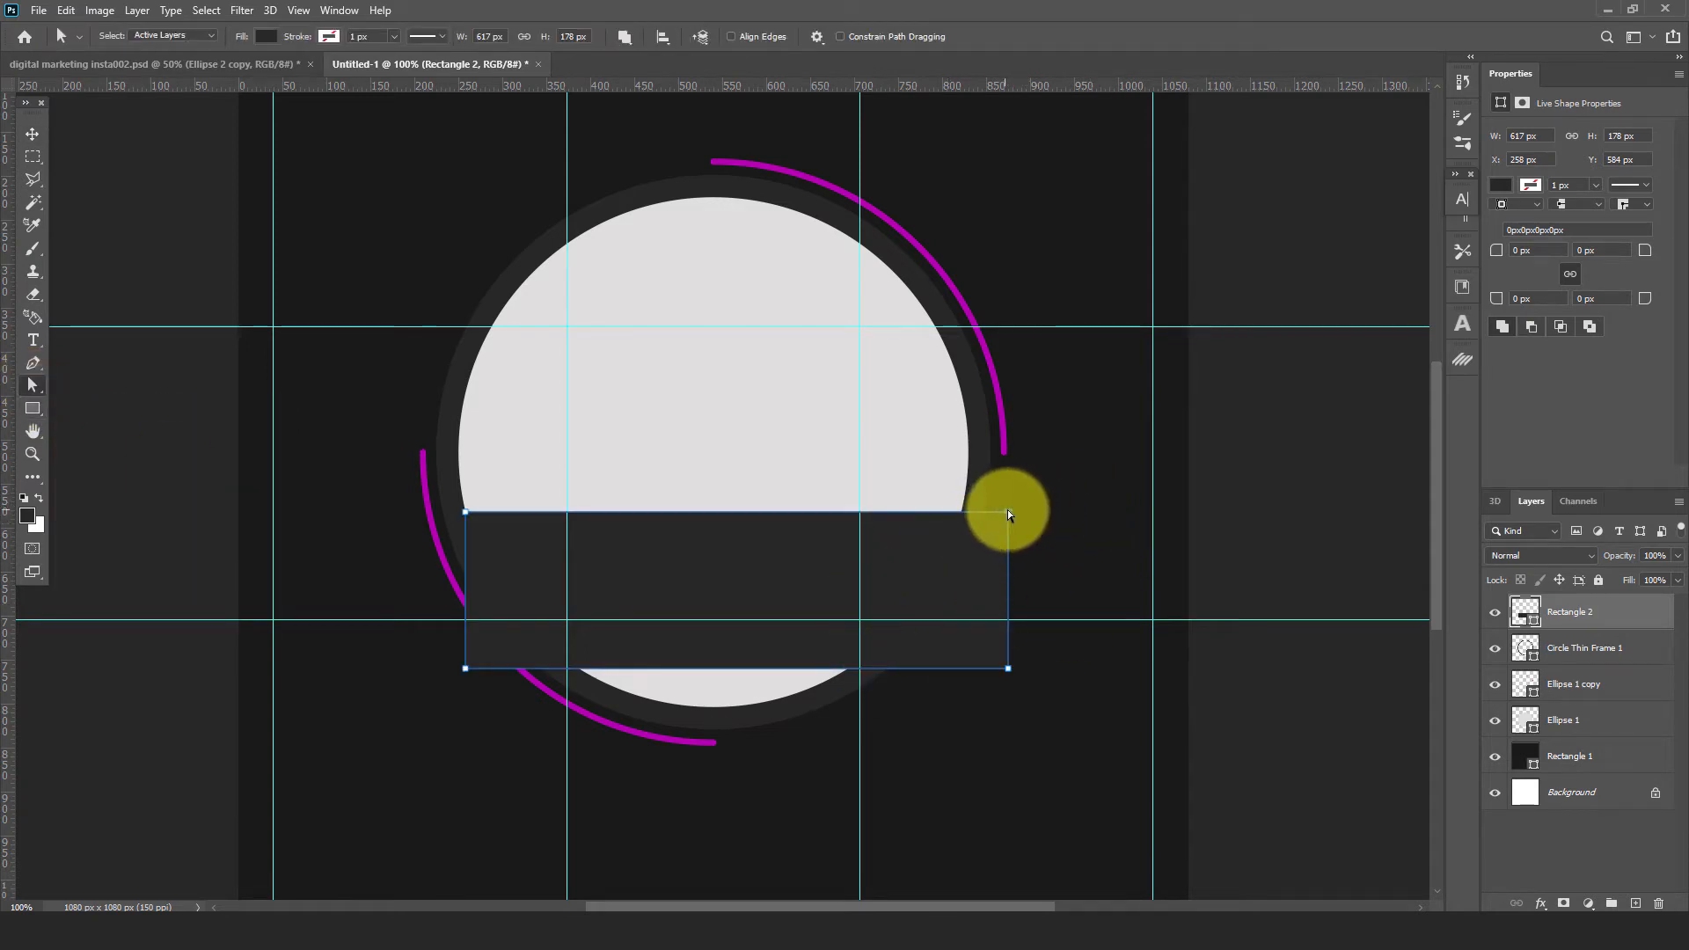
mouse_move(1008, 511)
mouse_down()
mouse_move(964, 517)
mouse_move(978, 521)
mouse_up()
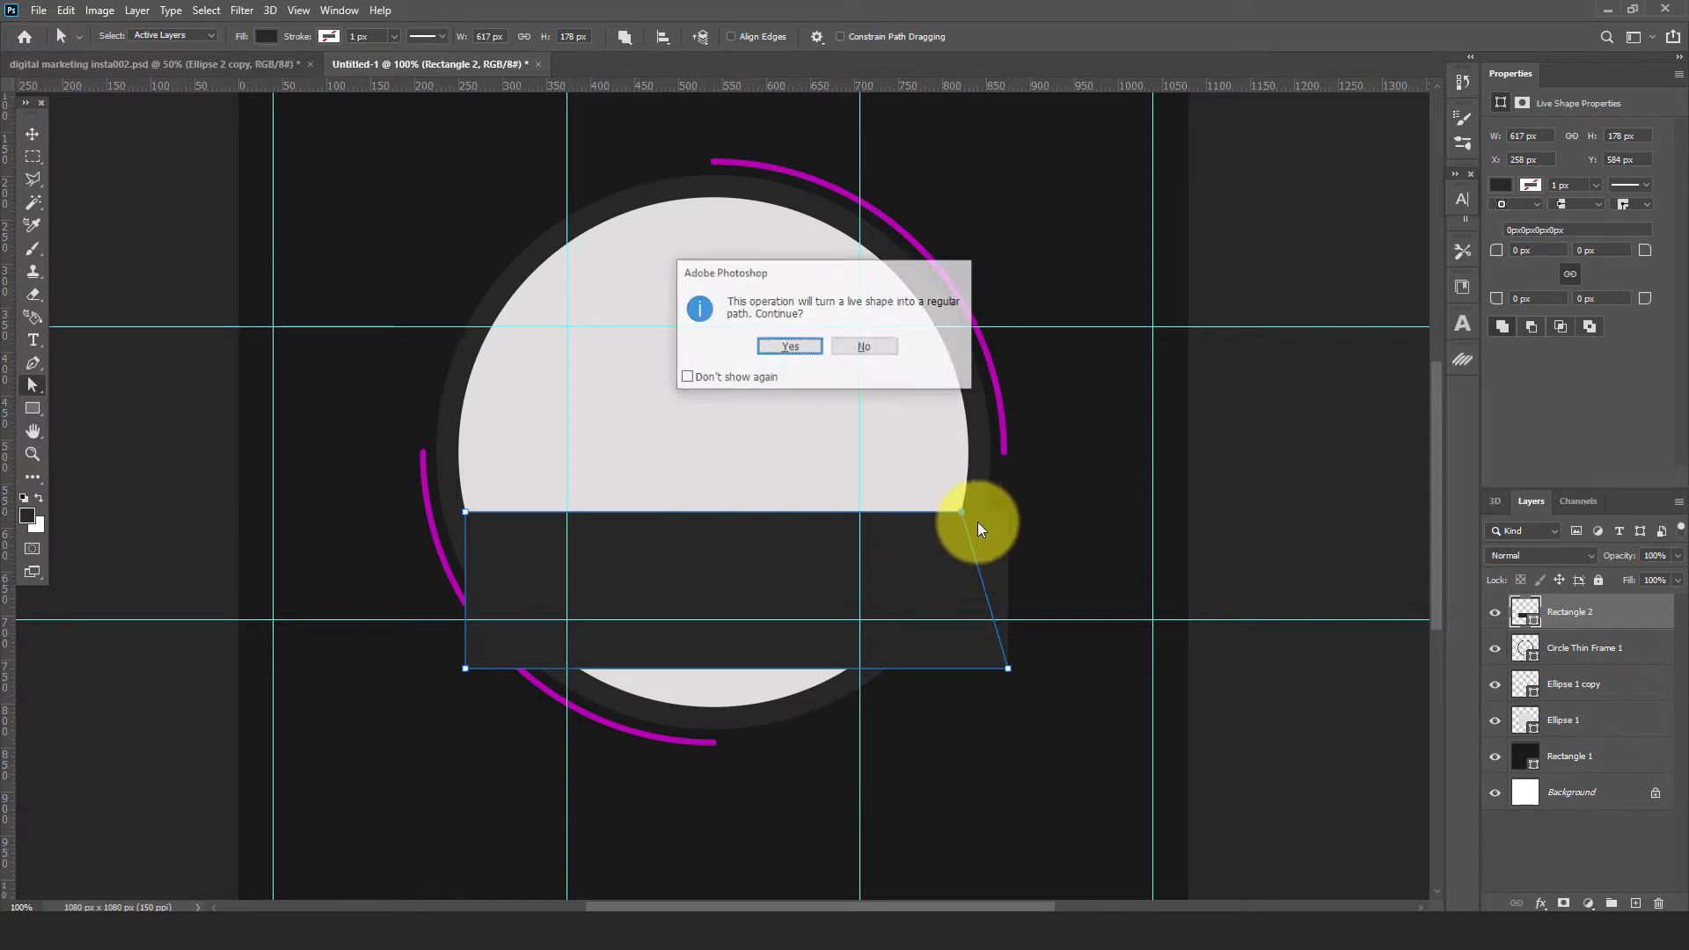
click(786, 350)
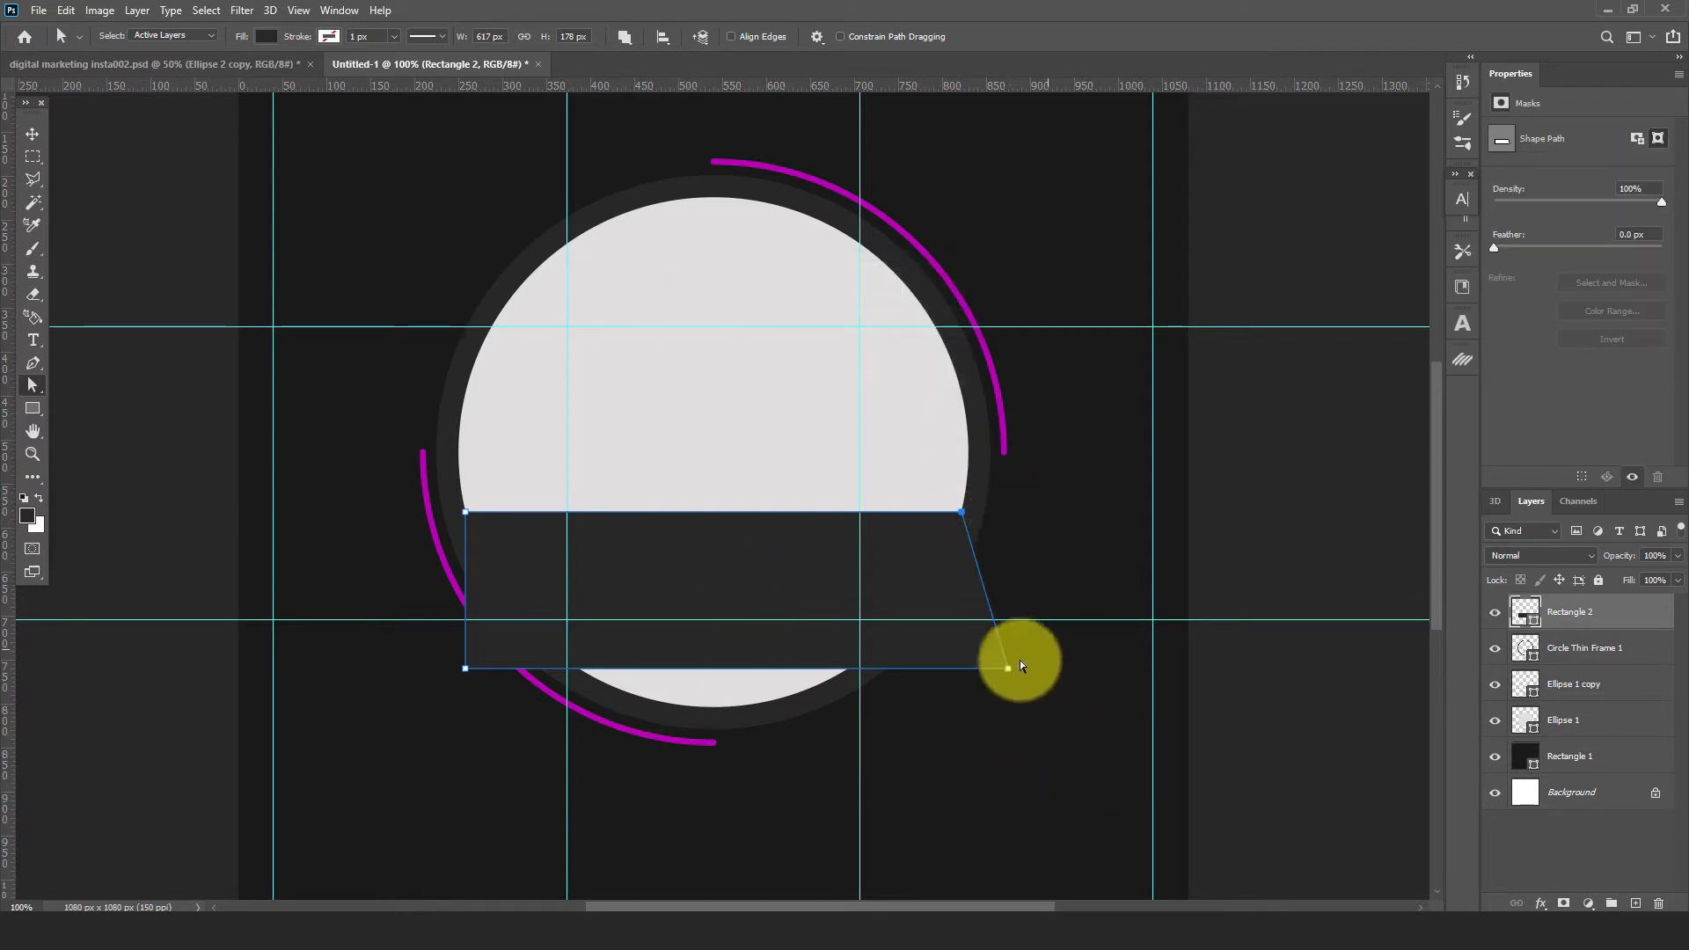
drag(1010, 678, 1020, 673)
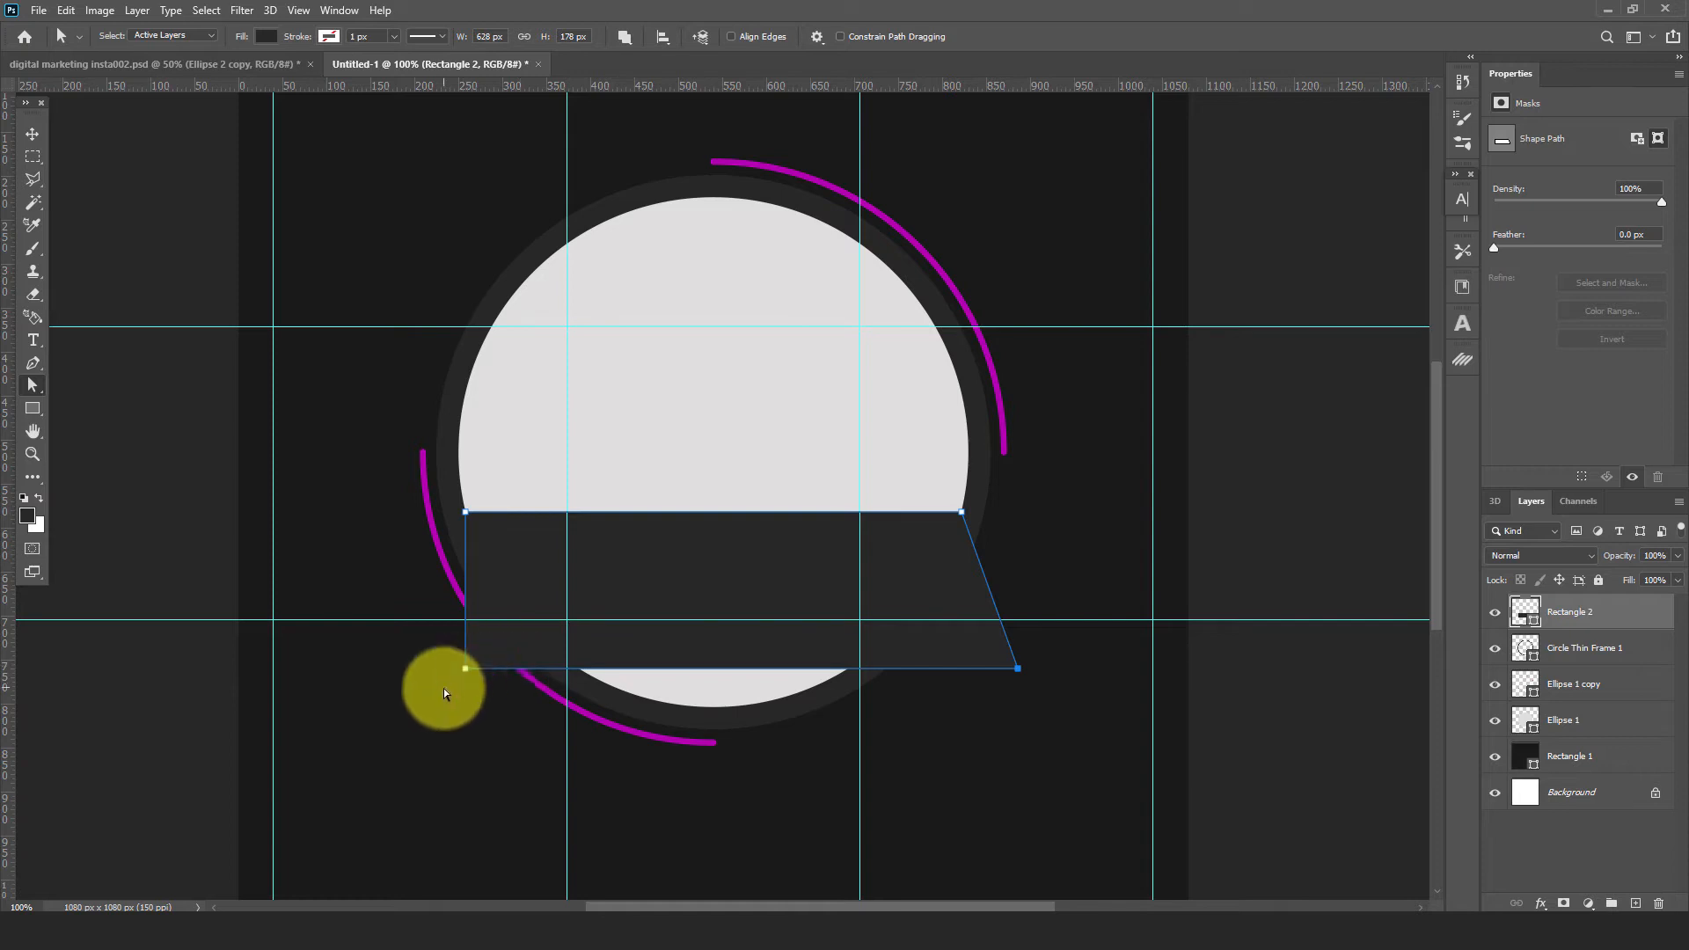
drag(437, 714, 550, 668)
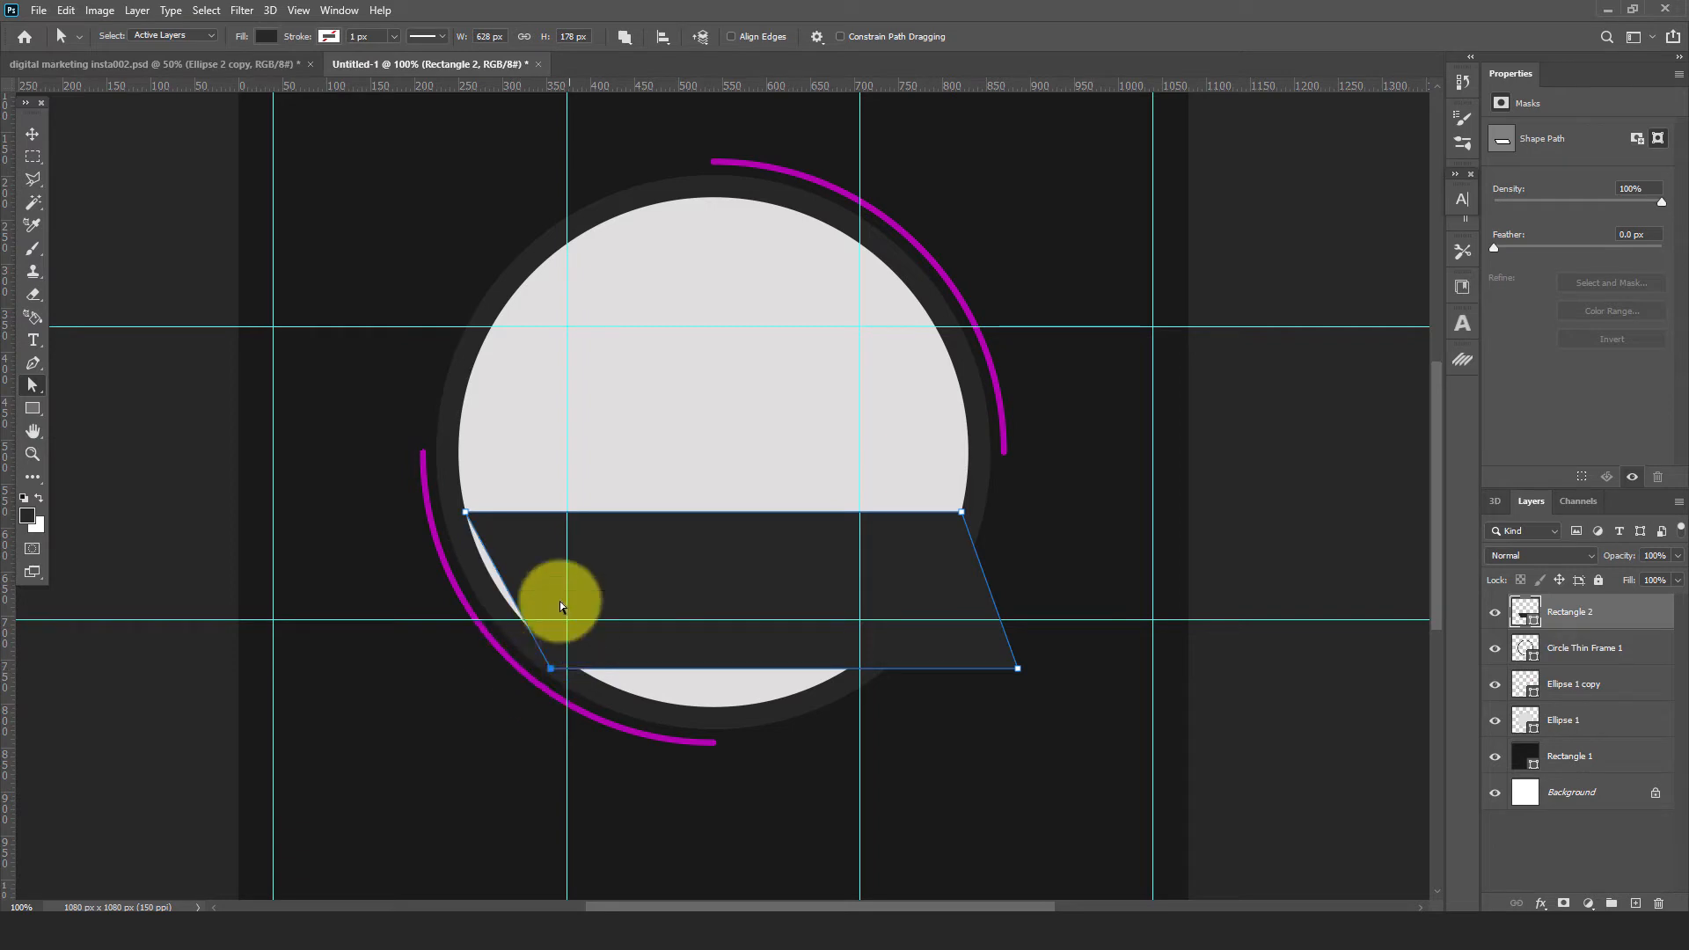
Add an anchor point midway along the banner's slanted left side and pull it outward so the edge curves over the circle's dark ring
key(ctrl+plus)
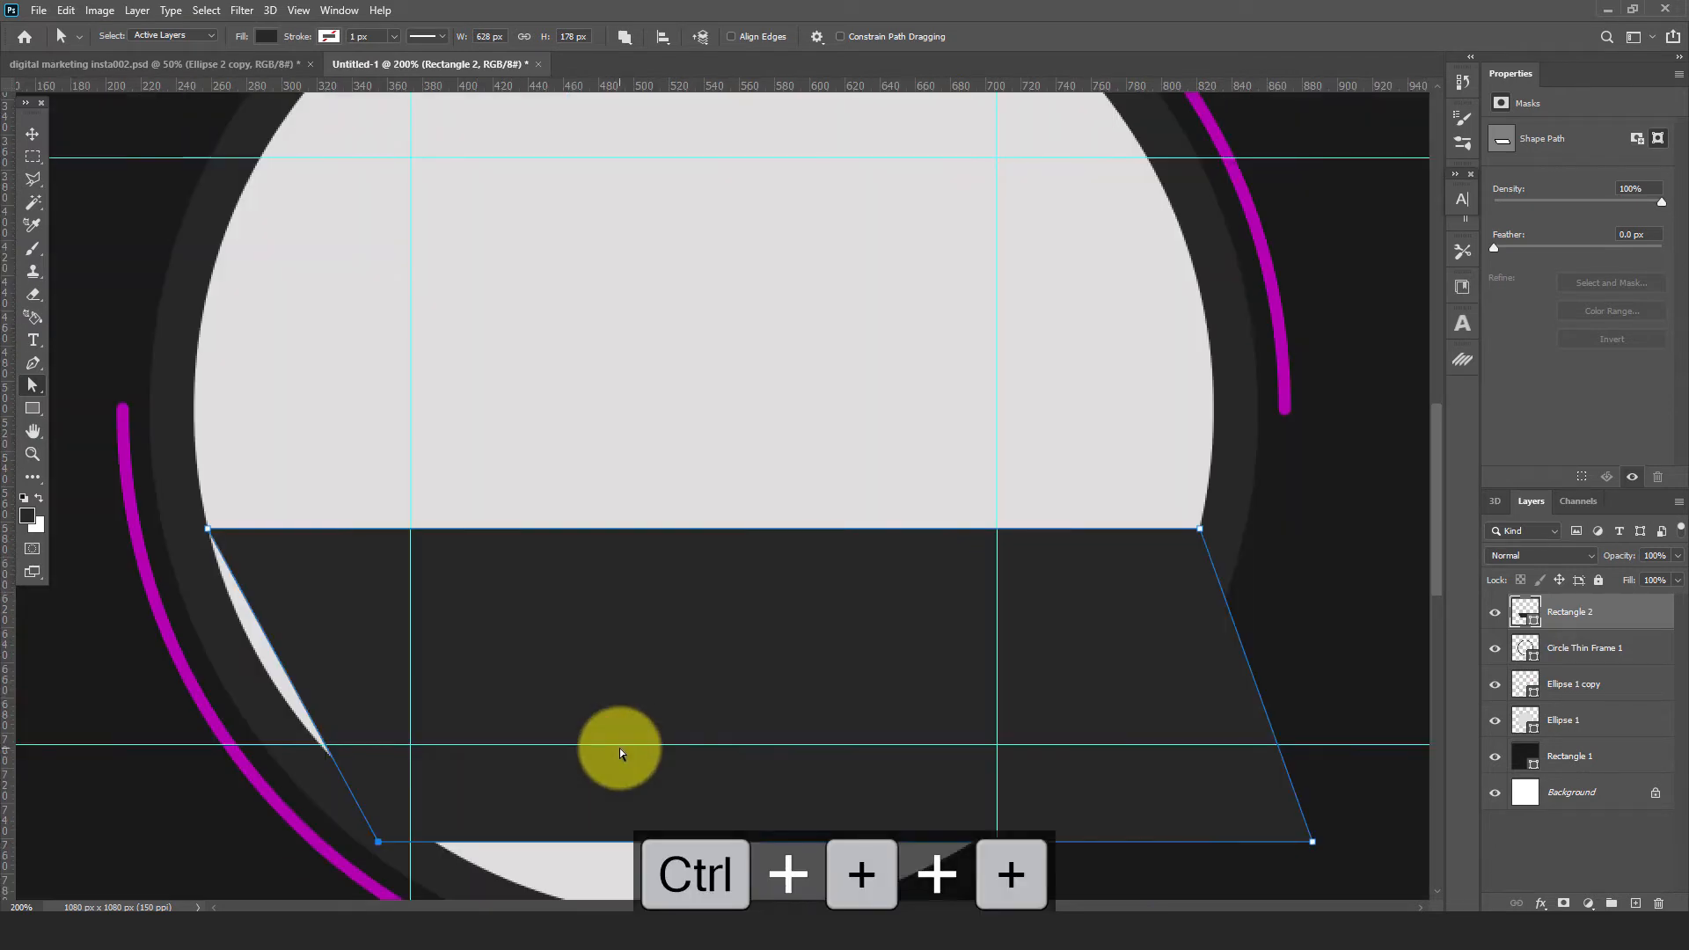
click(32, 364)
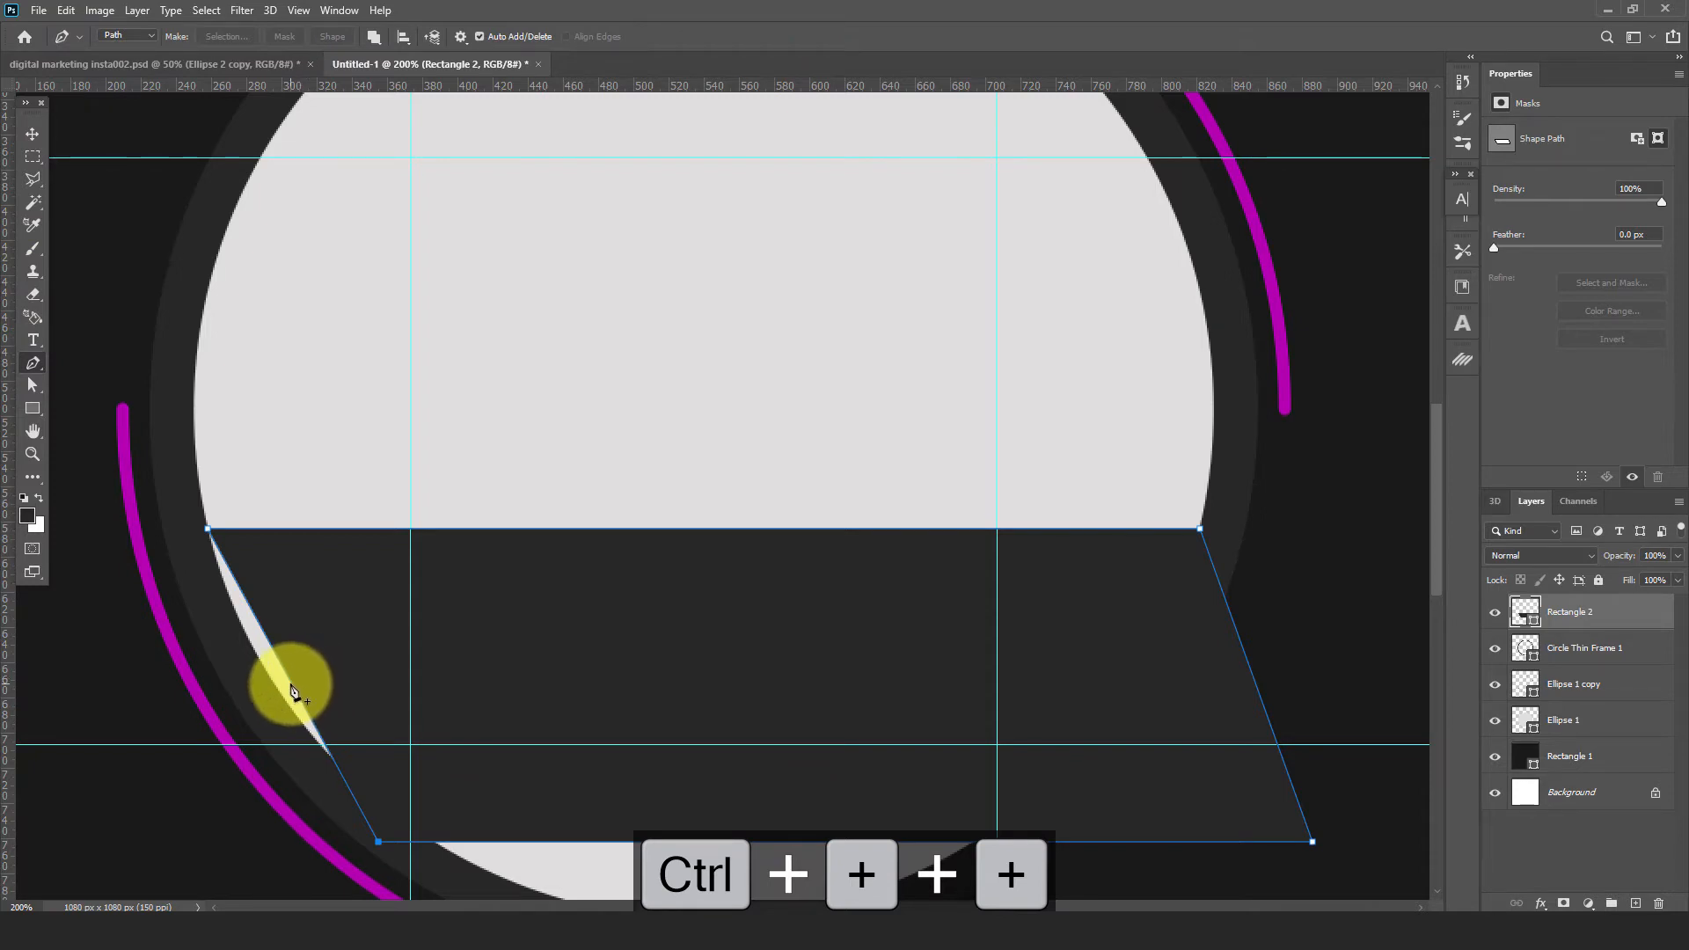
click(291, 683)
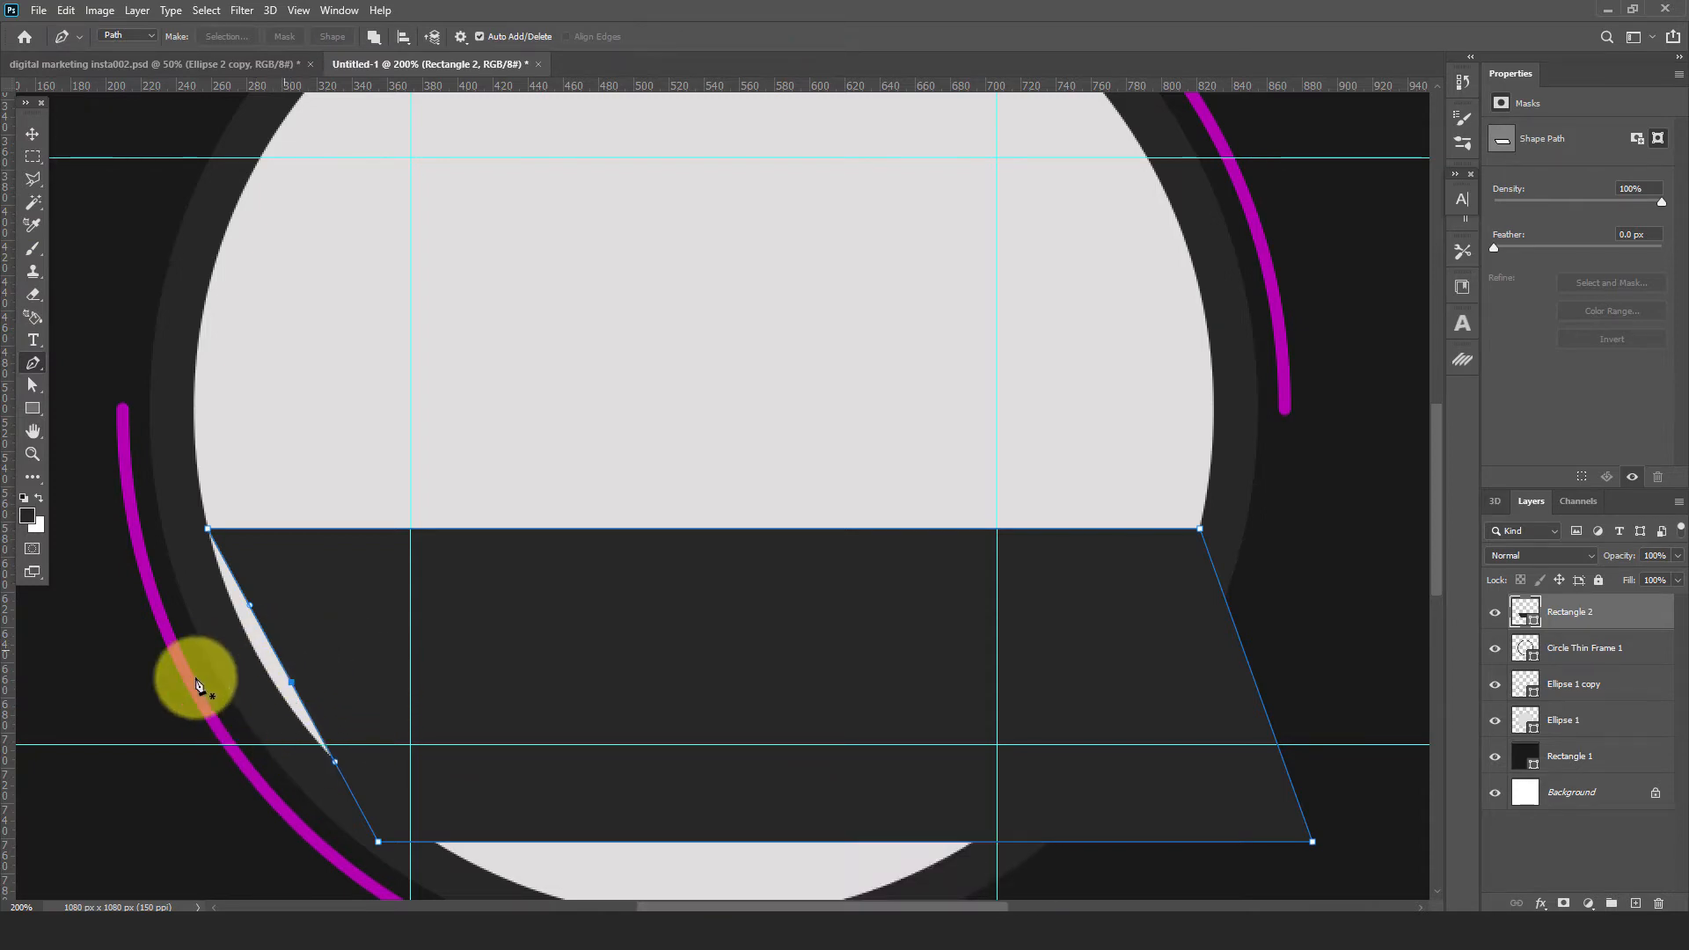
click(30, 384)
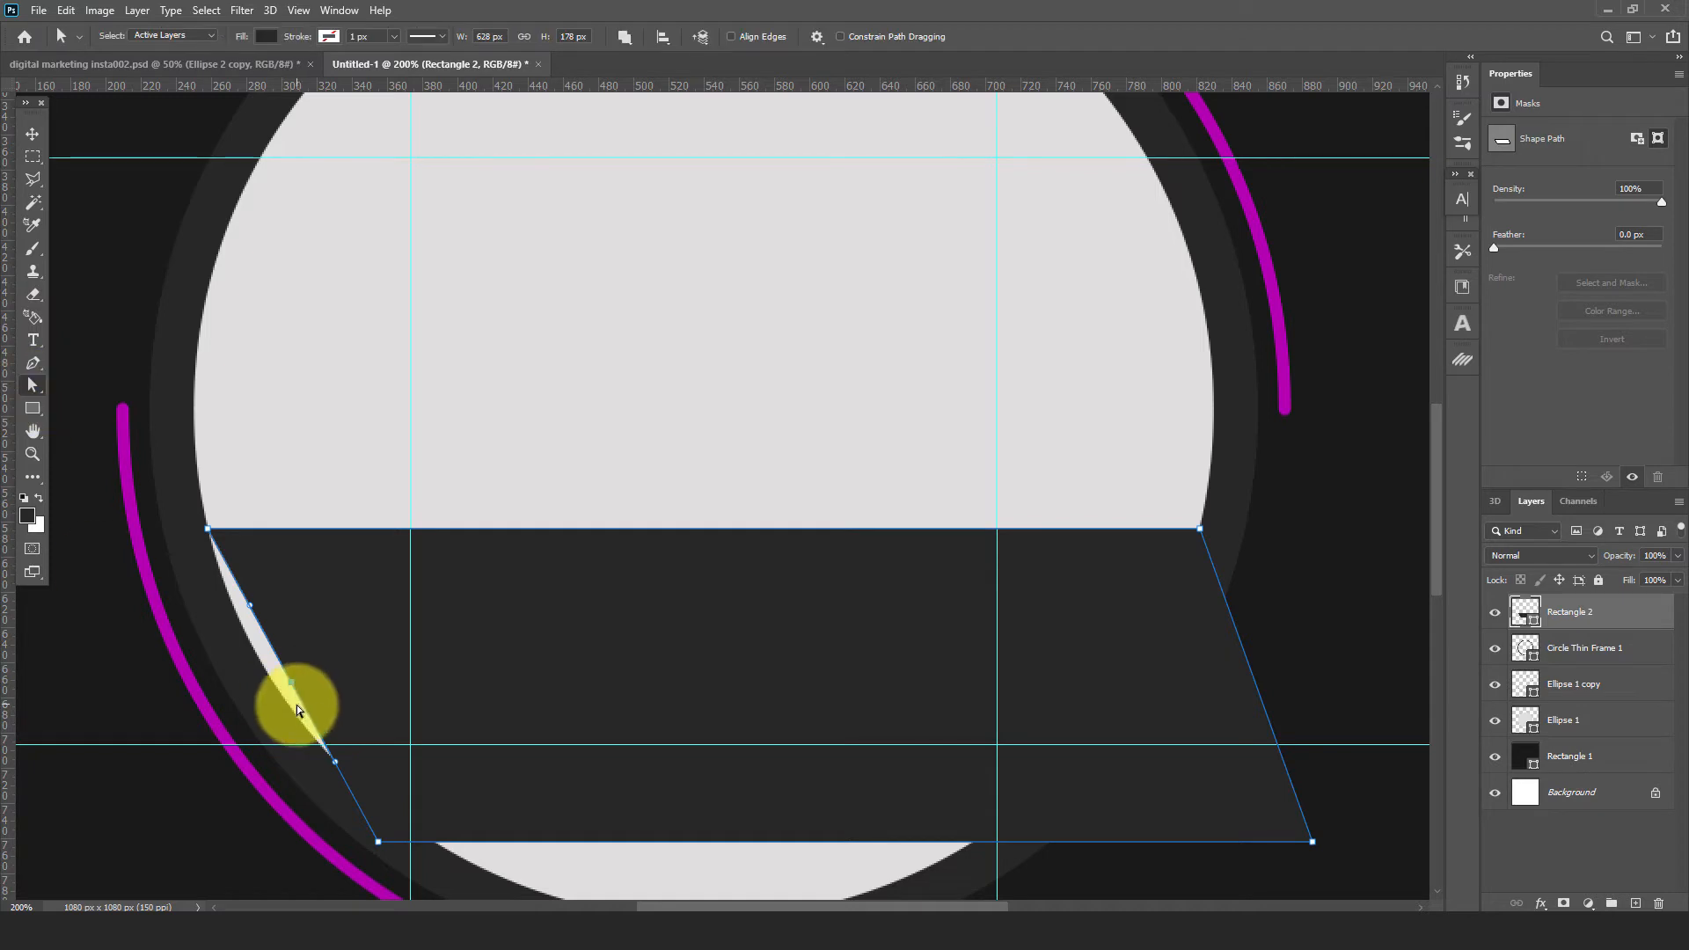
drag(289, 683, 251, 688)
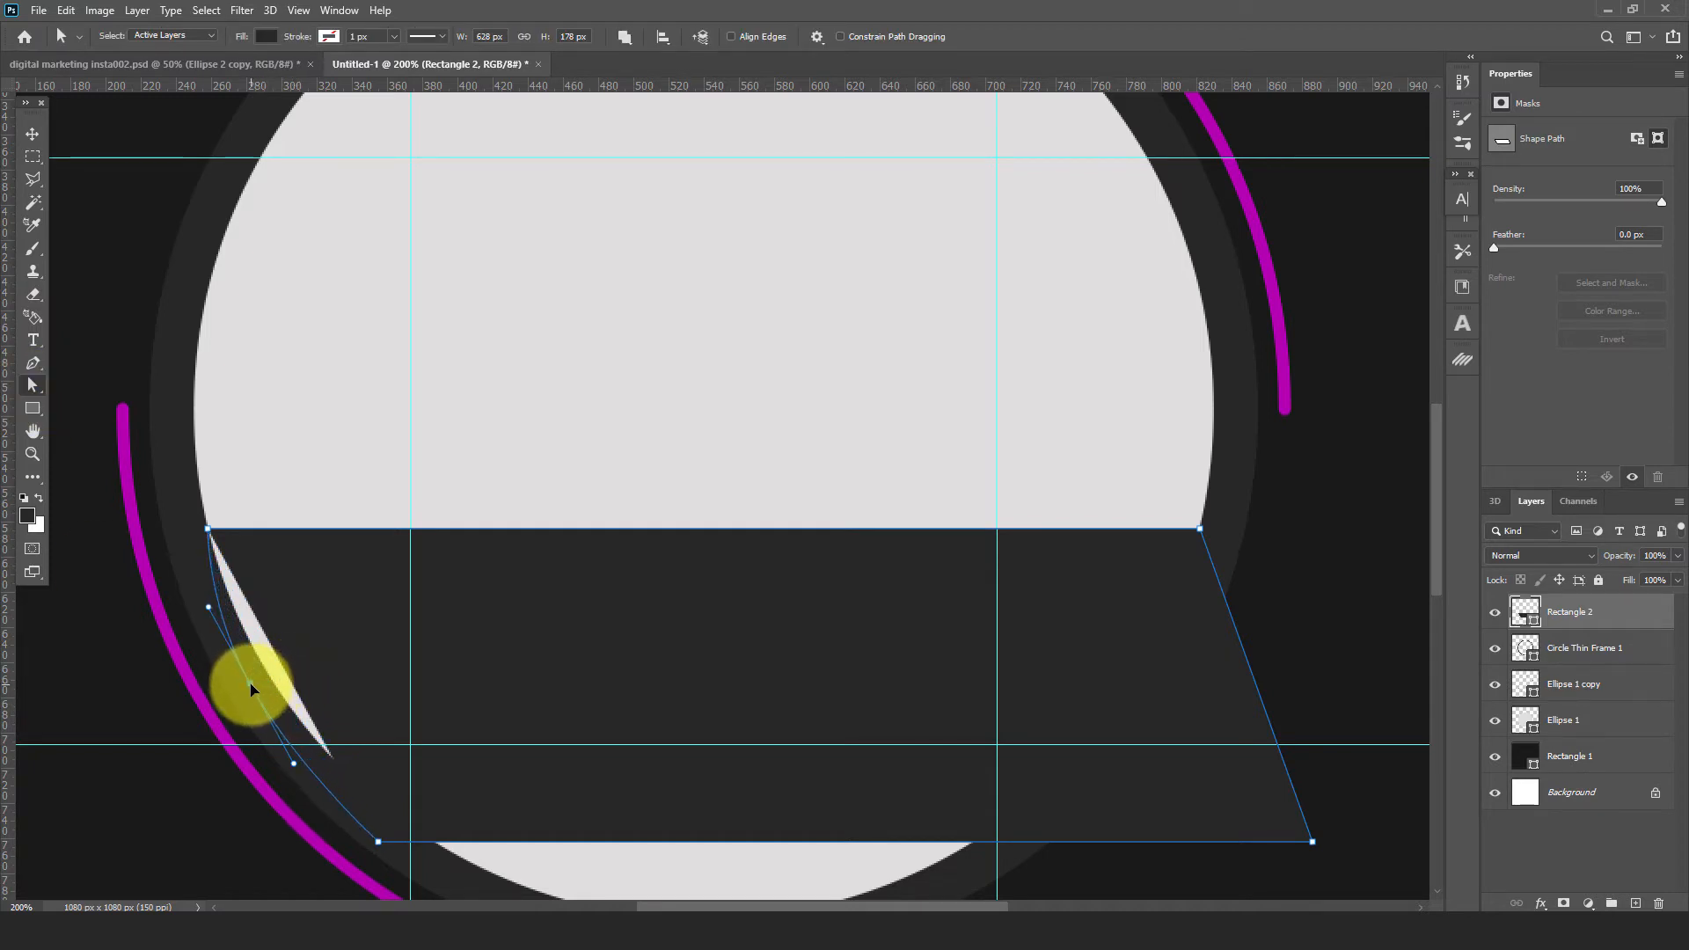
click(32, 134)
key(ctrl+minus)
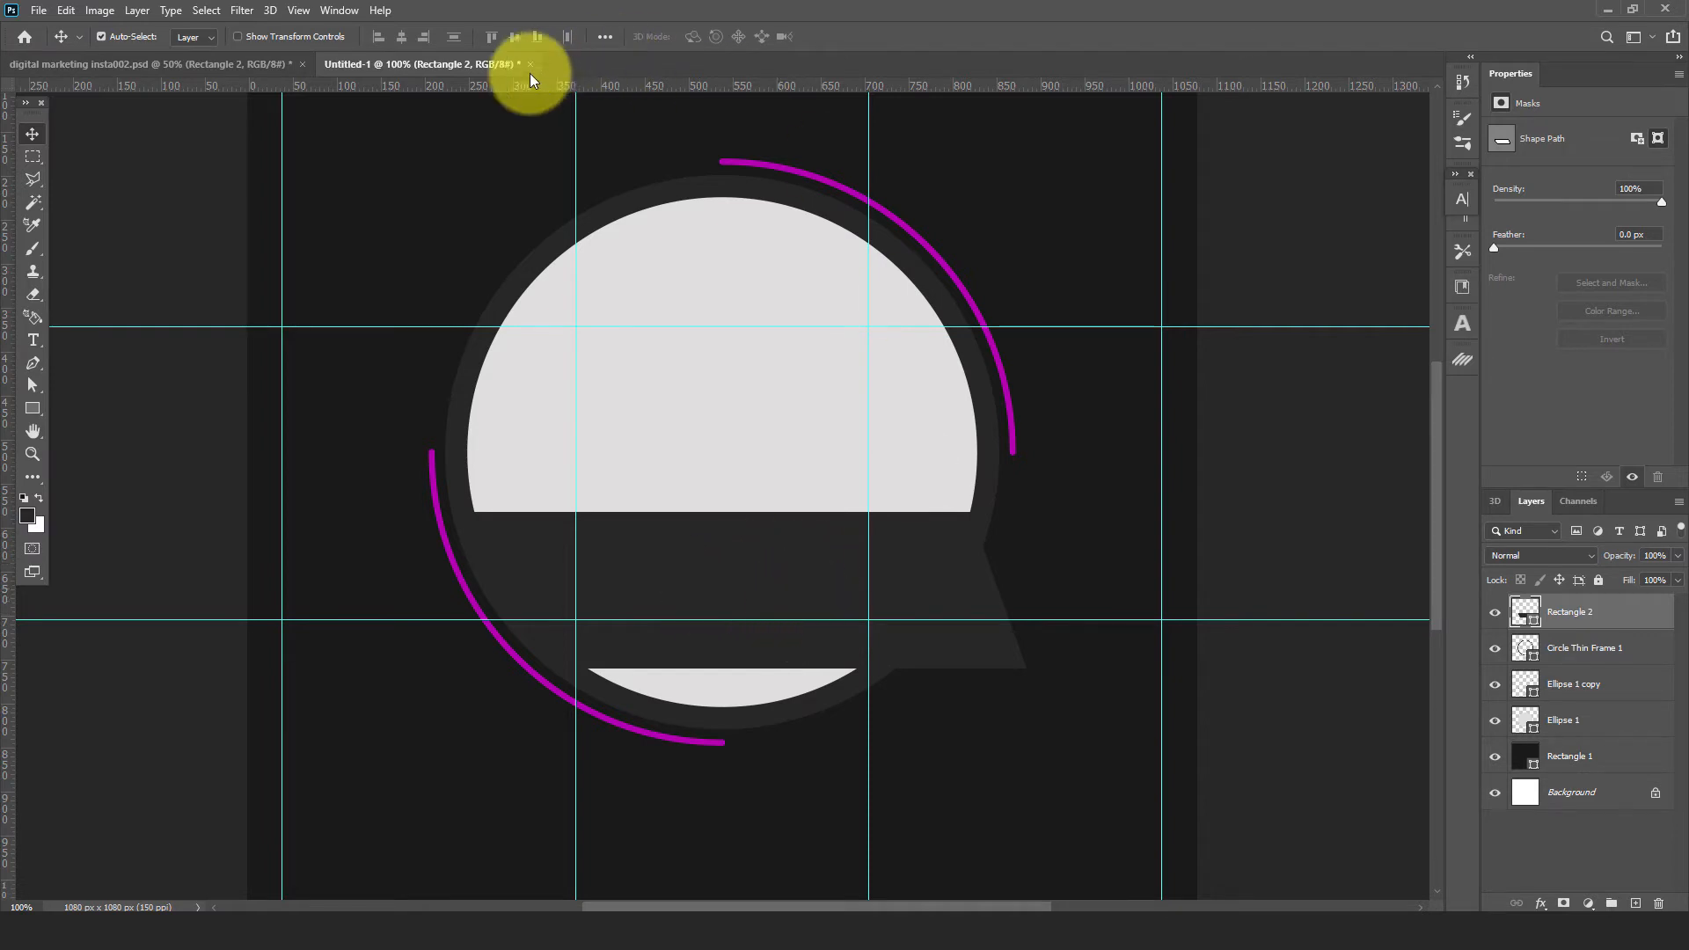
Float the new document beside the reference design and add a Gradient Overlay to the banner shape
drag(449, 67, 454, 139)
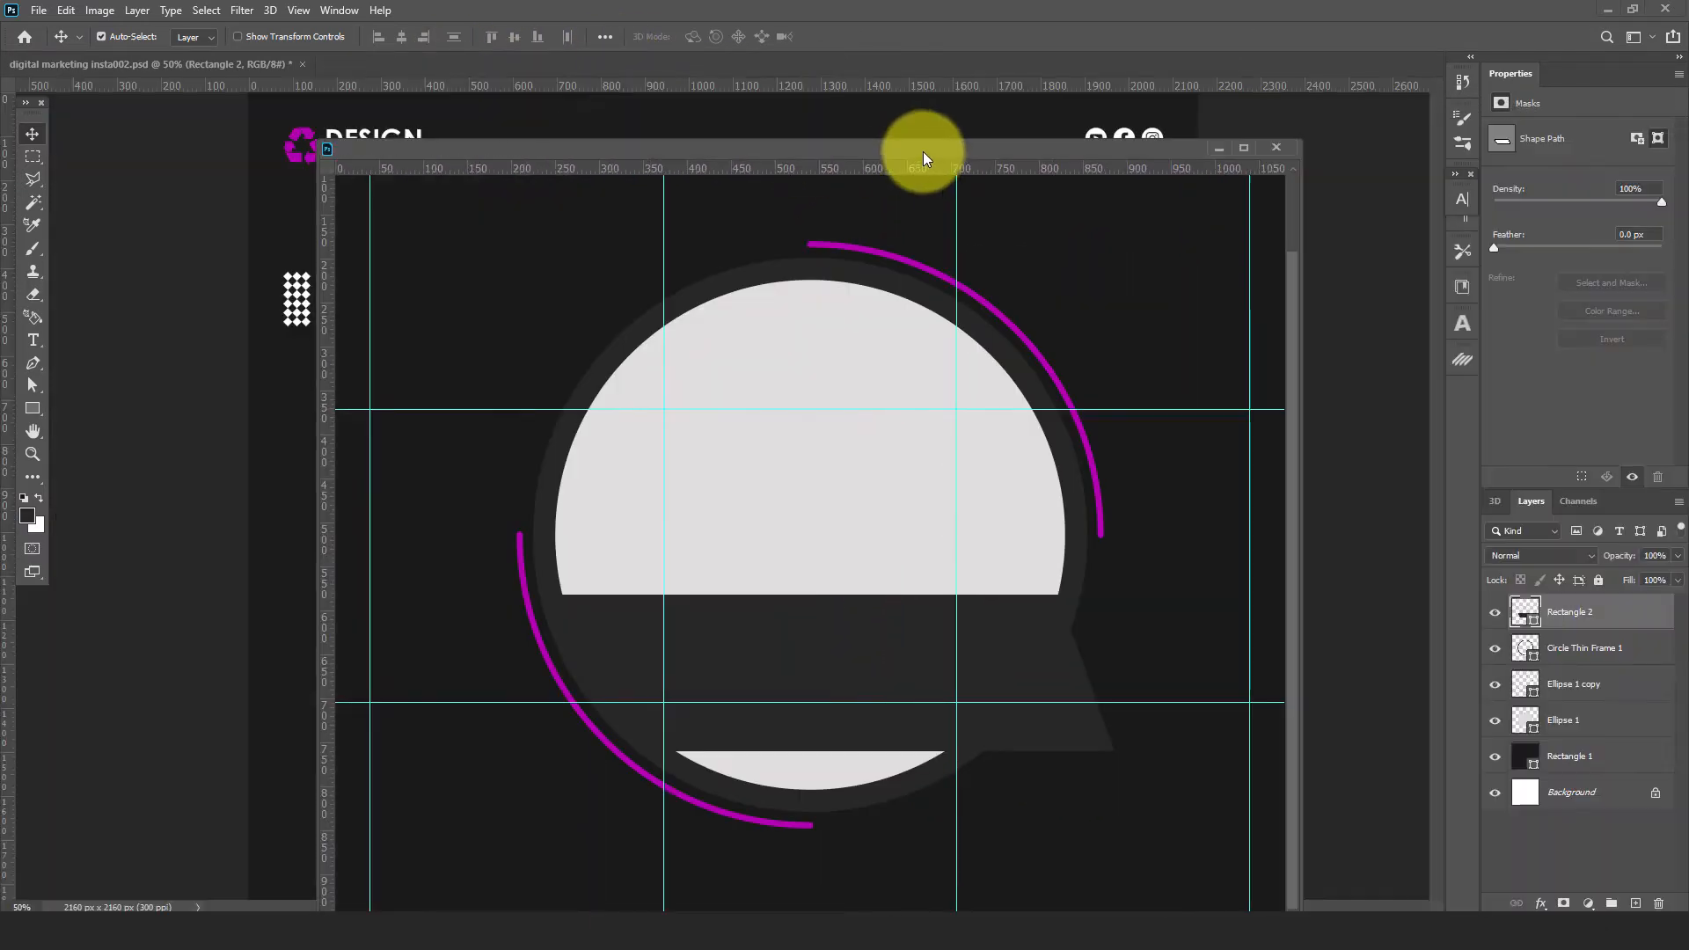
drag(926, 153, 516, 118)
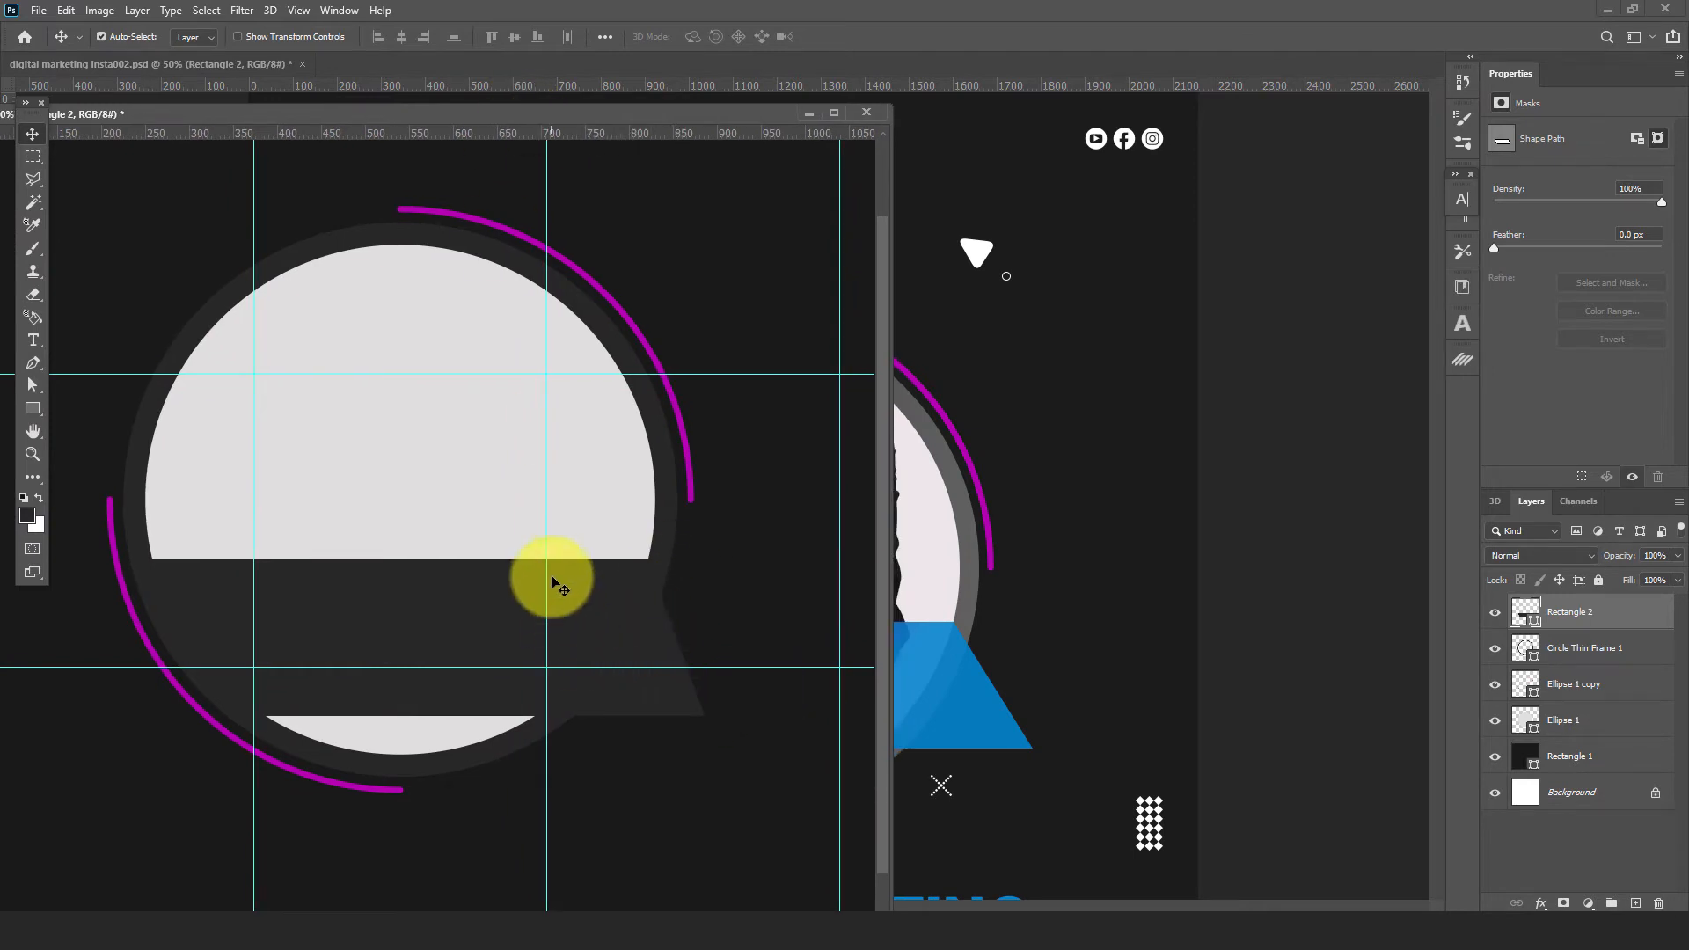
click(1539, 904)
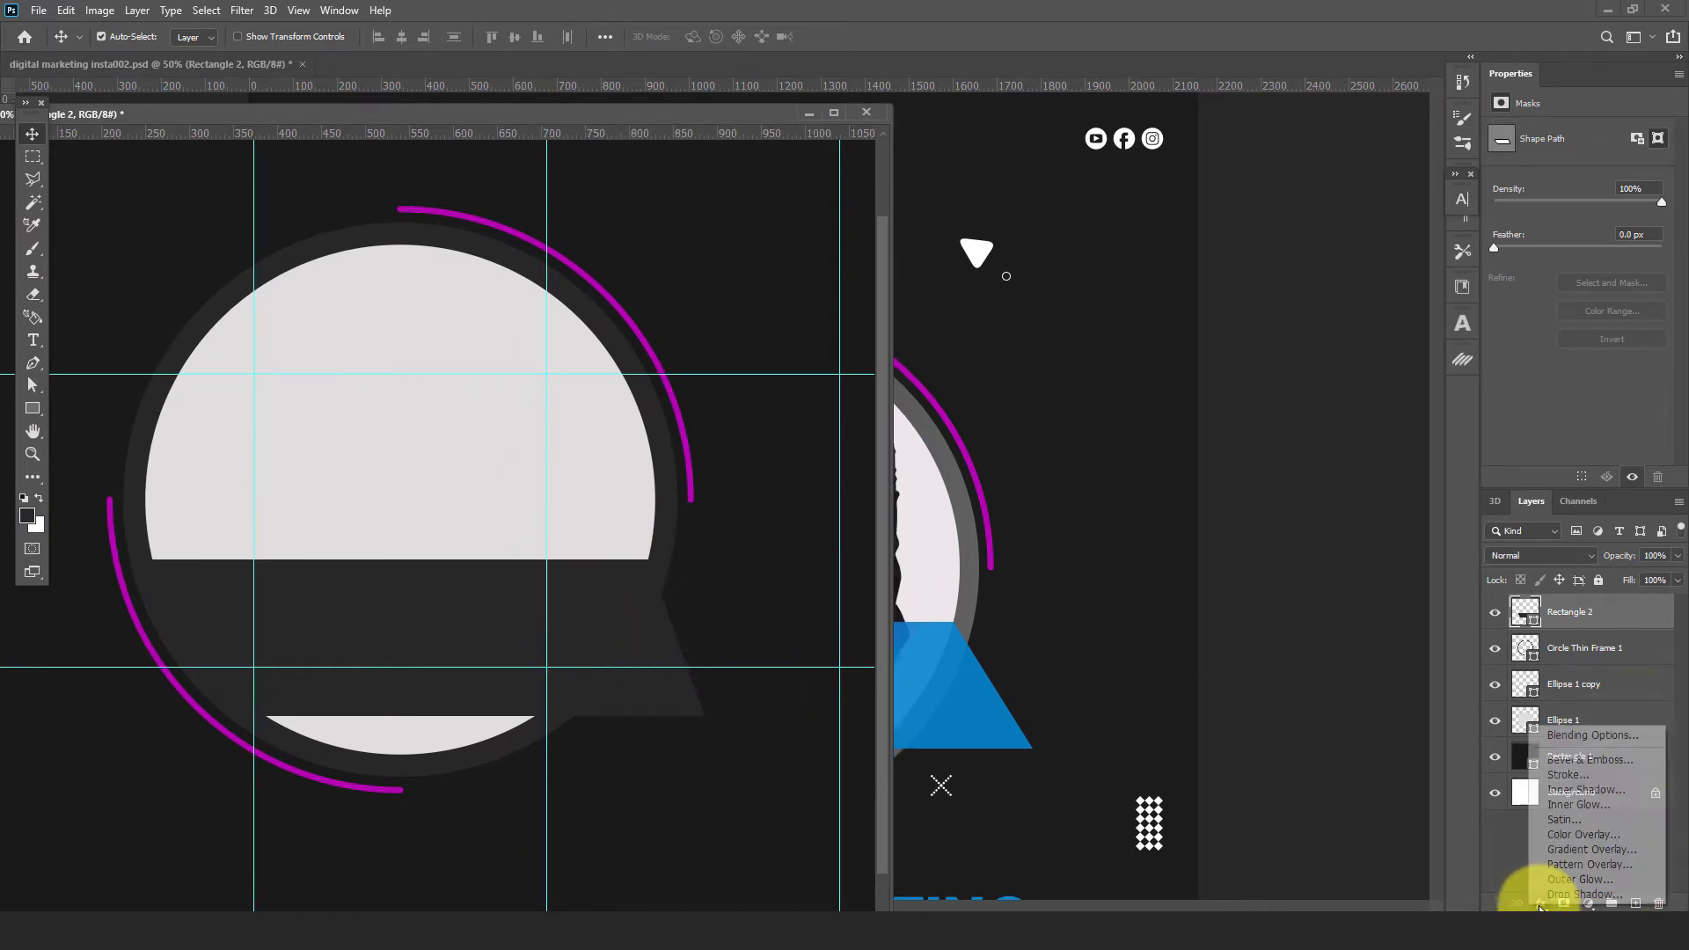
click(1573, 852)
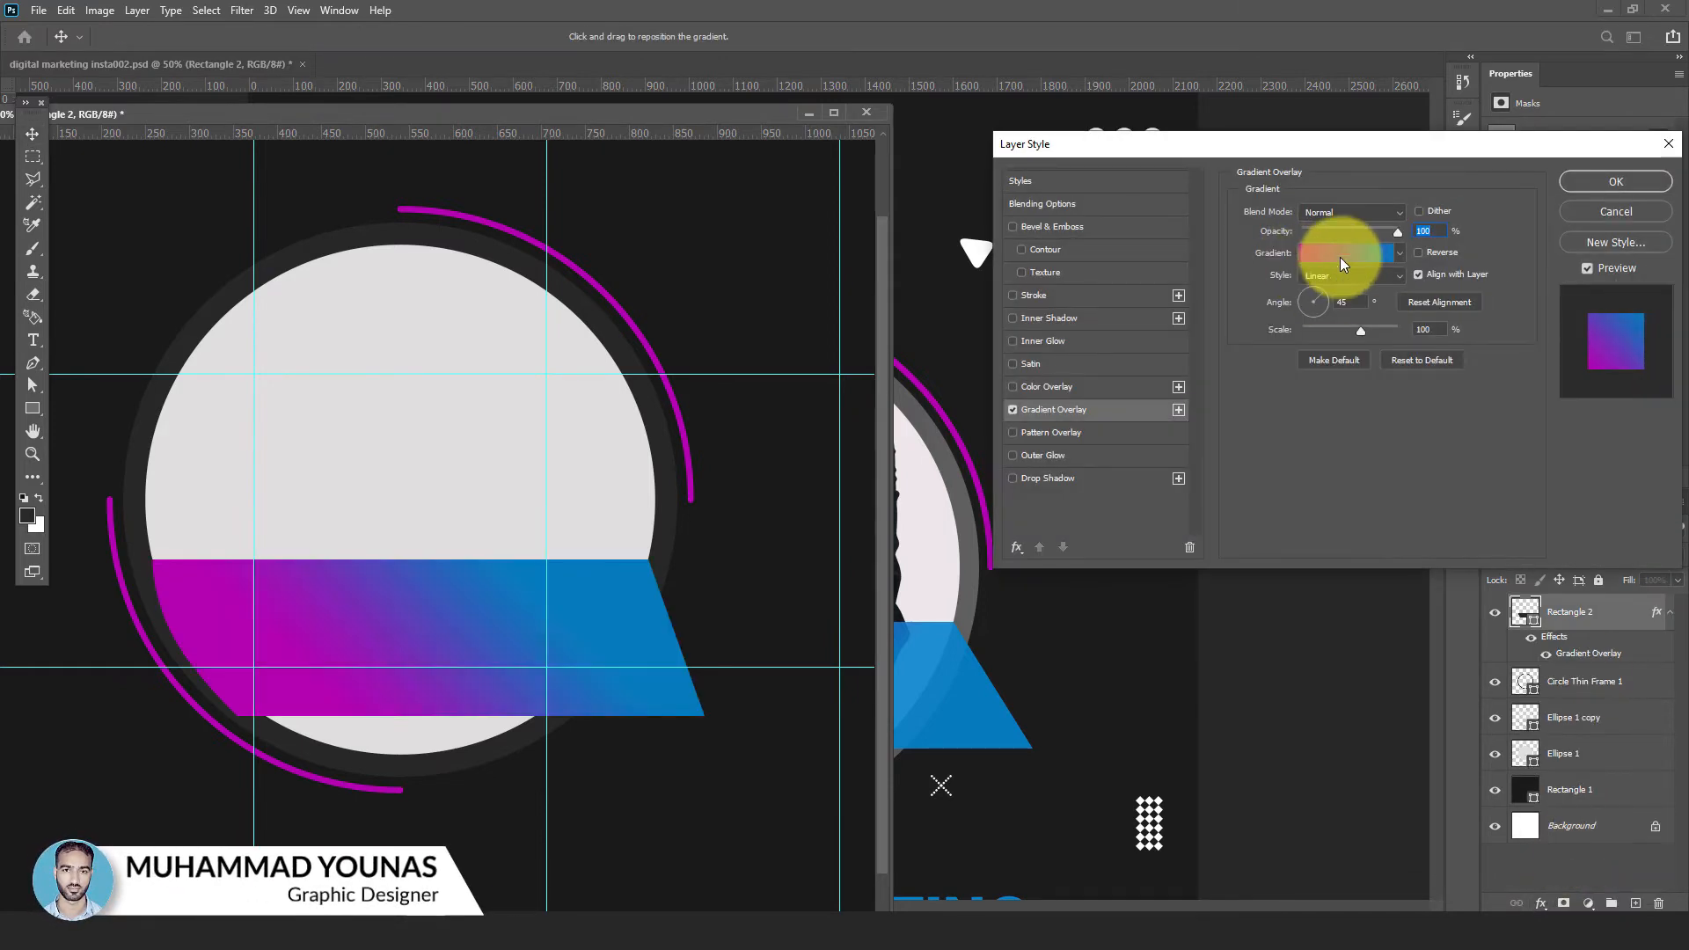
Define the banner's gradient with #b302b2 at the start stop and #077bbc at the end stop
click(1344, 255)
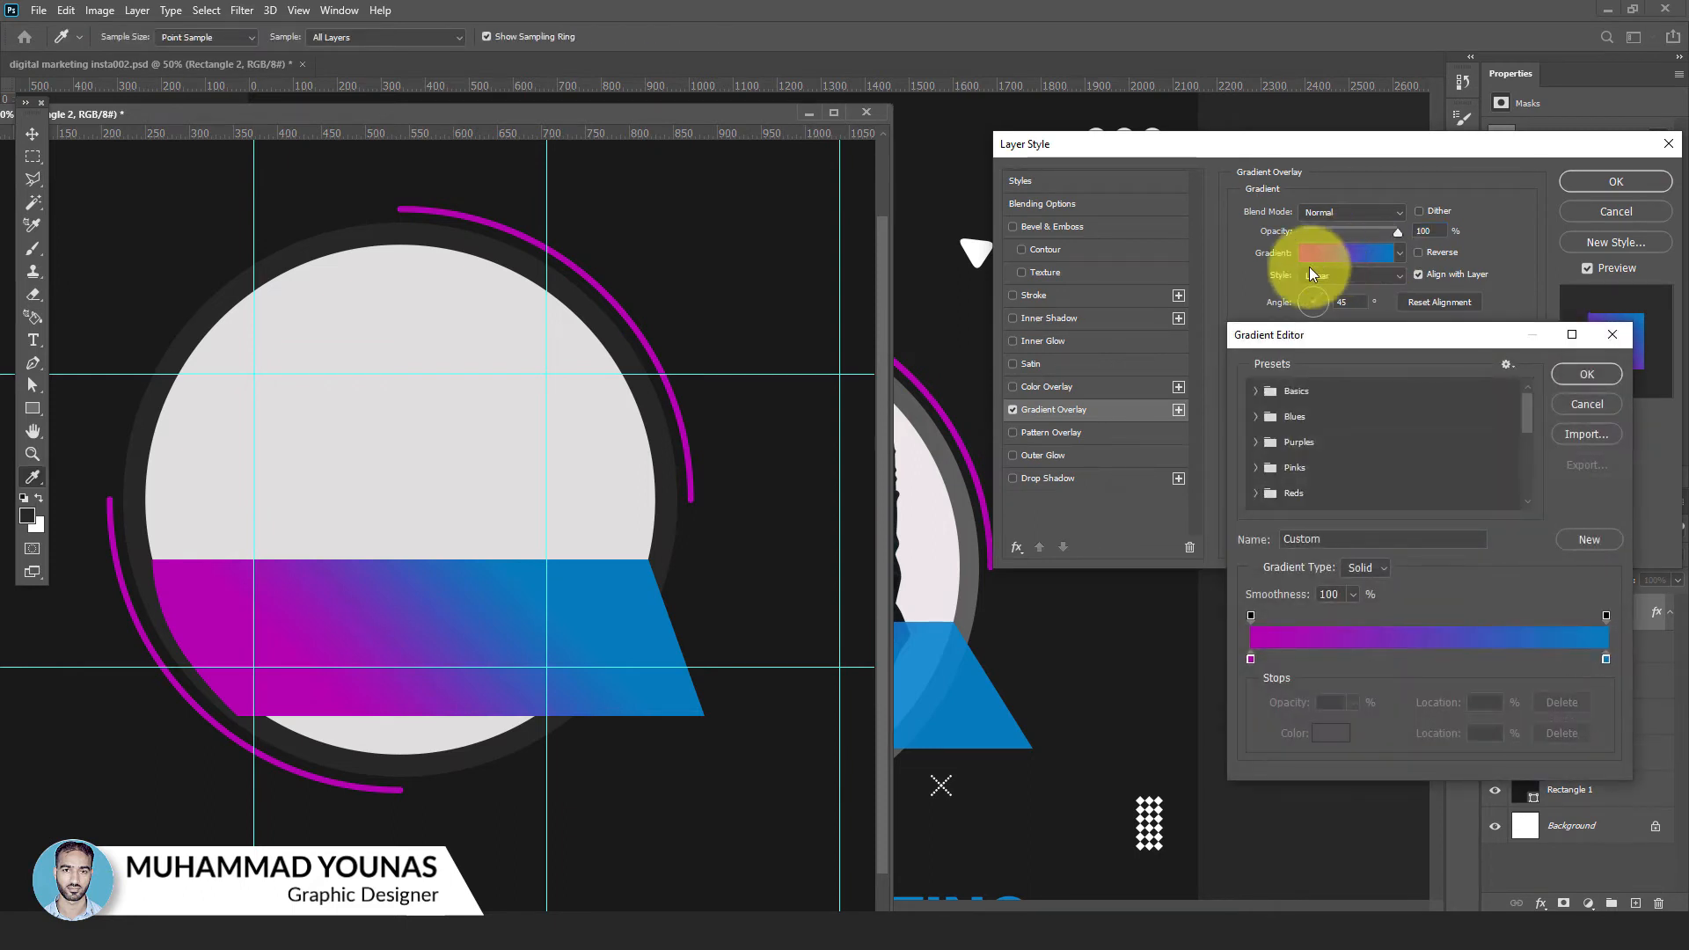
click(1250, 660)
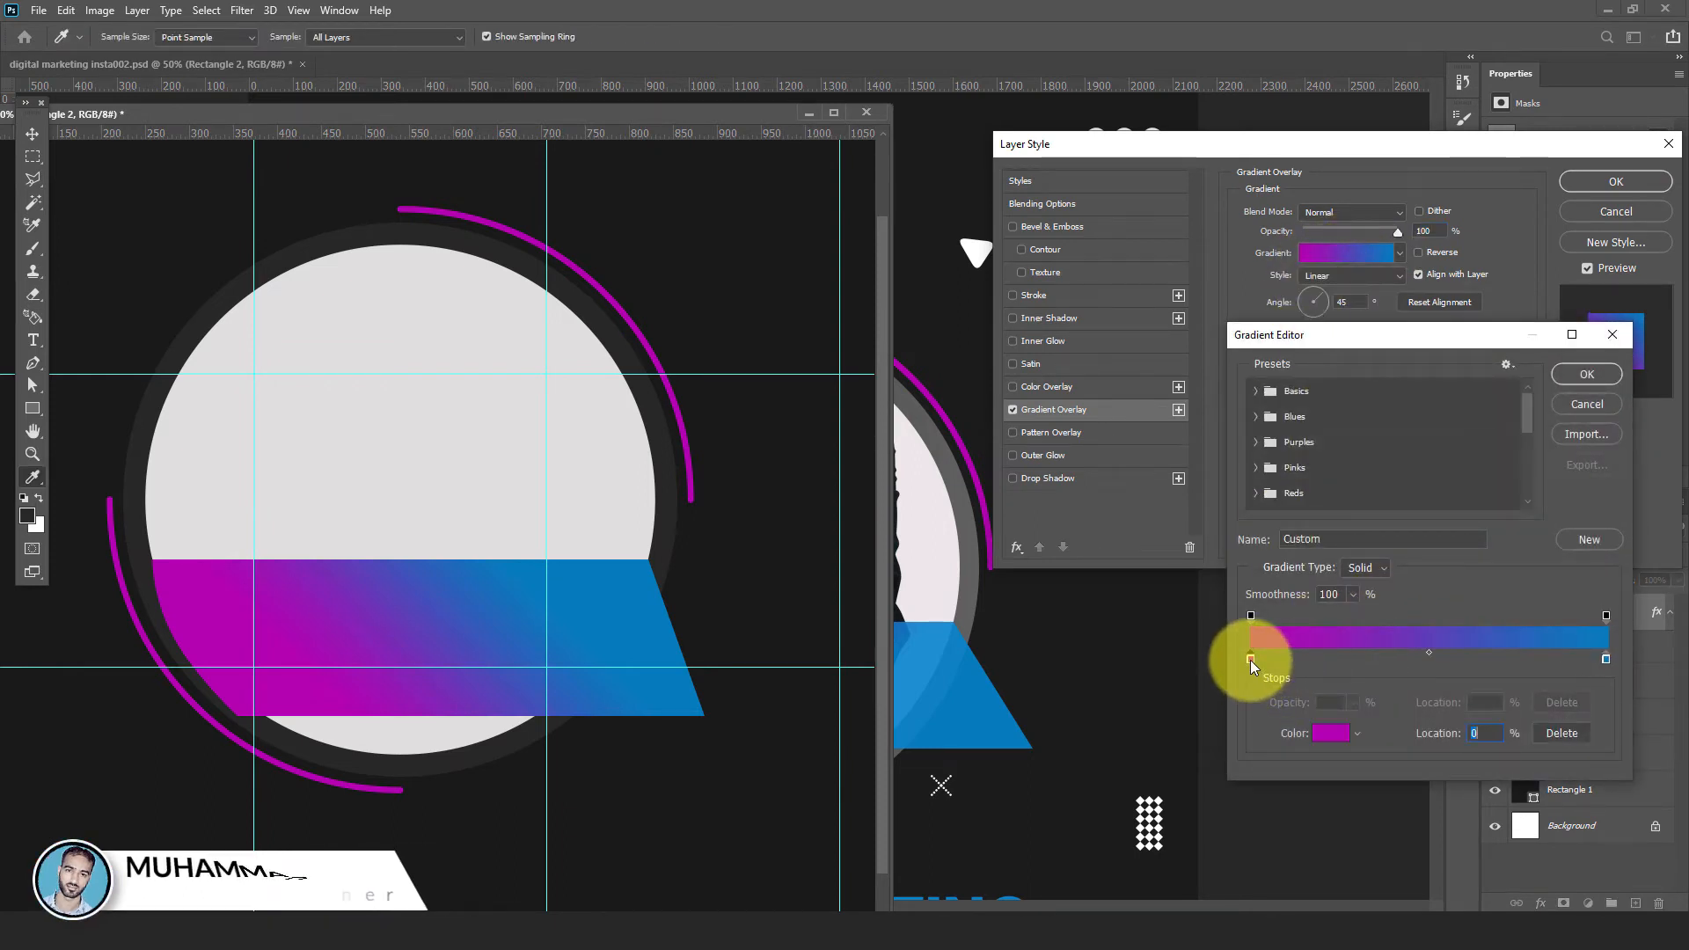
click(1331, 737)
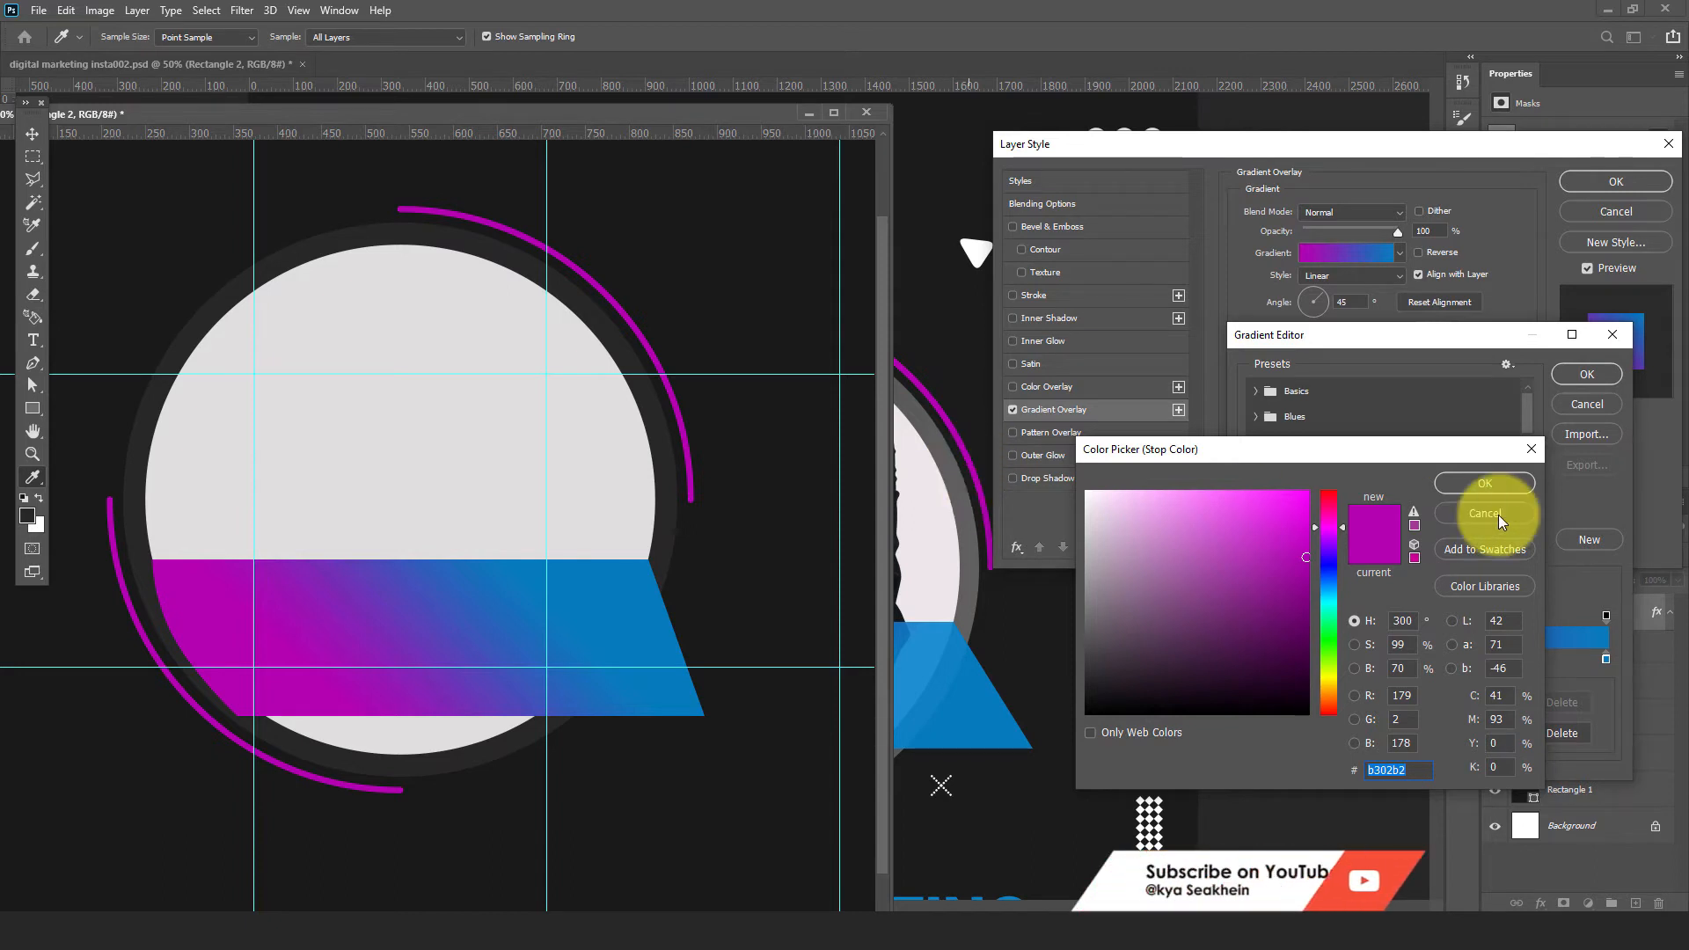
click(1486, 484)
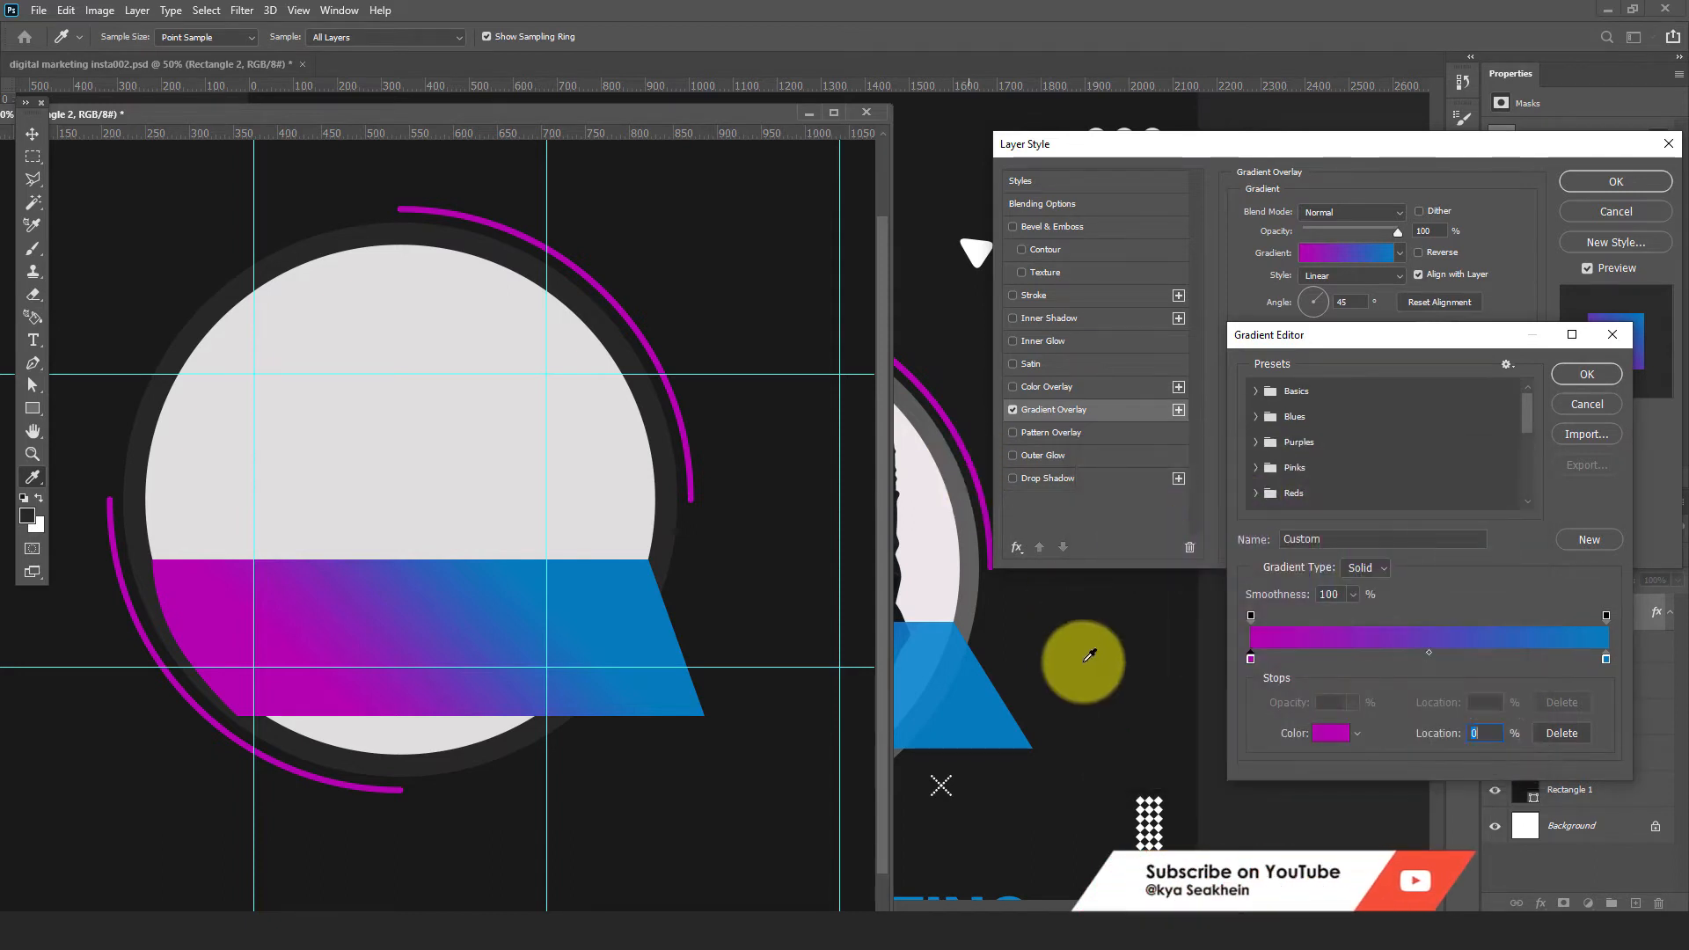
click(1607, 658)
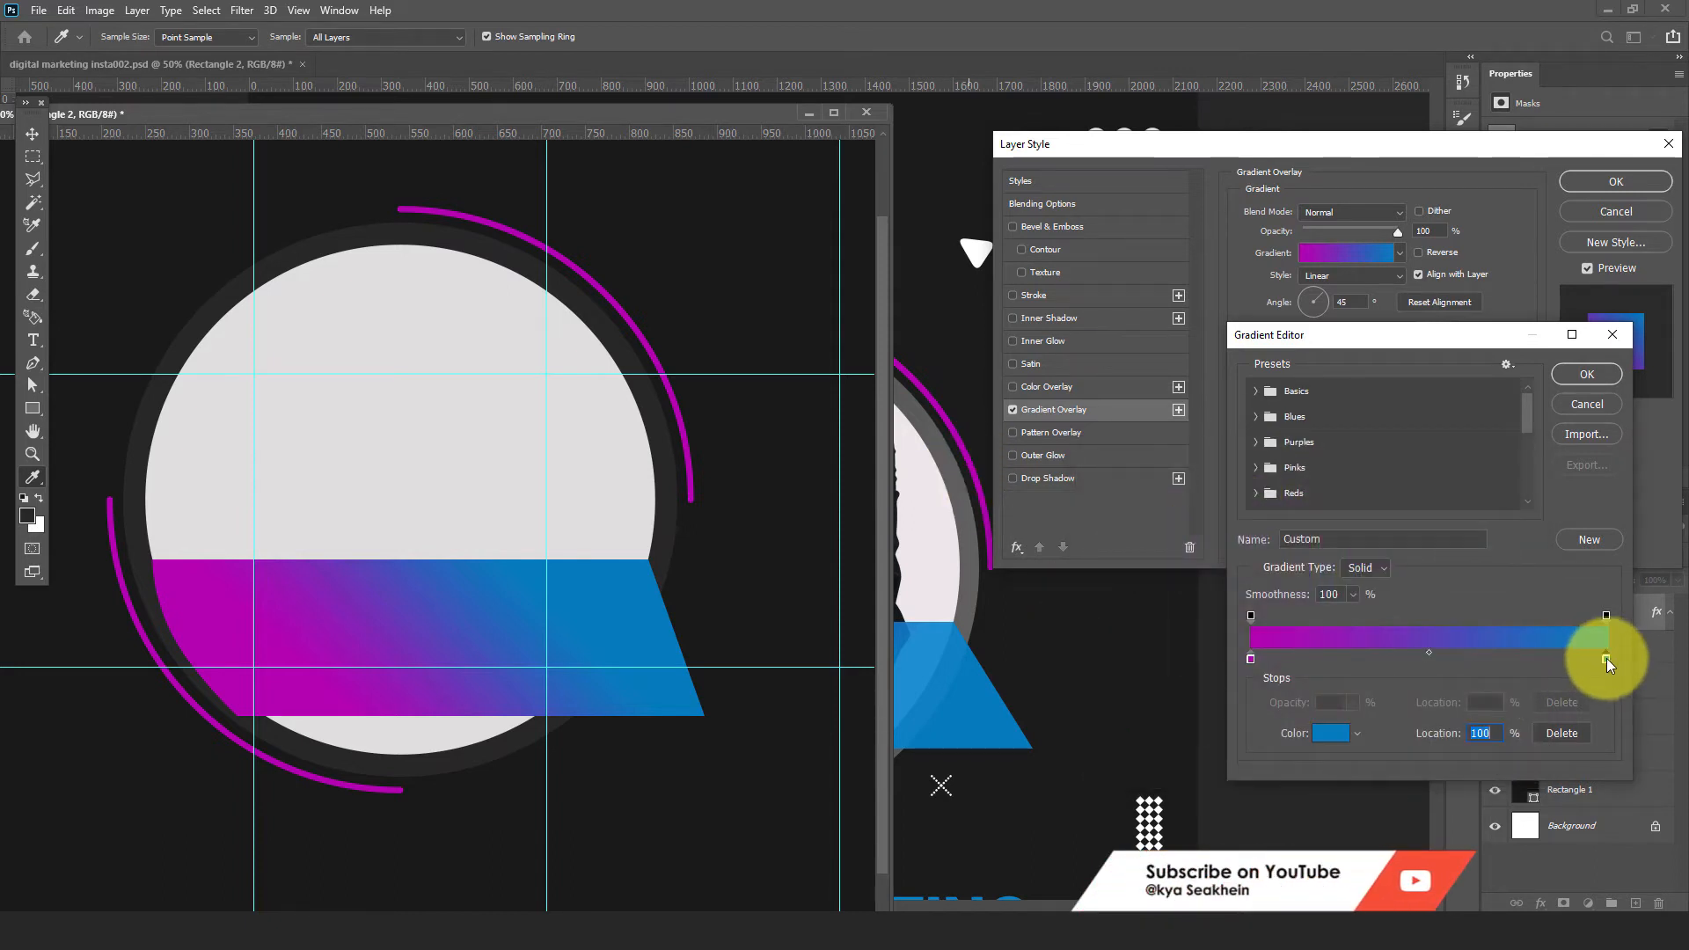
click(1334, 737)
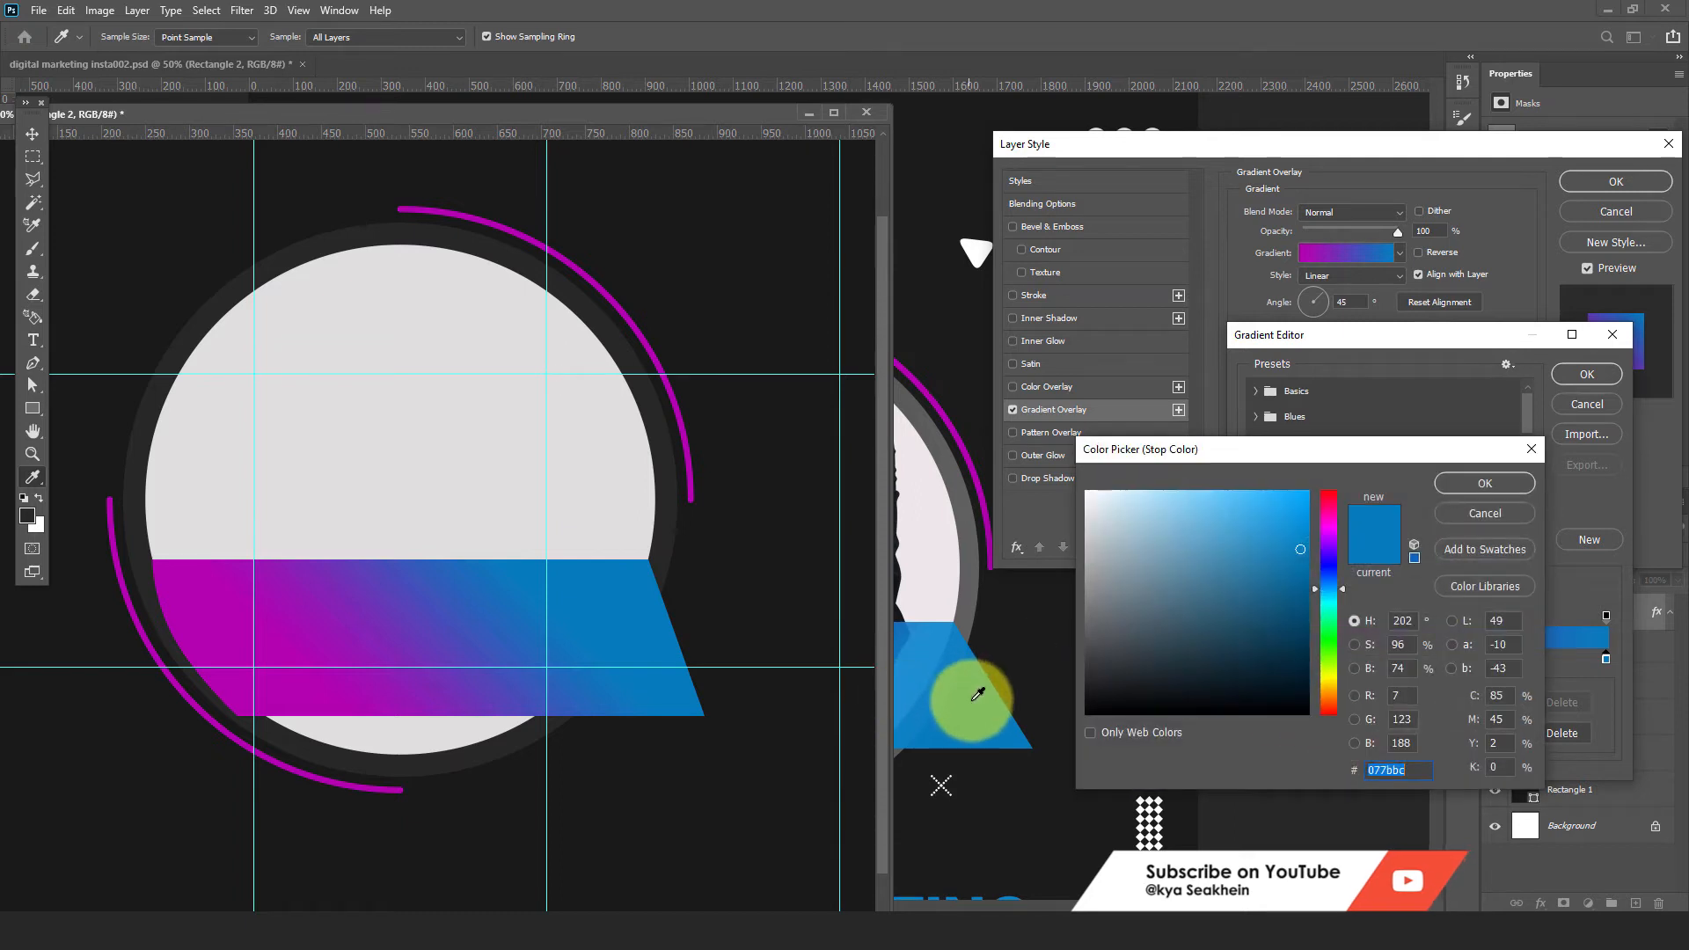
click(1484, 483)
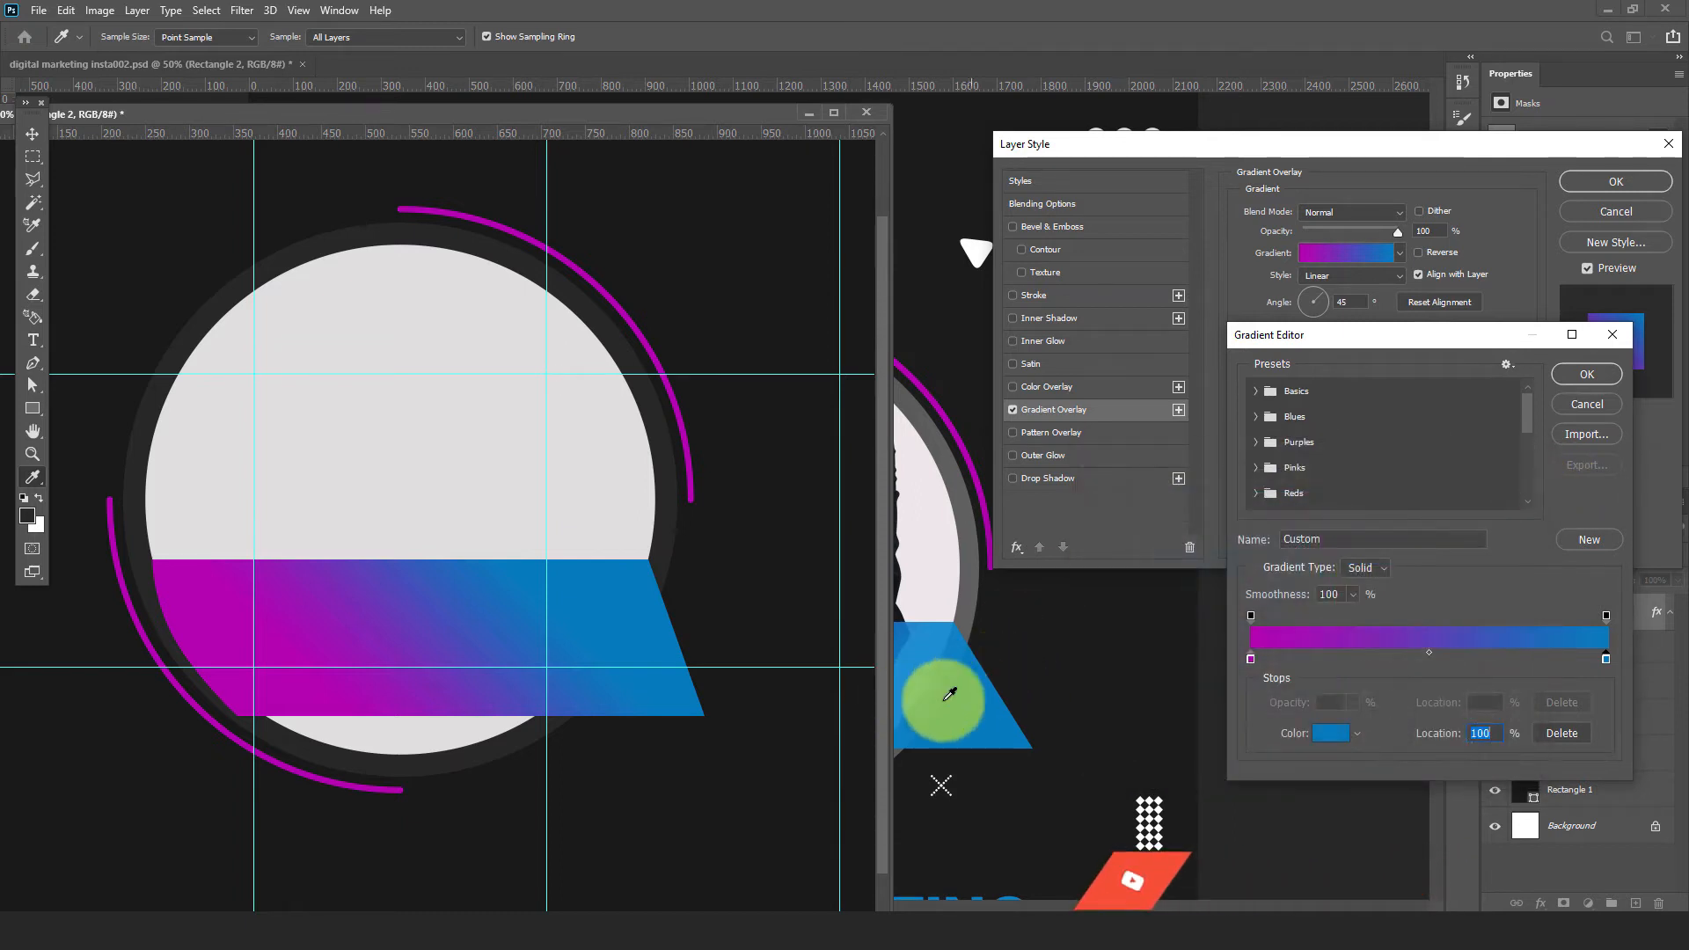
click(1588, 374)
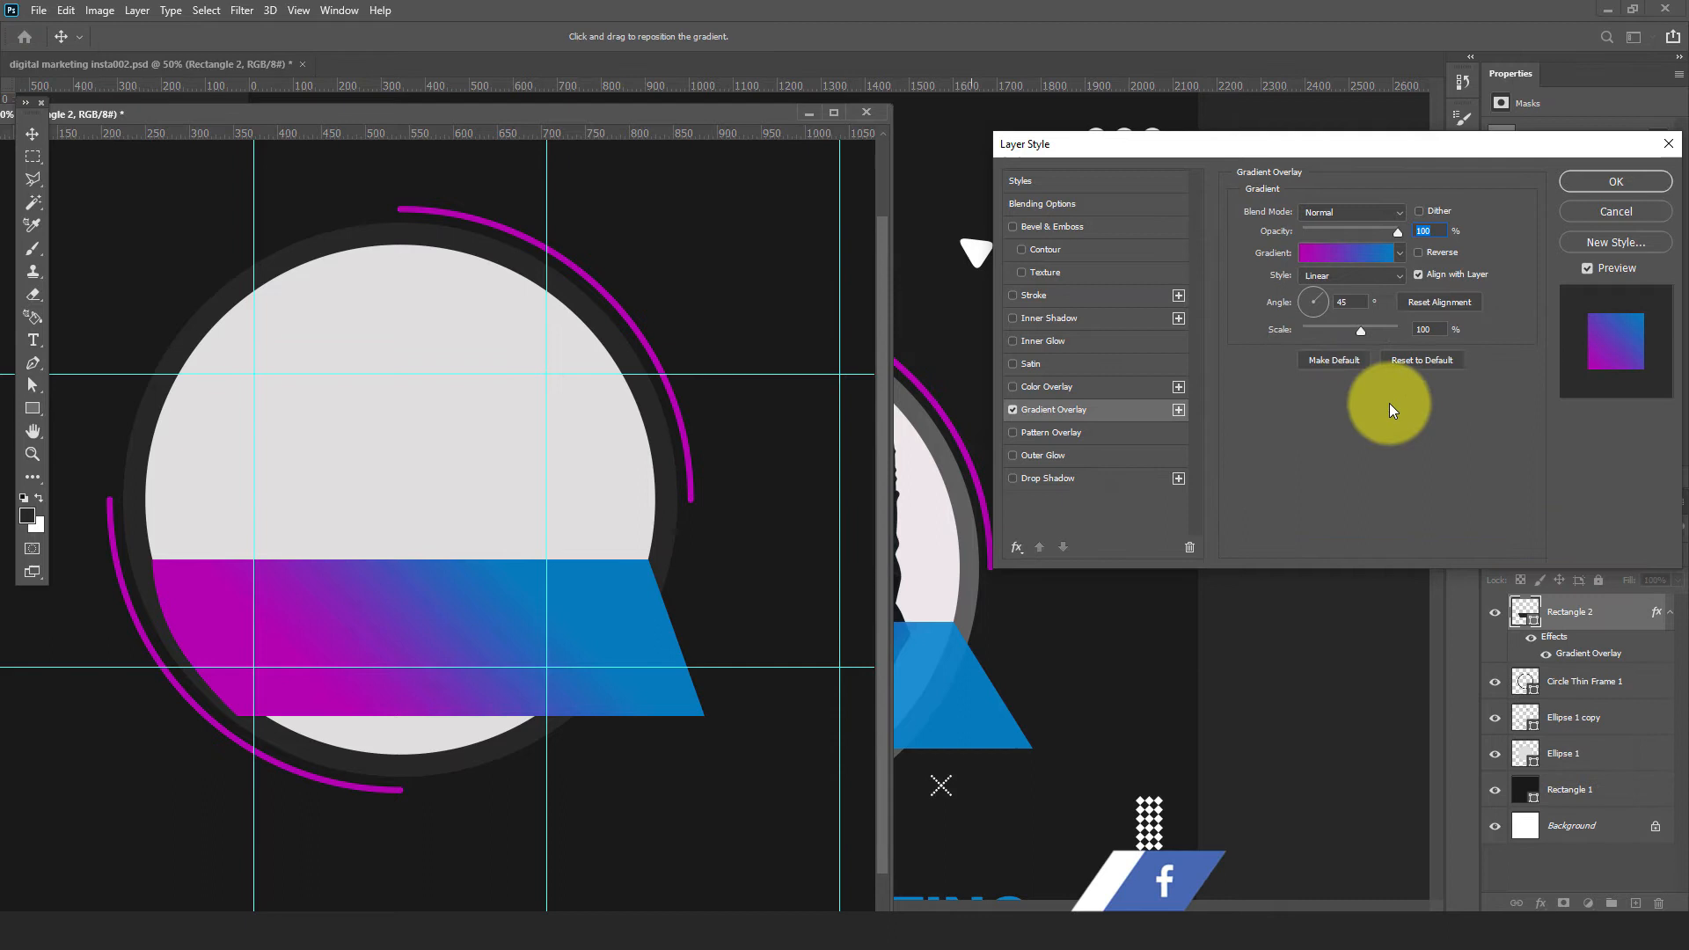
Set the gradient overlay's angle to -45°, apply the layer style and dock the document window again
click(1348, 302)
text(-45)
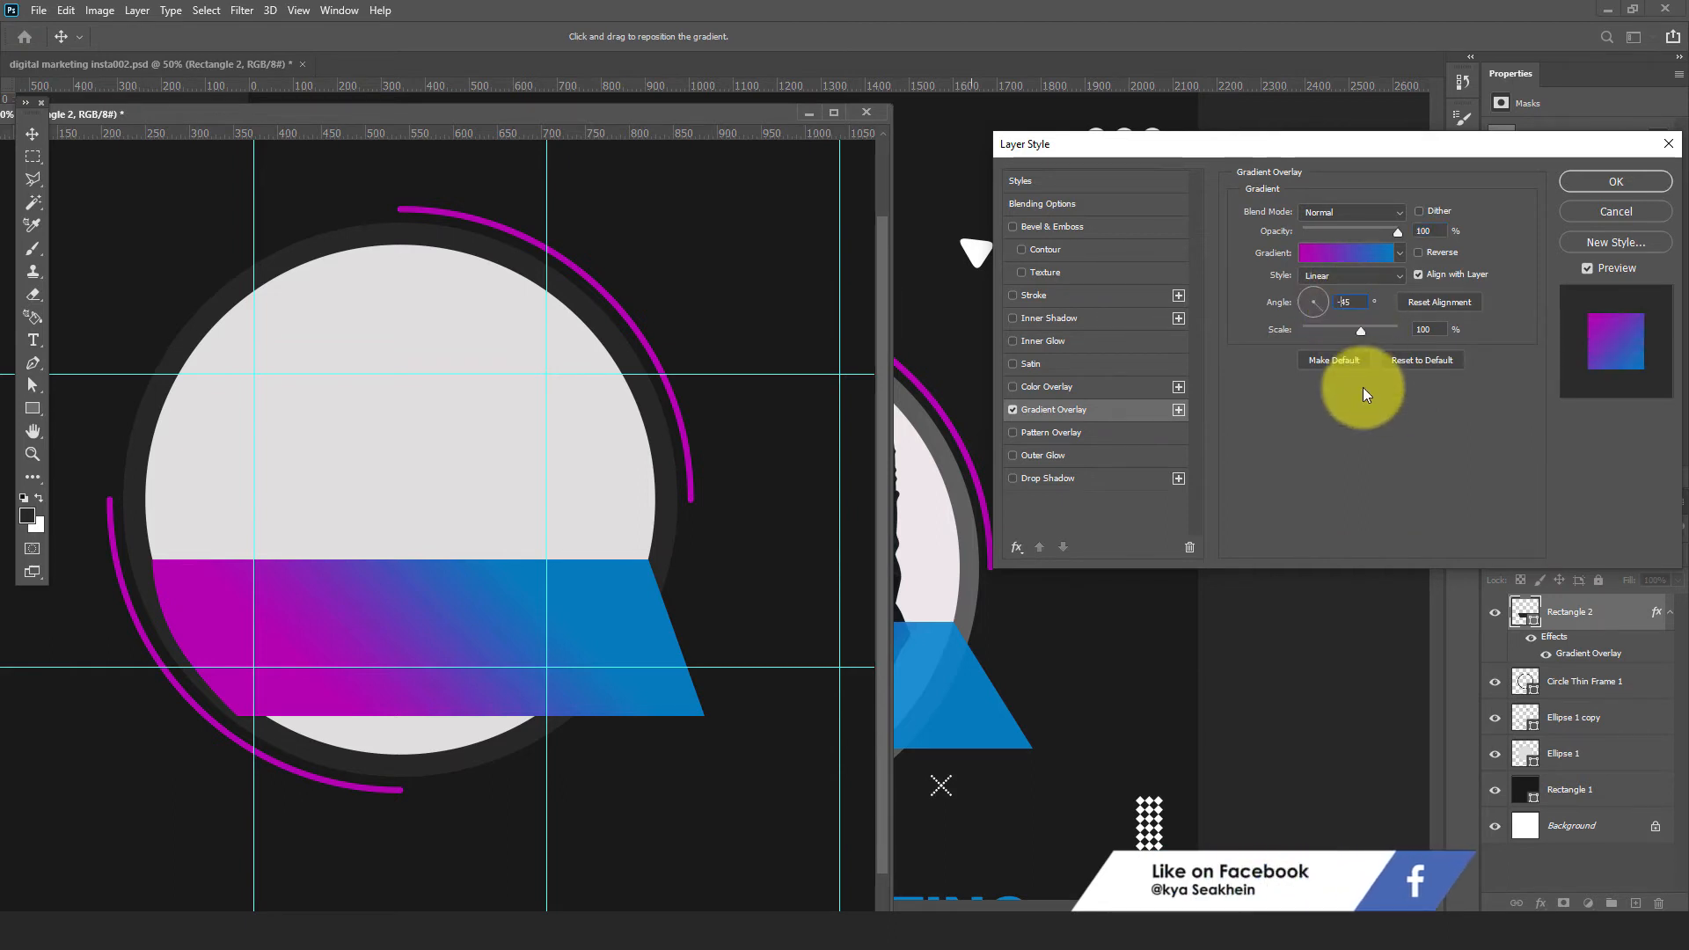
click(1594, 181)
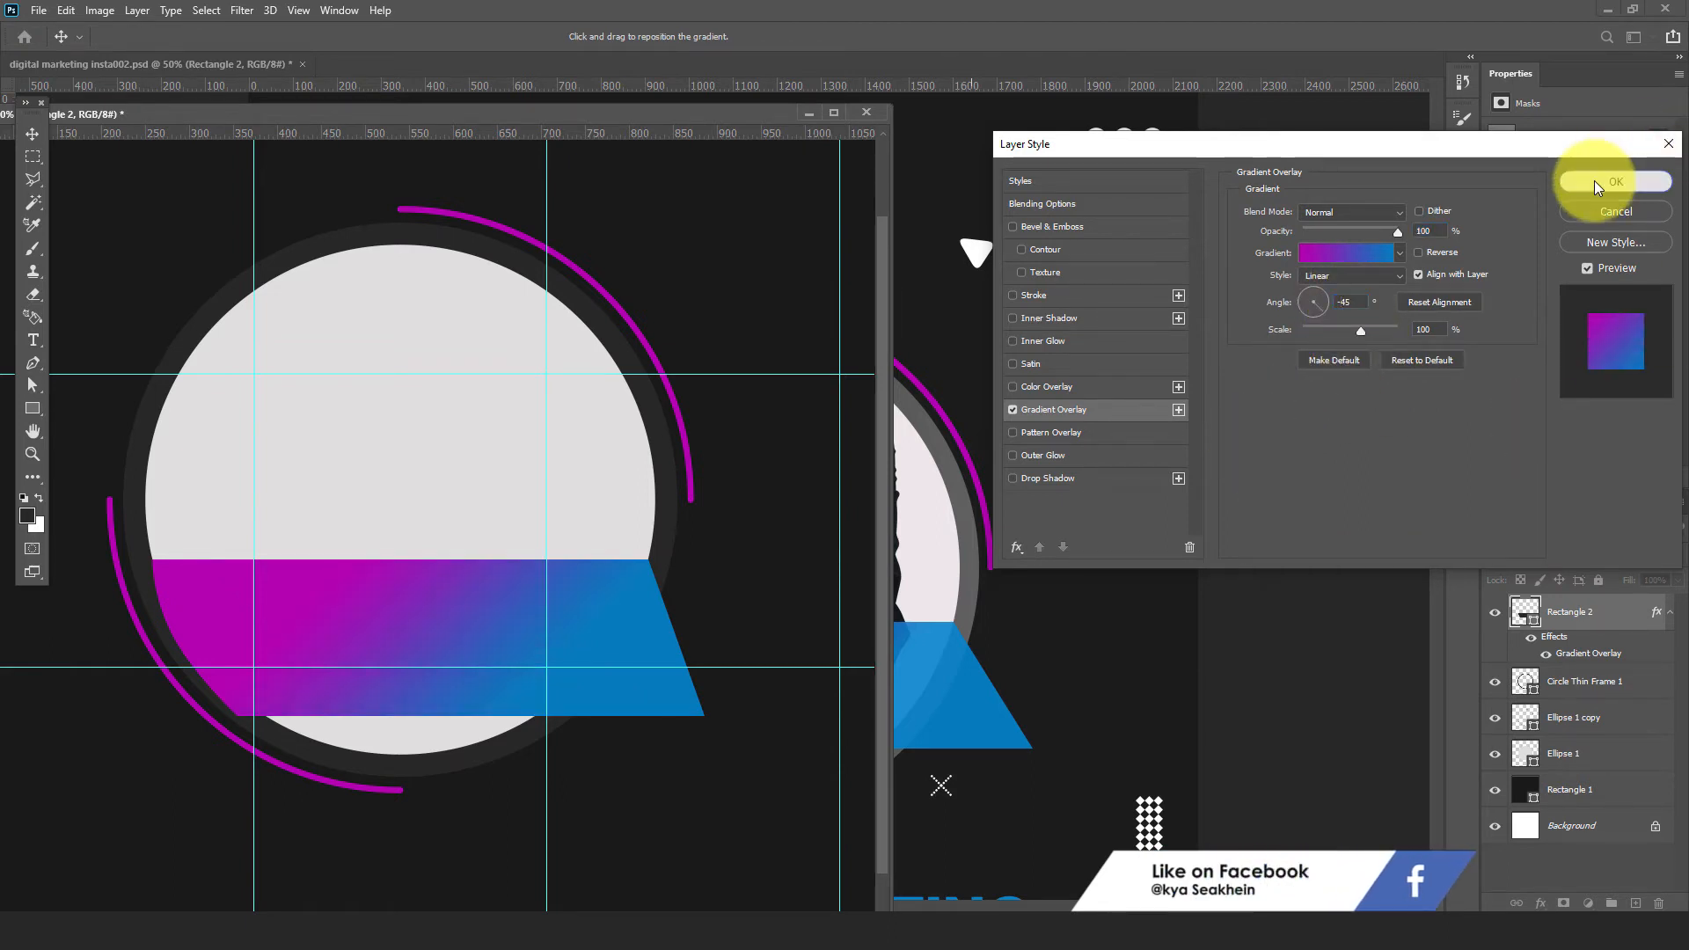
drag(639, 107, 827, 84)
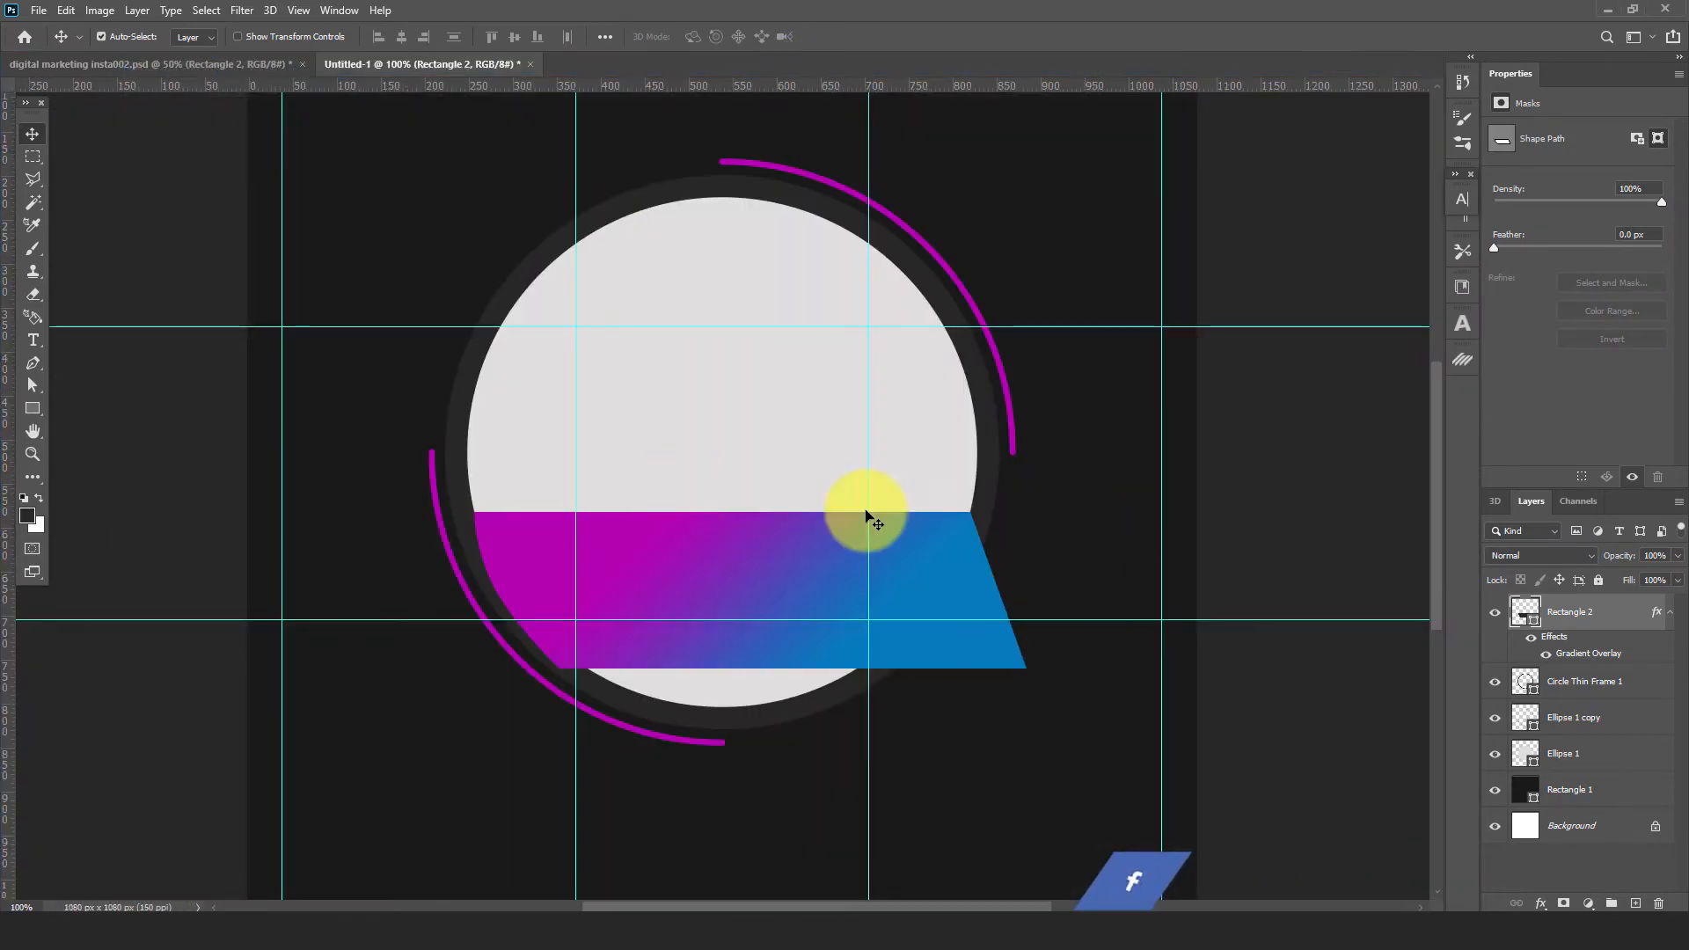
Add the text YOUR NAME in Gotham Black 15 pt and move it onto the gradient banner
key(ctrl+minus)
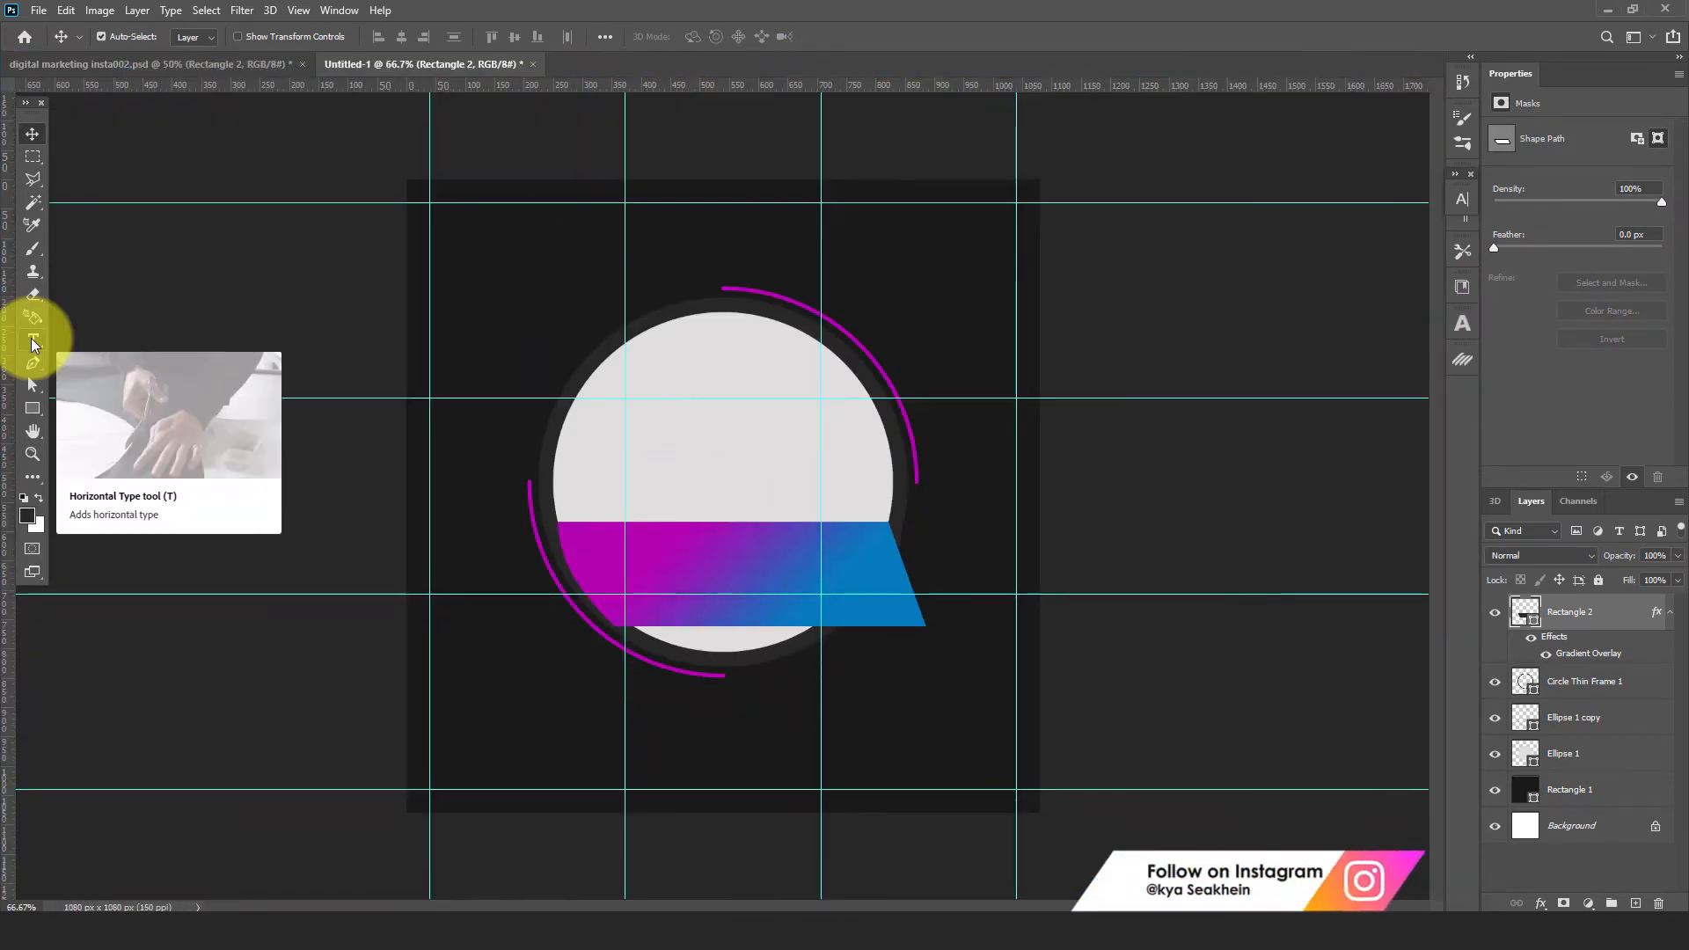
click(32, 341)
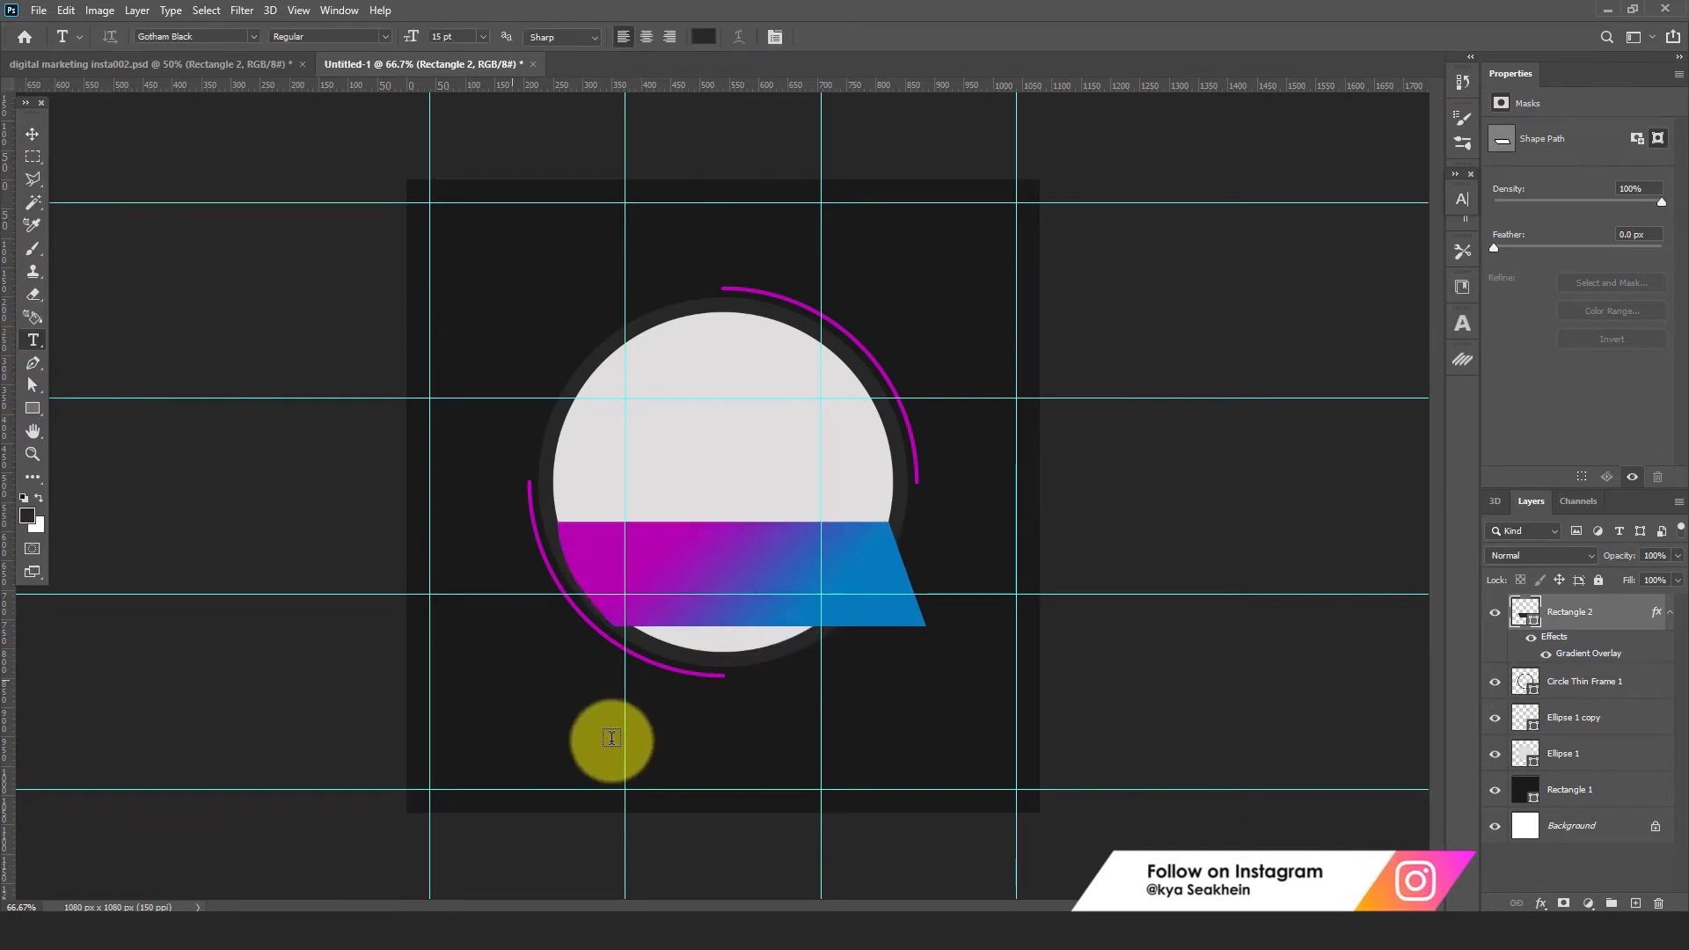
click(511, 677)
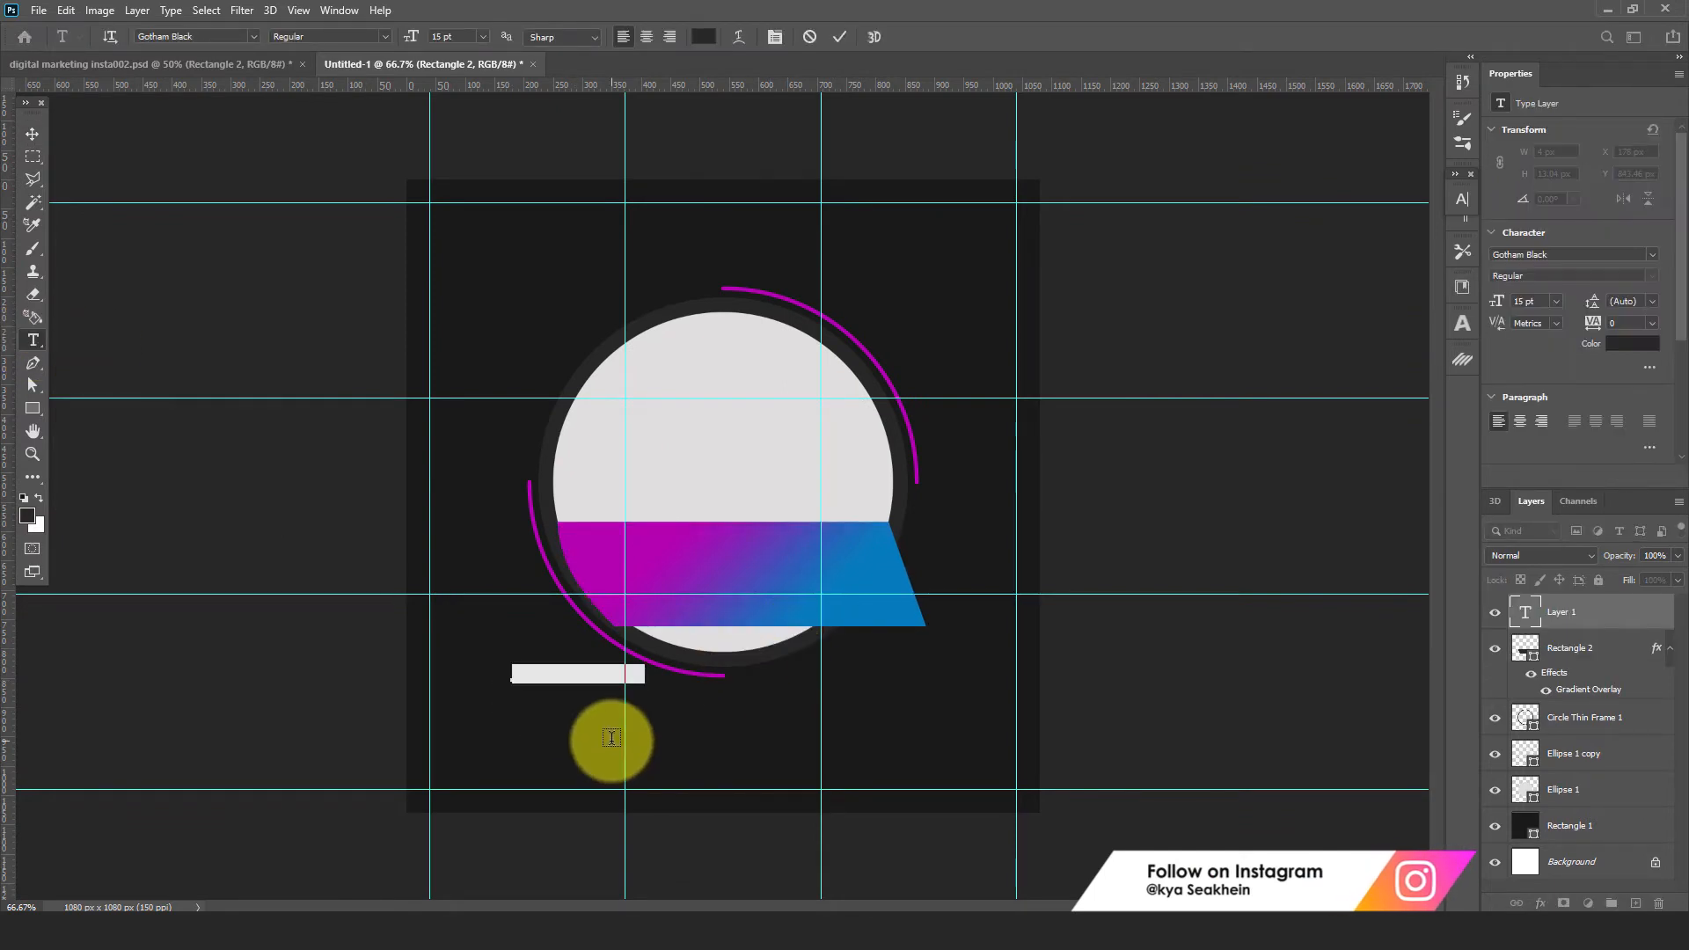
text(DIGIT)
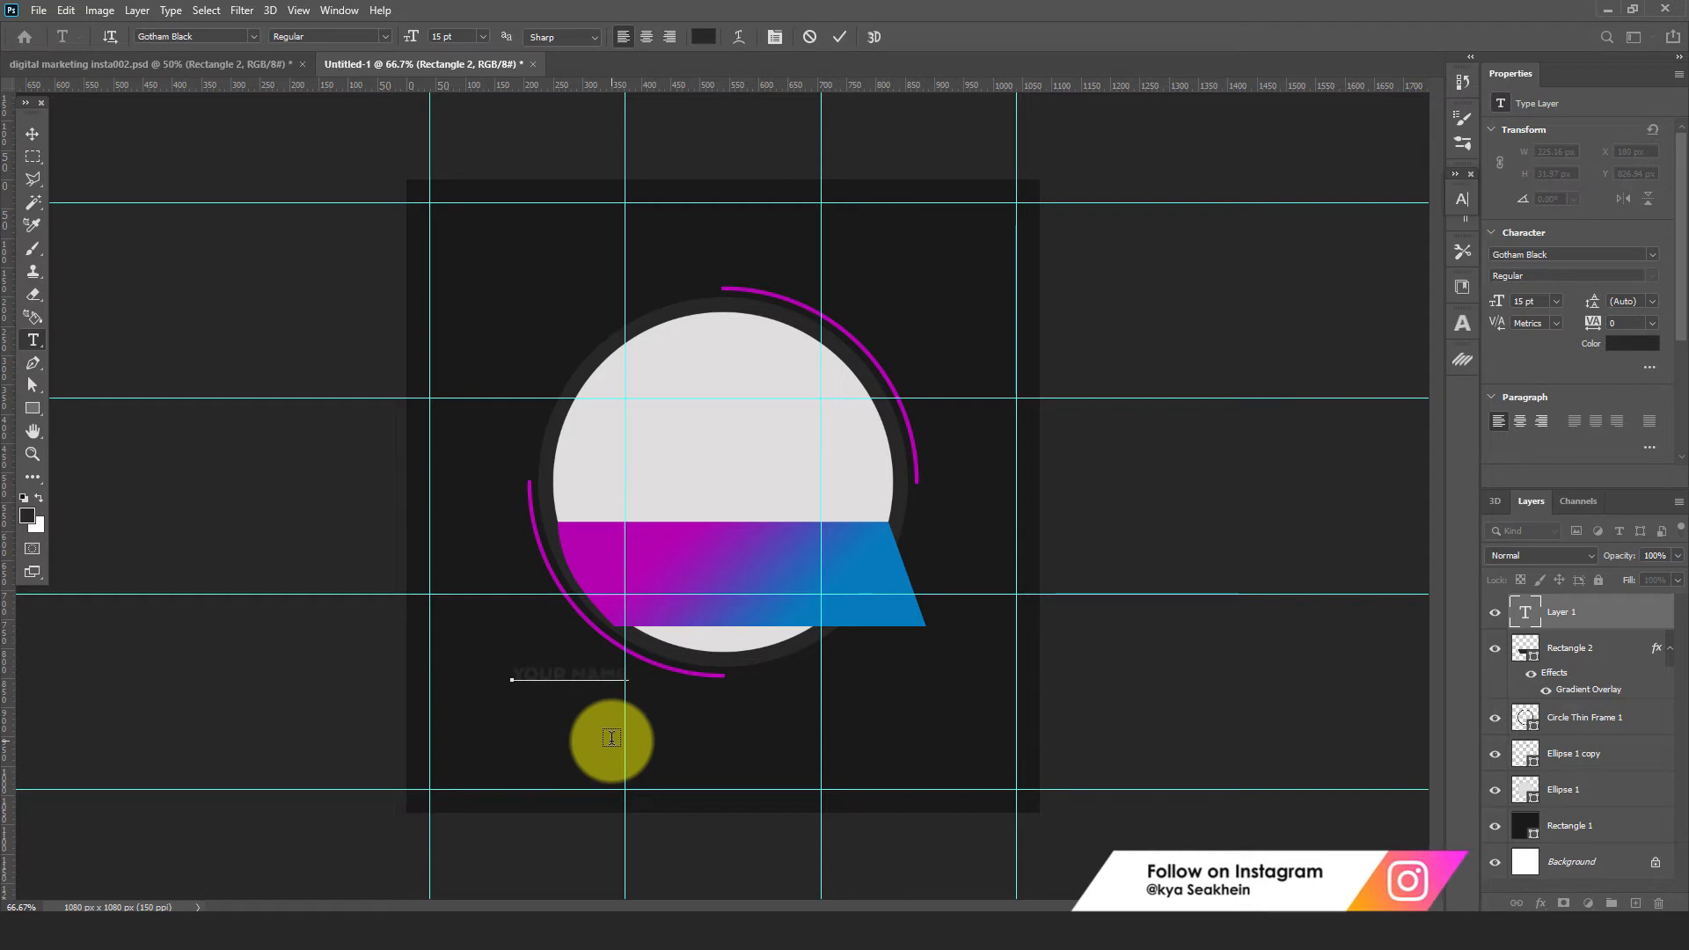
key(ctrl+a)
key(ctrl+Return)
key(v)
drag(582, 677, 737, 570)
Change the YOUR NAME text colour to white (#ffffff)
click(1626, 351)
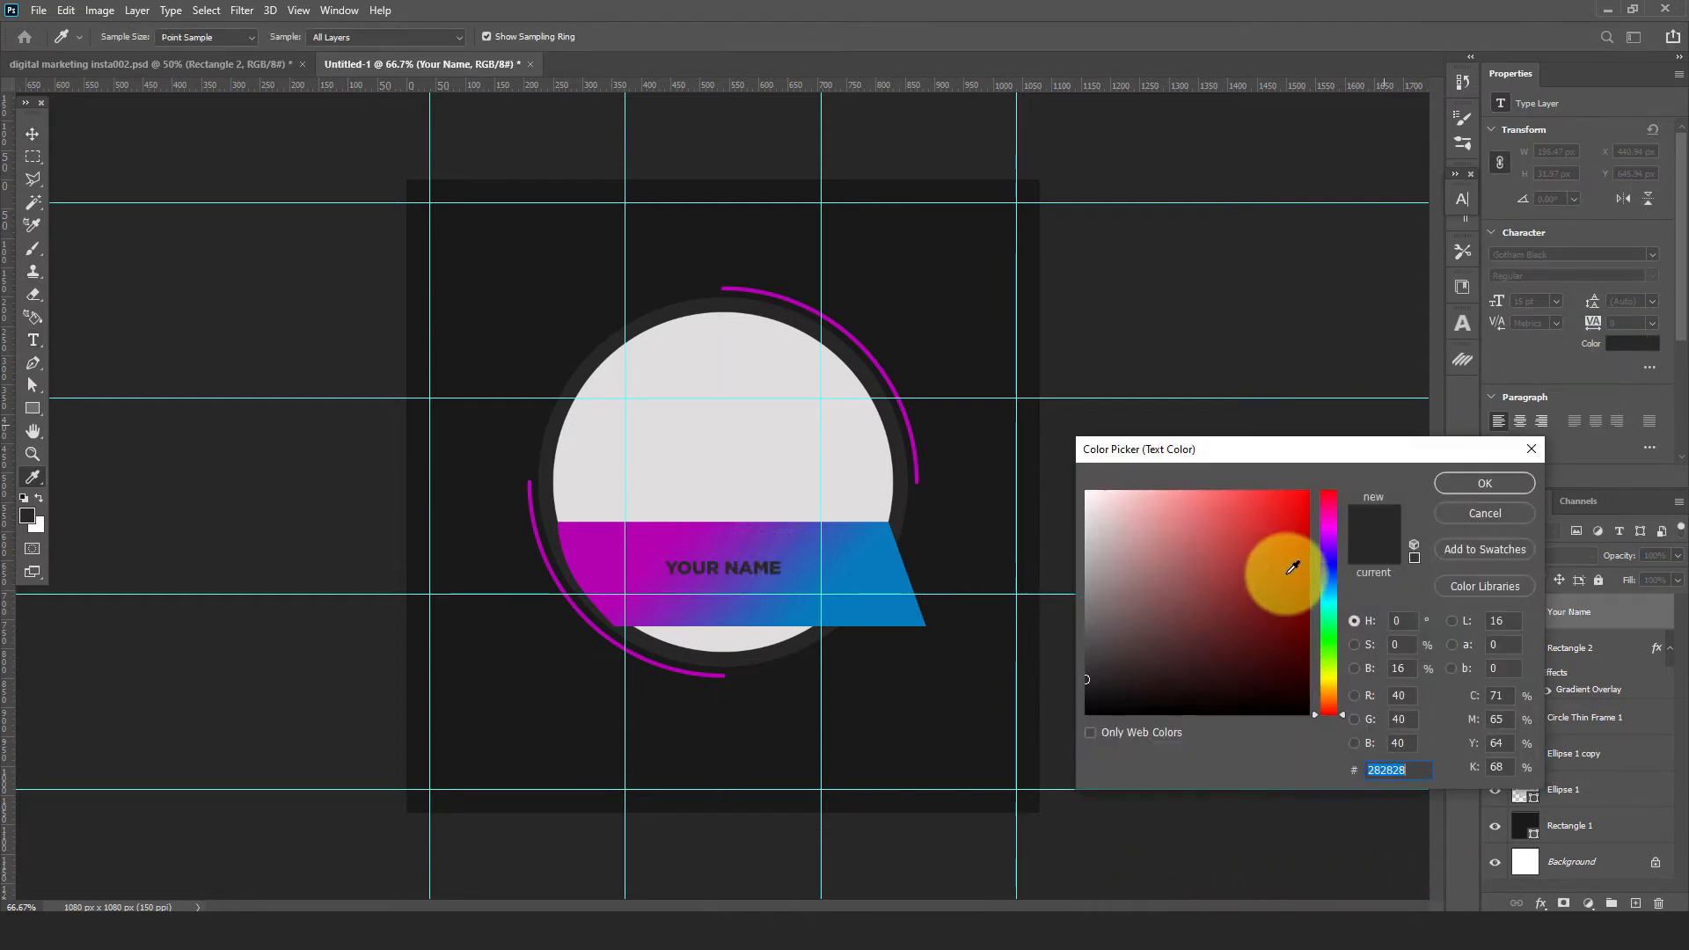
drag(1131, 528, 1044, 472)
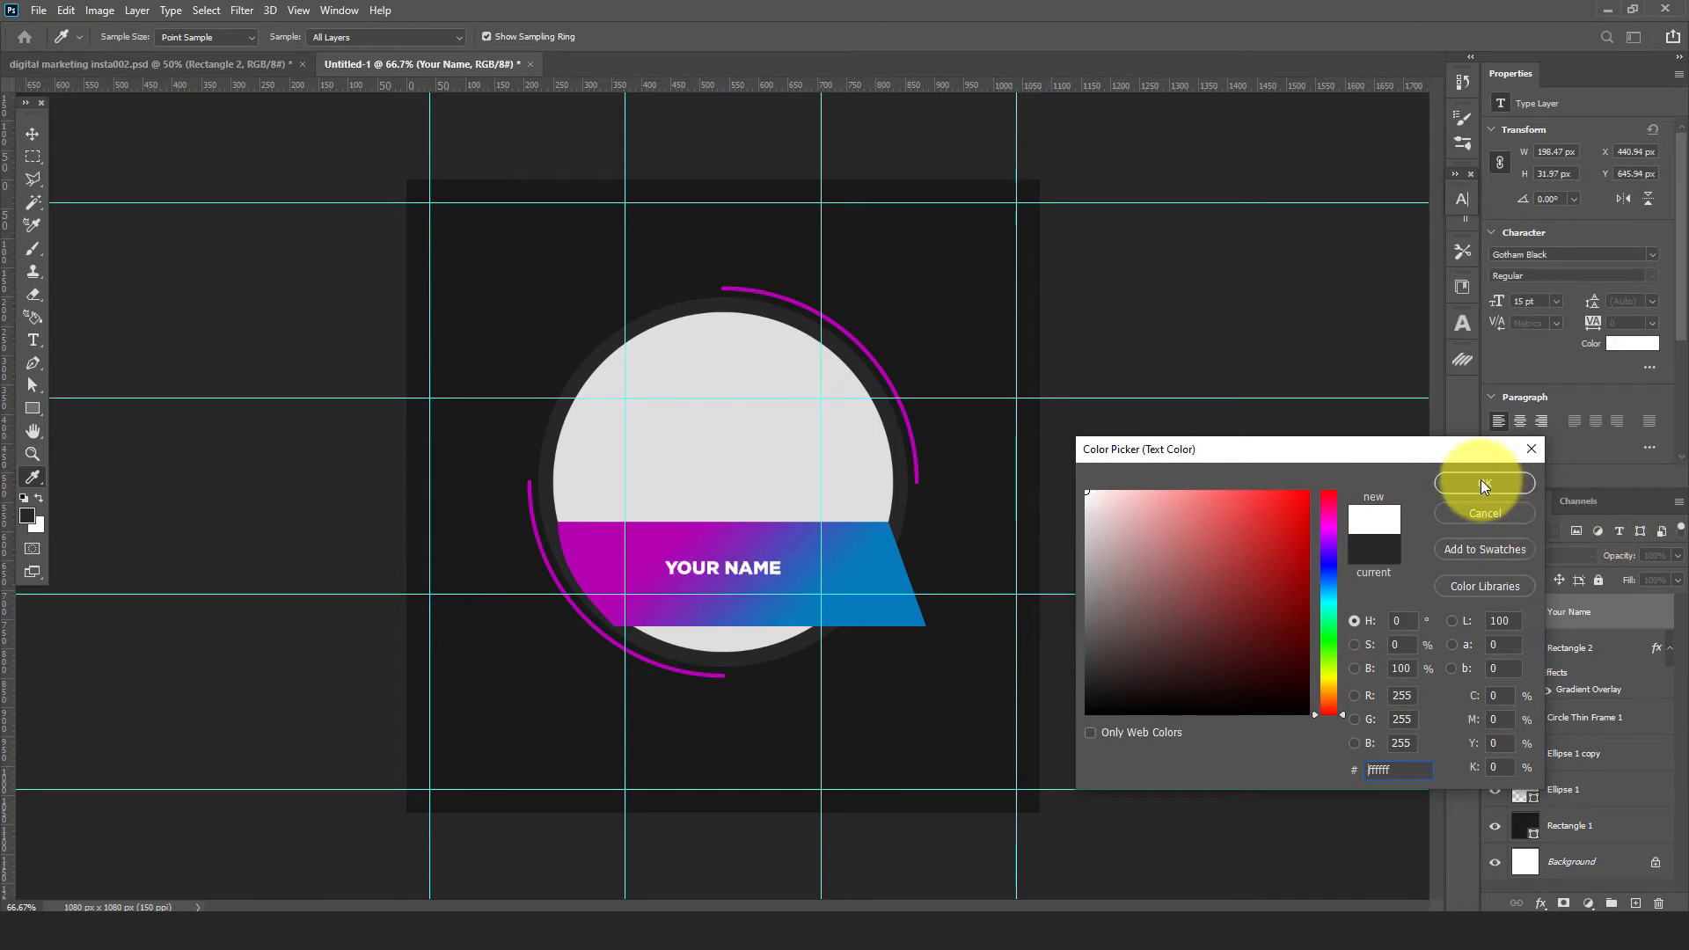
click(1482, 483)
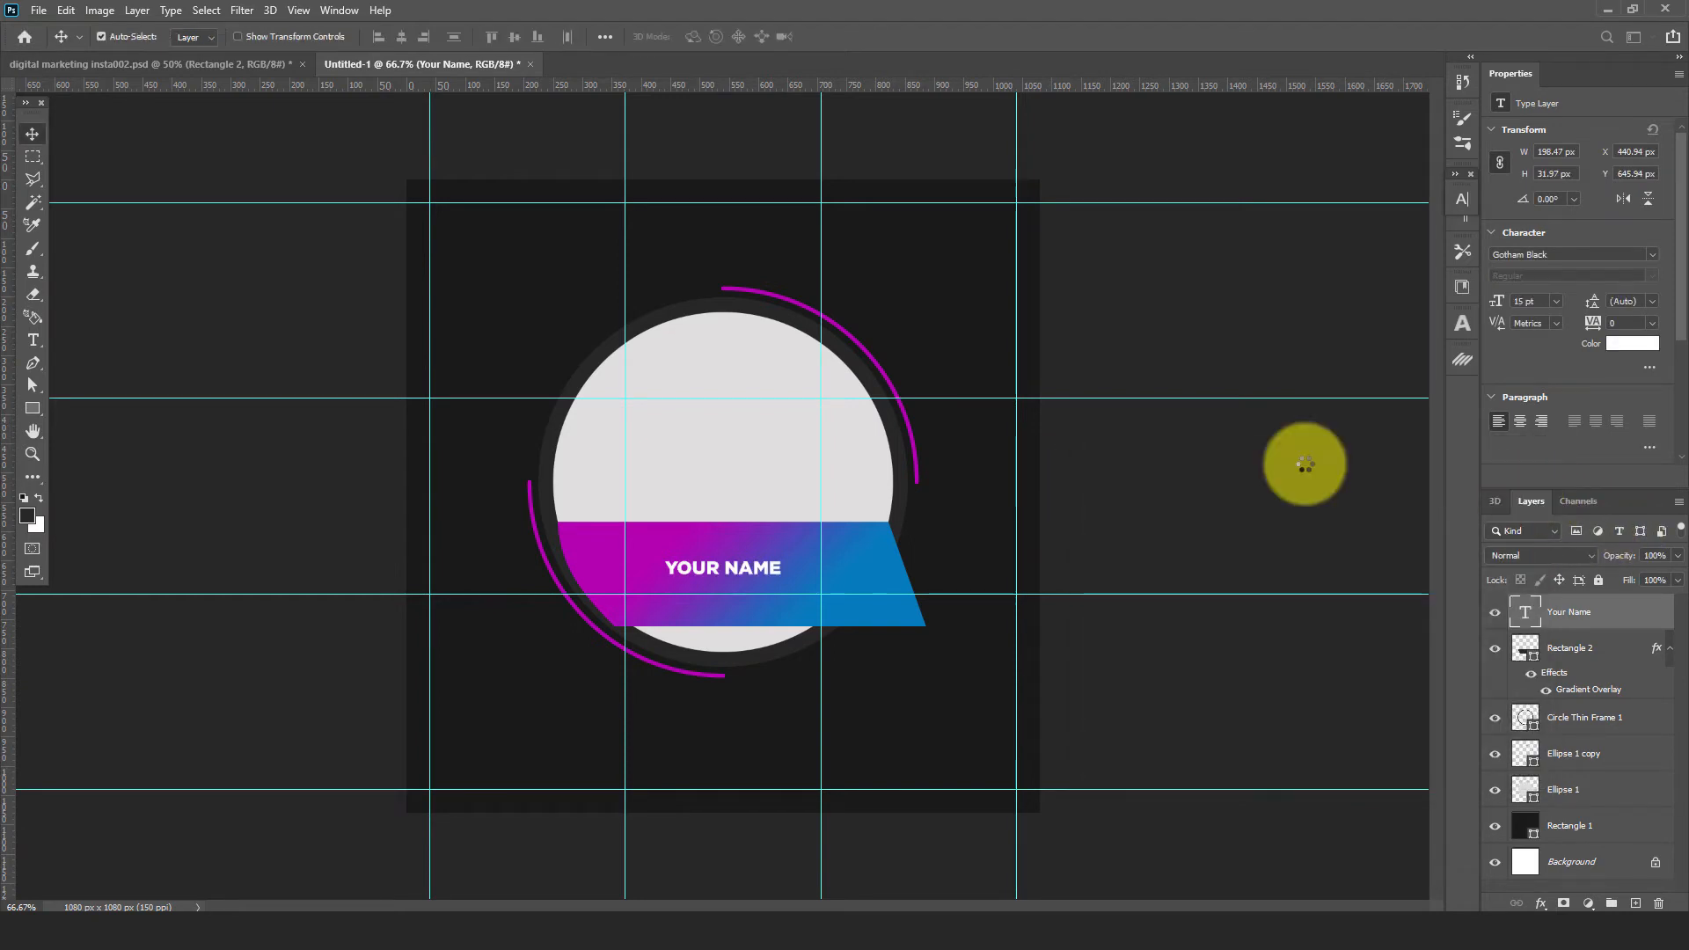
Enlarge the YOUR NAME text to 36 pt and shift it left so it fits within the banner
click(1455, 201)
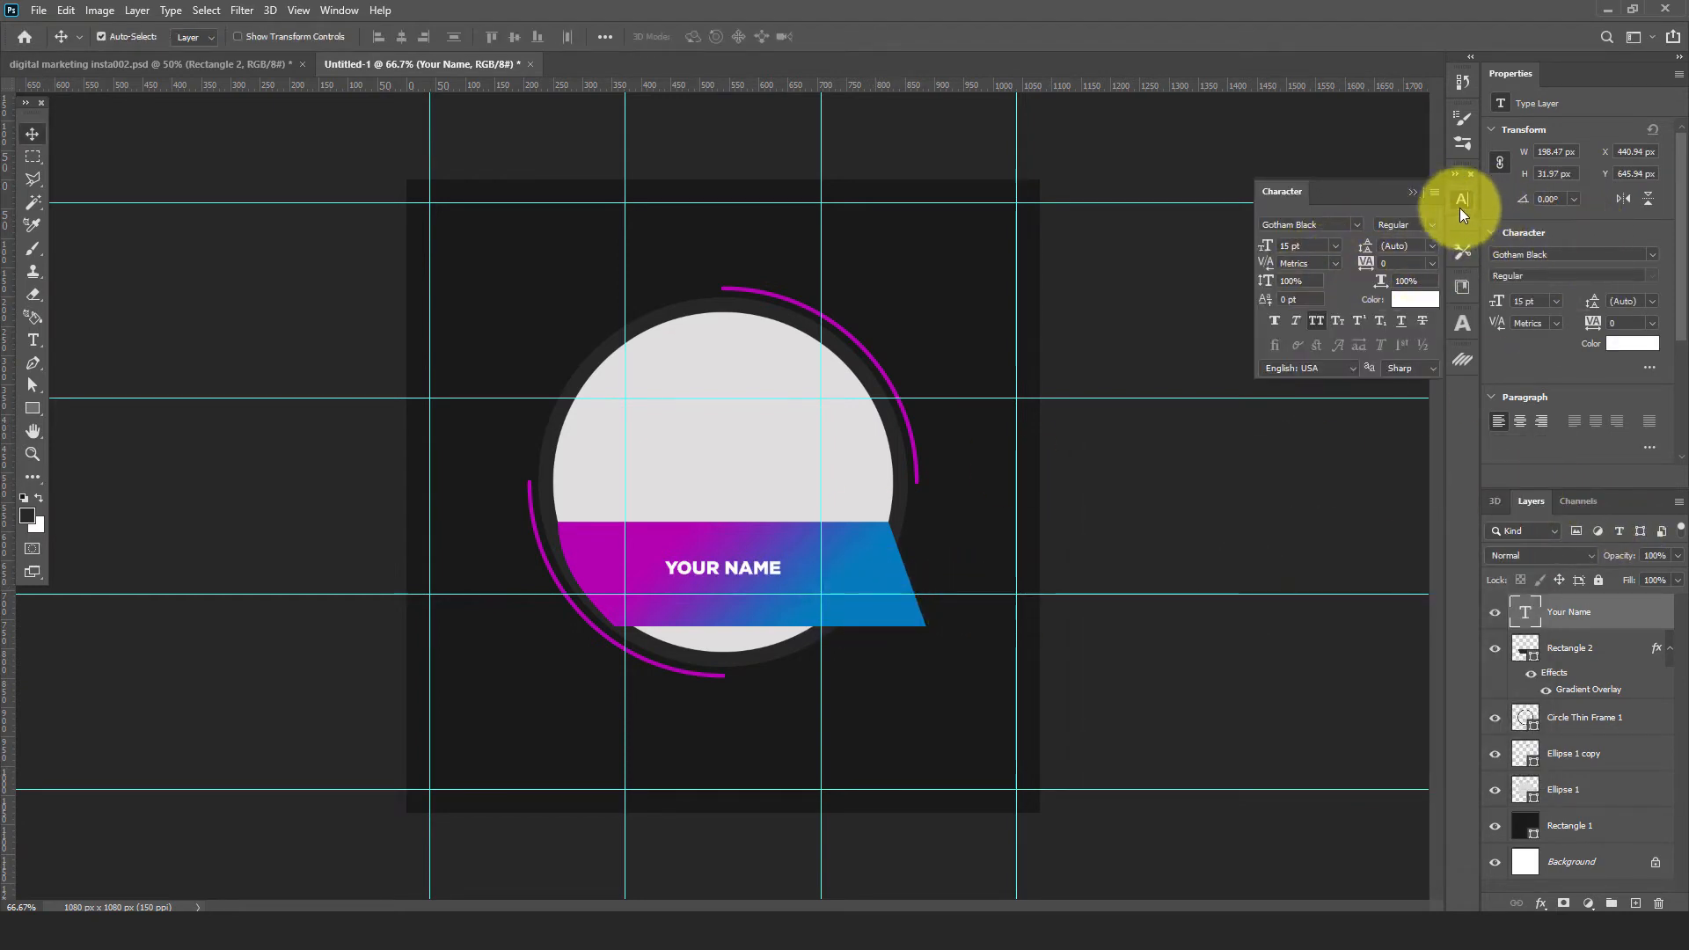
click(1335, 247)
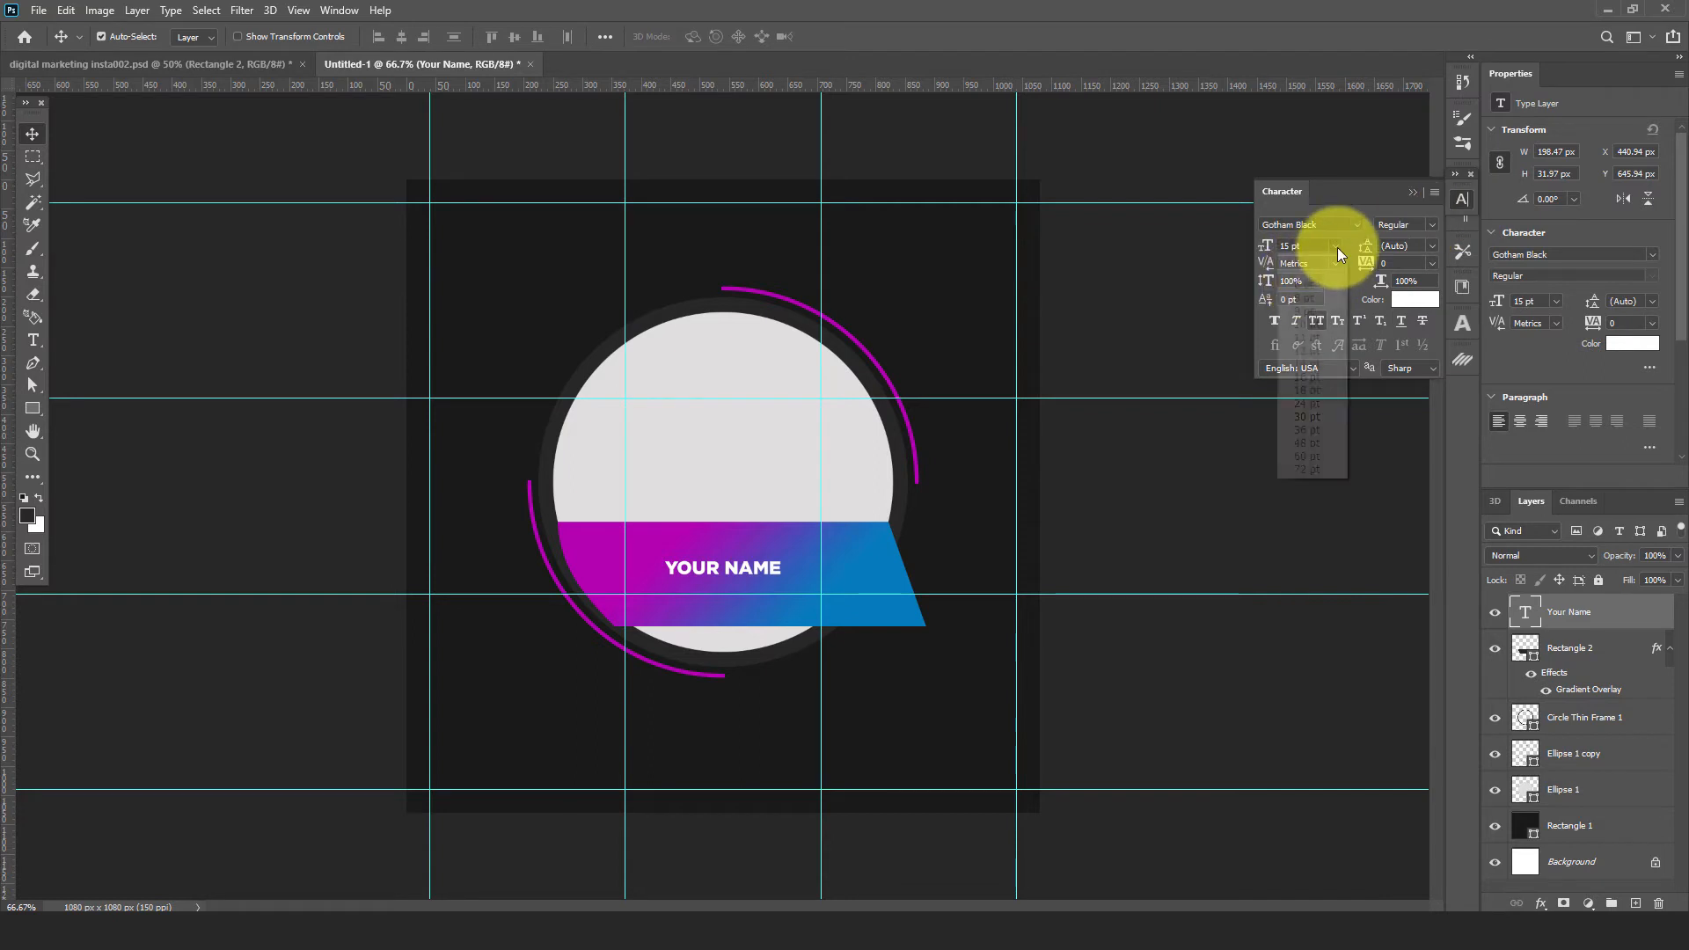
click(1306, 431)
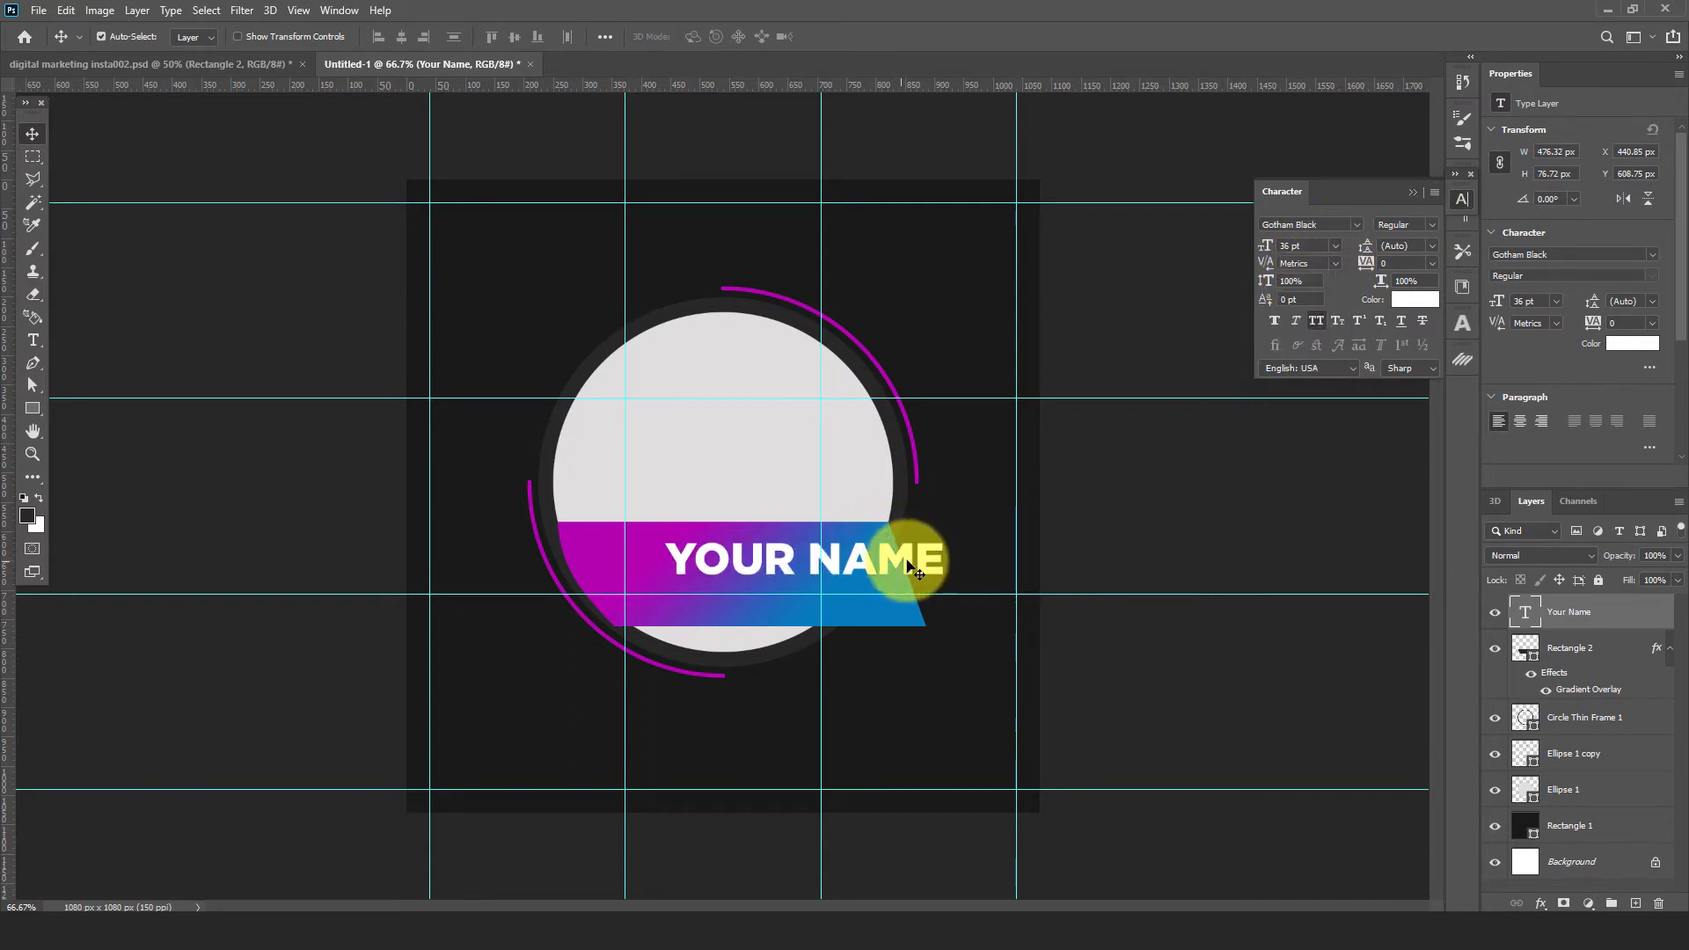
drag(907, 563, 858, 562)
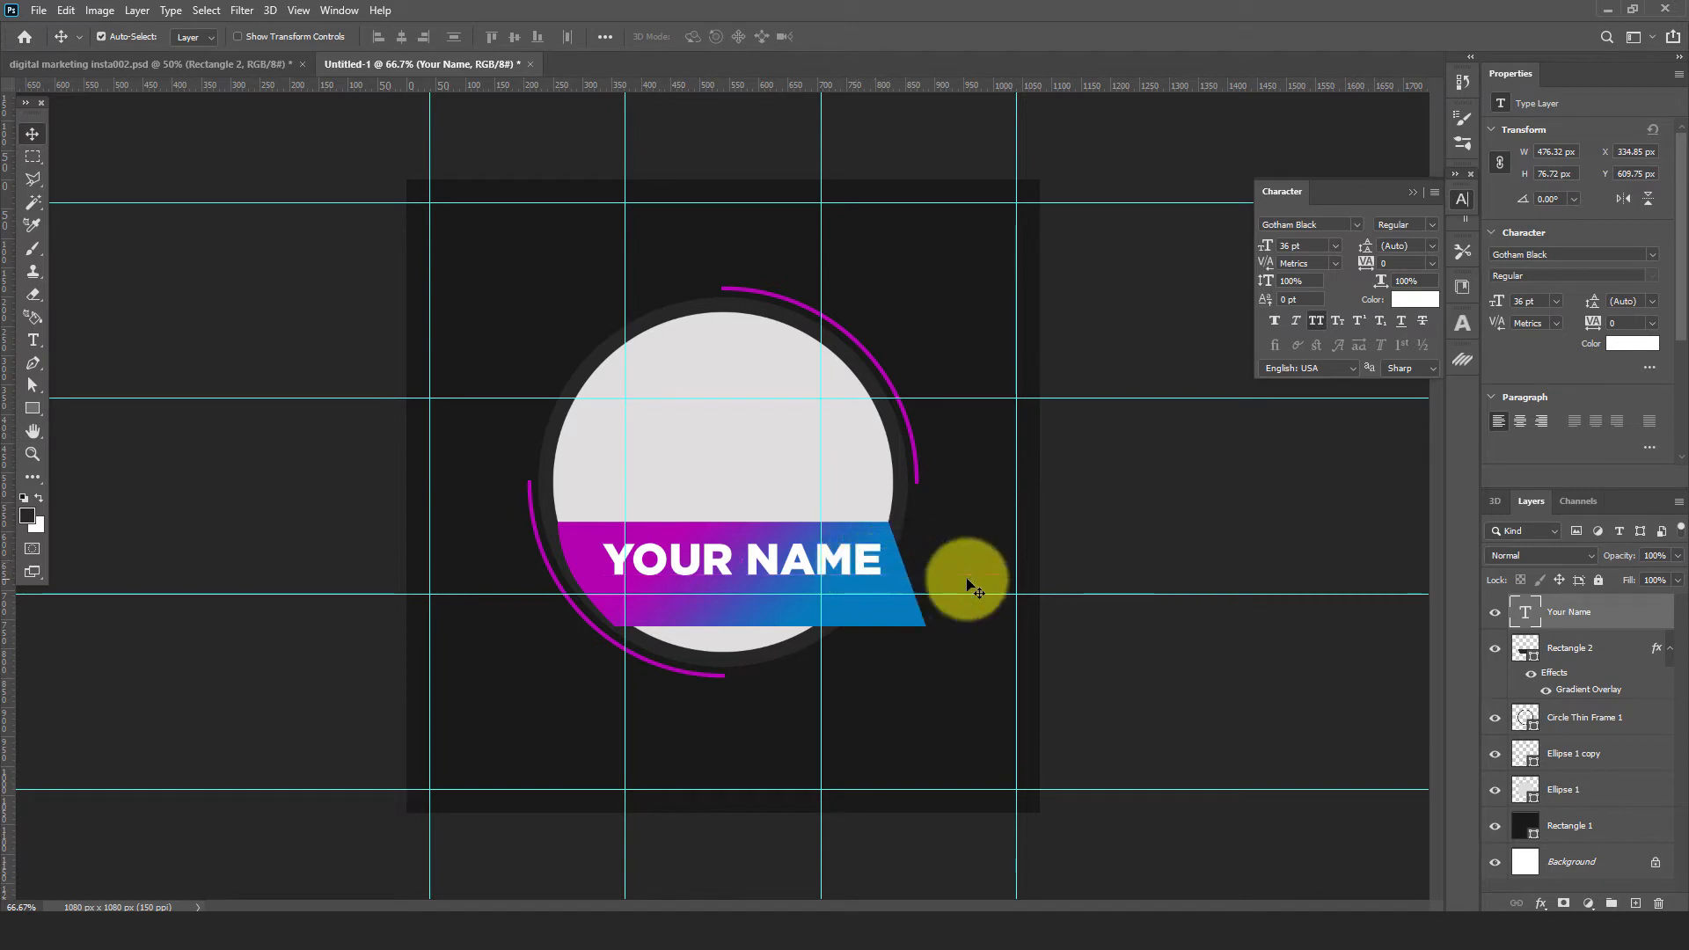
Scale the YOUR NAME text proportionally to 94.65% within the banner
key(ctrl+t)
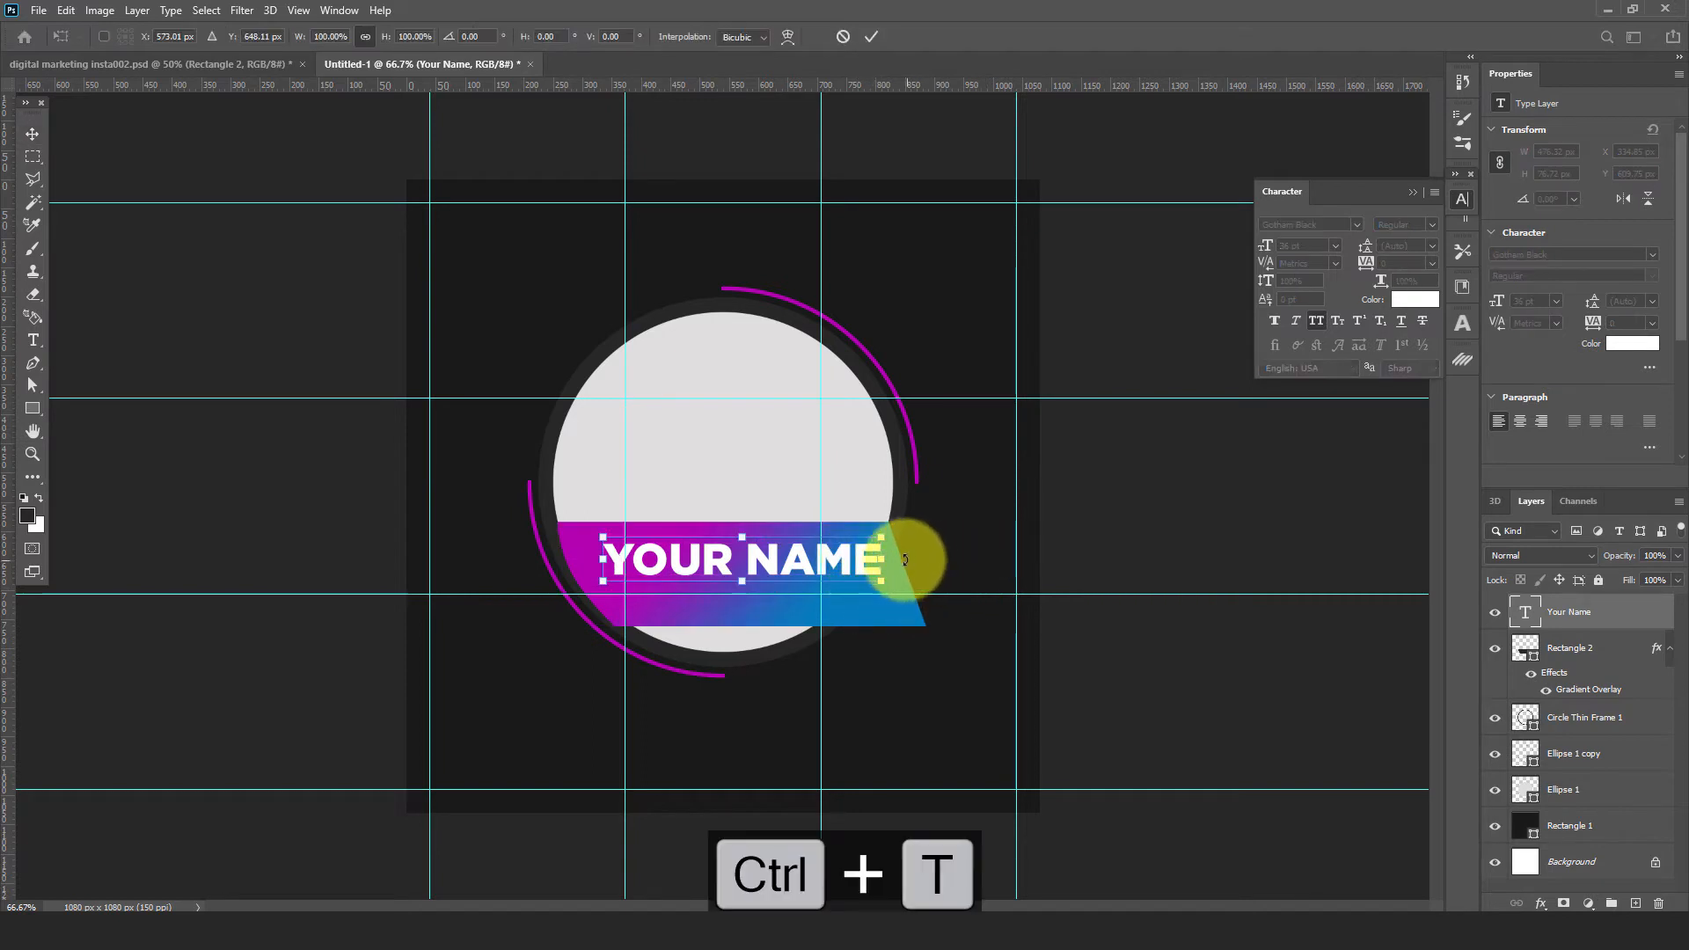
drag(884, 559, 787, 570)
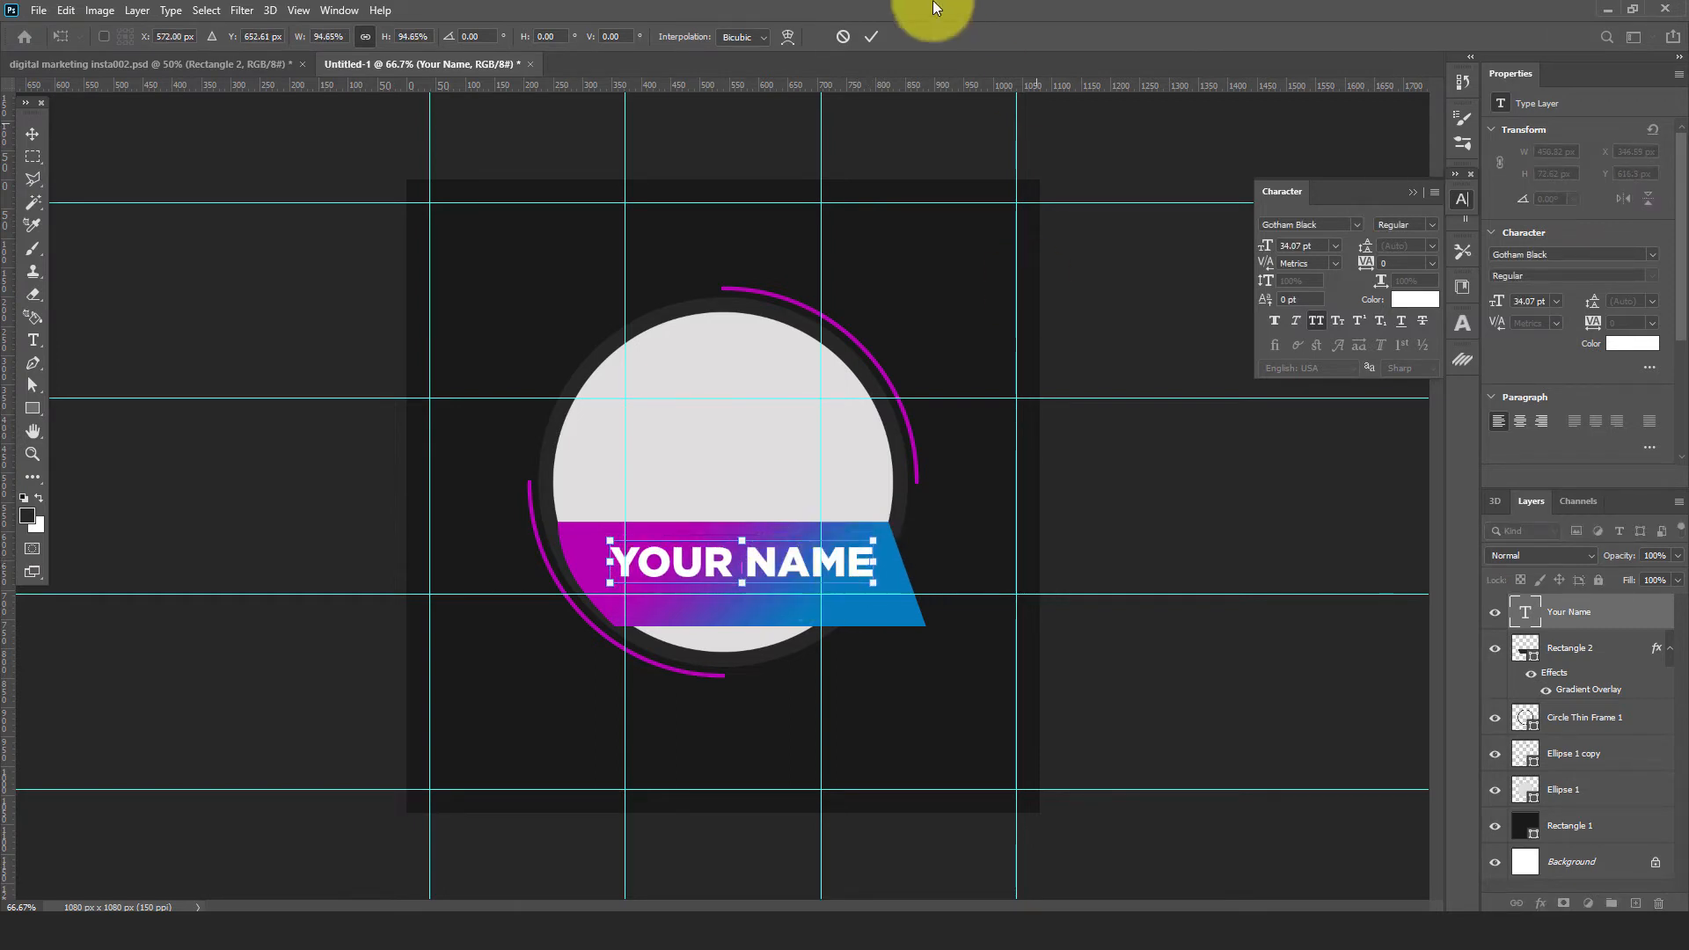
click(871, 36)
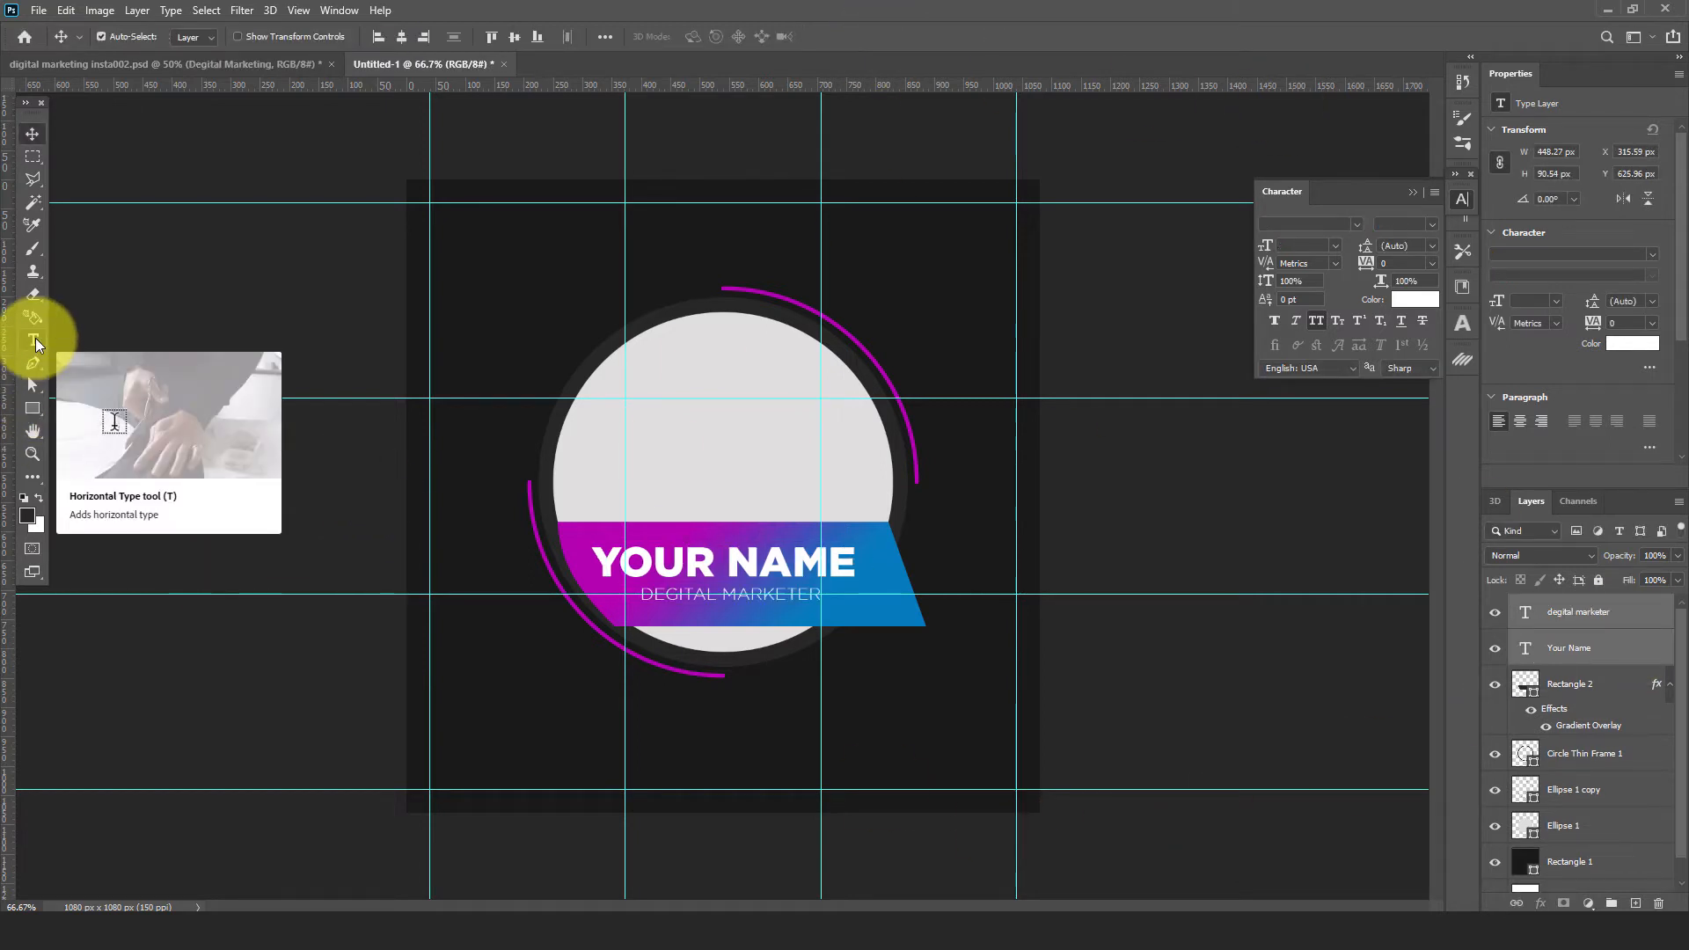
Add the white text DEGITAL MARKETING below the circle and set its font to Gotham Black Regular
click(34, 341)
click(560, 723)
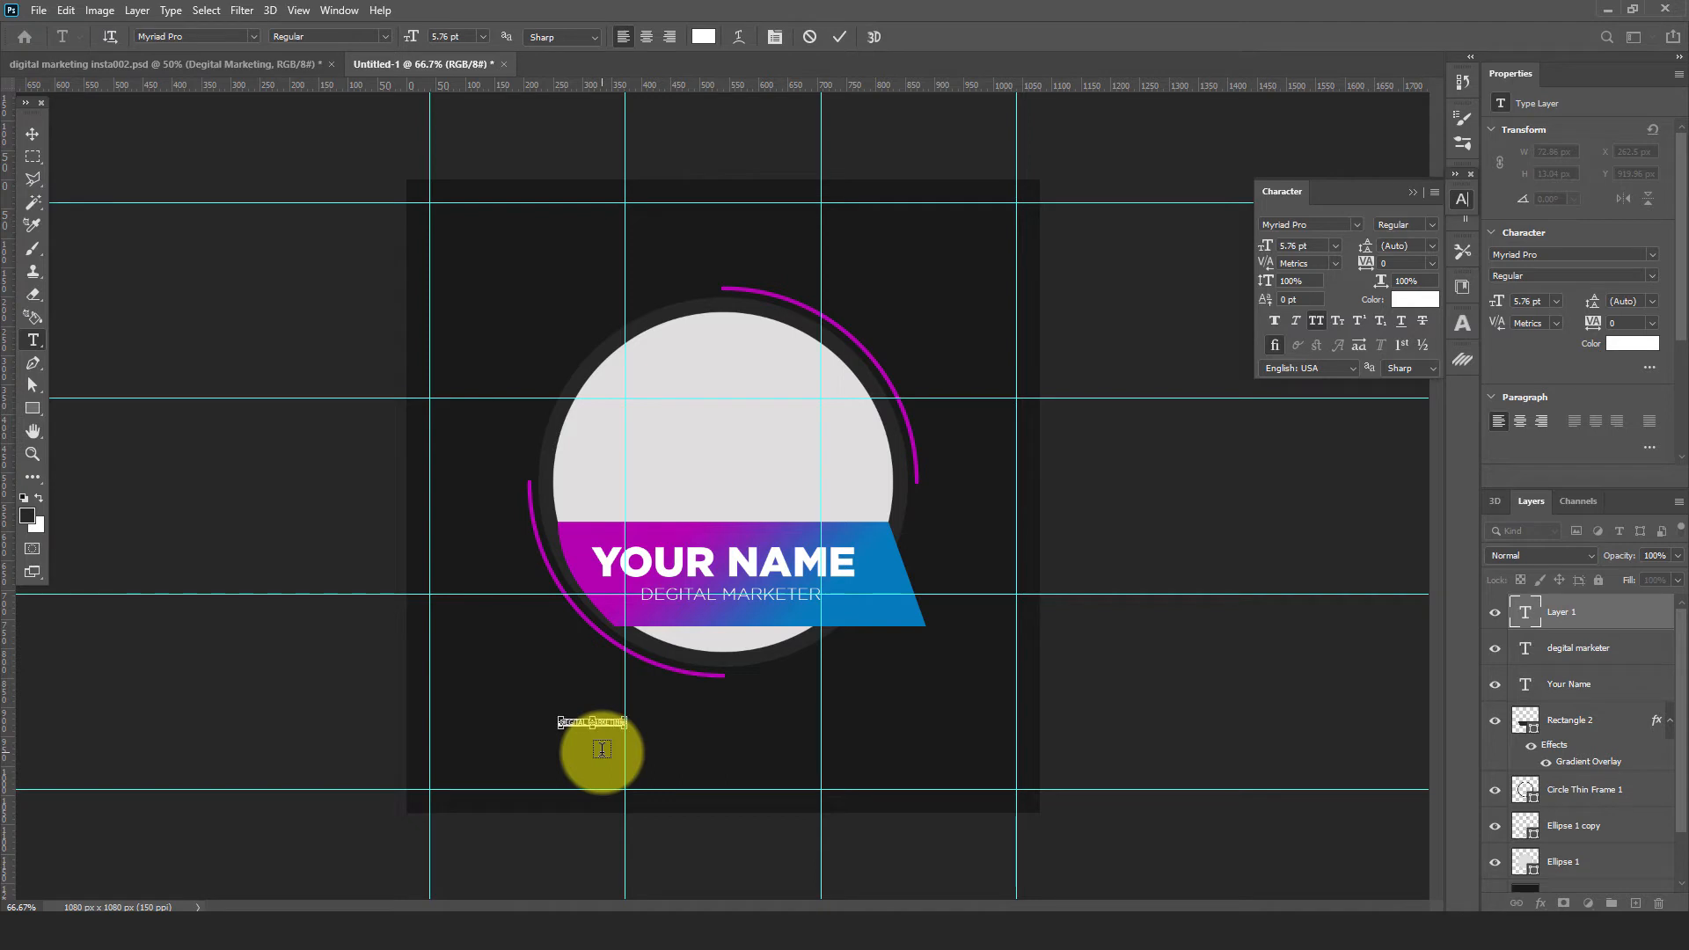
key(ctrl+a)
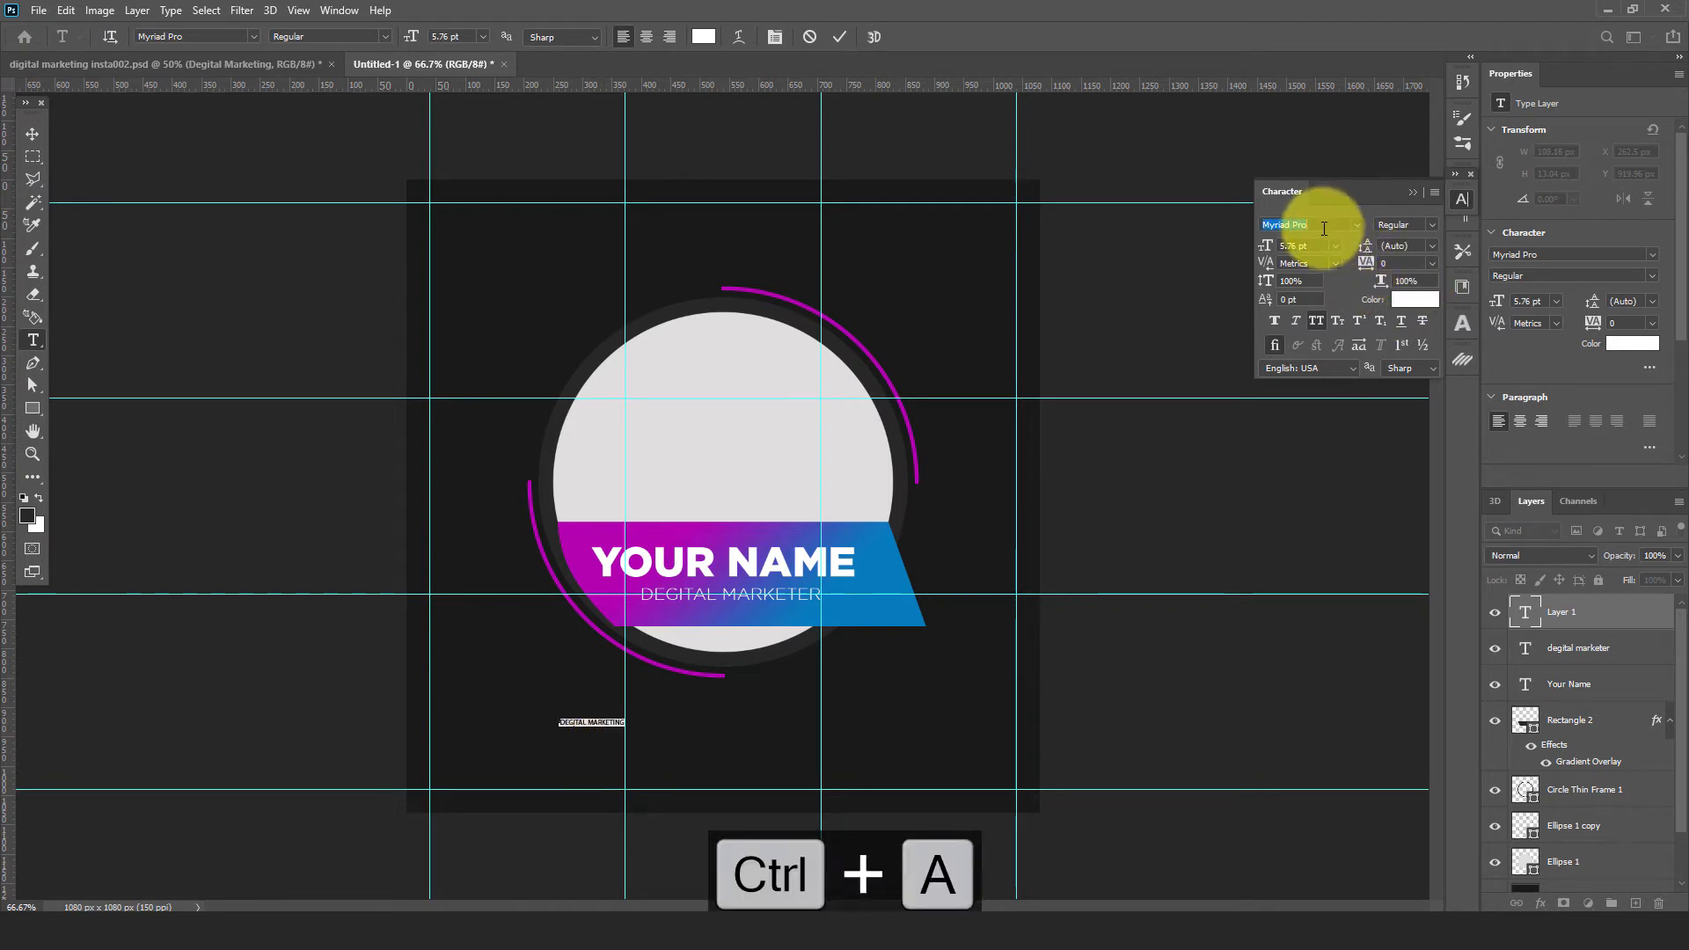
text(goht)
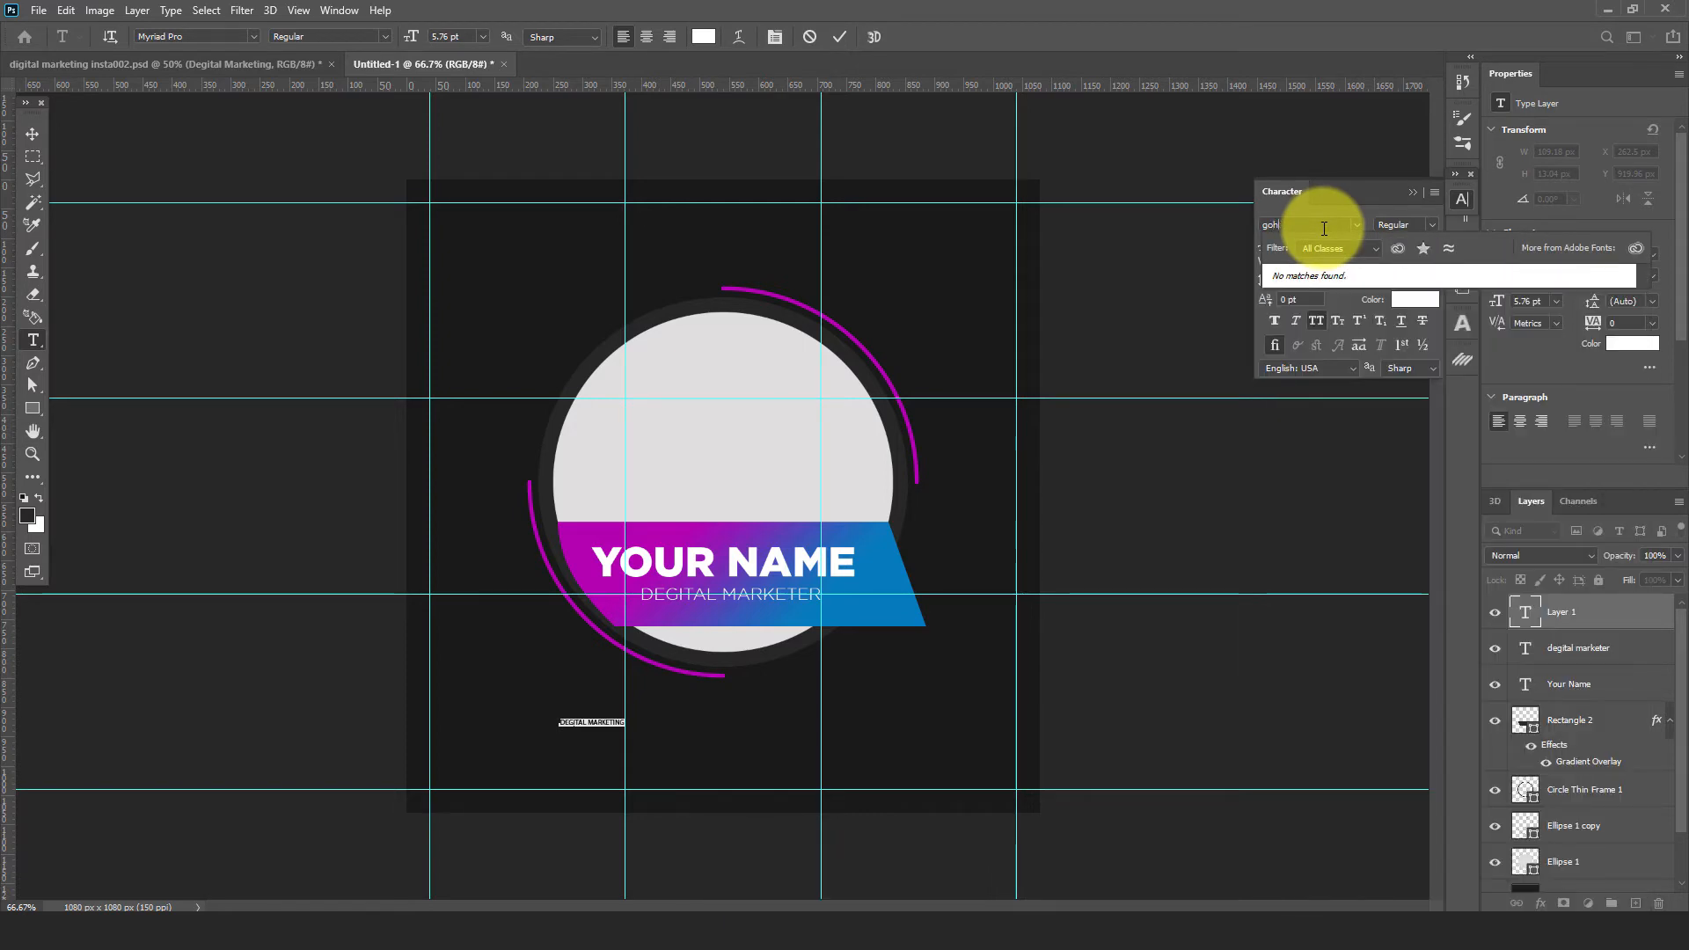
key(BackSpace)
text(tham Black)
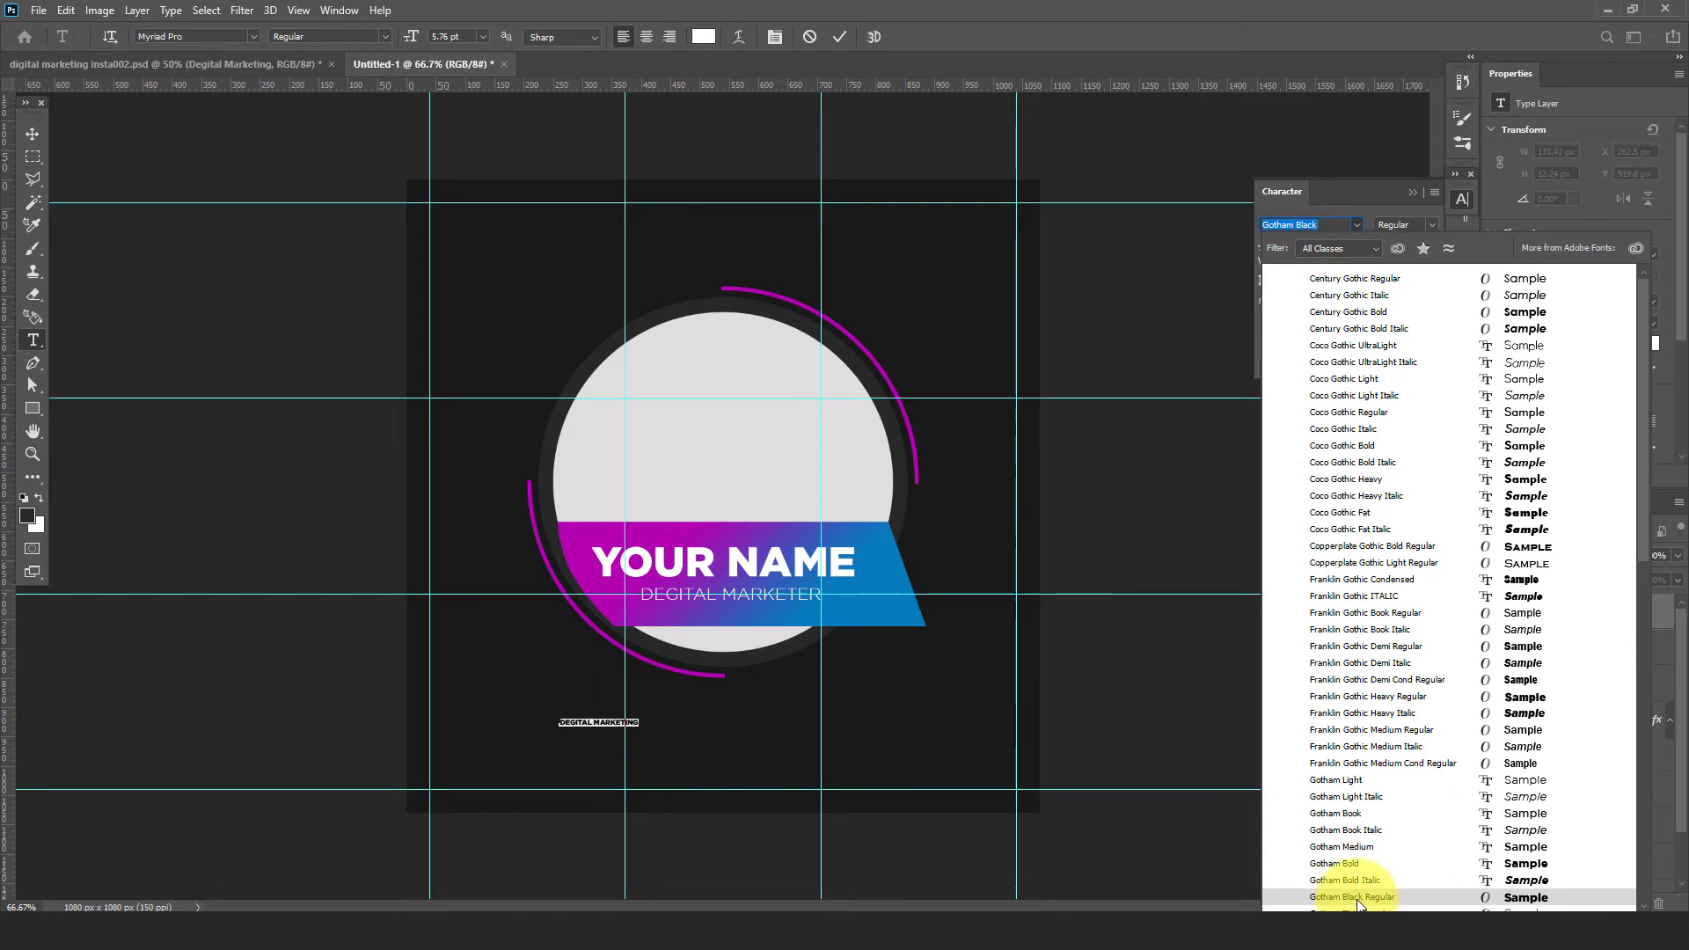
click(1354, 897)
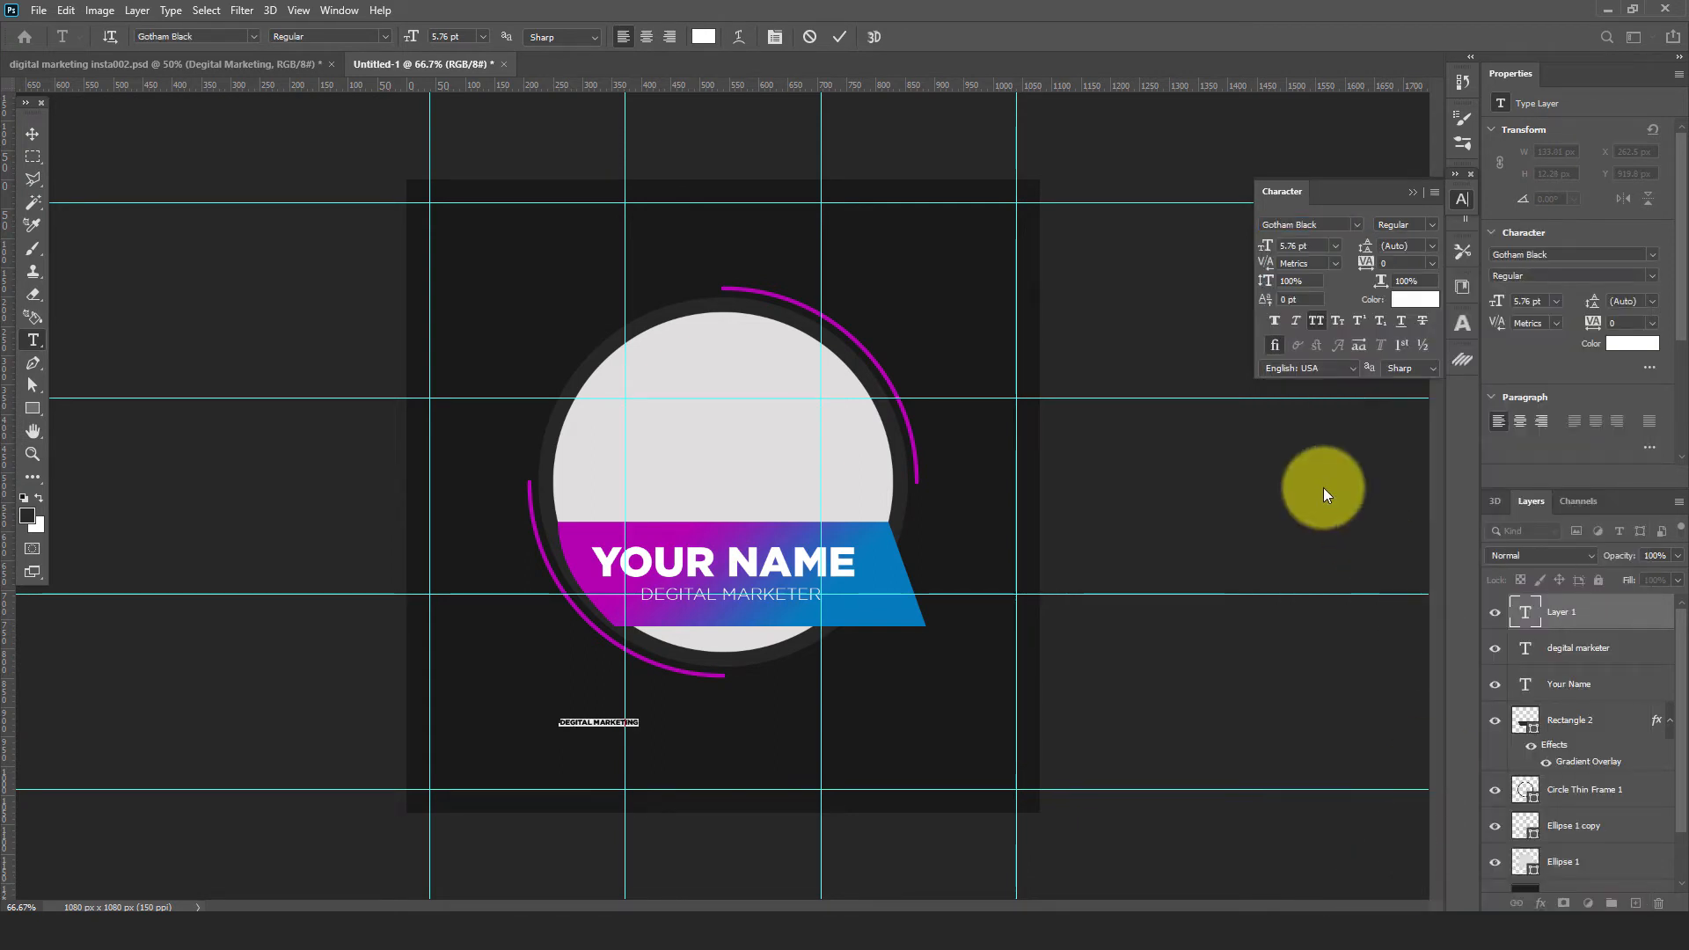
Enlarge the DEGITAL MARKETING text to 36 pt and colour the word DEGITAL with the banner's purple (#b302b2)
click(1332, 246)
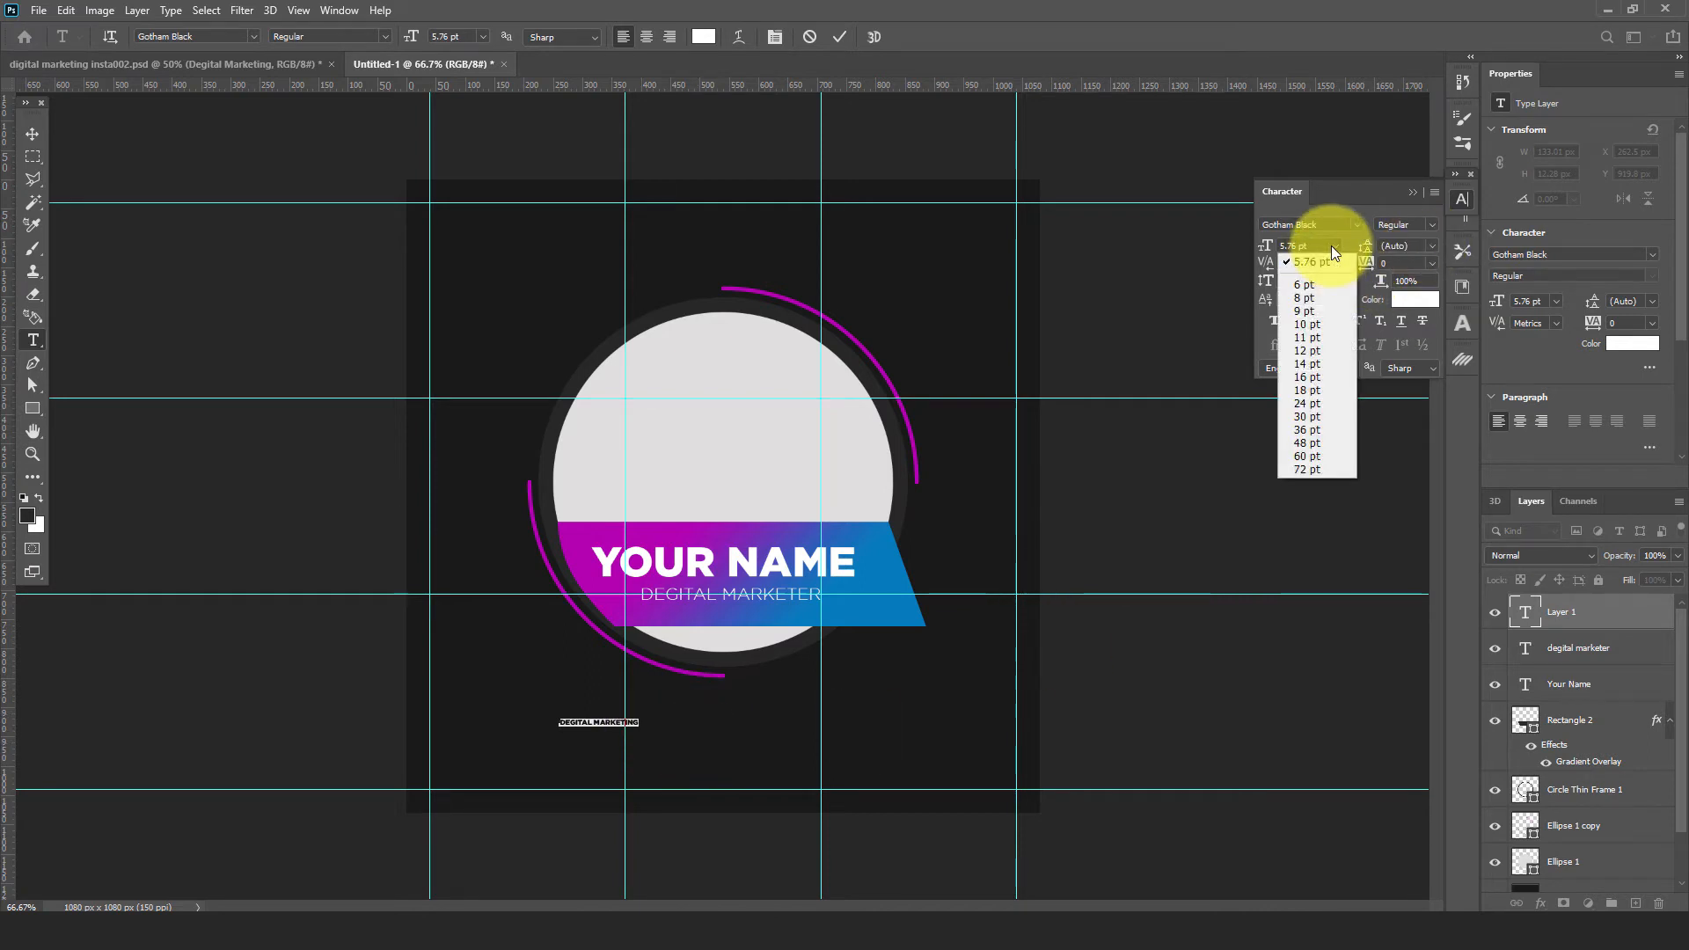
click(1308, 443)
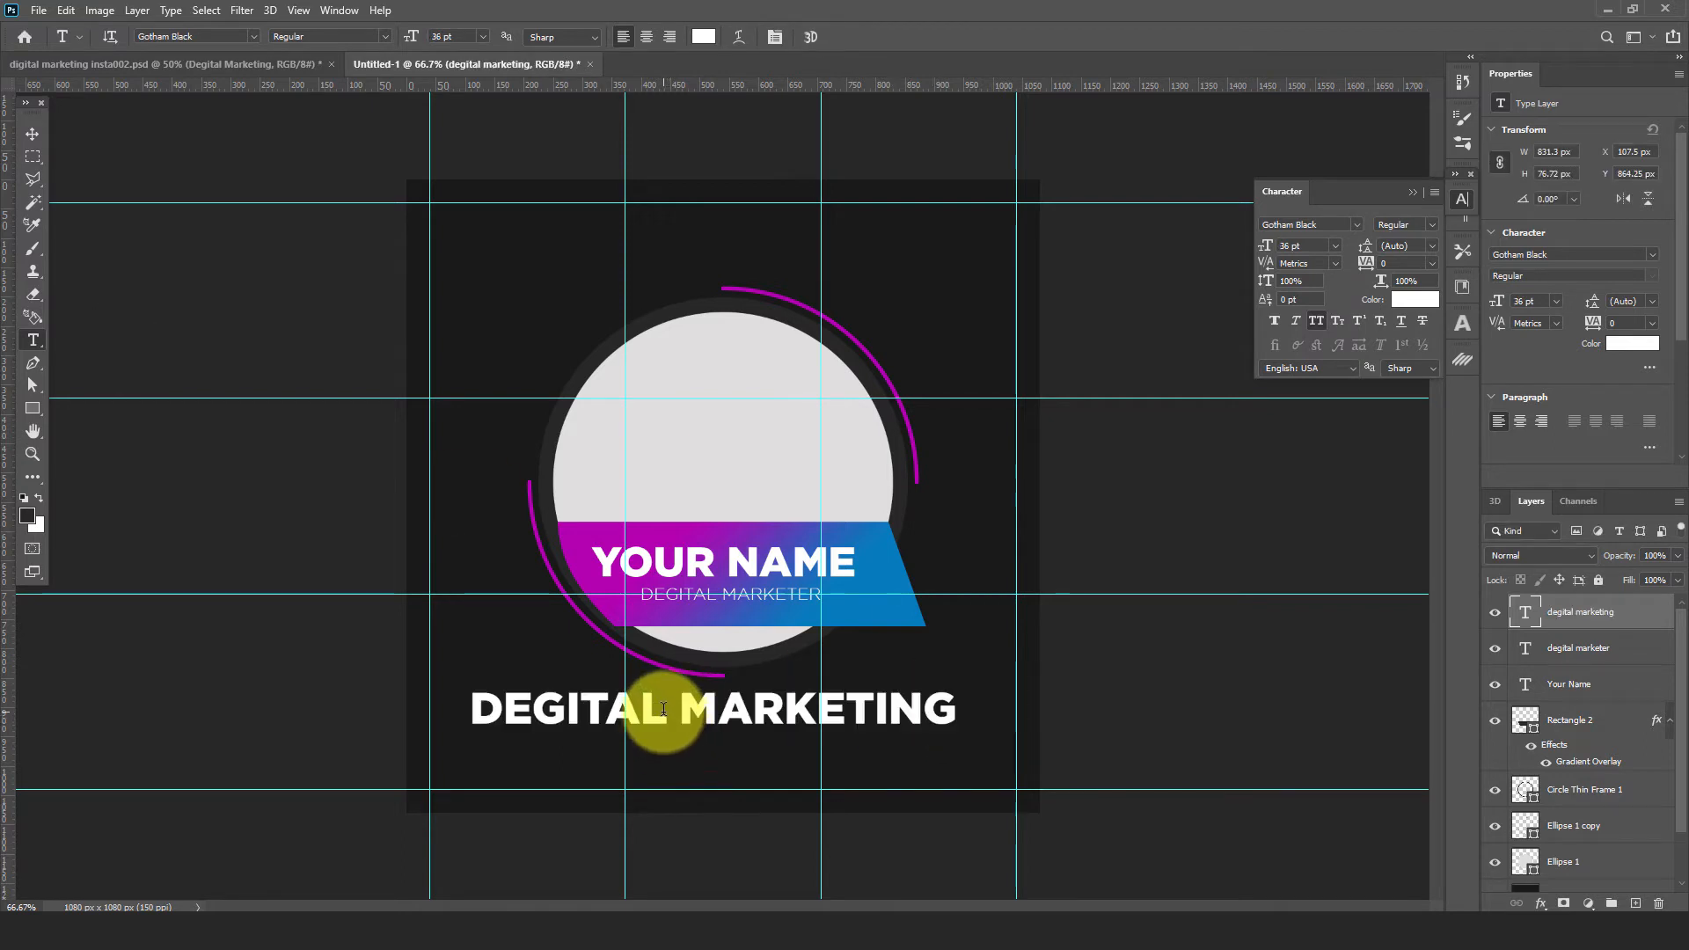
drag(663, 708, 462, 704)
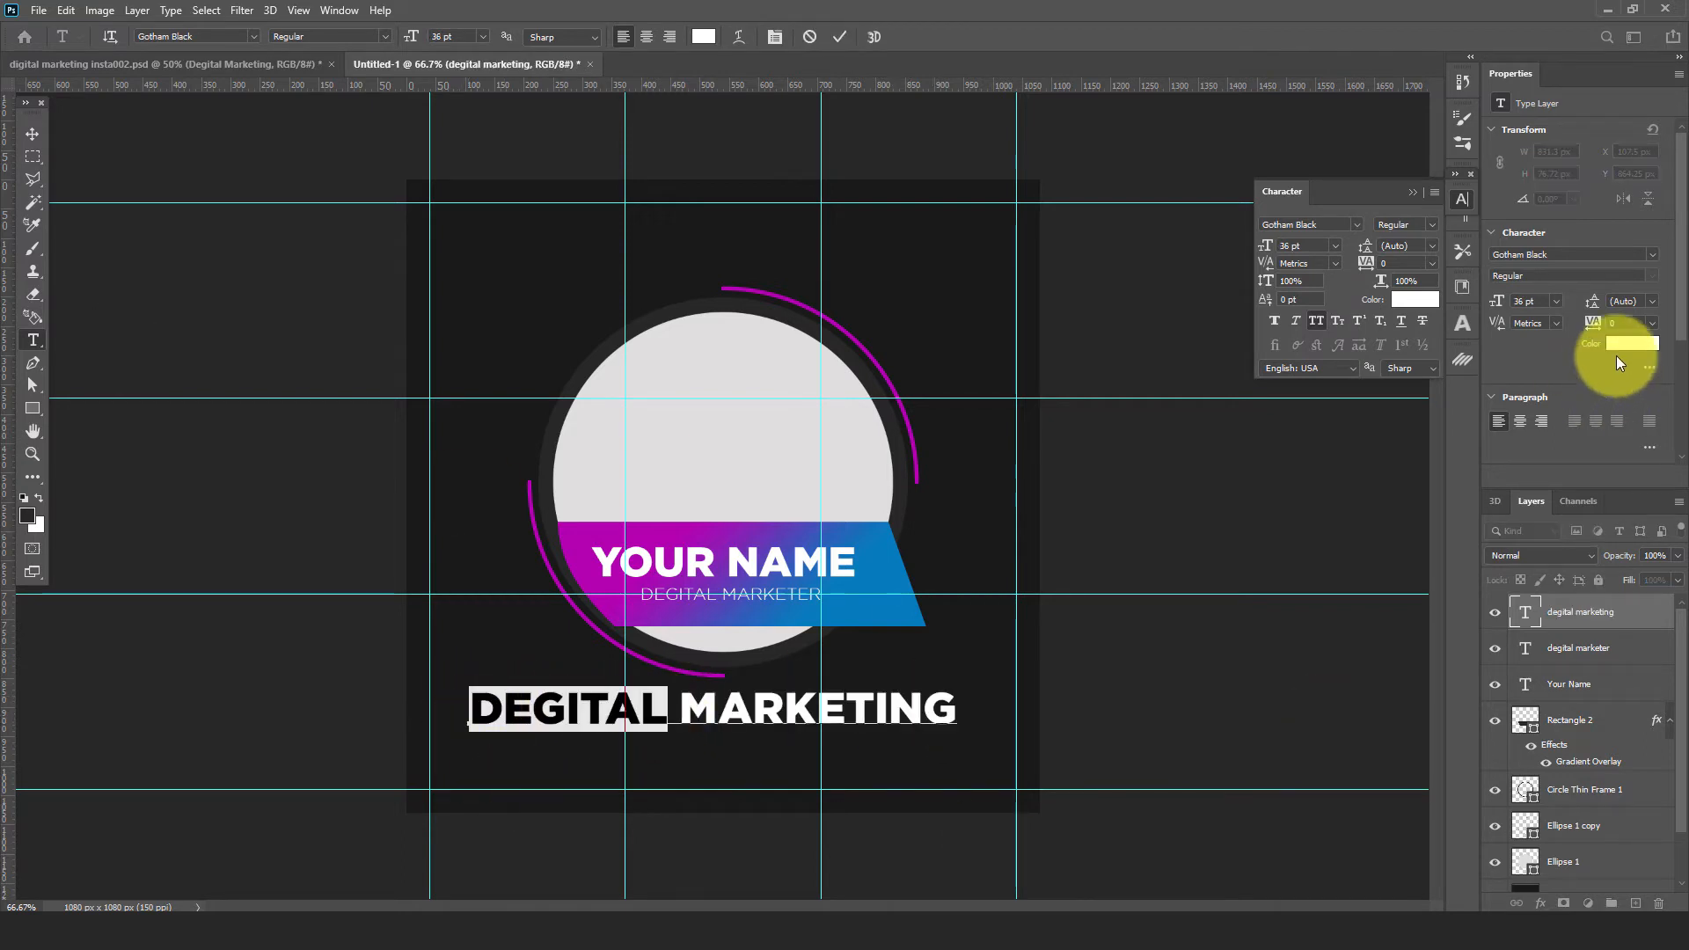
click(1628, 345)
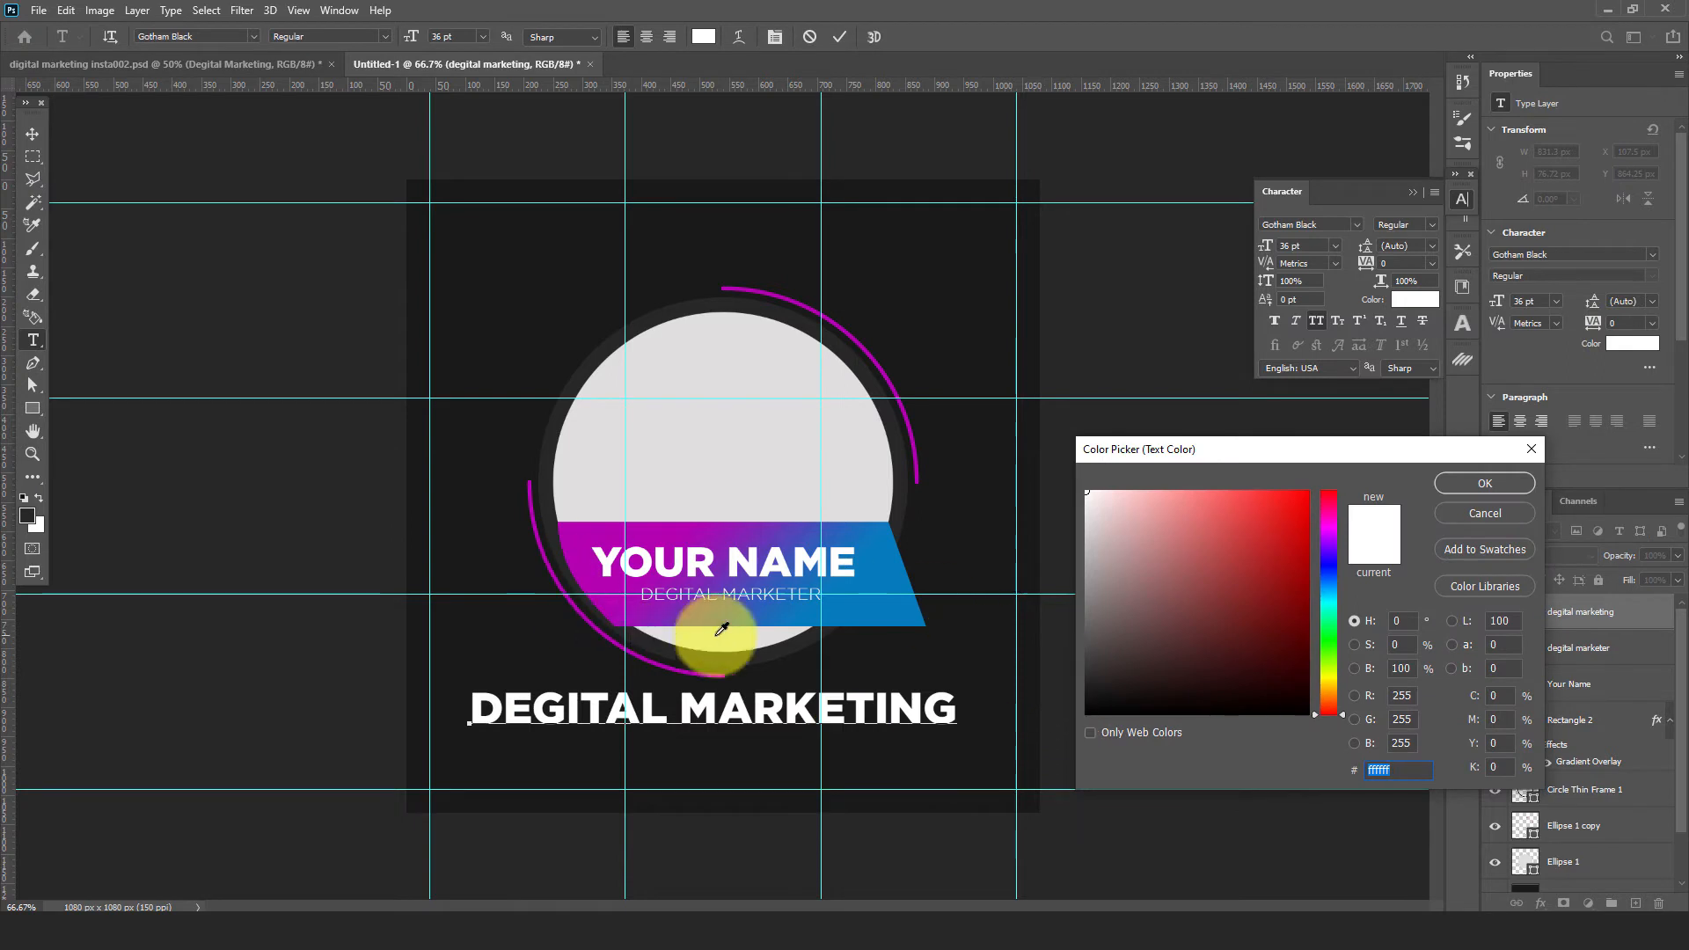
click(578, 534)
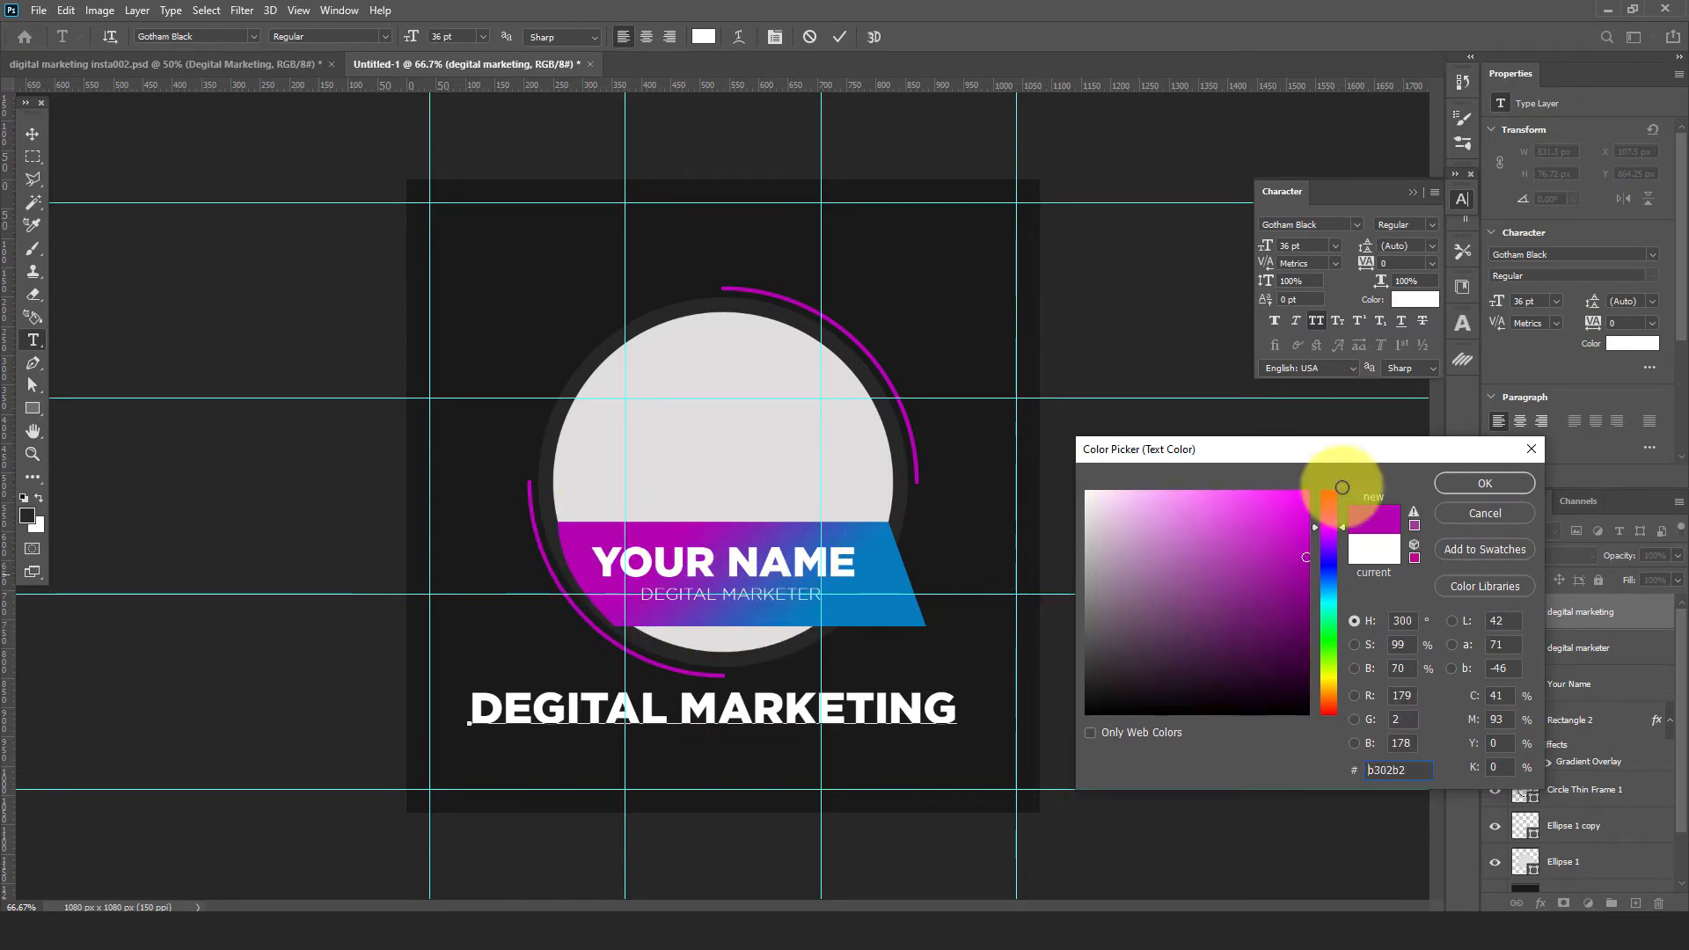
click(1477, 484)
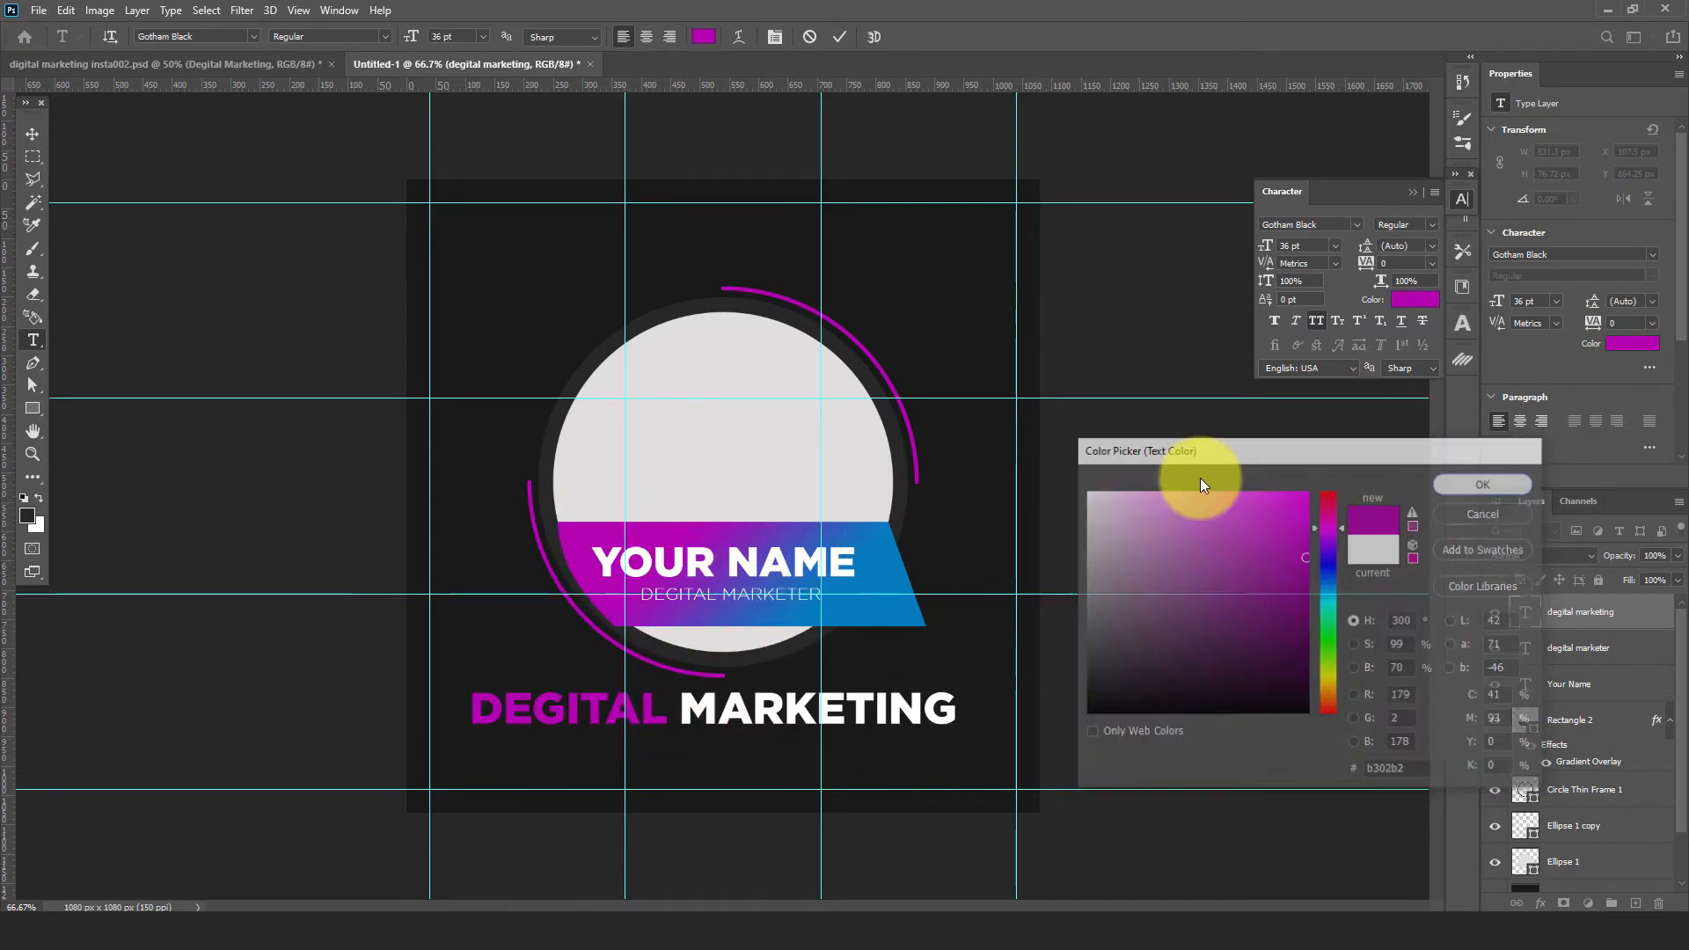
Colour the word MARKETING in the headline with the banner's blue (#077bbc)
drag(680, 710, 1007, 705)
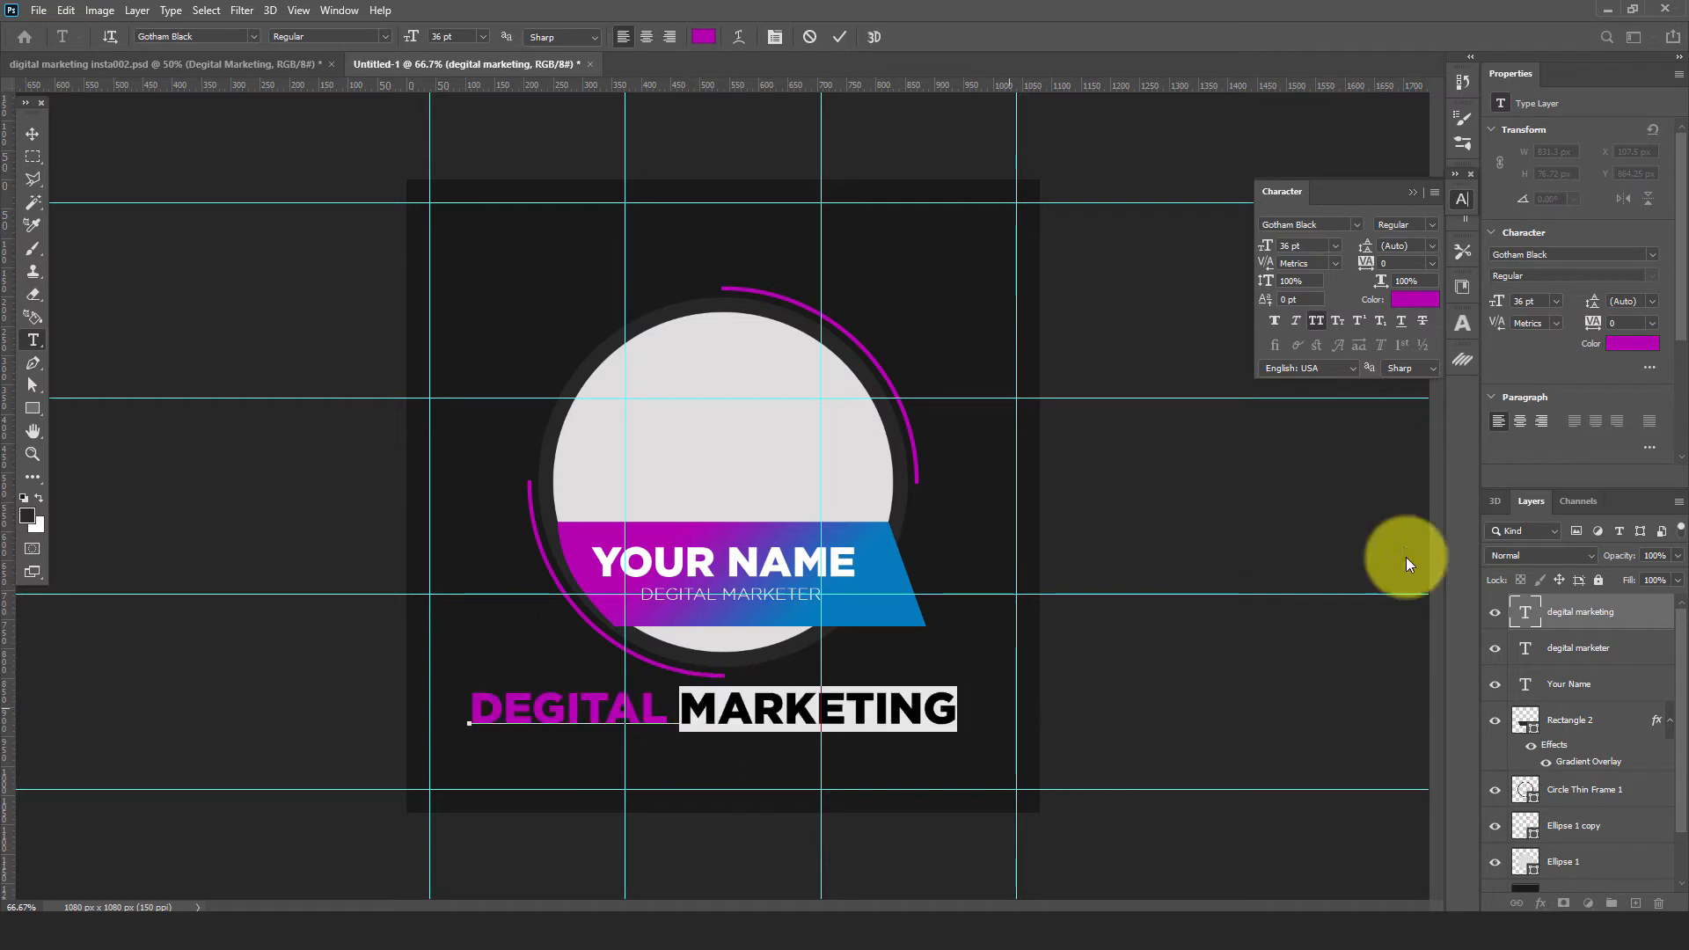
click(1631, 344)
click(889, 572)
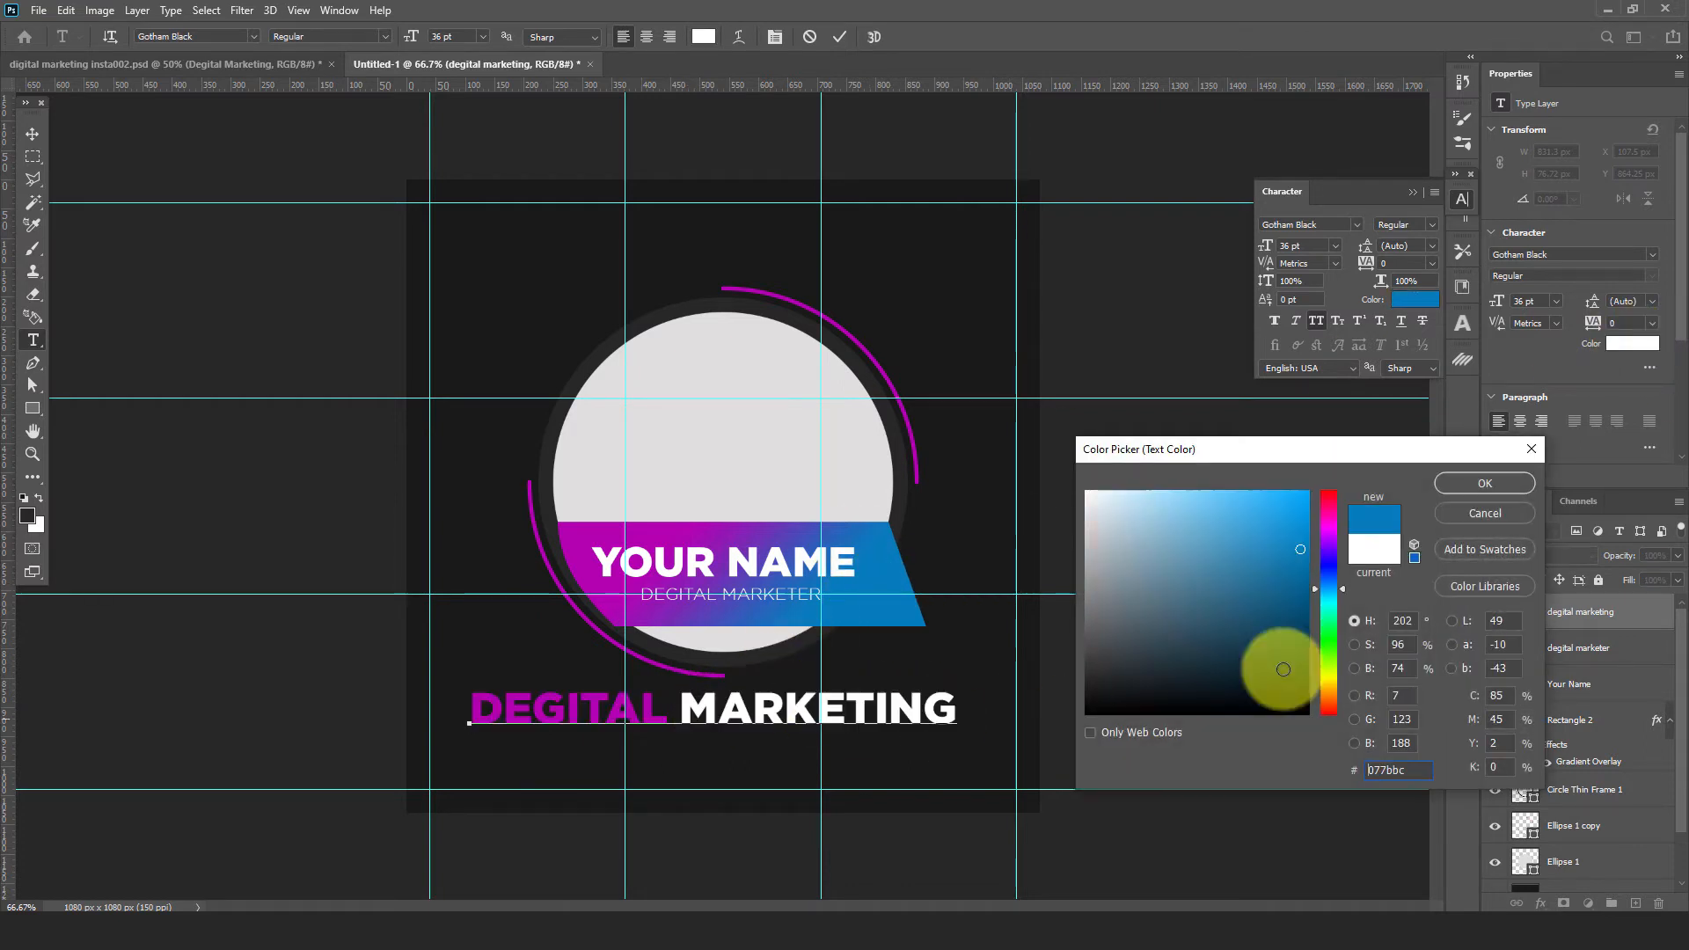
click(1477, 483)
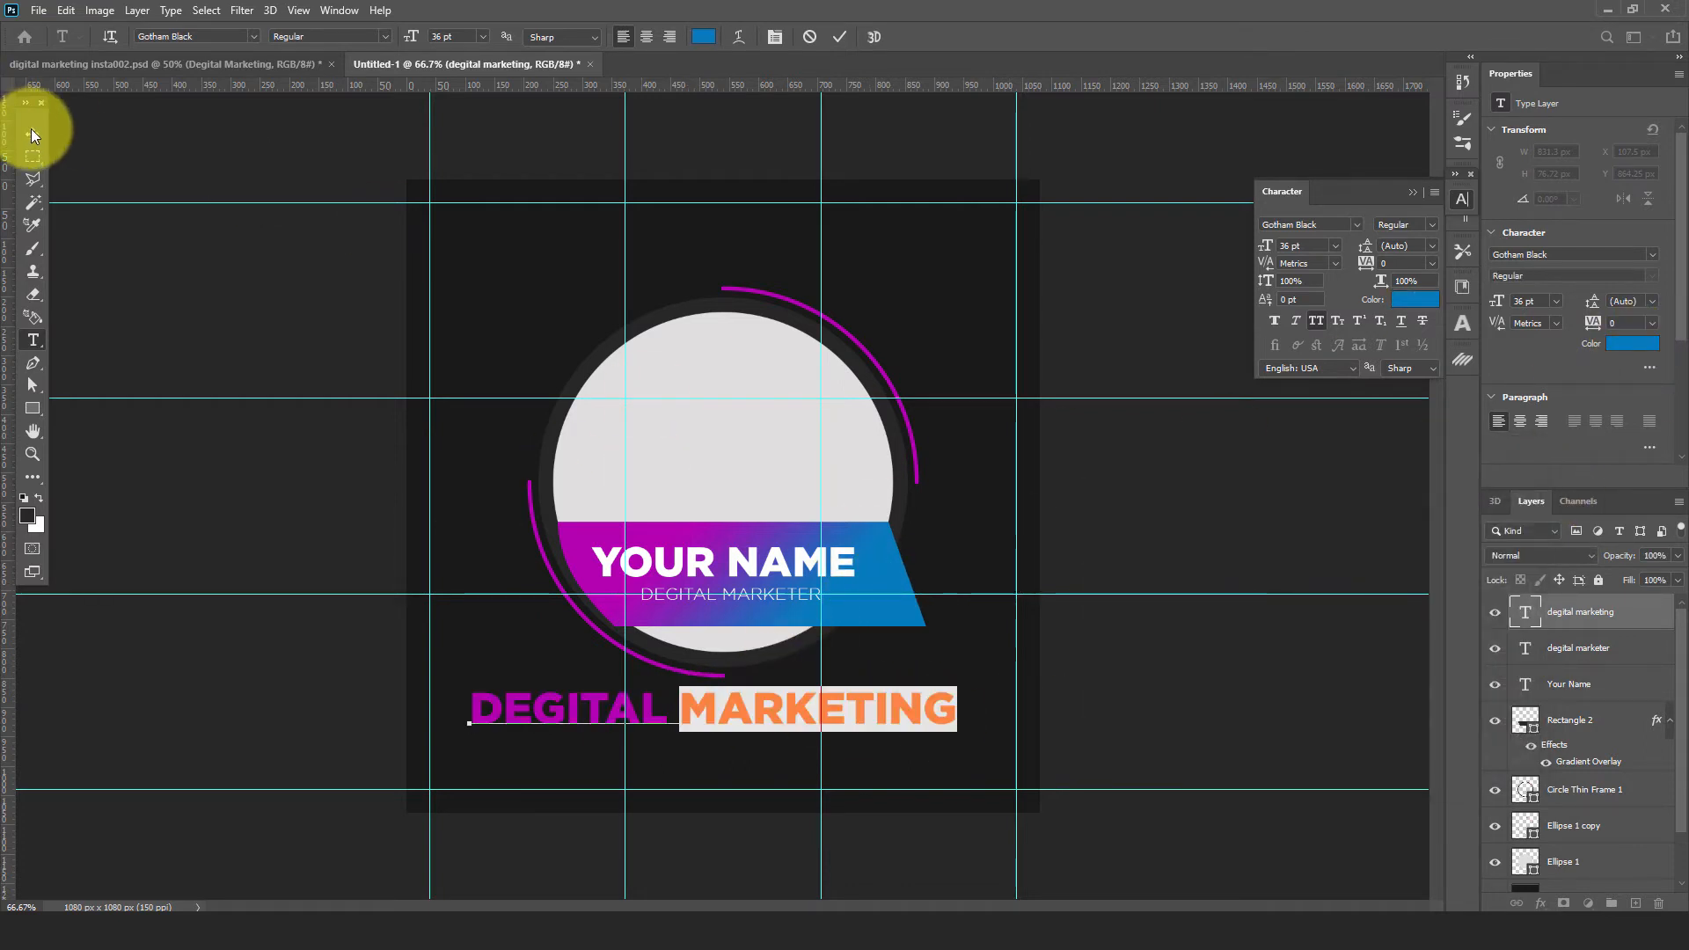
click(32, 134)
click(297, 411)
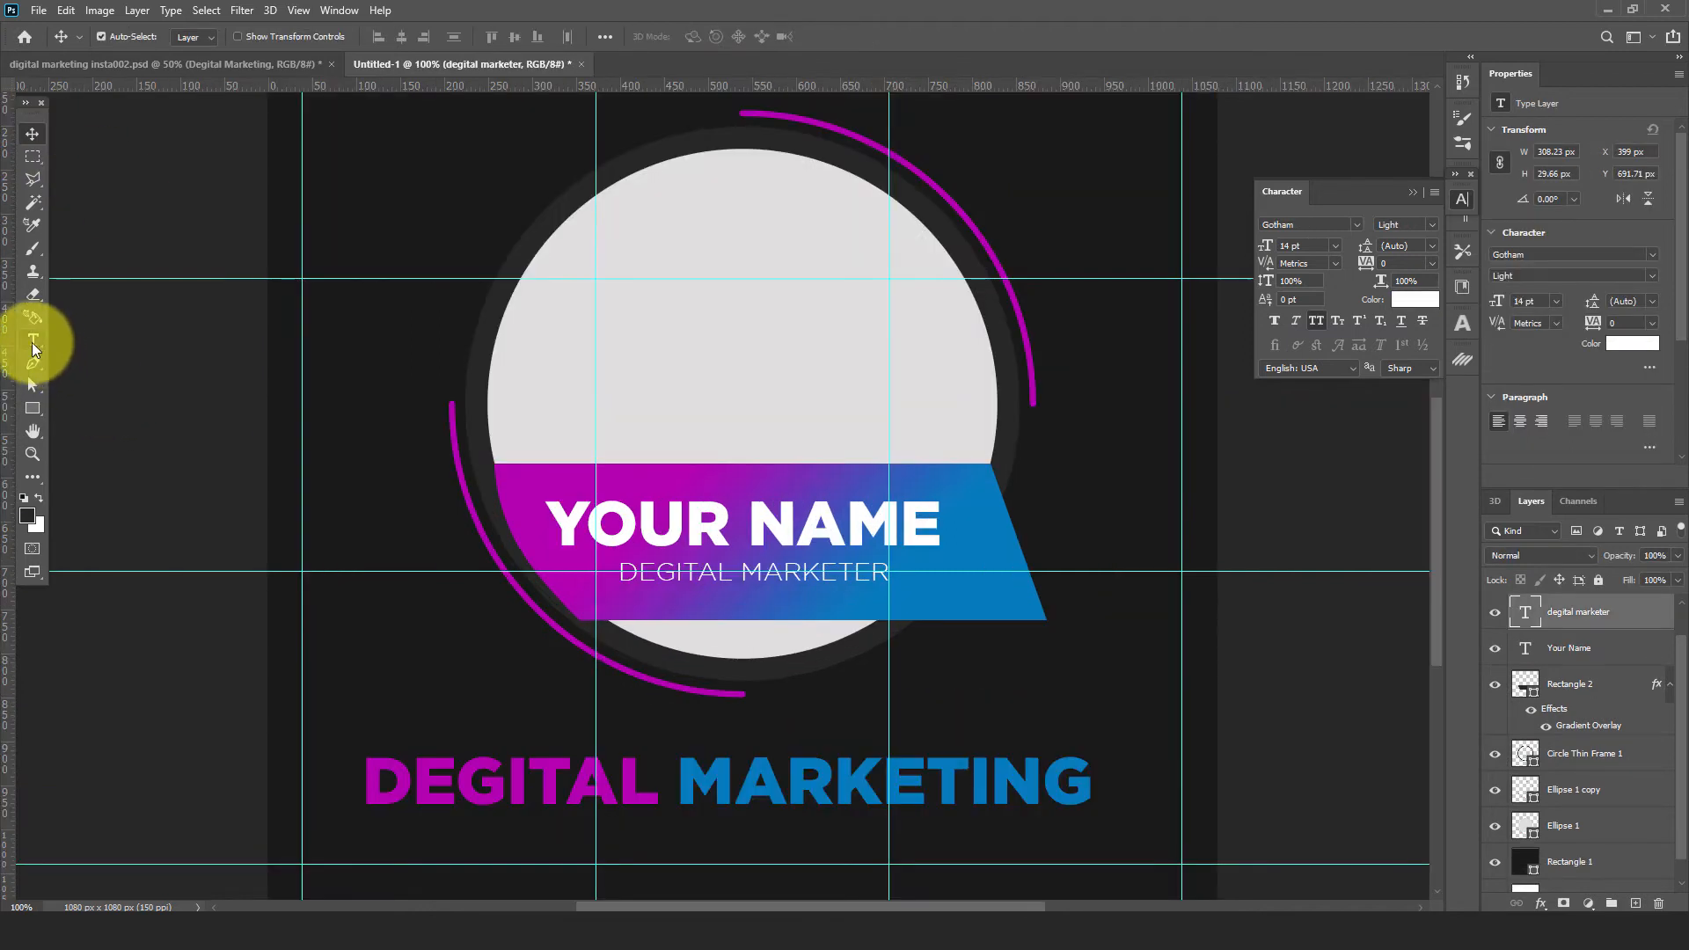
Add the white text 2021 TREND at 18 pt and position it between the circle and the headline
click(32, 343)
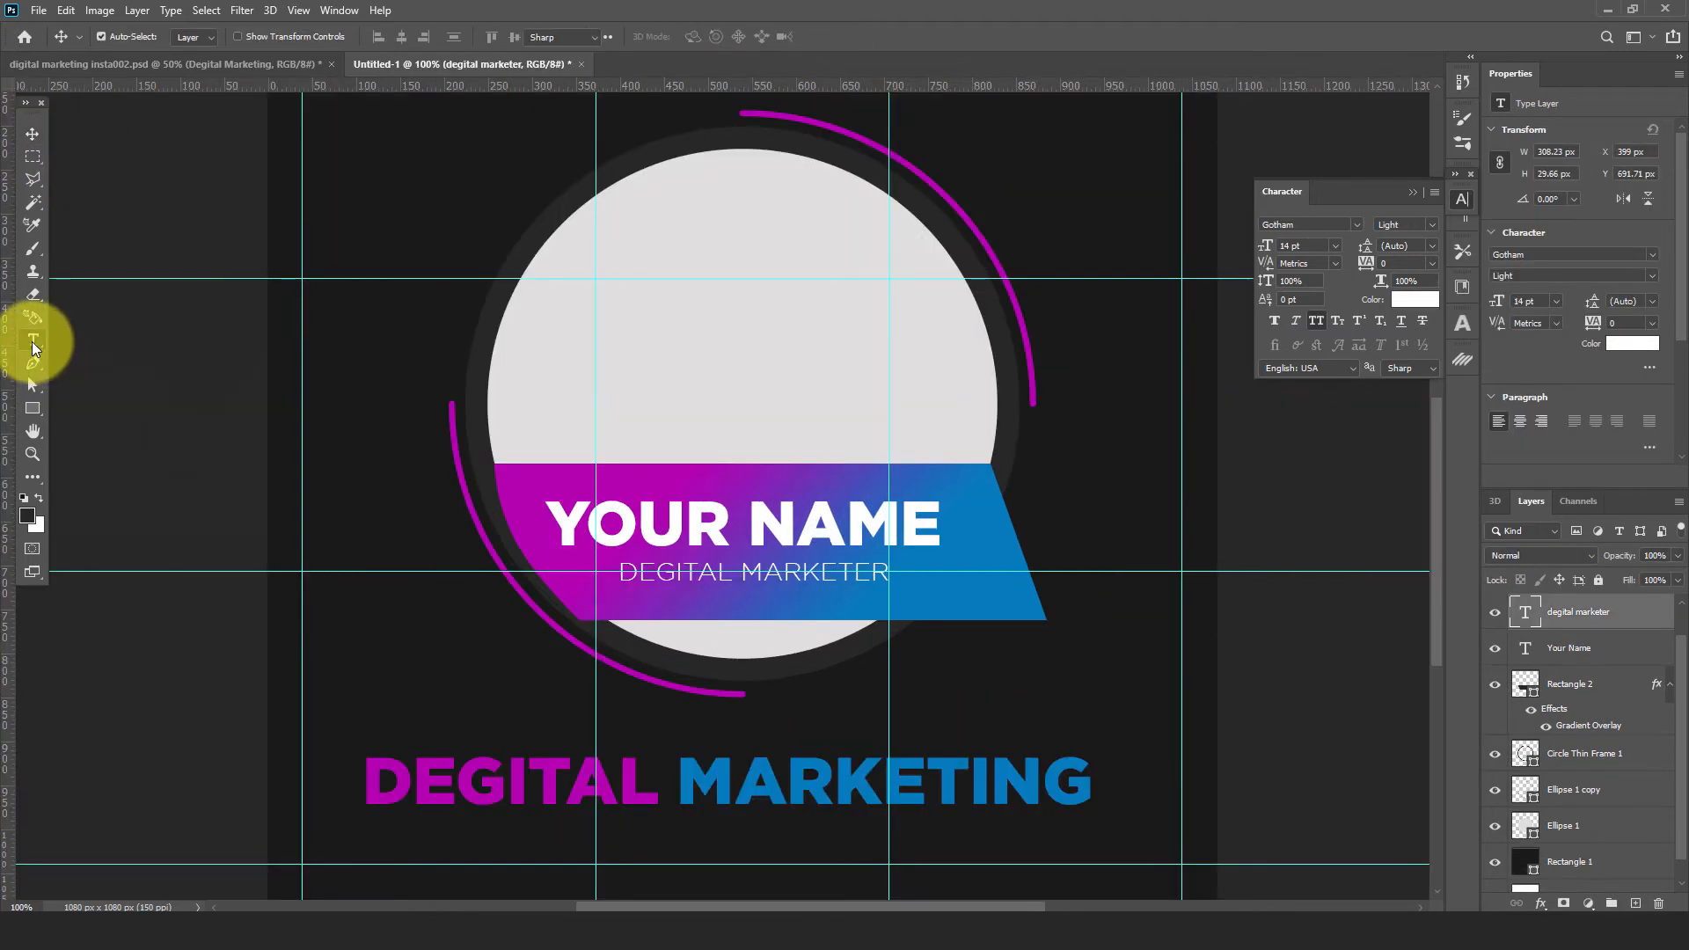
click(646, 730)
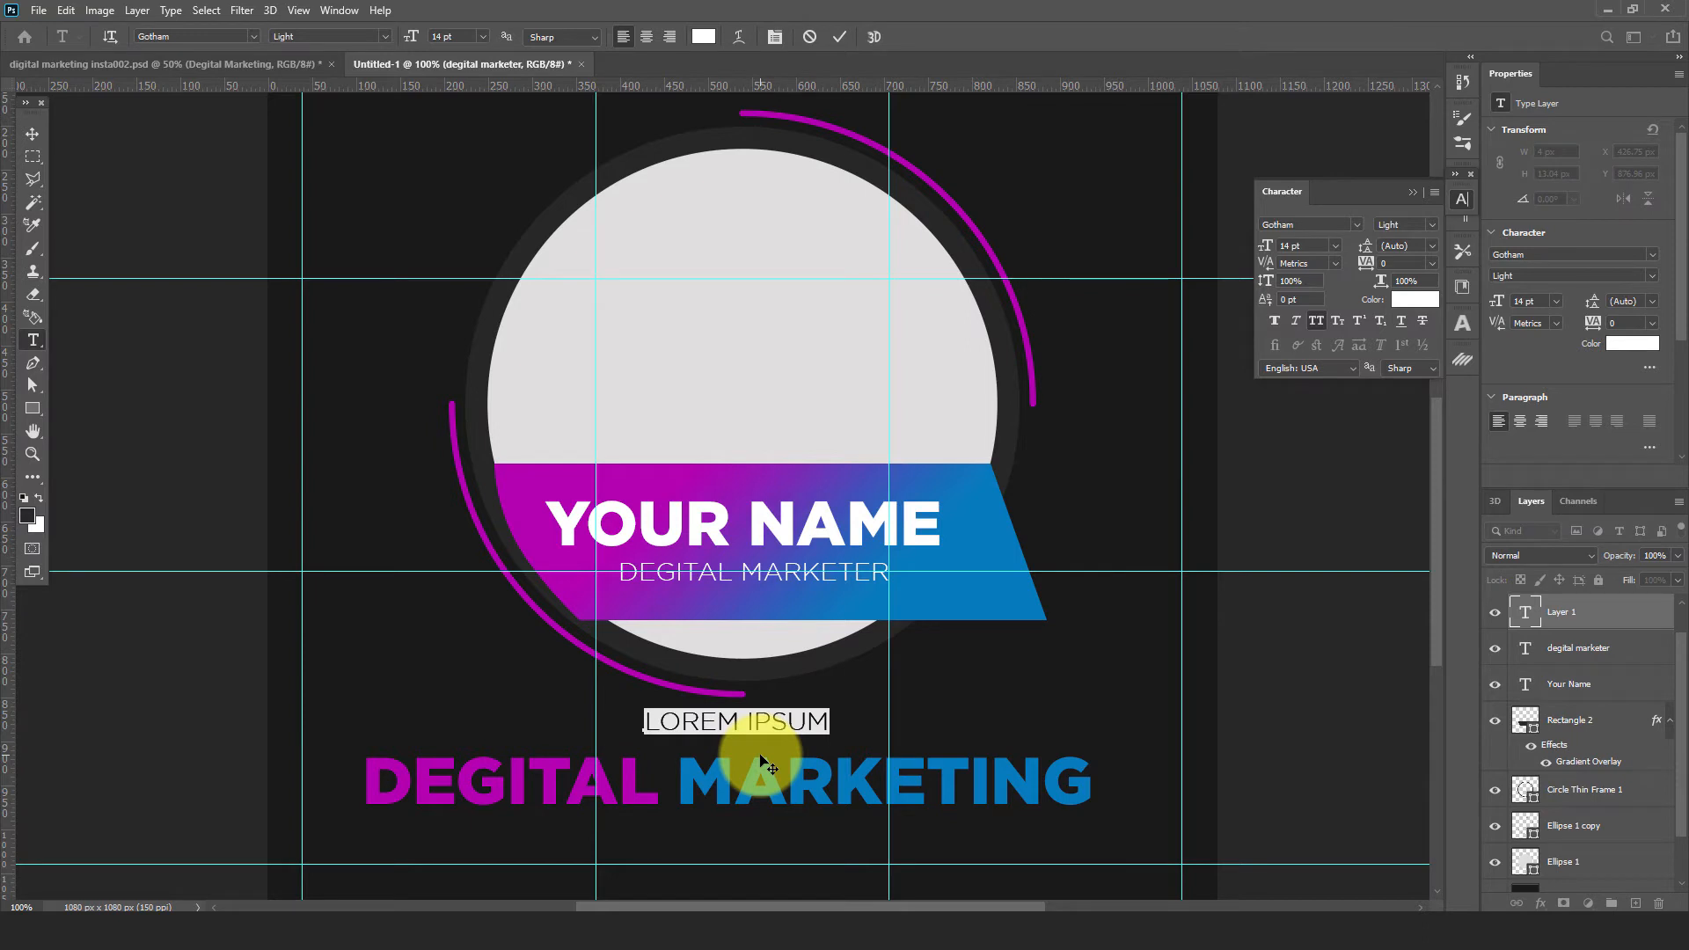
text(2021 TREND)
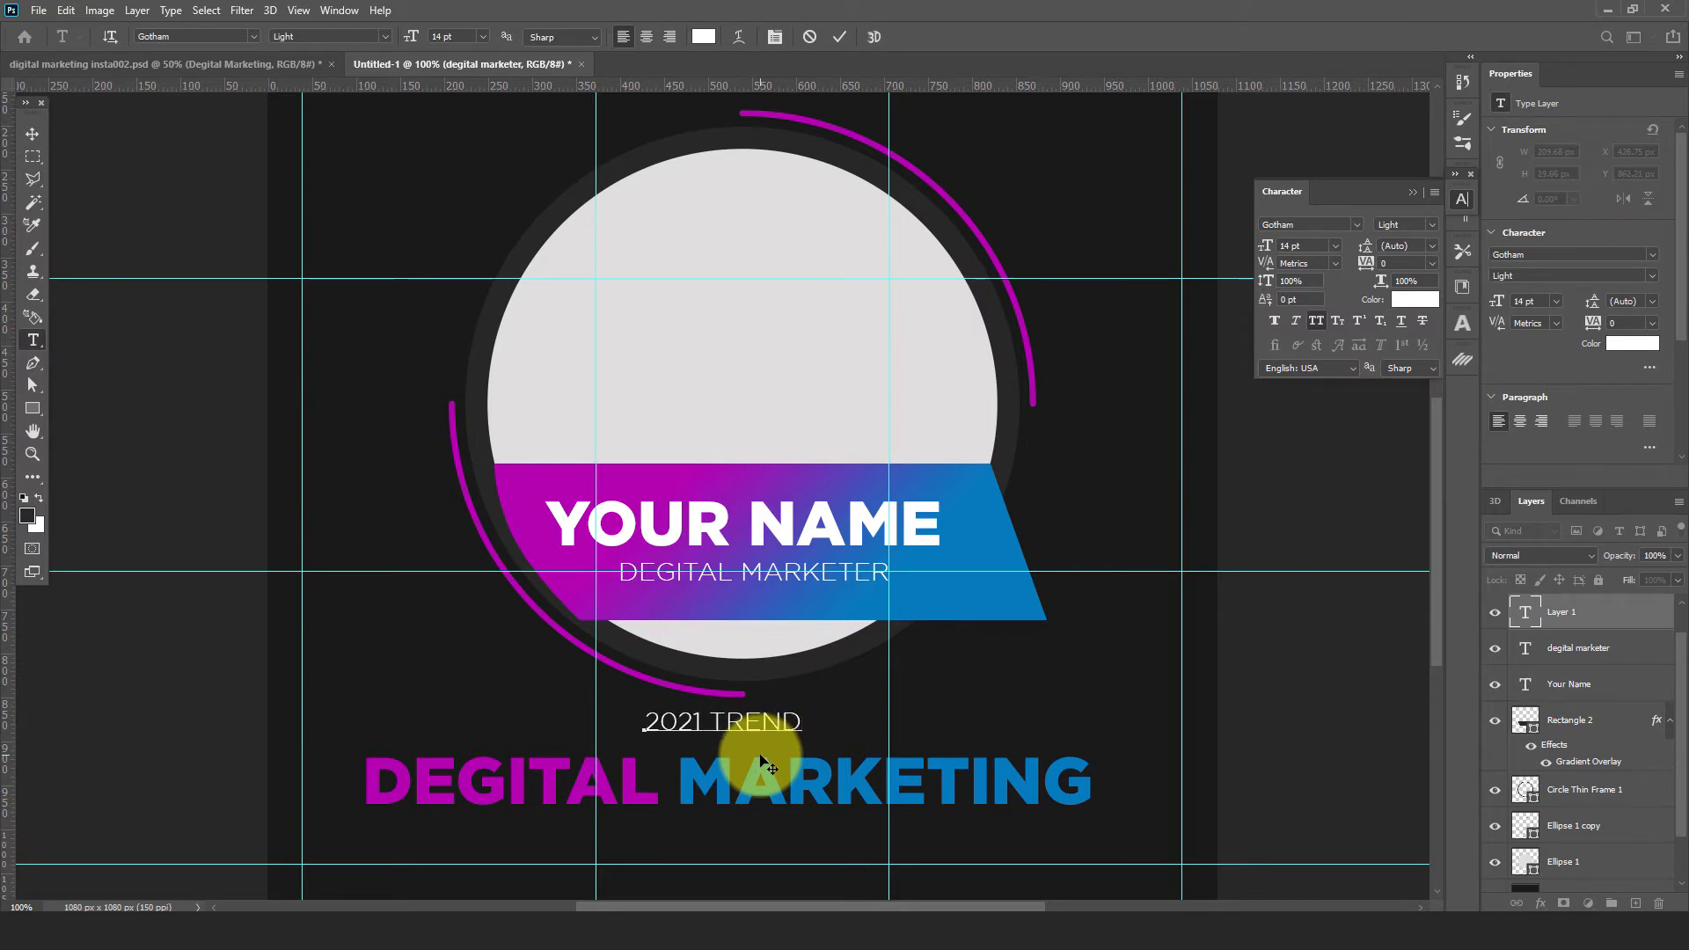
key(ctrl+a)
click(1334, 246)
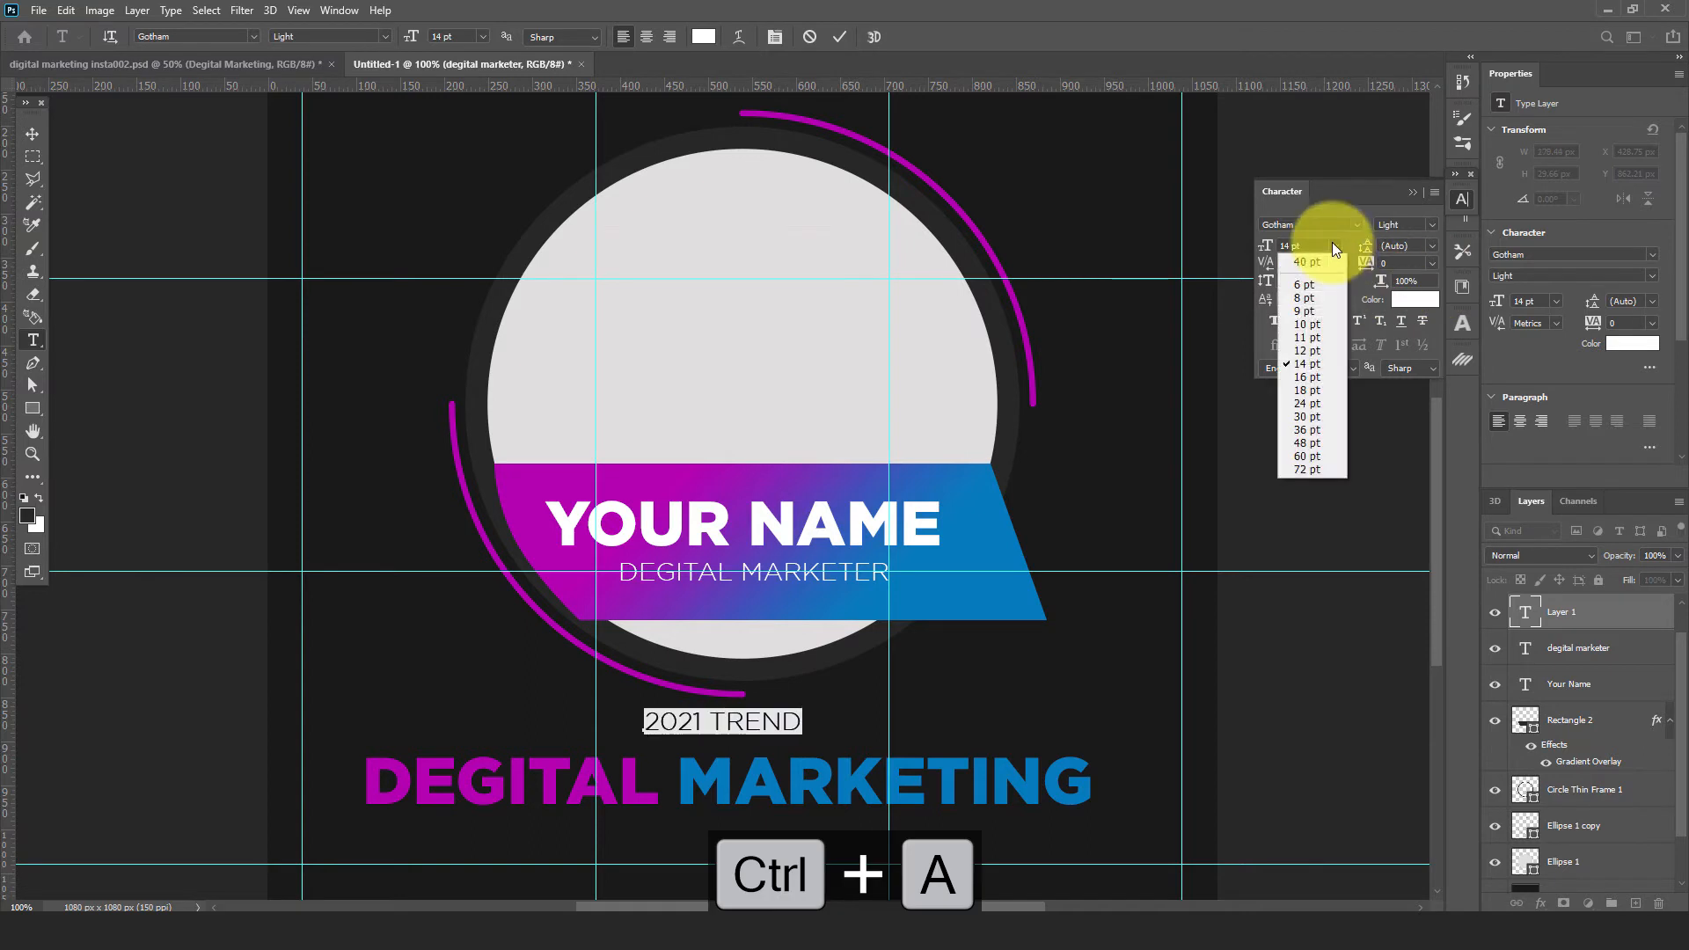
click(1306, 390)
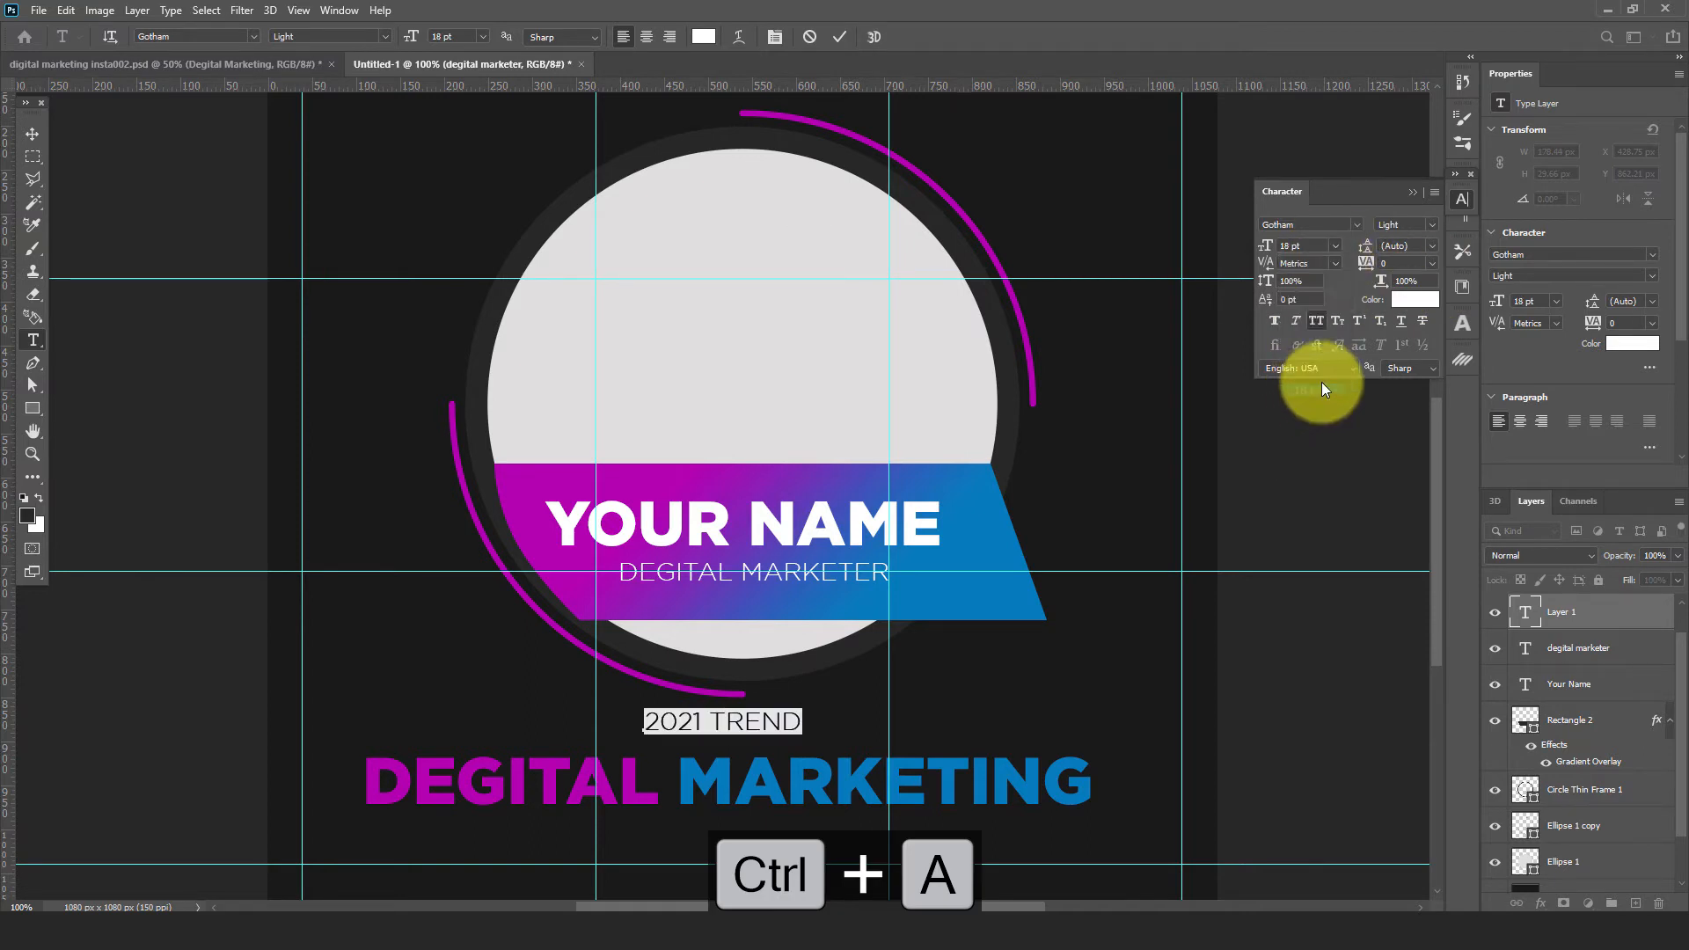
click(32, 134)
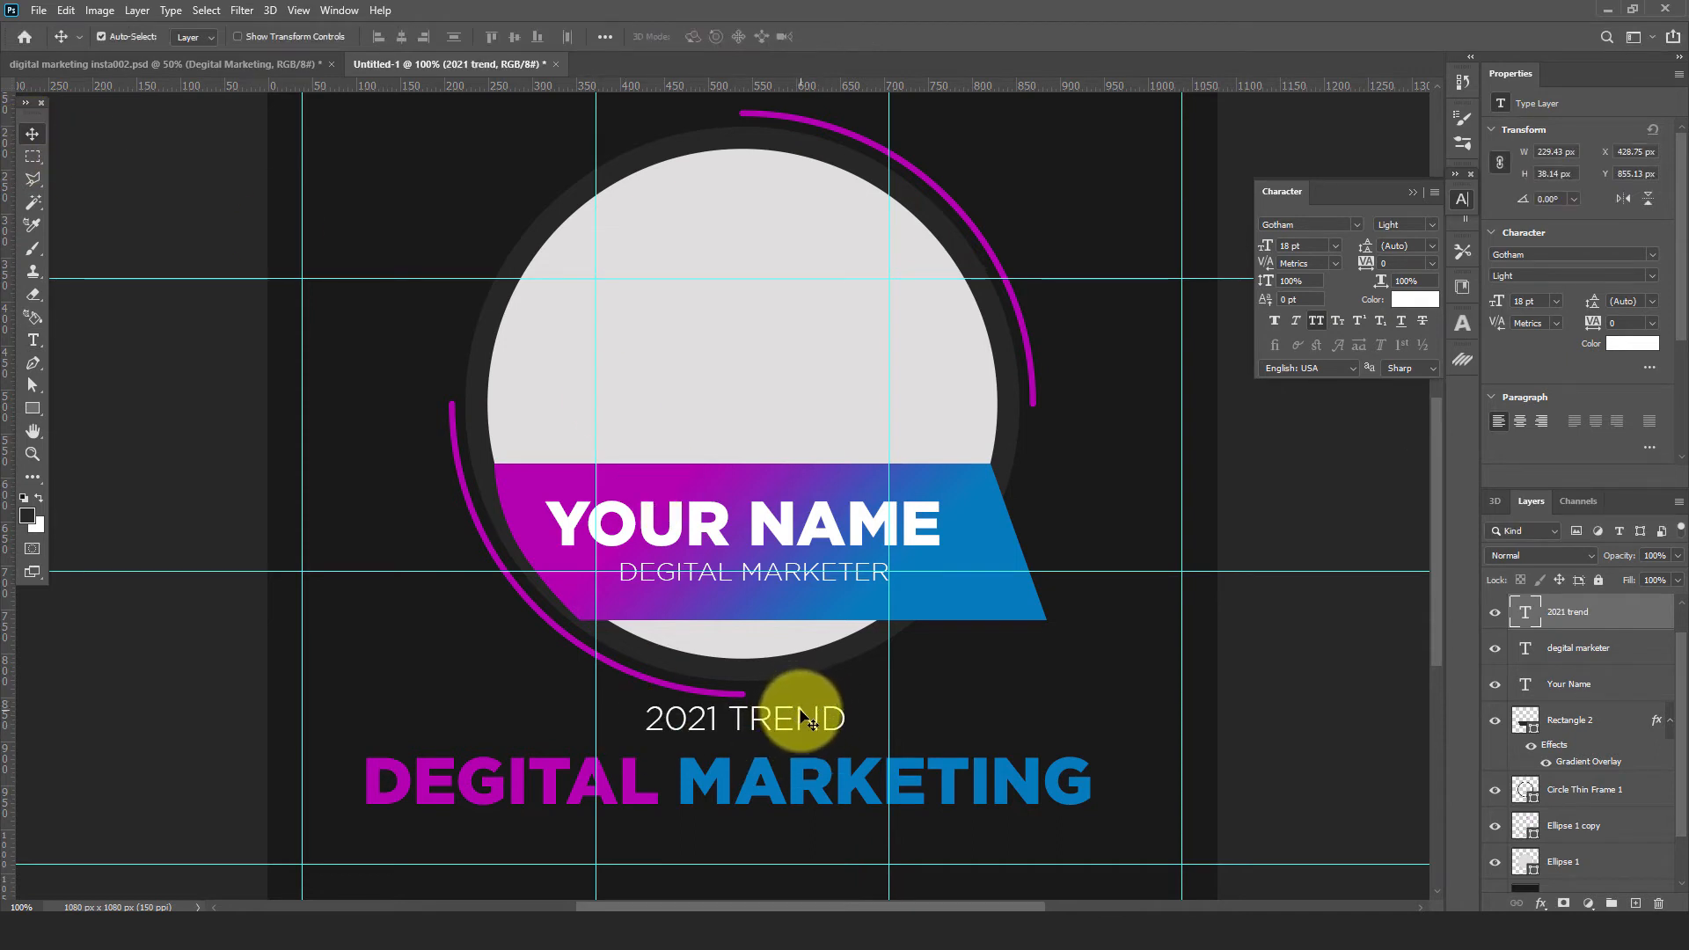
drag(795, 721, 789, 719)
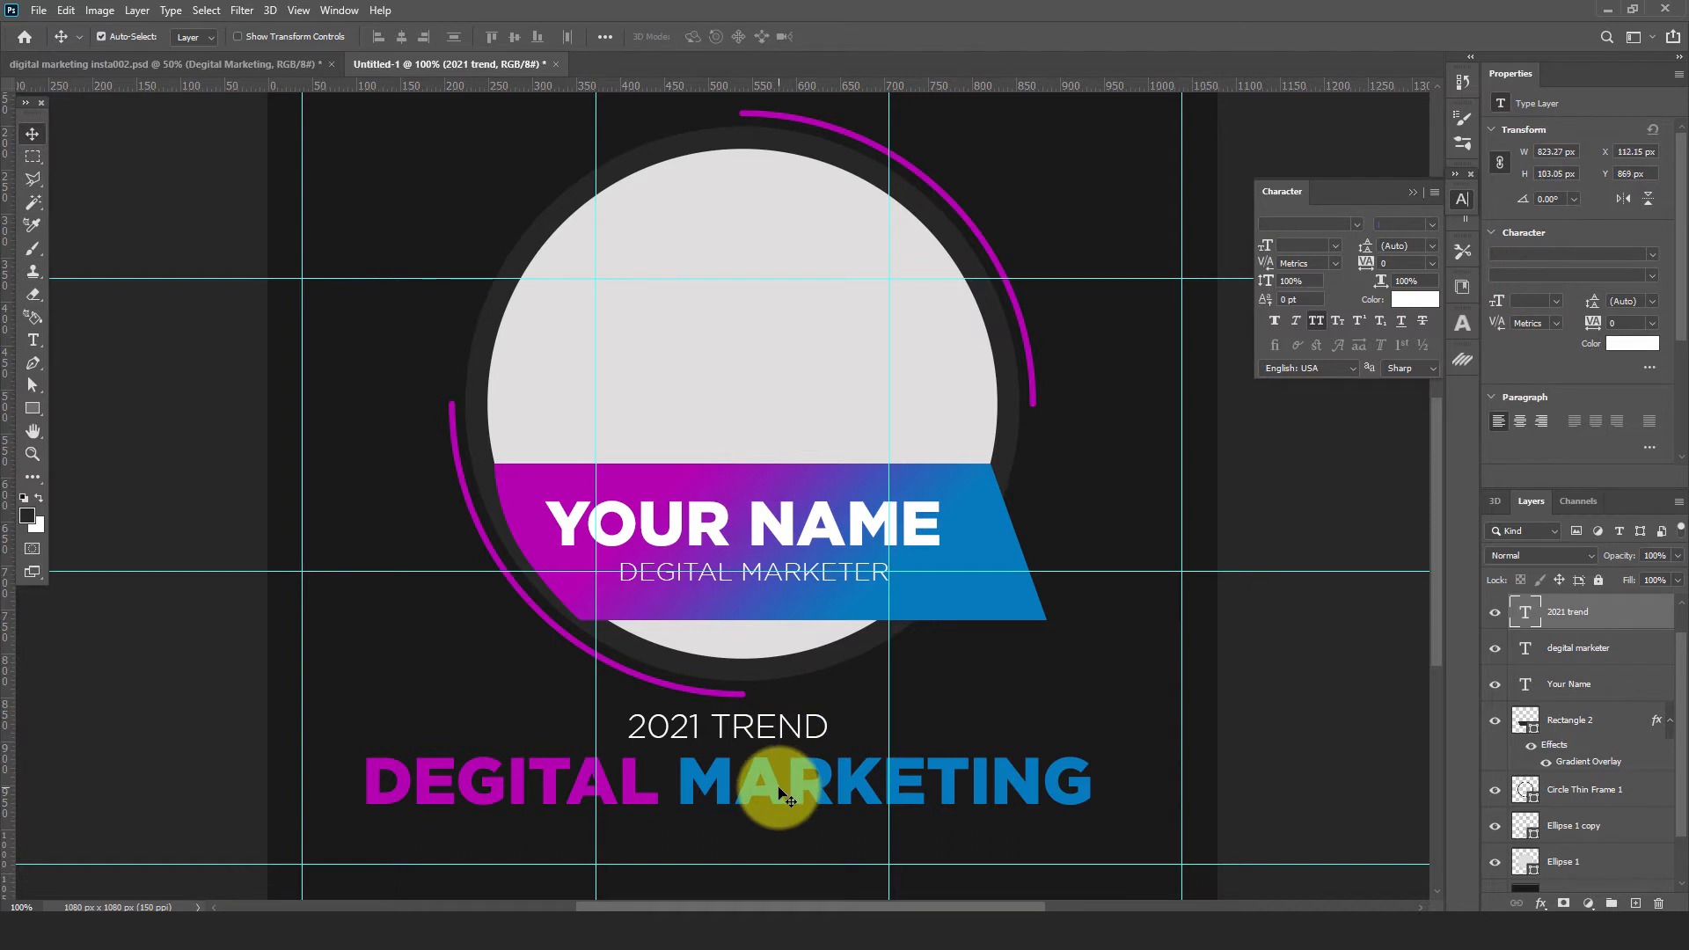
Centre the 2021 TREND and DEGITAL MARKETING texts horizontally on the canvas by aligning them with the Background layer
shift+click(778, 792)
drag(1681, 767, 1680, 868)
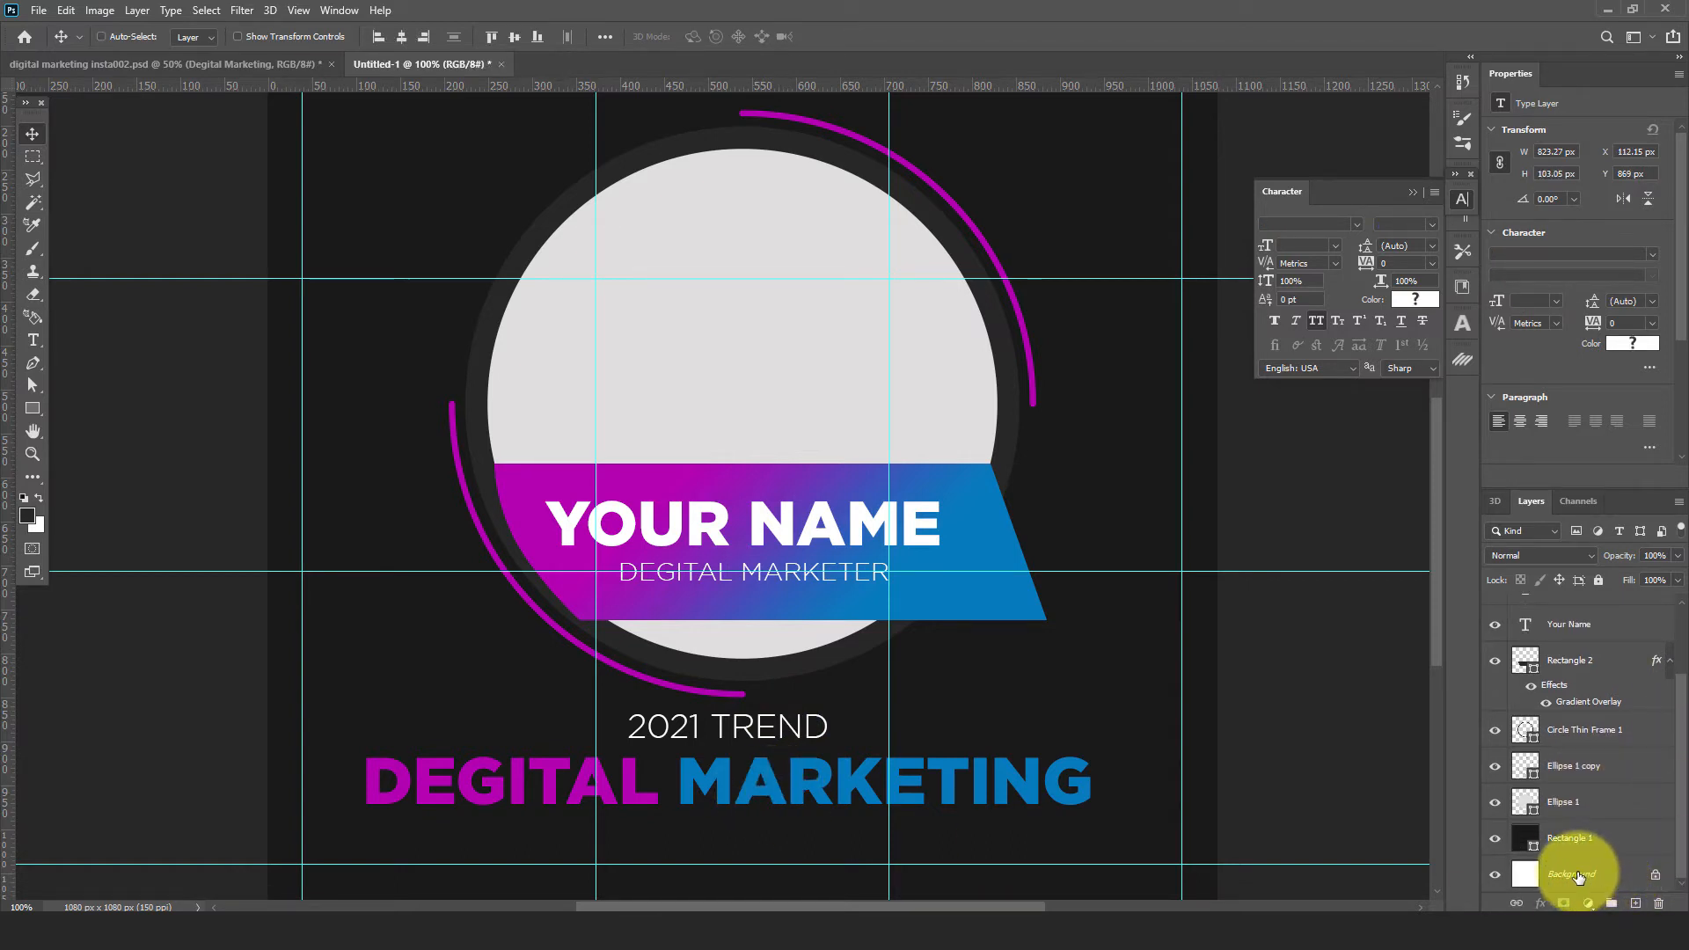
ctrl+click(1577, 876)
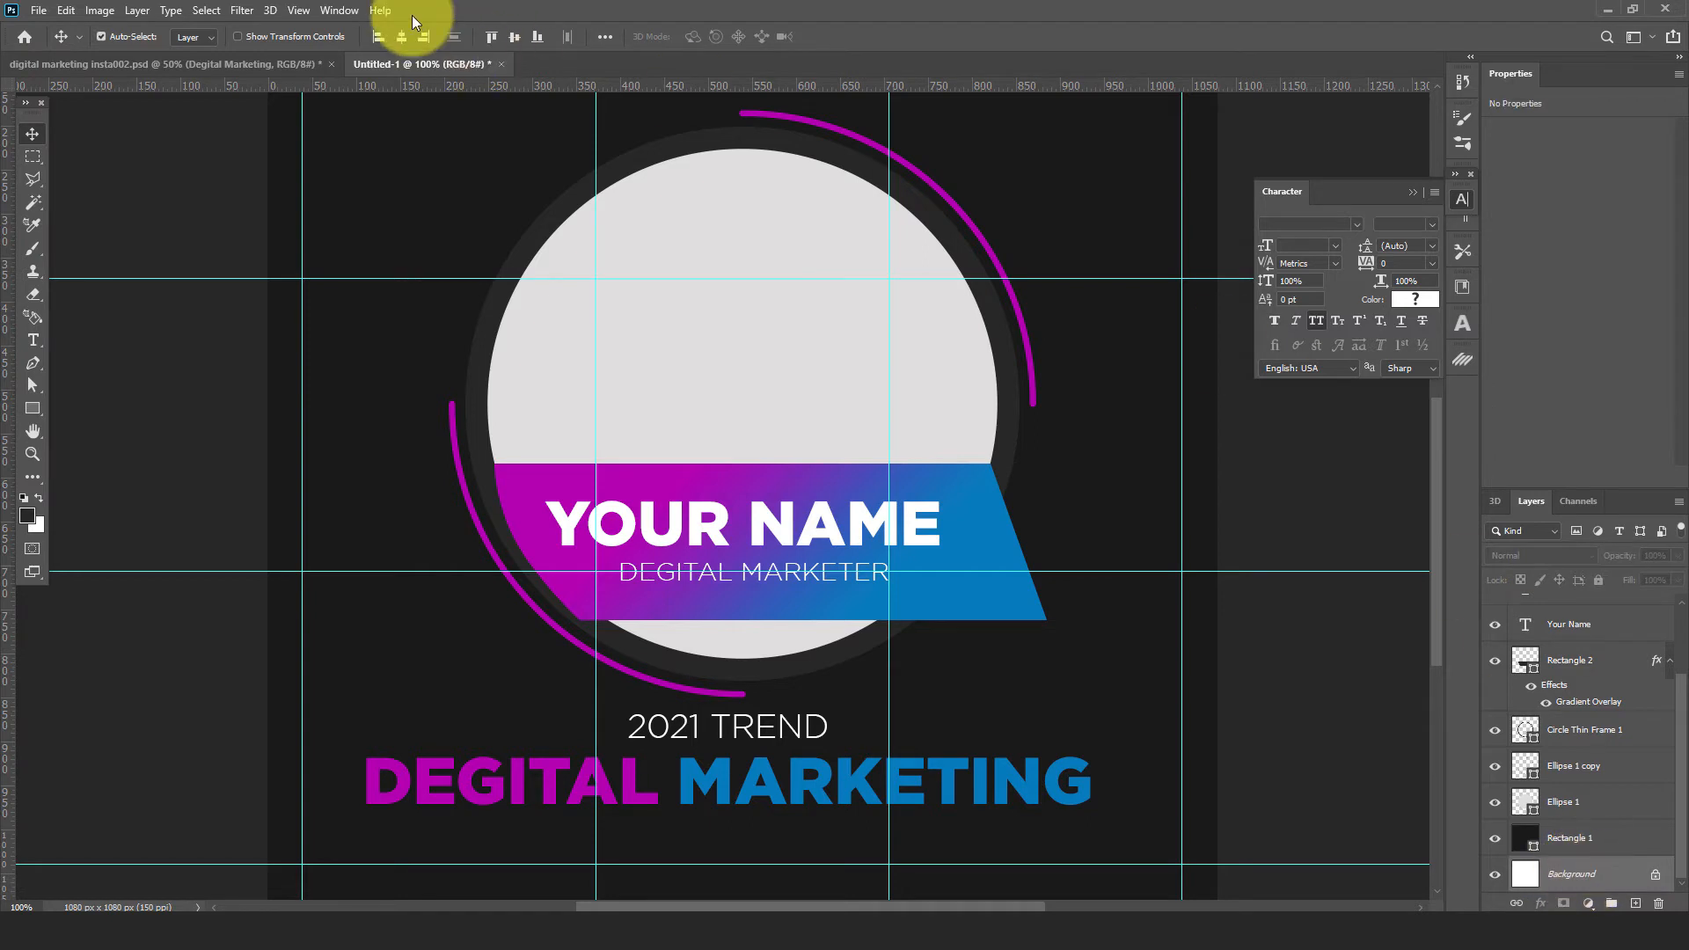
click(401, 37)
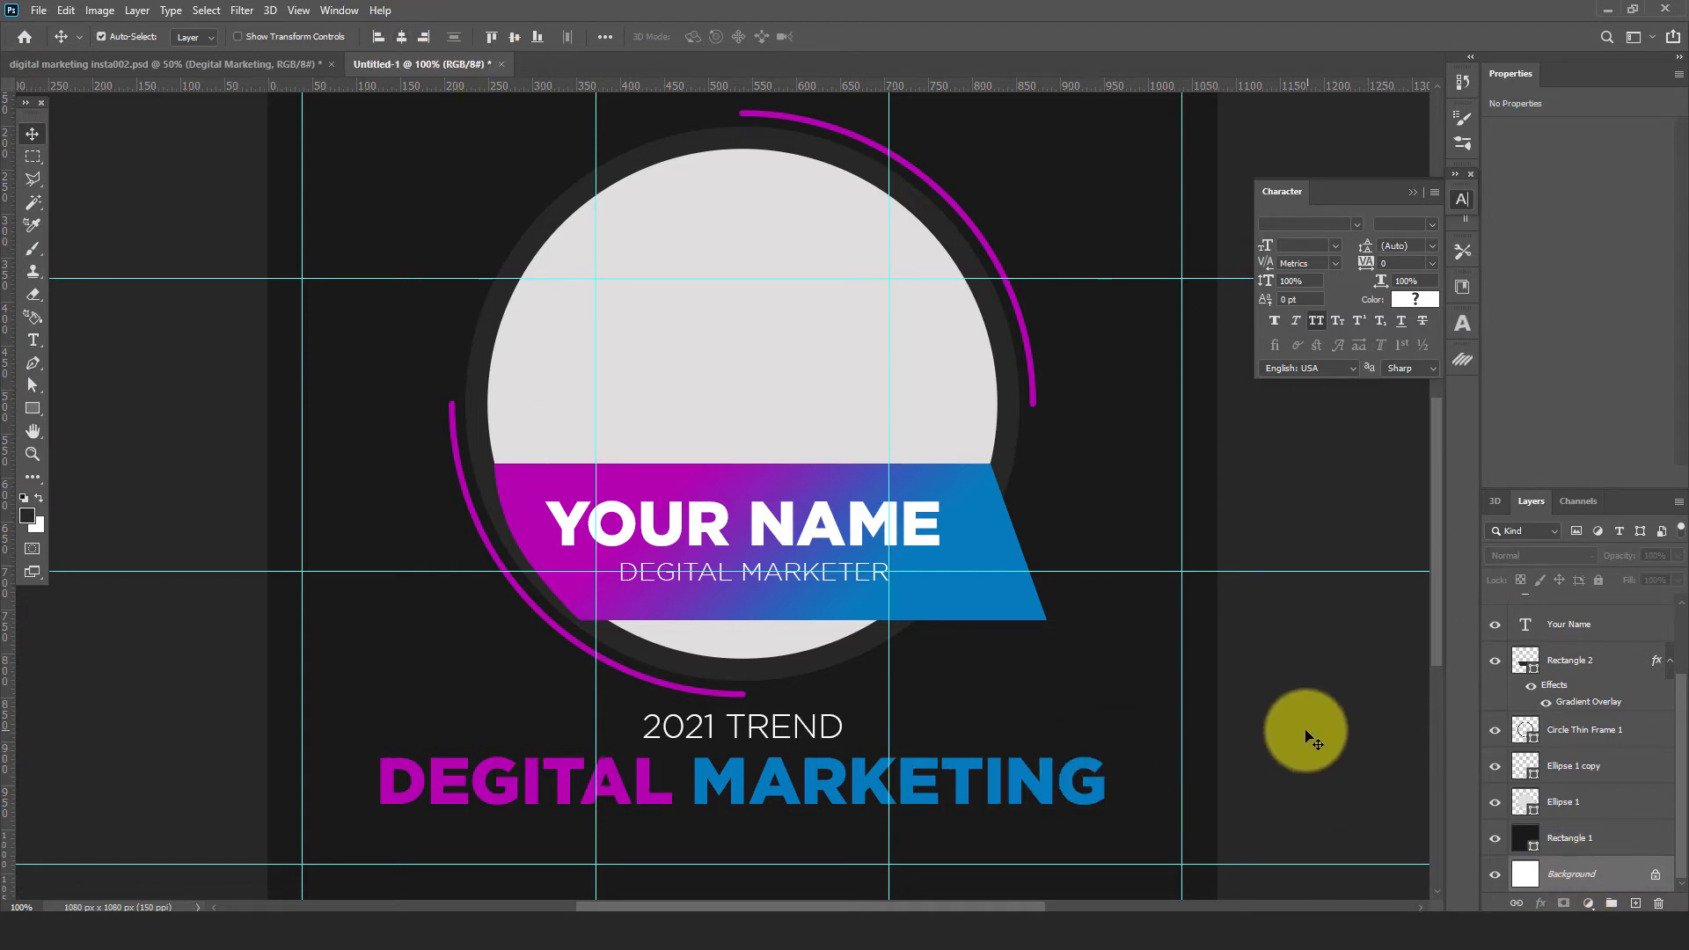
click(1299, 735)
click(858, 796)
key(ctrl+minus)
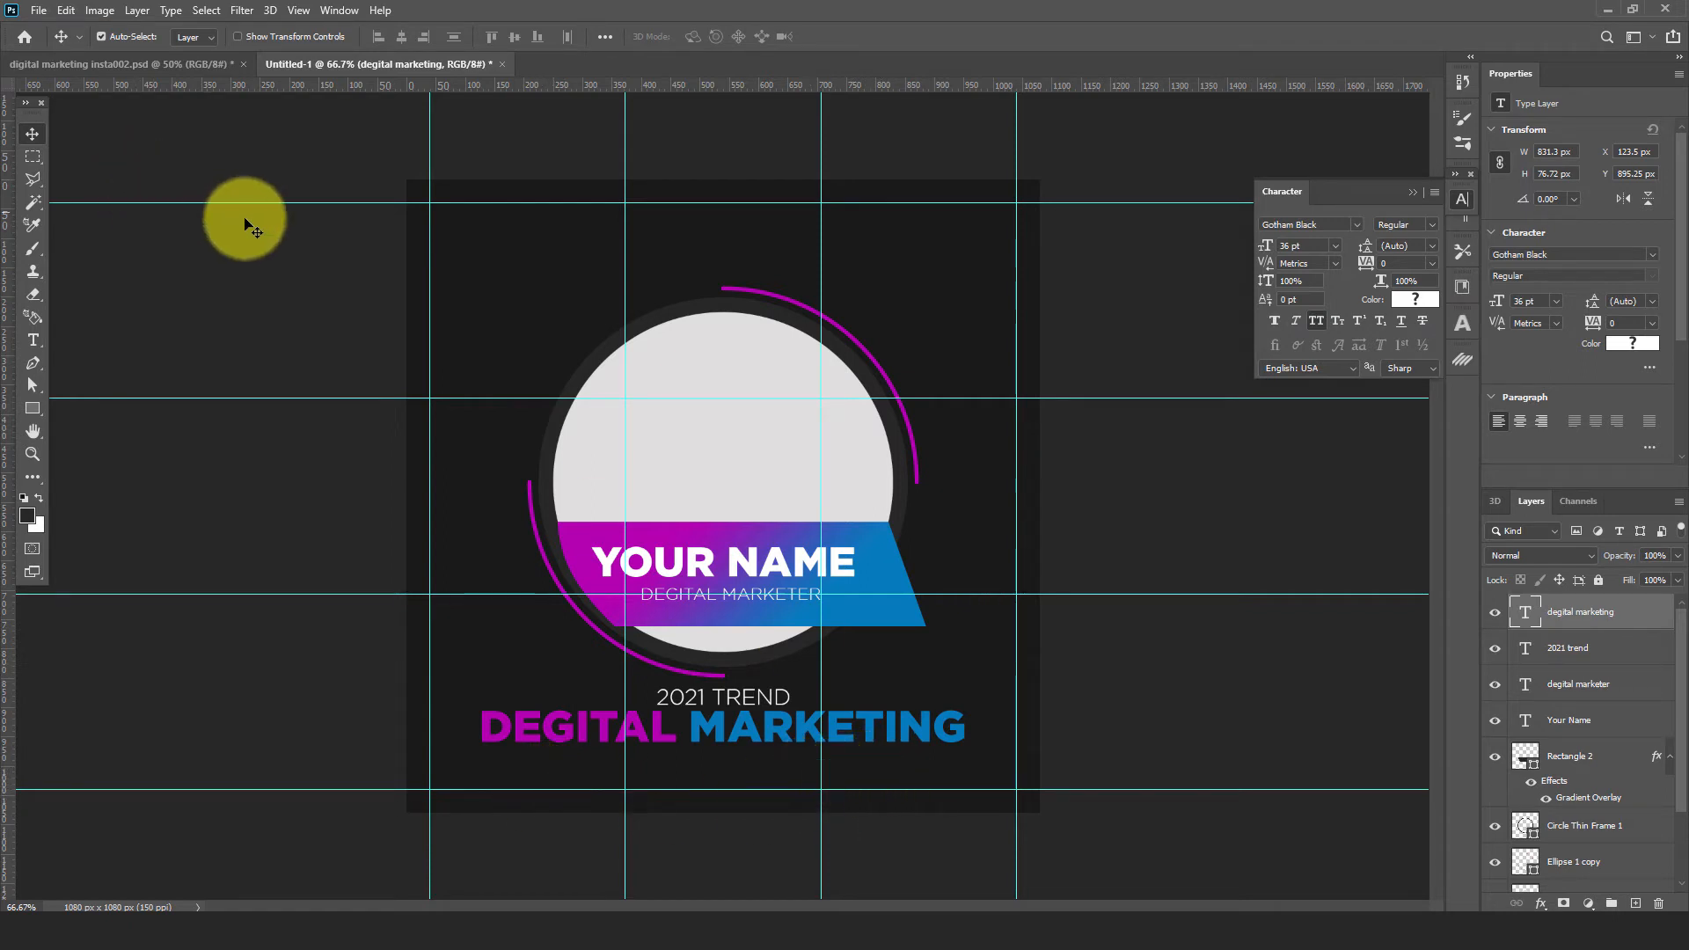
Copy the date, phone and website details with their icons from digital marketing insta002.psd into Untitled-1 and scale them to fit beneath the headline
click(103, 63)
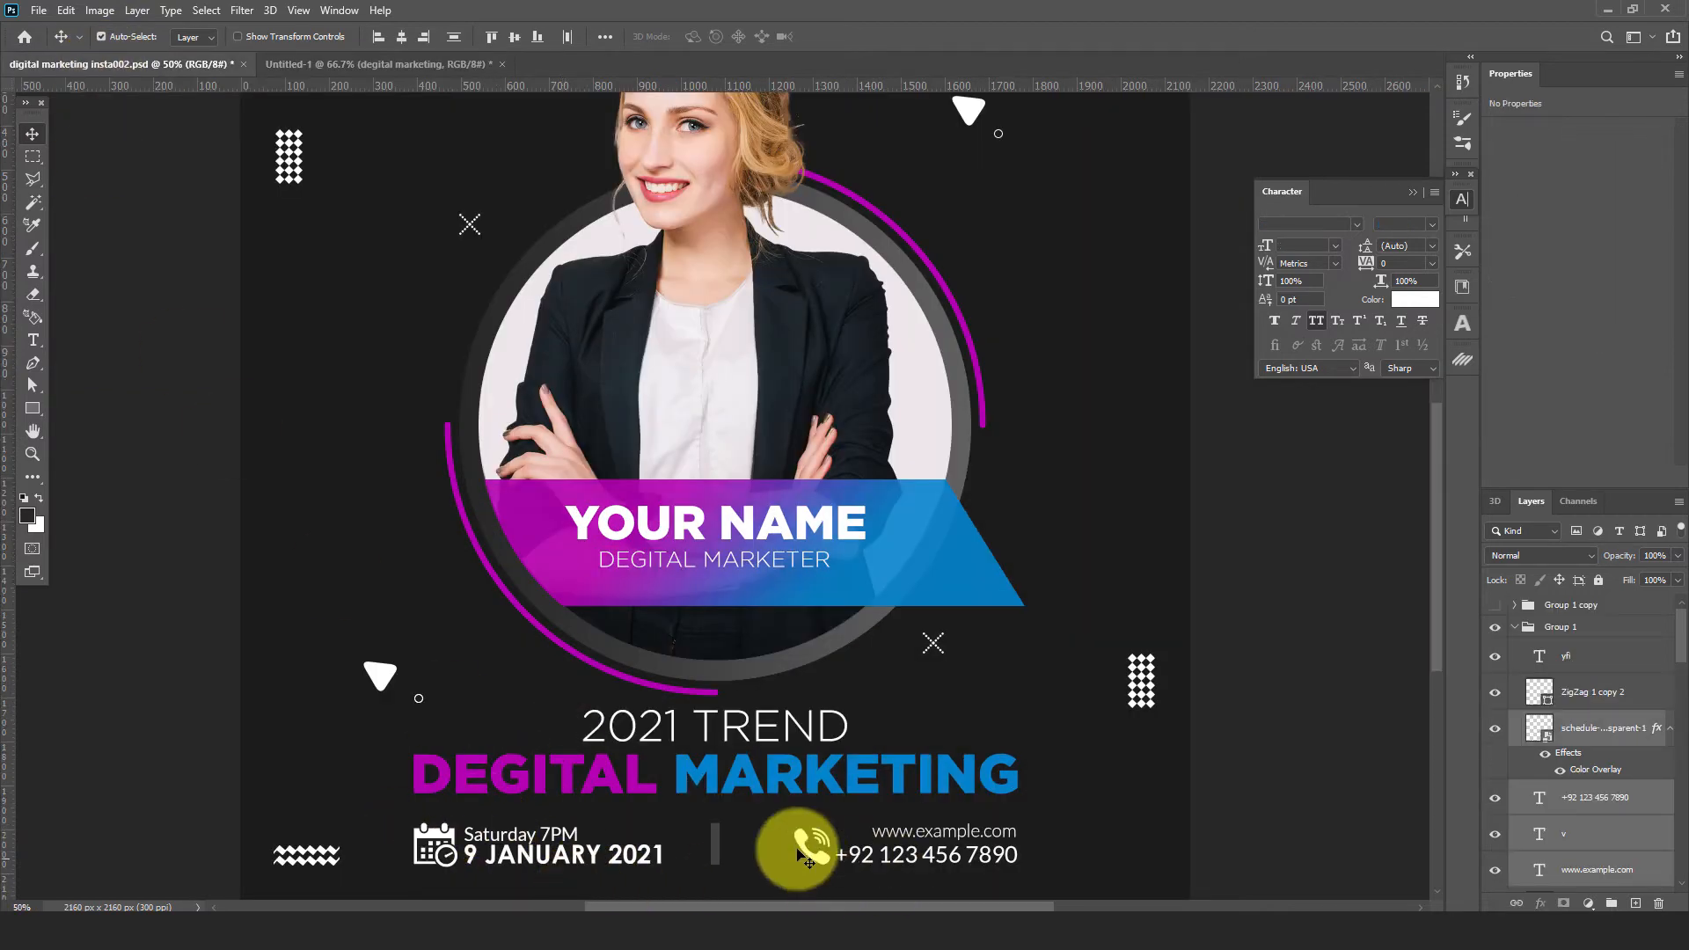
click(66, 10)
click(78, 132)
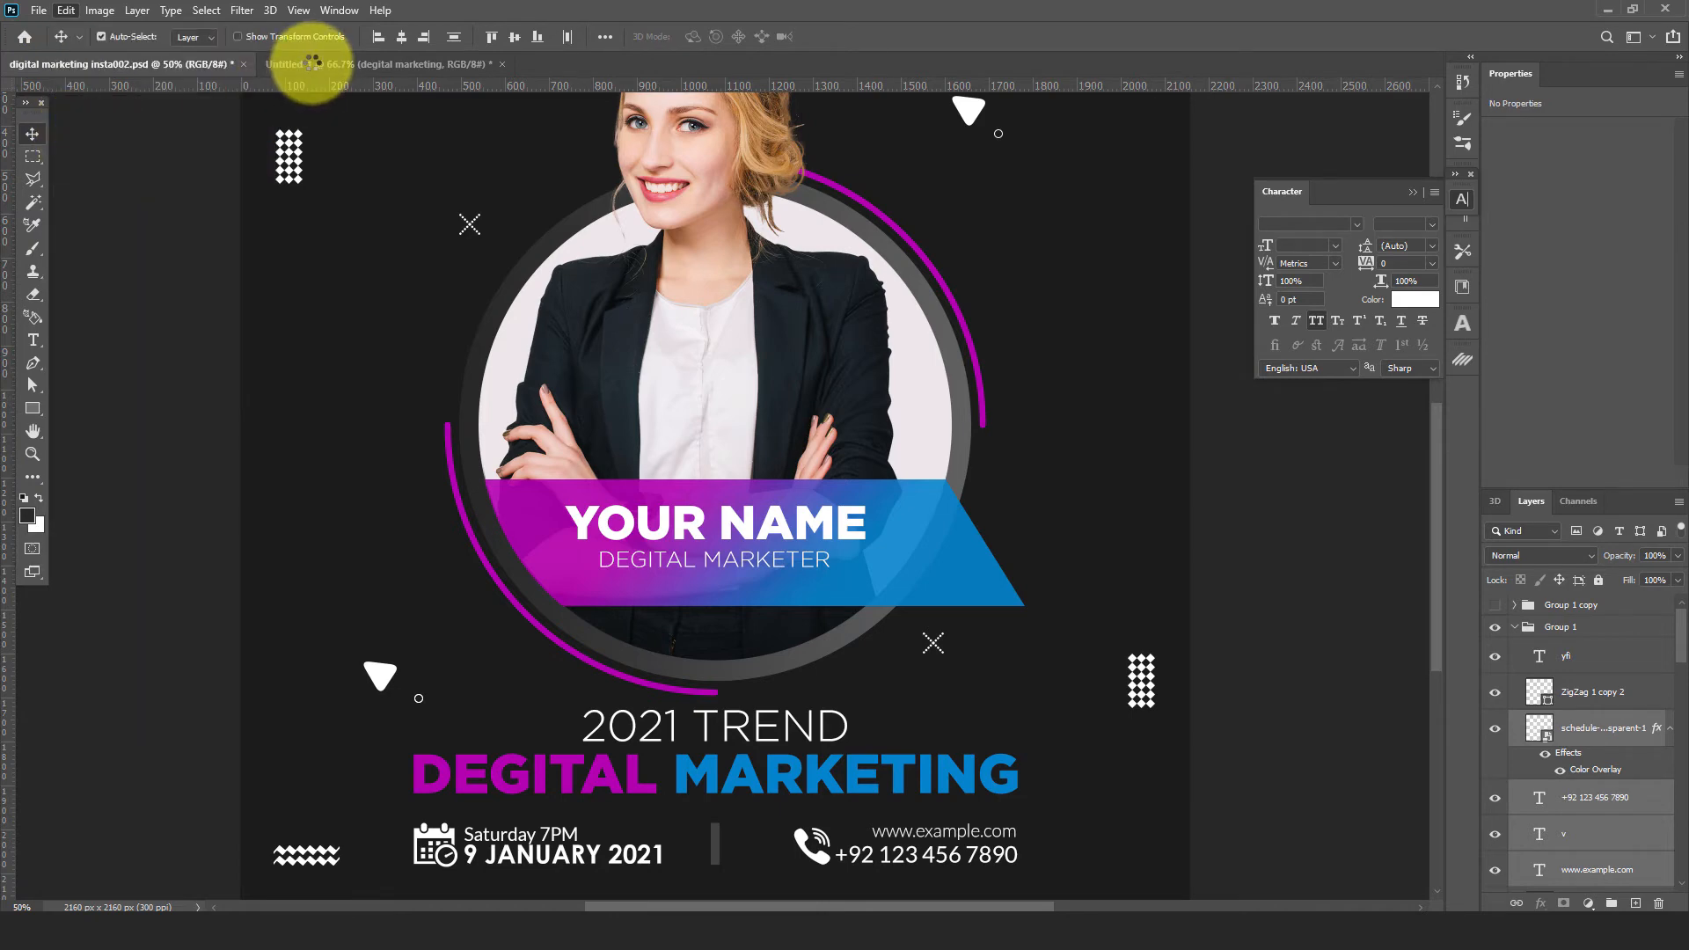
click(314, 63)
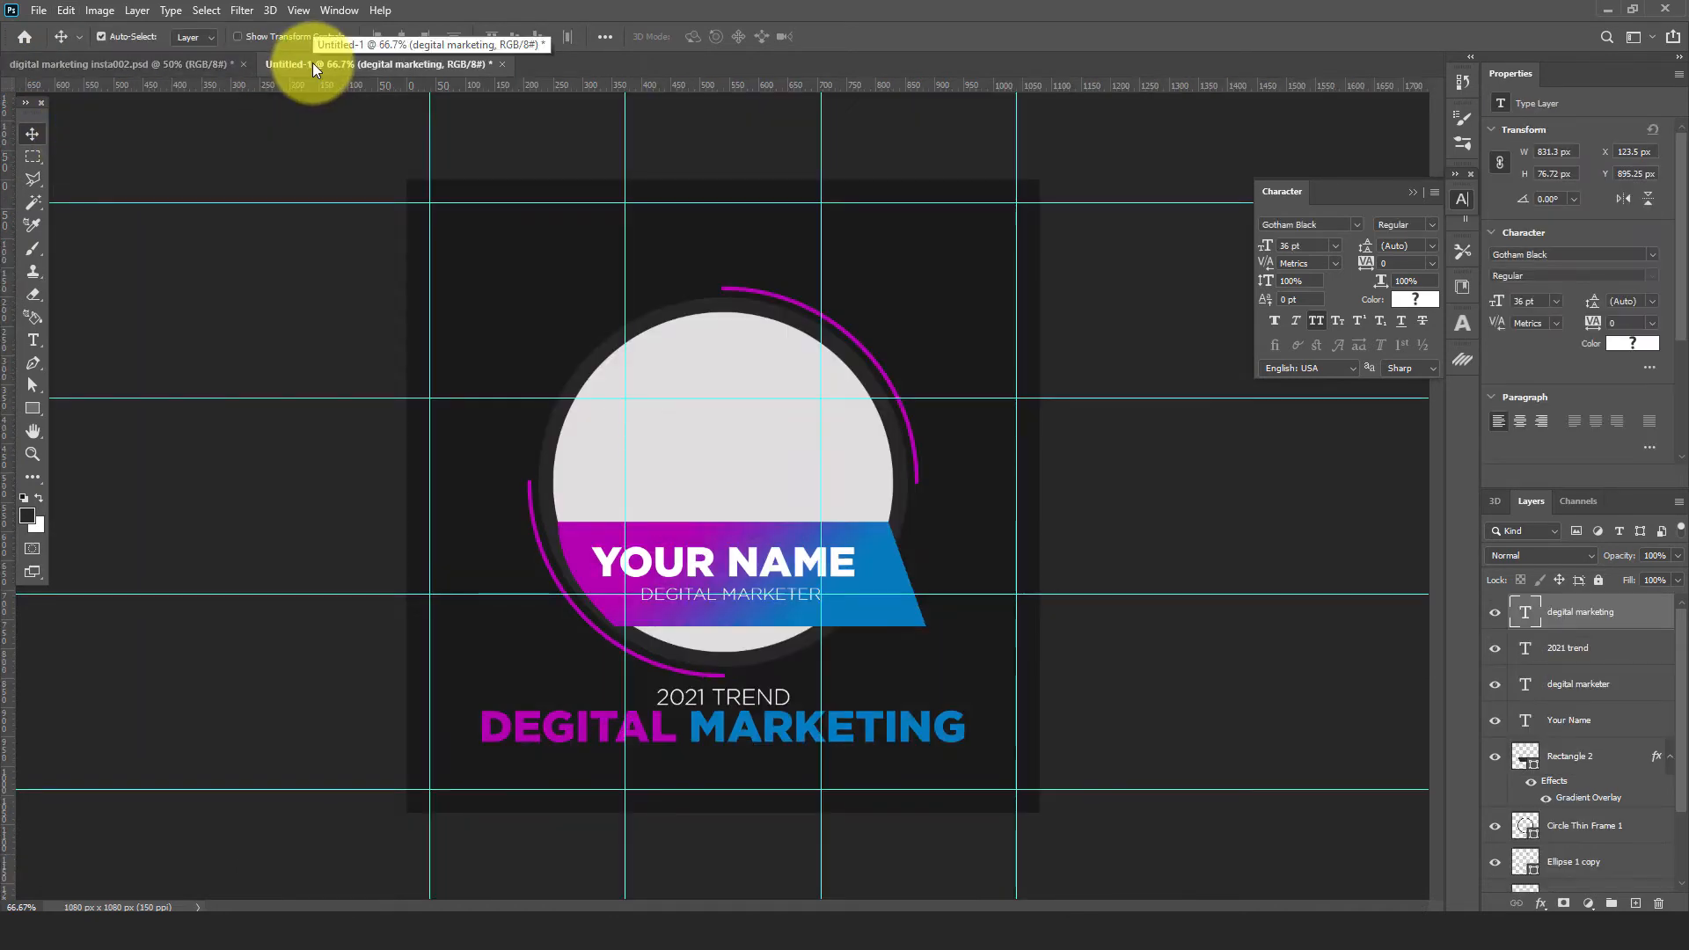
click(66, 10)
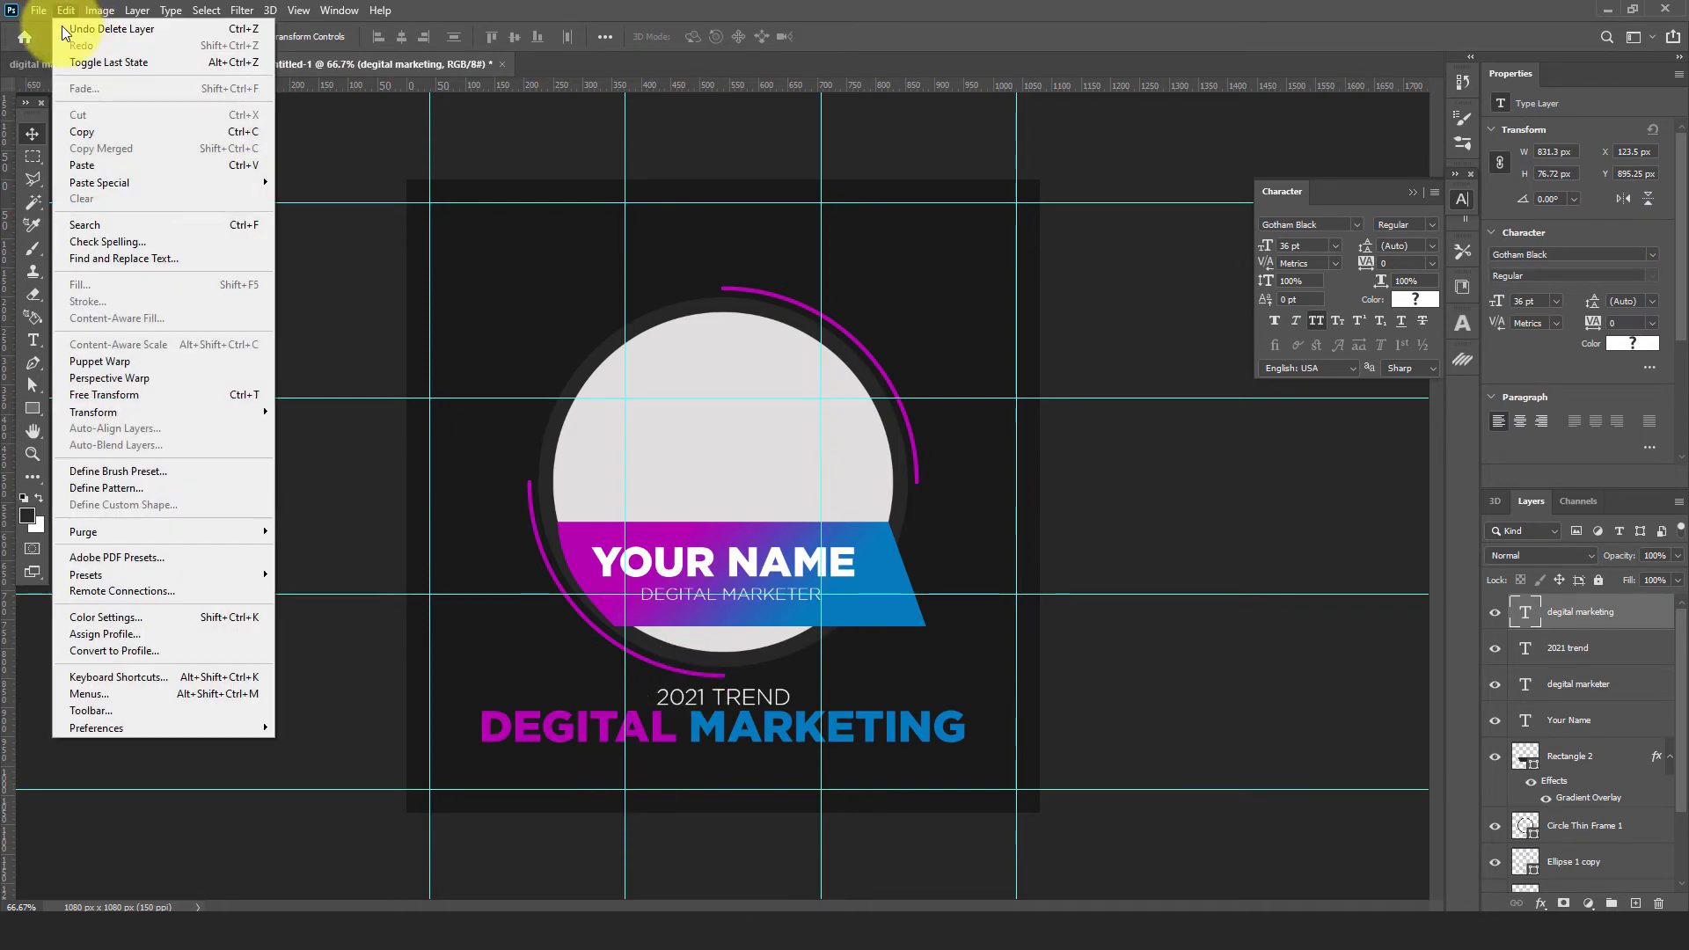
mouse_move(239, 188)
click(302, 185)
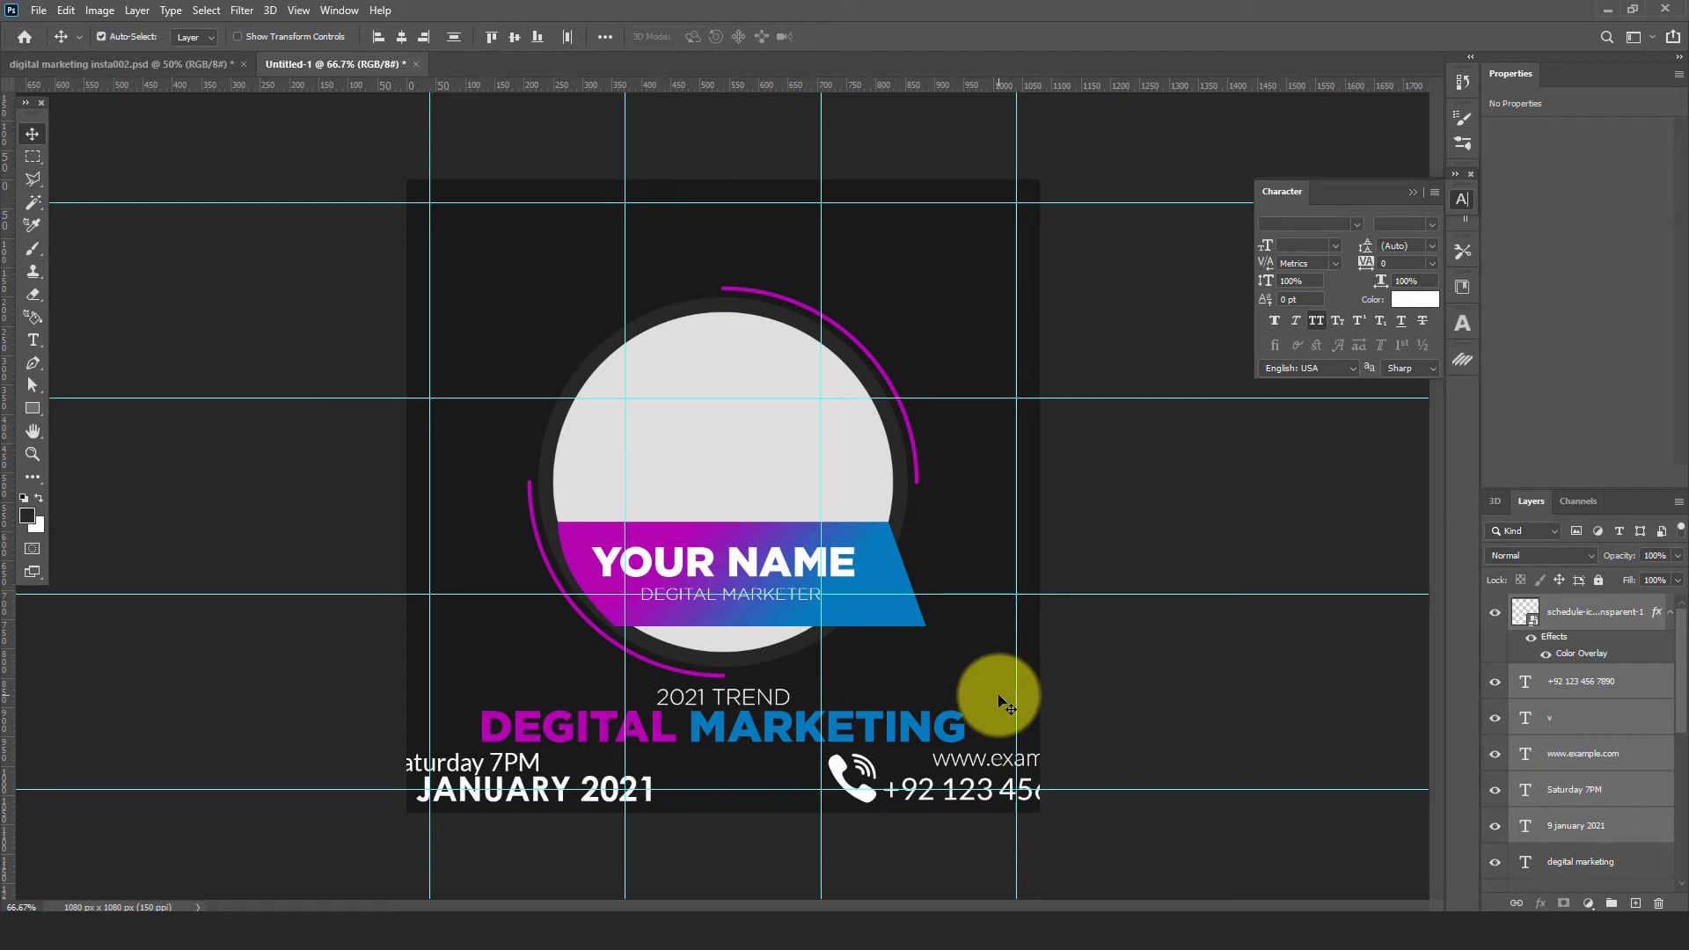
key(ctrl+t)
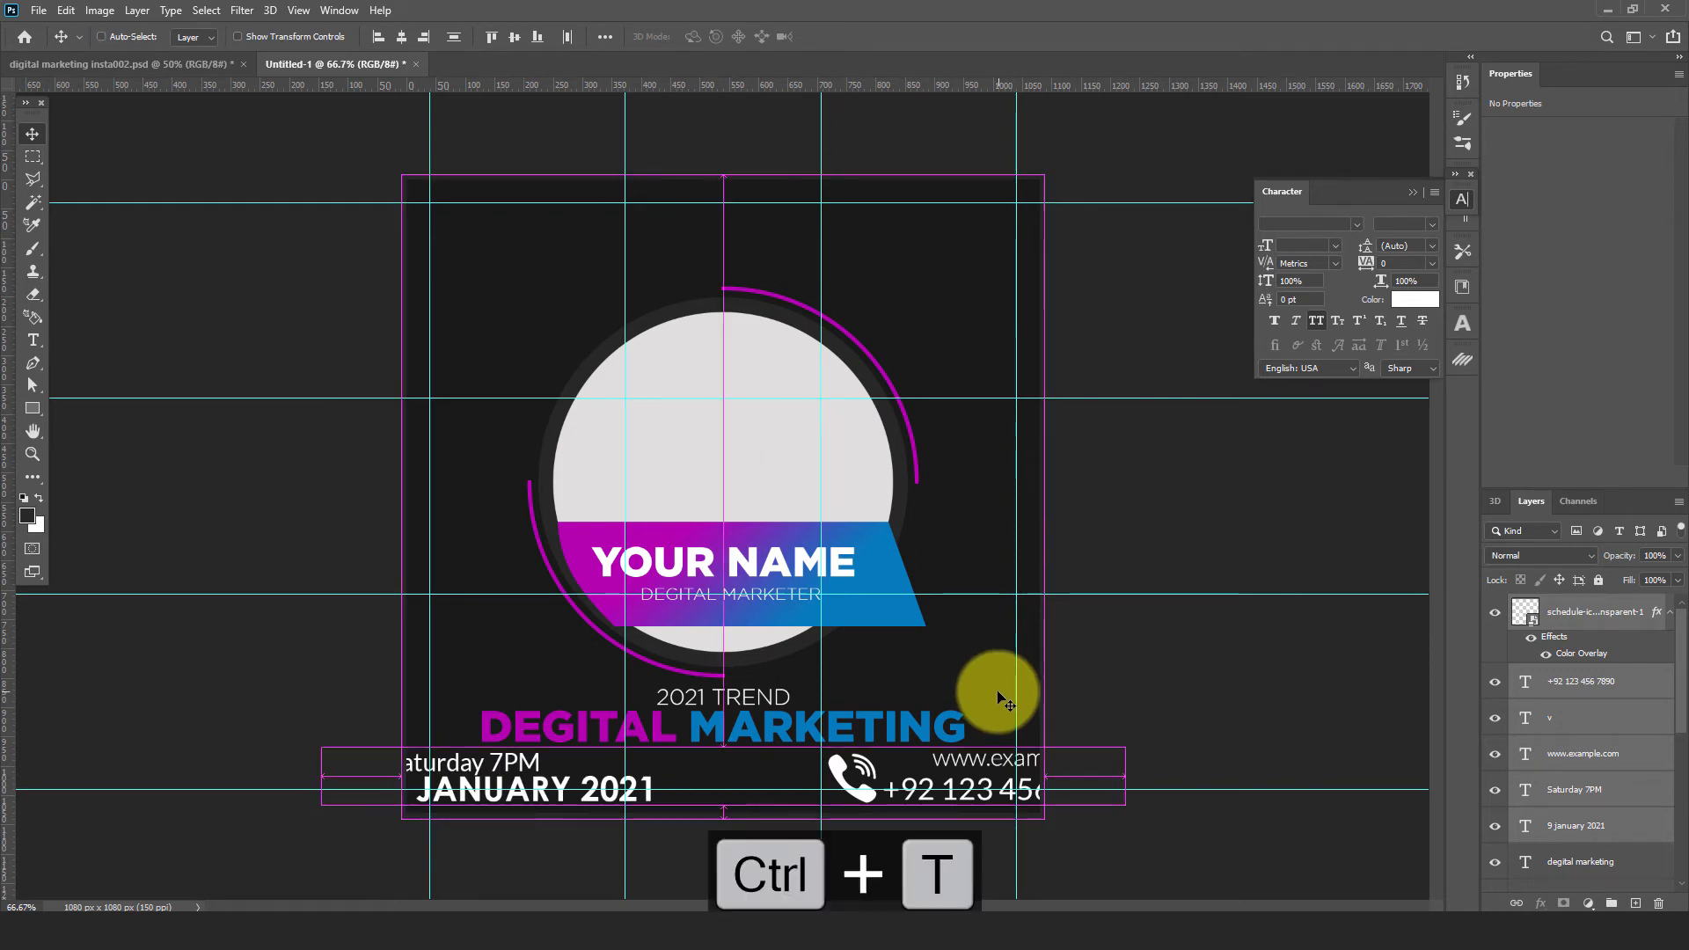
drag(1098, 753, 1014, 764)
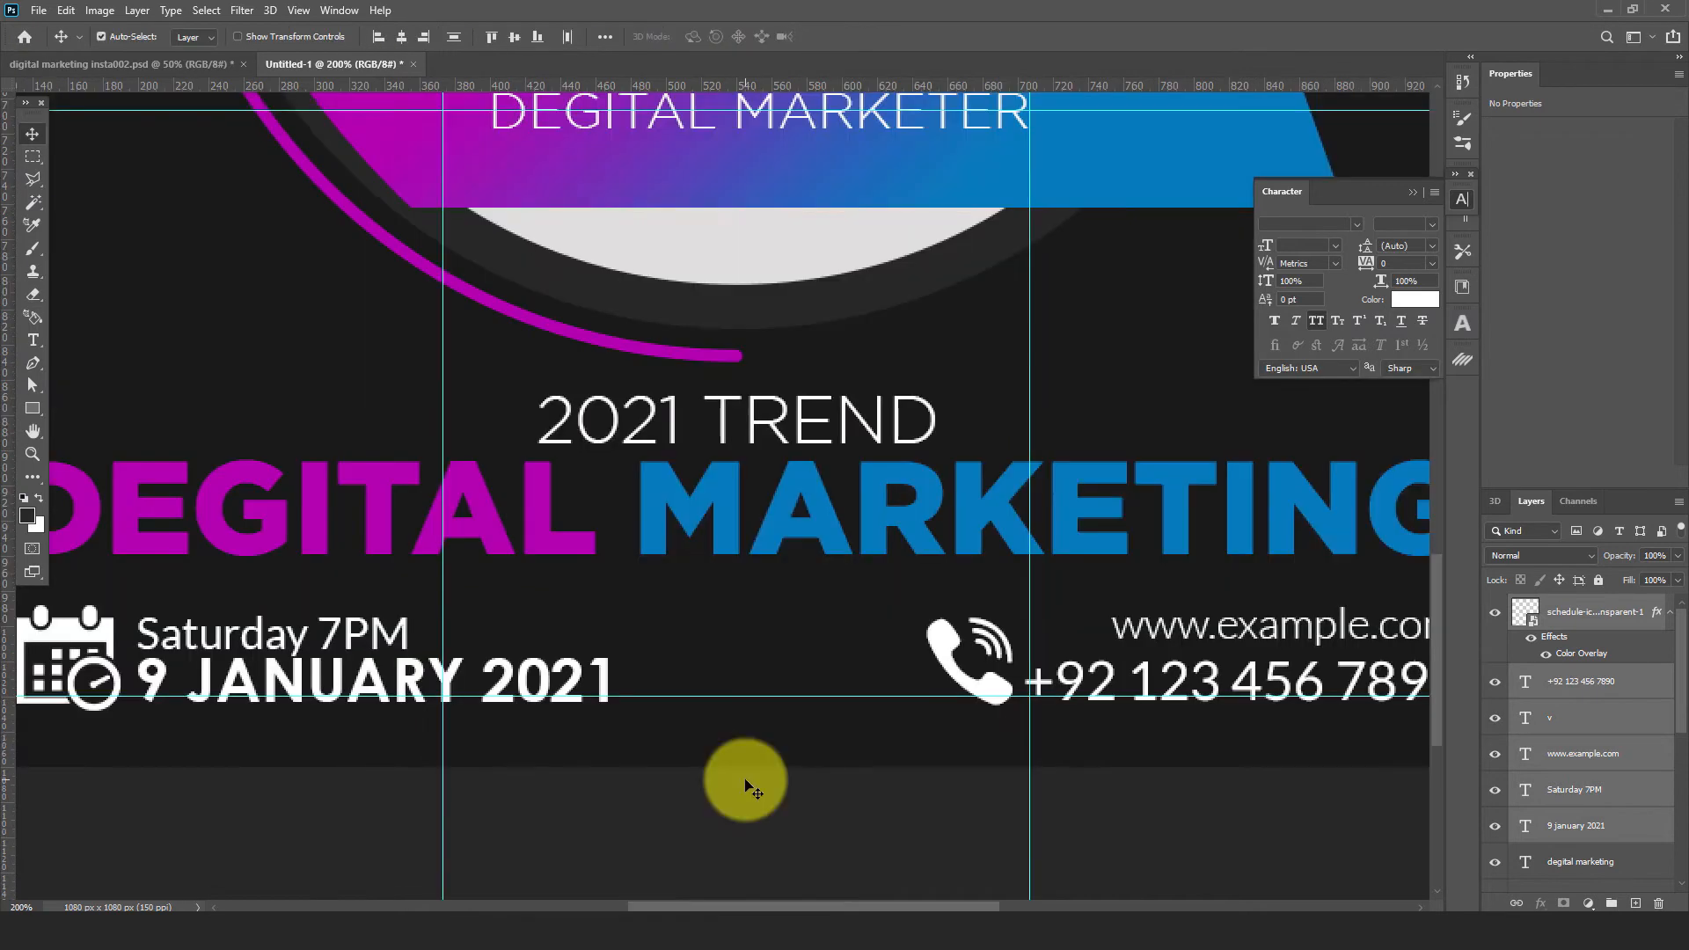
Draw a narrow dark grey divider rectangle of about 11 × 49 px between the date and phone details
click(31, 408)
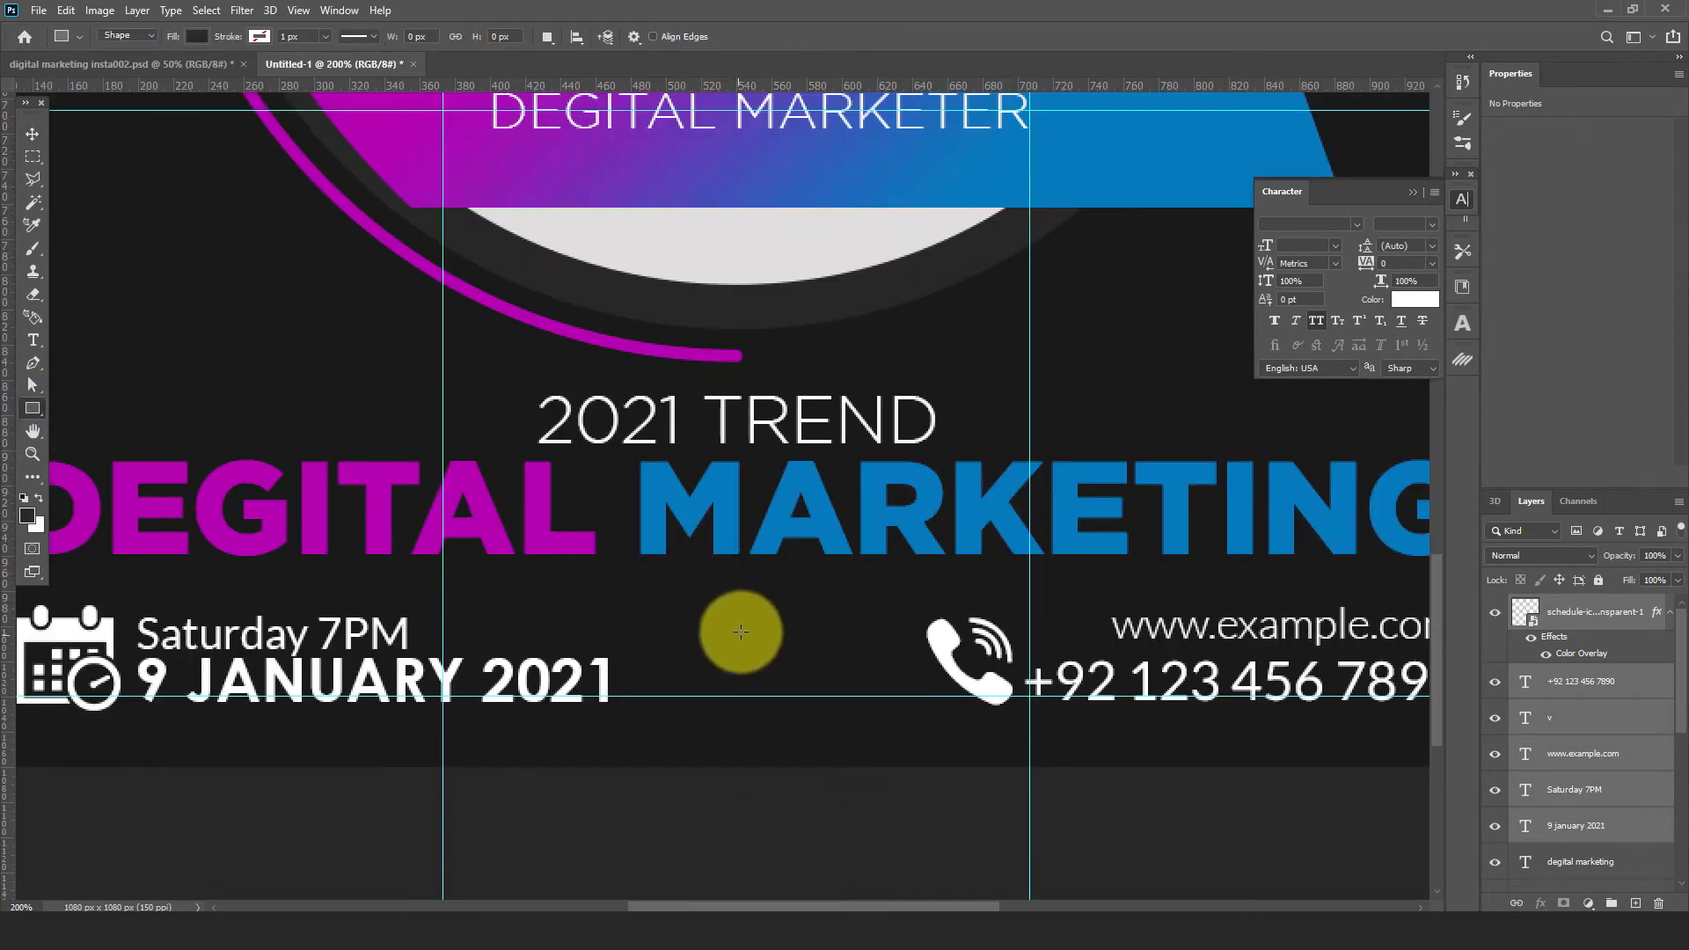
drag(738, 622, 756, 707)
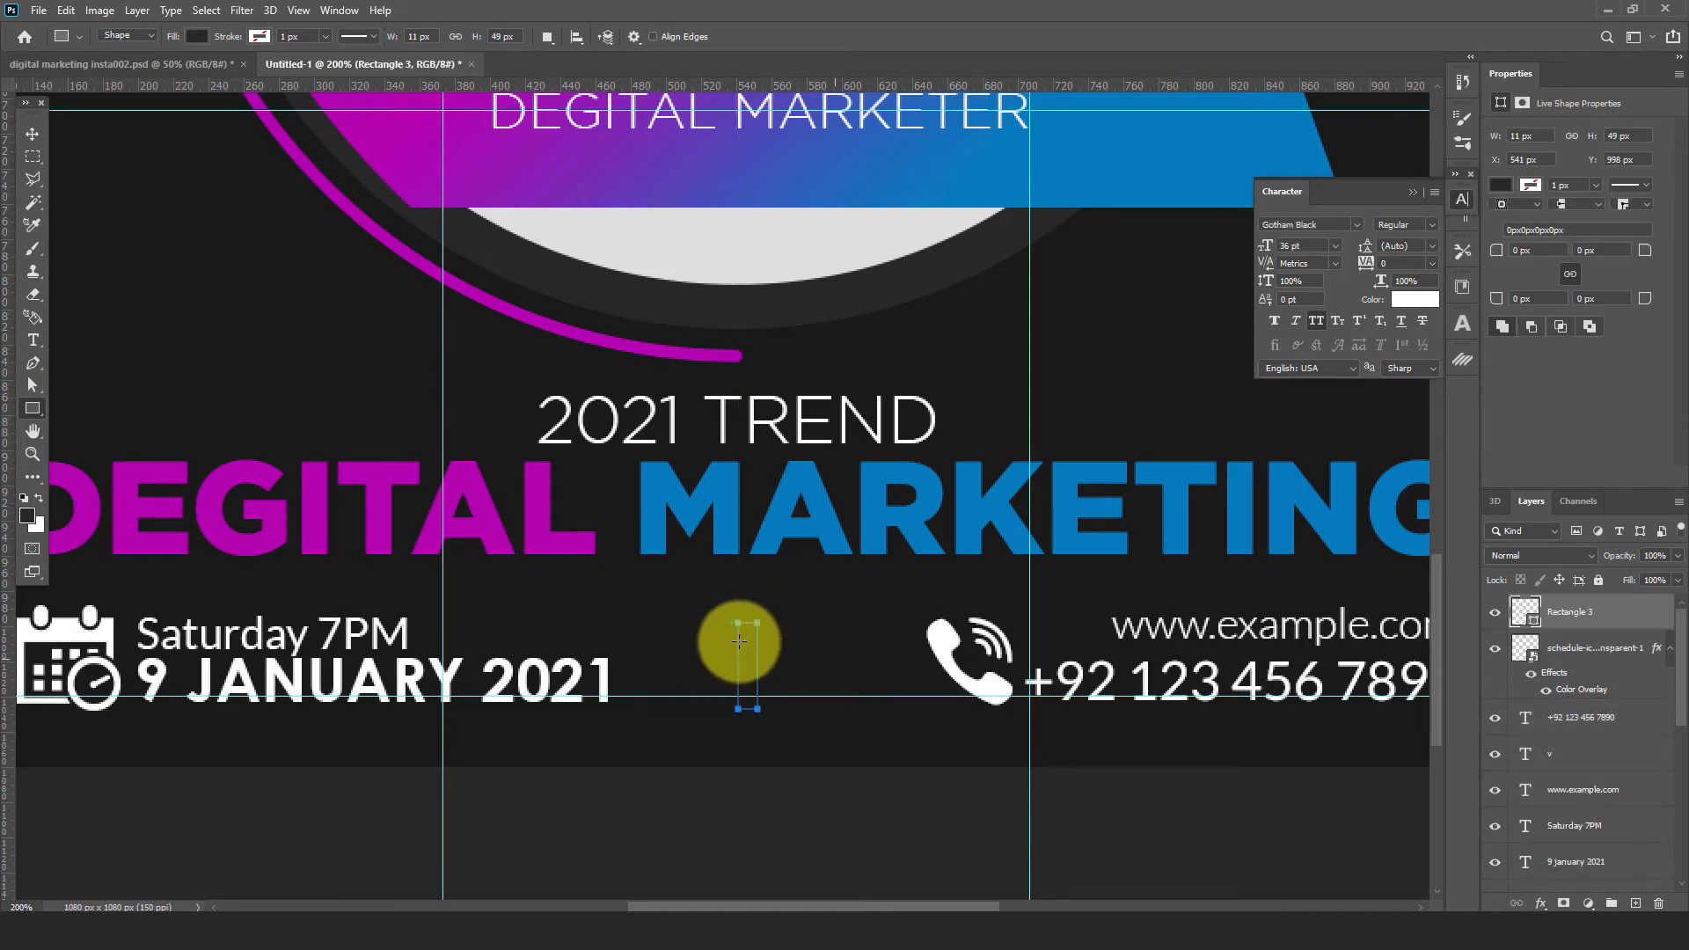
click(32, 134)
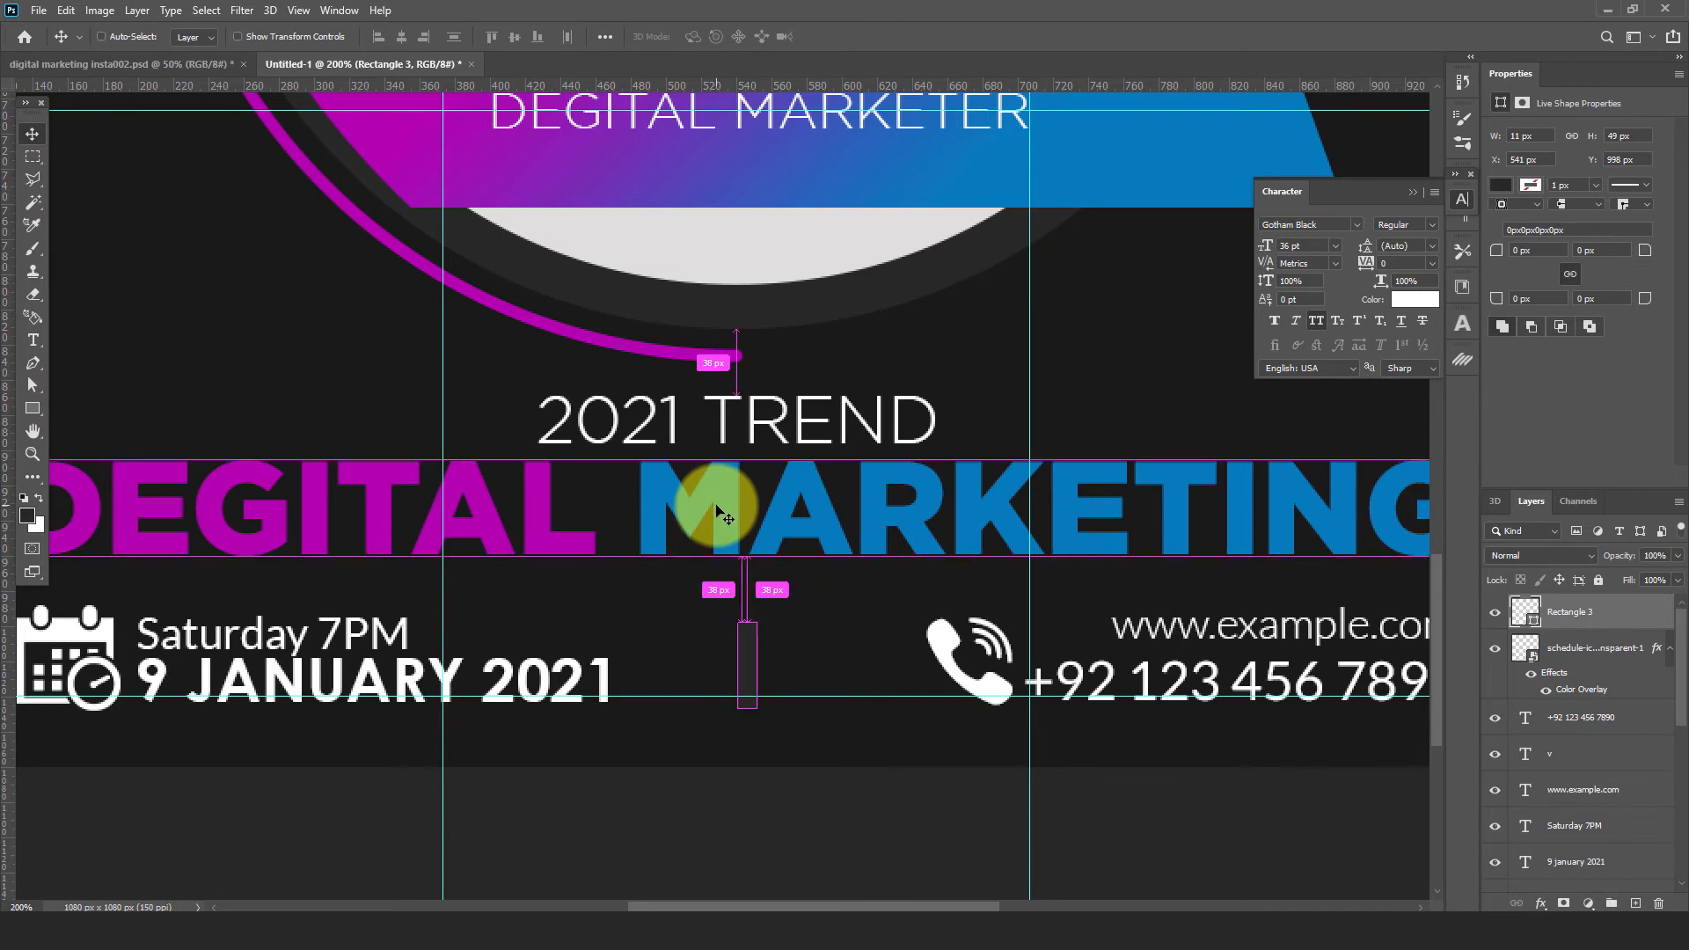
Centre the divider rectangle horizontally on the canvas by aligning it with the Background layer, and clear the selection
key(ctrl+minus)
key(ctrl+minus)
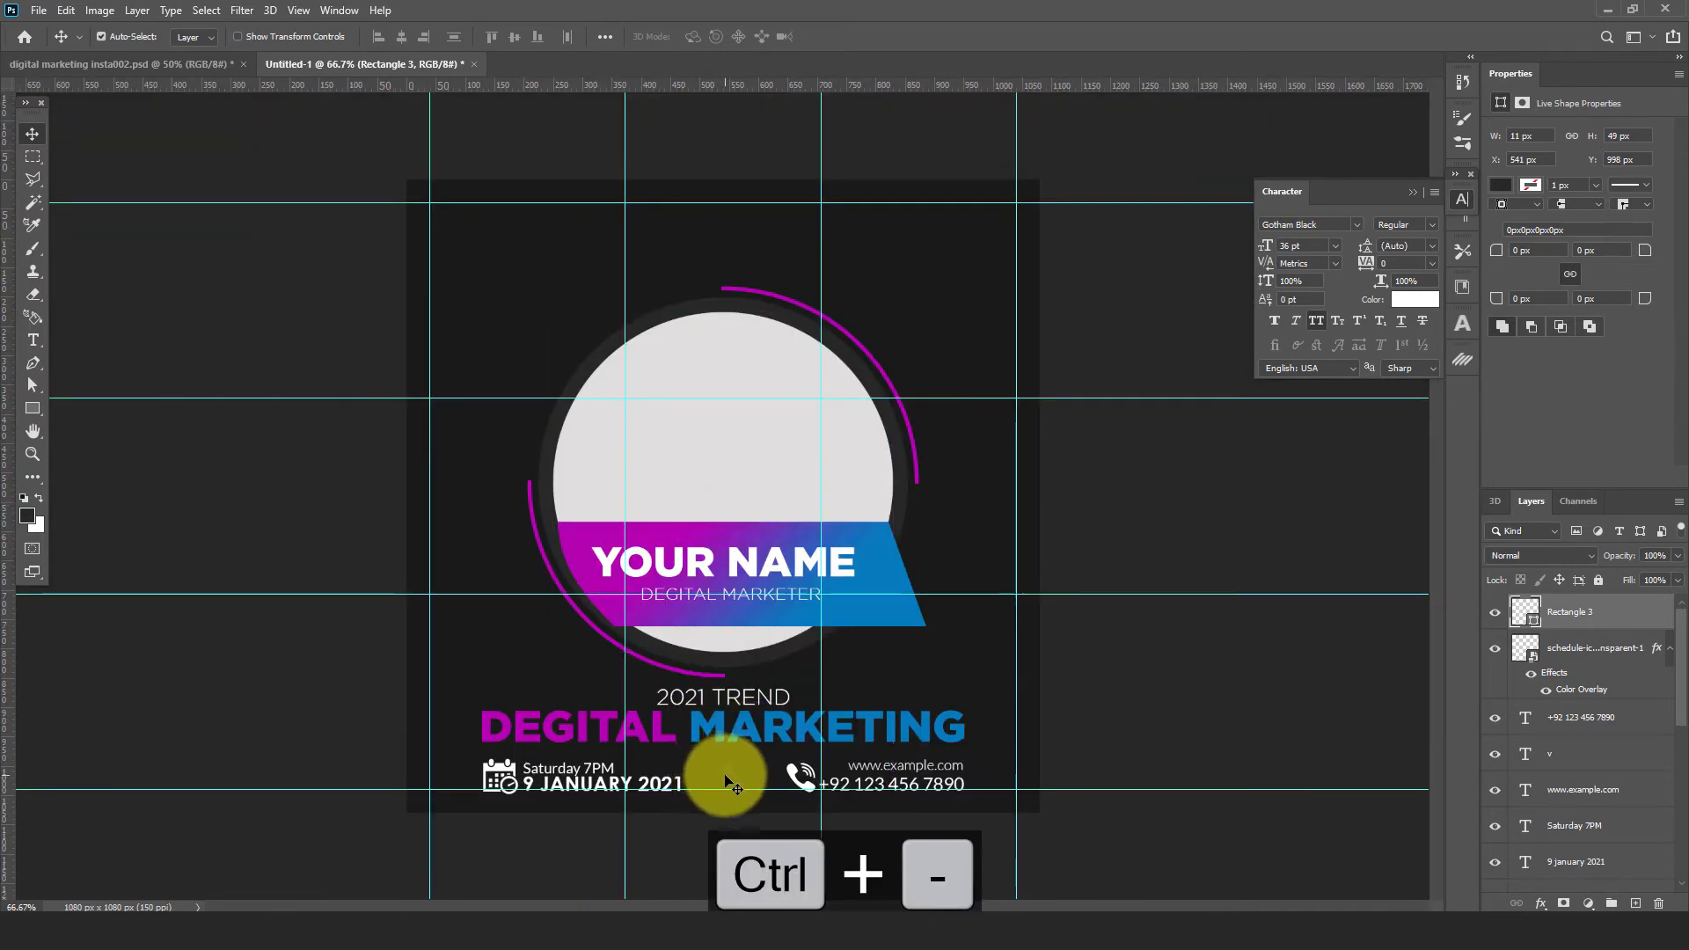
drag(1675, 686, 1682, 869)
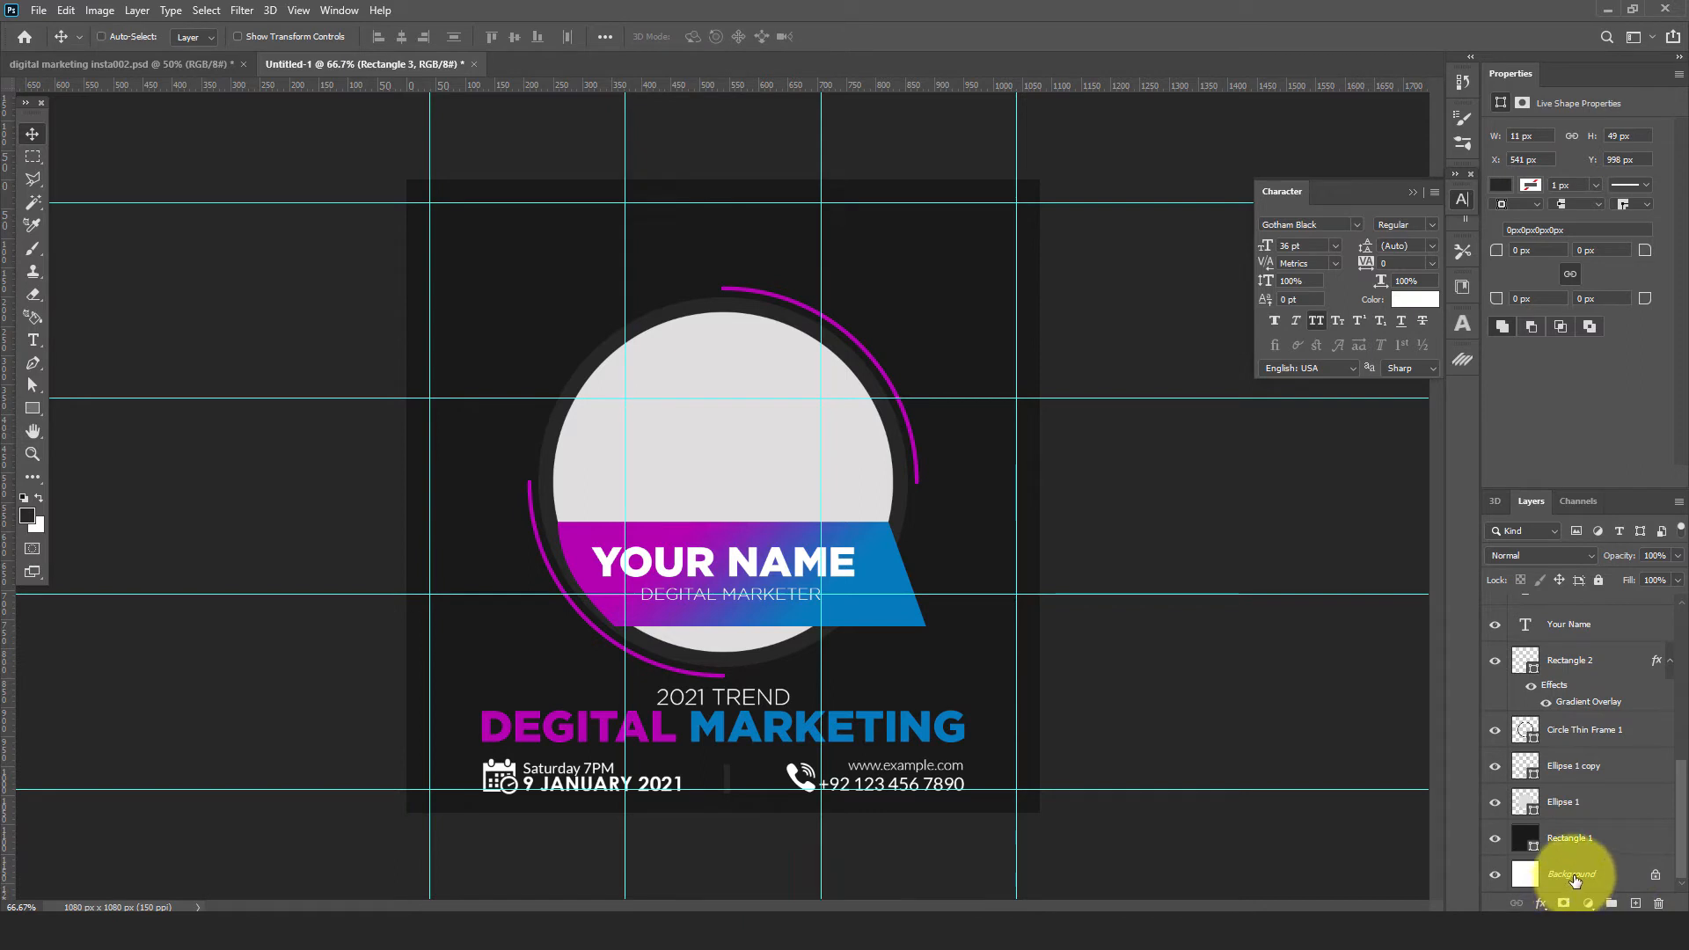
click(1574, 877)
click(403, 38)
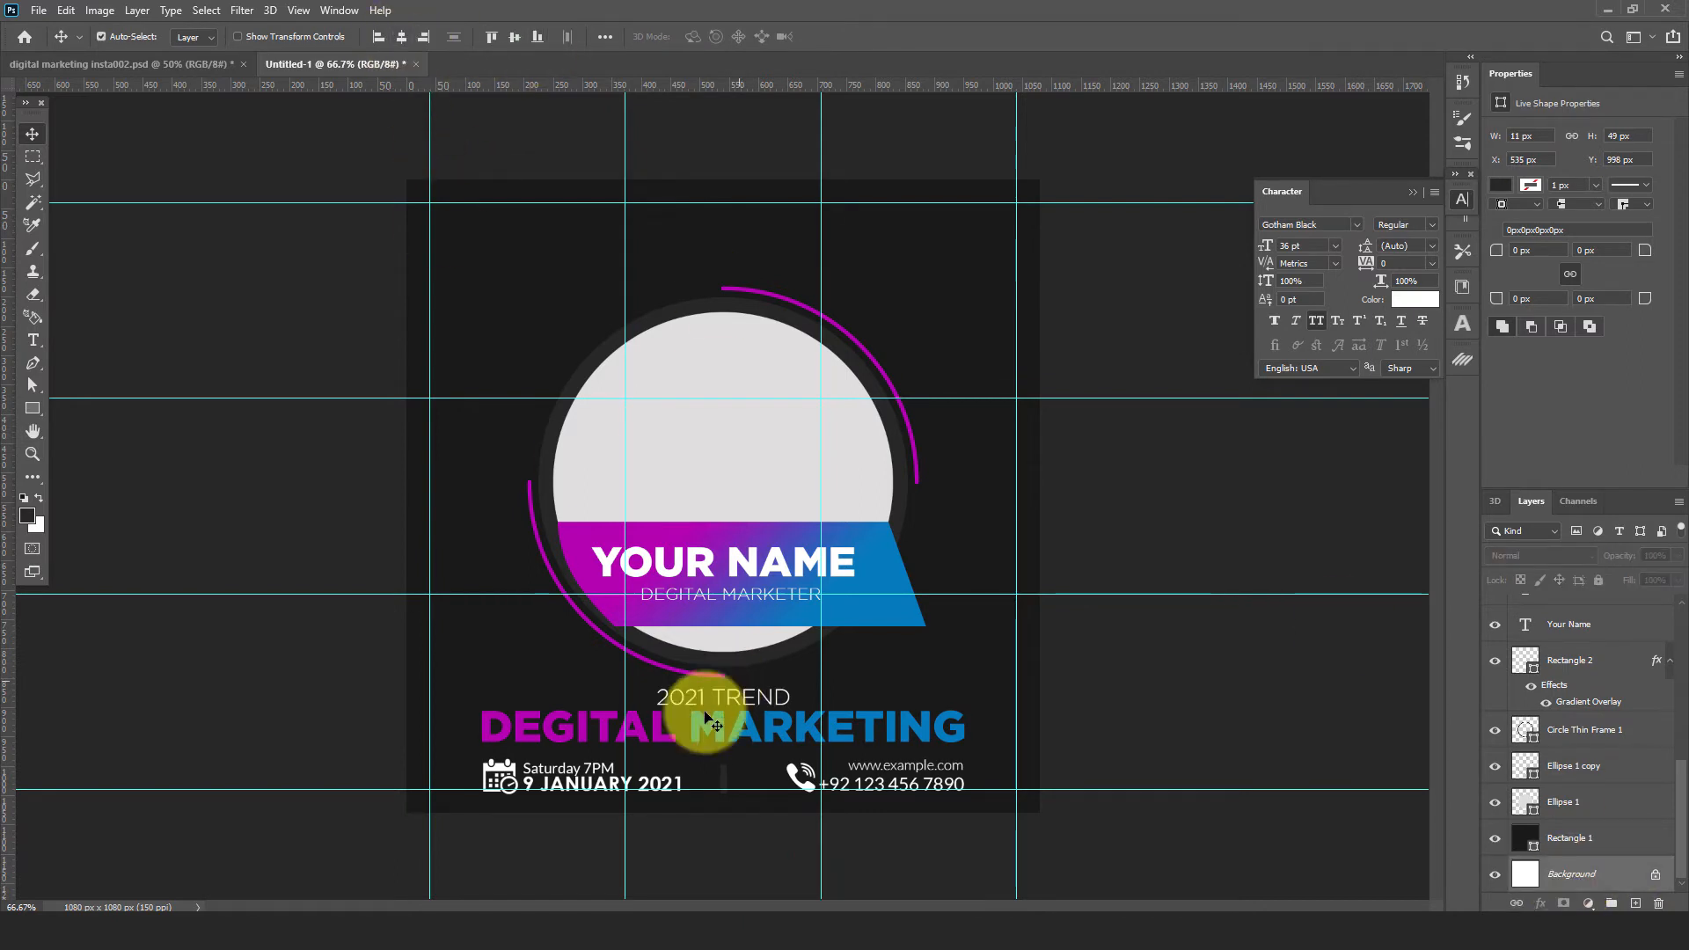
click(1212, 532)
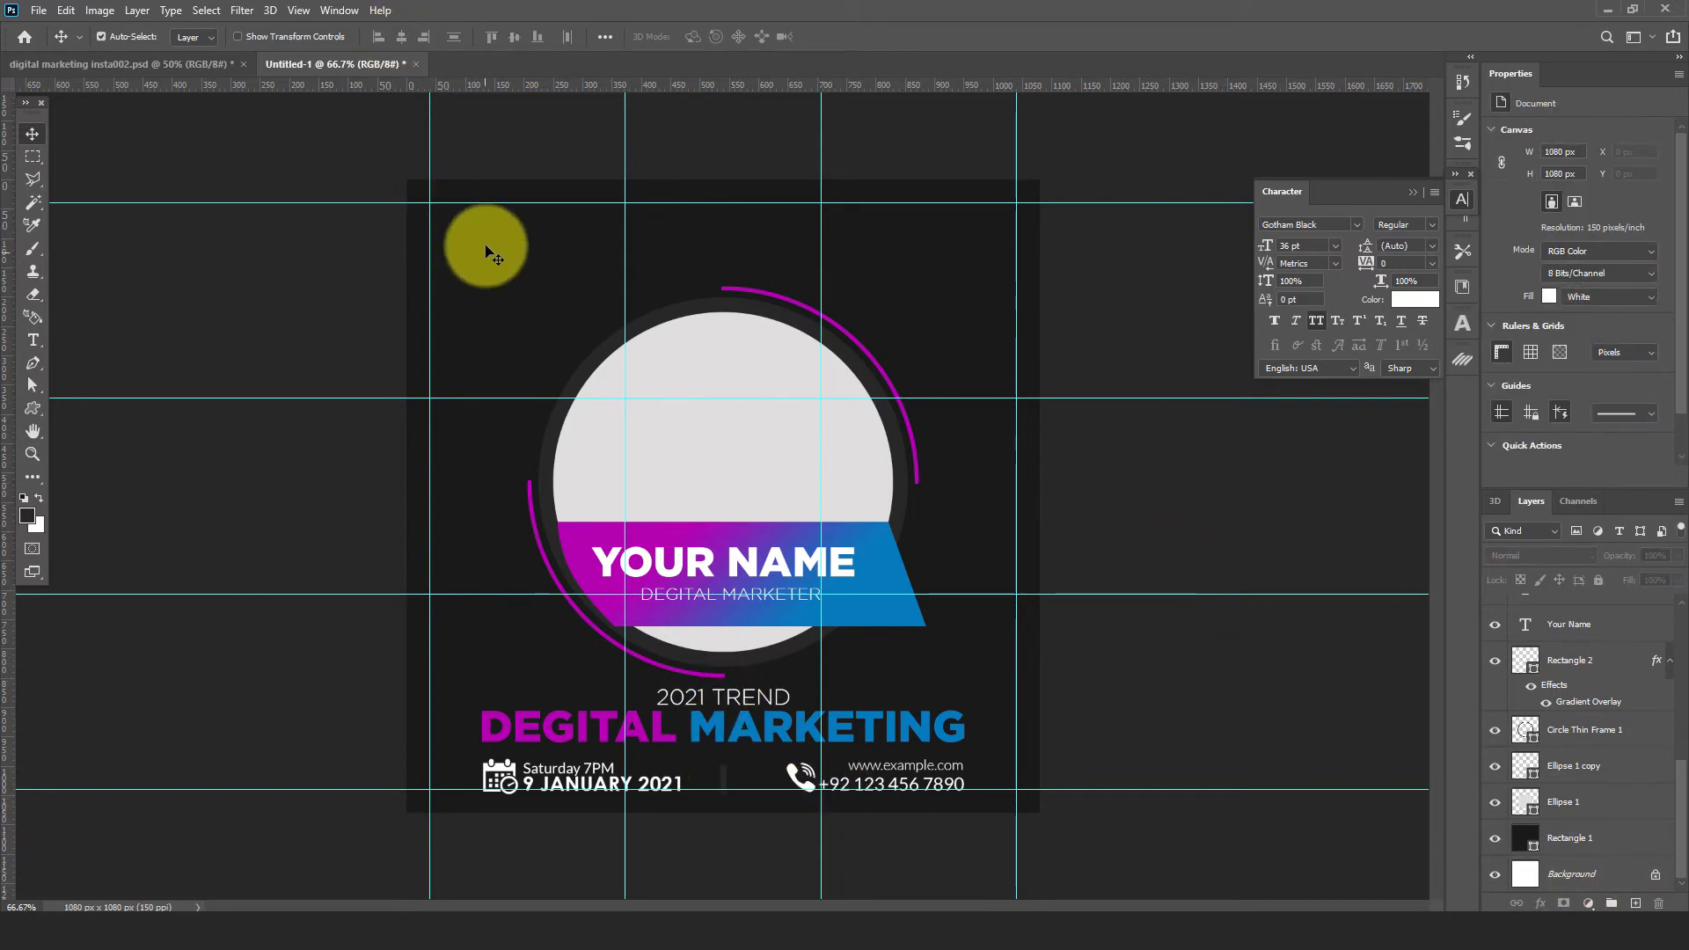
Draw a recycle-symbol custom shape of about 45 × 45 px on a new layer inside the canvas's upper-left guide corner
click(34, 409)
click(709, 41)
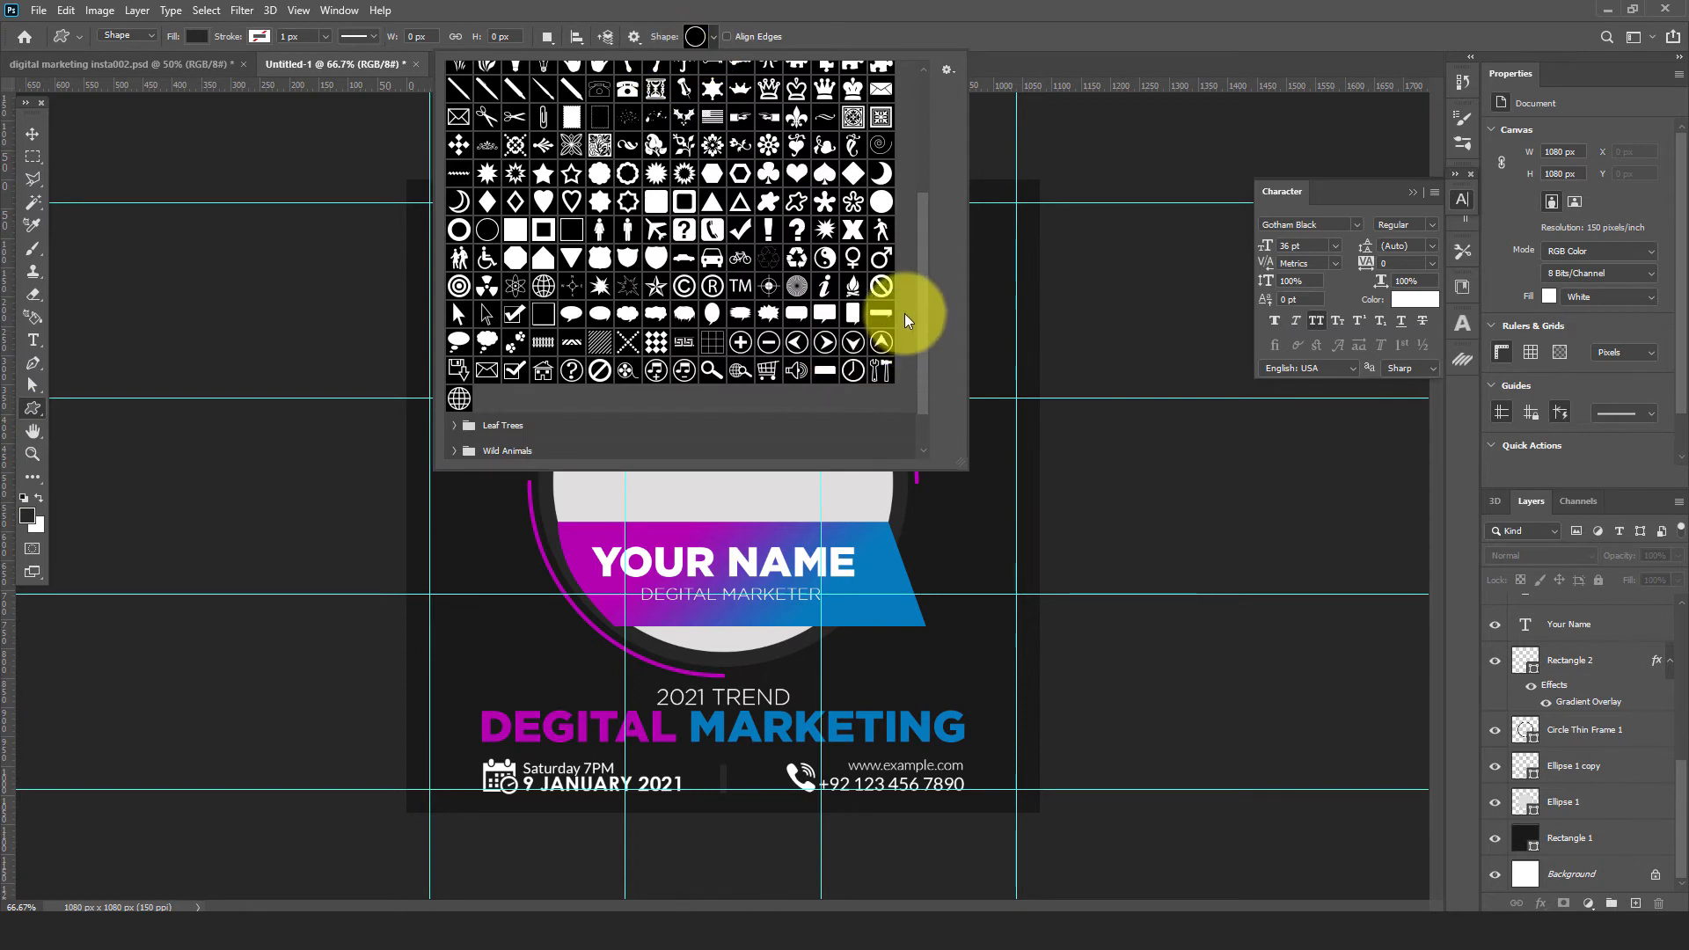
click(796, 260)
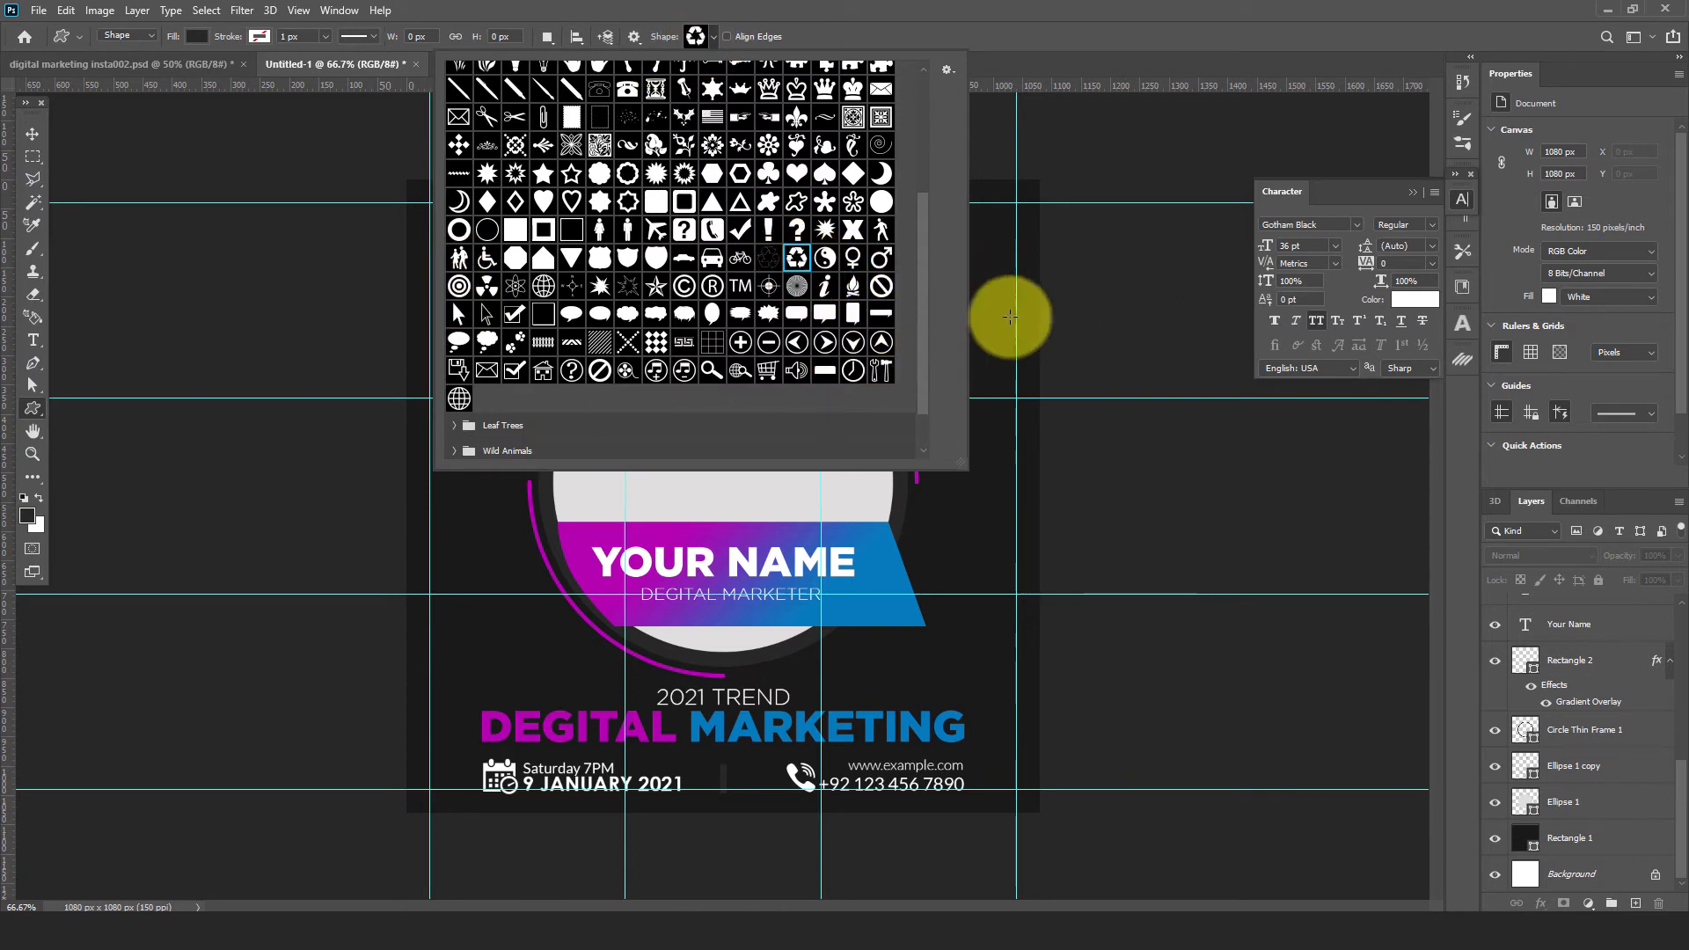
click(1631, 903)
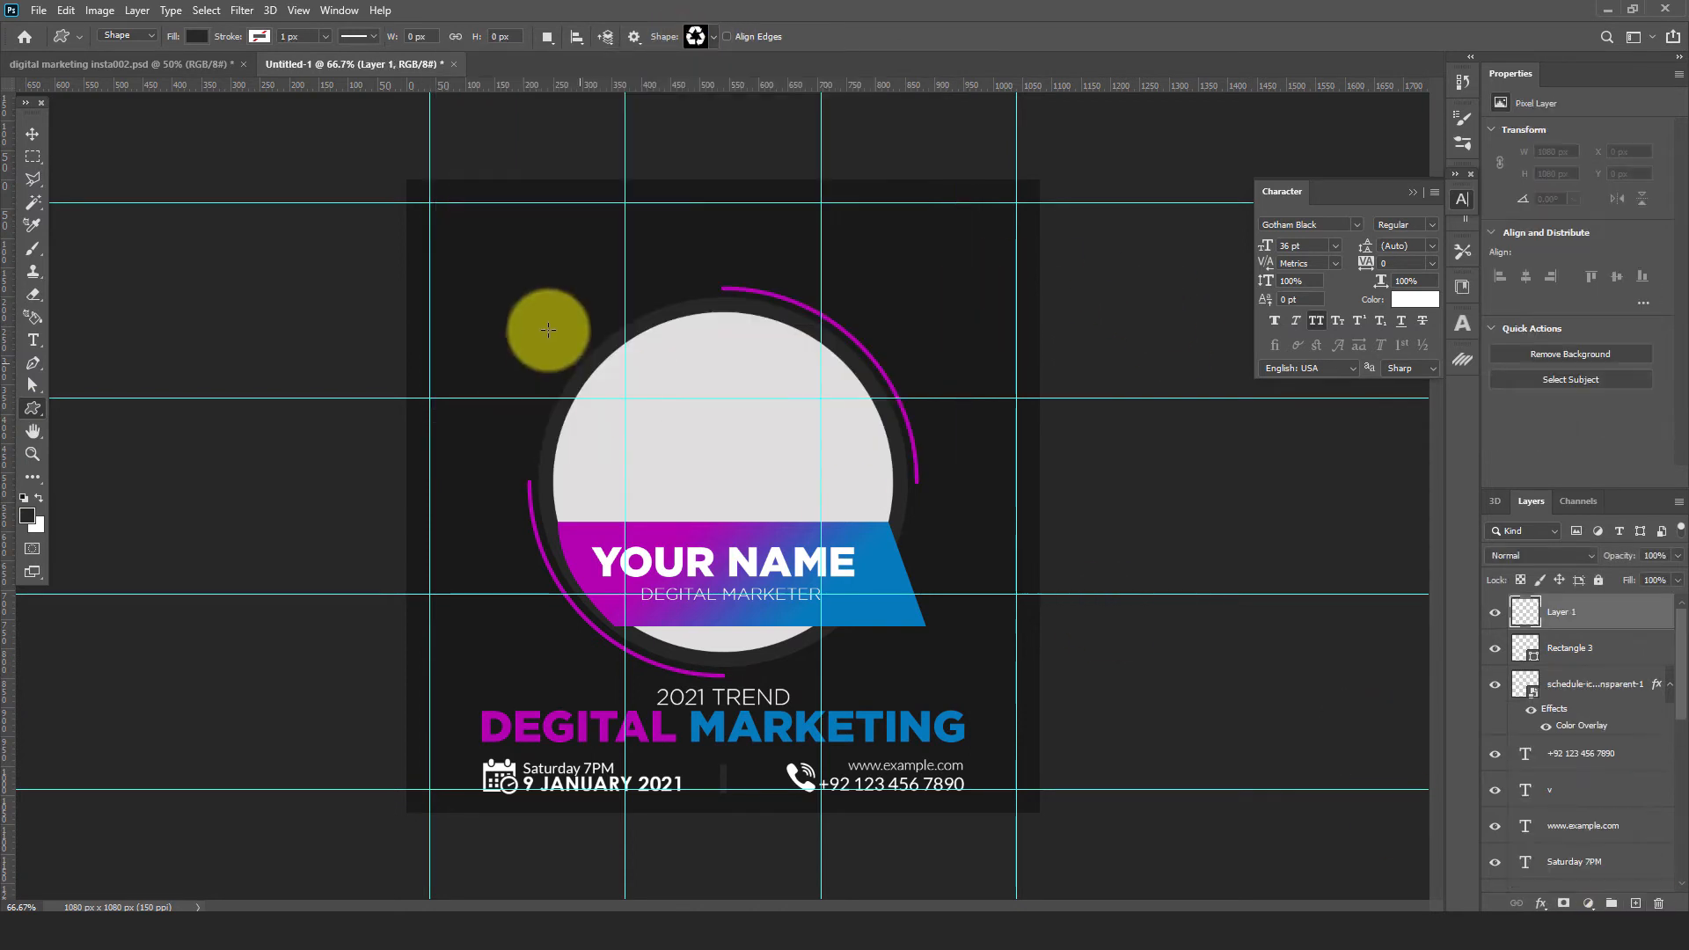
drag(433, 215, 454, 235)
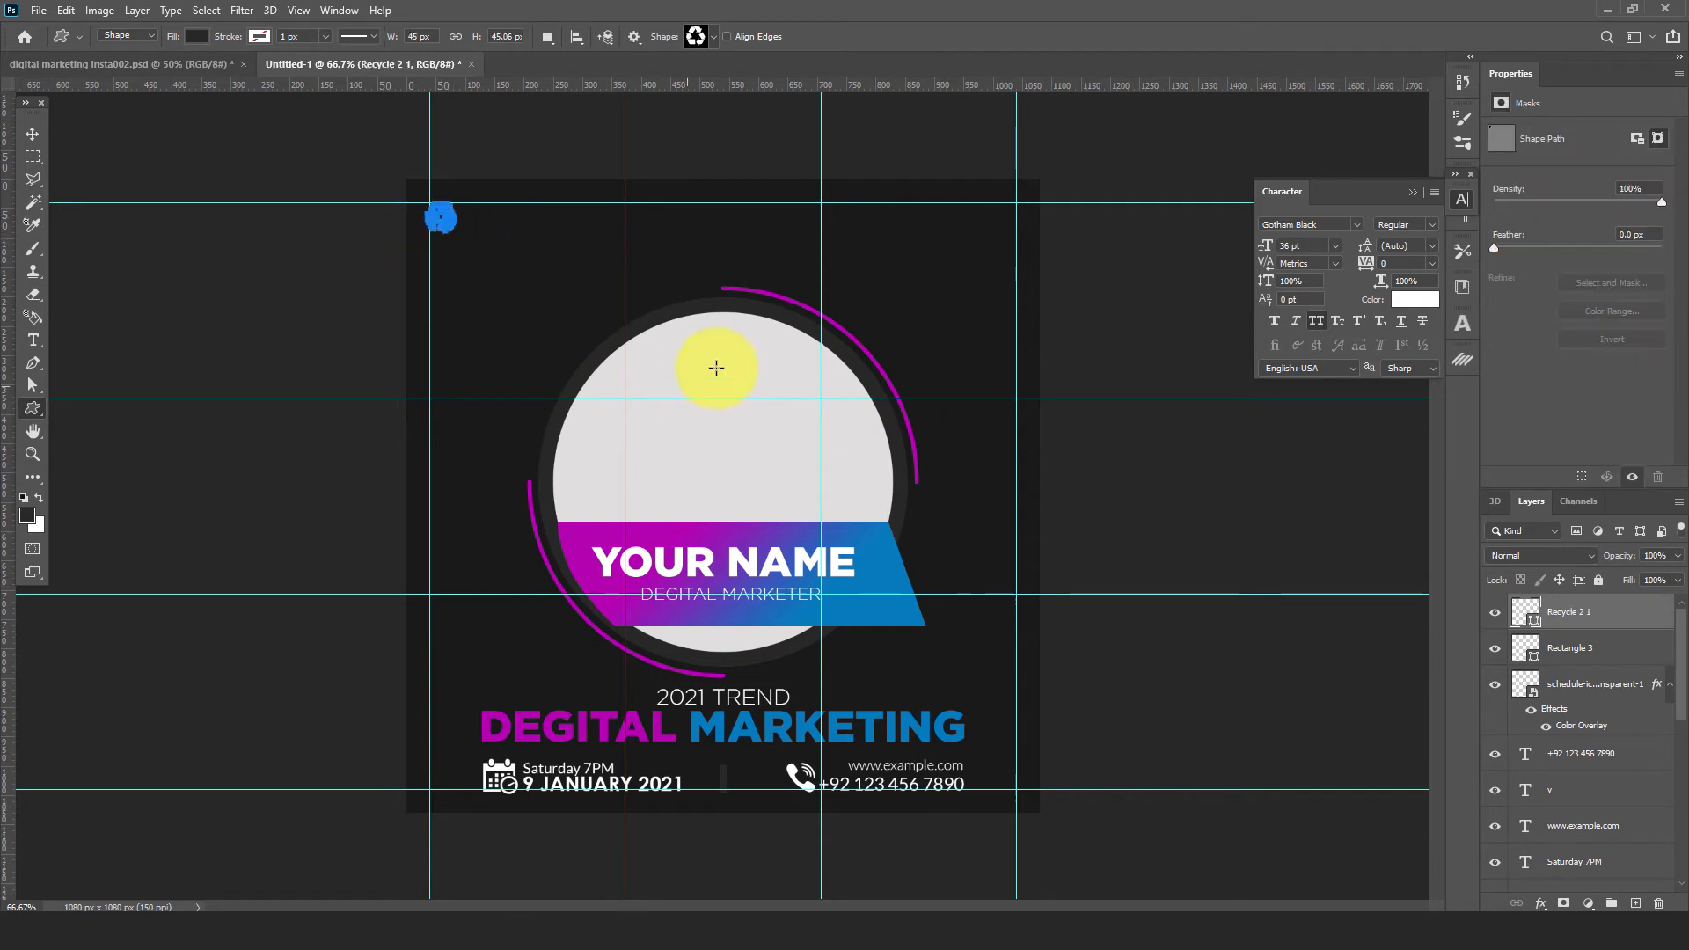
Fill the recycle icon with white (ffffff) and nudge it into place against the upper-left guides
double_click(1525, 609)
drag(1093, 509, 1025, 460)
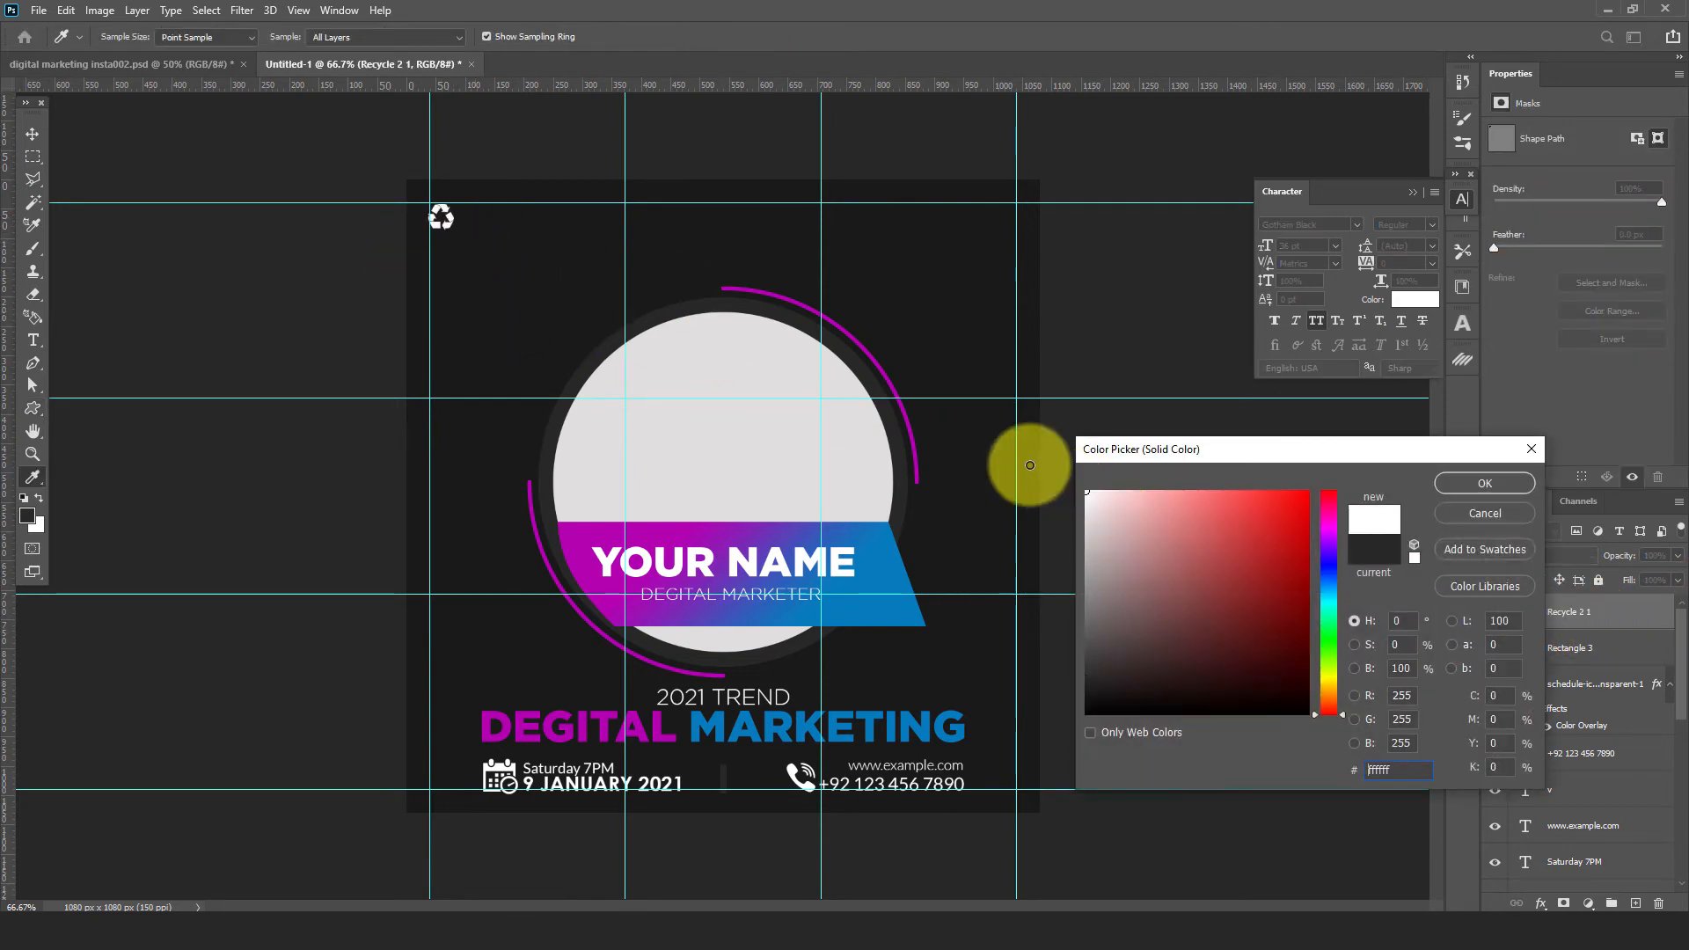
click(1452, 486)
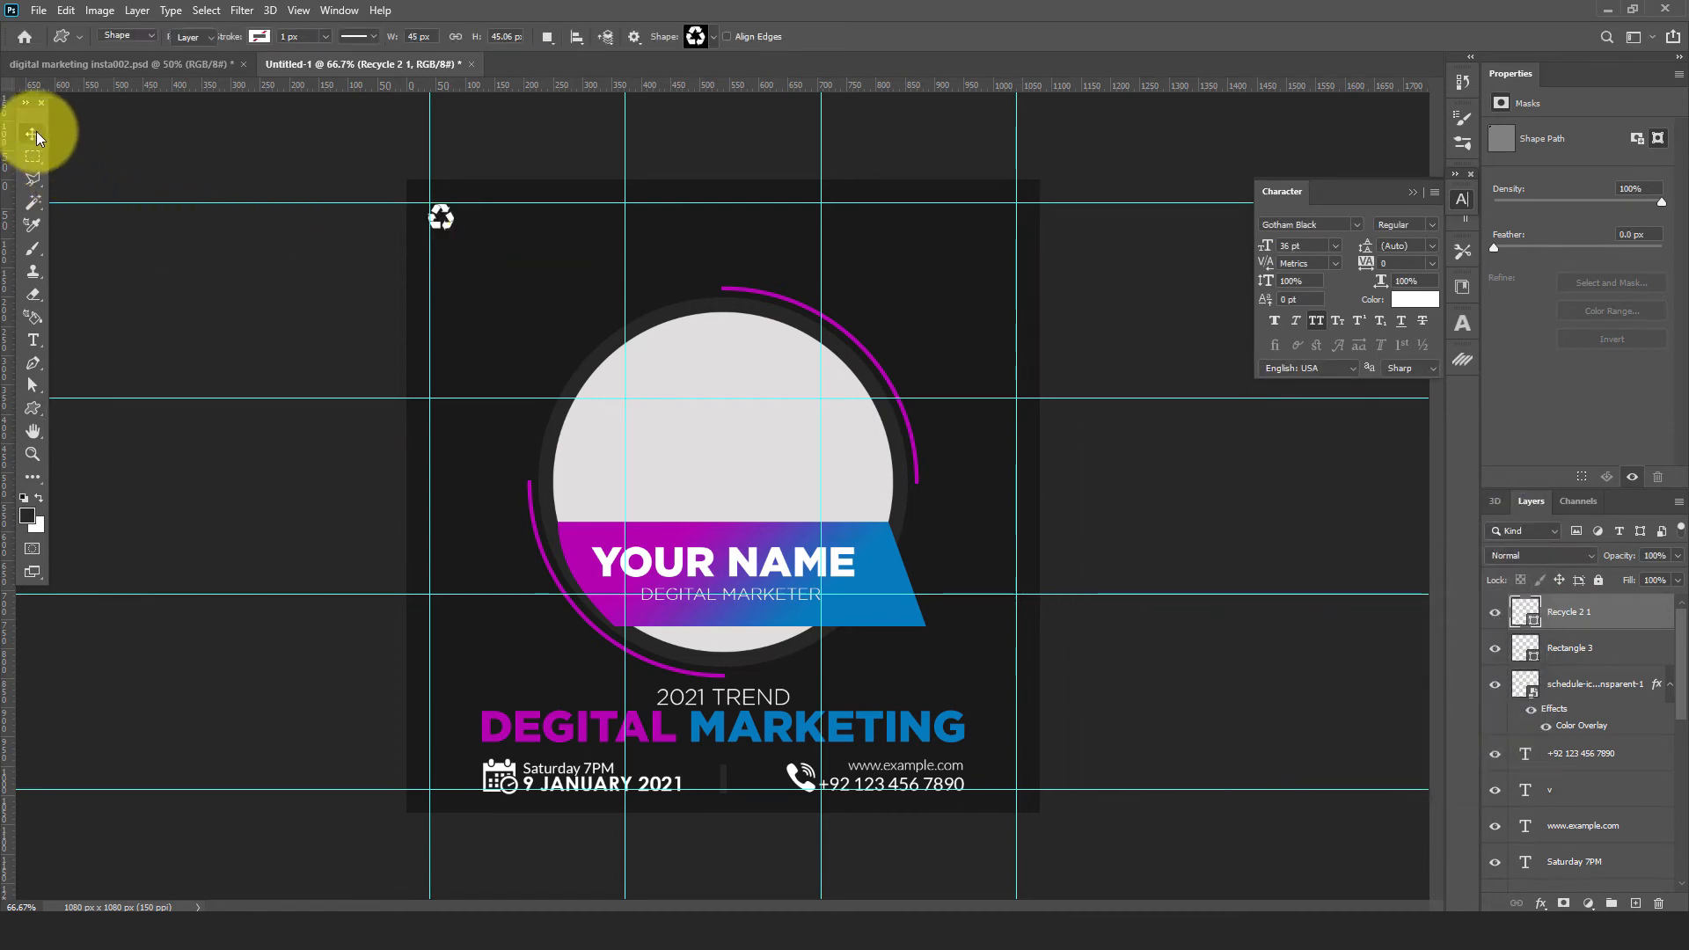
click(32, 134)
drag(456, 230, 456, 230)
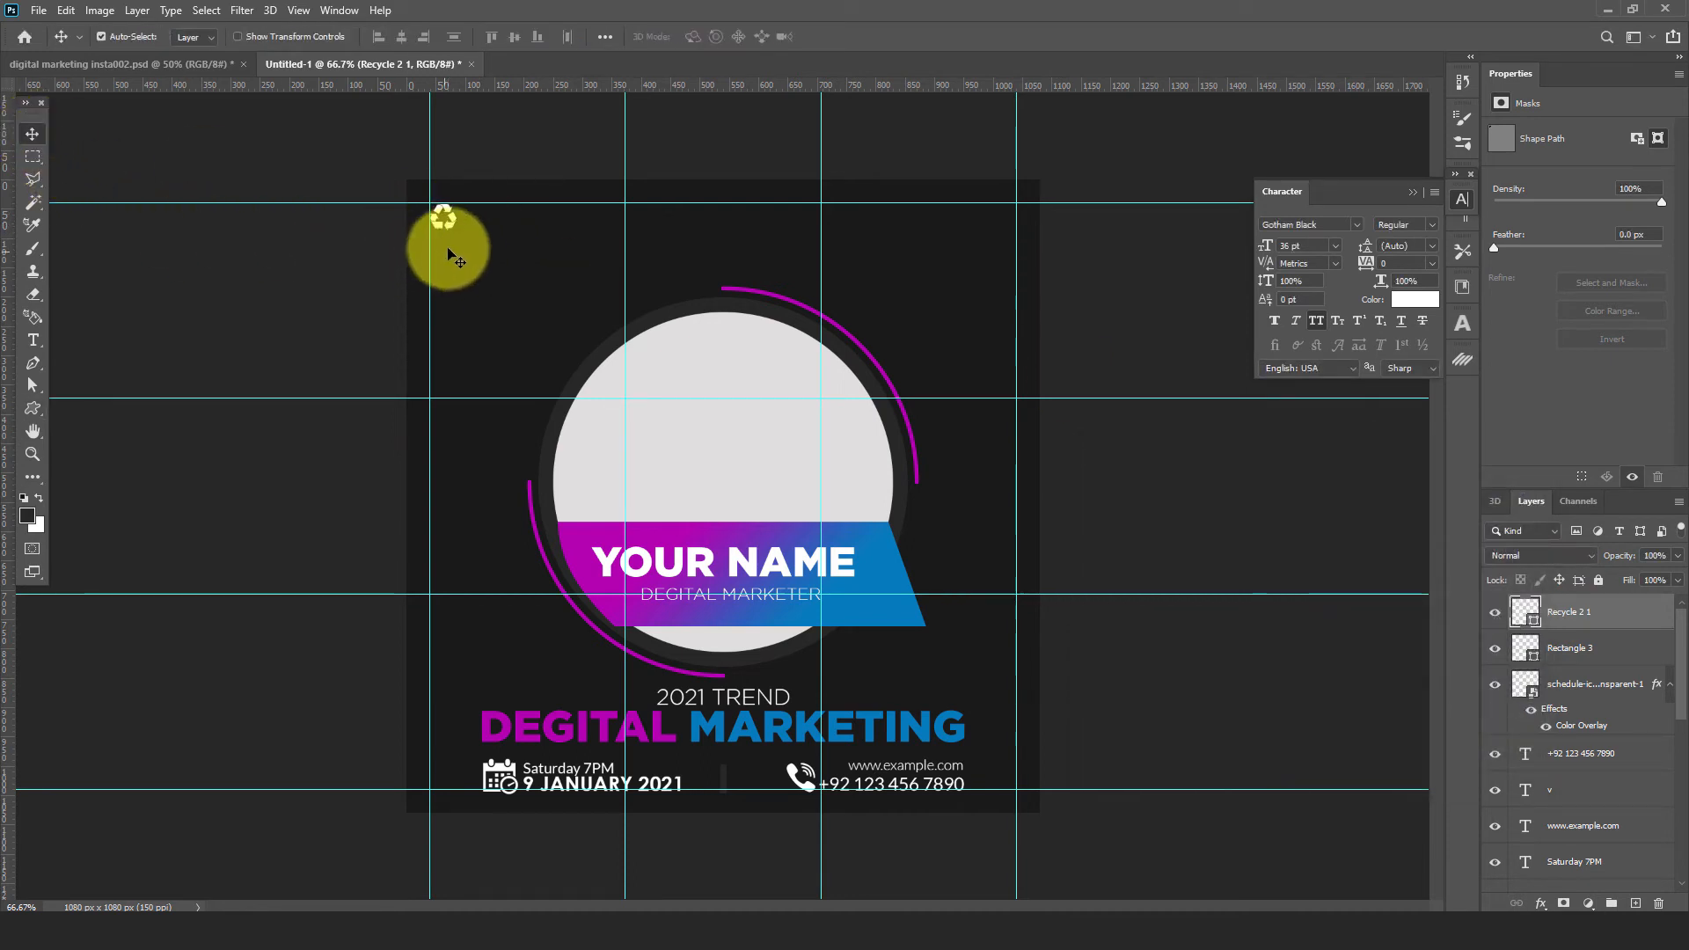
Add the text DESIGN in white 36 pt Gotham Black beside the recycle icon
click(33, 341)
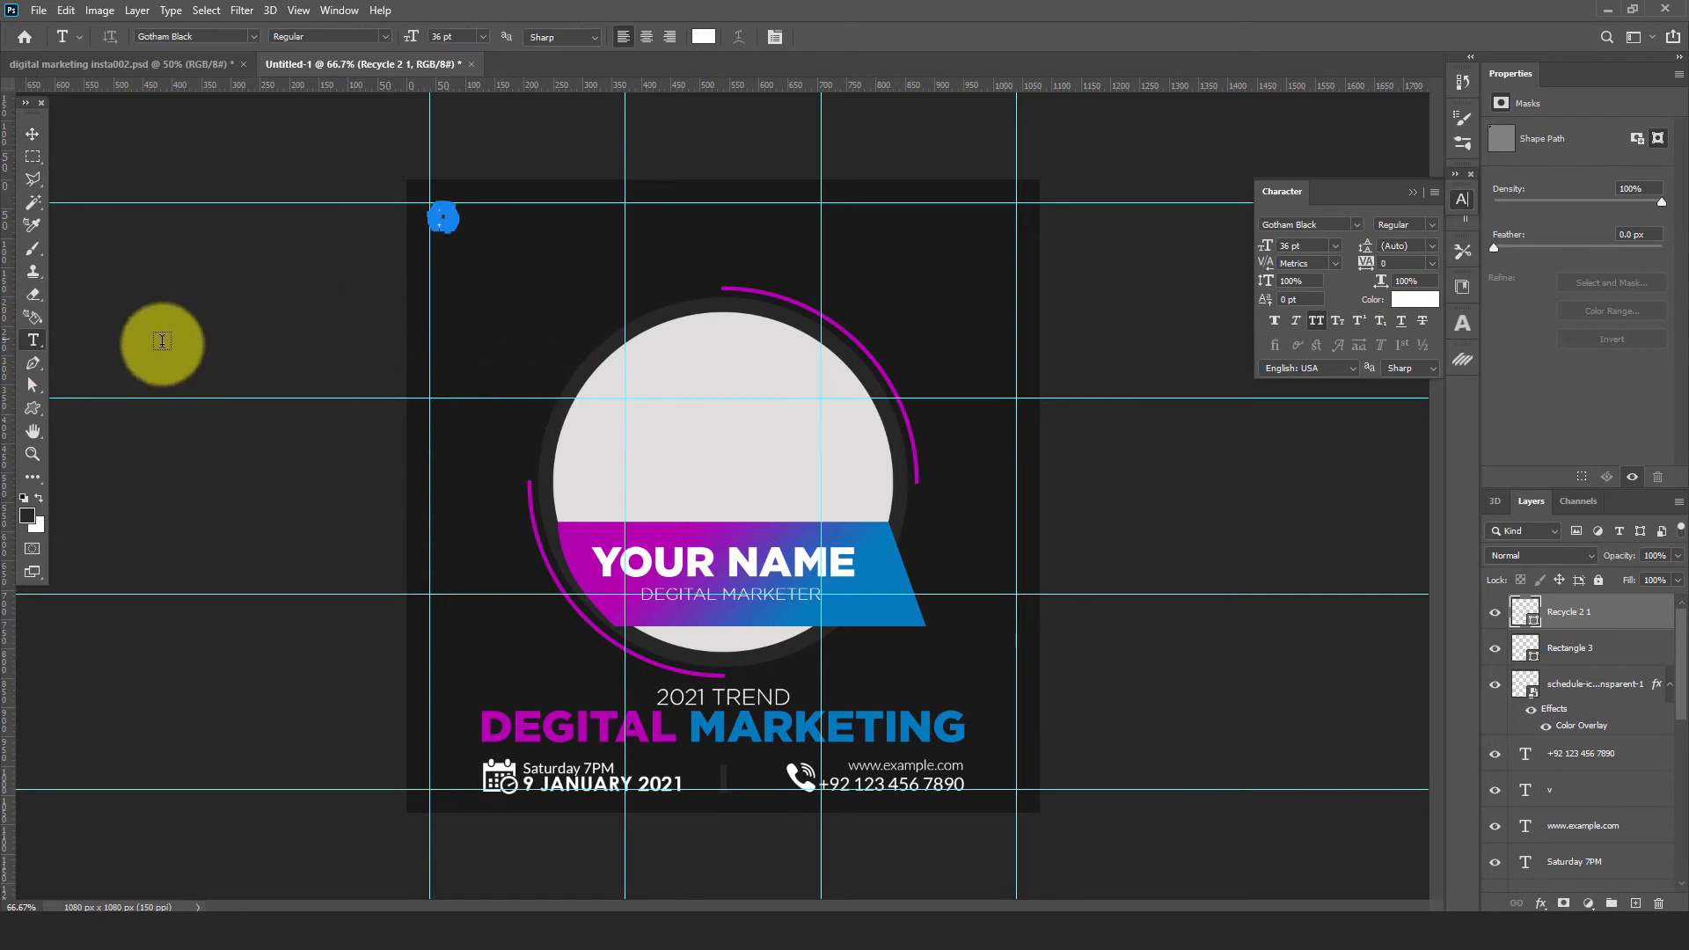
click(489, 233)
text(DESIGN)
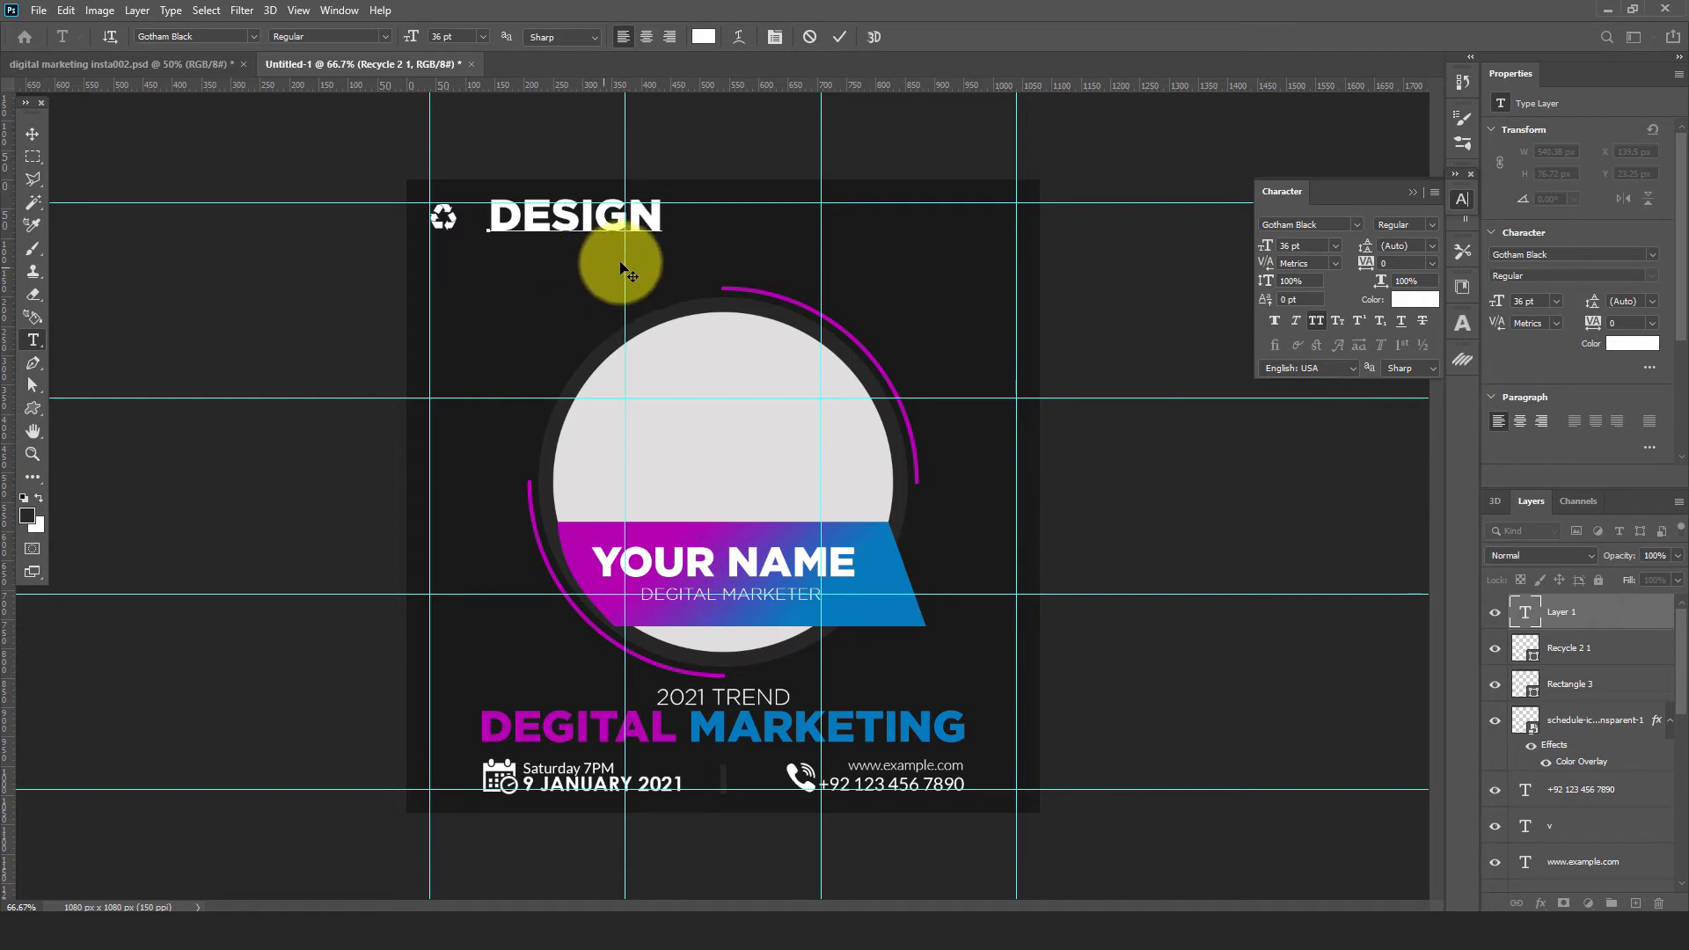
click(31, 132)
Add a separate text line reading TAGELINE HERE beneath DESIGN
click(31, 341)
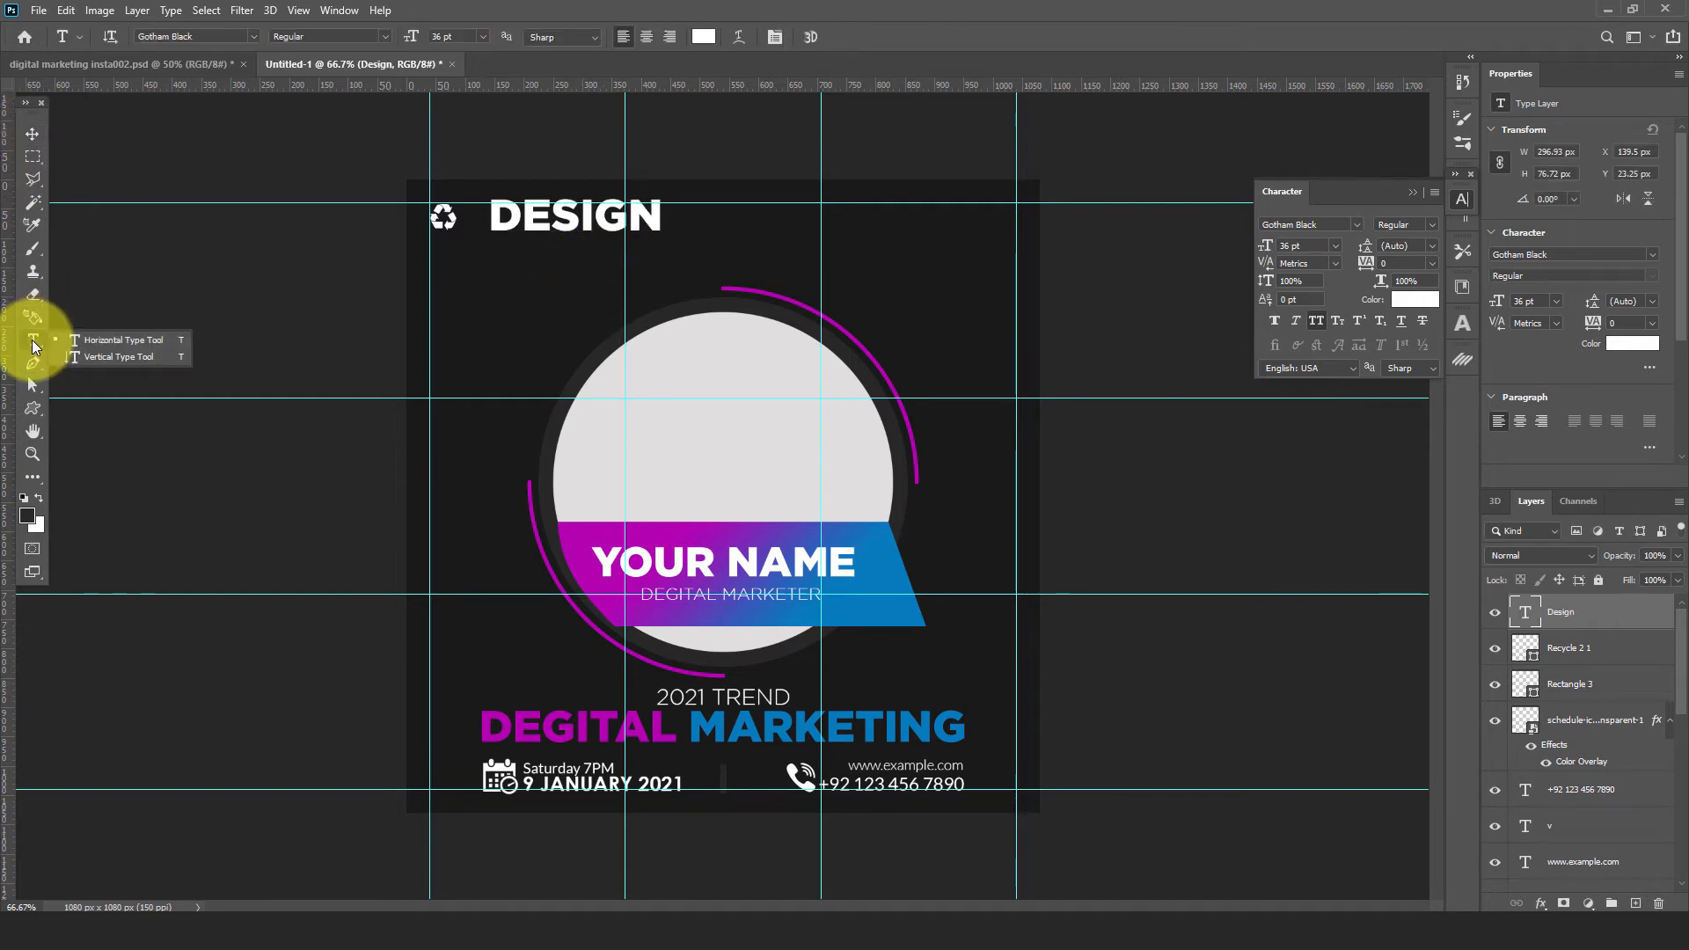
click(483, 287)
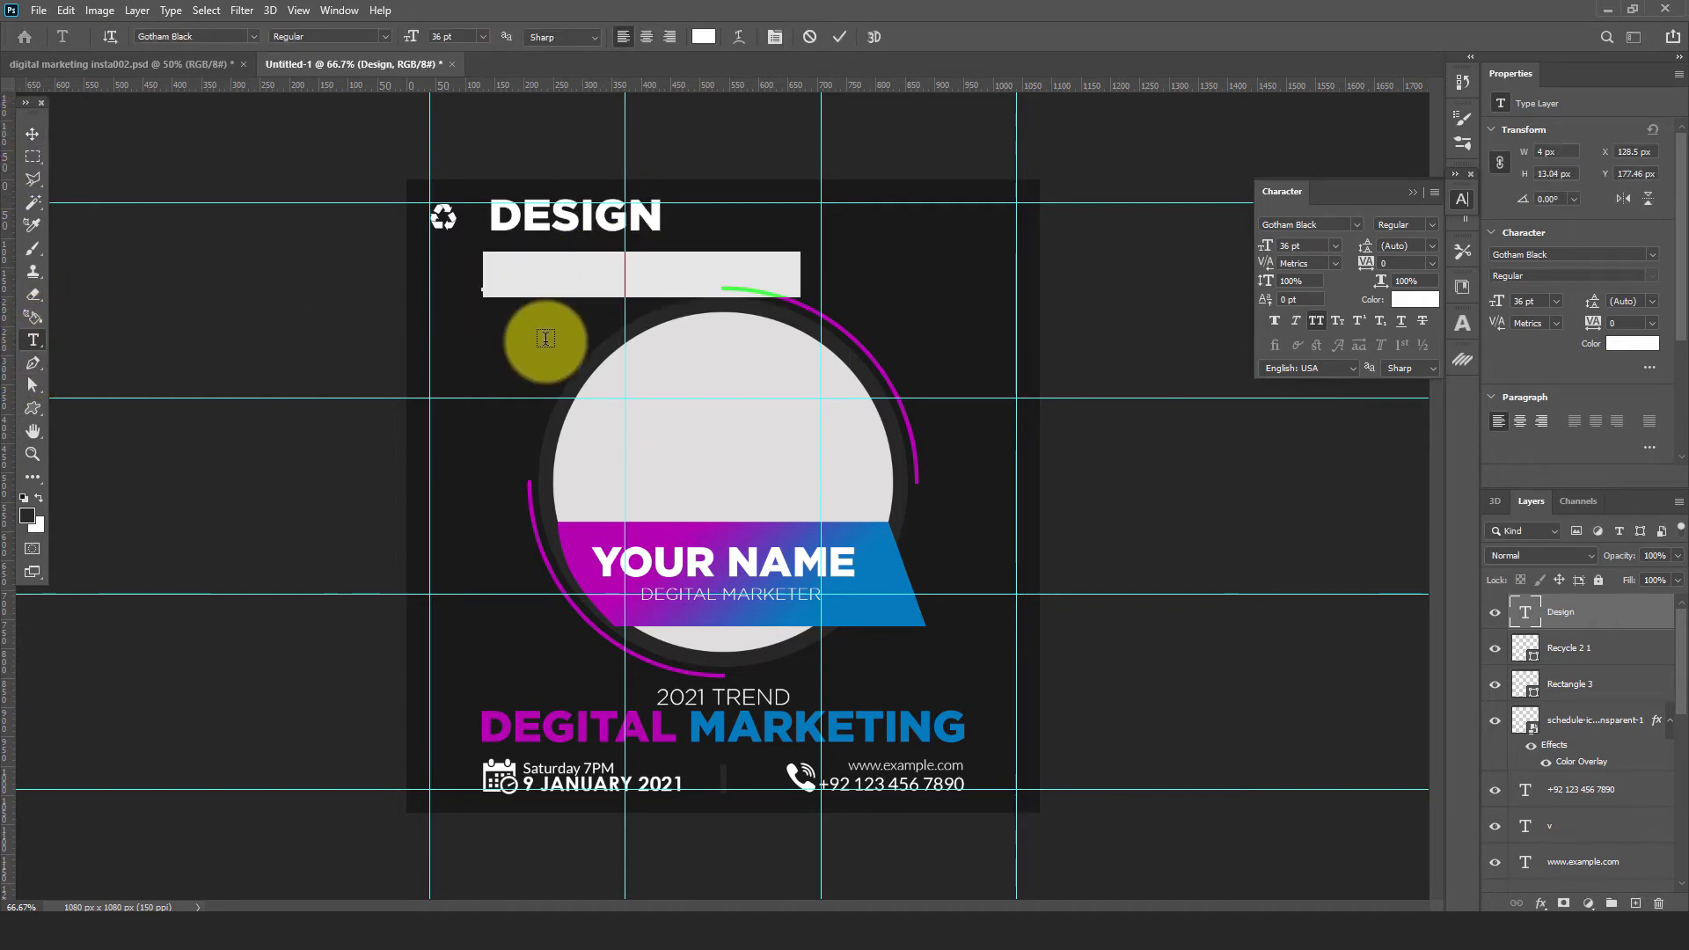
text(TAGELINE HERE)
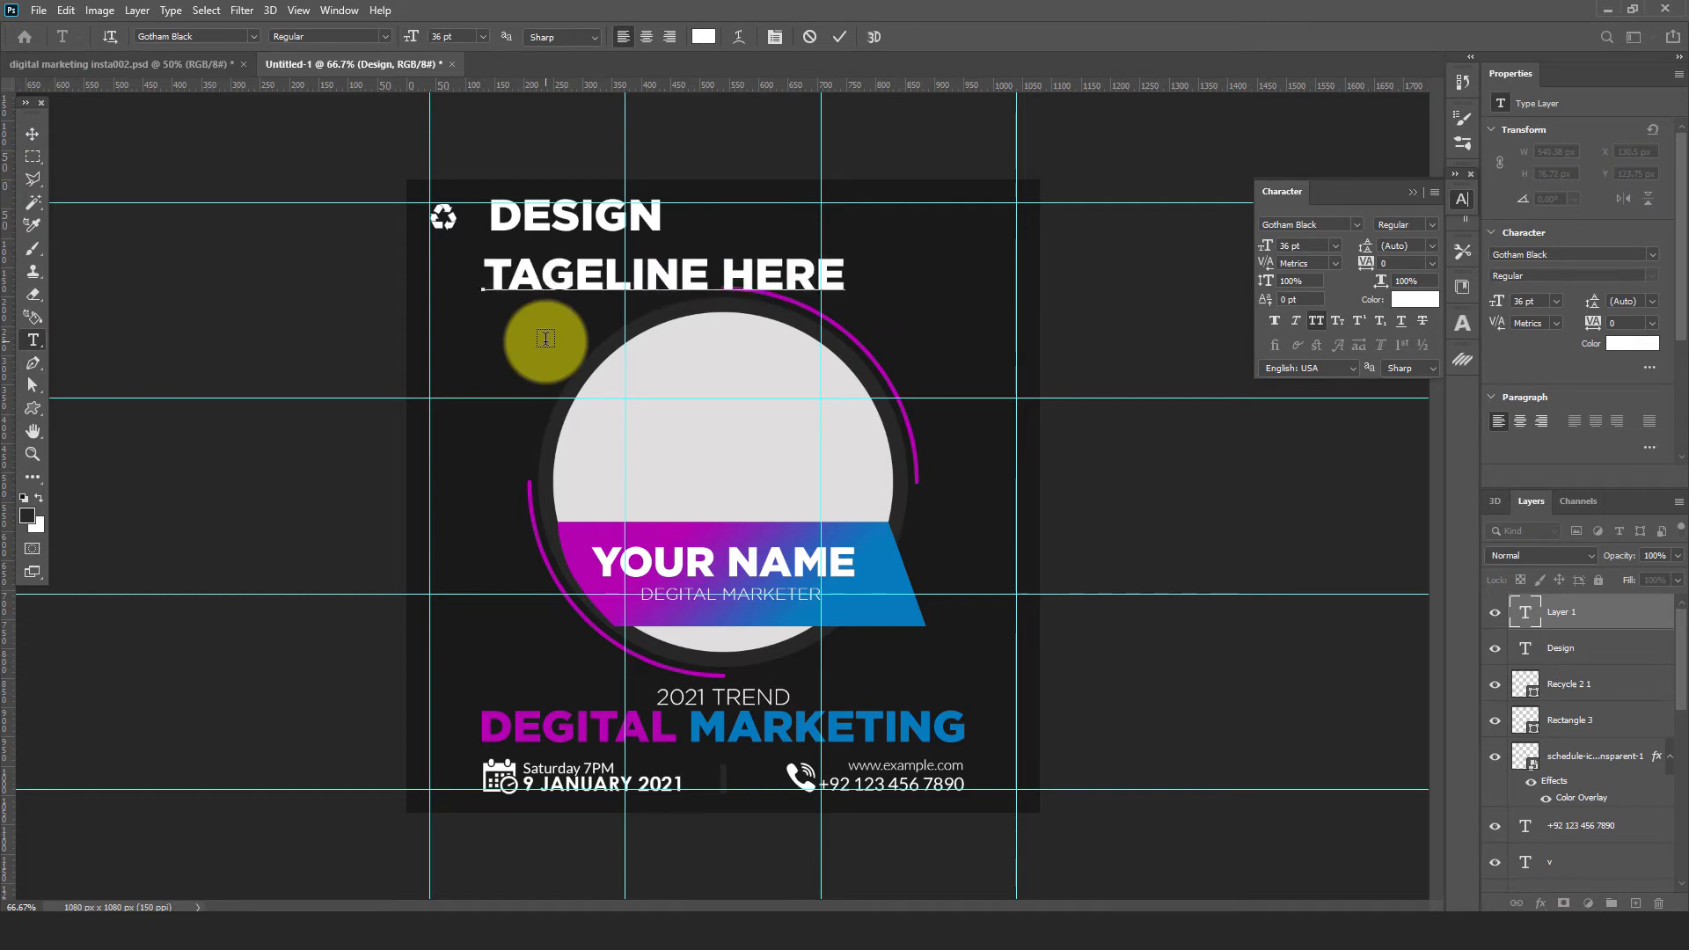
Set the whole tagline text to Gotham Light and turn off its All Caps style
key(ctrl+a)
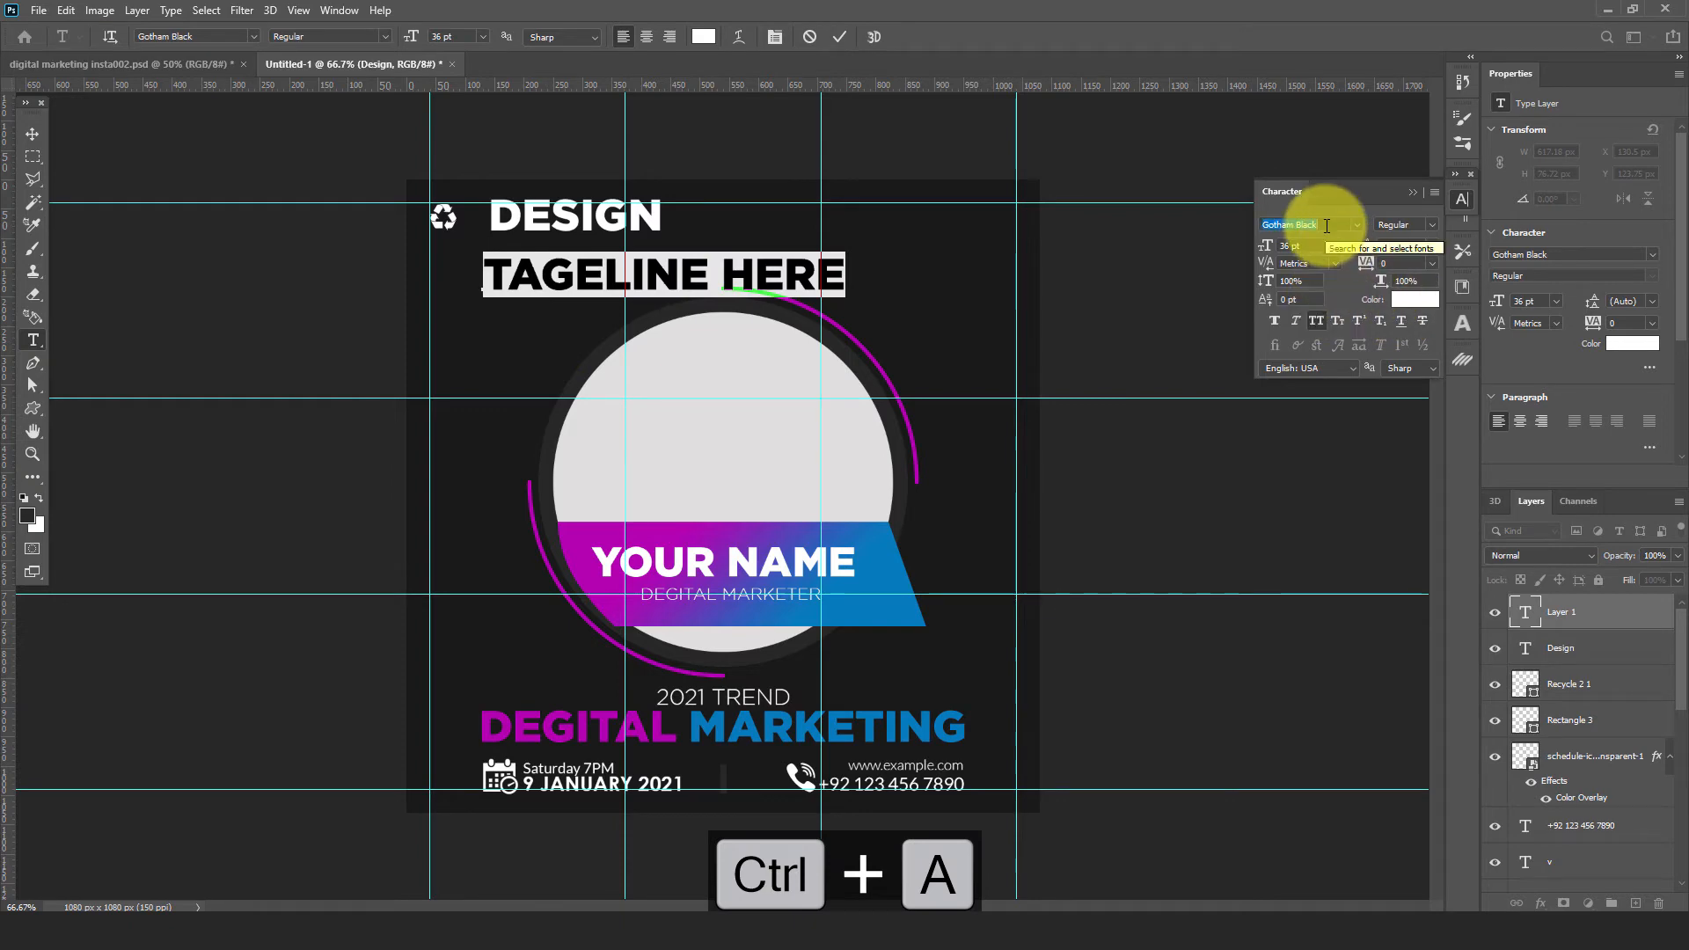
text(goh)
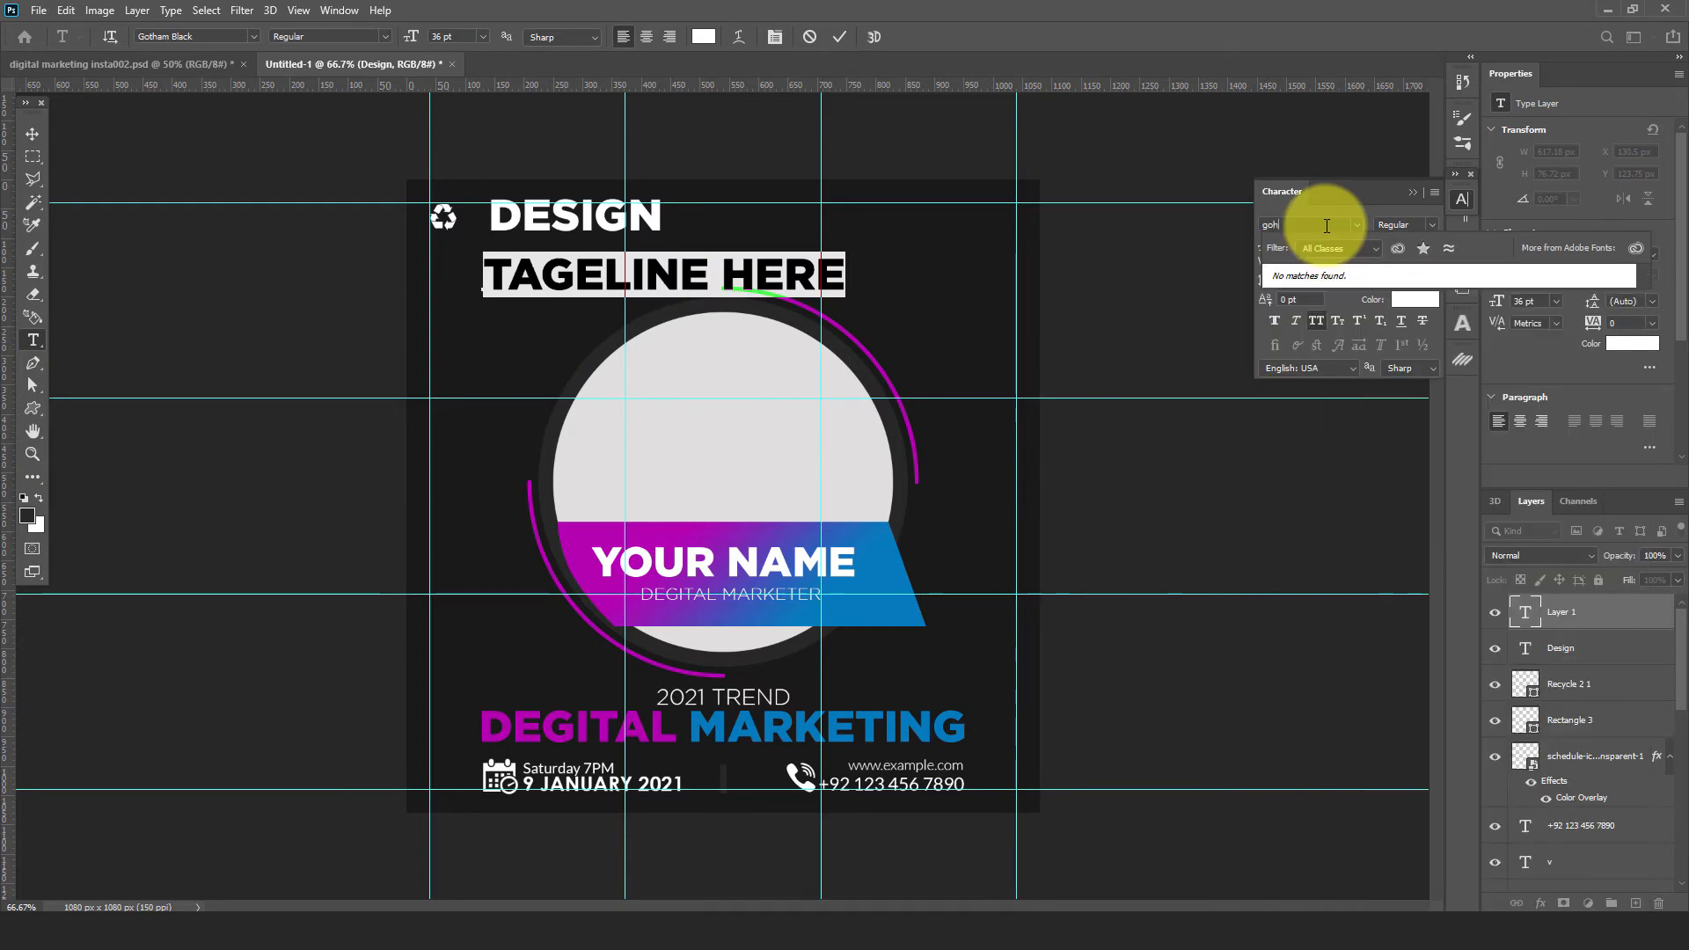
key(BackSpace)
text(tham)
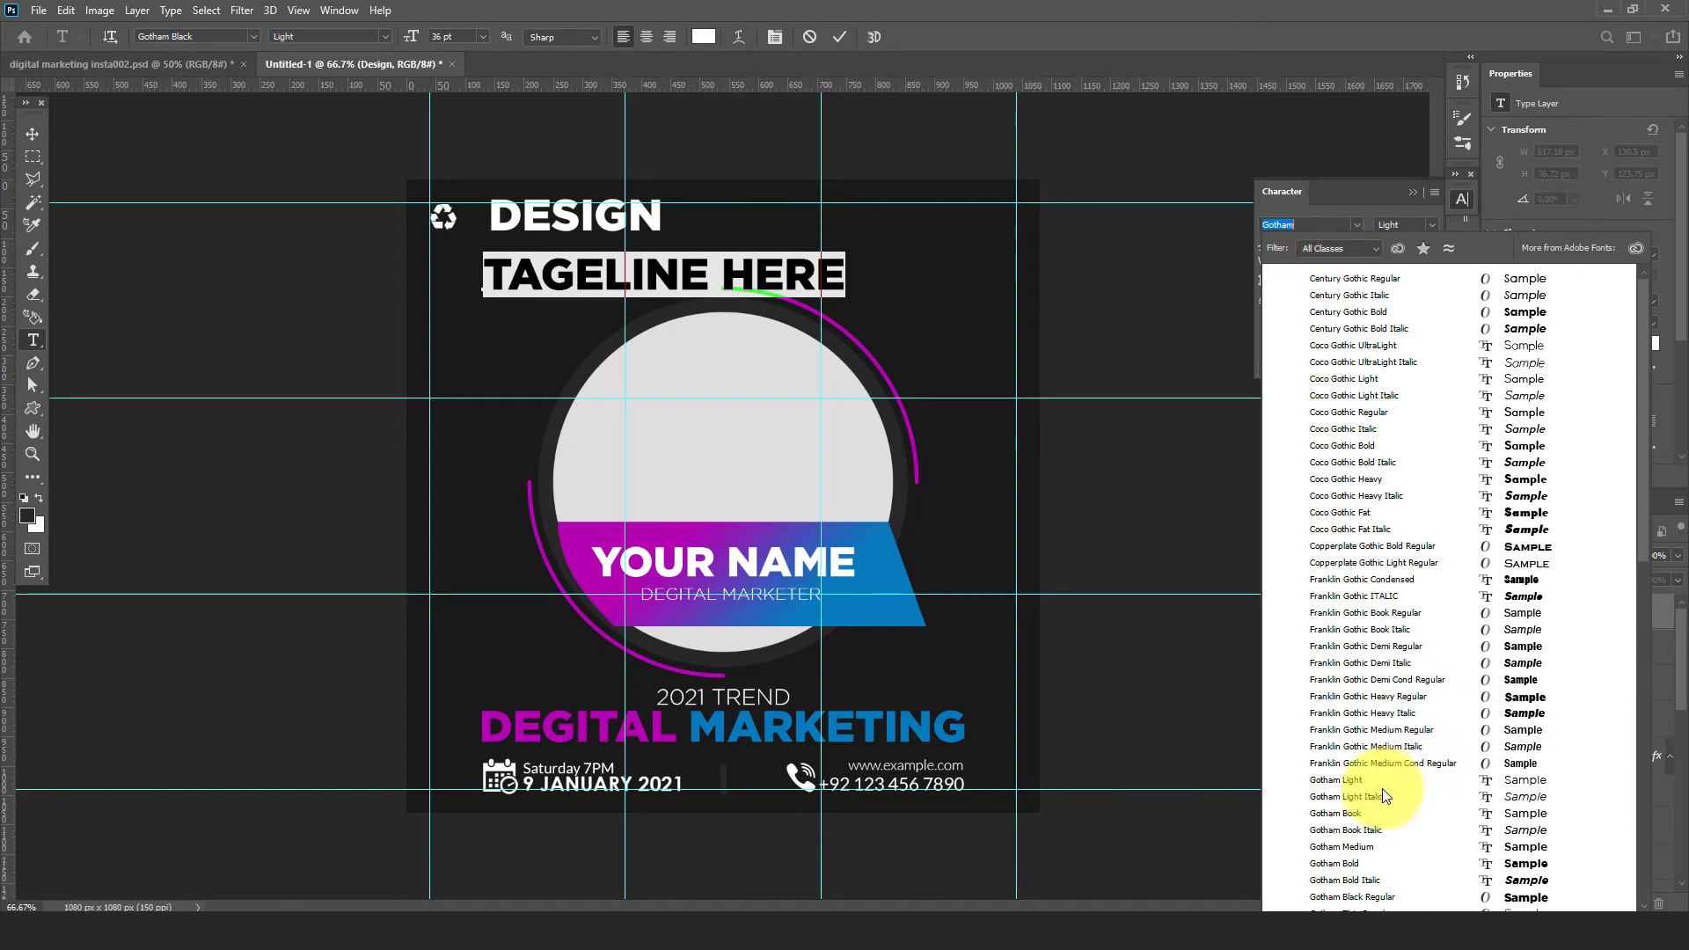
click(1370, 781)
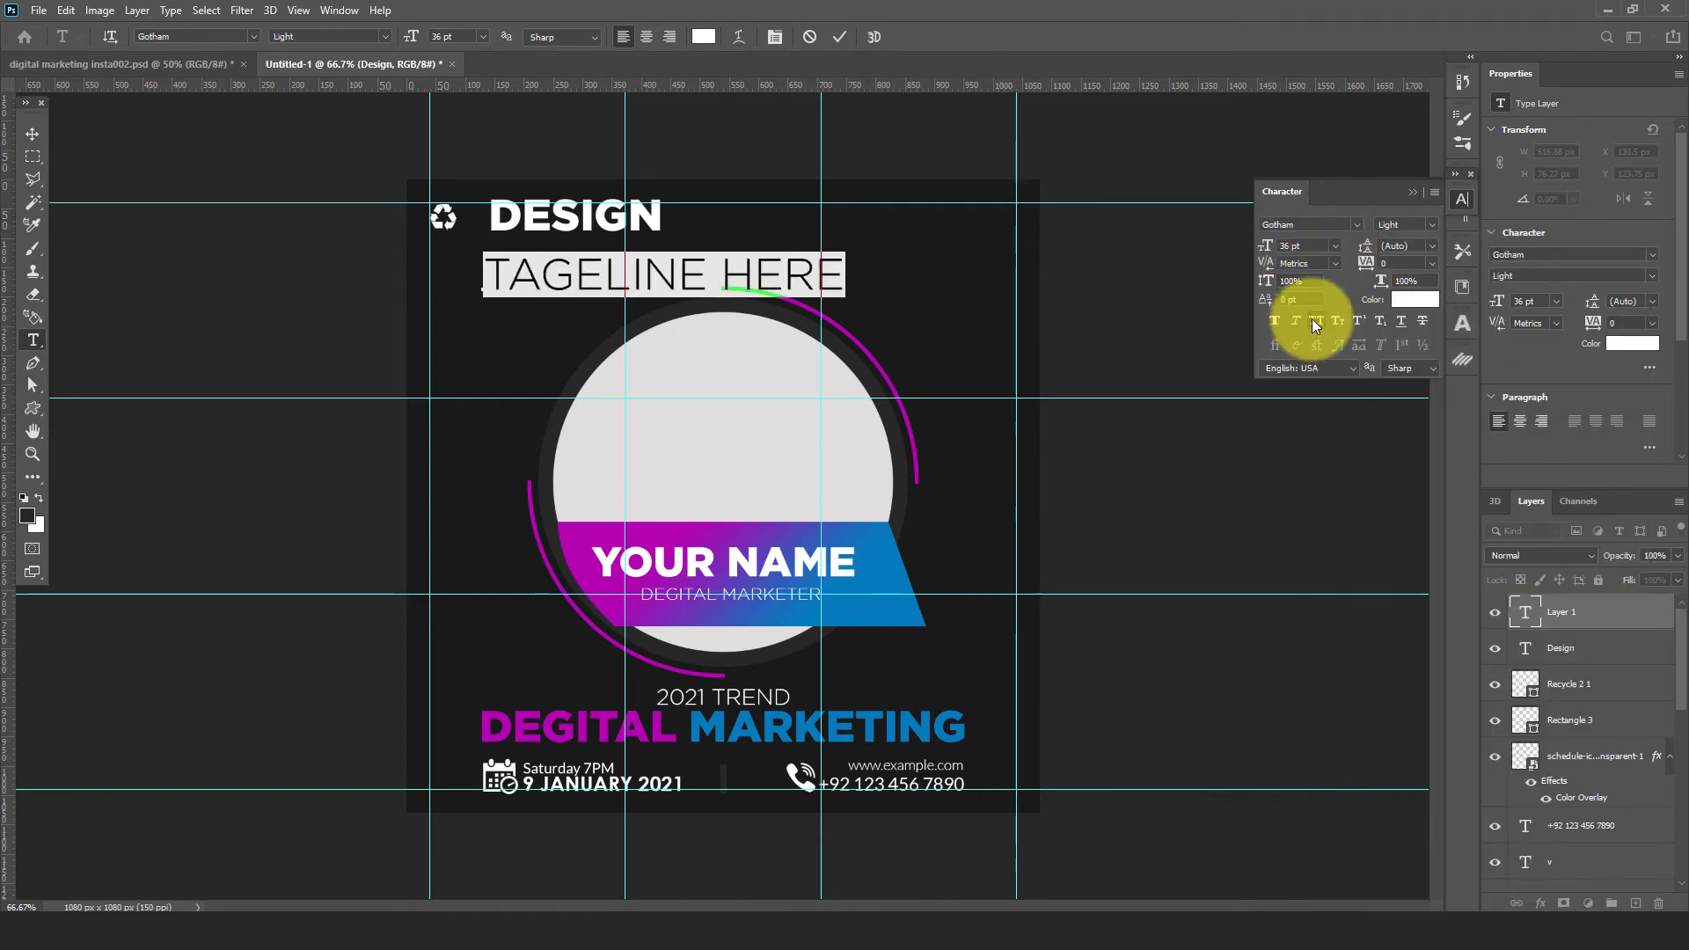
click(1311, 324)
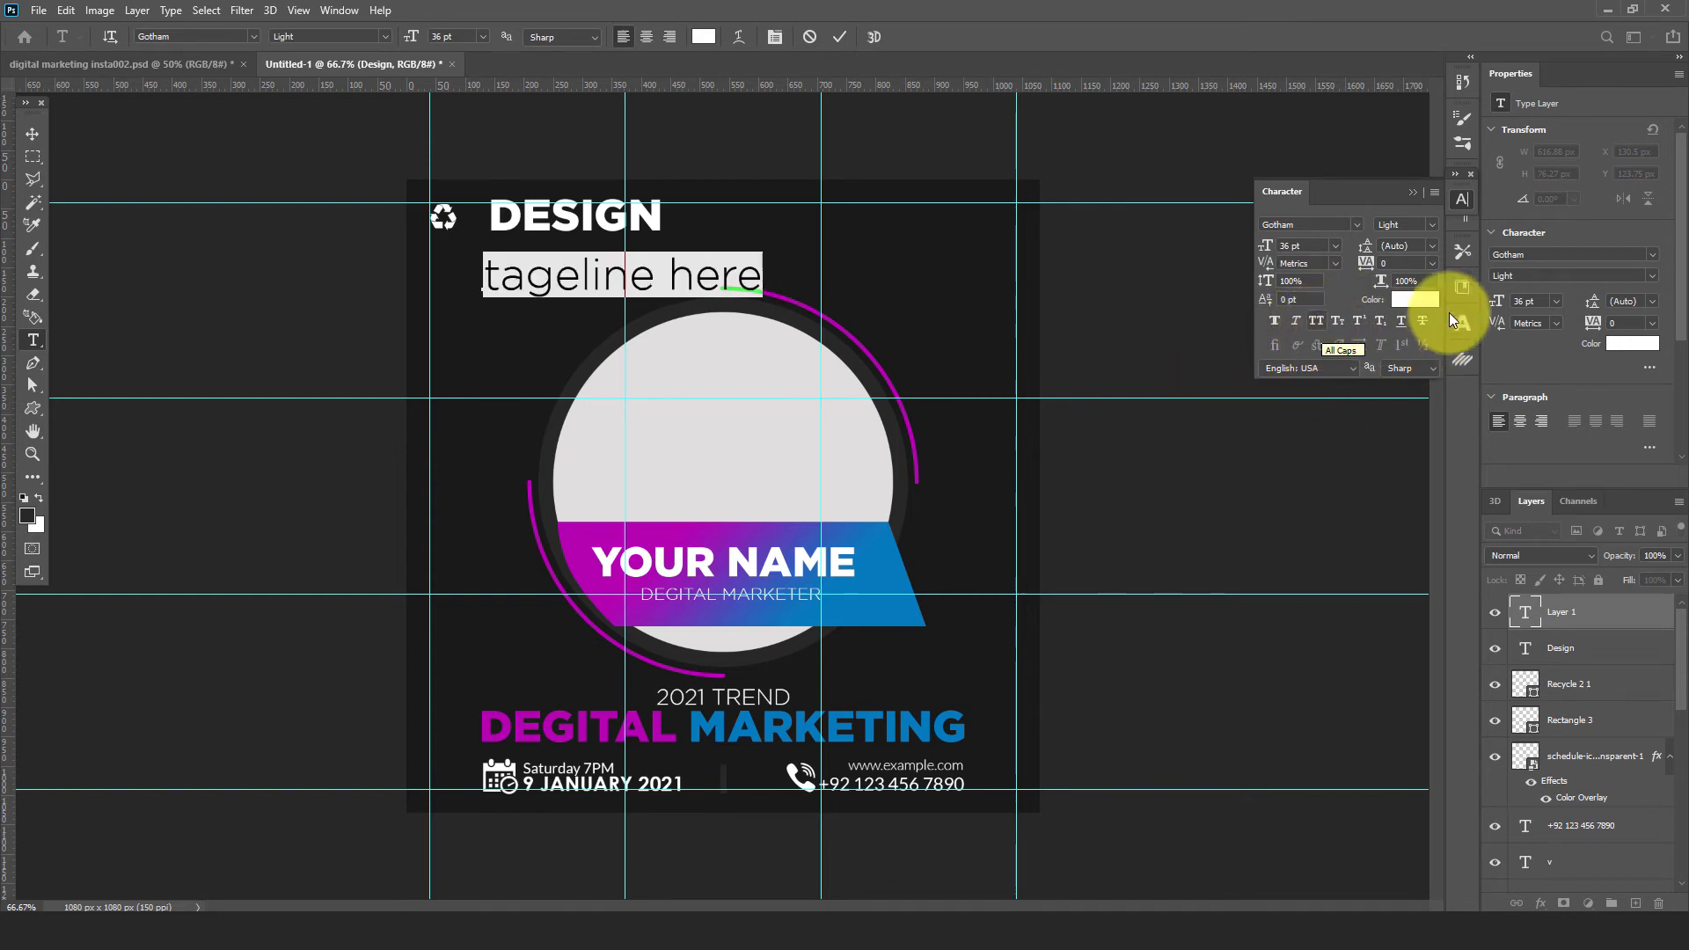
Set the tagline's letter tracking to 100 and its font size to 10 pt
click(1432, 264)
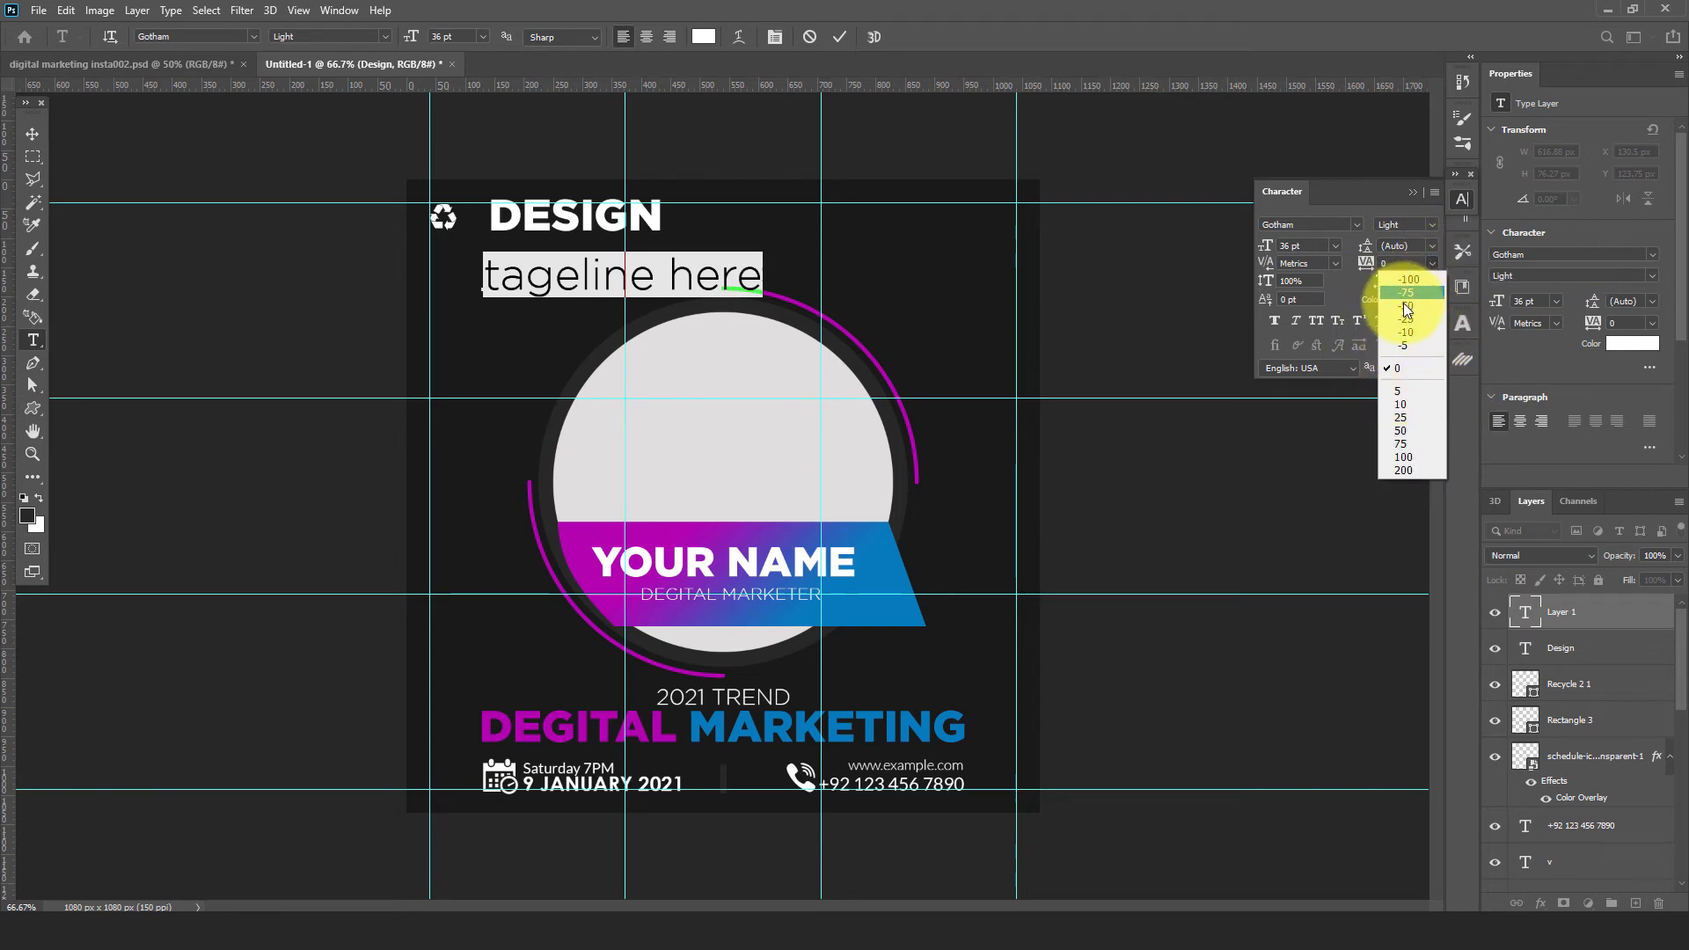
click(1407, 458)
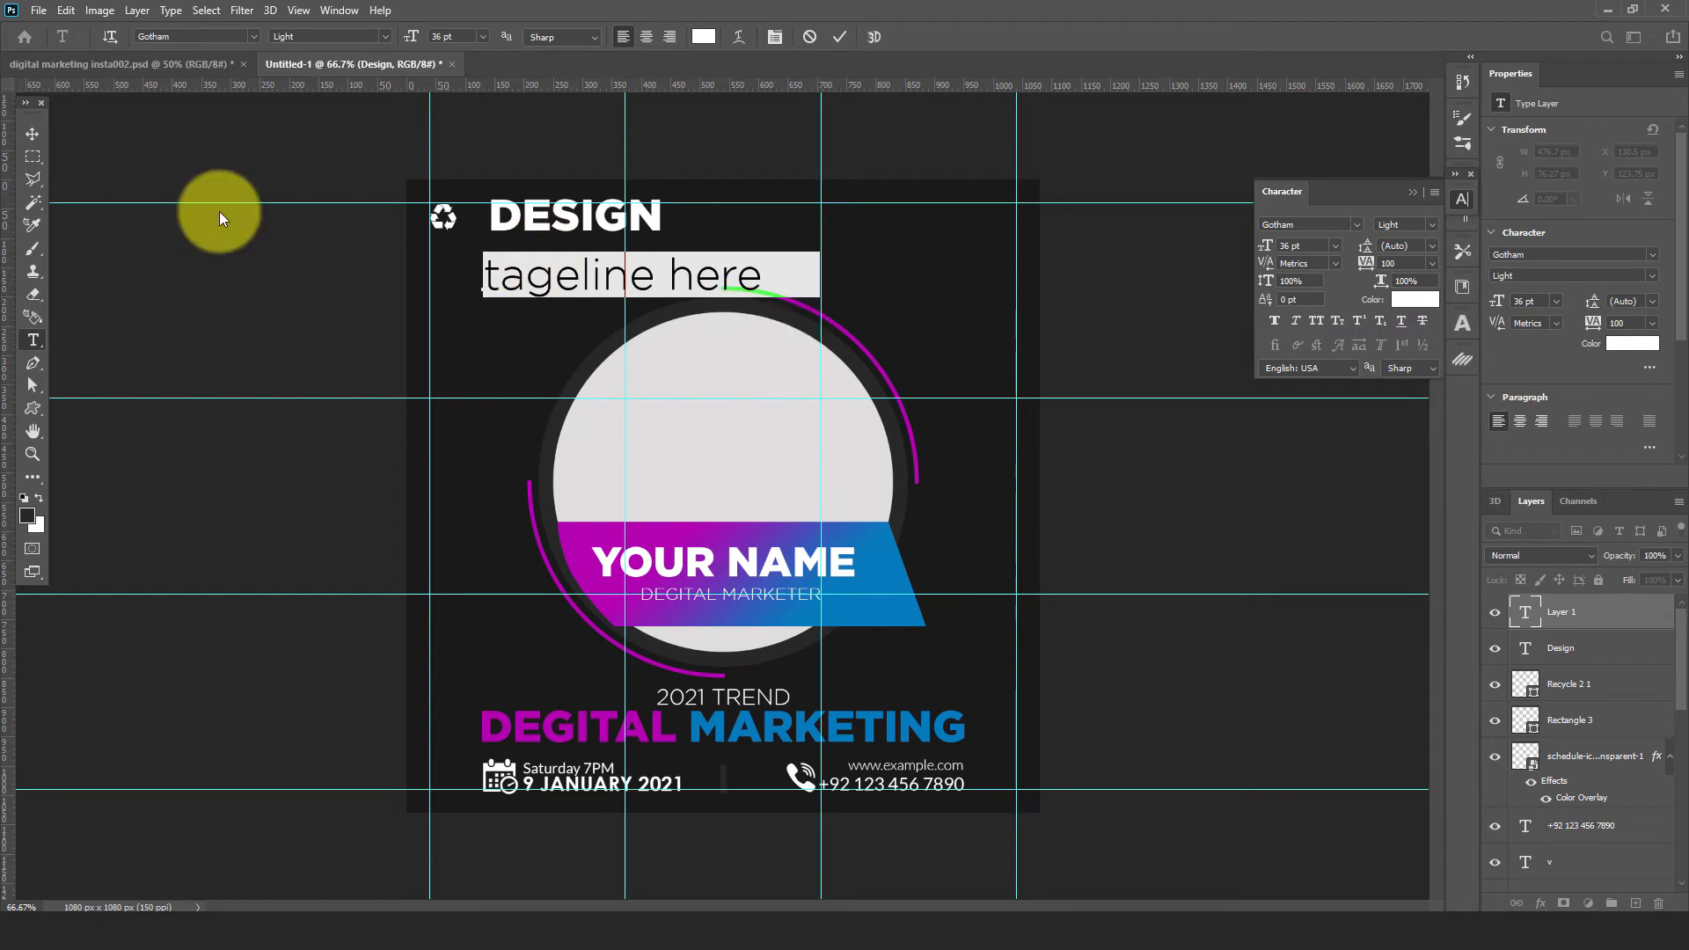
click(1335, 245)
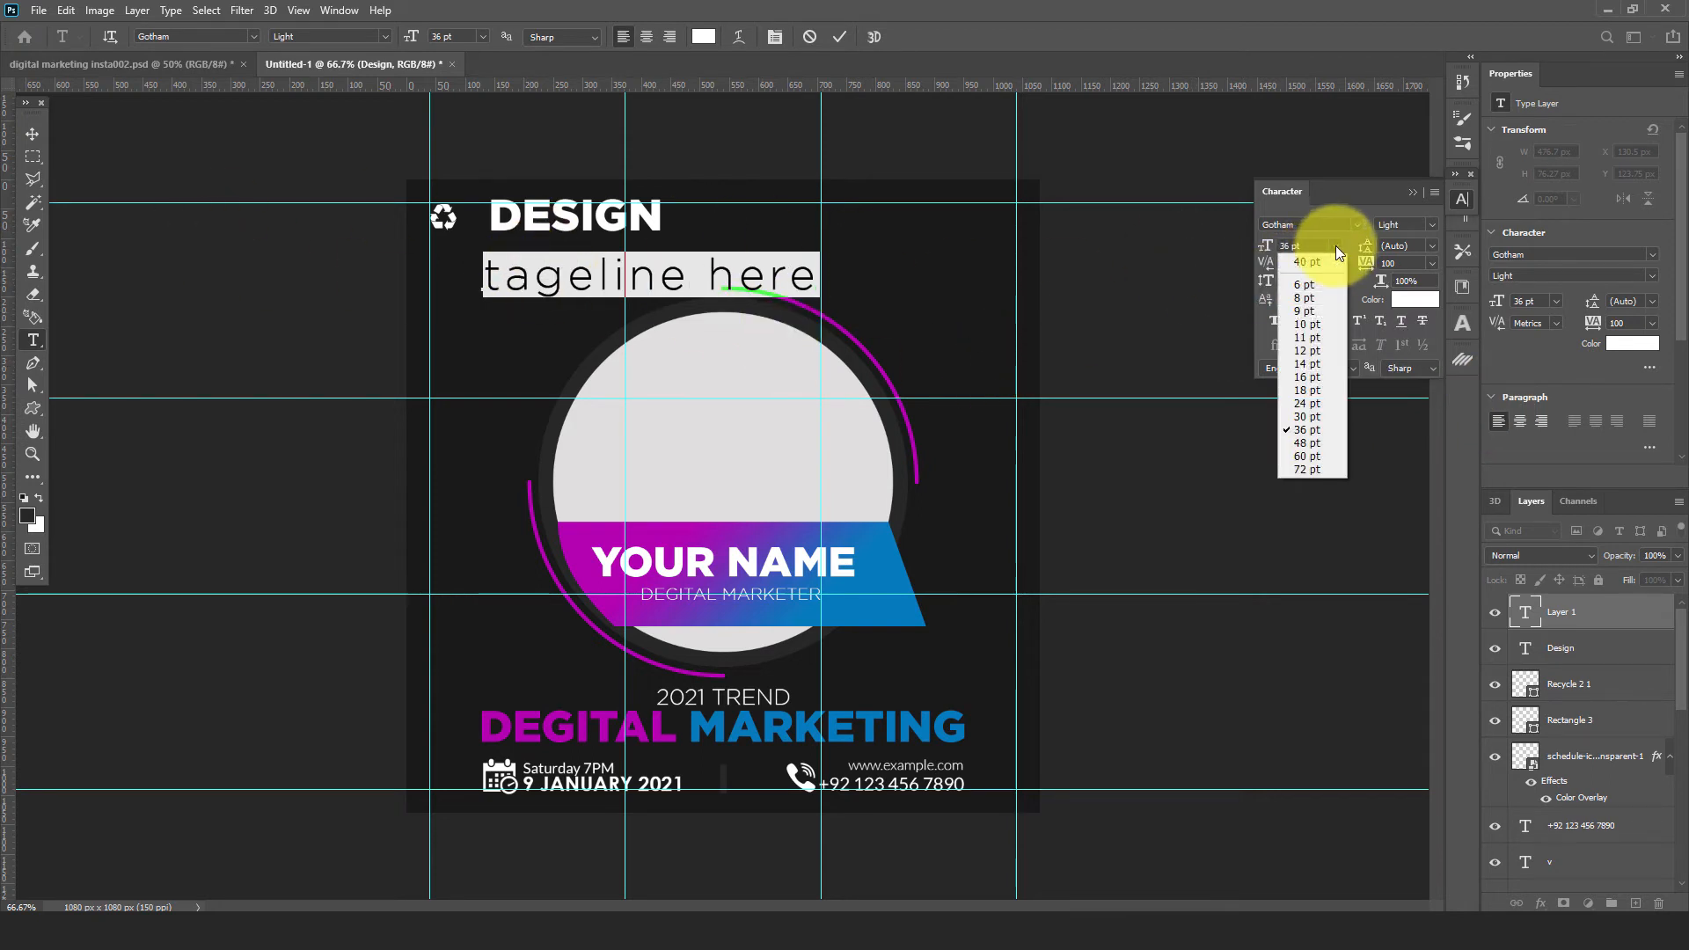
click(1309, 327)
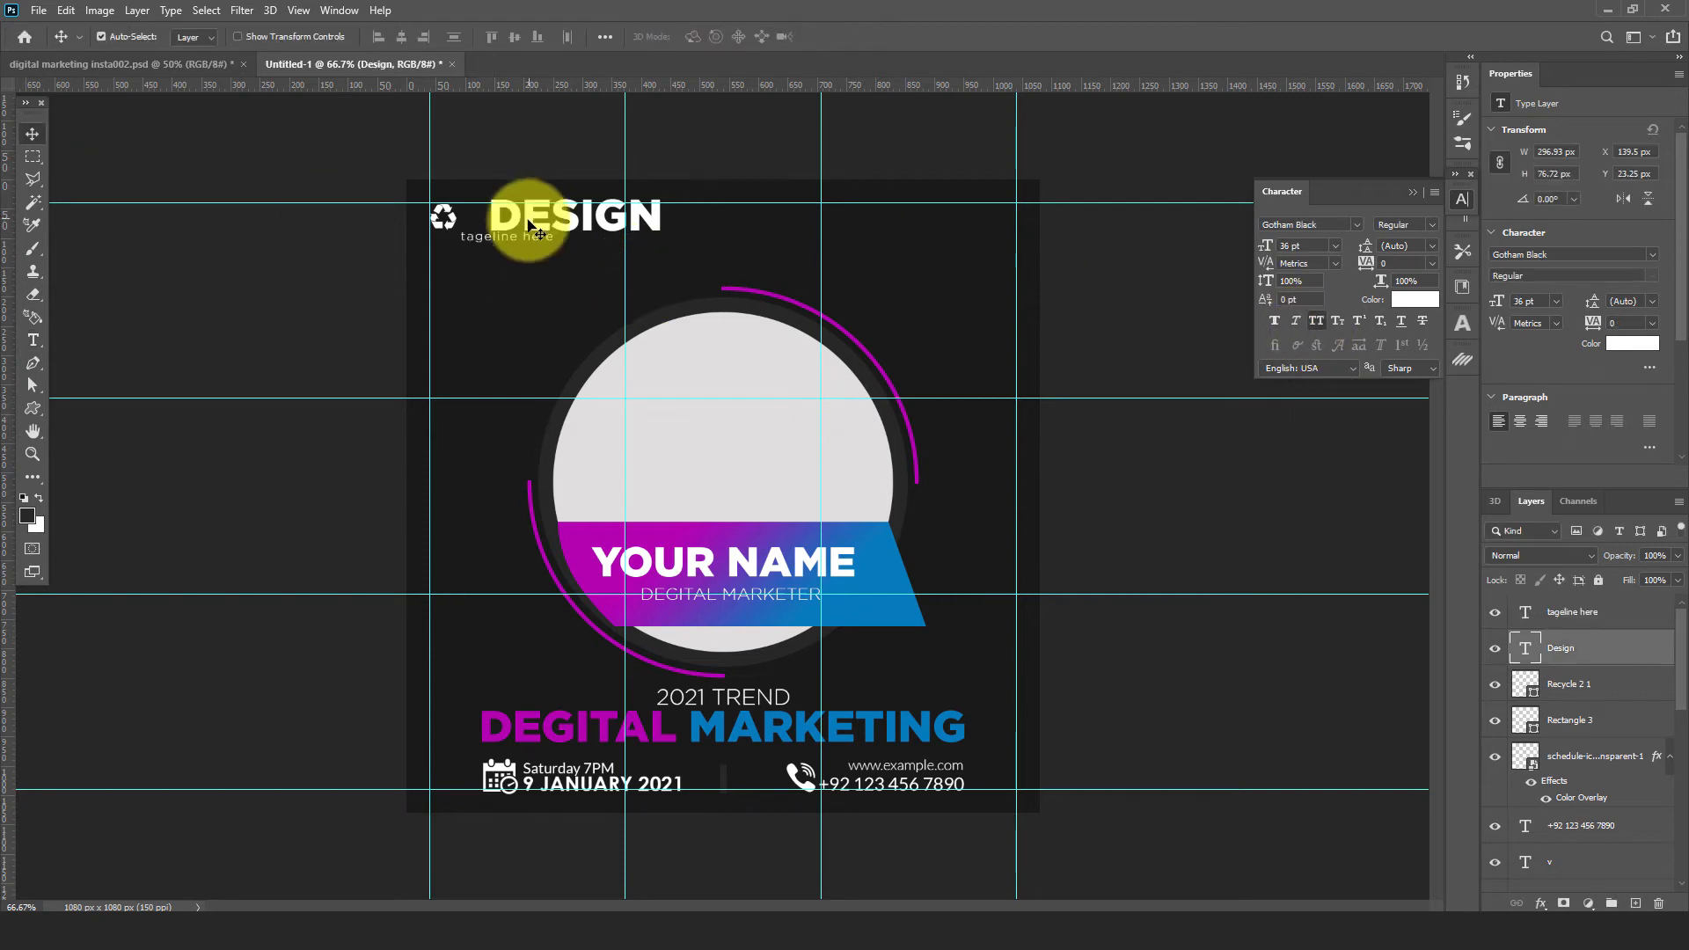
Scale the DESIGN text down proportionally to about 46%, roughly 137 px wide
key(ctrl+t)
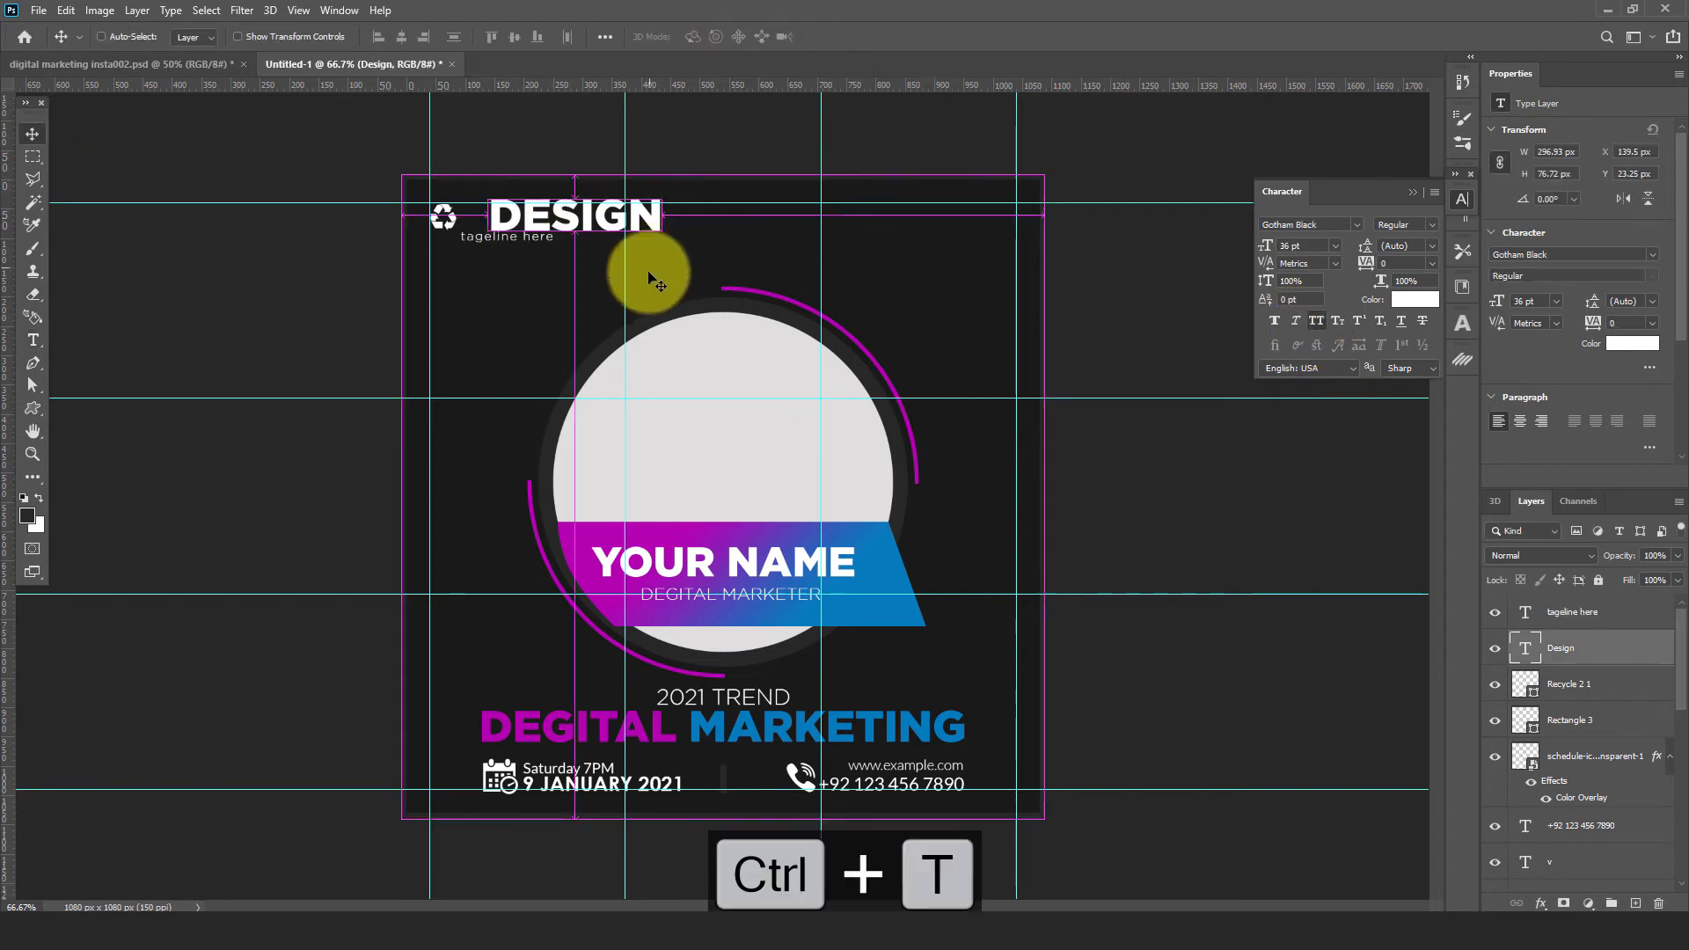
drag(648, 207, 569, 217)
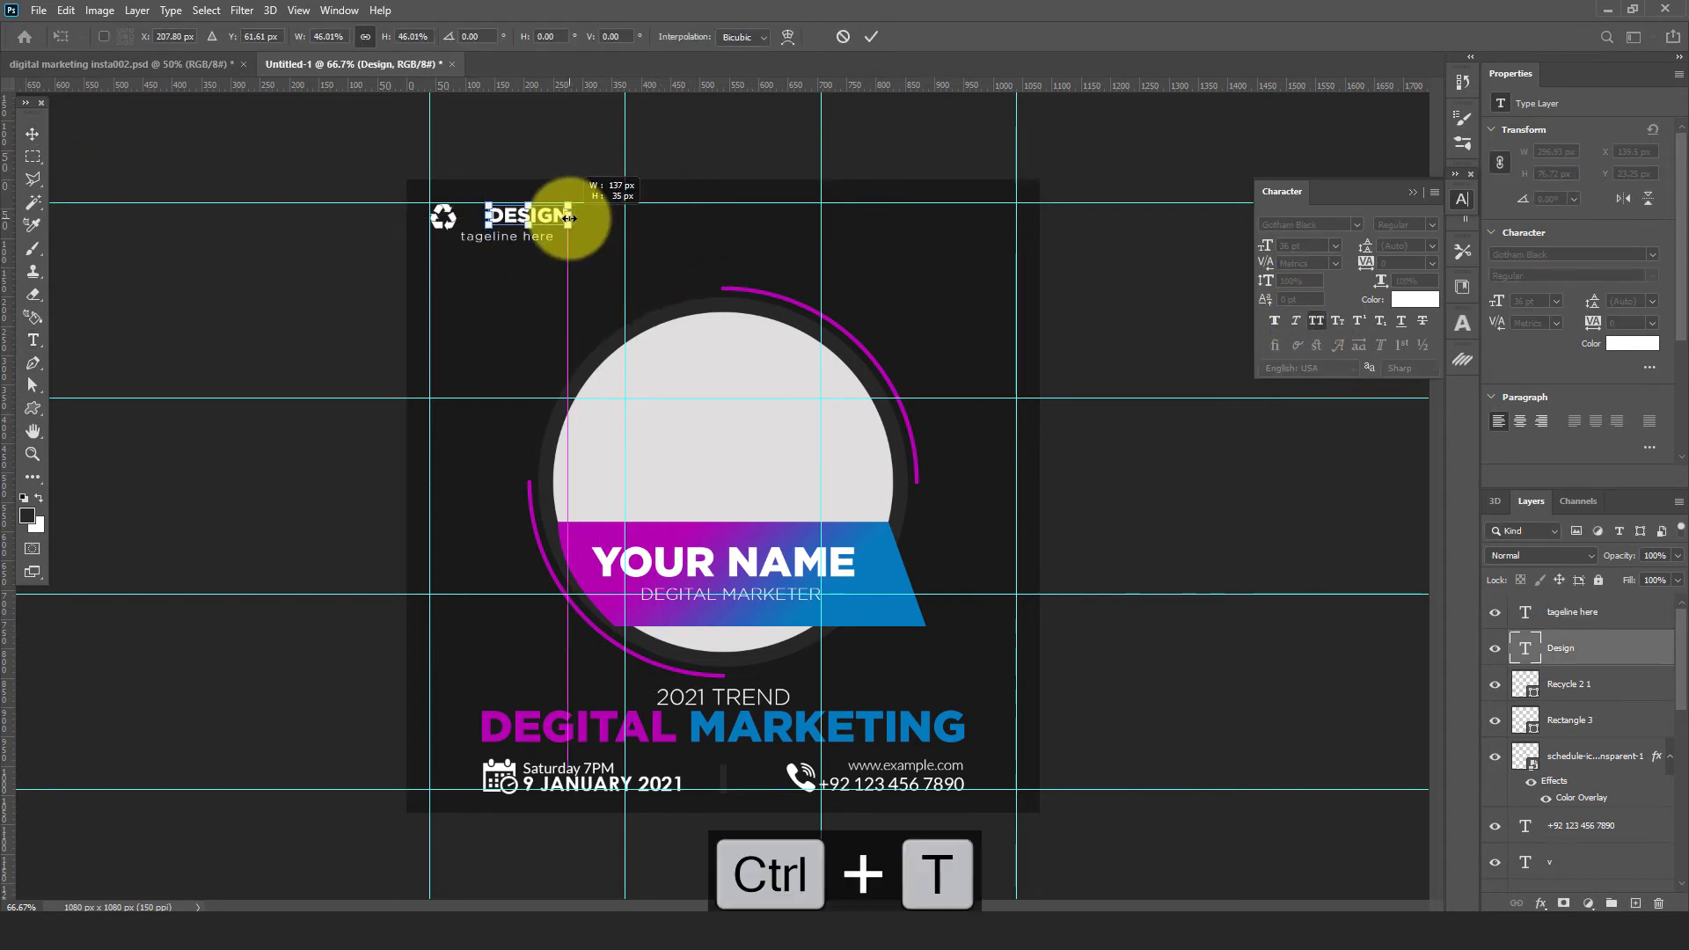
click(869, 36)
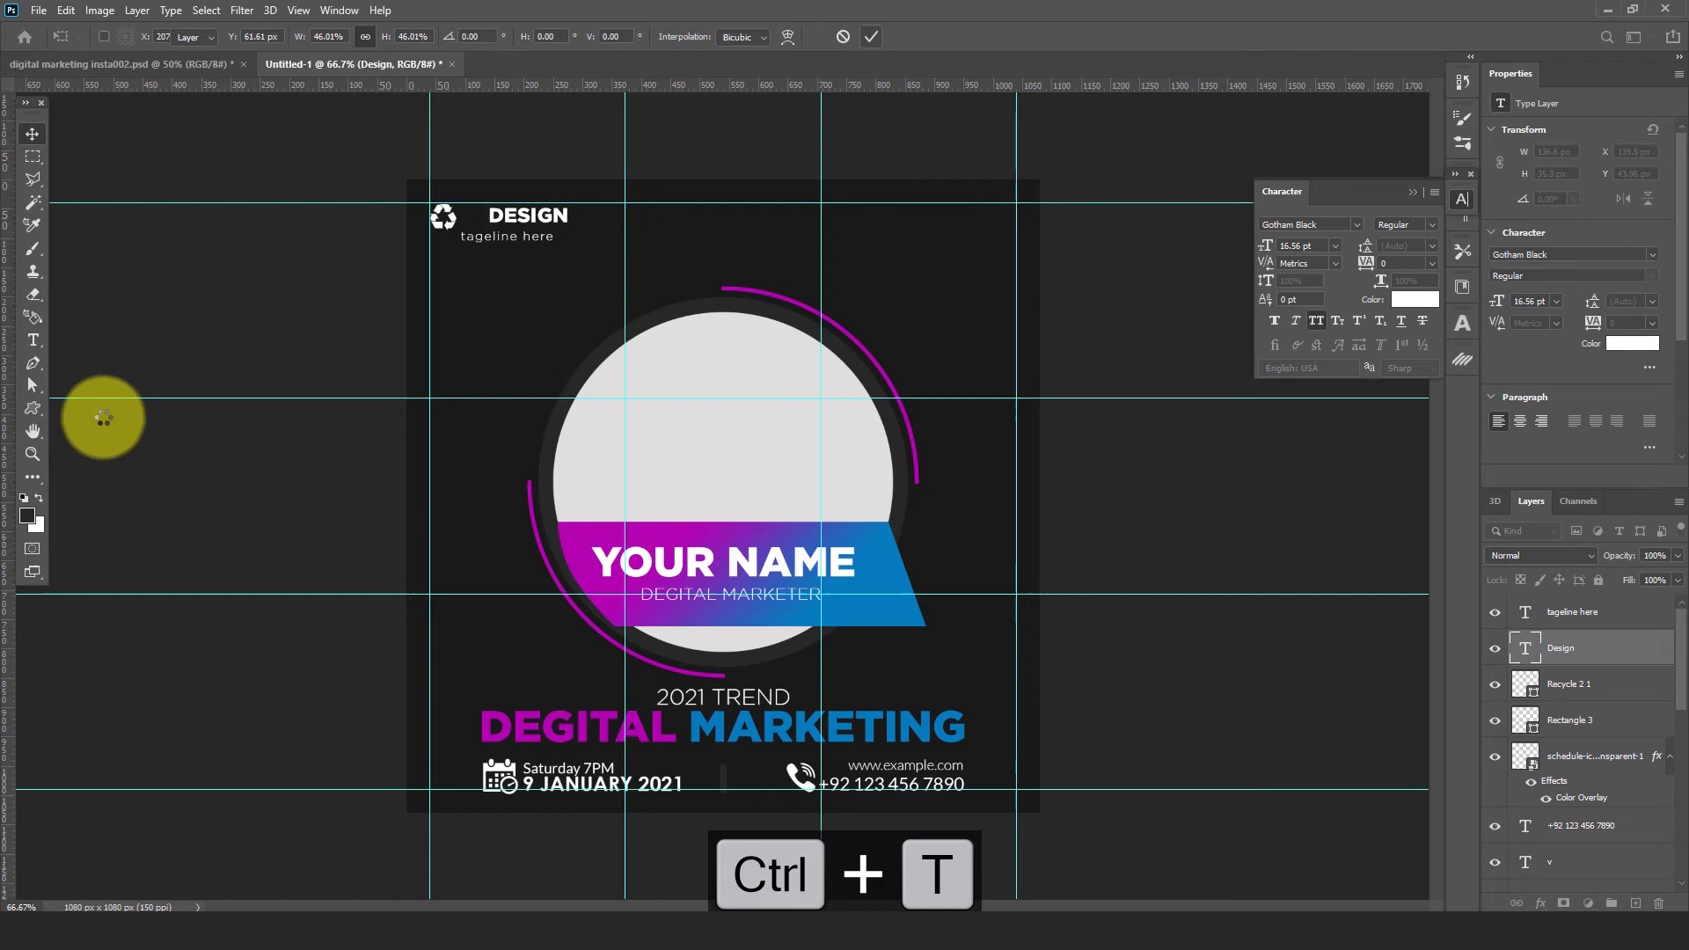
Scale the tagline proportionally to about 84% so it matches the width of the DESIGN text above it
click(33, 455)
drag(403, 178, 543, 252)
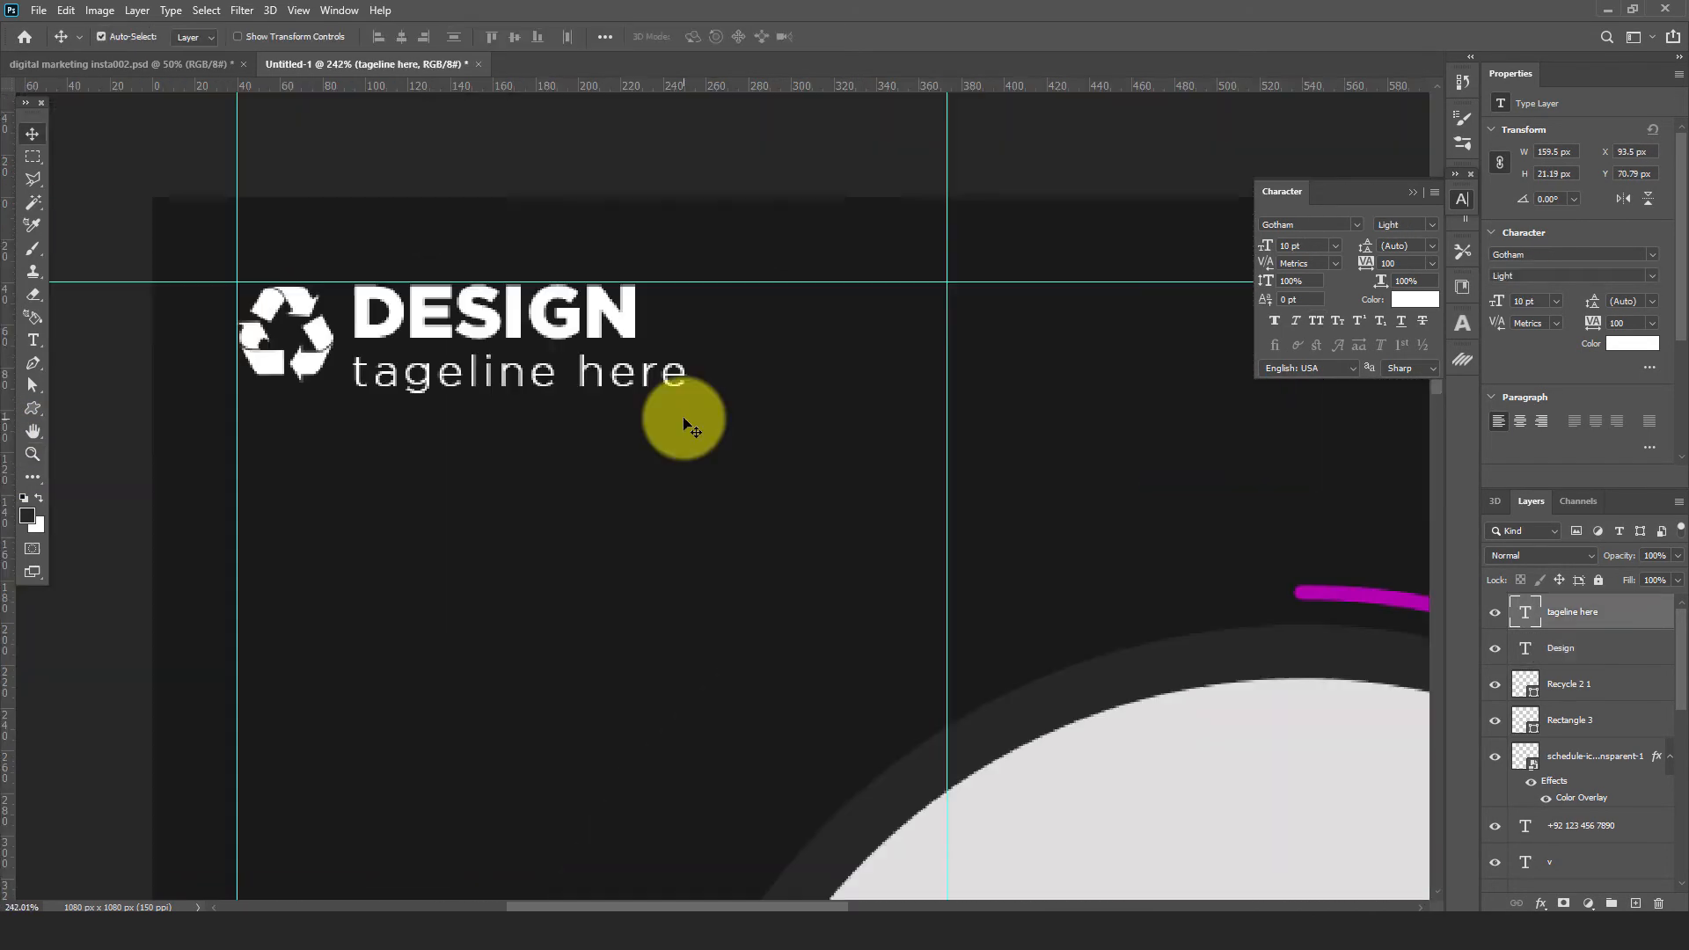
key(ctrl+t)
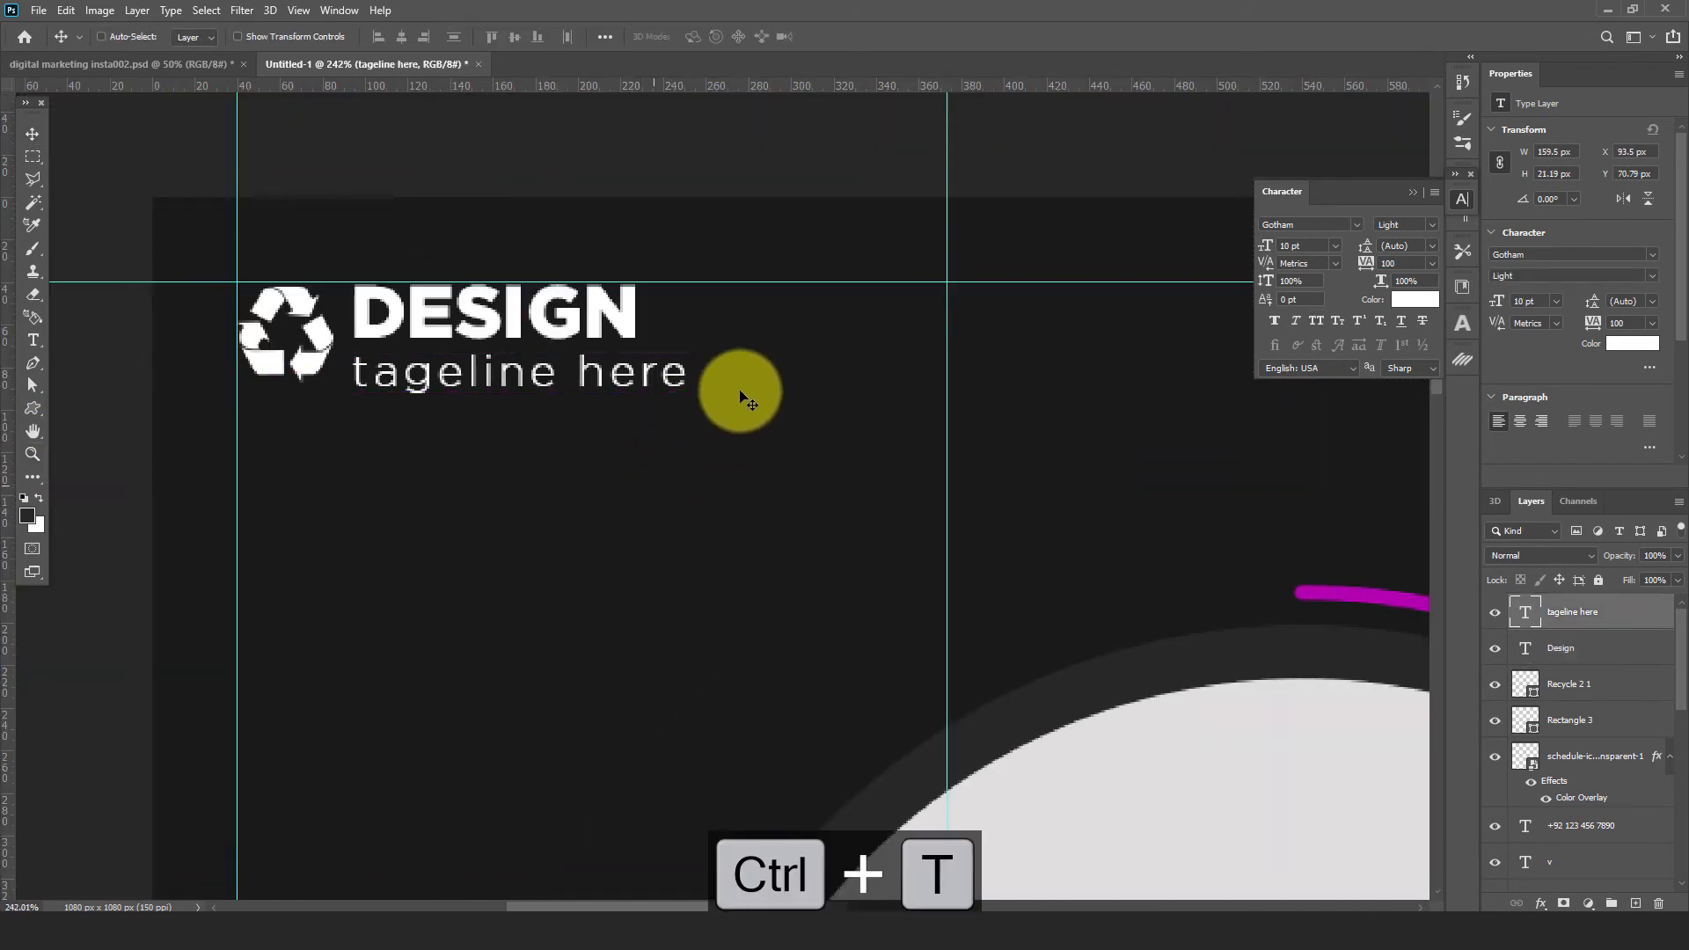
drag(695, 374, 639, 372)
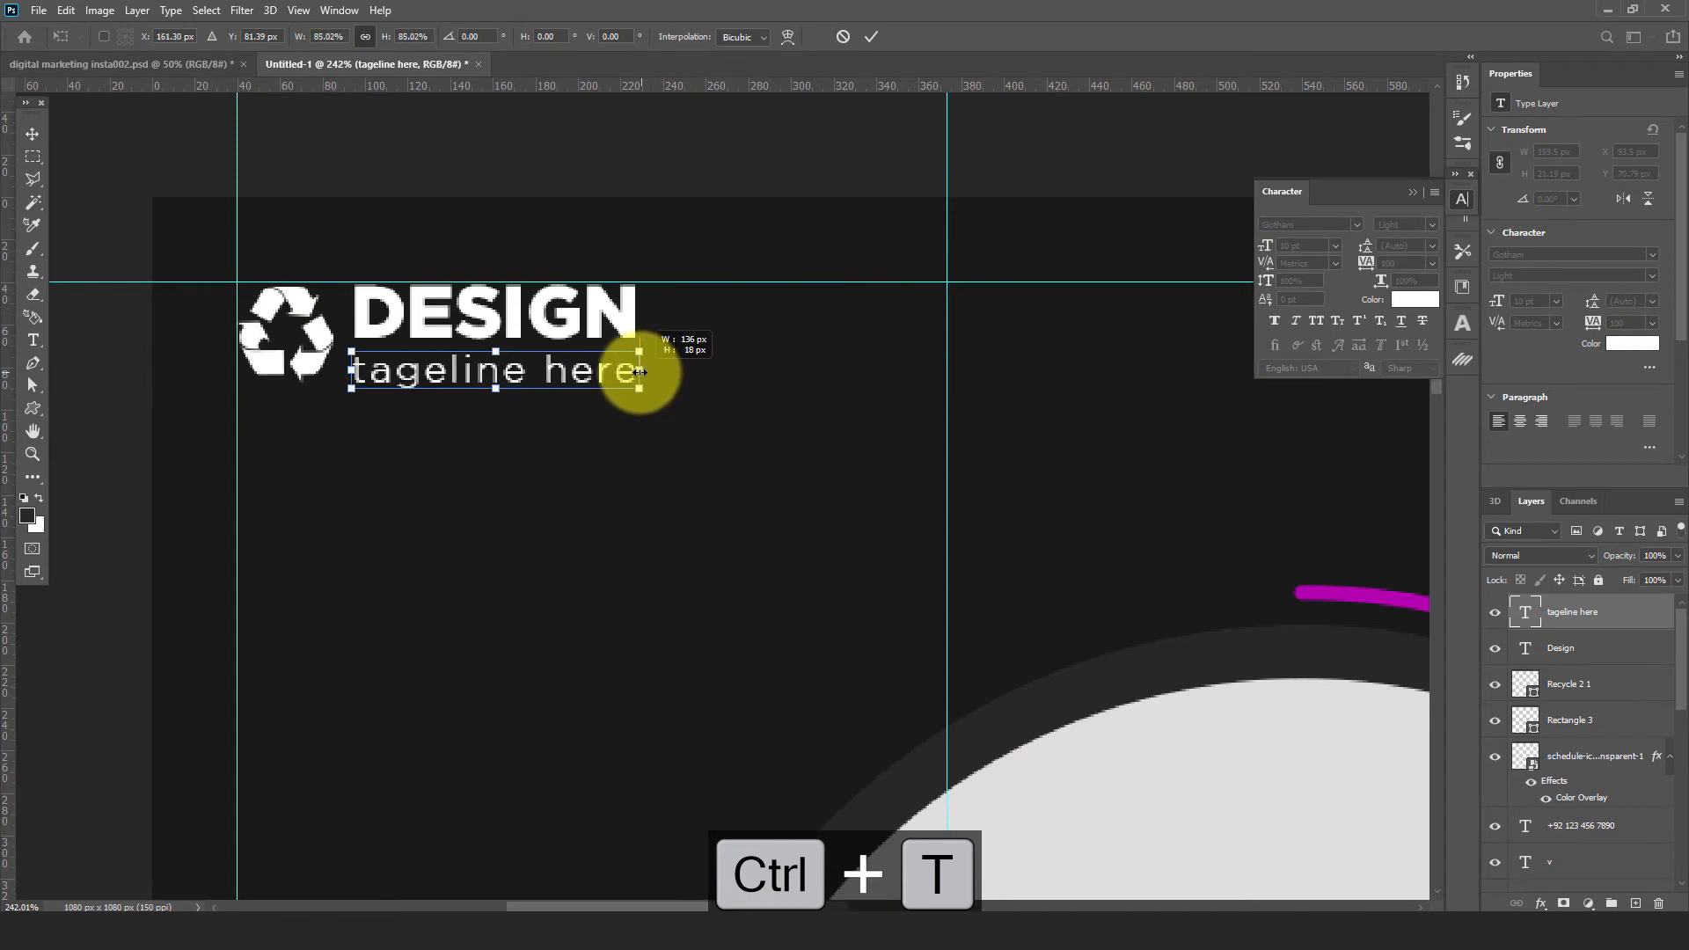
click(871, 36)
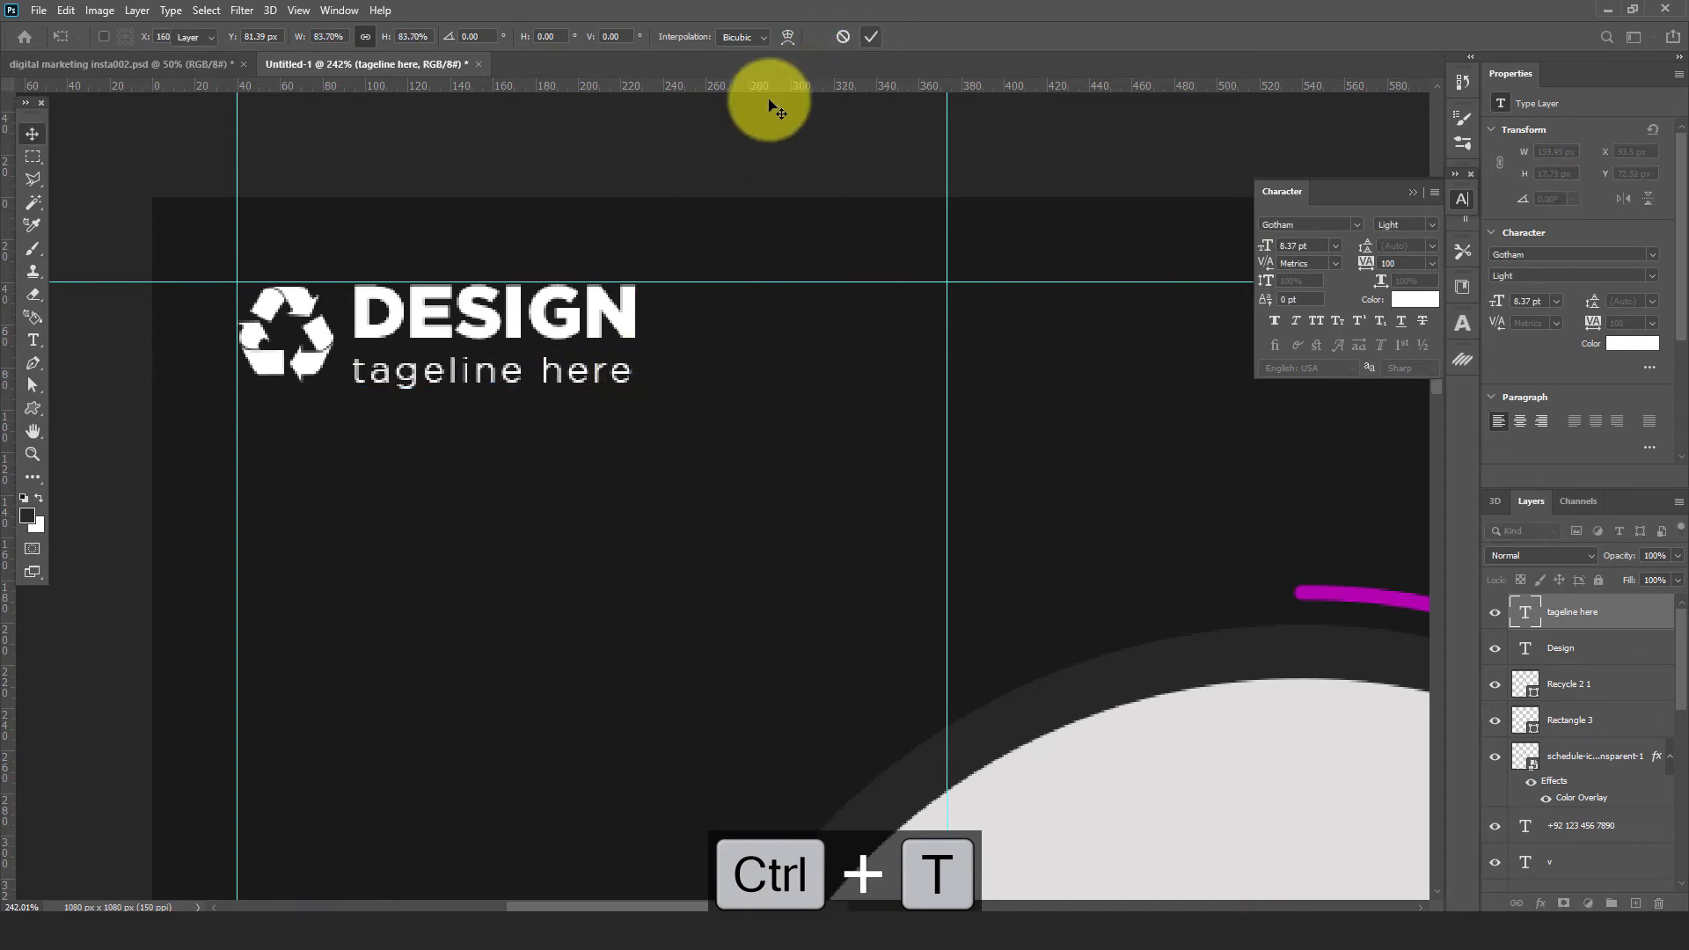
Select the DESIGN and tagline texts together and adjust their position beside the recycle icon
click(634, 355)
drag(618, 369, 622, 322)
shift+click(626, 323)
key(ctrl+minus)
key(ctrl+minus)
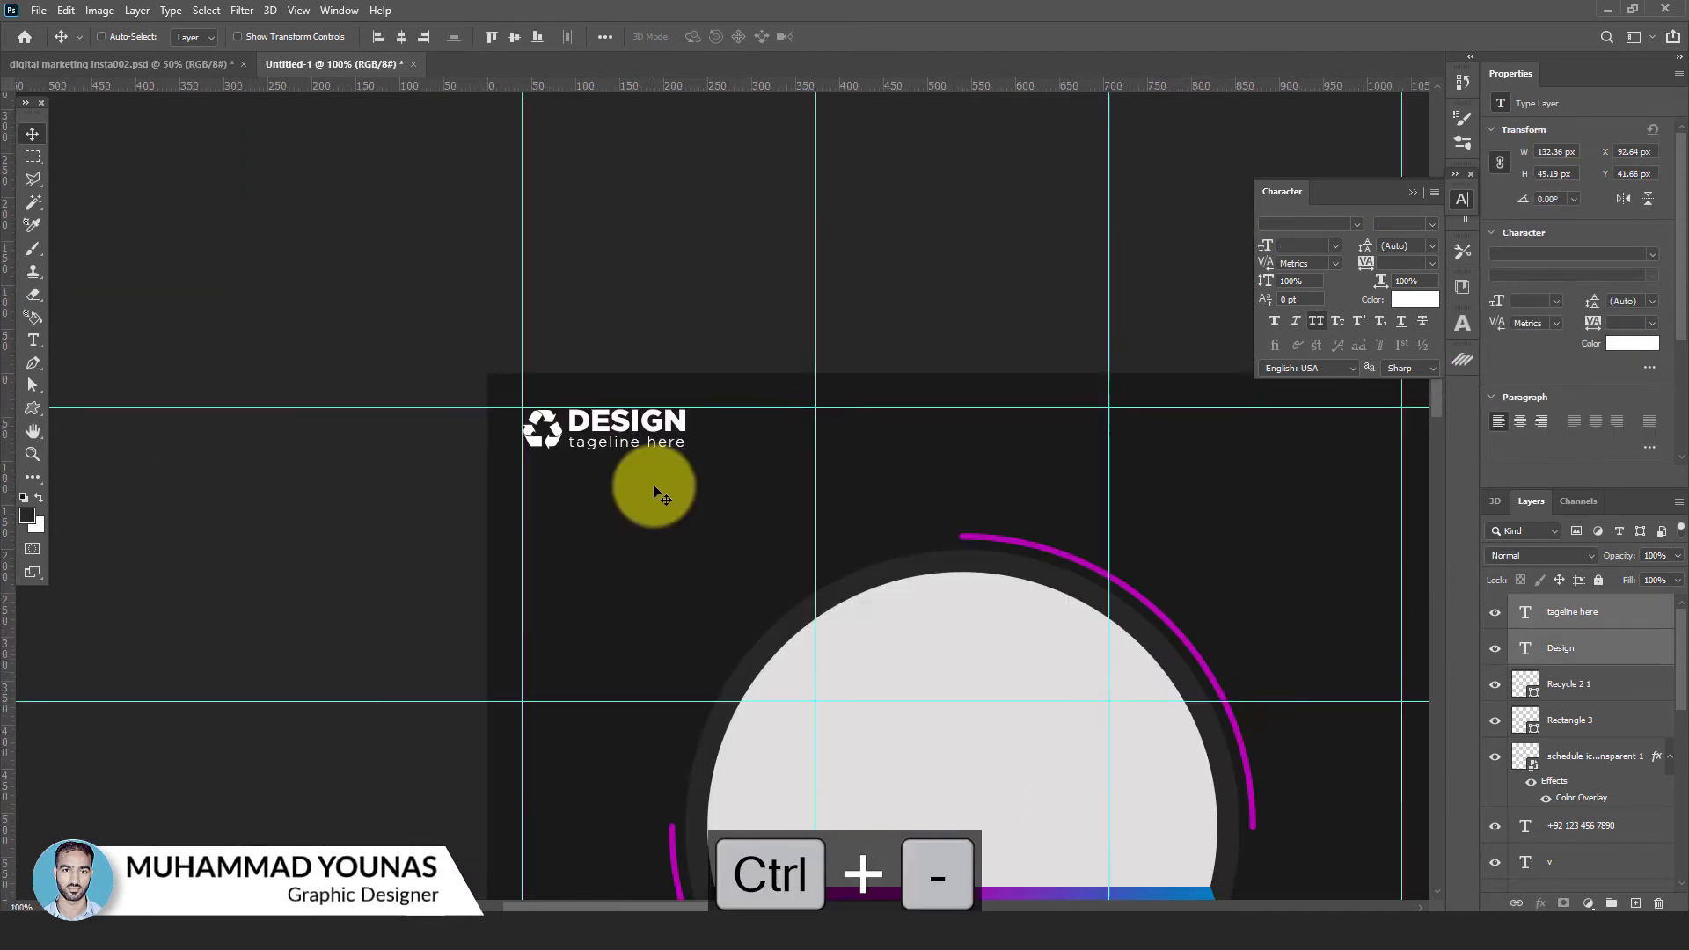
Recolour the recycle icon with the purple sampled from the arc around the photo circle
click(553, 449)
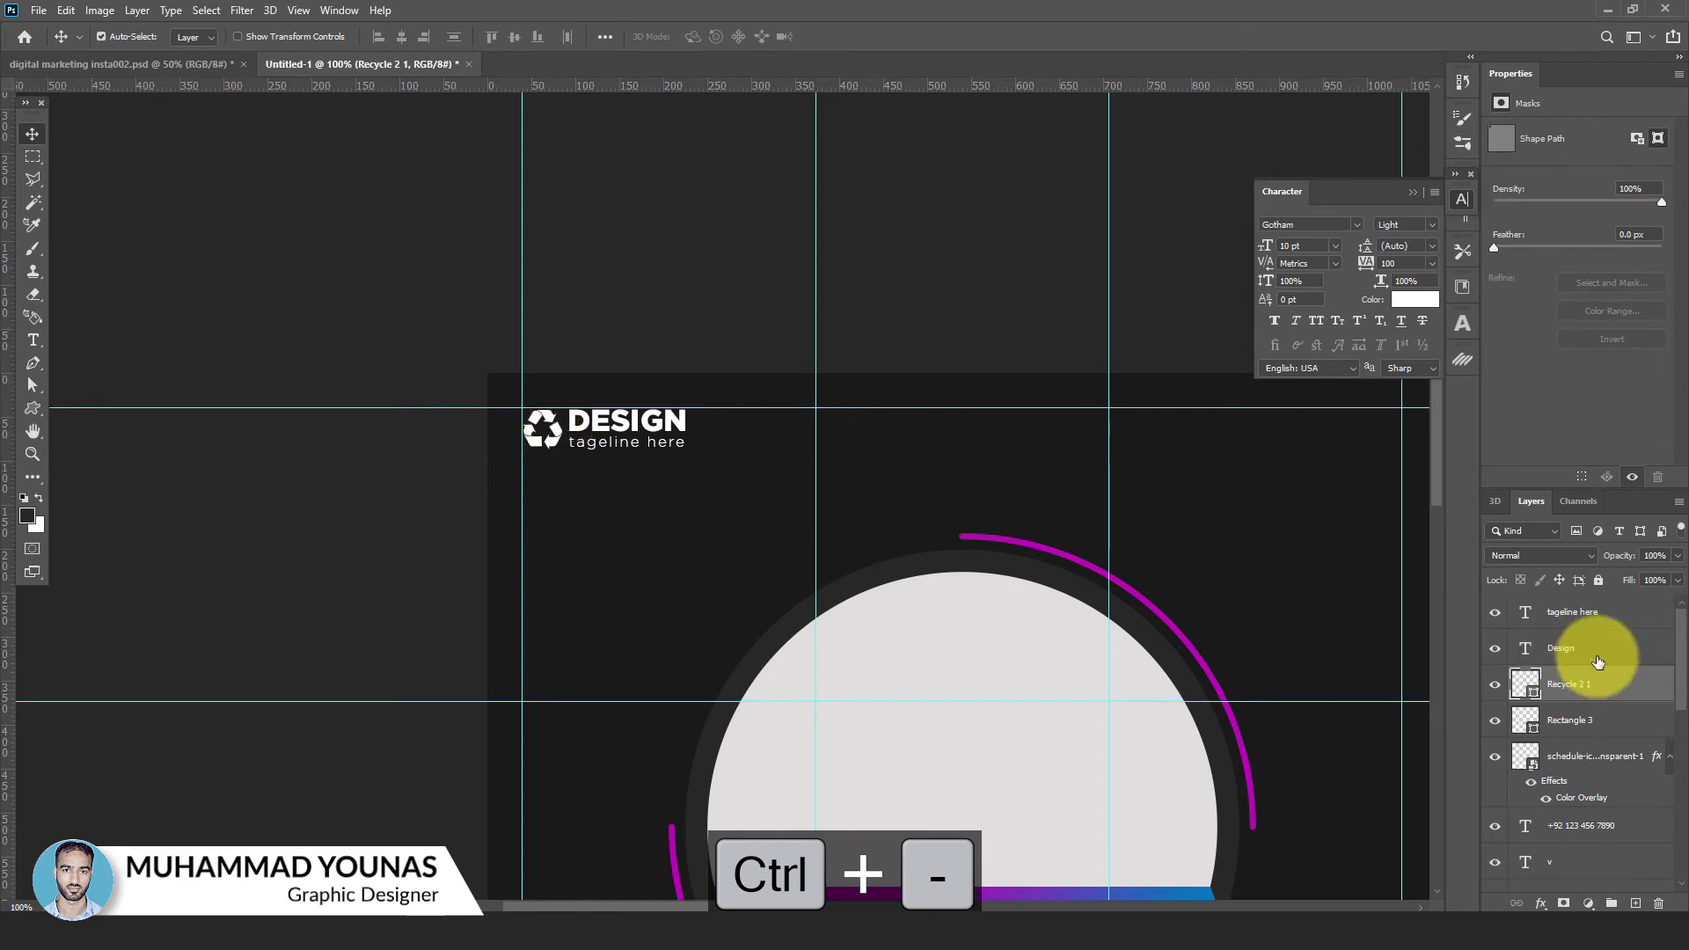
double_click(1530, 684)
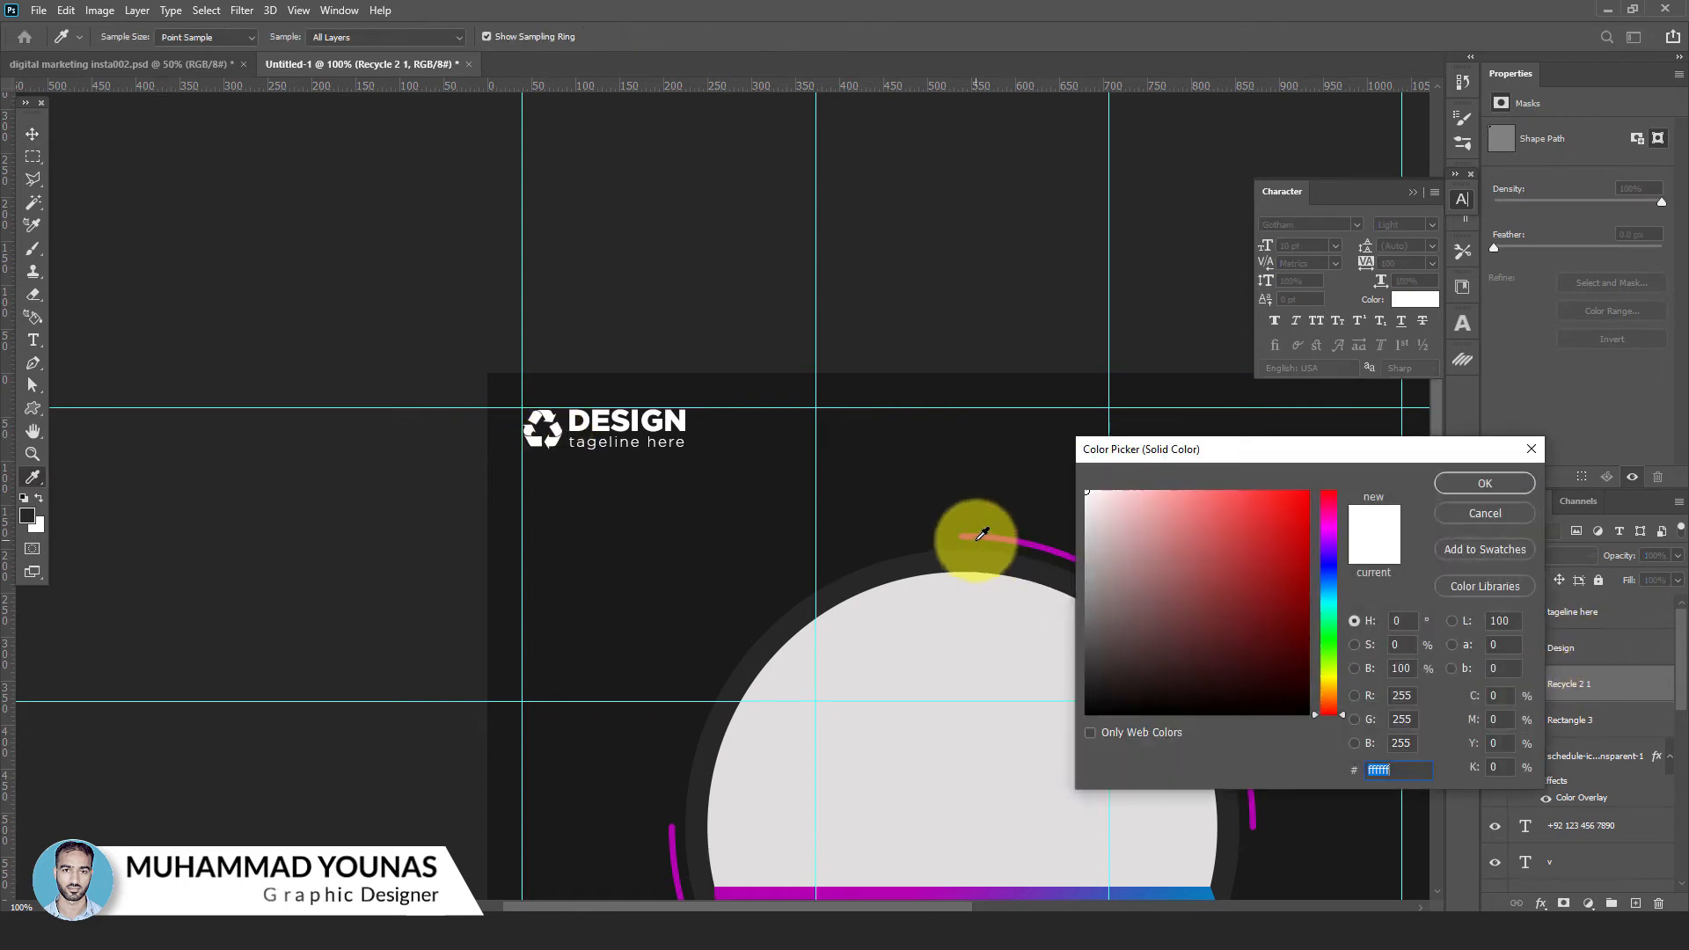
click(973, 536)
click(1471, 480)
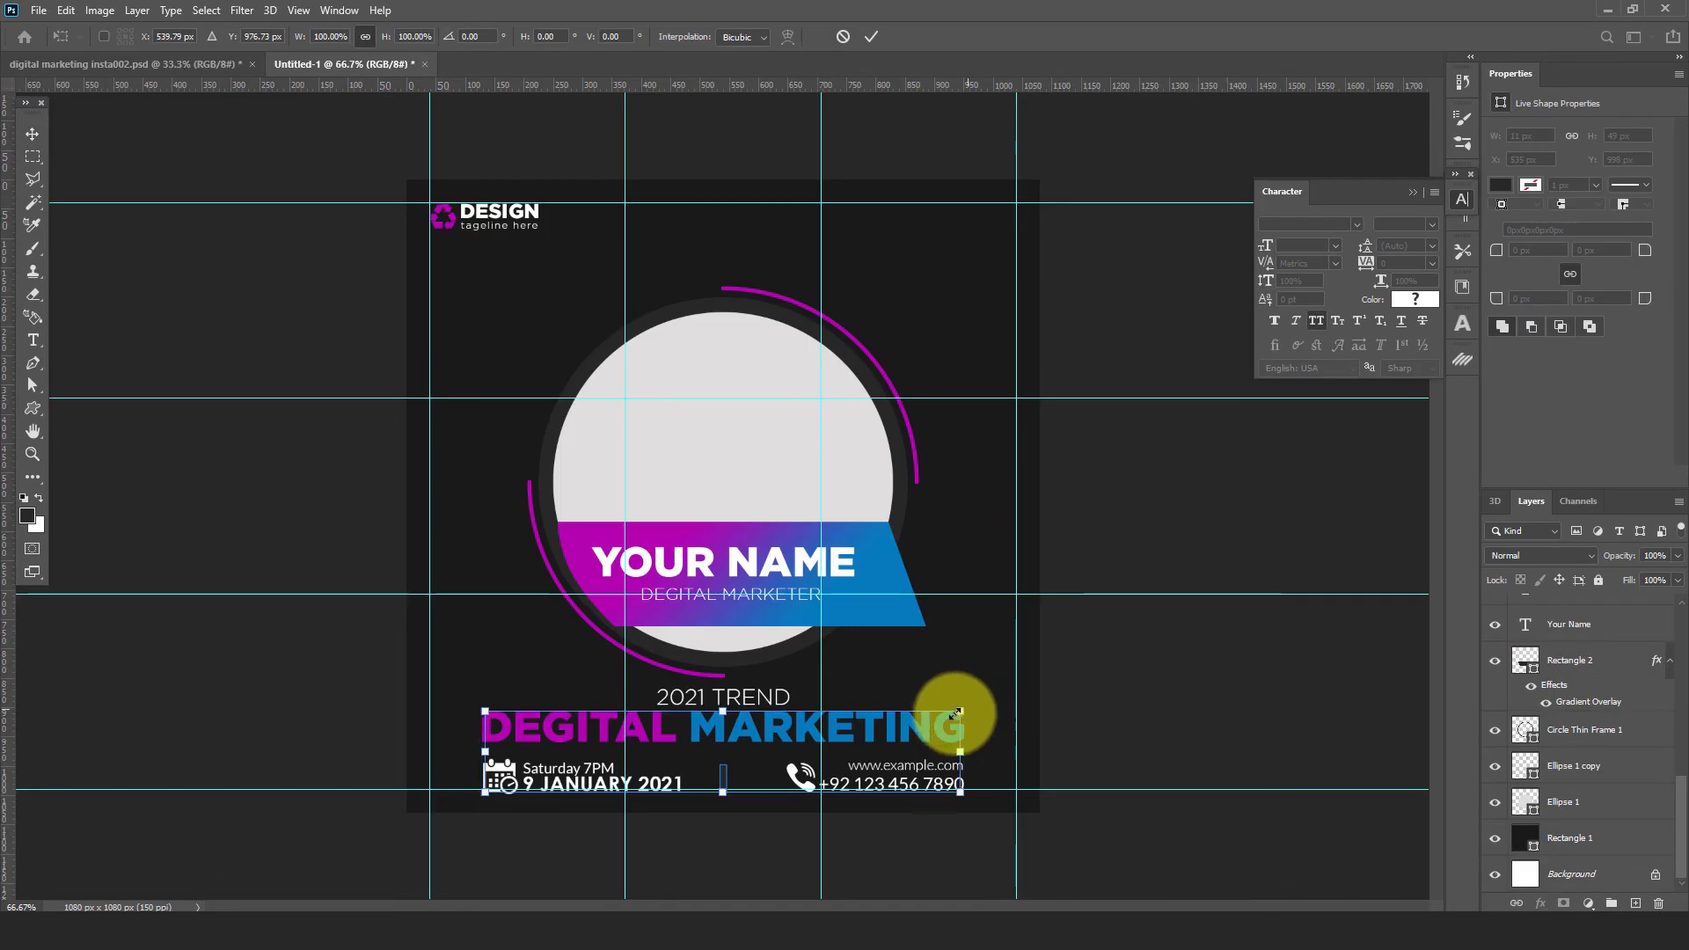
Scale the DEGITAL MARKETING headline and the contact row with its divider together to about 89.6% around their centre
drag(956, 712, 944, 716)
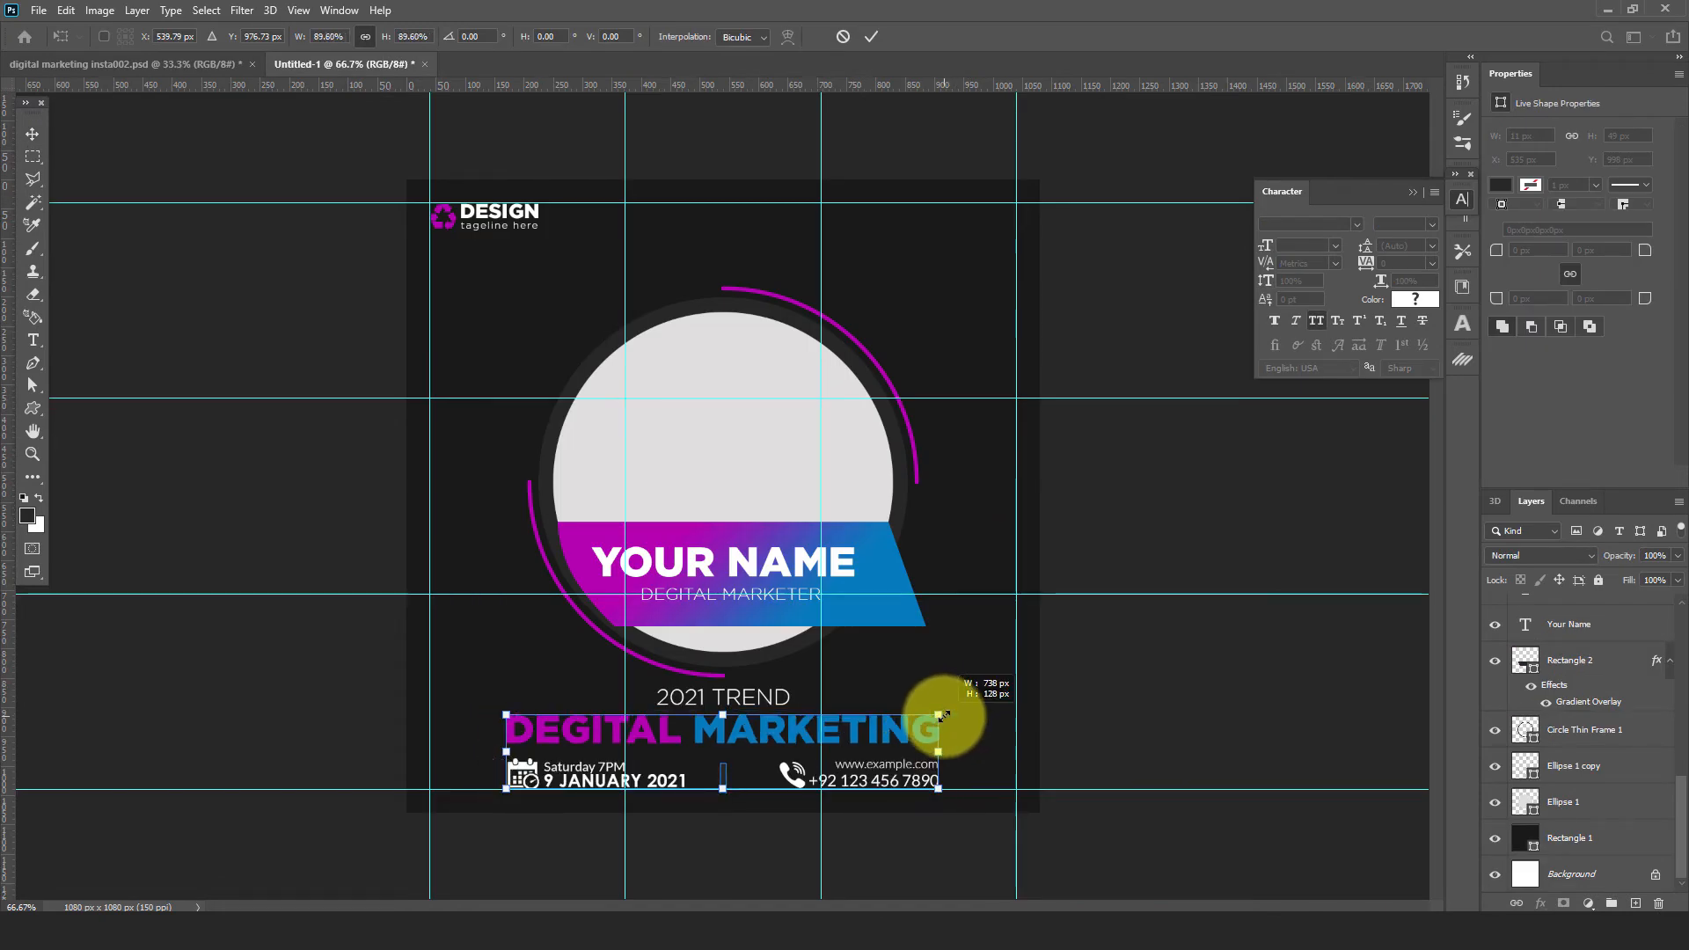
click(871, 36)
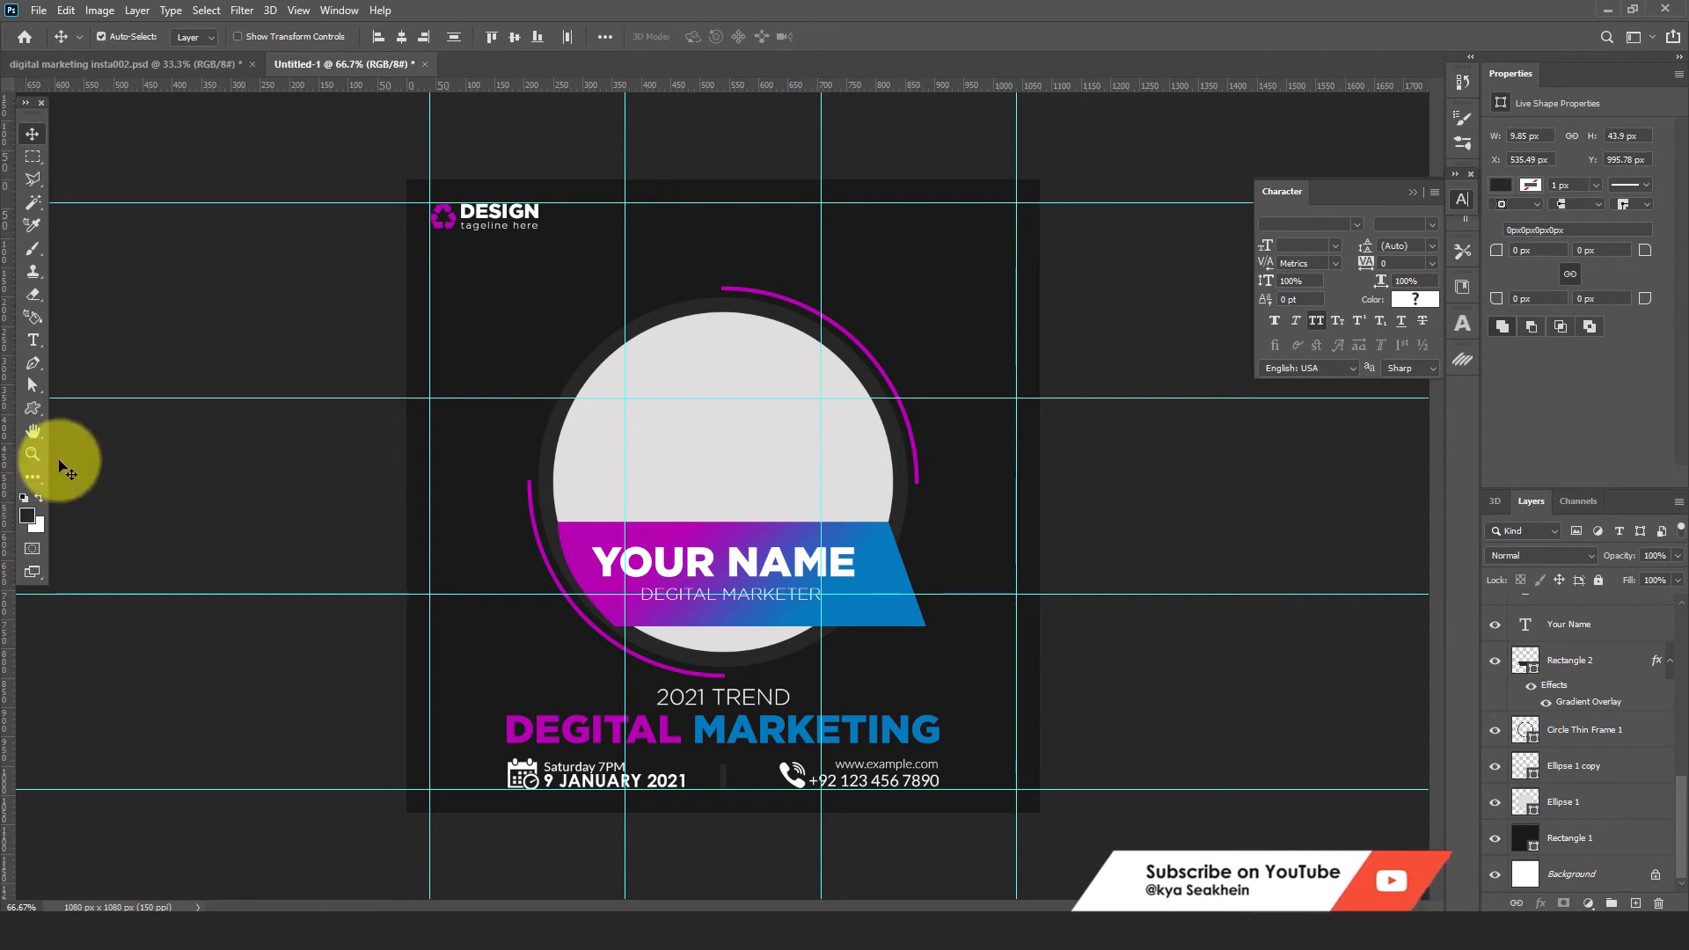
Draw a zigzag custom shape about 88 × 13 px near the poster's lower-left edge, beside the calendar icon
click(29, 410)
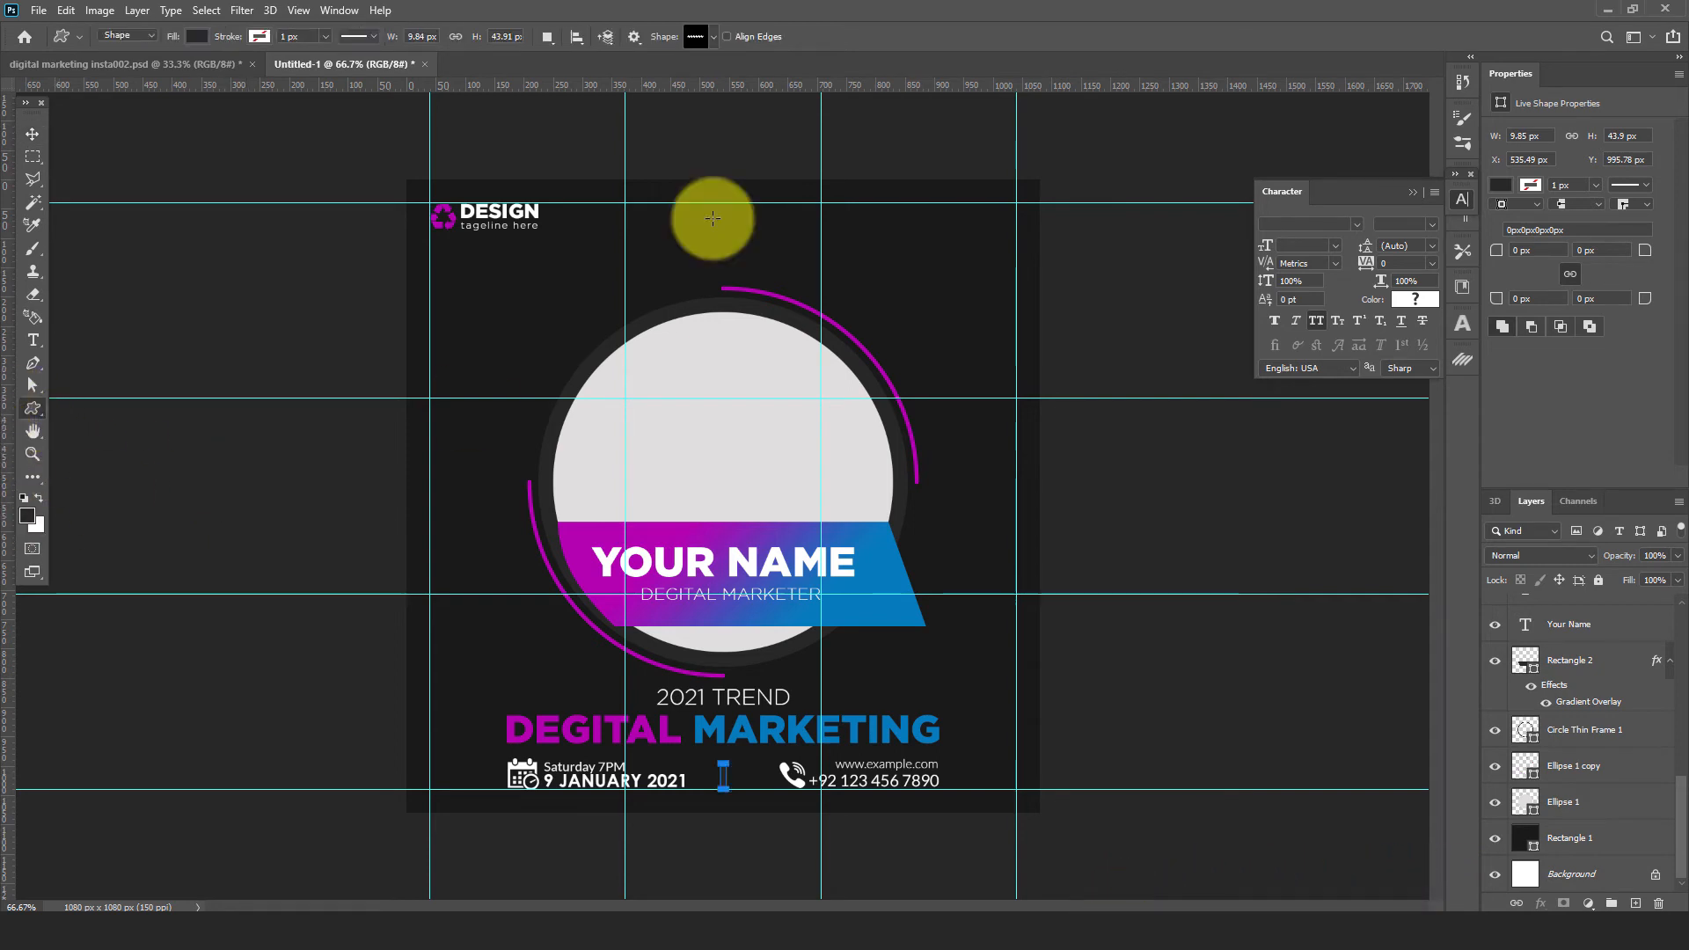
click(713, 37)
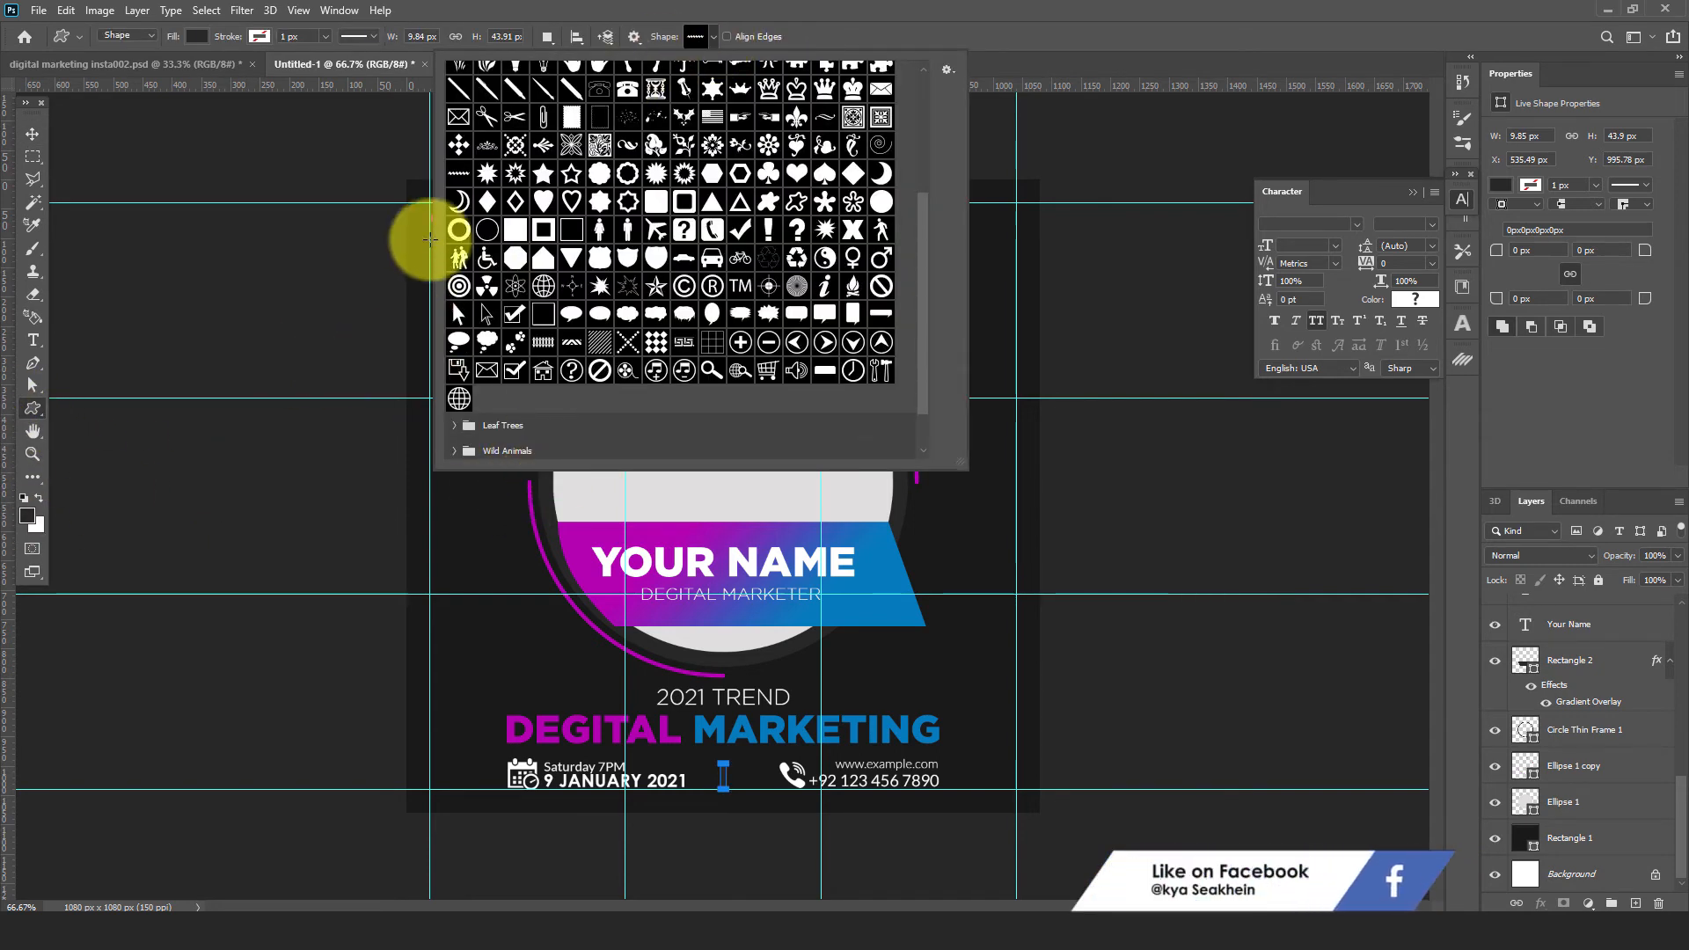
click(458, 174)
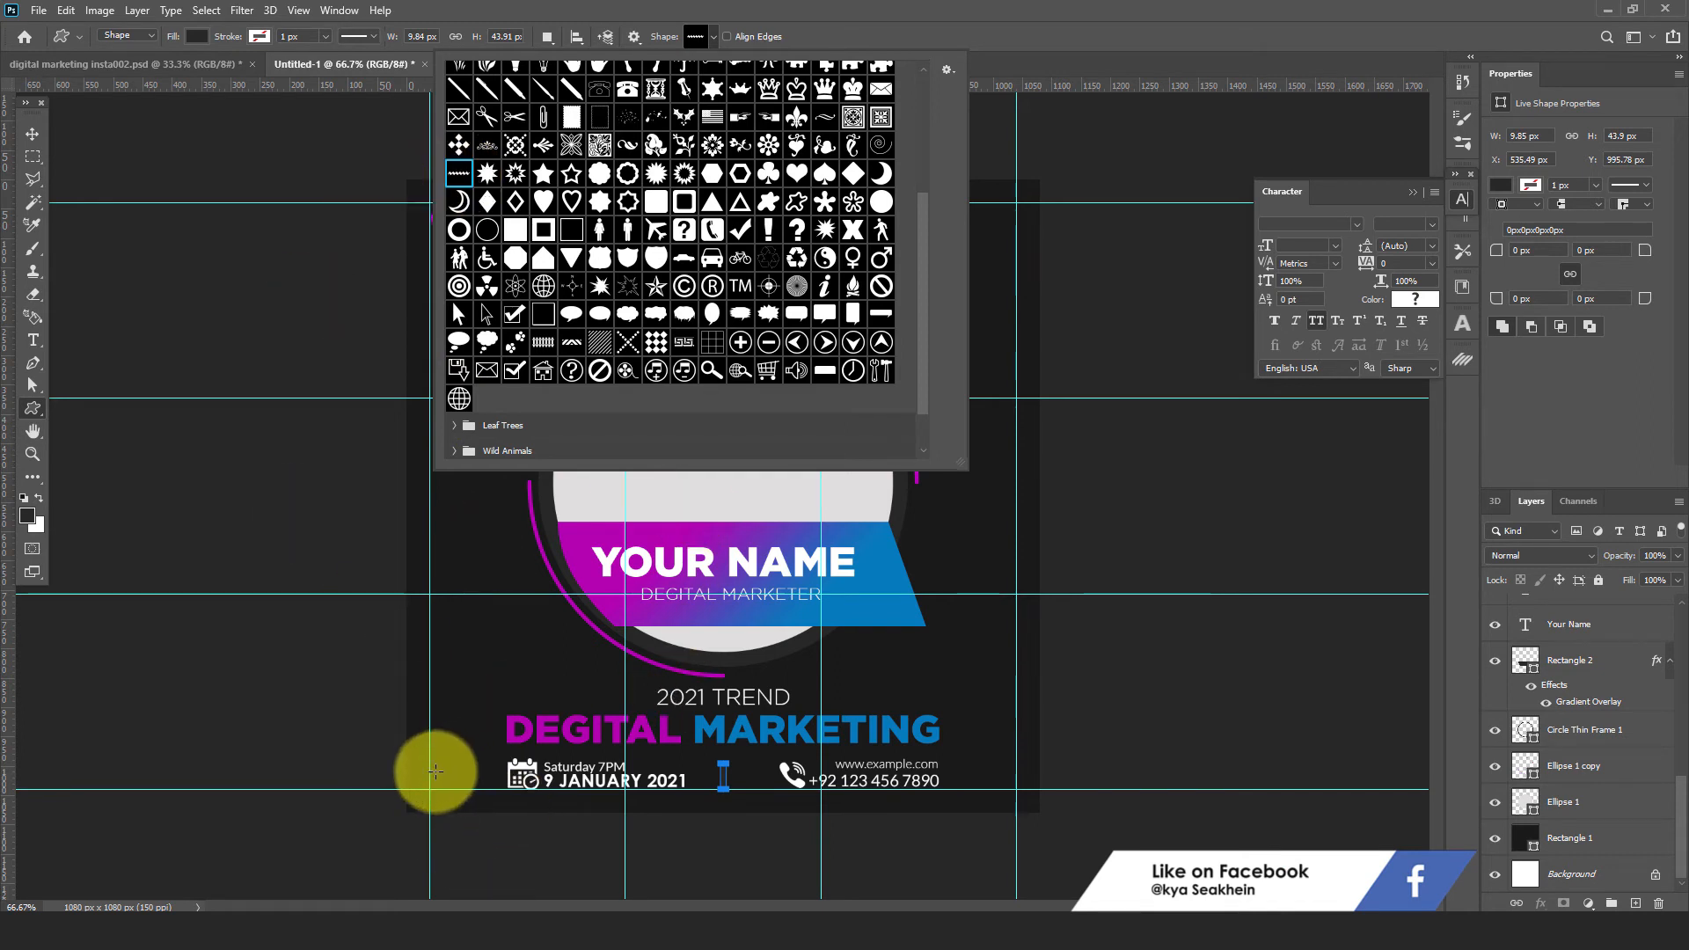
drag(405, 770, 457, 779)
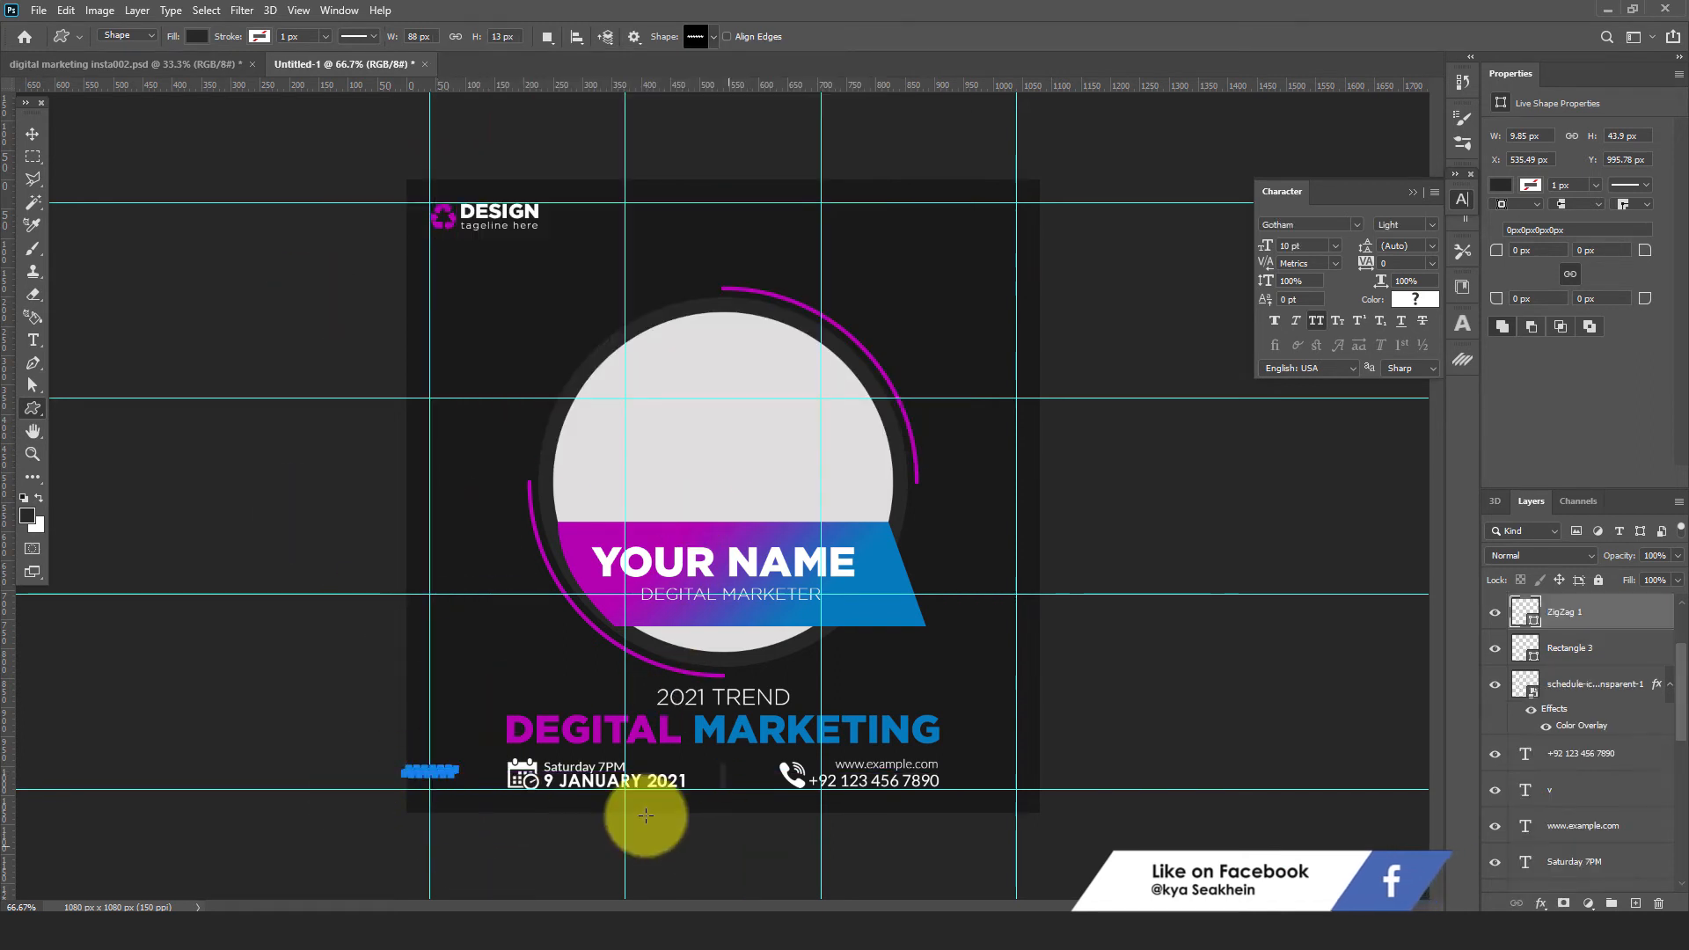
Set the fill colour of the zigzag shape to white
click(1524, 614)
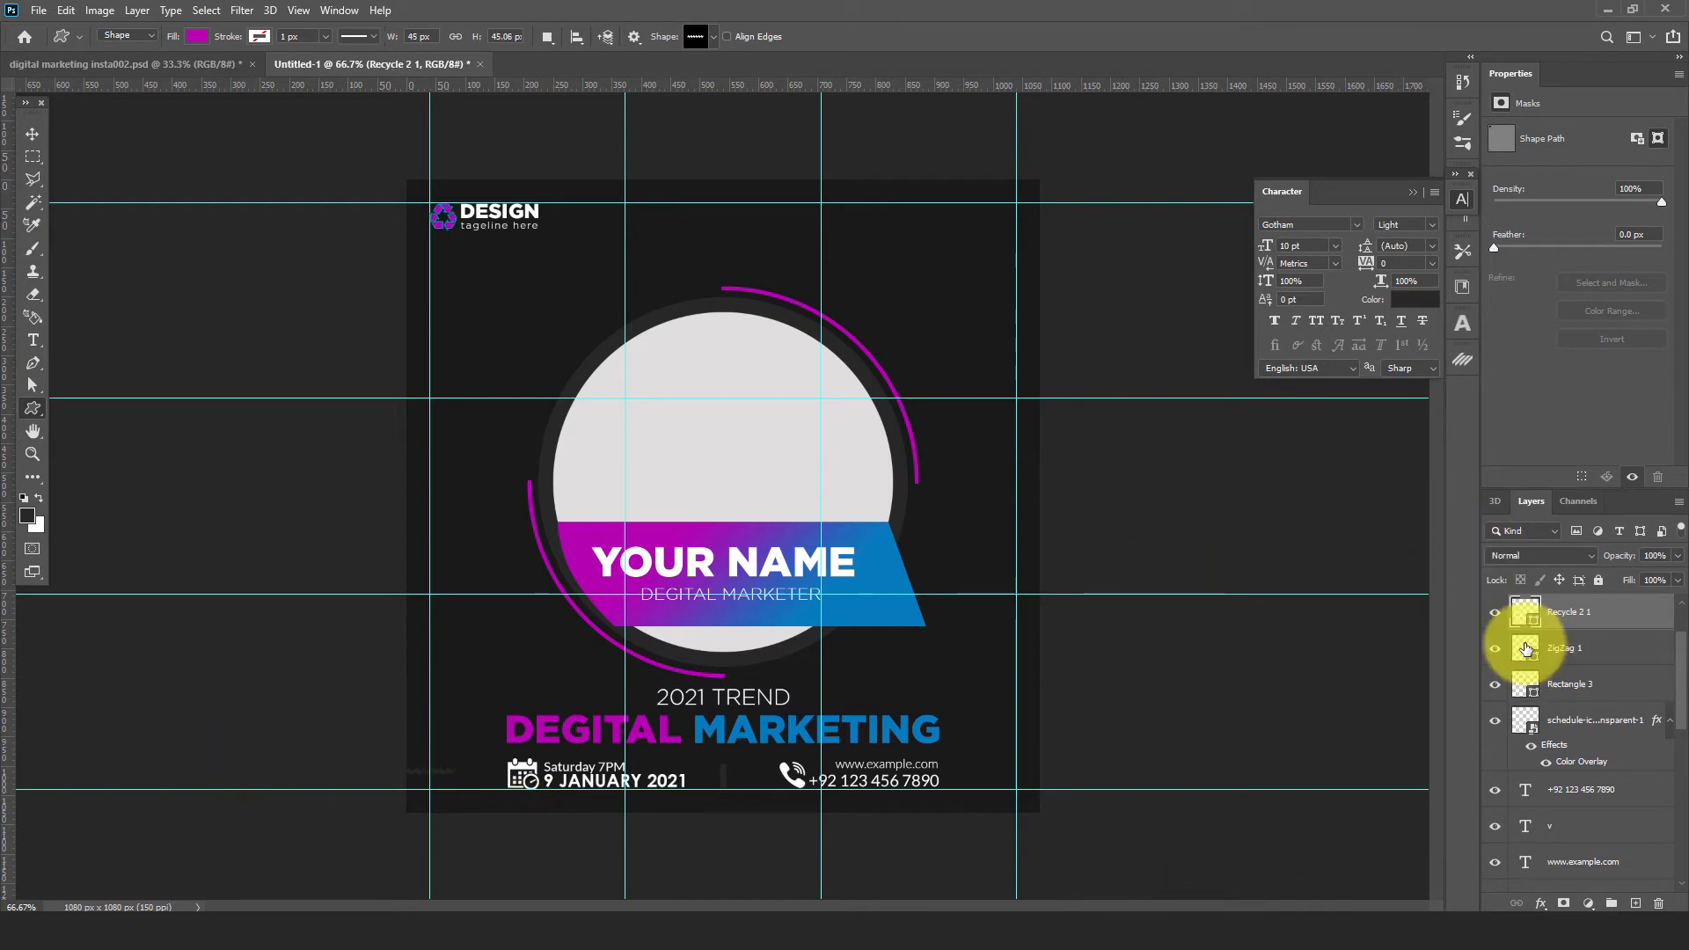
double_click(1526, 649)
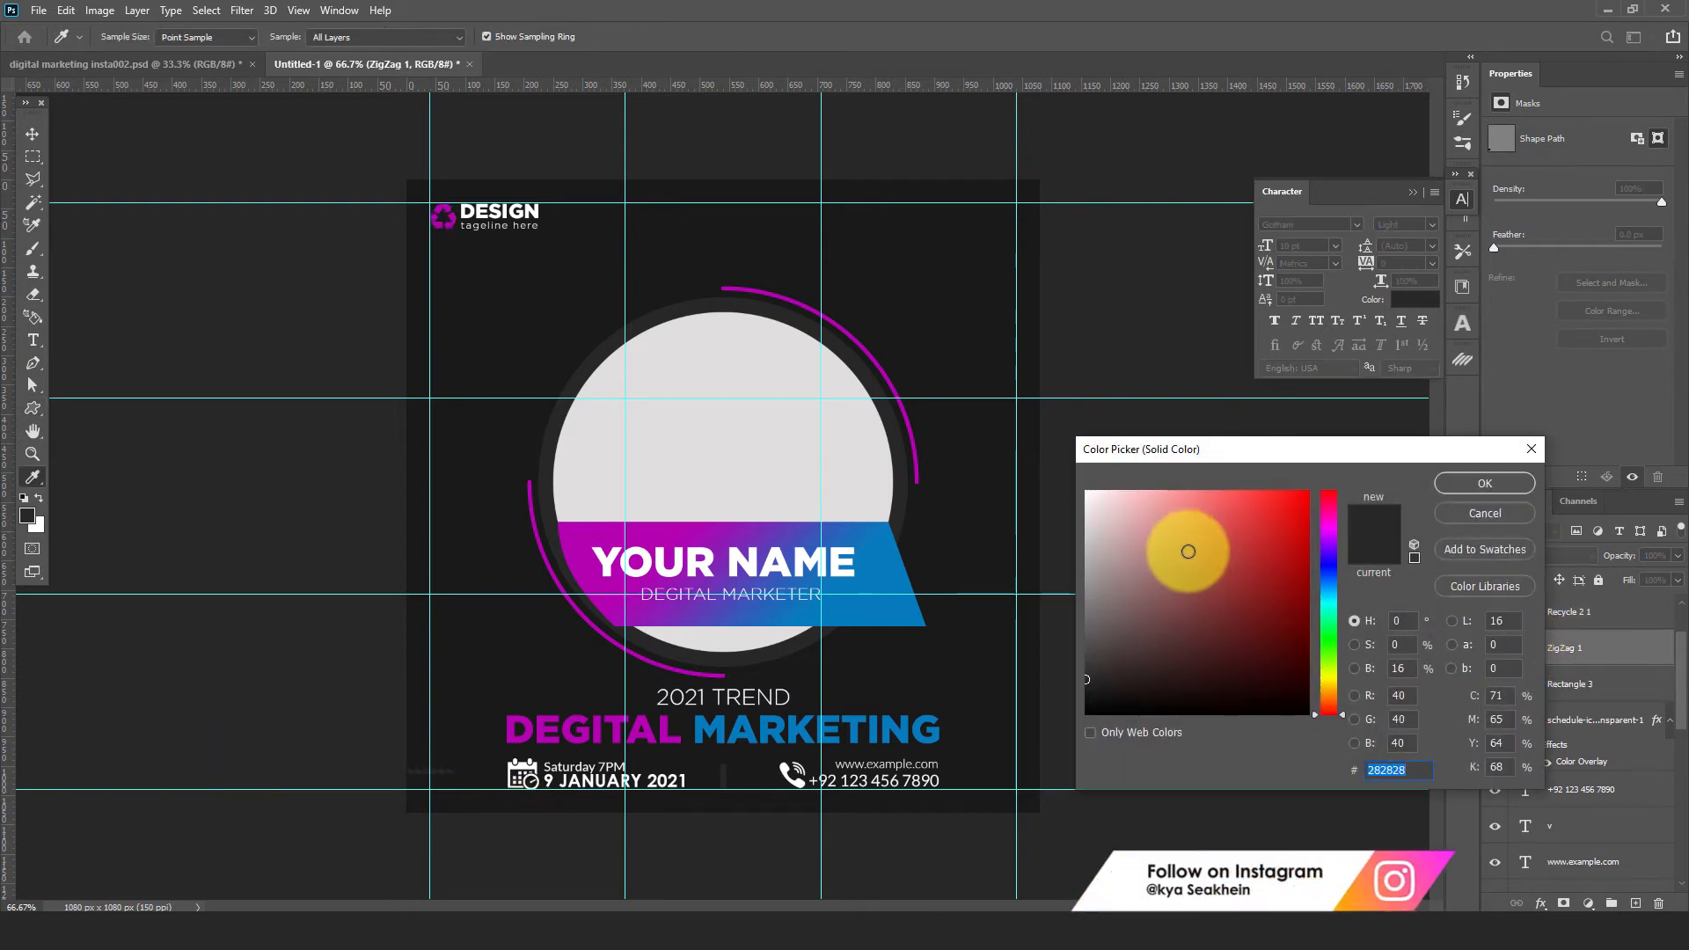
drag(1187, 551, 1044, 467)
click(1485, 484)
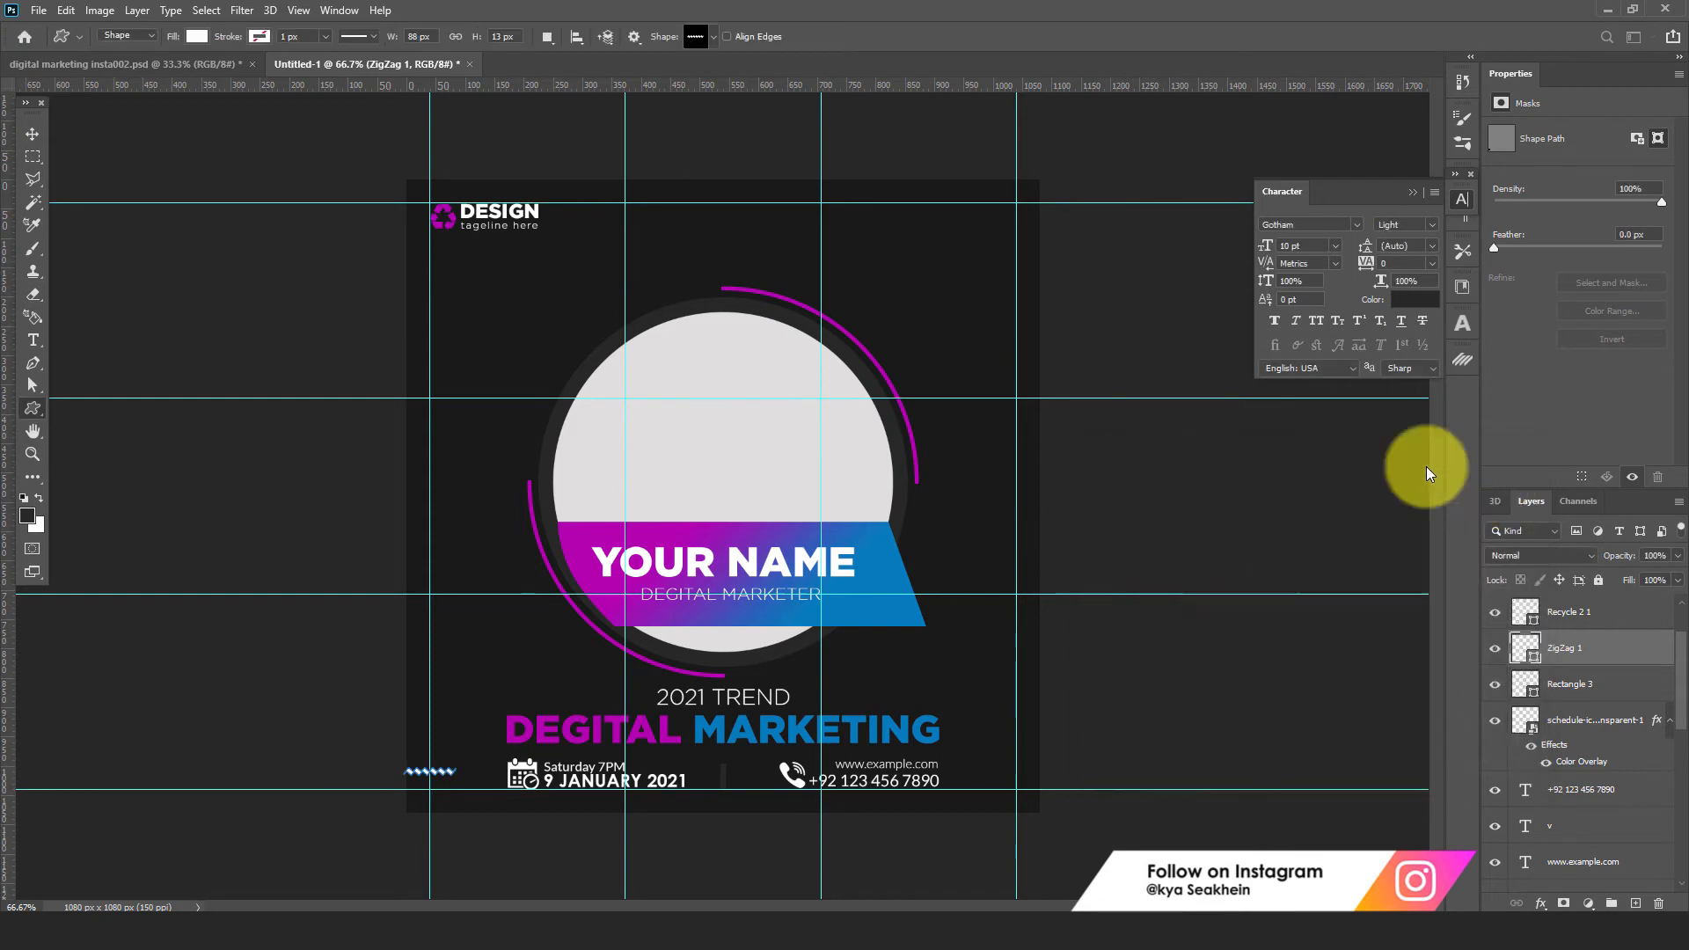
Duplicate the zigzag shape and move the copy straight up about 13 px to form a double zigzag
click(31, 134)
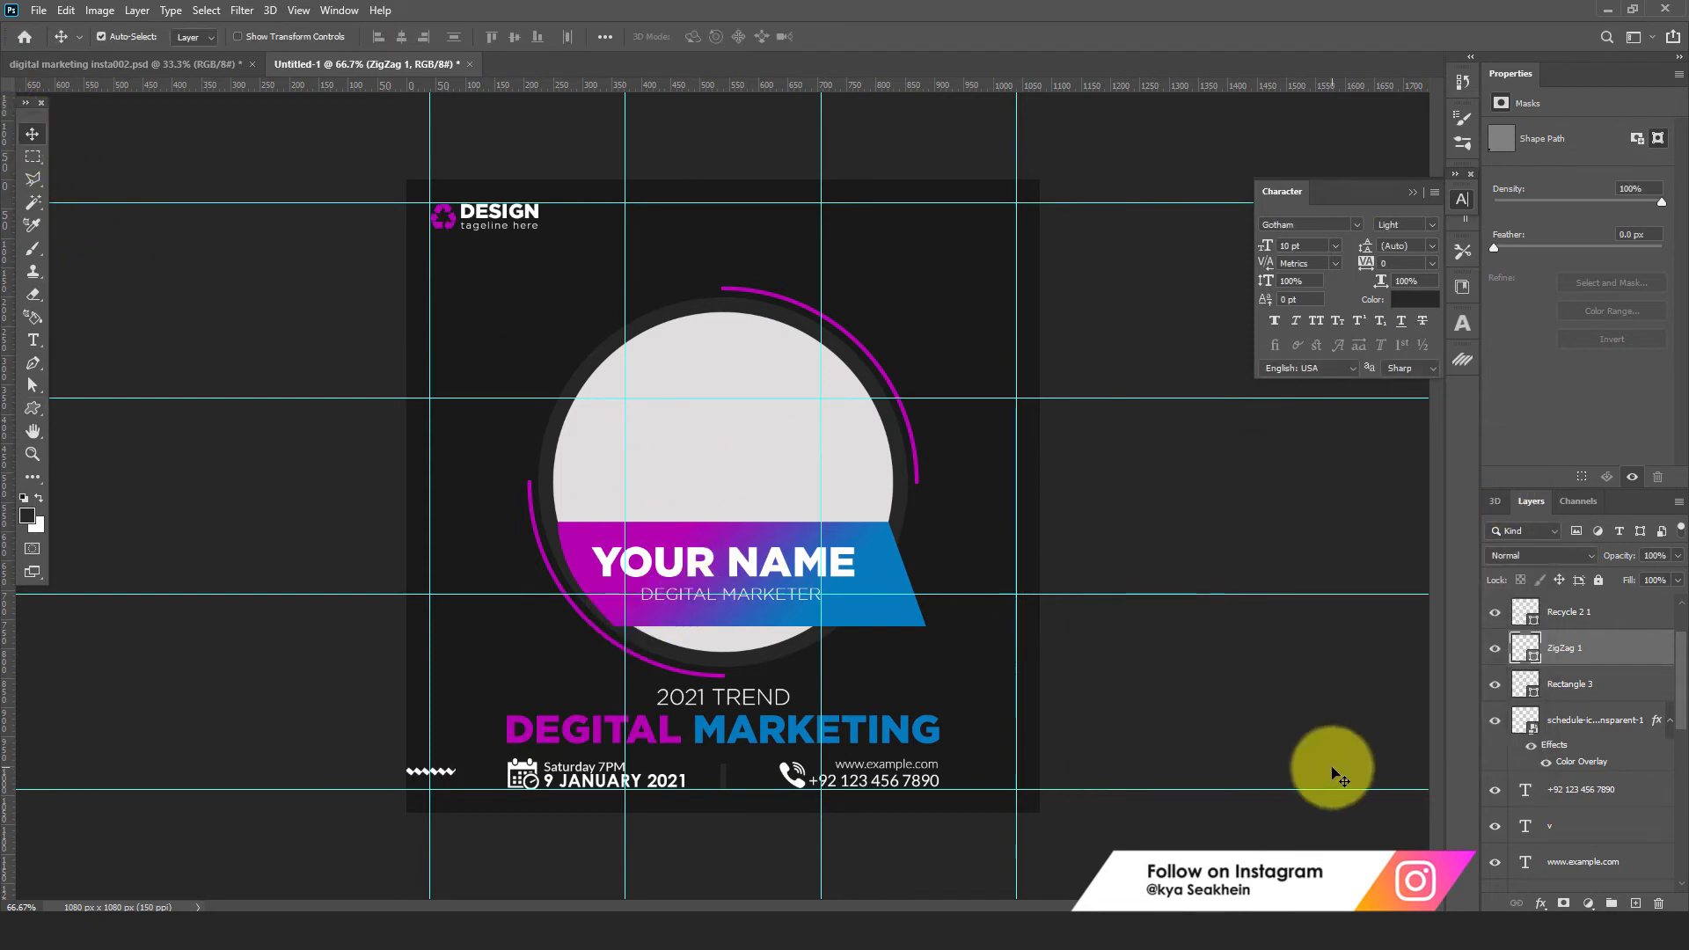
key(ctrl+j)
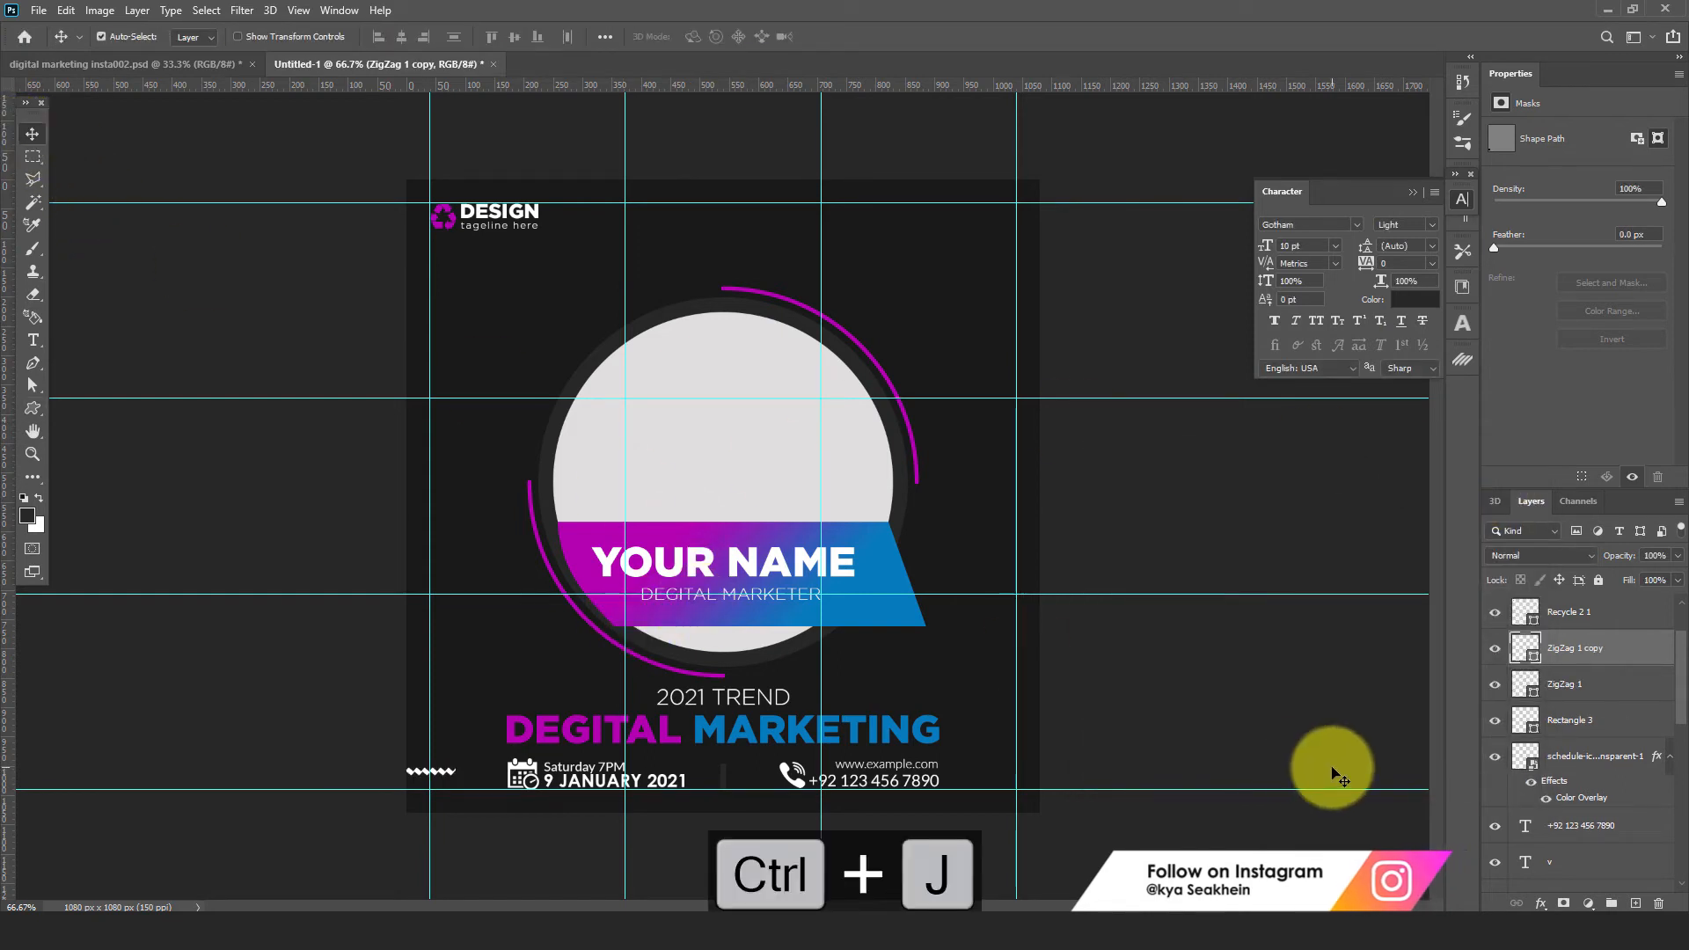
key(ctrl+t)
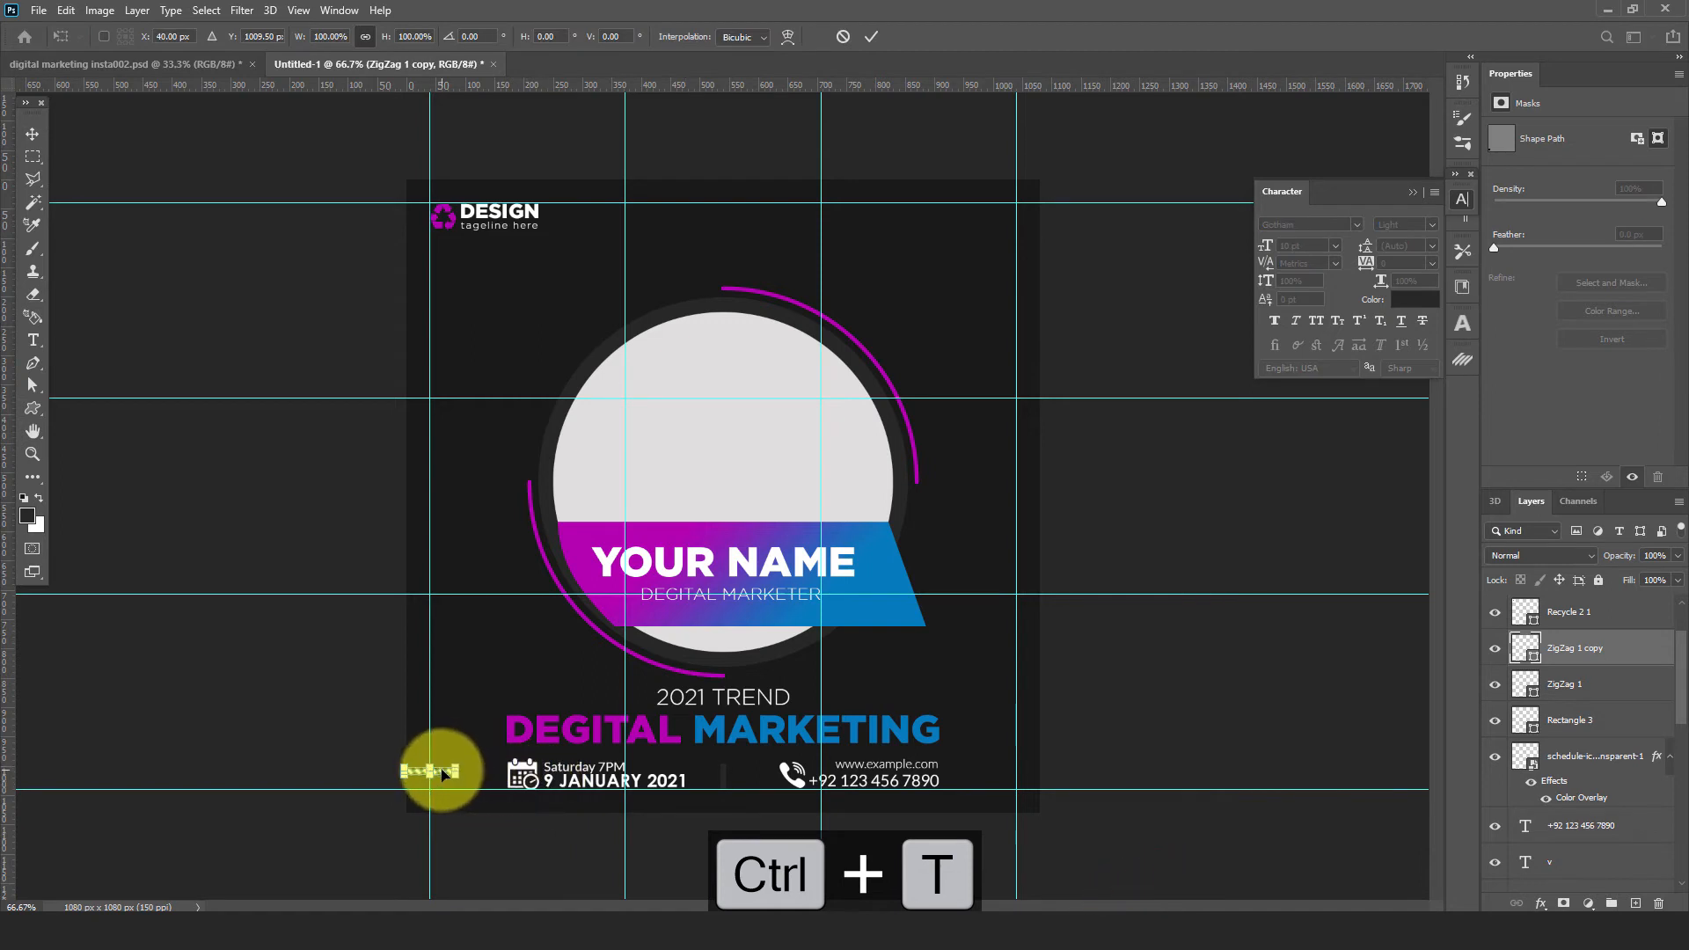
drag(441, 773, 446, 768)
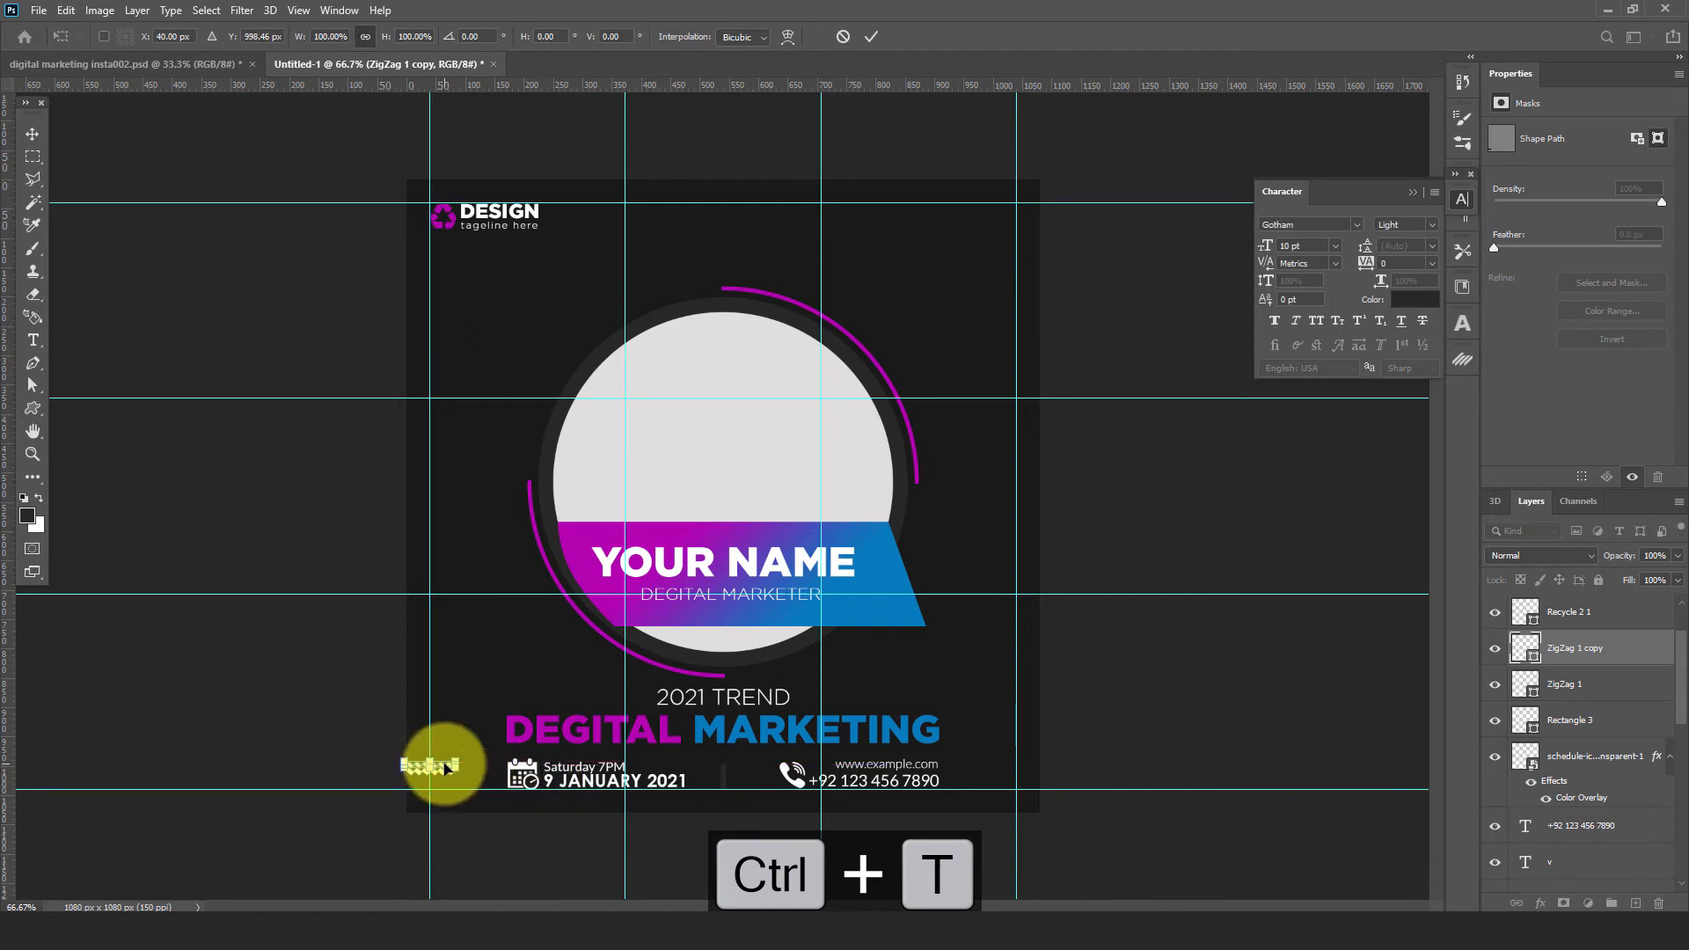
key(Return)
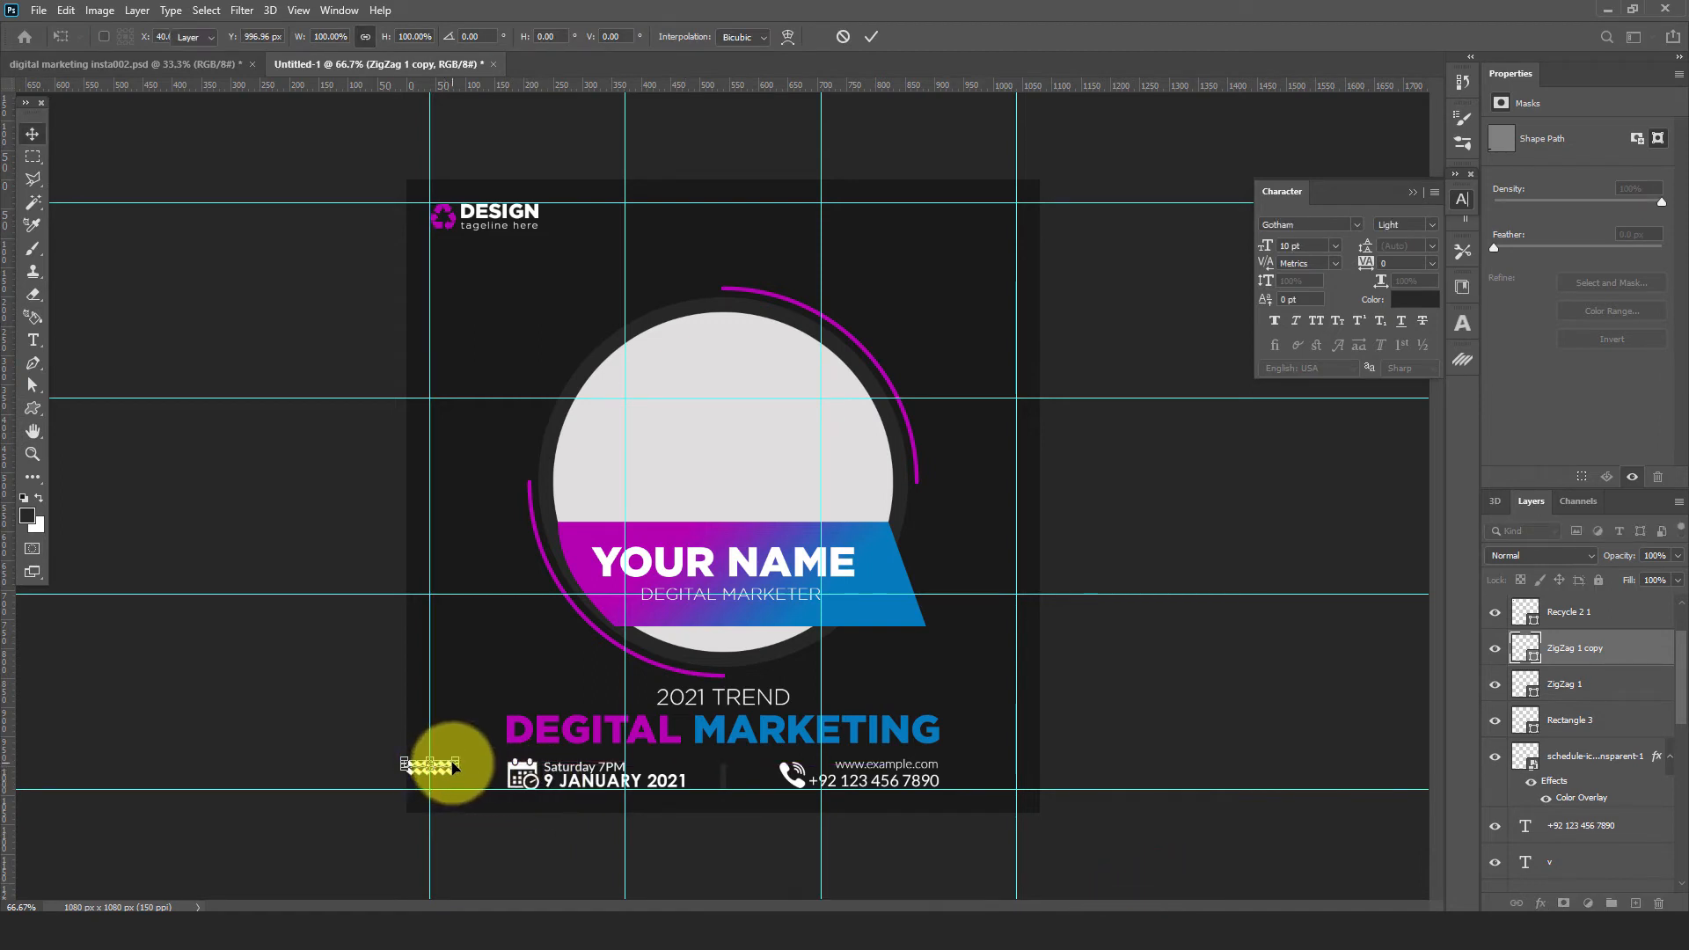
Merge the two zigzag shapes and fit the result, scaled to about 84.5%, into the poster's lower-left guide corner
shift+click(1568, 688)
right_click(1584, 680)
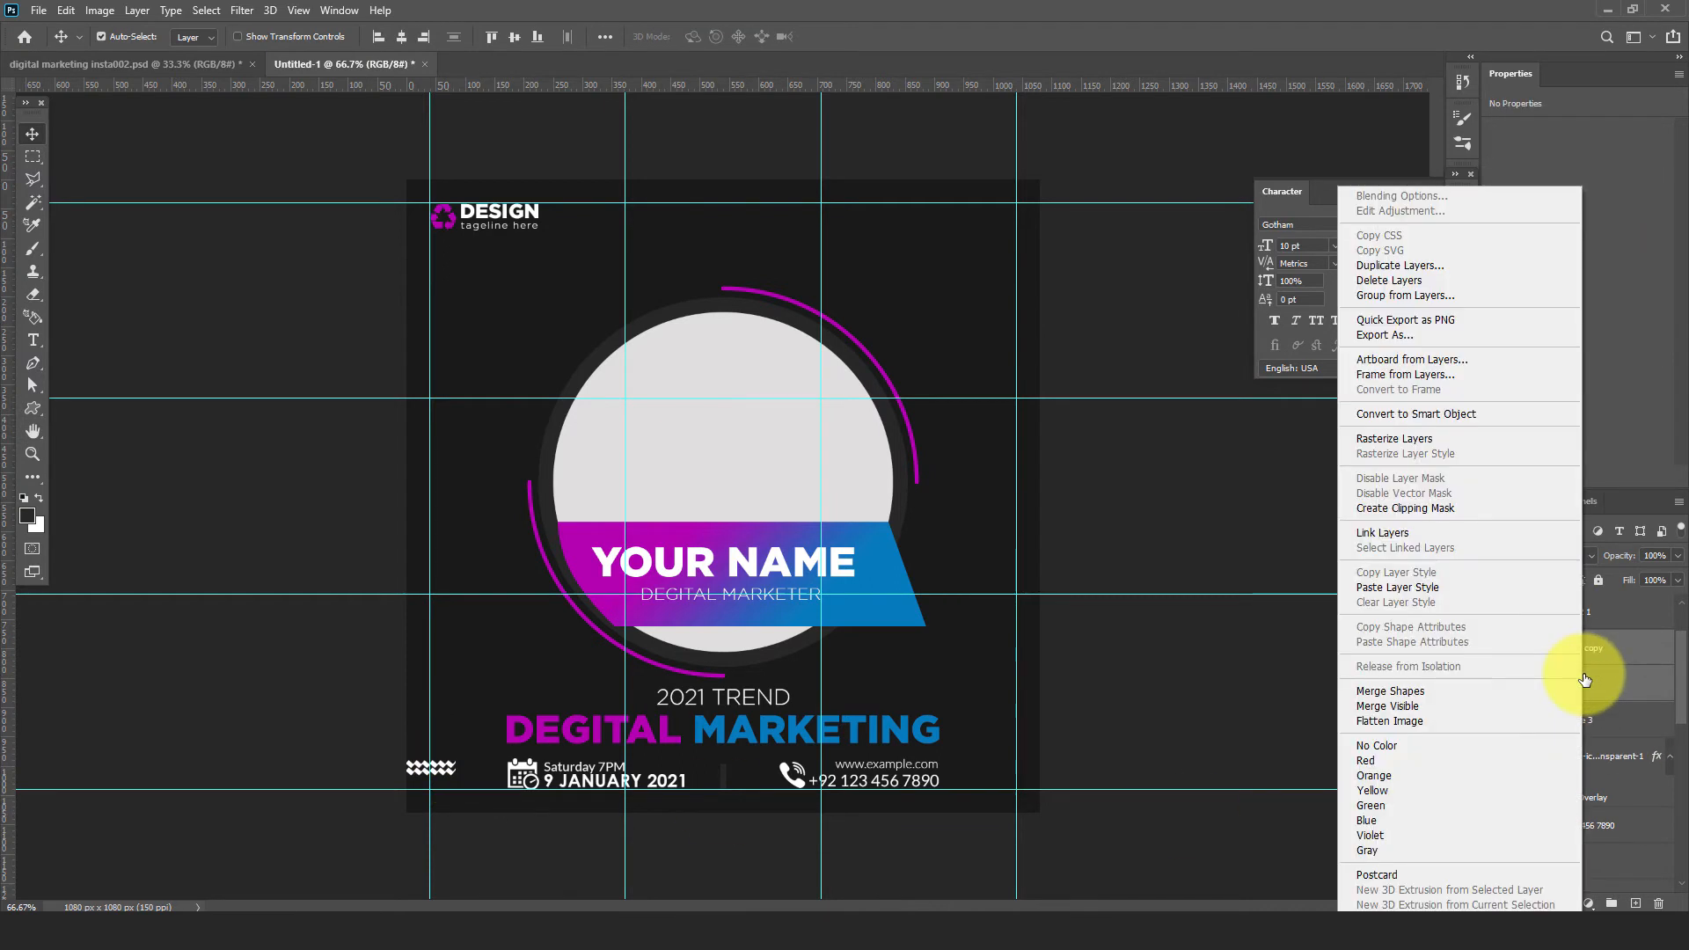
click(1390, 692)
key(ctrl+t)
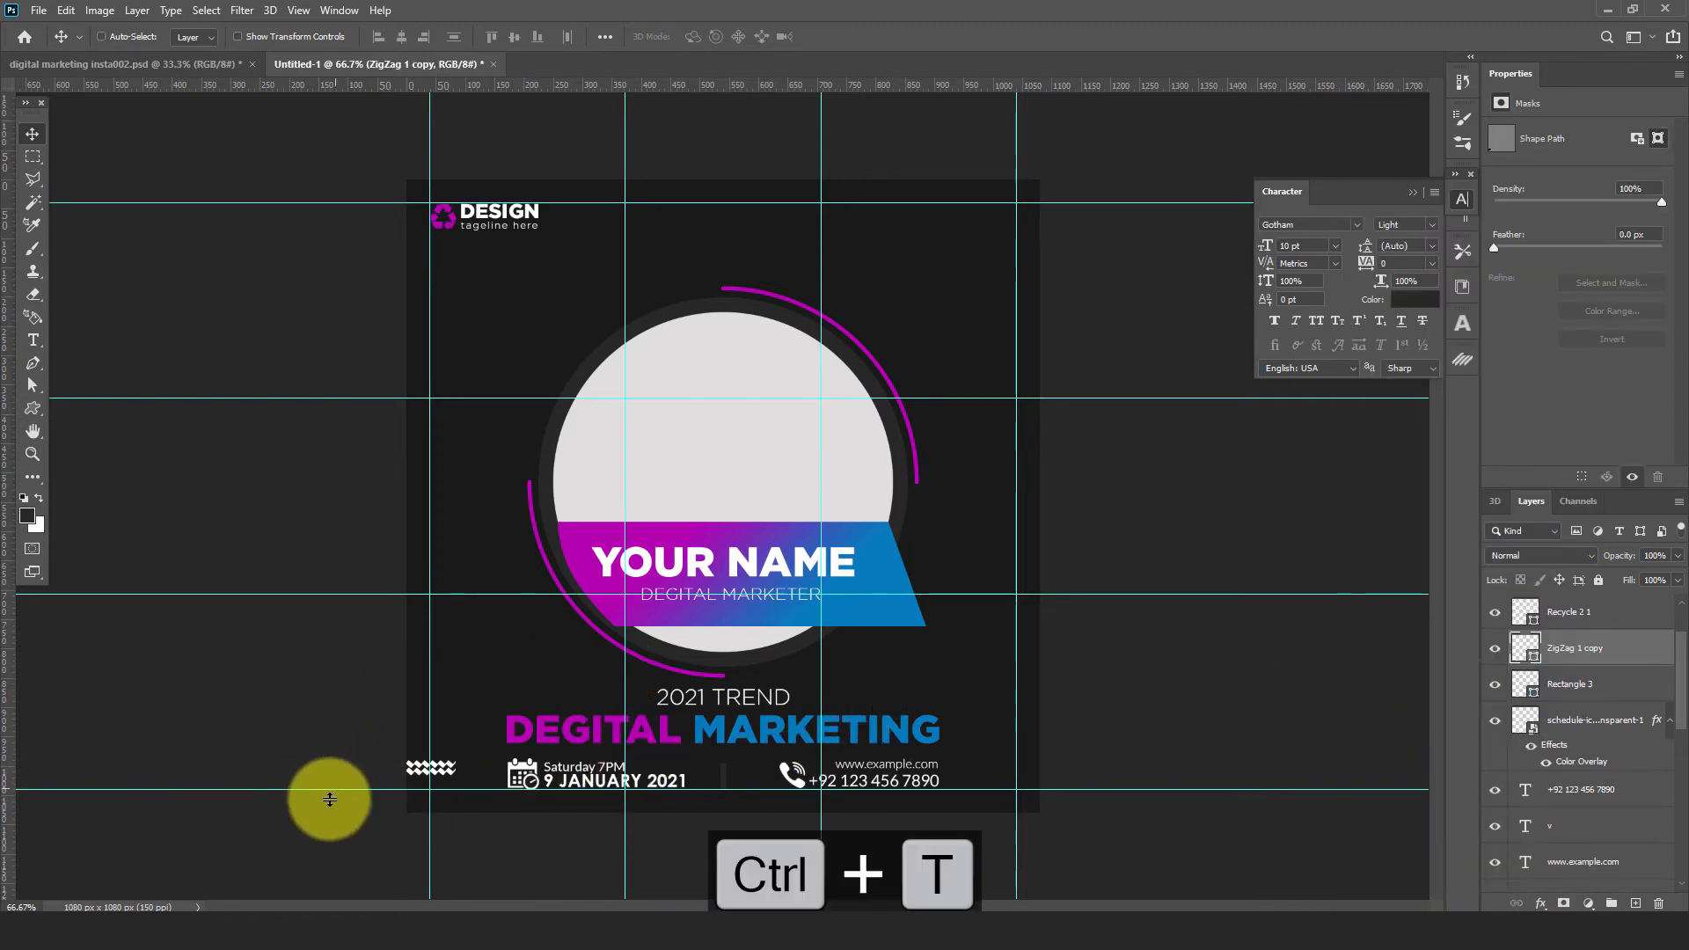
drag(441, 771, 474, 776)
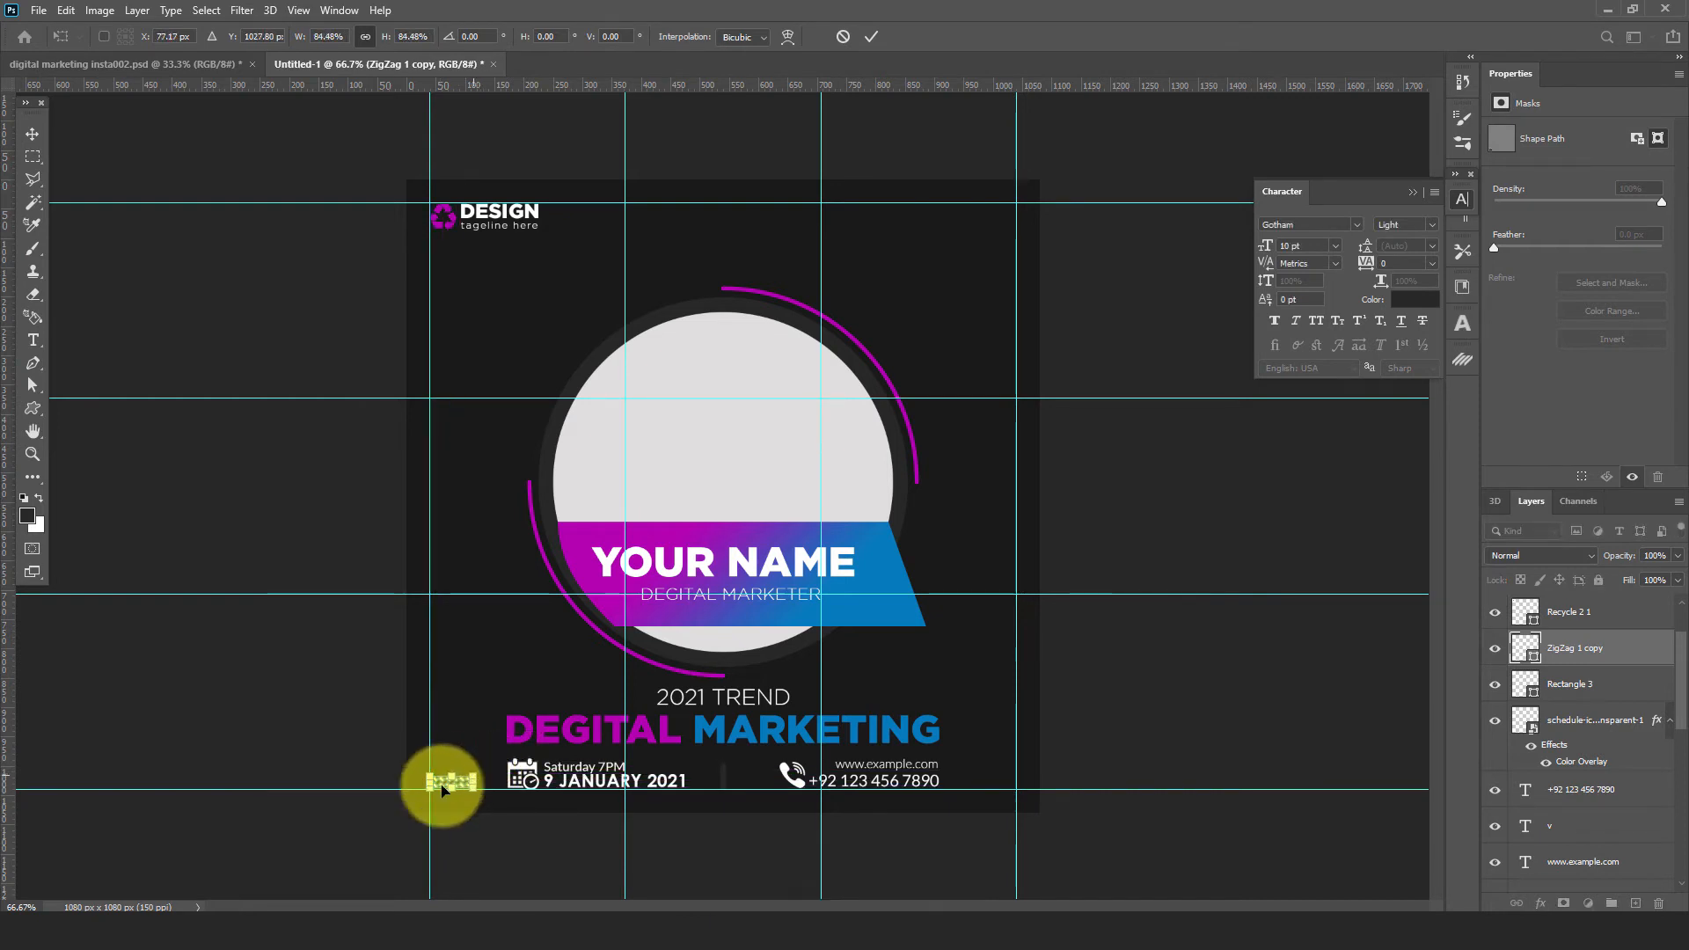
key(Return)
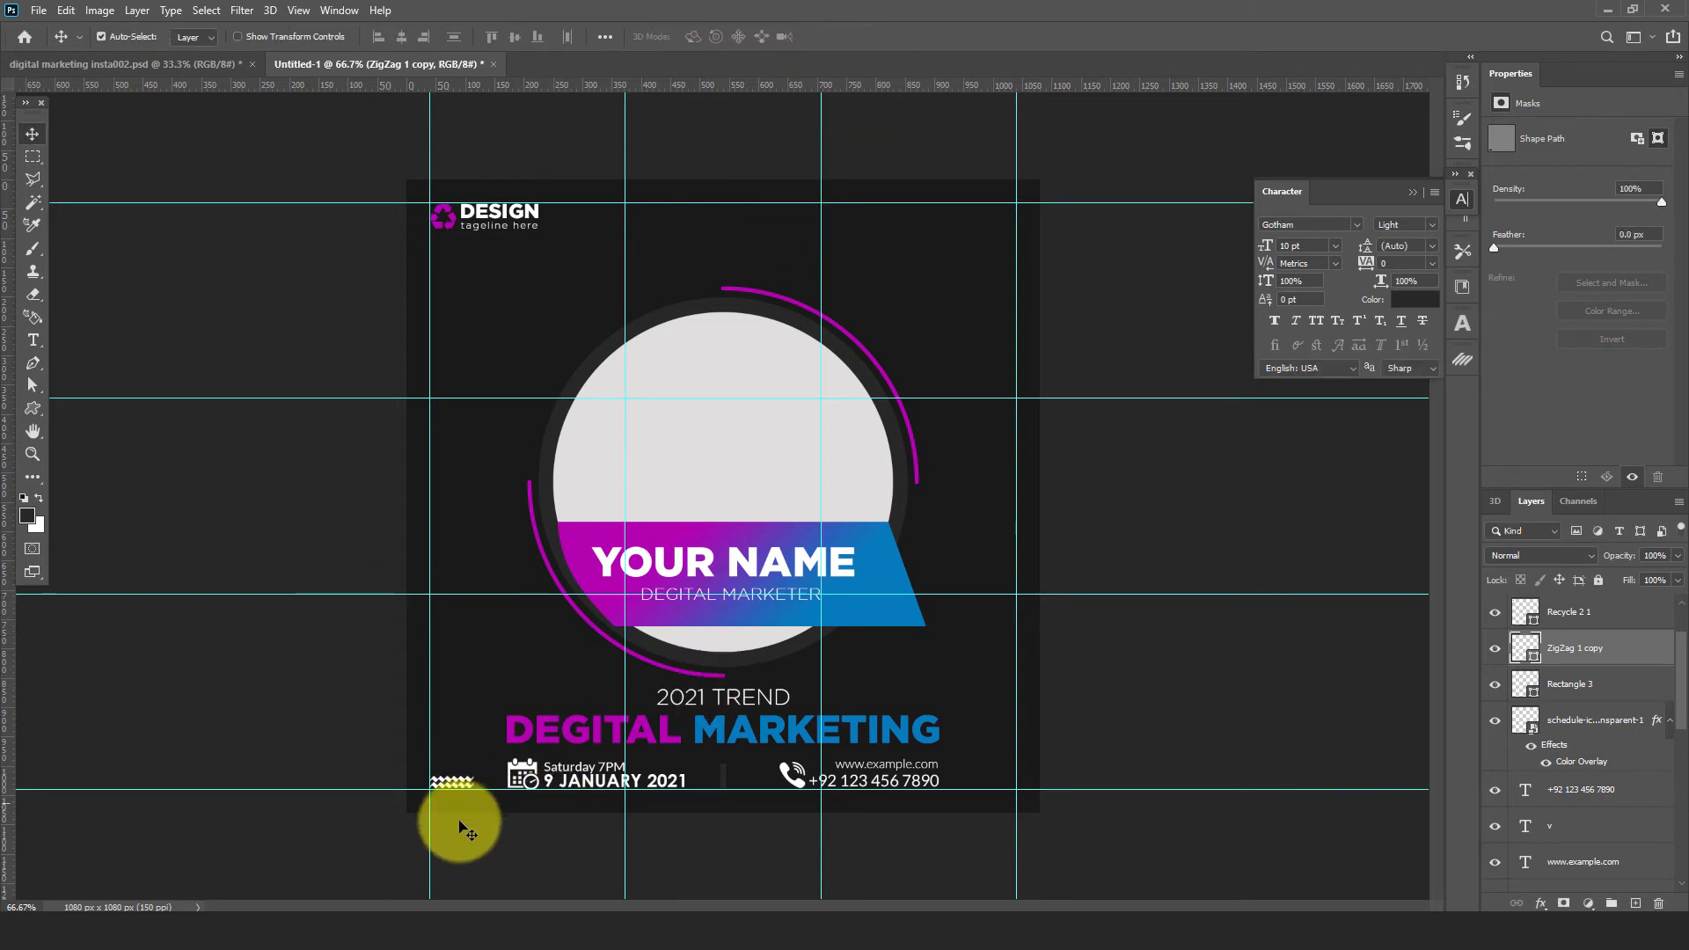
After checking the reference design, draw a white diamond-tile custom shape about 48 × 48 px in the space left of the photo circle
click(195, 67)
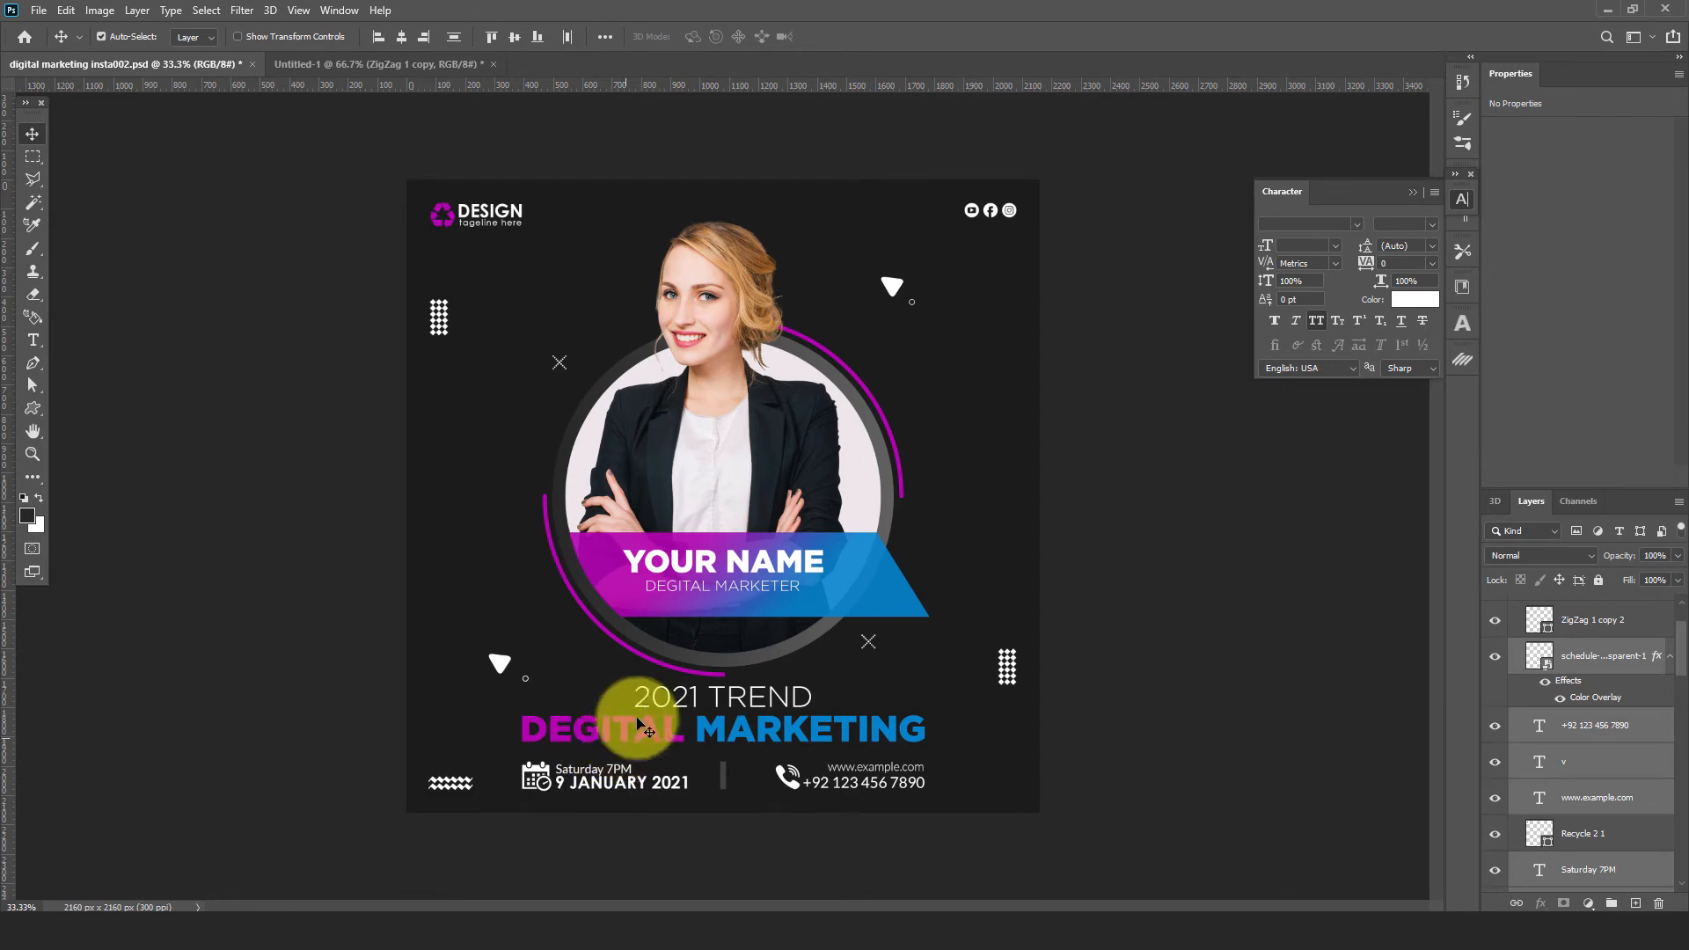
click(349, 64)
click(33, 409)
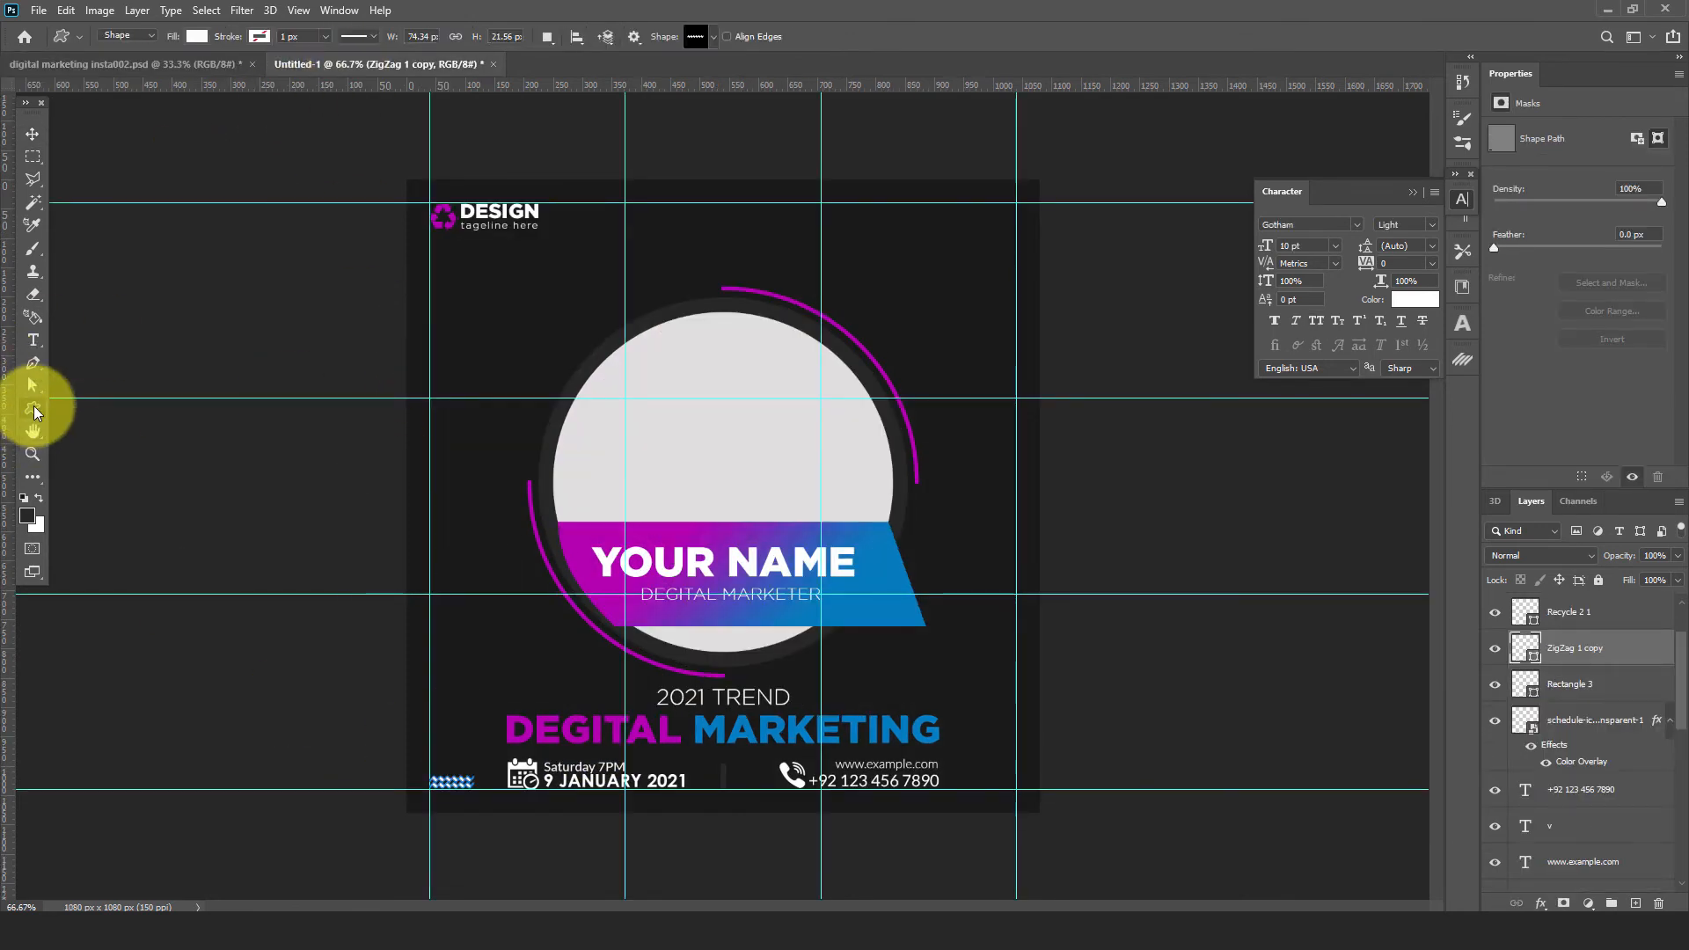
click(714, 38)
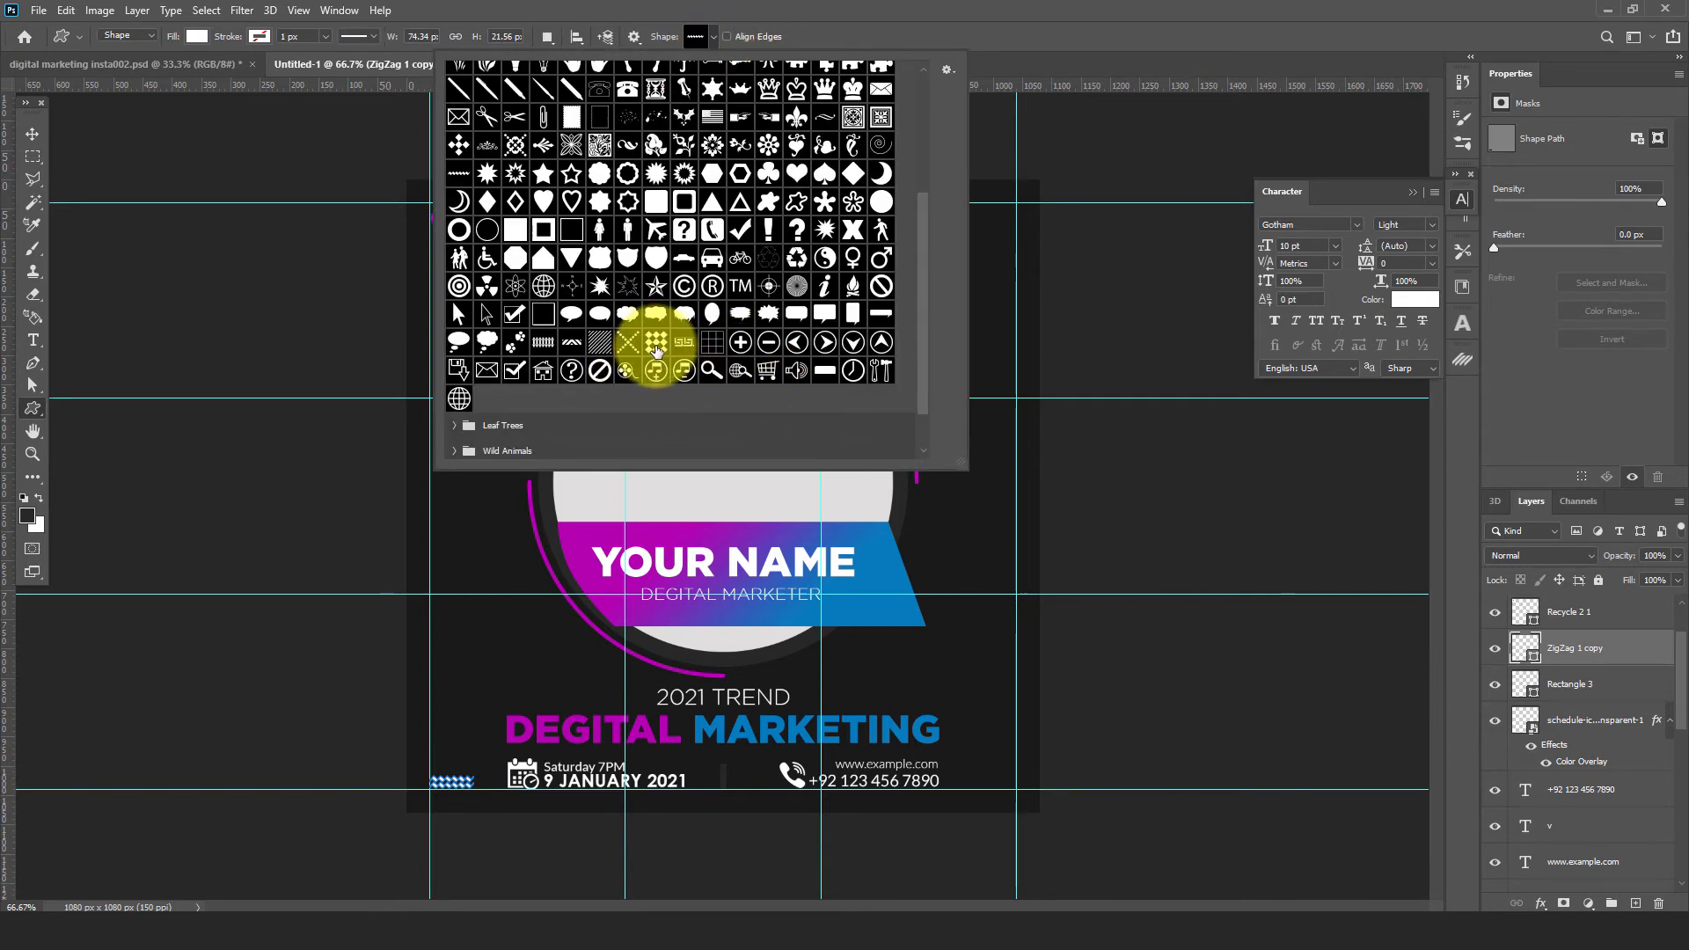
click(655, 347)
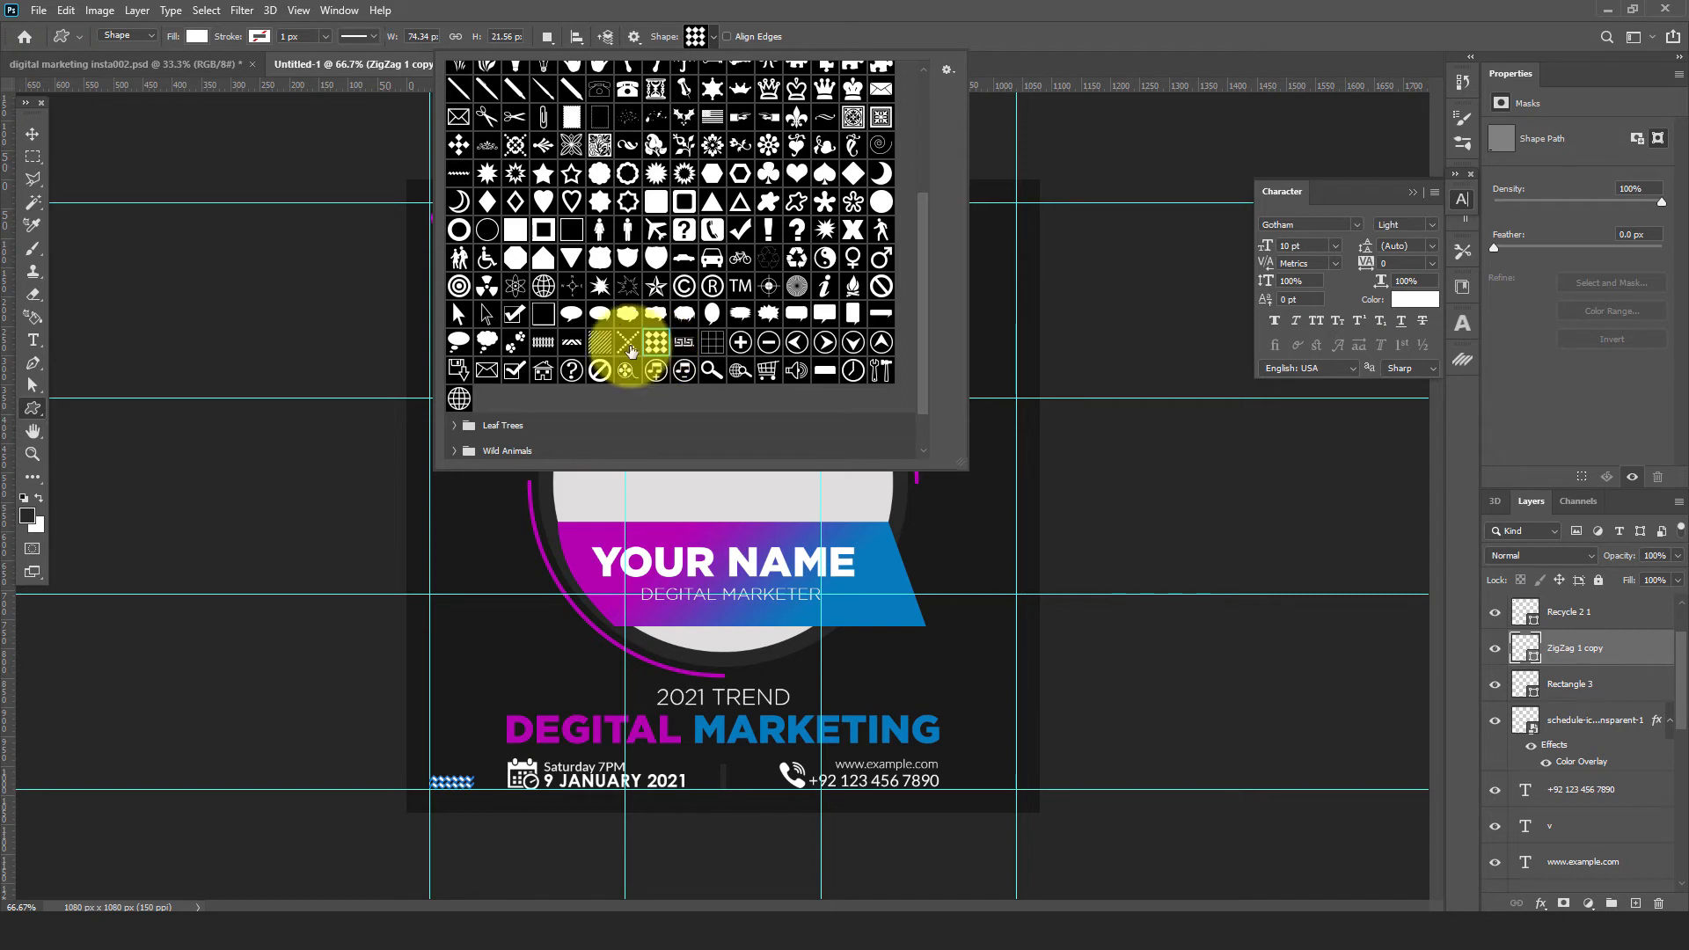
click(456, 495)
drag(455, 495, 471, 511)
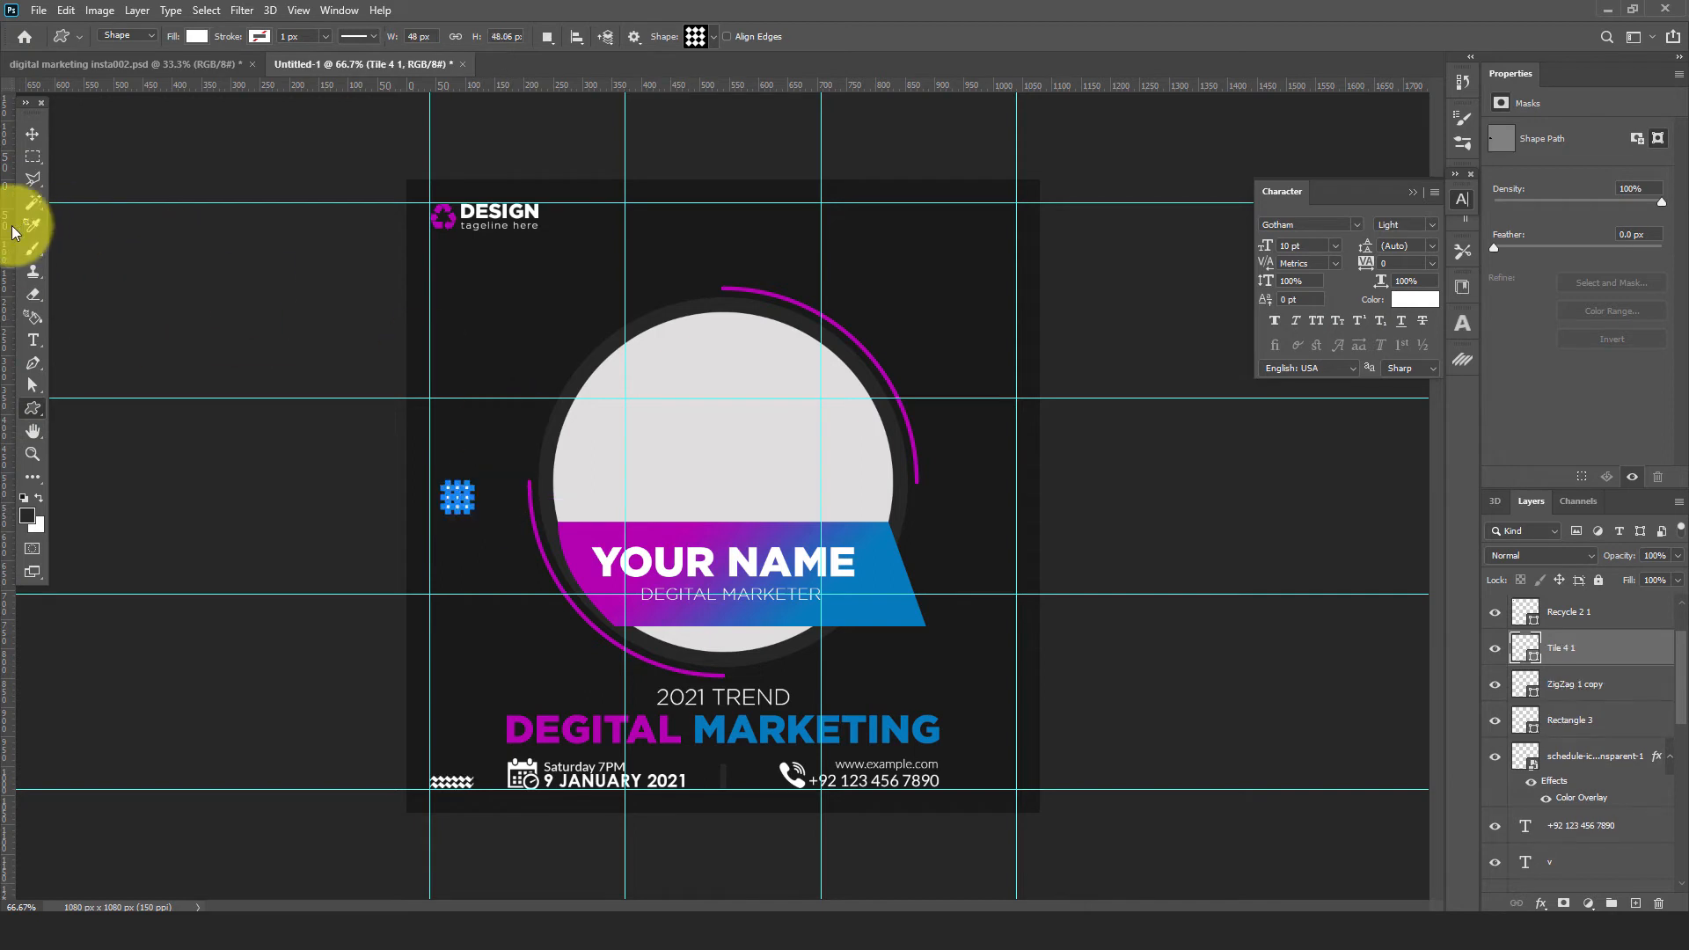
double_click(1521, 651)
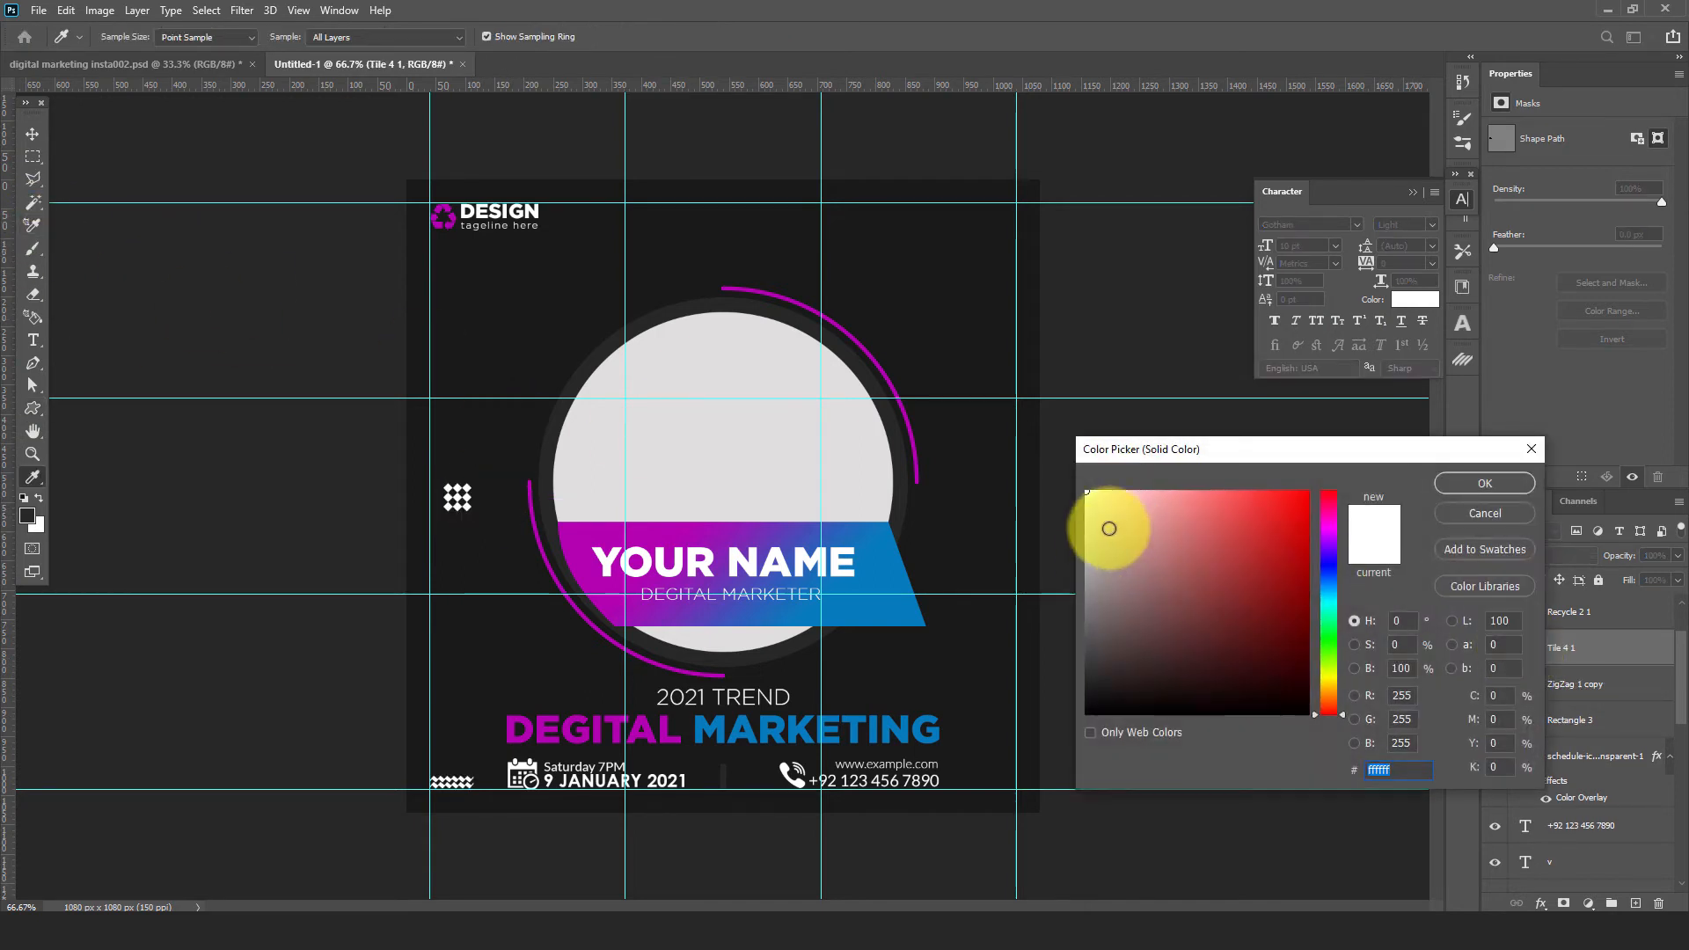
click(1463, 482)
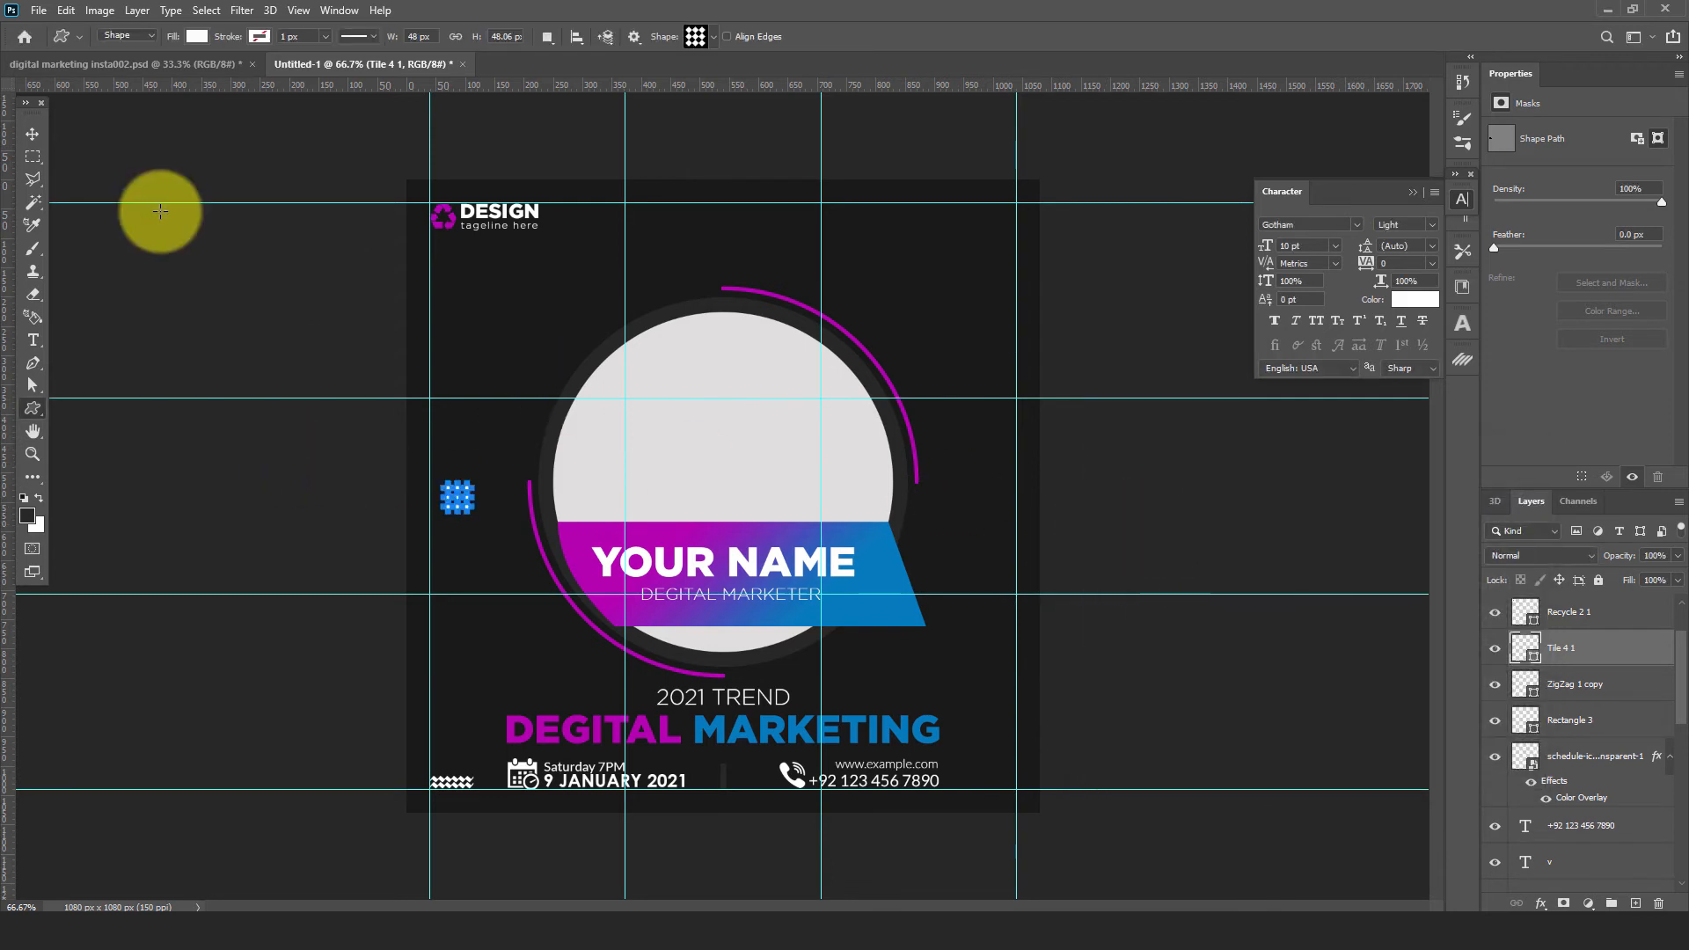
Duplicate the diamond-tile shape and move the copy straight up about 50 px to extend the pattern into a taller column
click(32, 134)
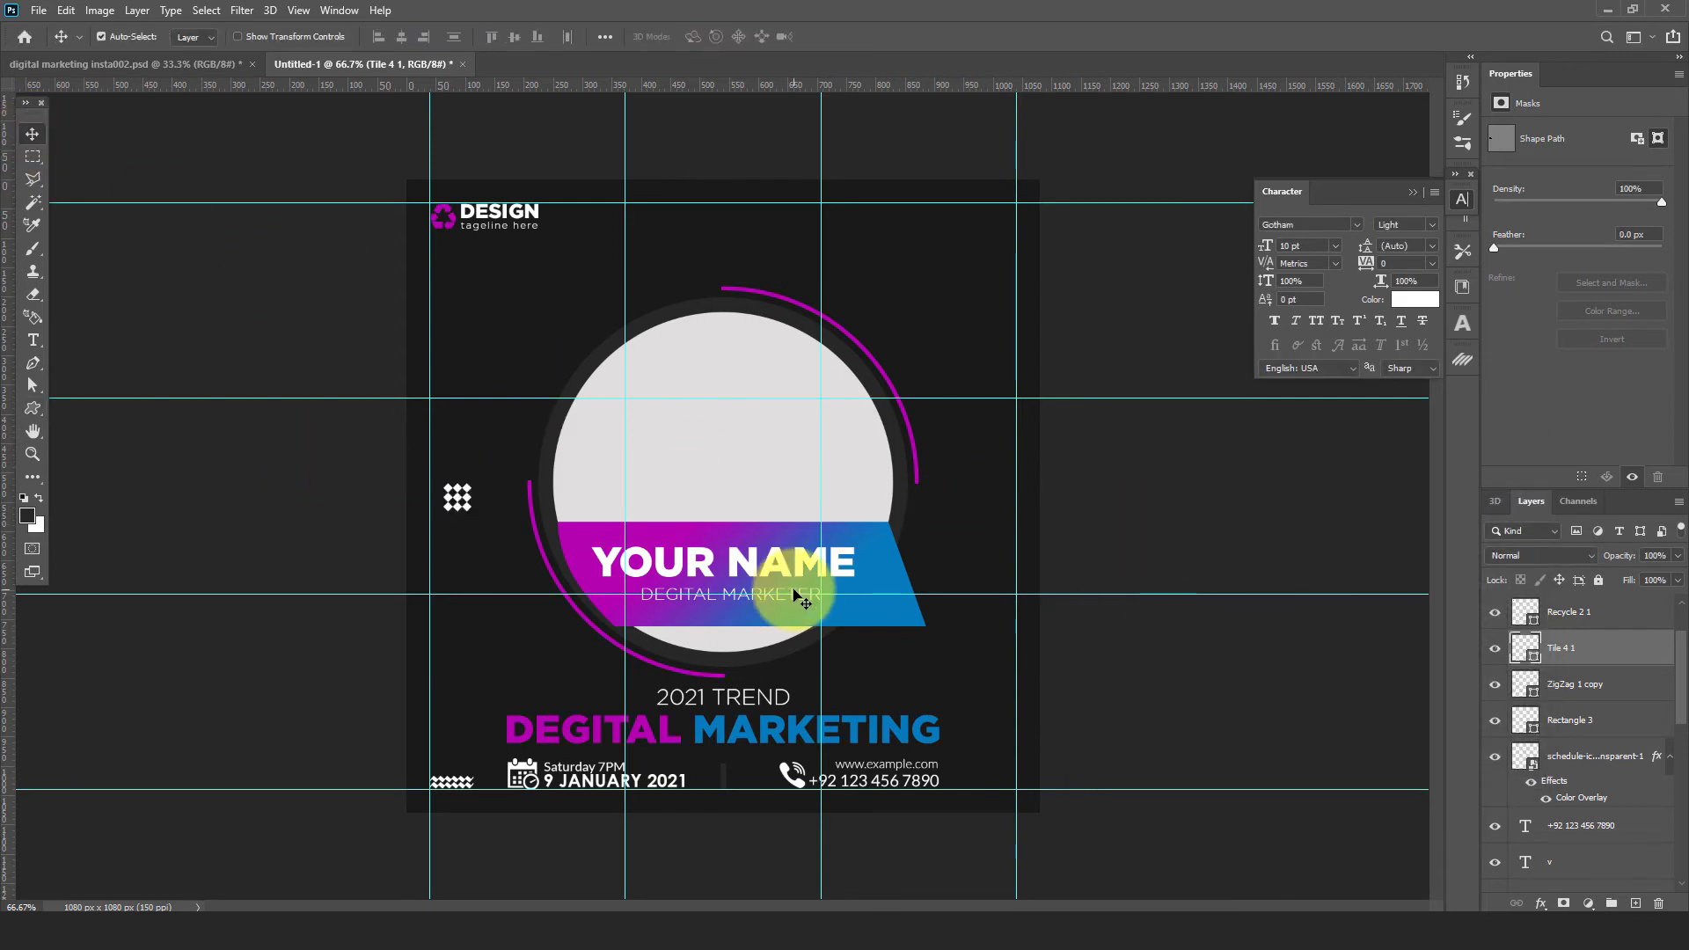
key(ctrl)
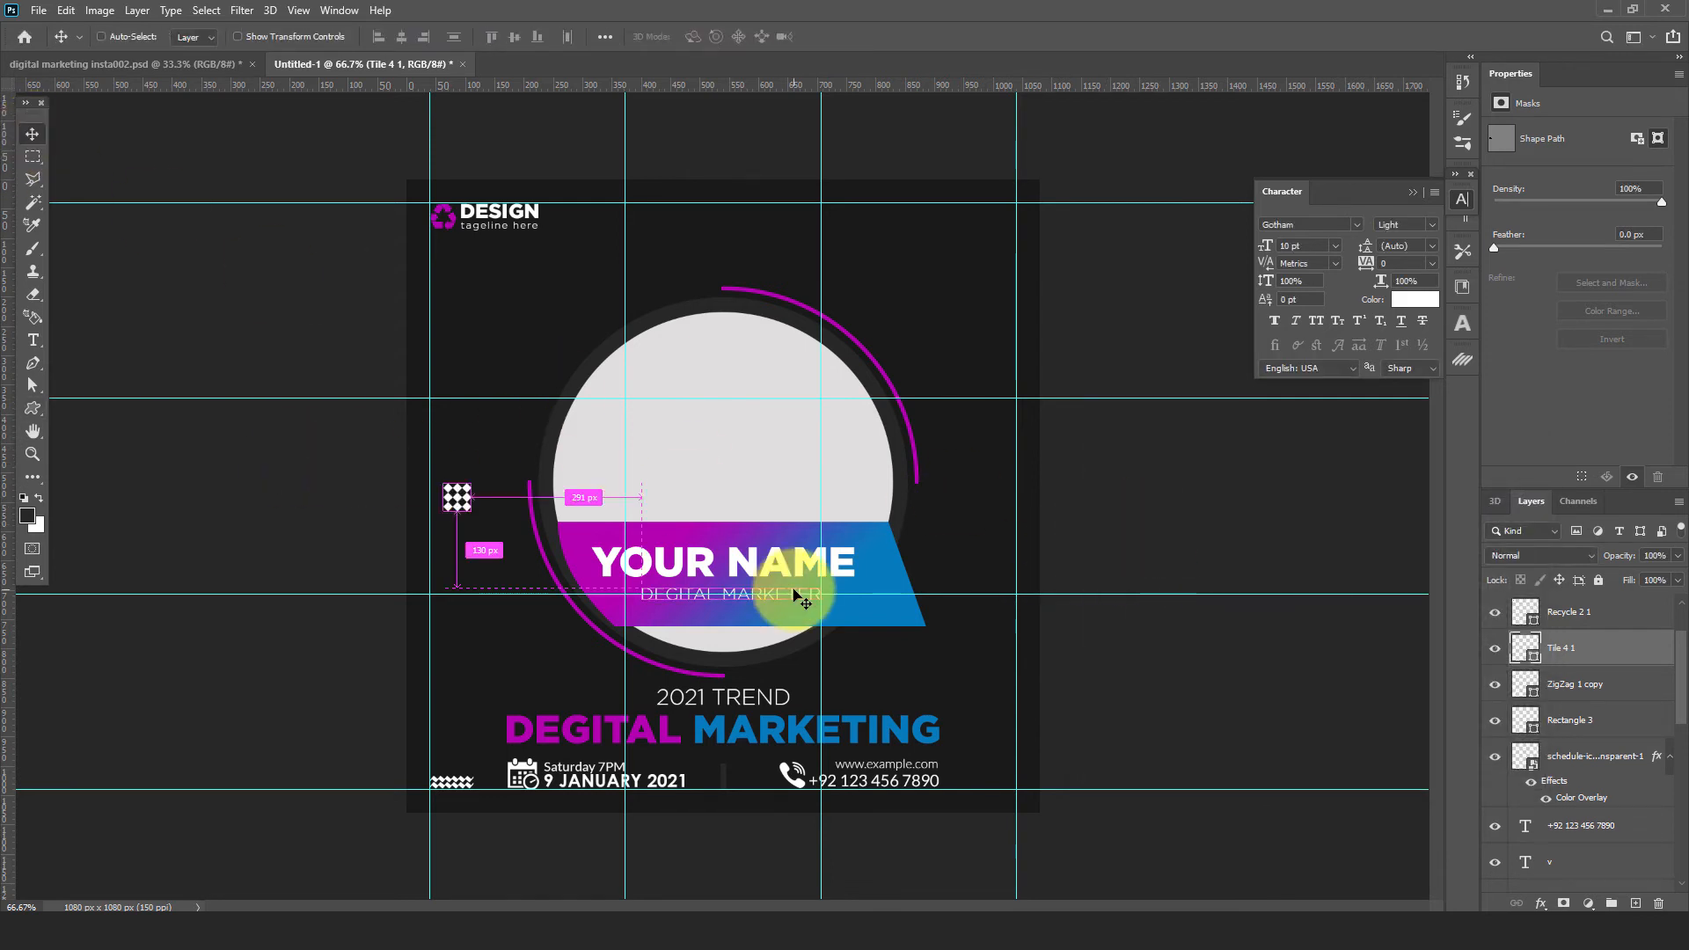
key(ctrl+j)
key(ctrl+t)
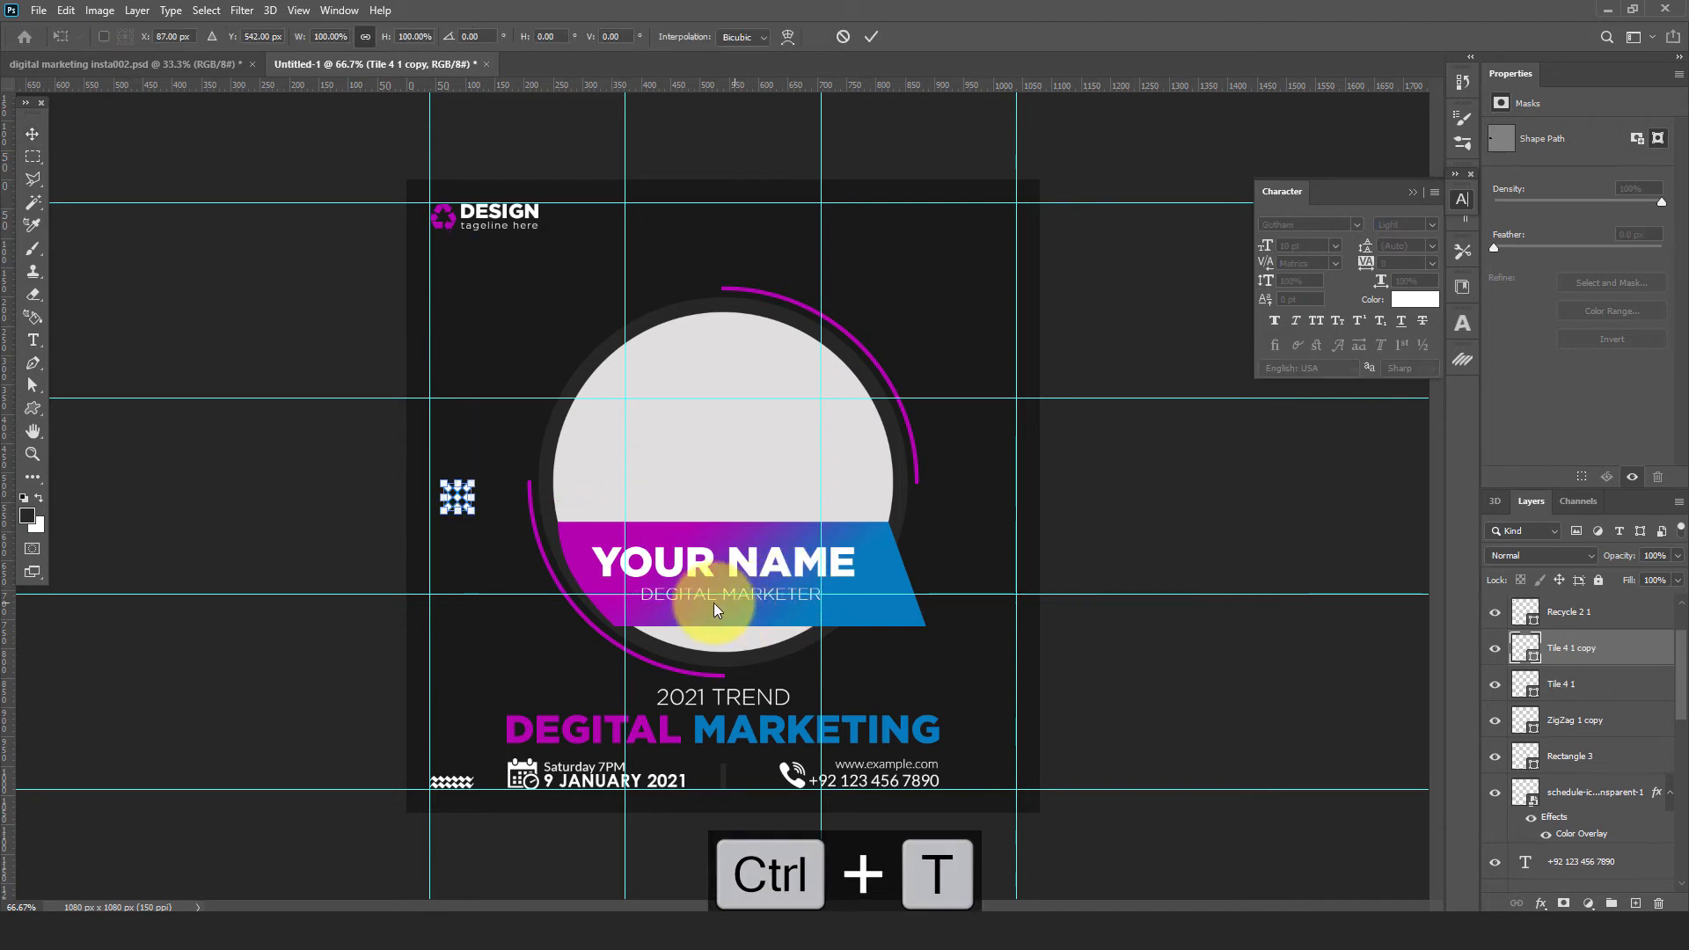
drag(463, 507, 464, 471)
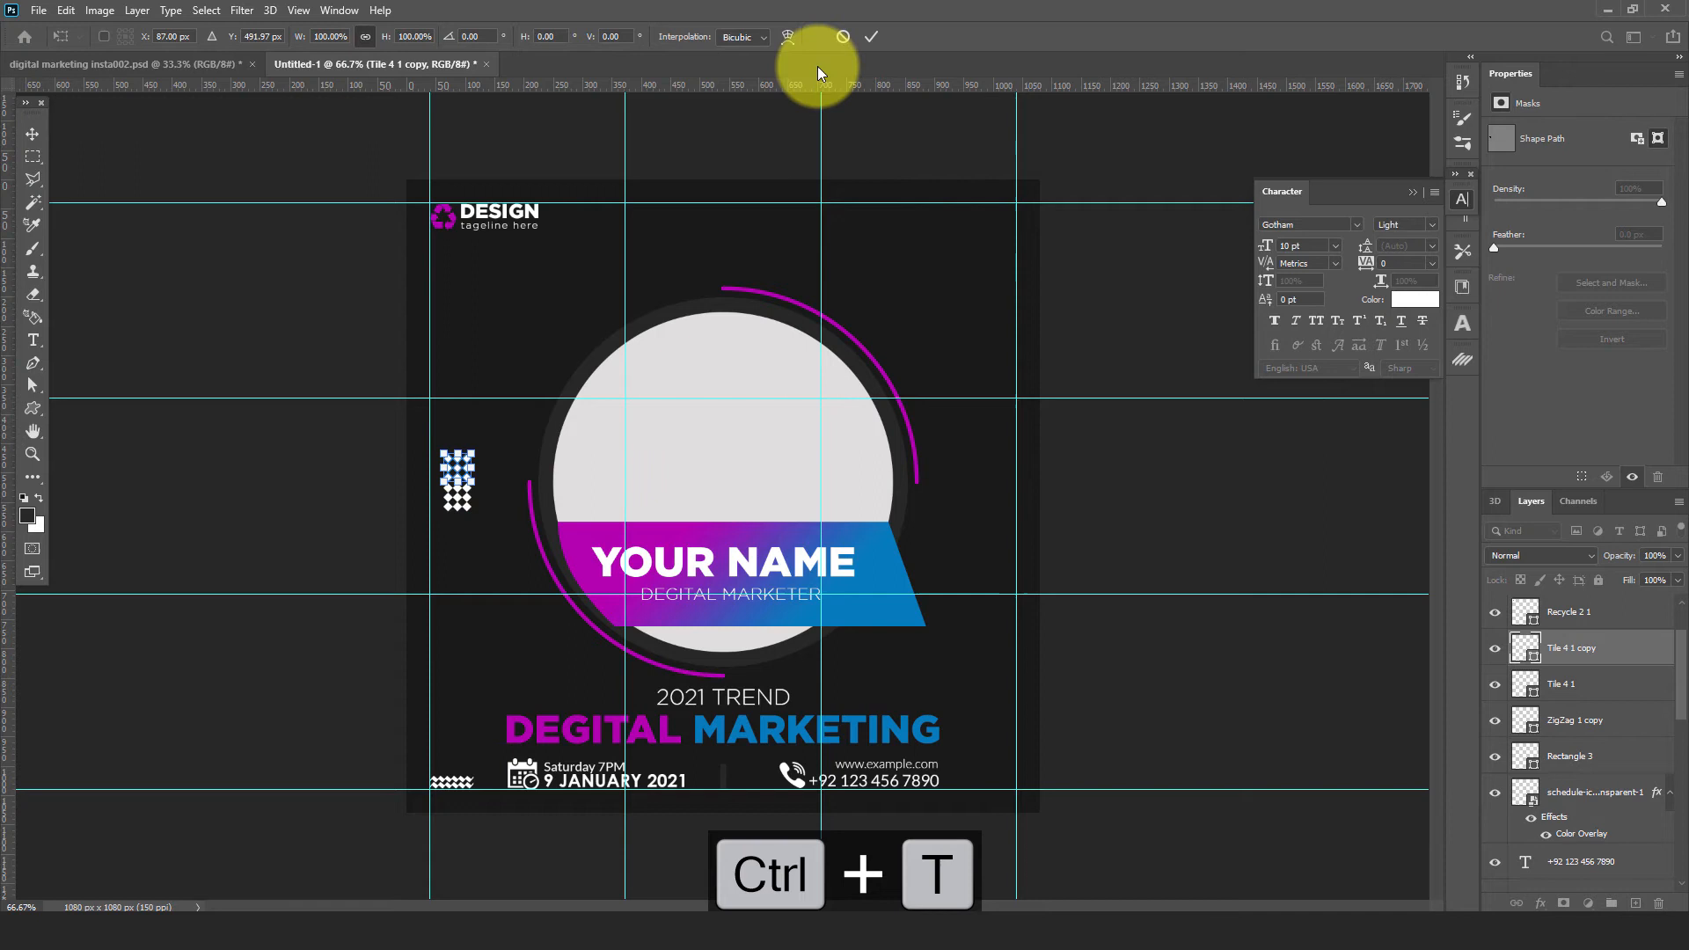
click(870, 38)
Merge the two tile shapes and fit the result, about 35 × 71 px, where the left vertical guide meets the upper inner horizontal guide
shift+click(1564, 684)
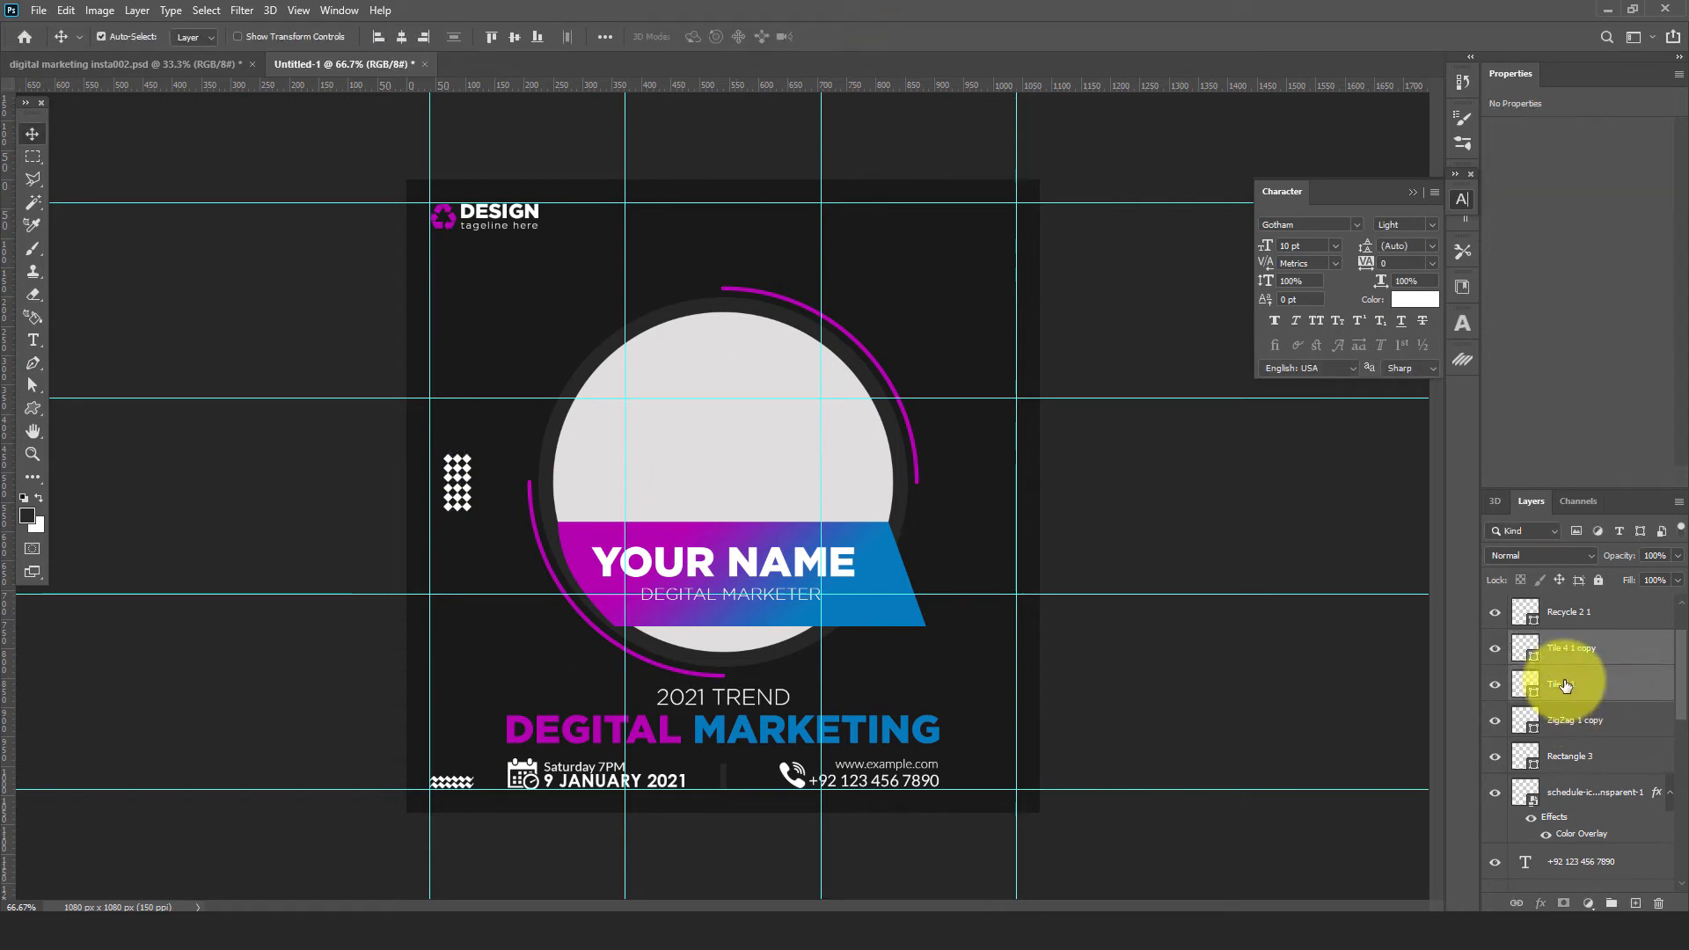
right_click(1574, 685)
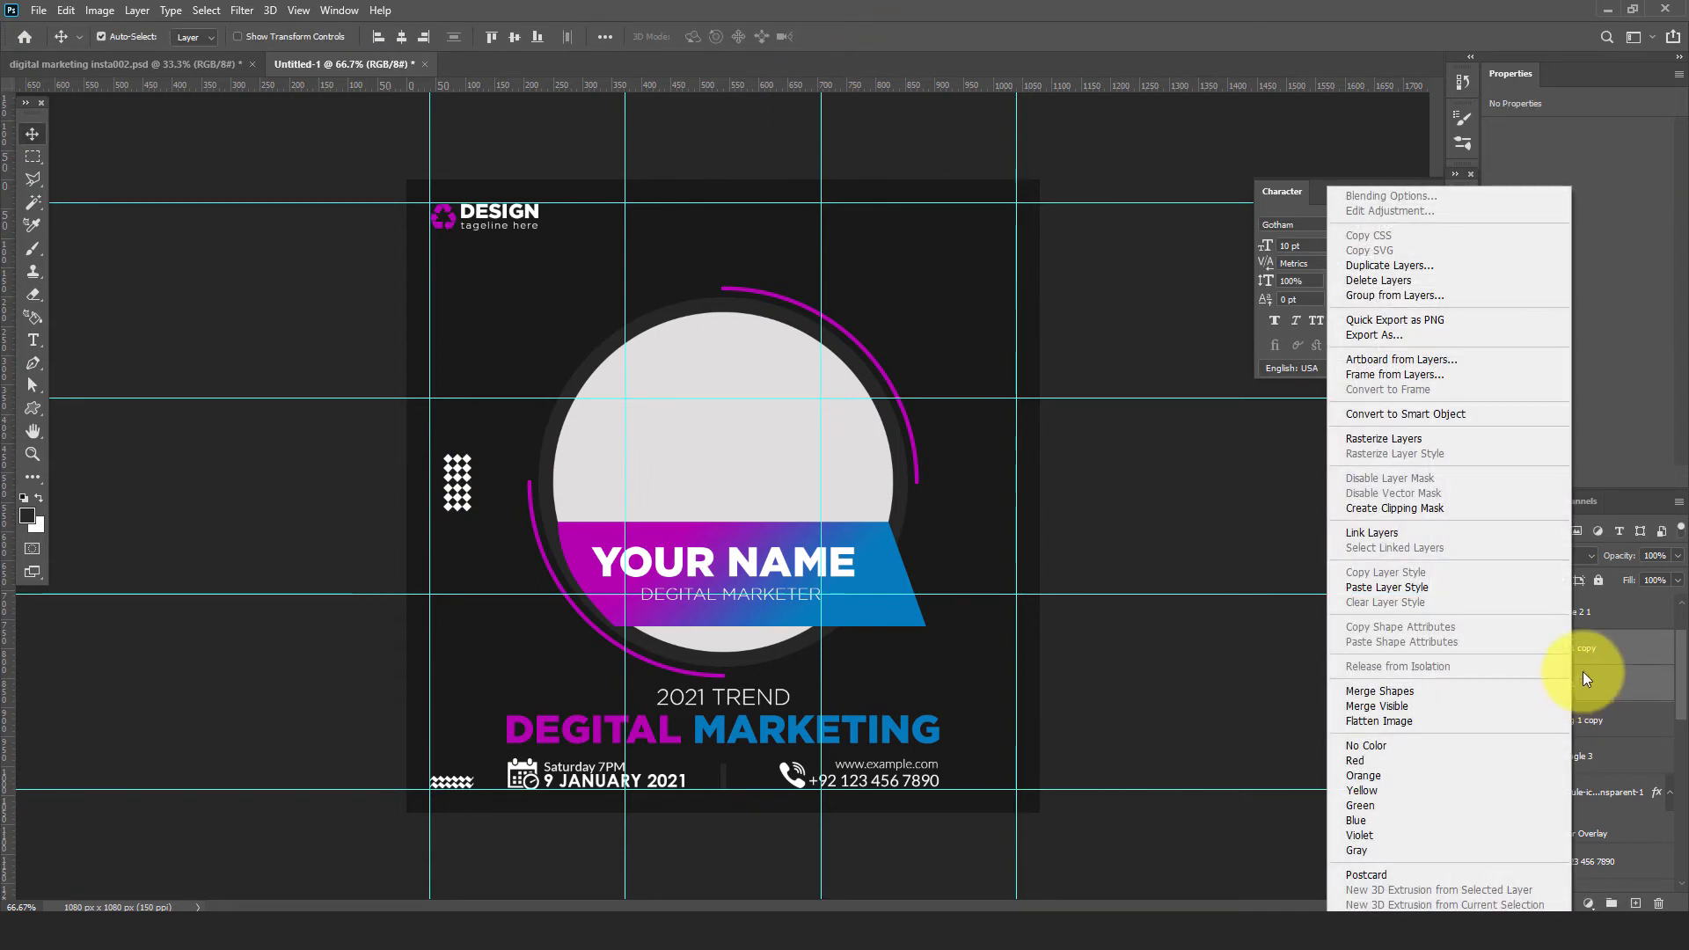
click(1374, 690)
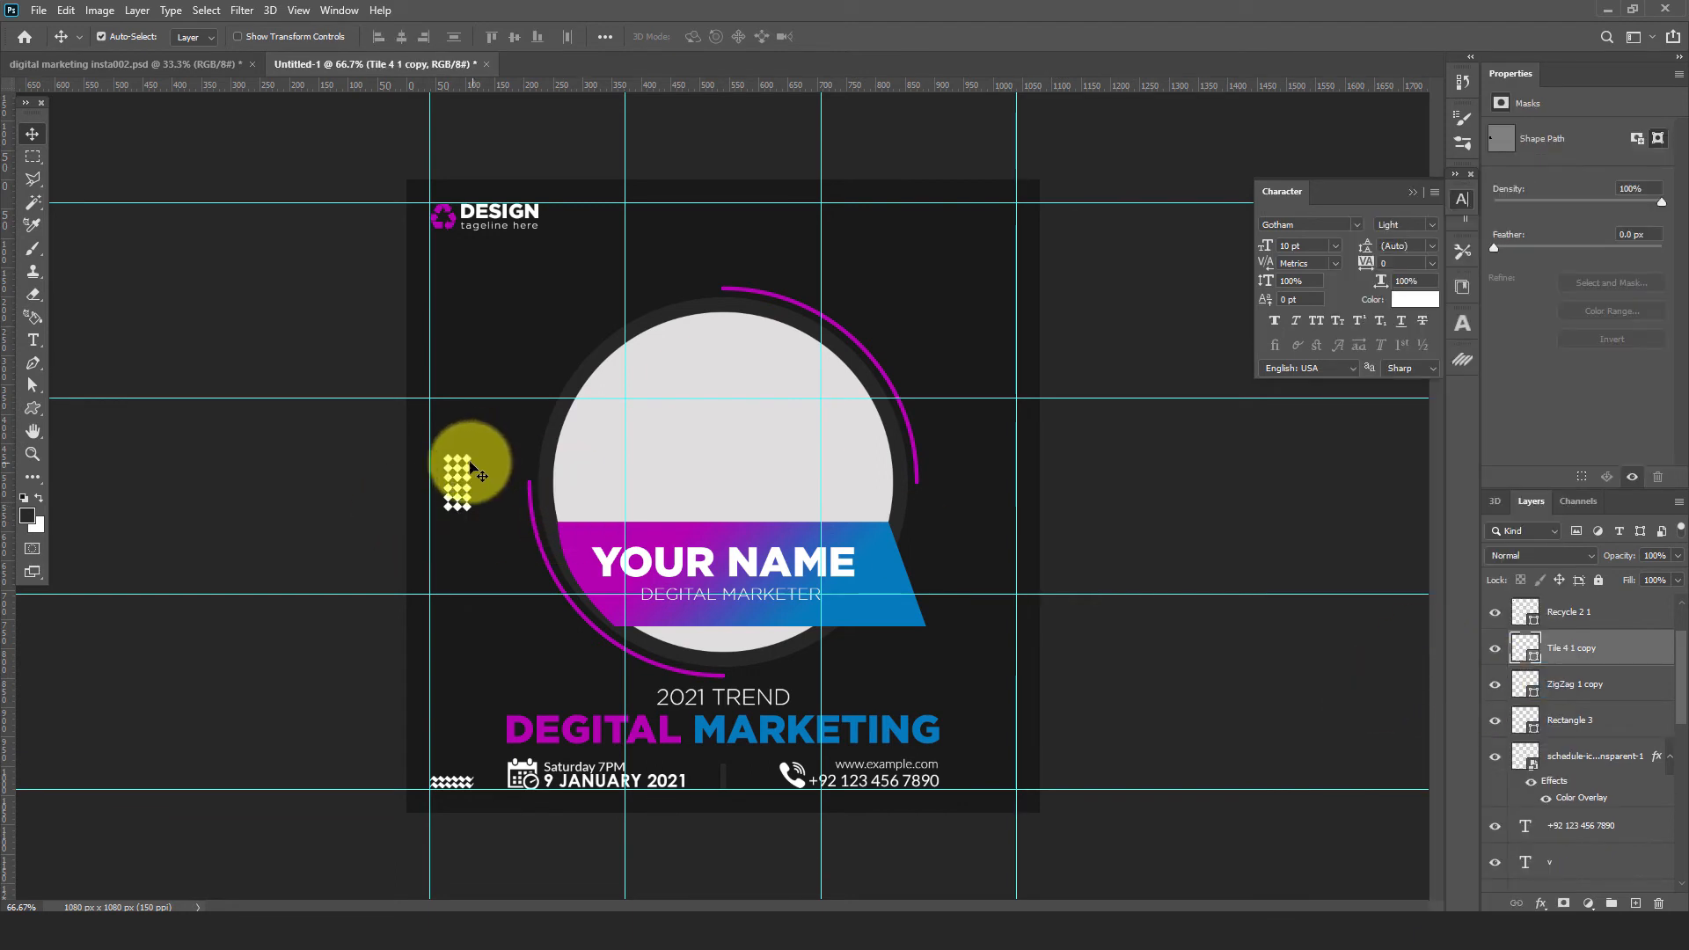
drag(461, 348, 452, 343)
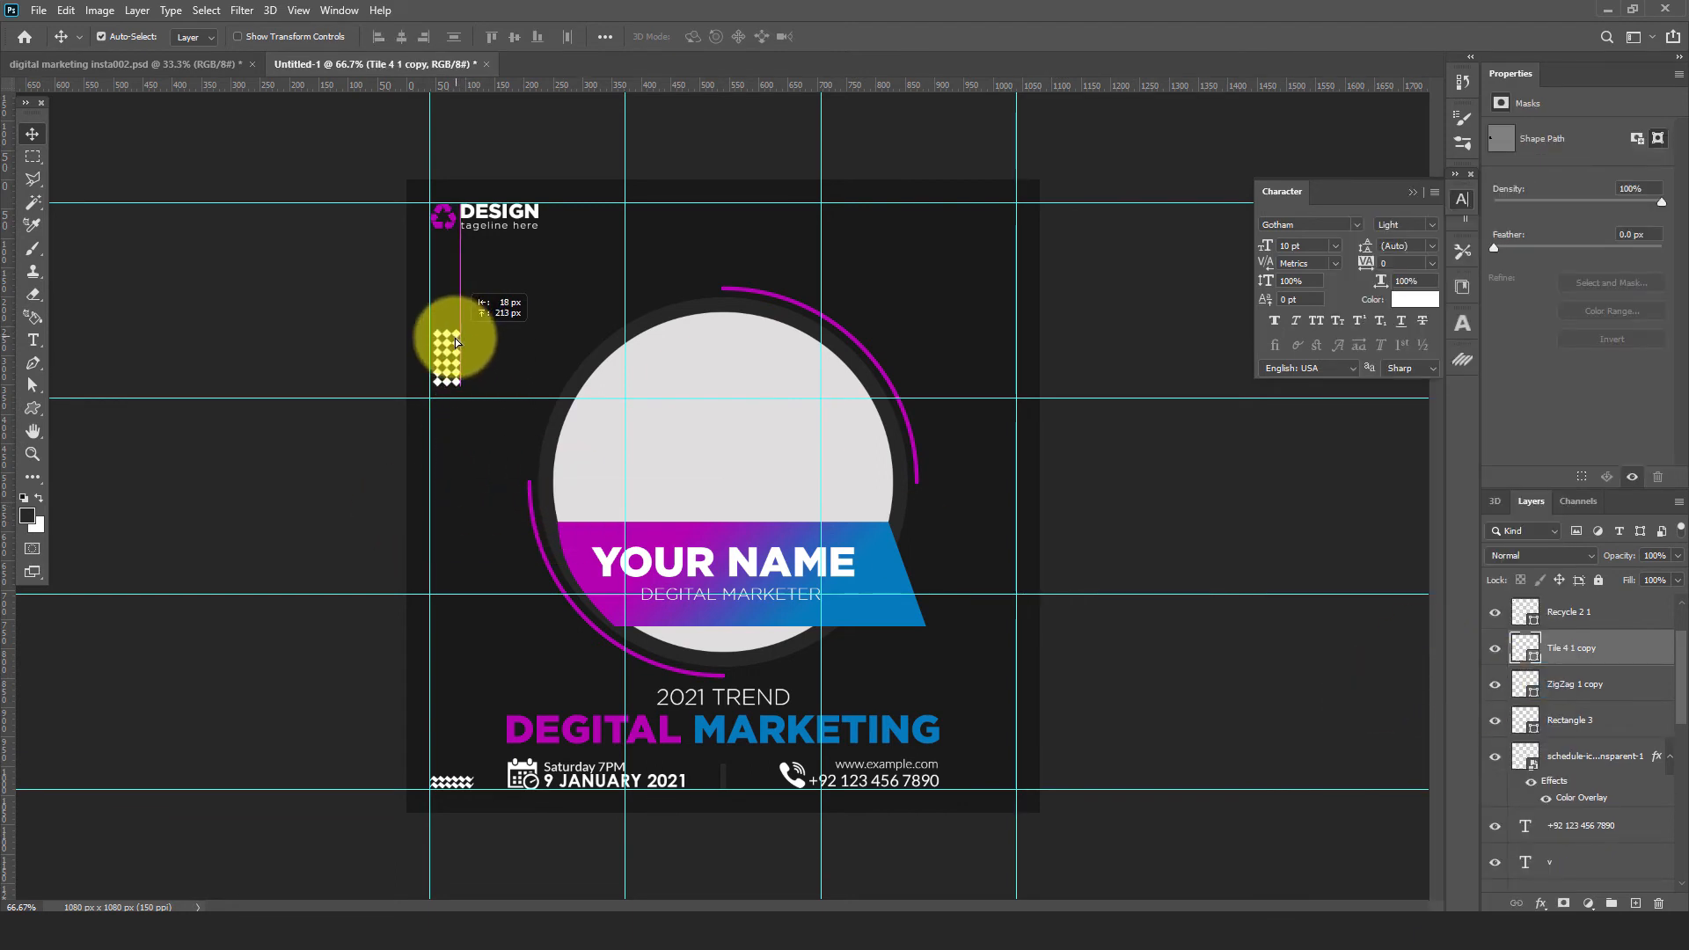
key(ctrl+t)
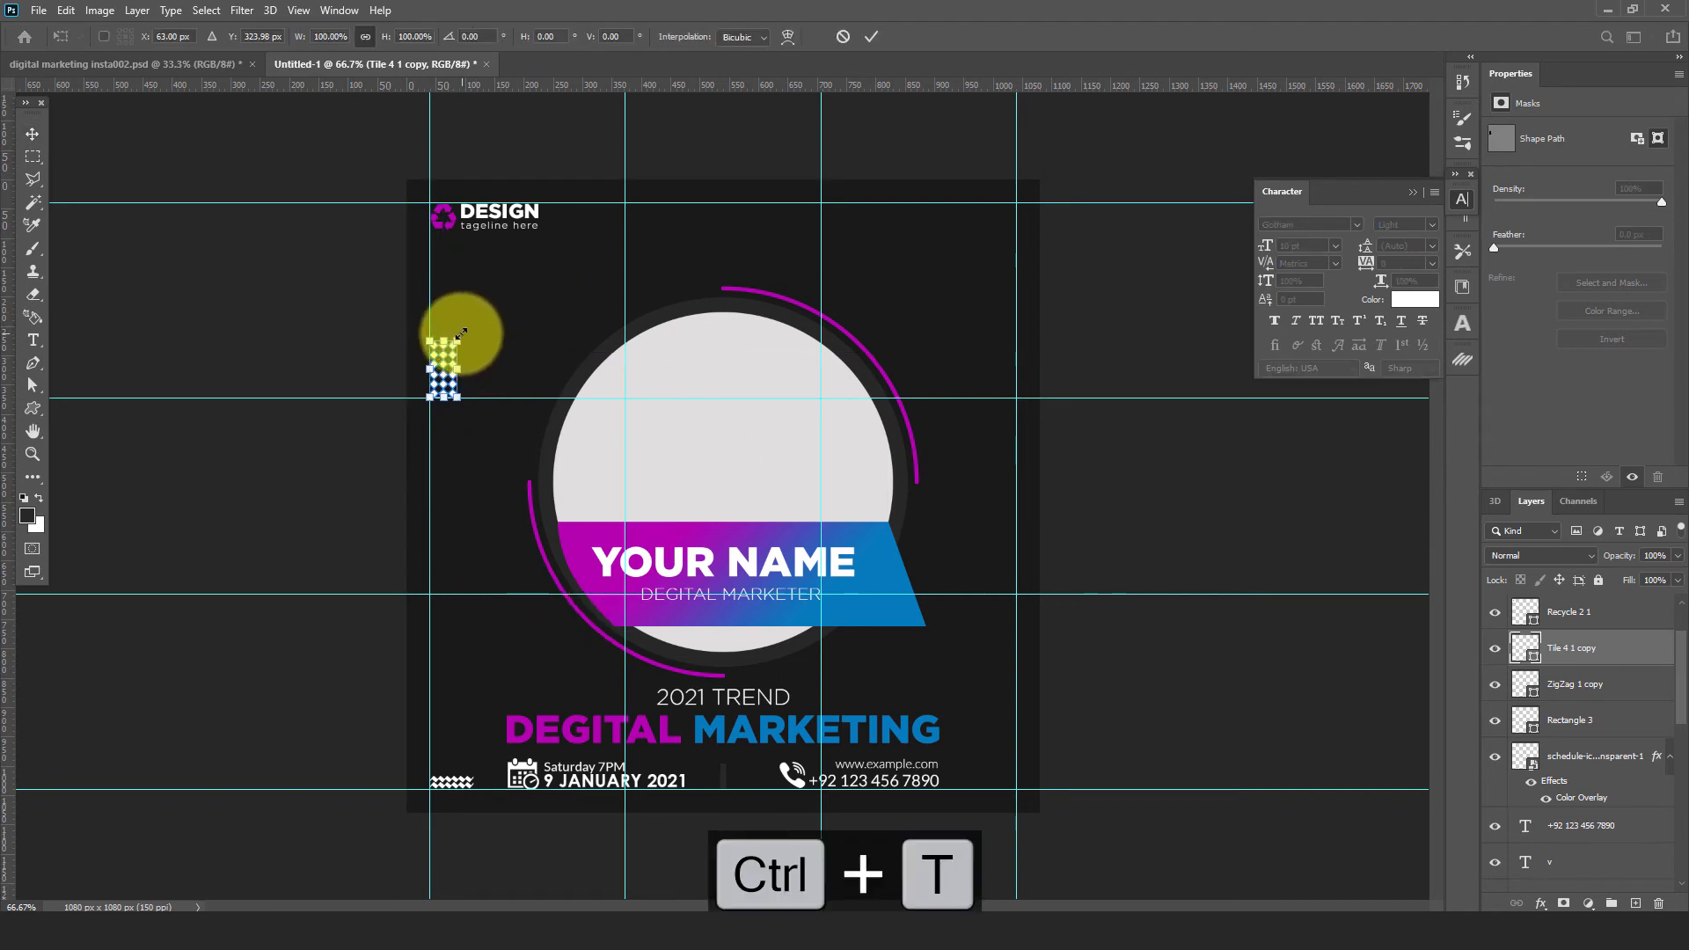
Place a copy of the tile column against the right vertical guide, just below the lower inner horizontal guide
drag(461, 335, 1009, 616)
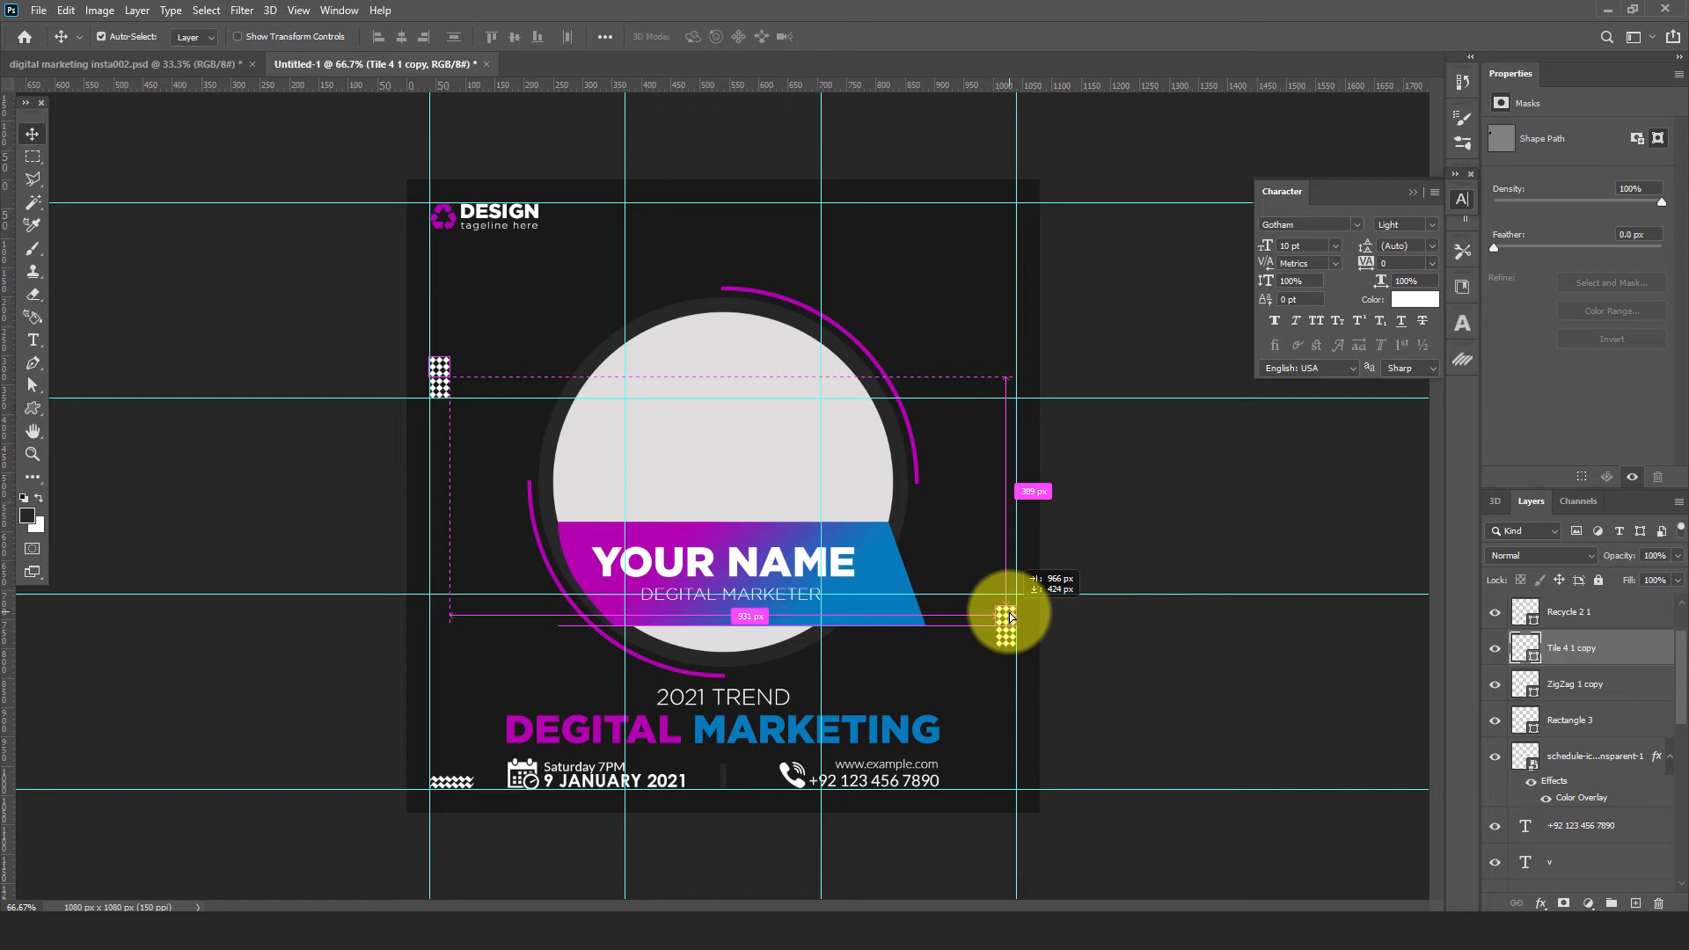
drag(1009, 612, 1010, 612)
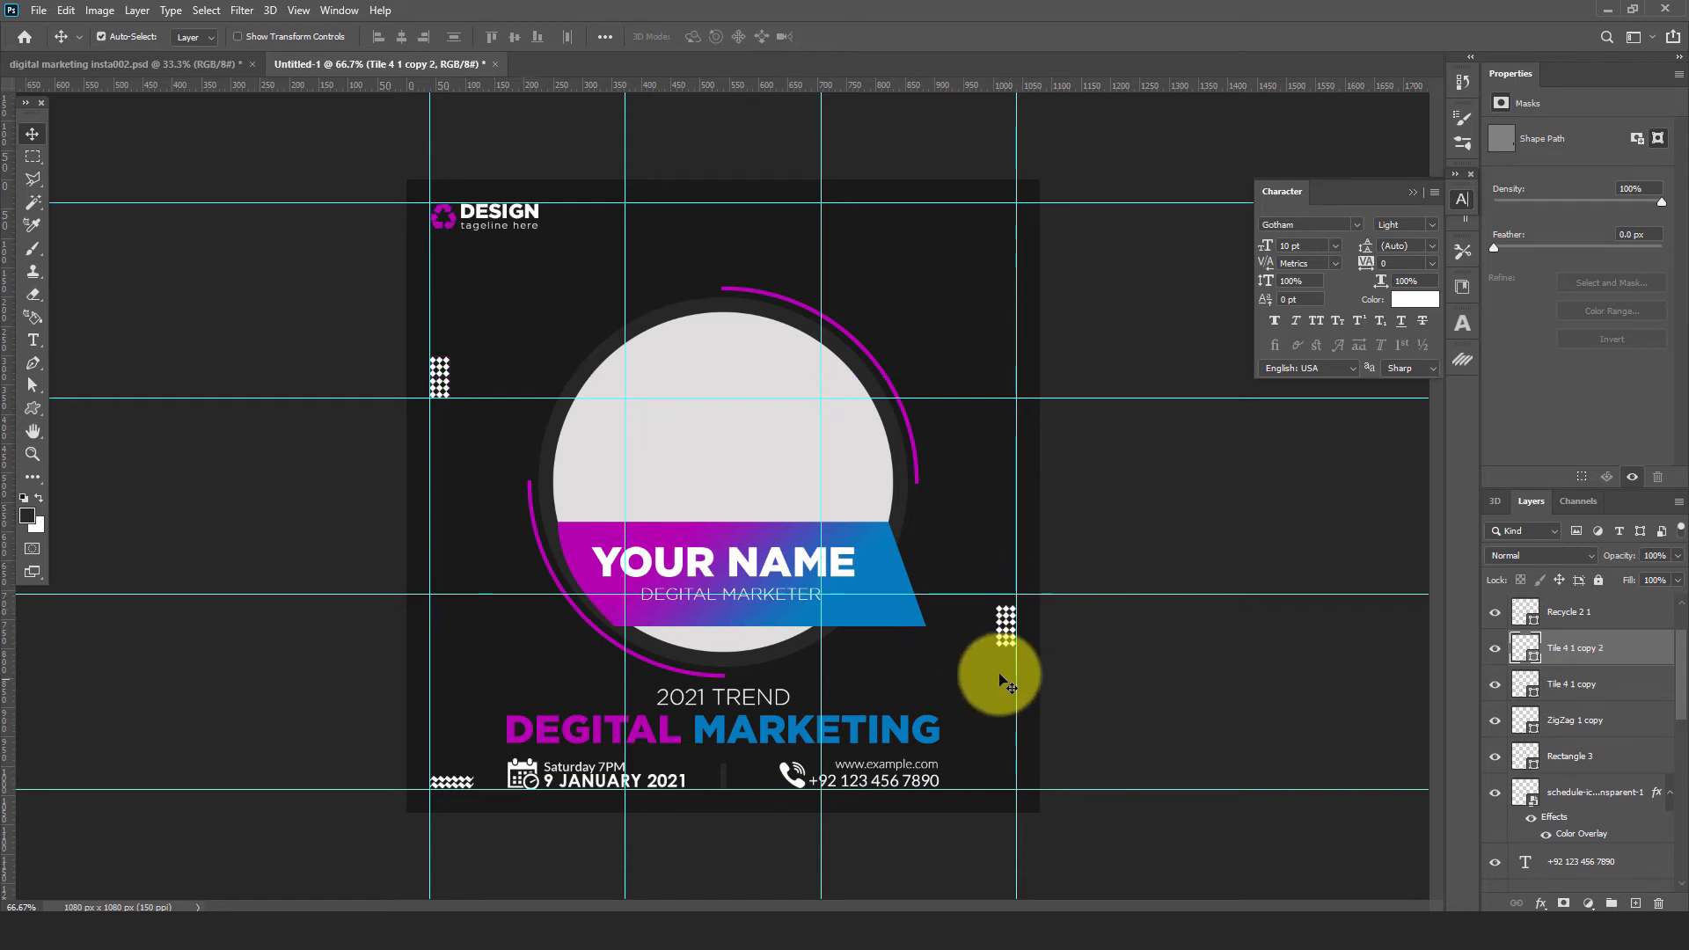
On a new layer, create a 100 × 100 px three-sided polygon with smooth corners in the space left of the name banner
click(32, 410)
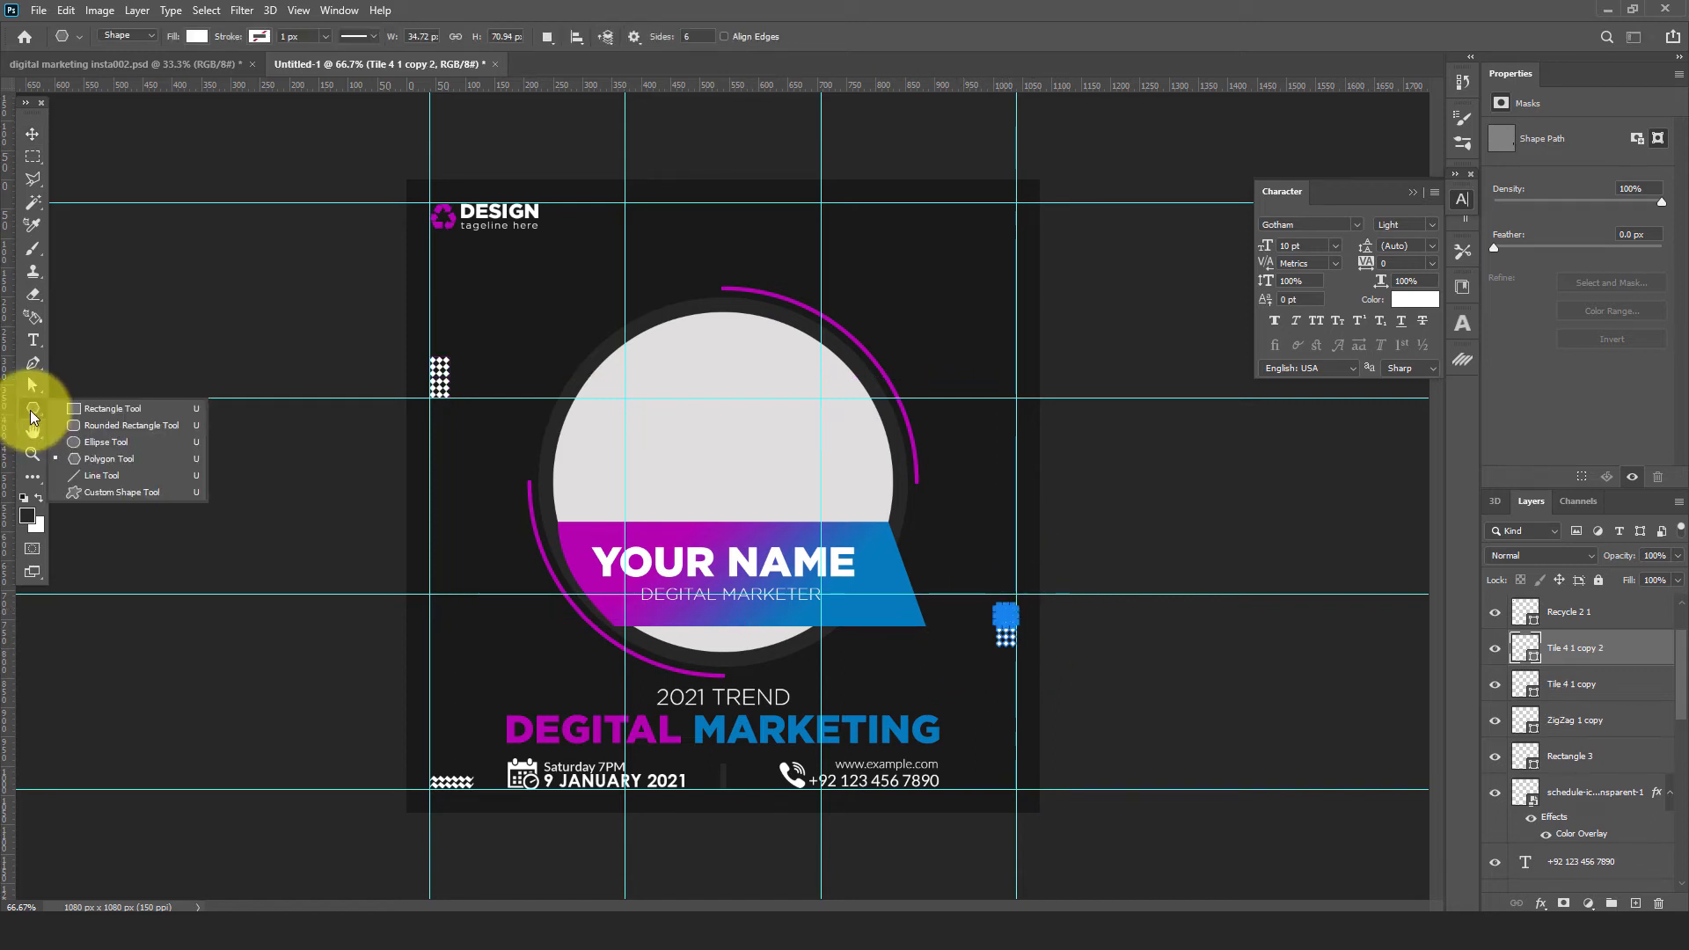
click(93, 457)
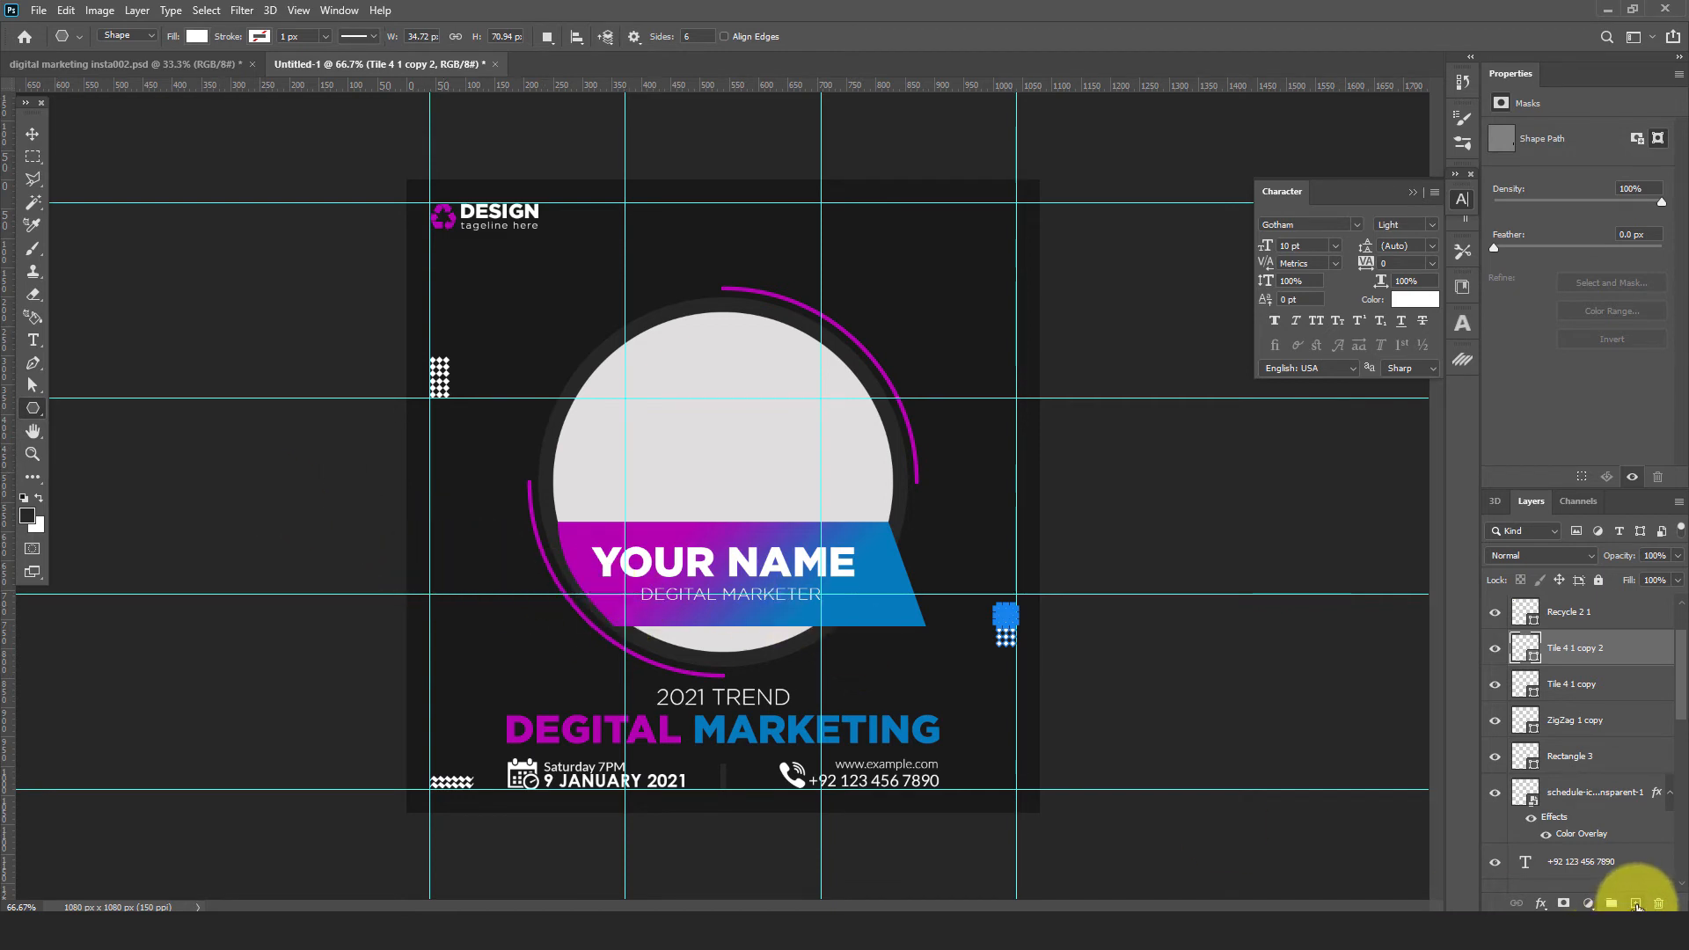
click(1636, 904)
click(461, 541)
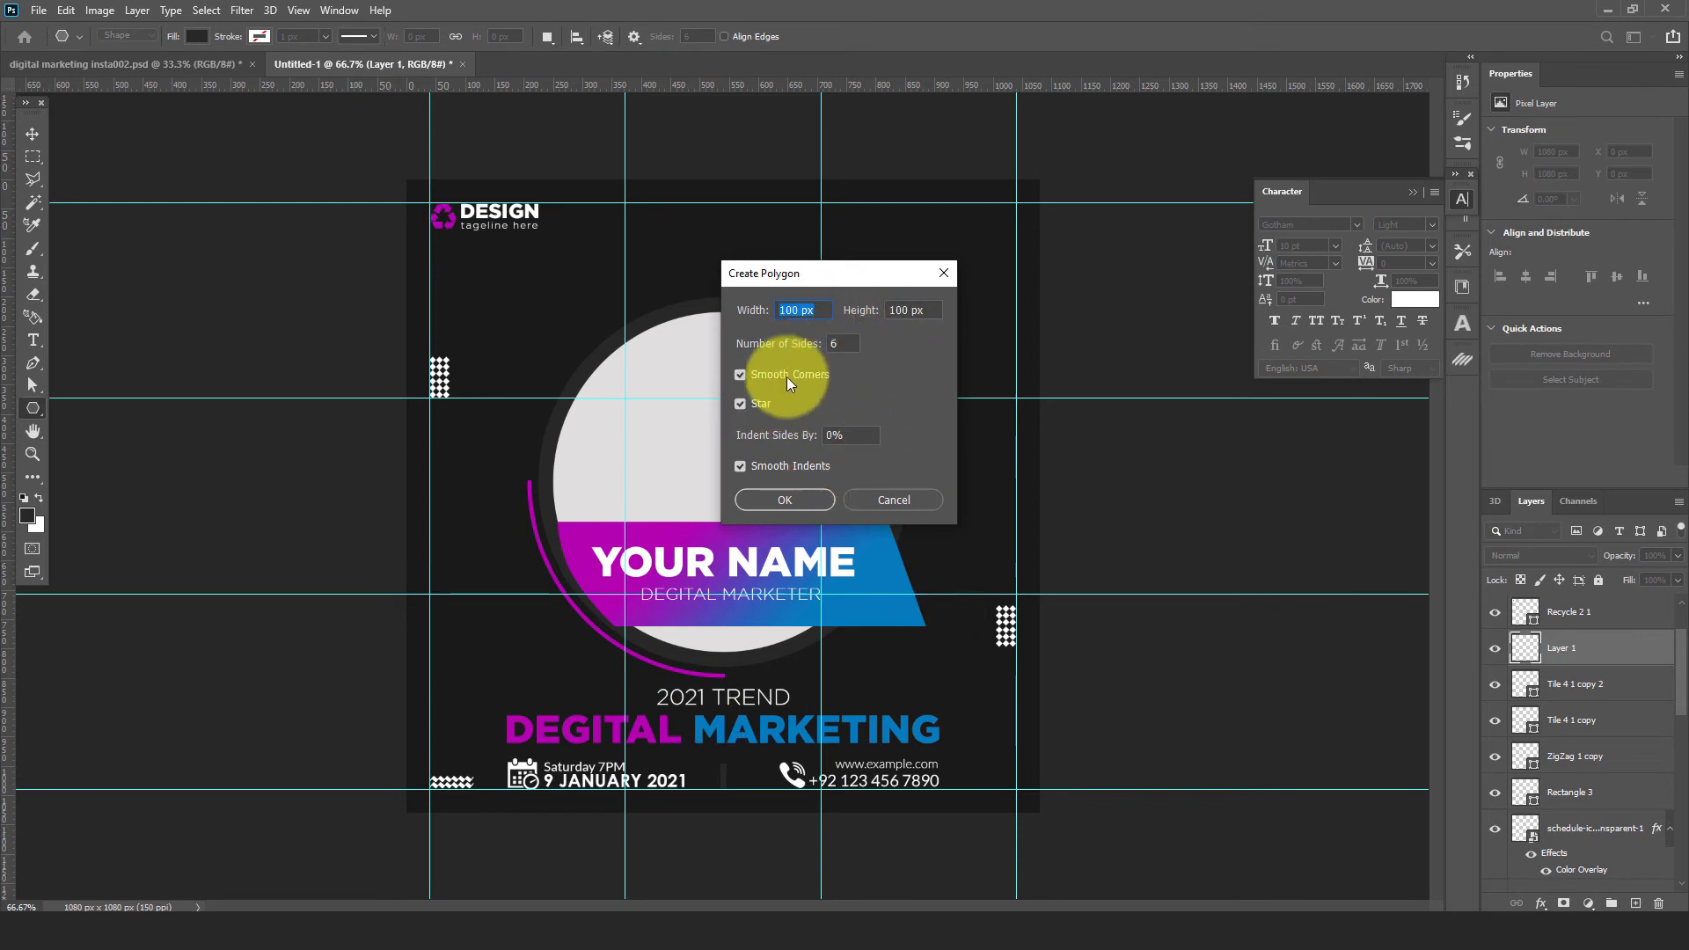
drag(804, 273, 523, 334)
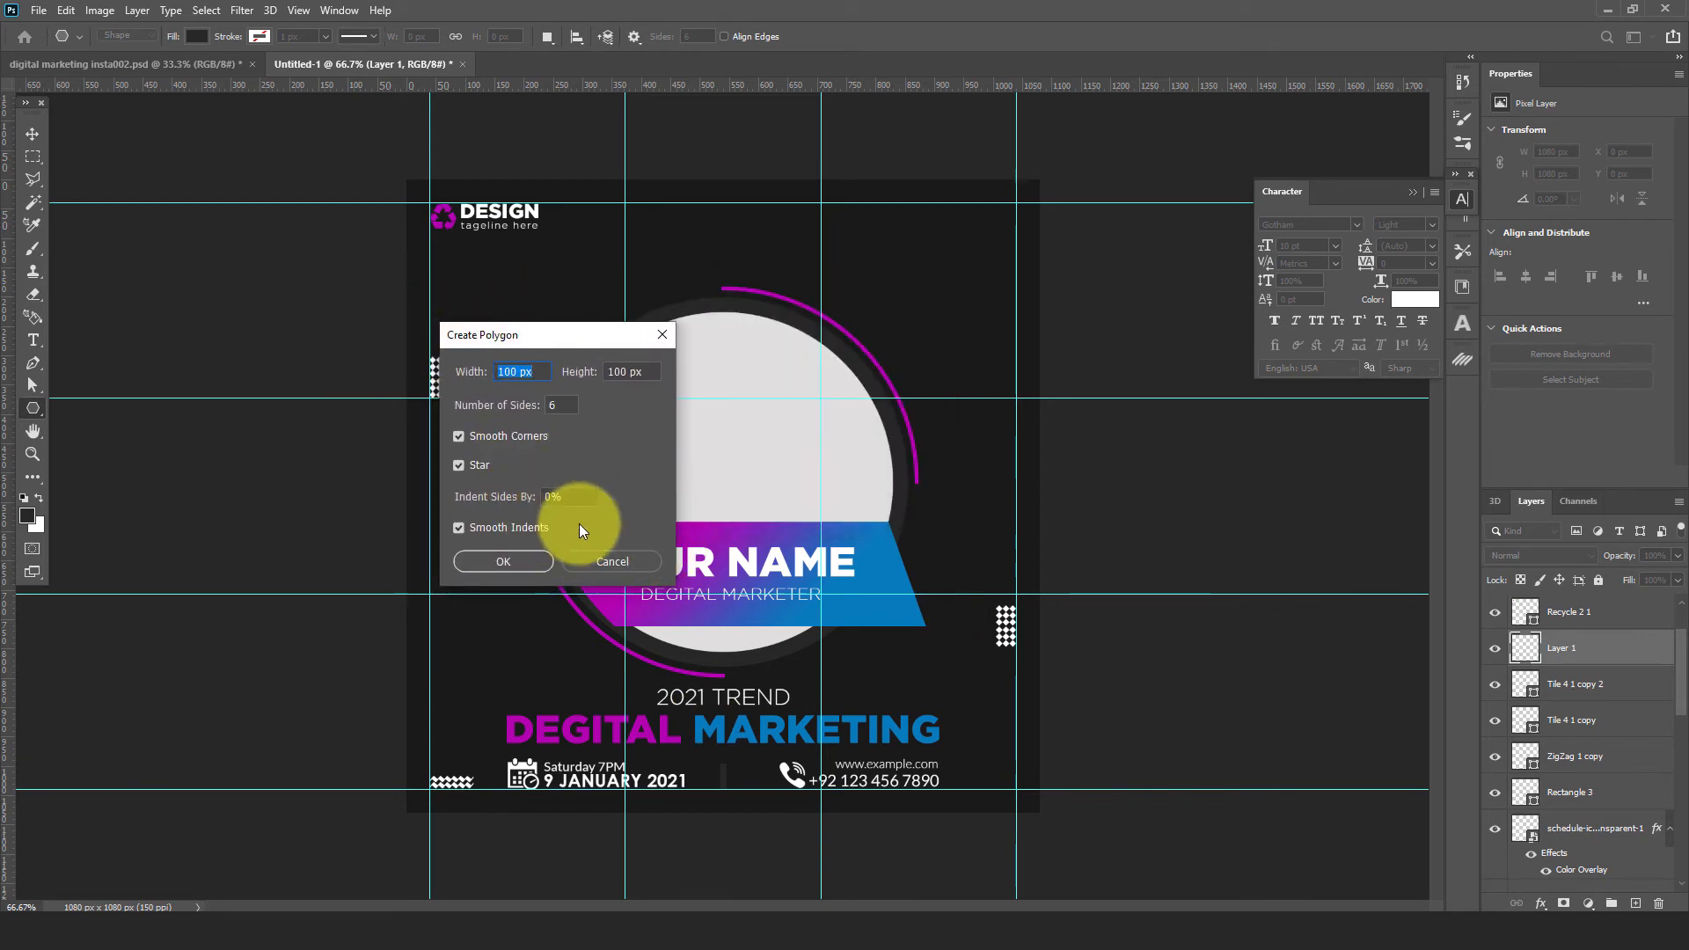
click(558, 405)
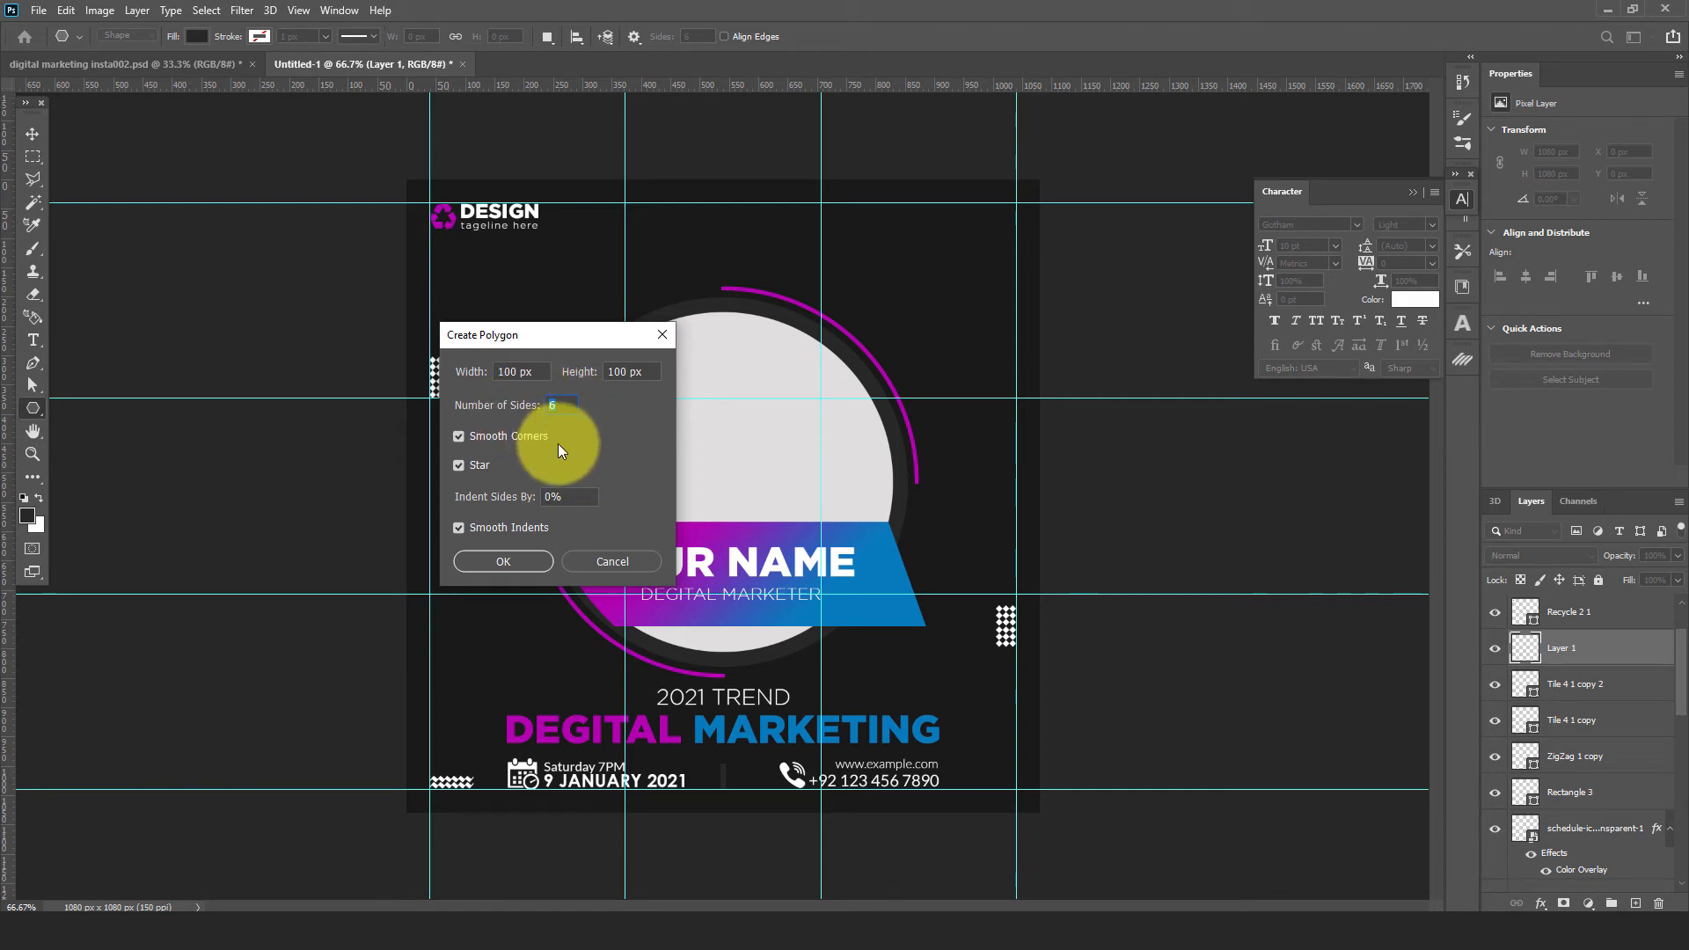
text(3)
click(503, 562)
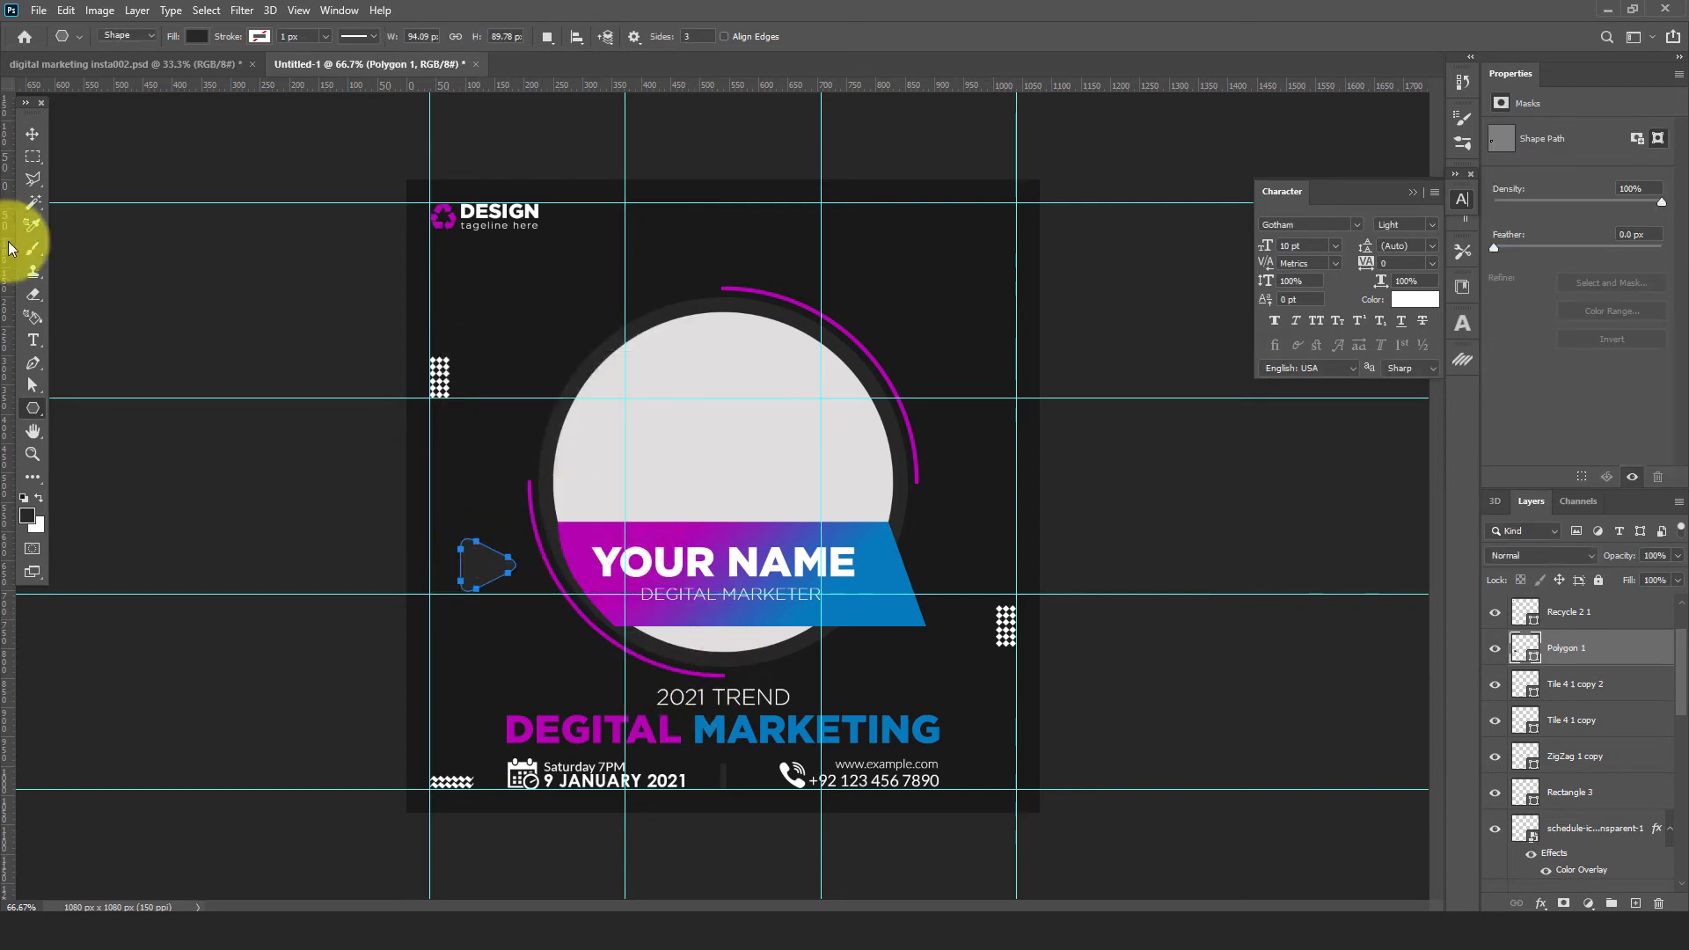
Move the rounded triangle just below the lower inner horizontal guide and scale it down to about 58%
click(31, 134)
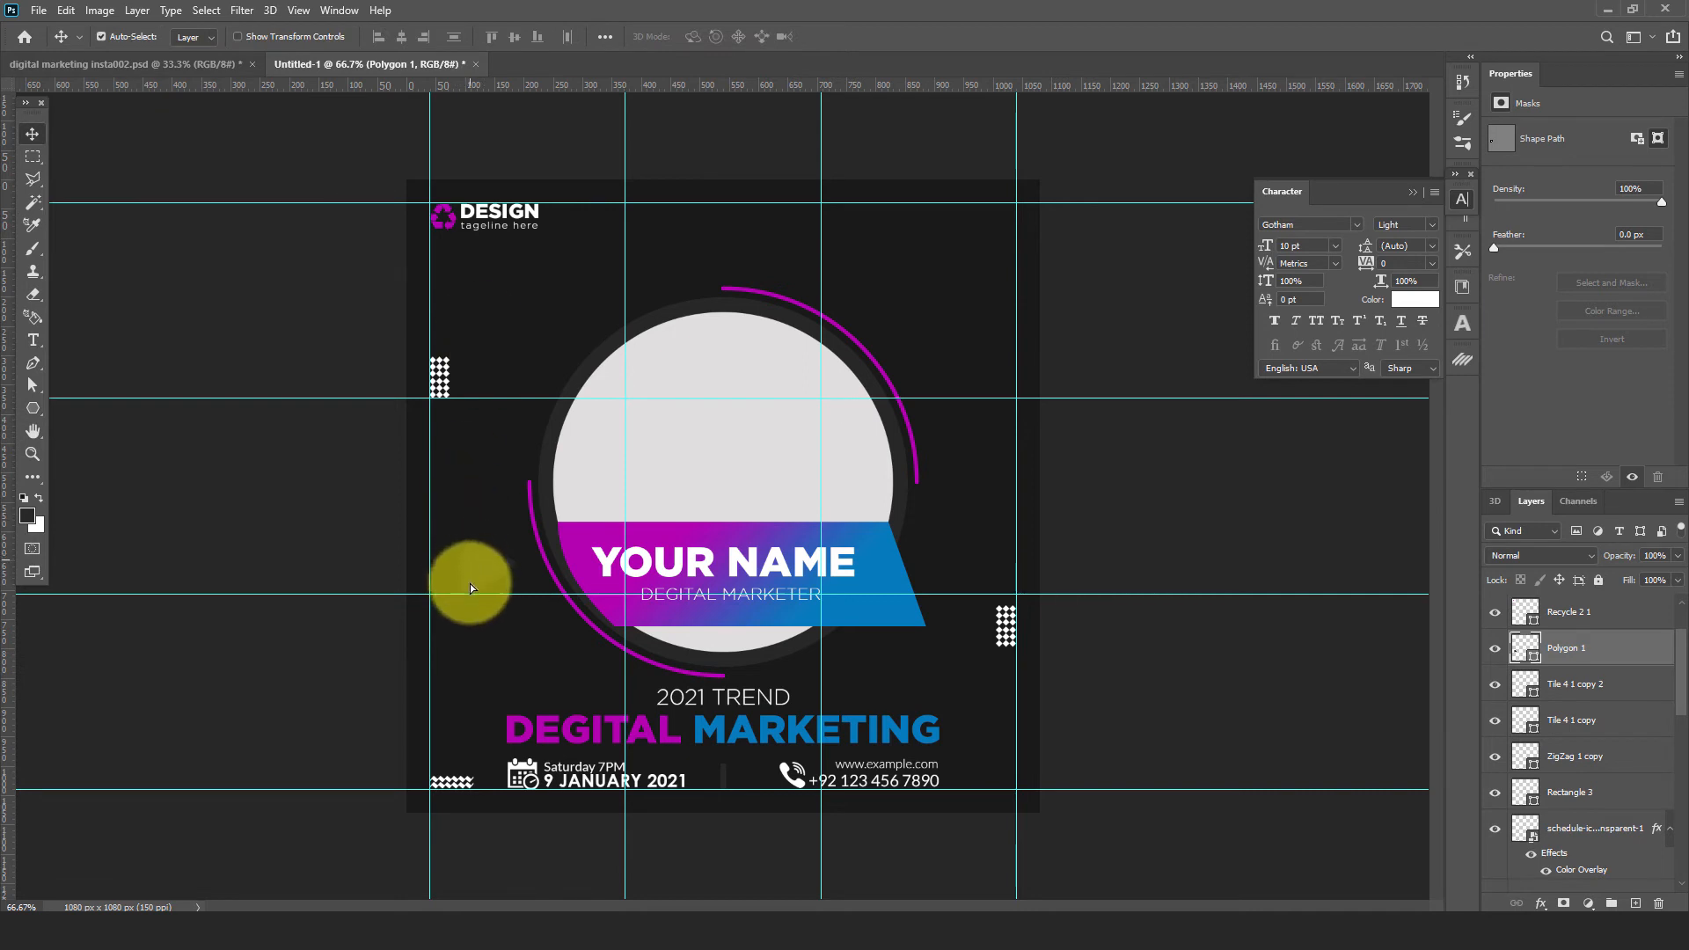
drag(469, 609, 469, 607)
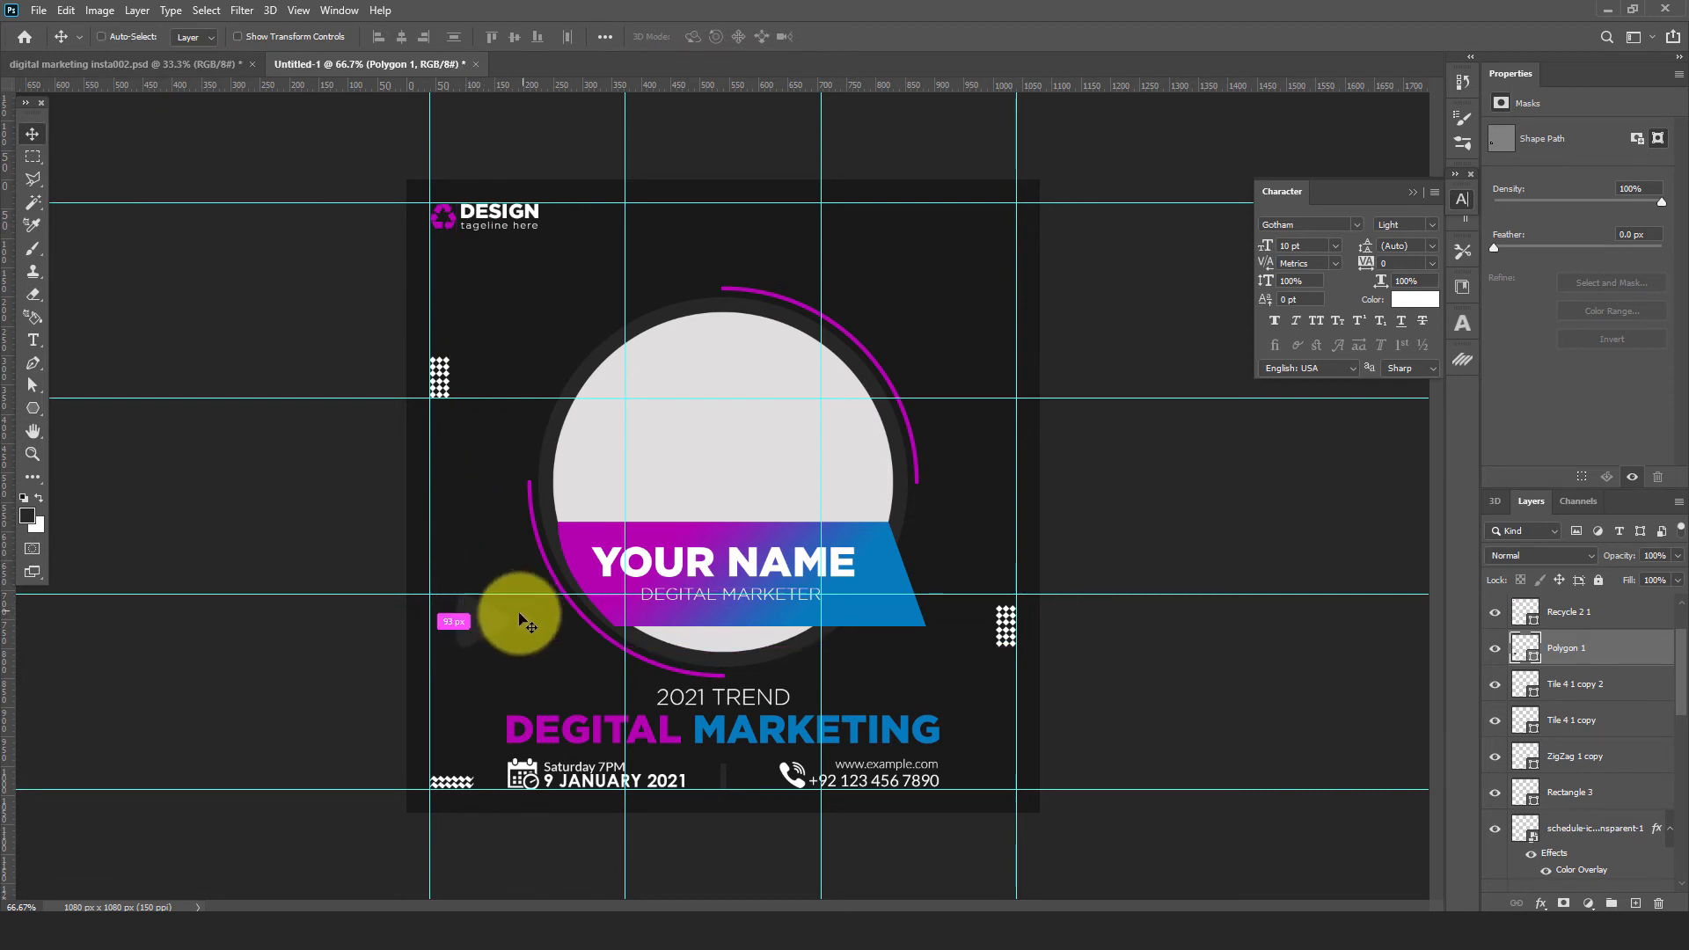
key(ctrl+t)
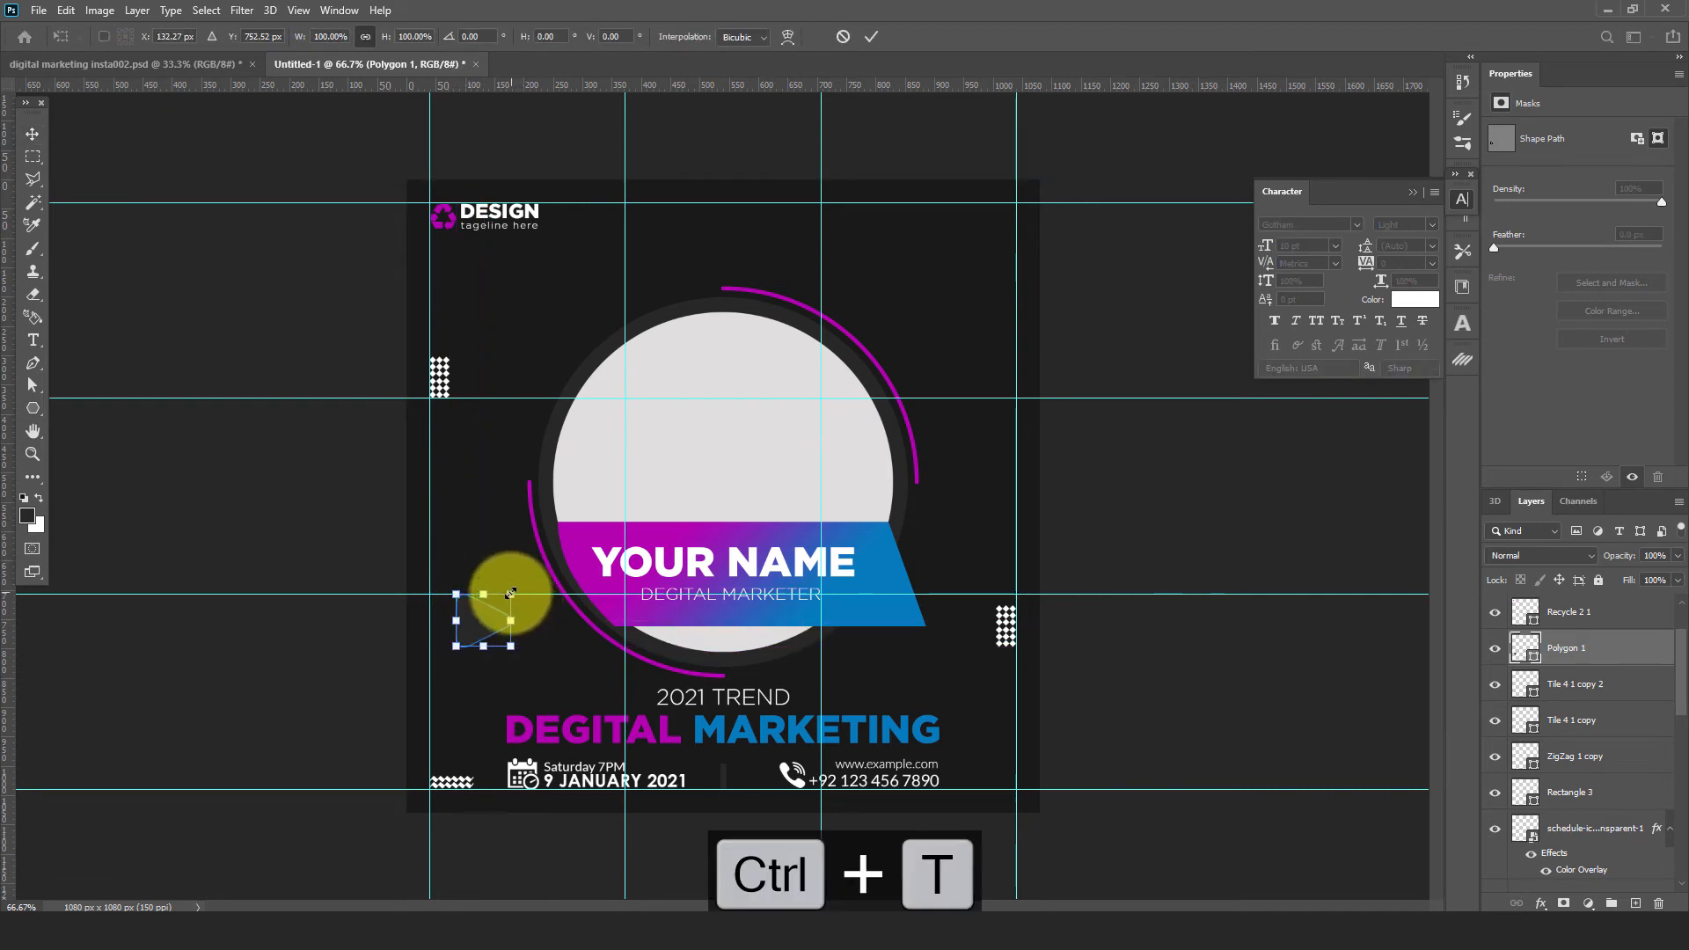
drag(510, 594, 500, 605)
click(871, 36)
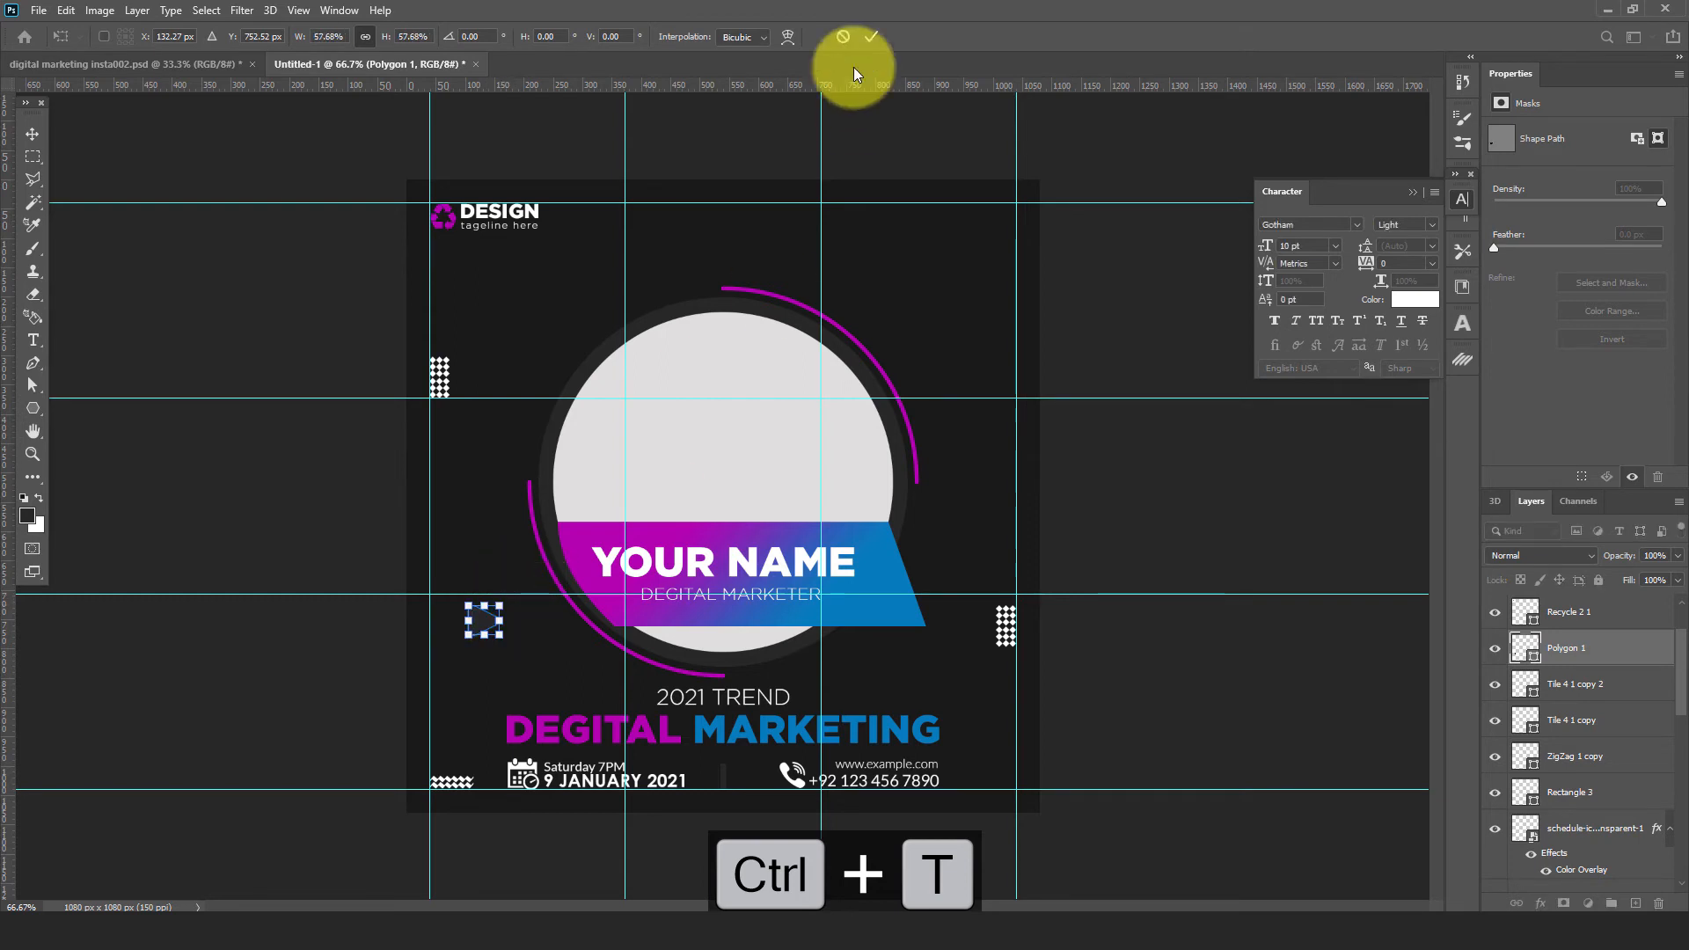
Set the rounded triangle's fill color to white (ffffff)
click(1533, 648)
double_click(1533, 647)
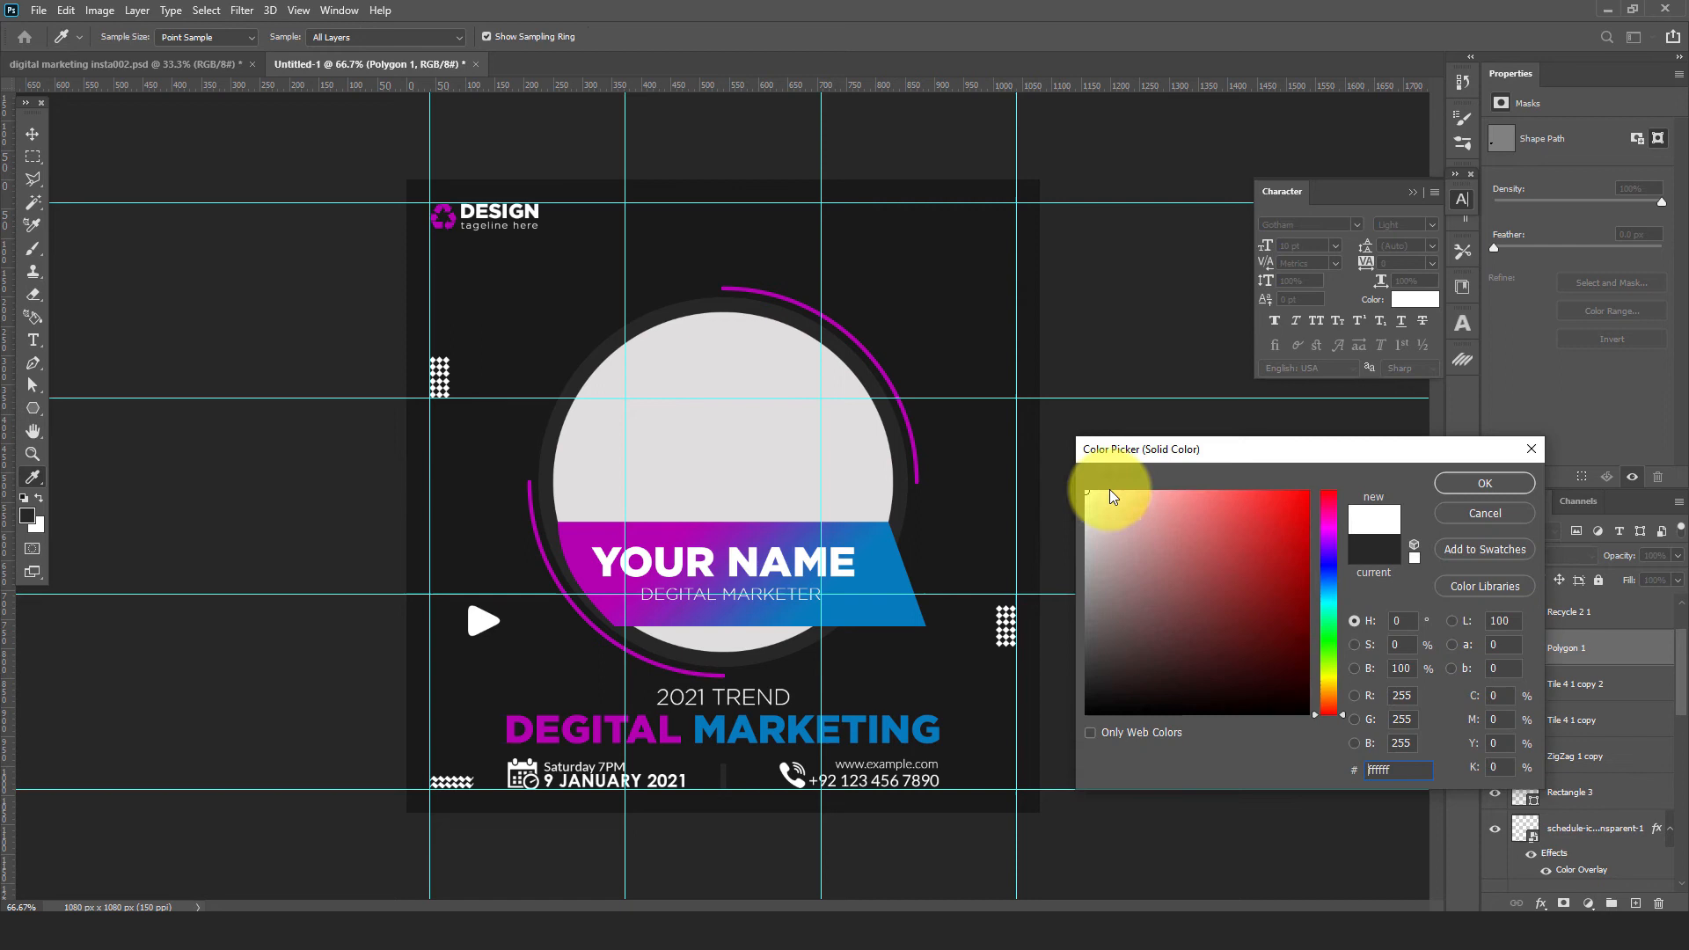
click(1484, 483)
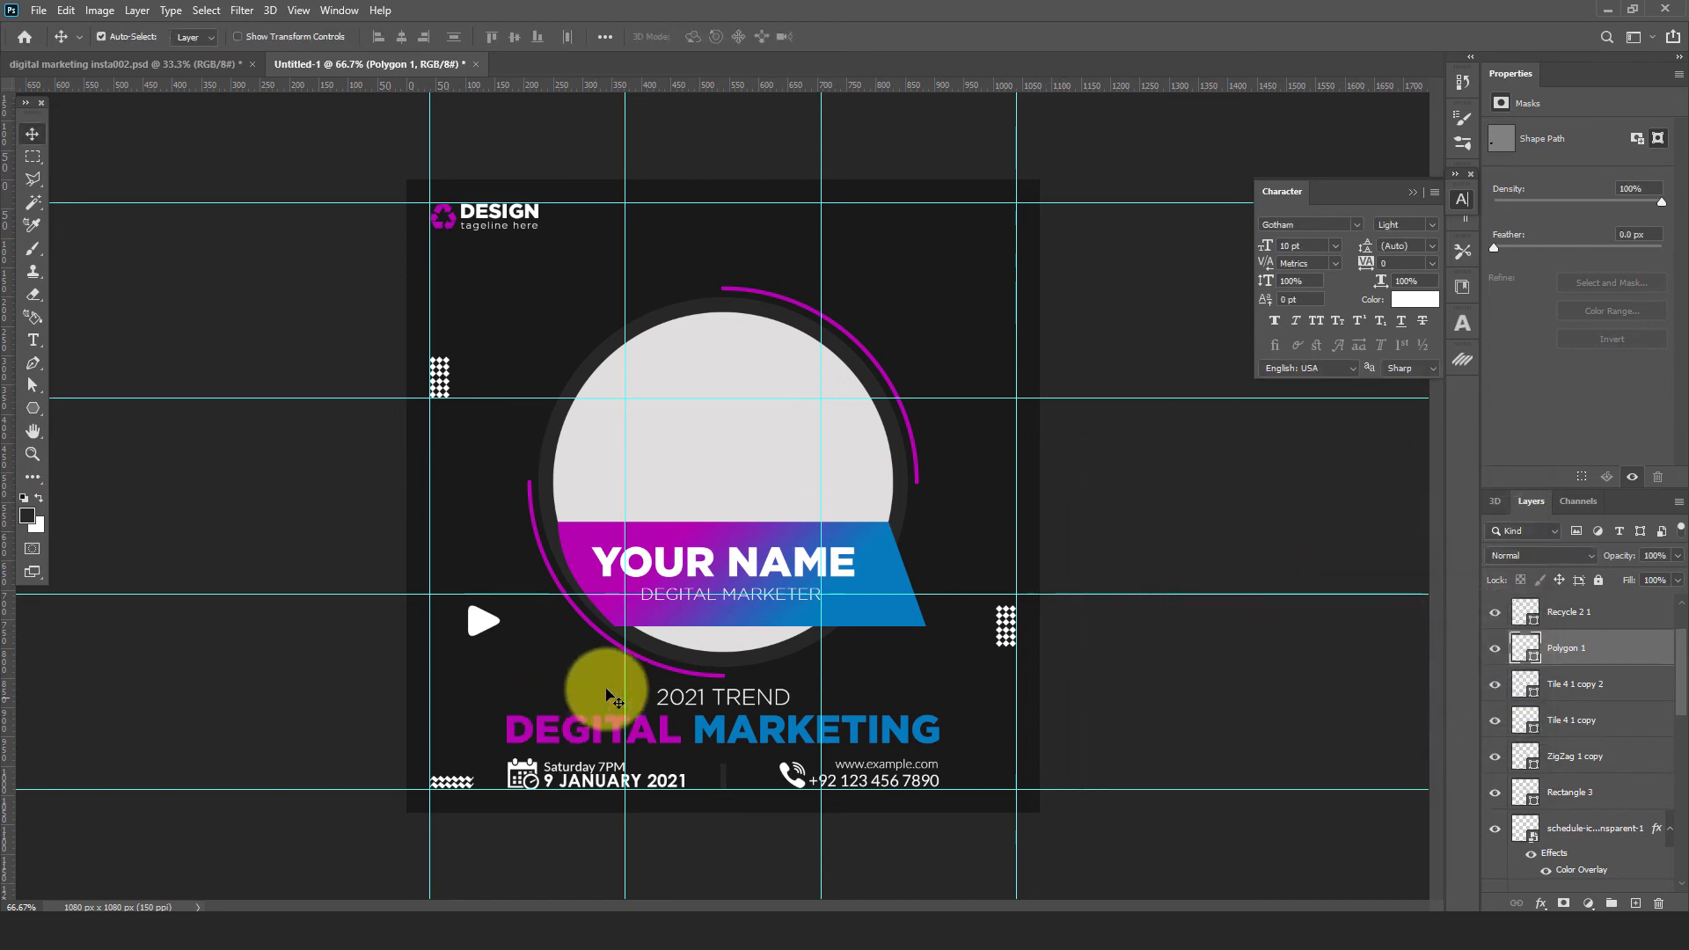
On a new layer, draw a circle about 24 × 24 px at the lower right of the white triangle
click(32, 408)
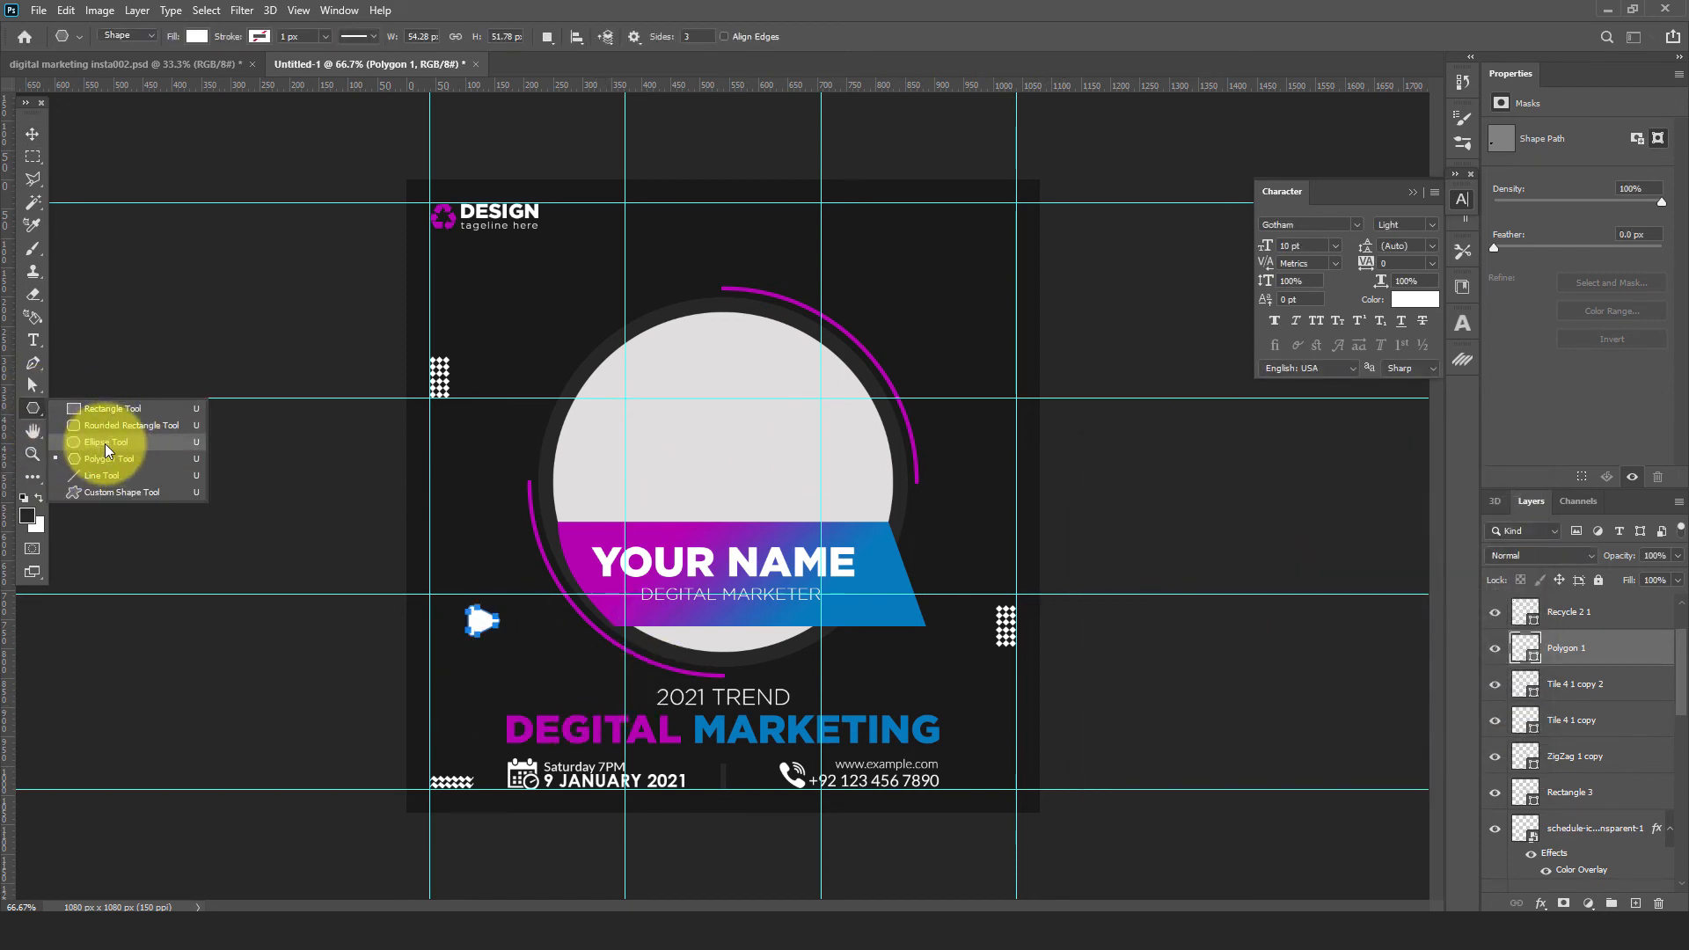
click(103, 444)
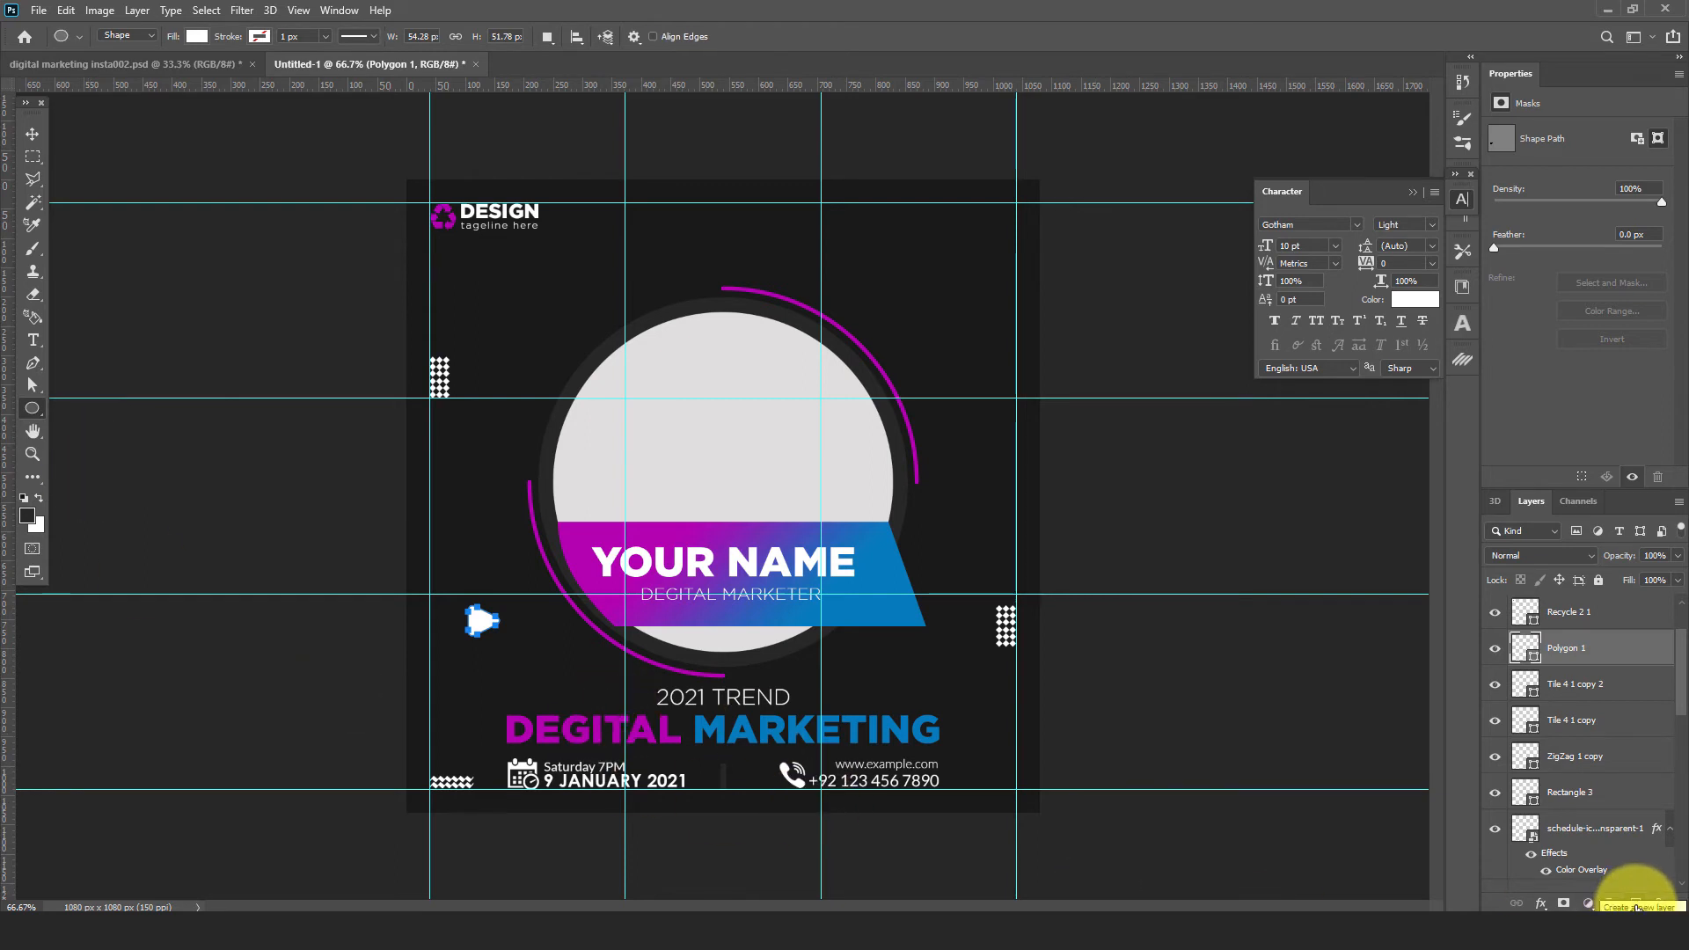
click(1636, 904)
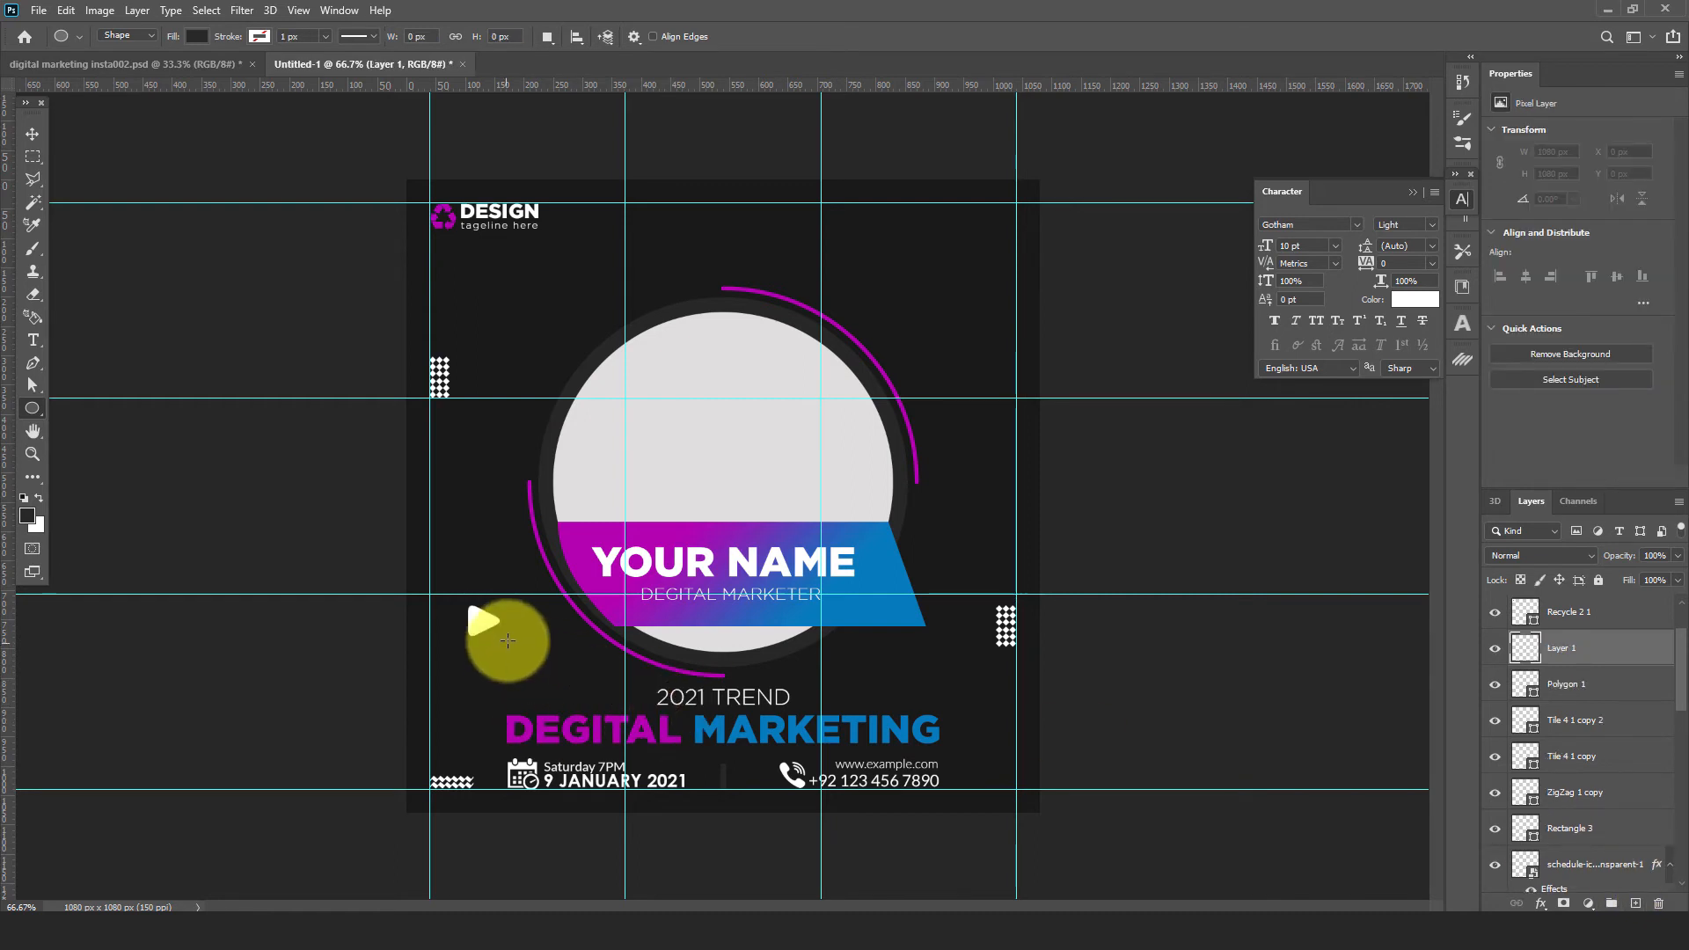
drag(512, 630, 518, 635)
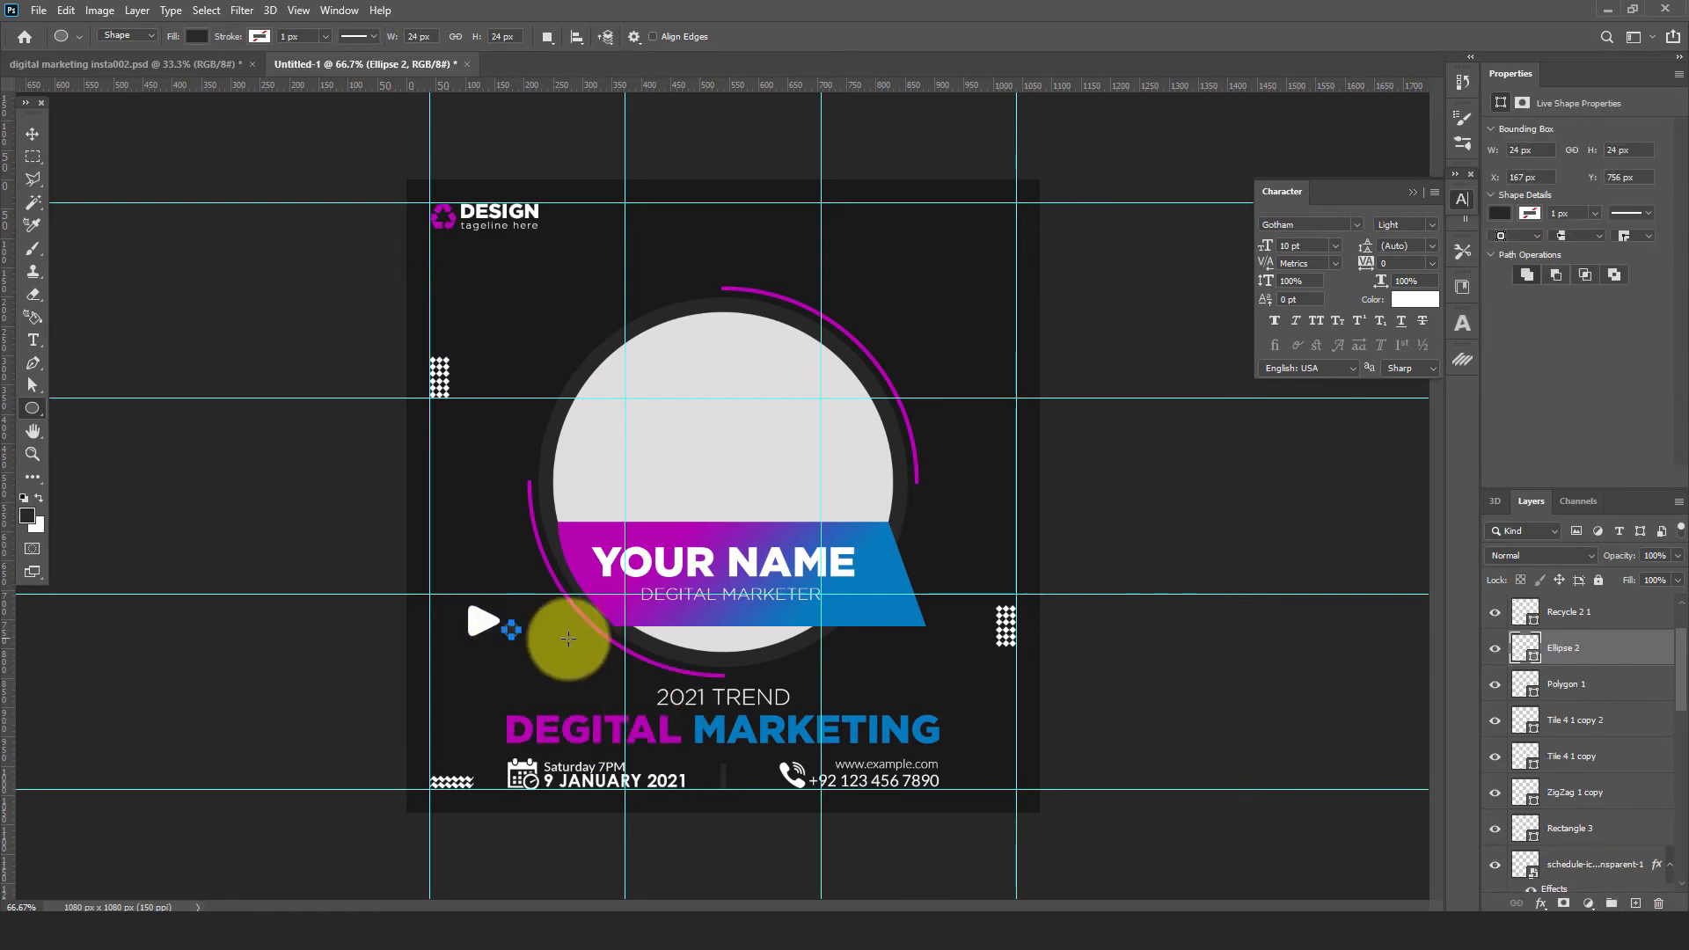
Give the small circle a 2 px white stroke and remove its fill
click(1576, 213)
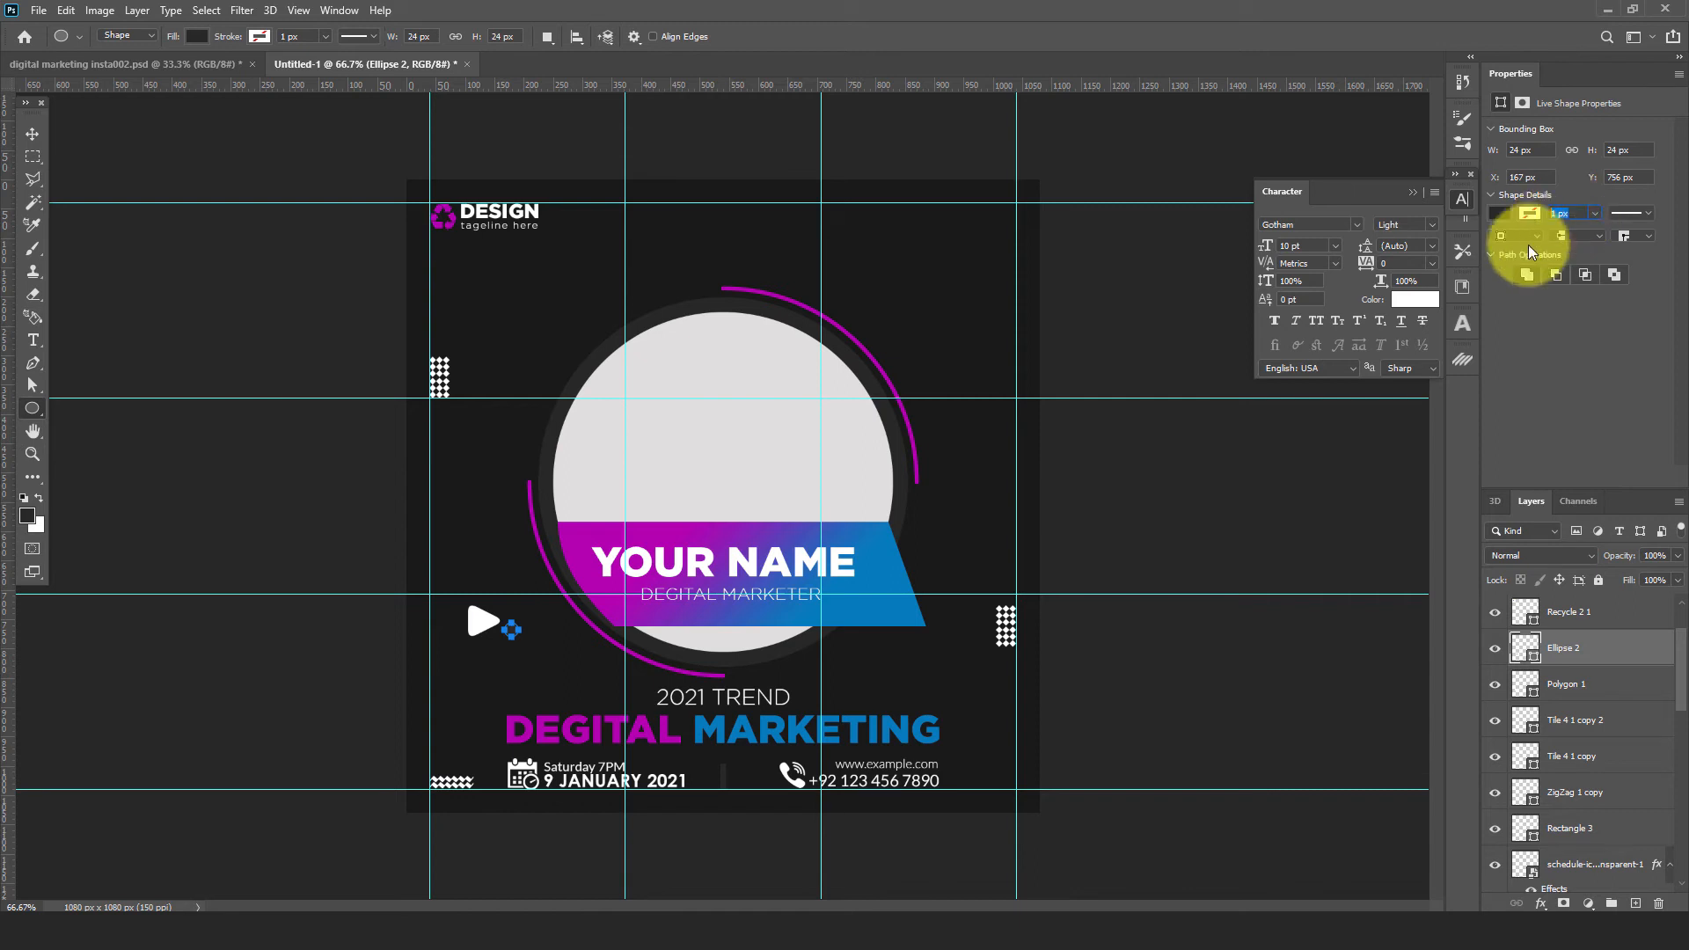
text(2)
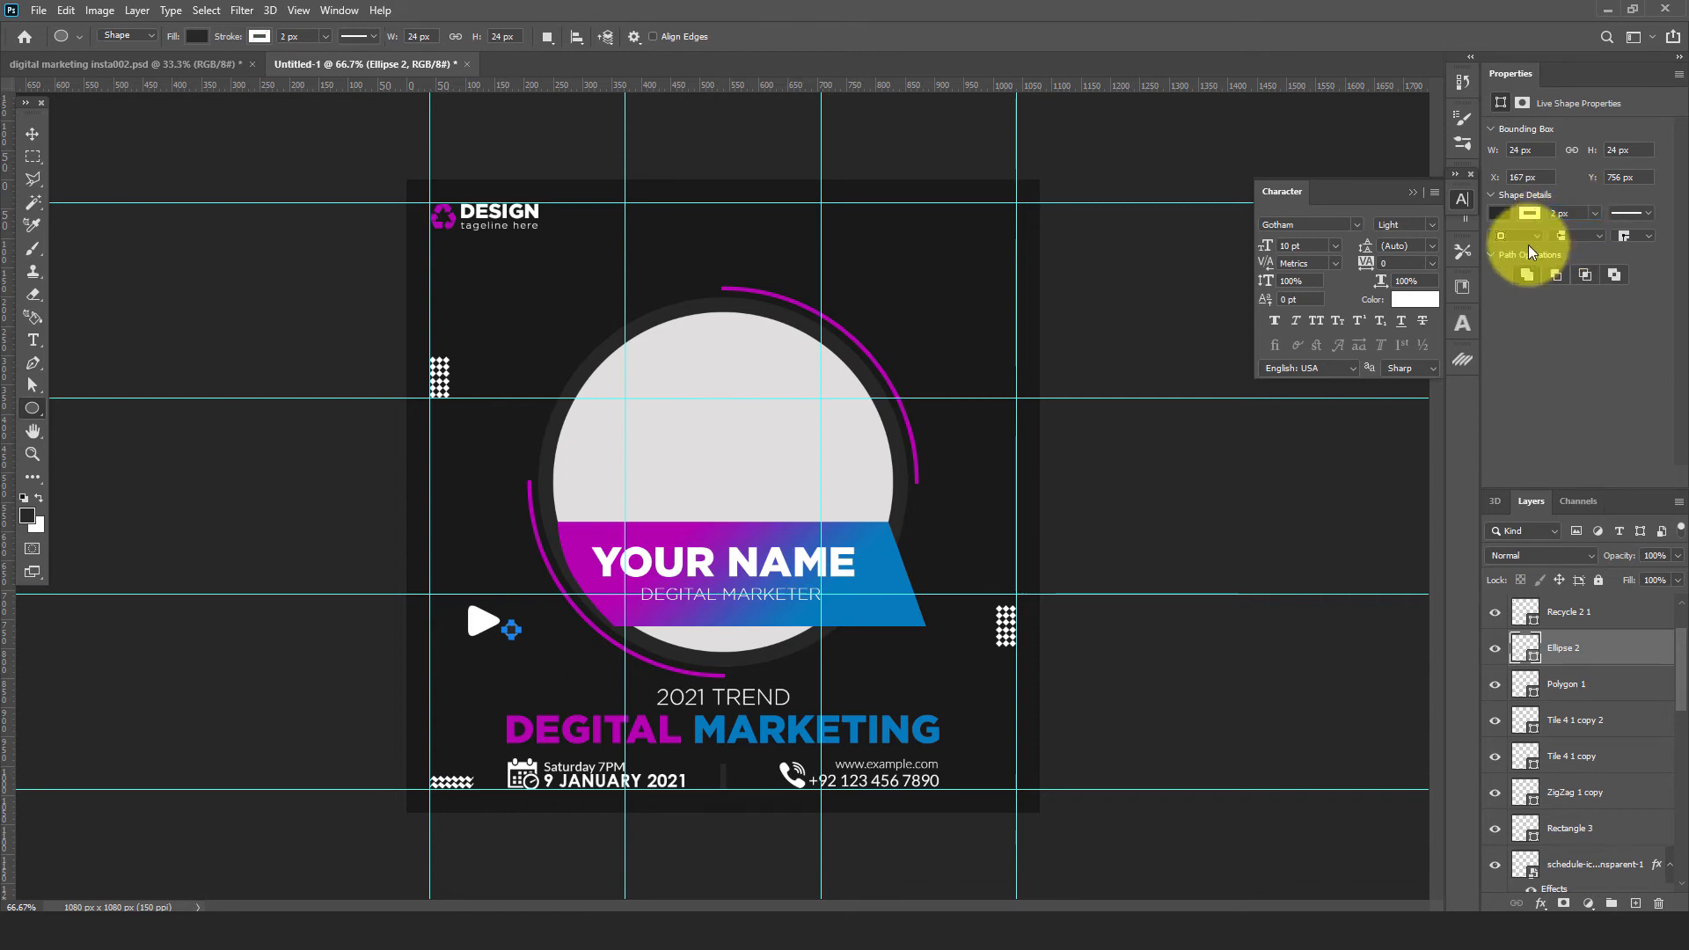
click(1500, 213)
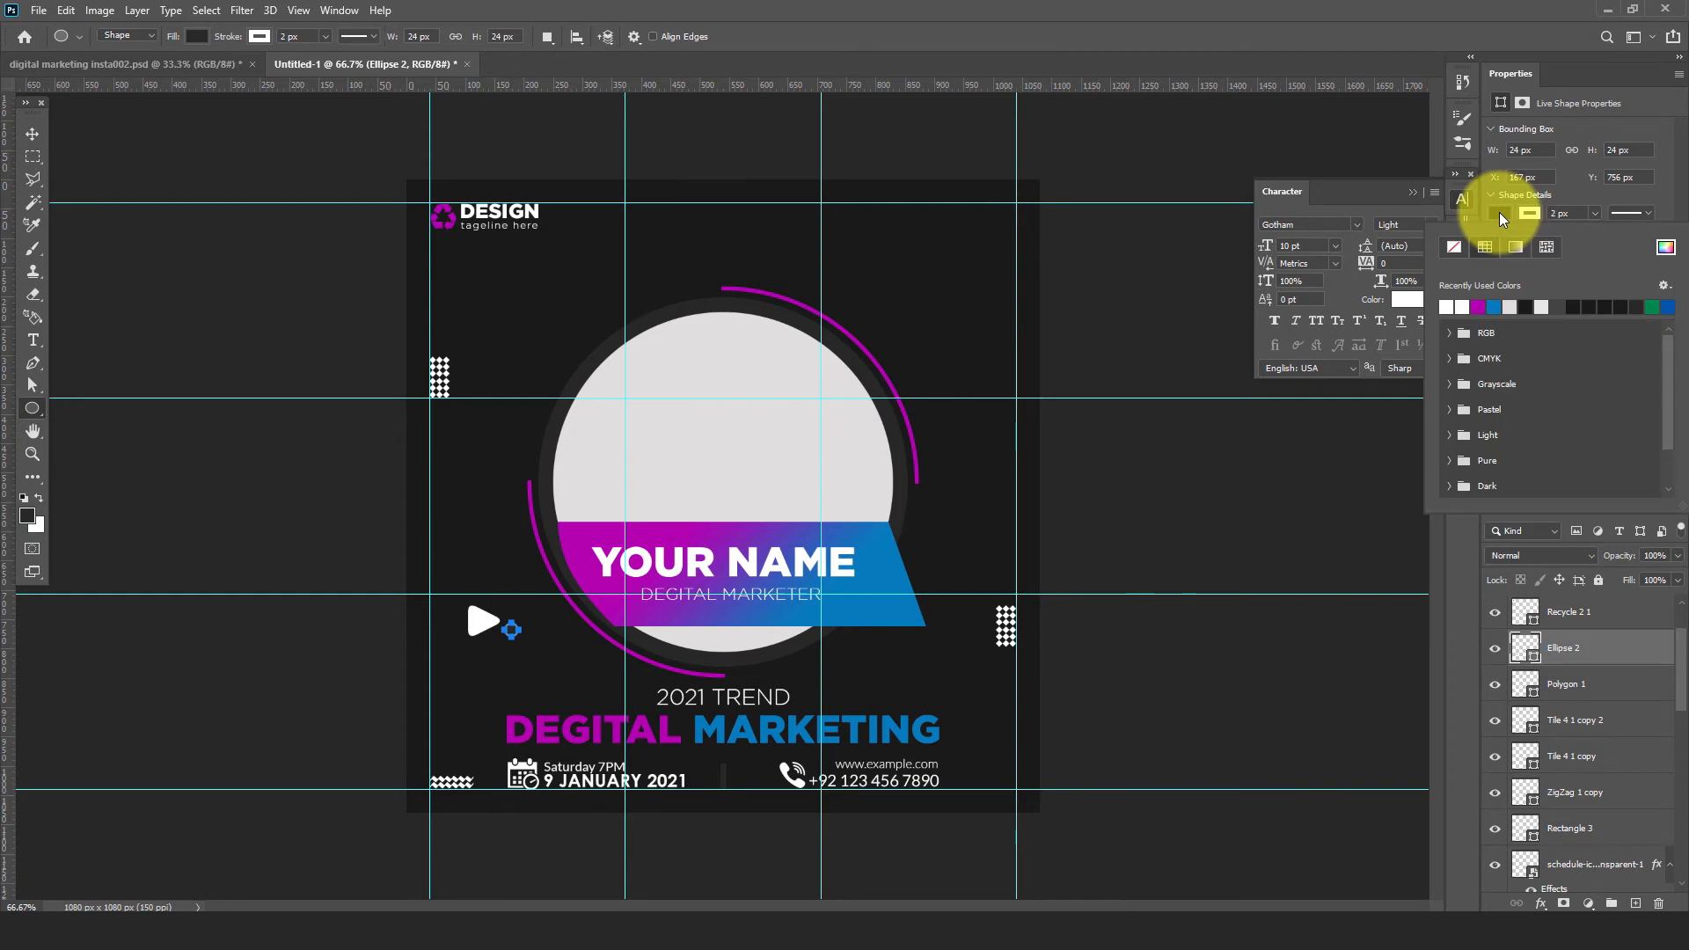
click(1453, 246)
Place a copy of the triangle and small ring together in the space at the upper right of the photo circle
click(42, 141)
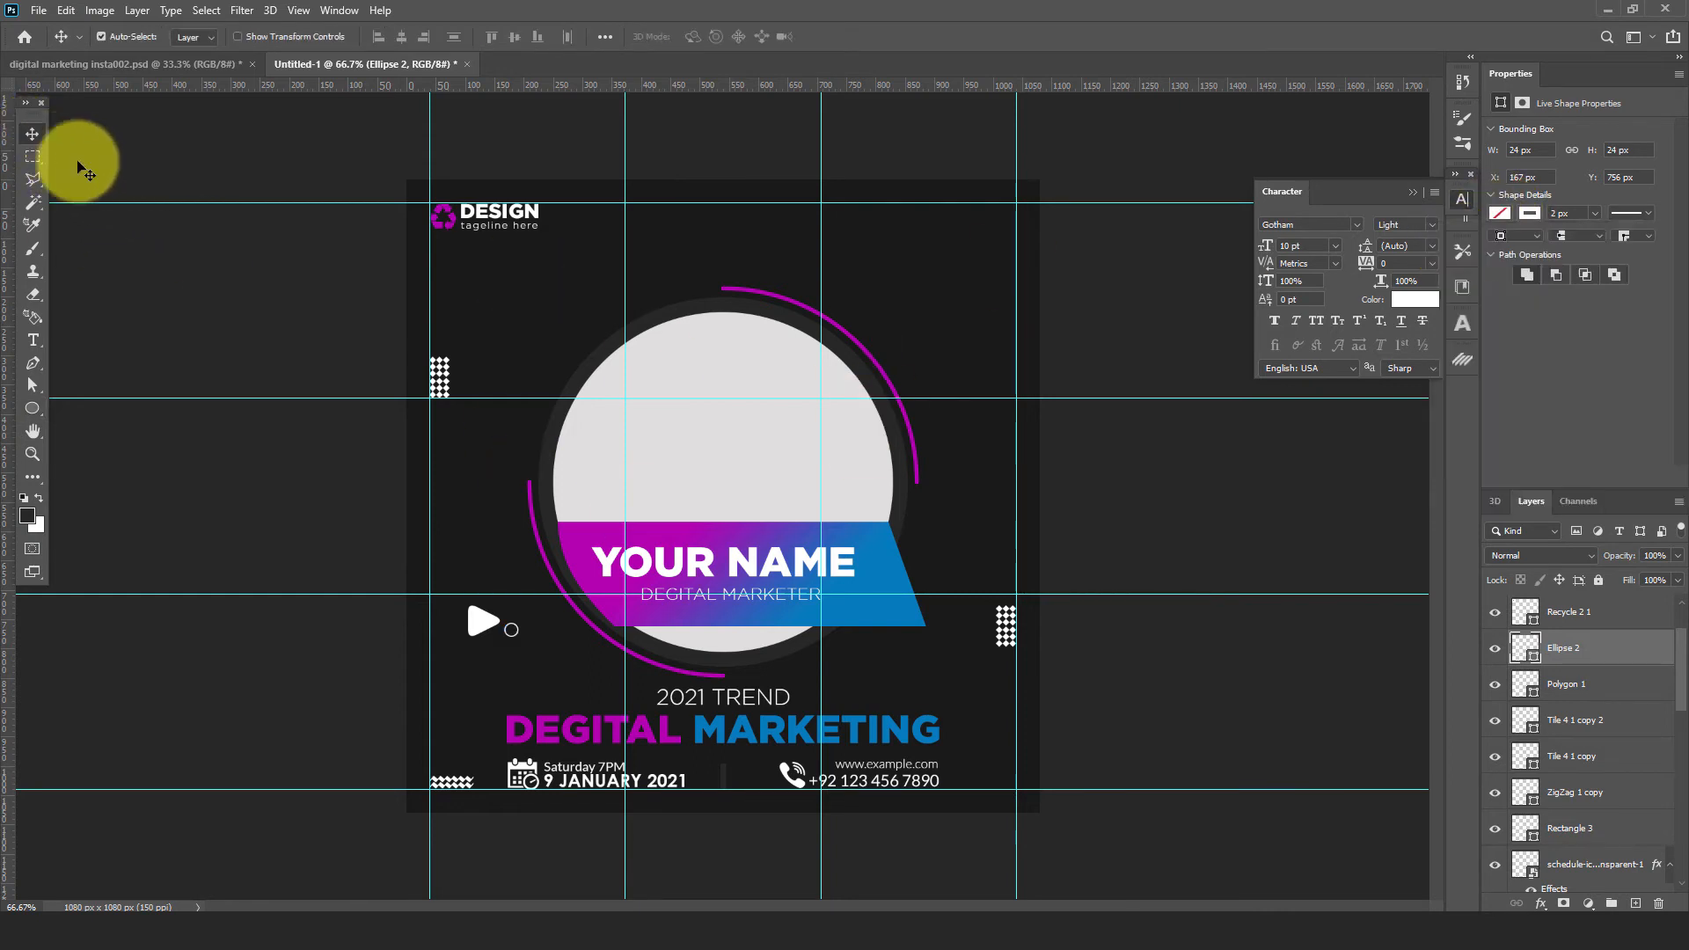
drag(513, 714, 906, 295)
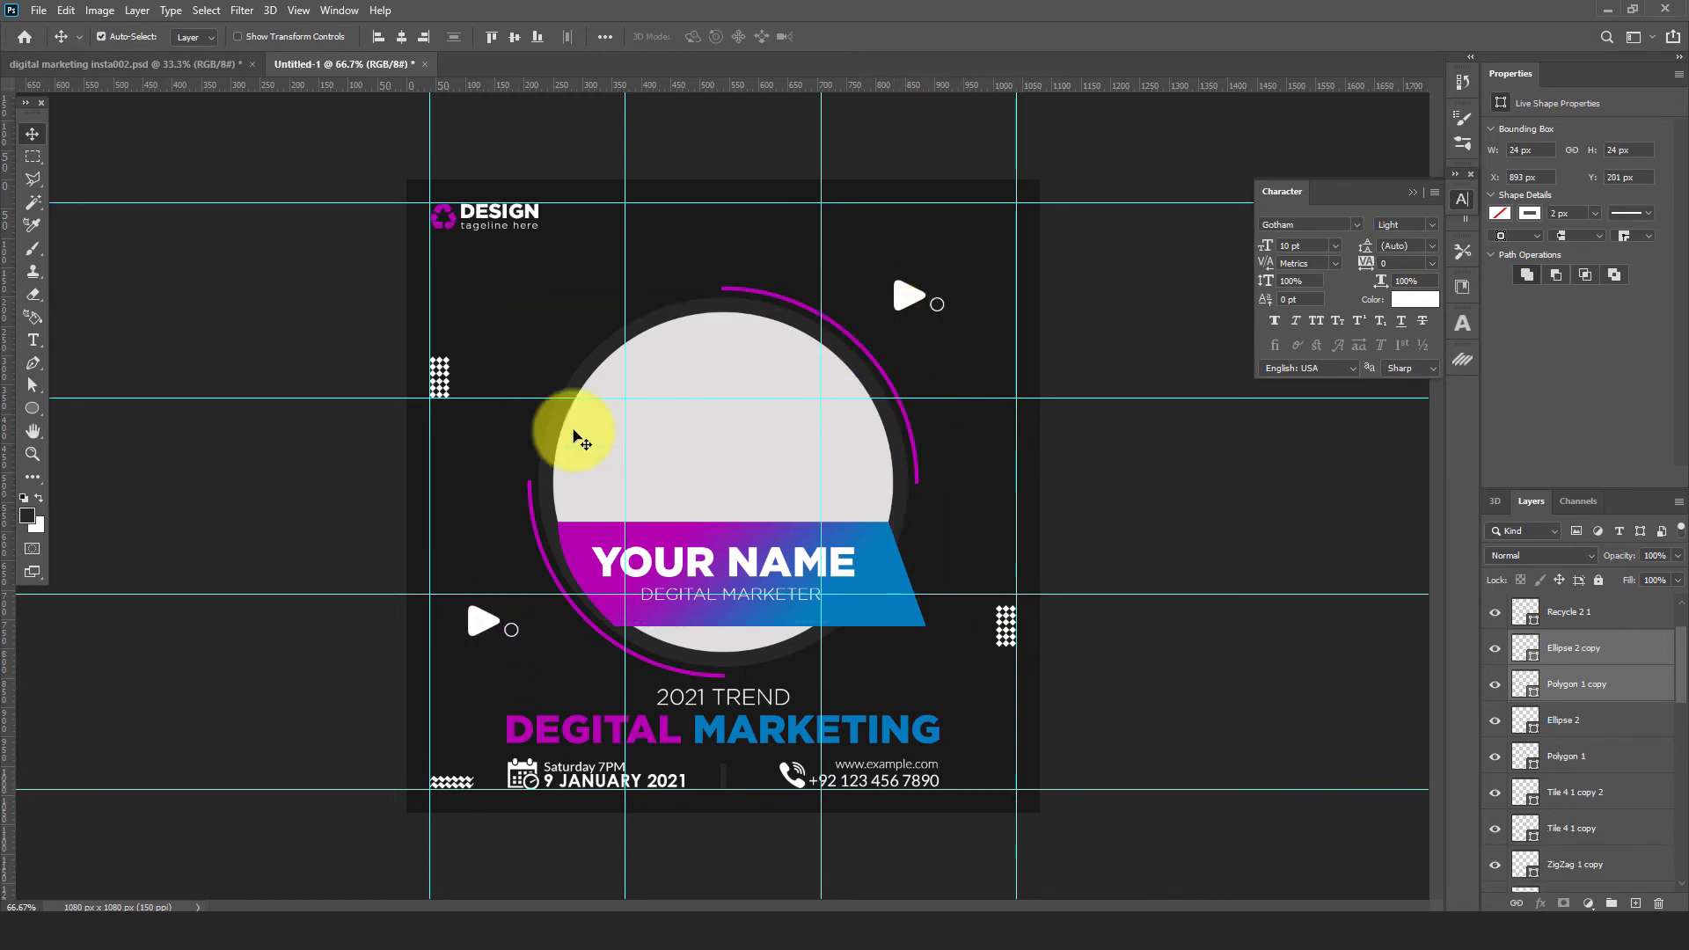
click(53, 451)
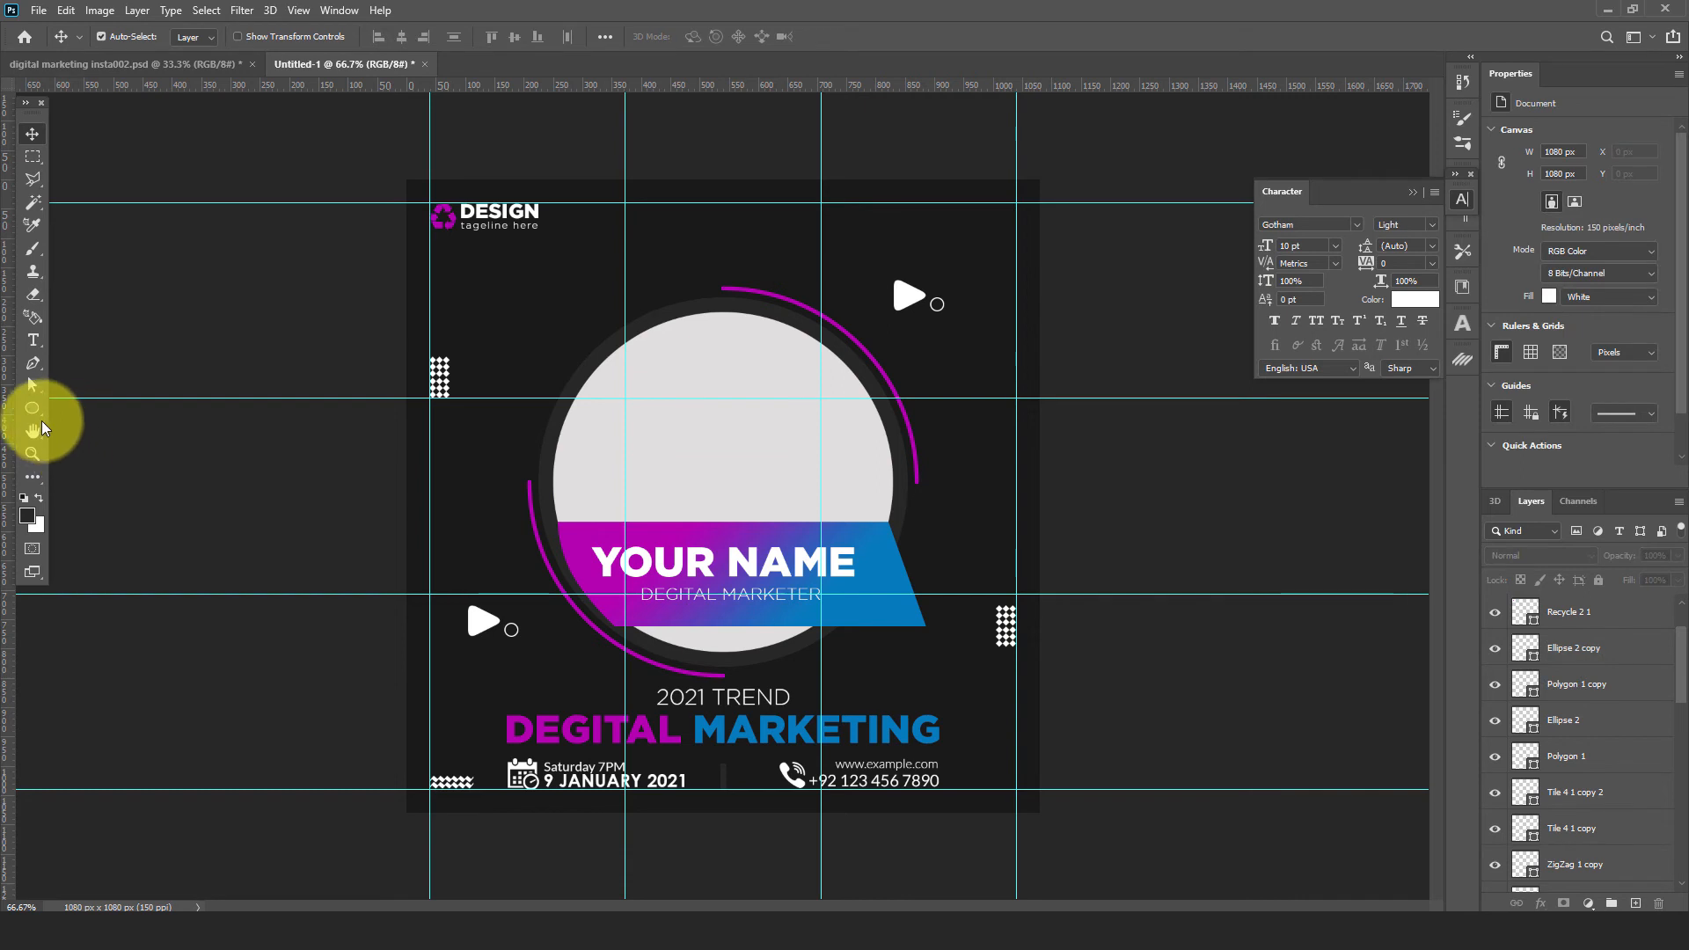
On a new layer, draw an X-shaped tile custom shape about 33 × 33 px at the upper left of the photo circle
drag(33, 409, 102, 491)
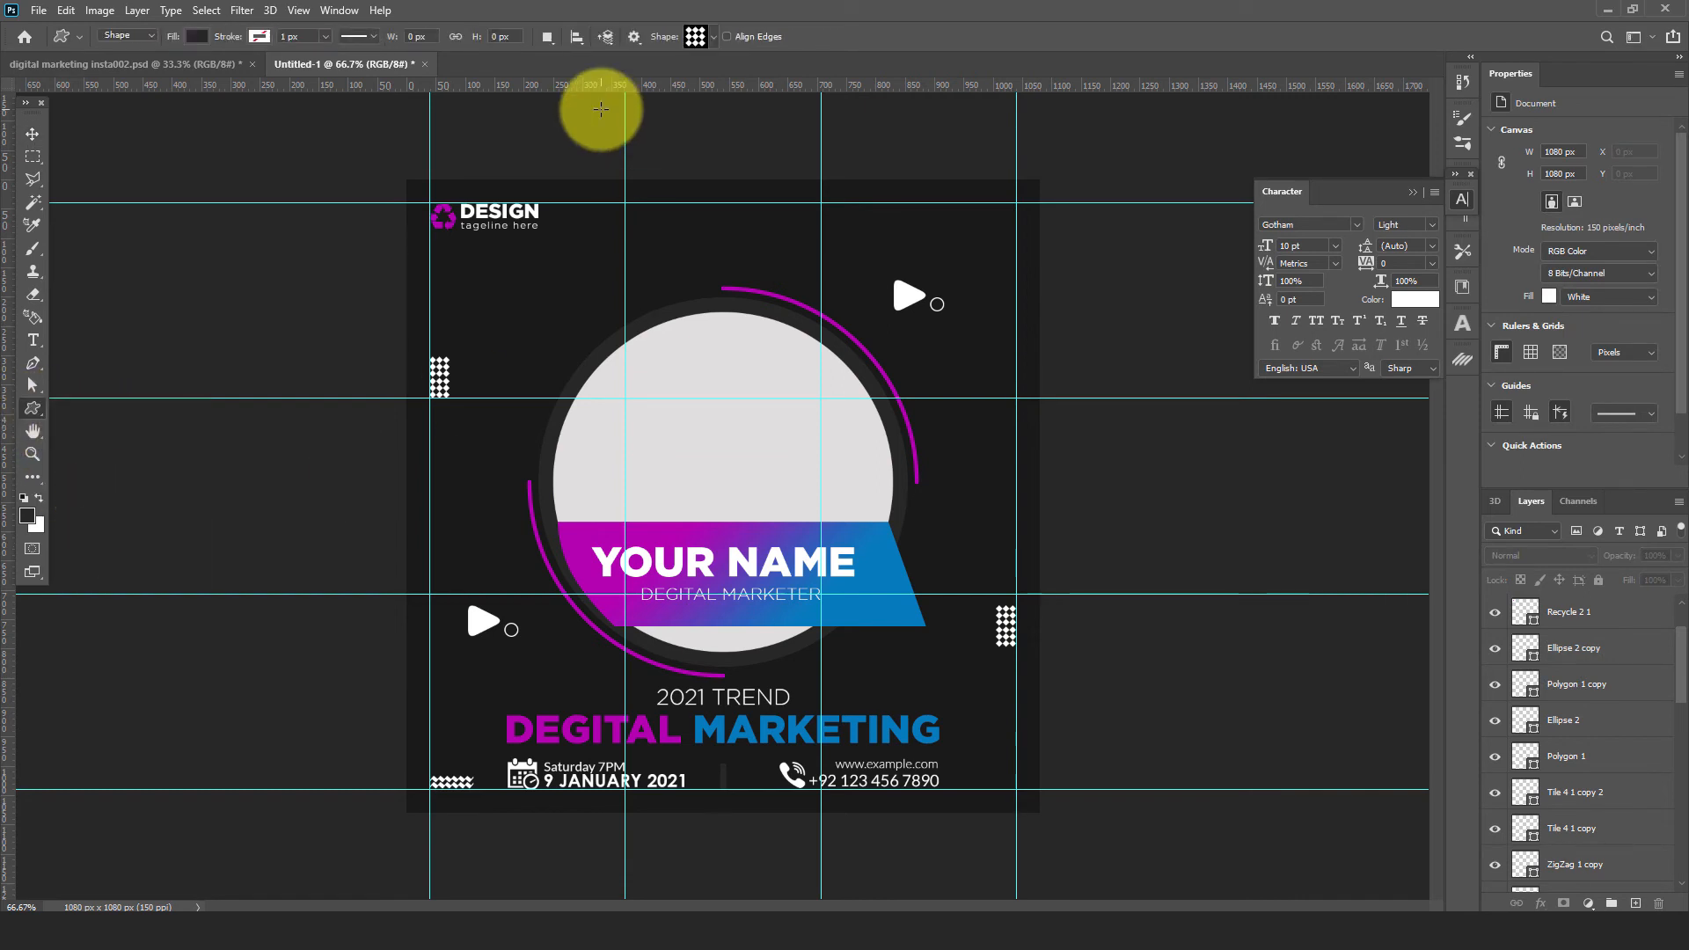
click(711, 38)
click(627, 342)
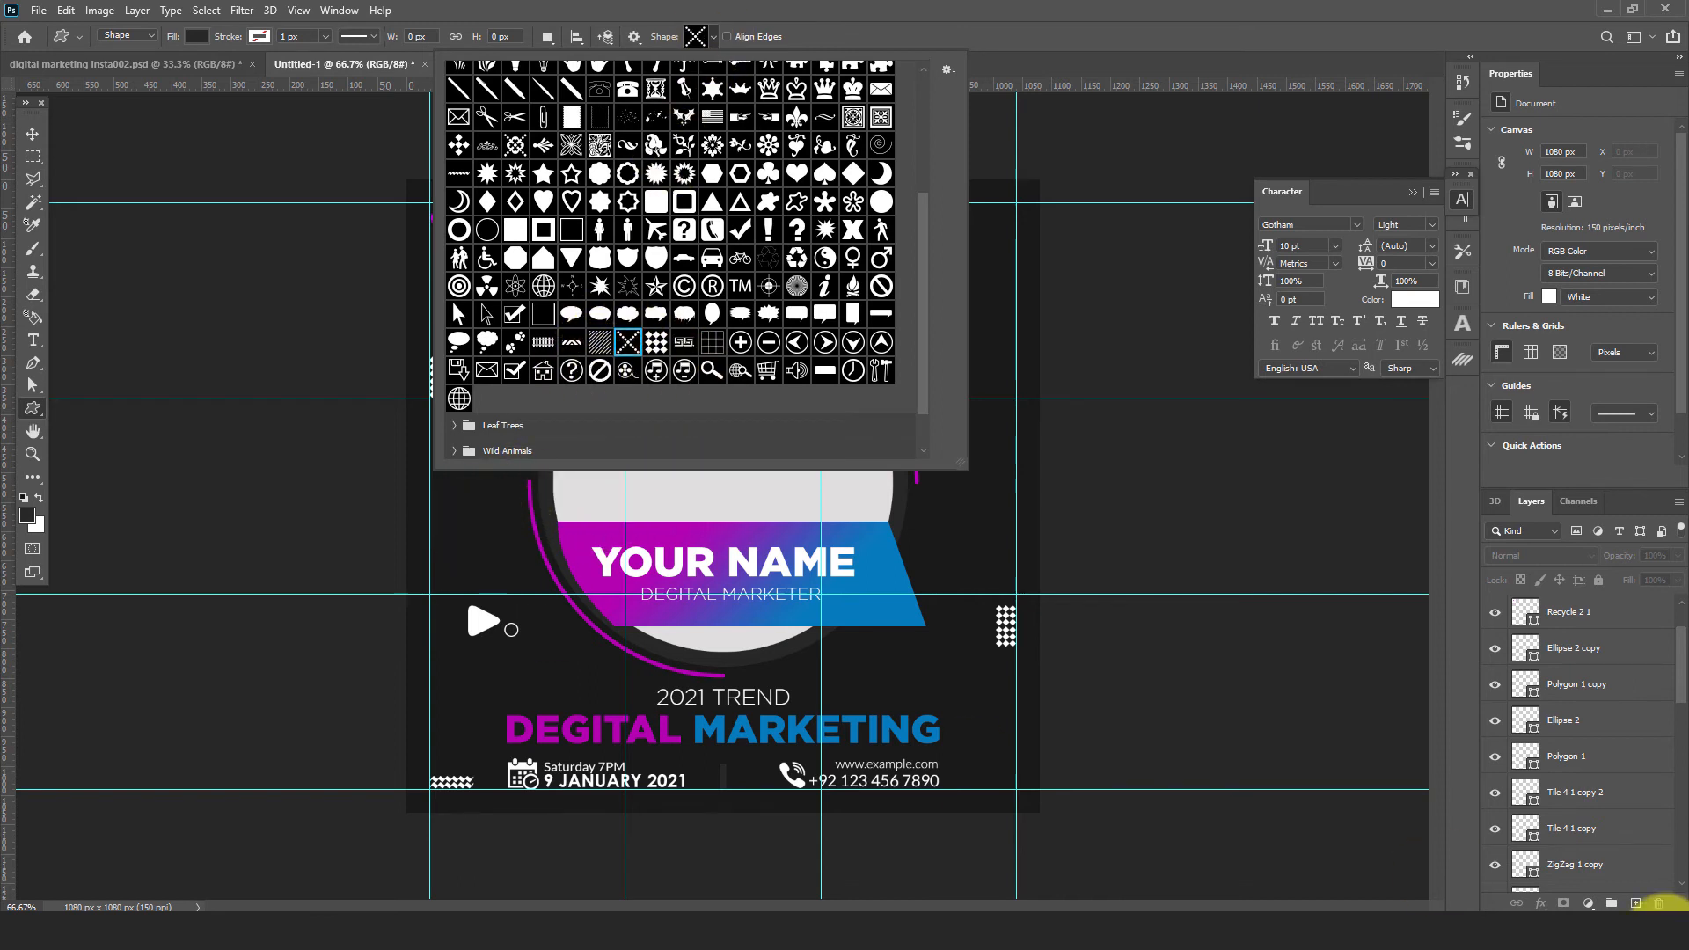
click(1635, 904)
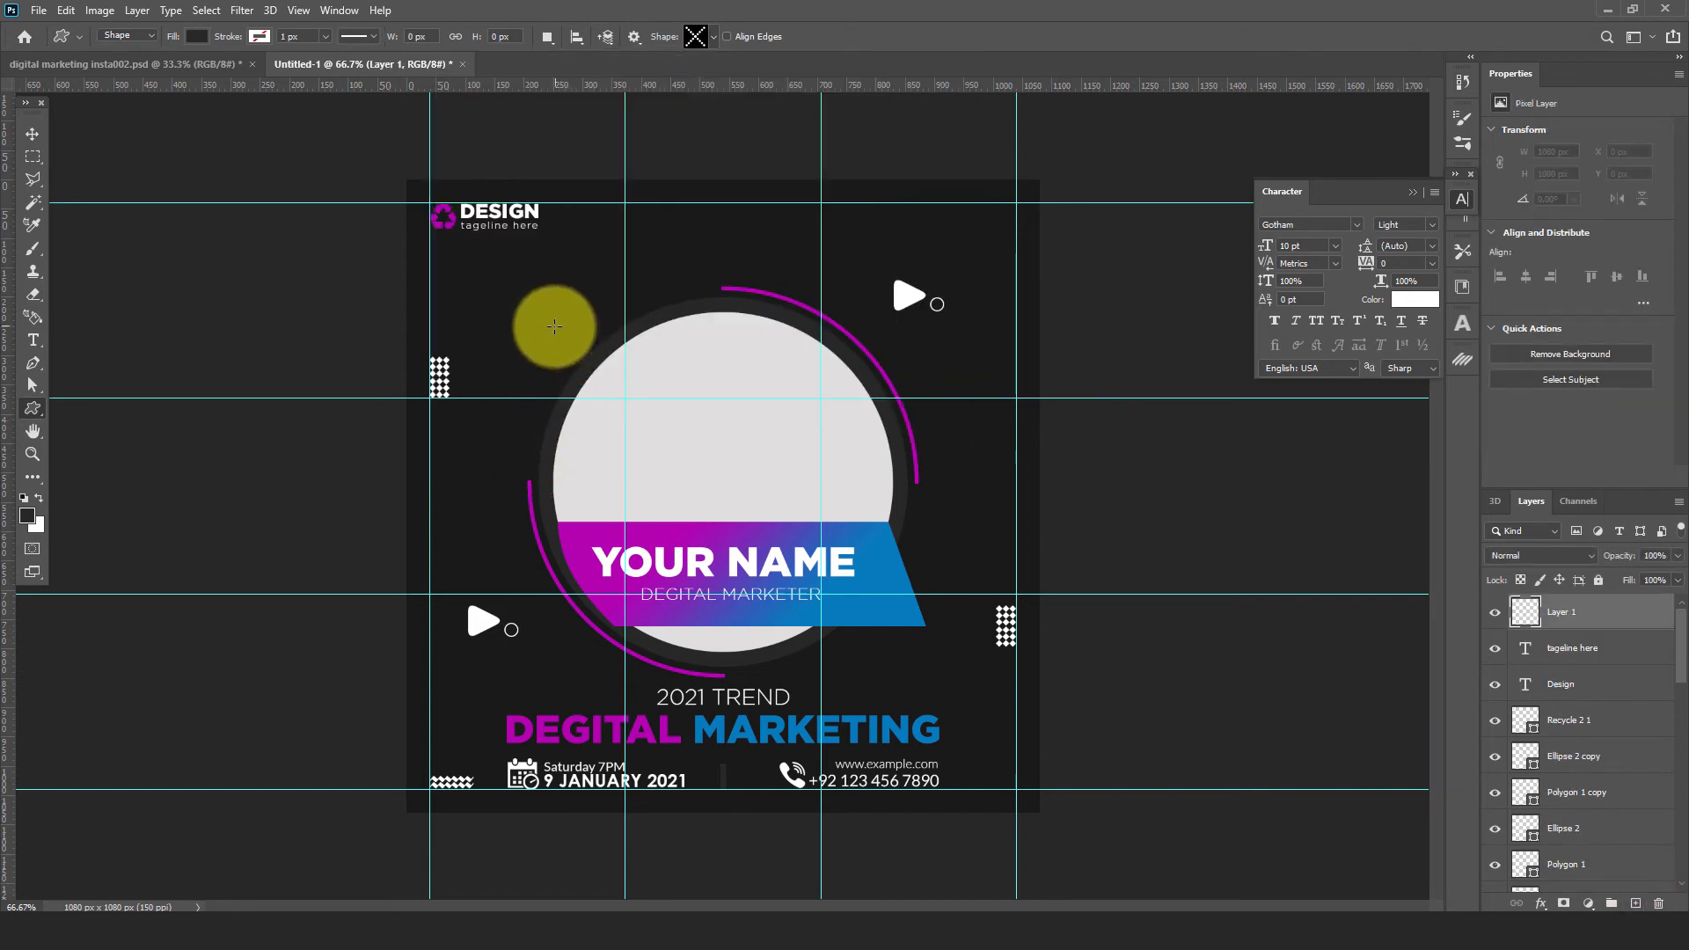
drag(554, 326, 570, 341)
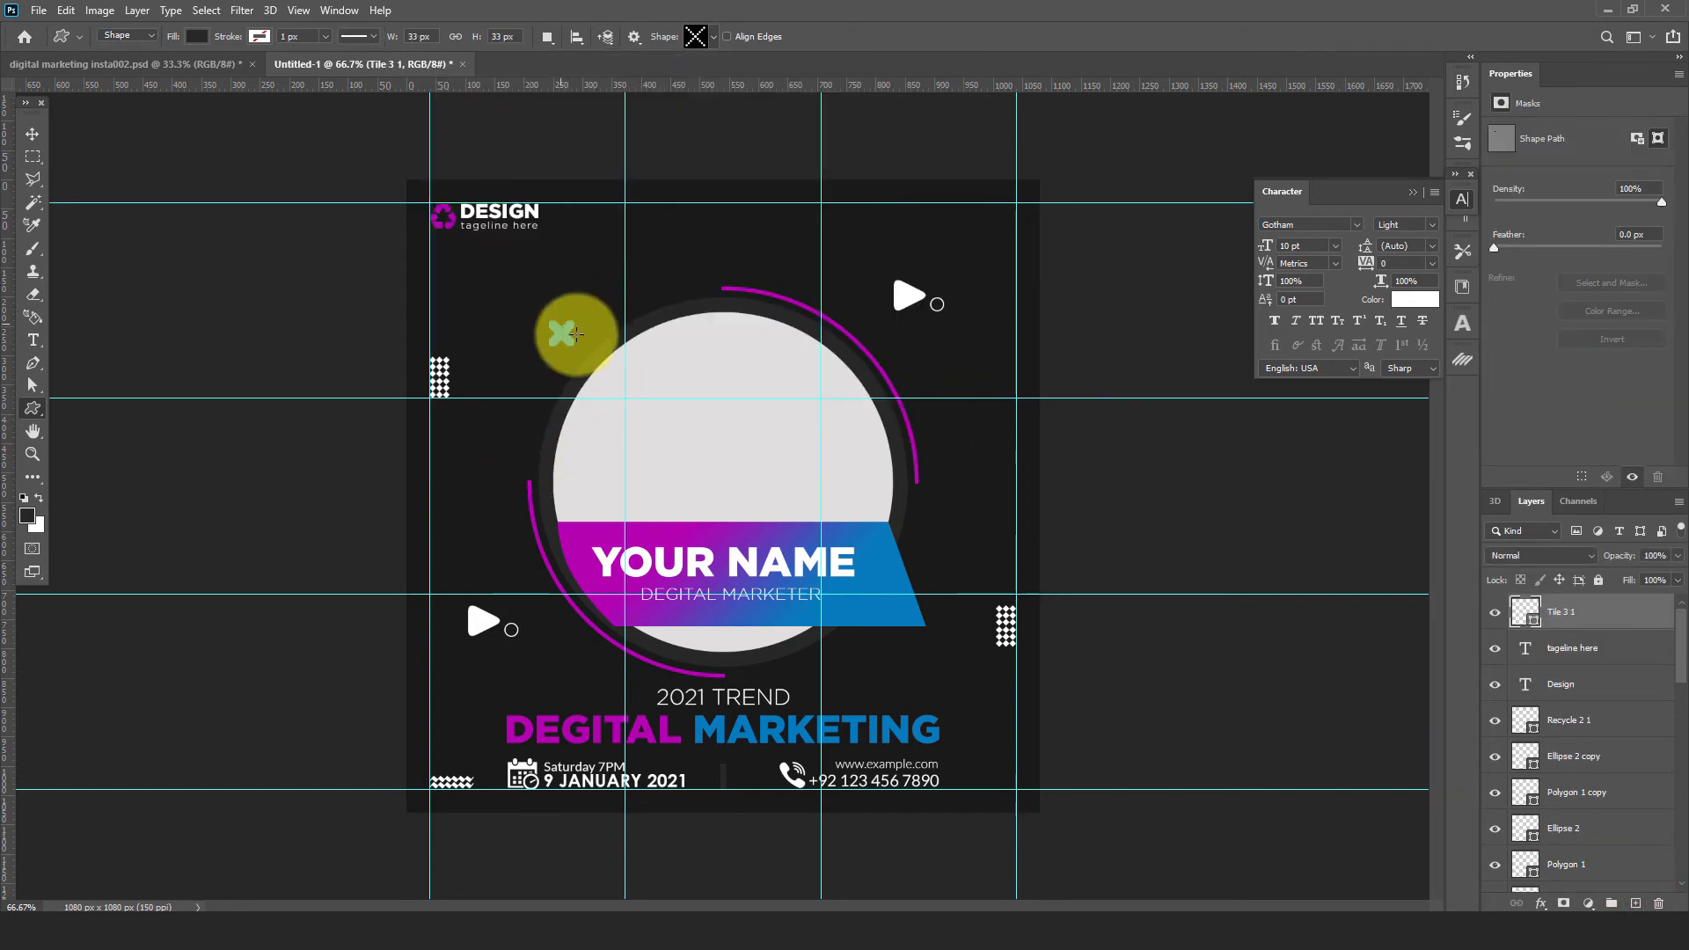
Set the X shape's fill color to white (ffffff)
double_click(1525, 613)
drag(1117, 527, 1026, 460)
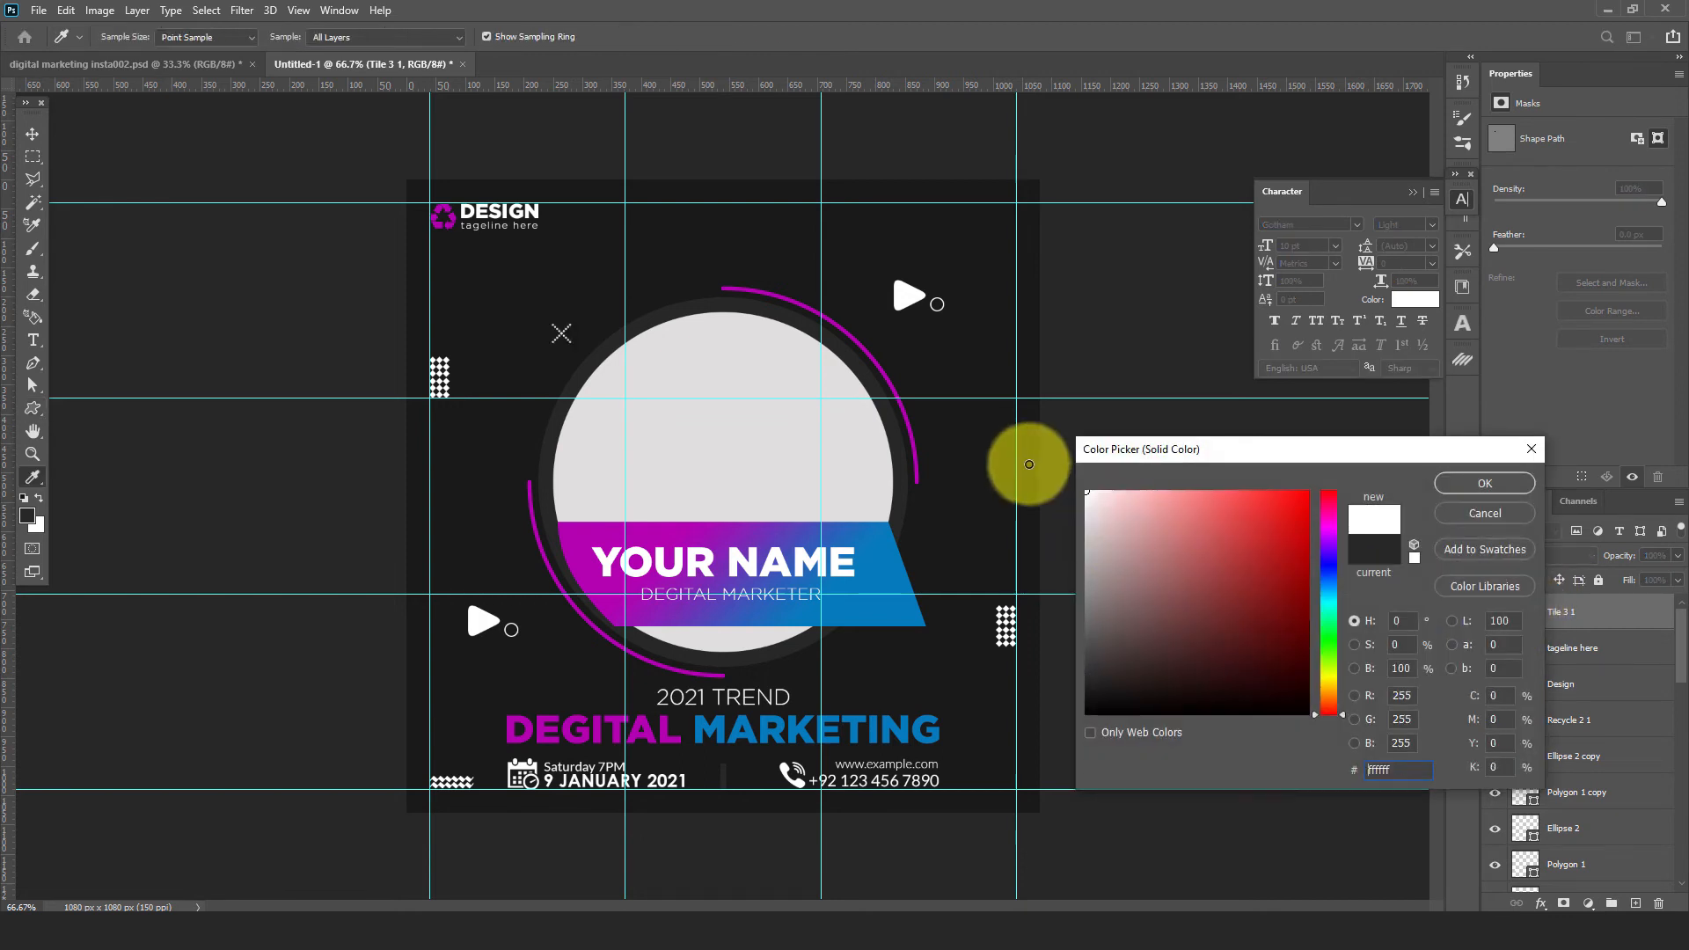
click(1447, 484)
Duplicate the X shape and place the copy at the lower right of the photo circle, below the name banner
click(32, 135)
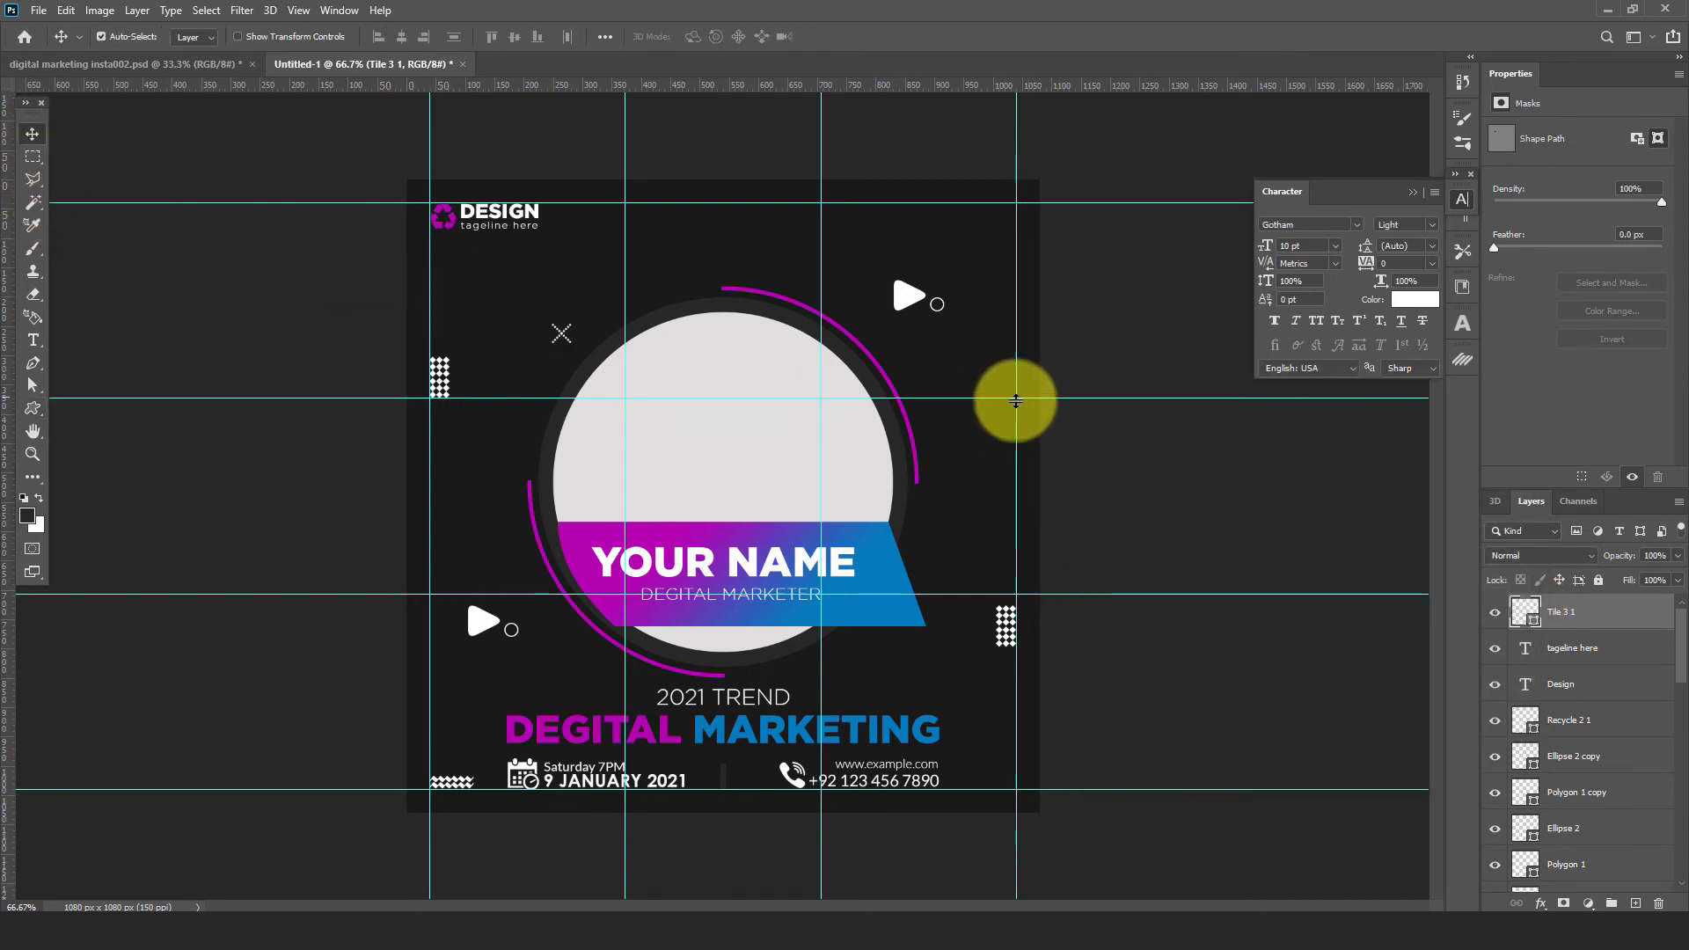
key(ctrl+j)
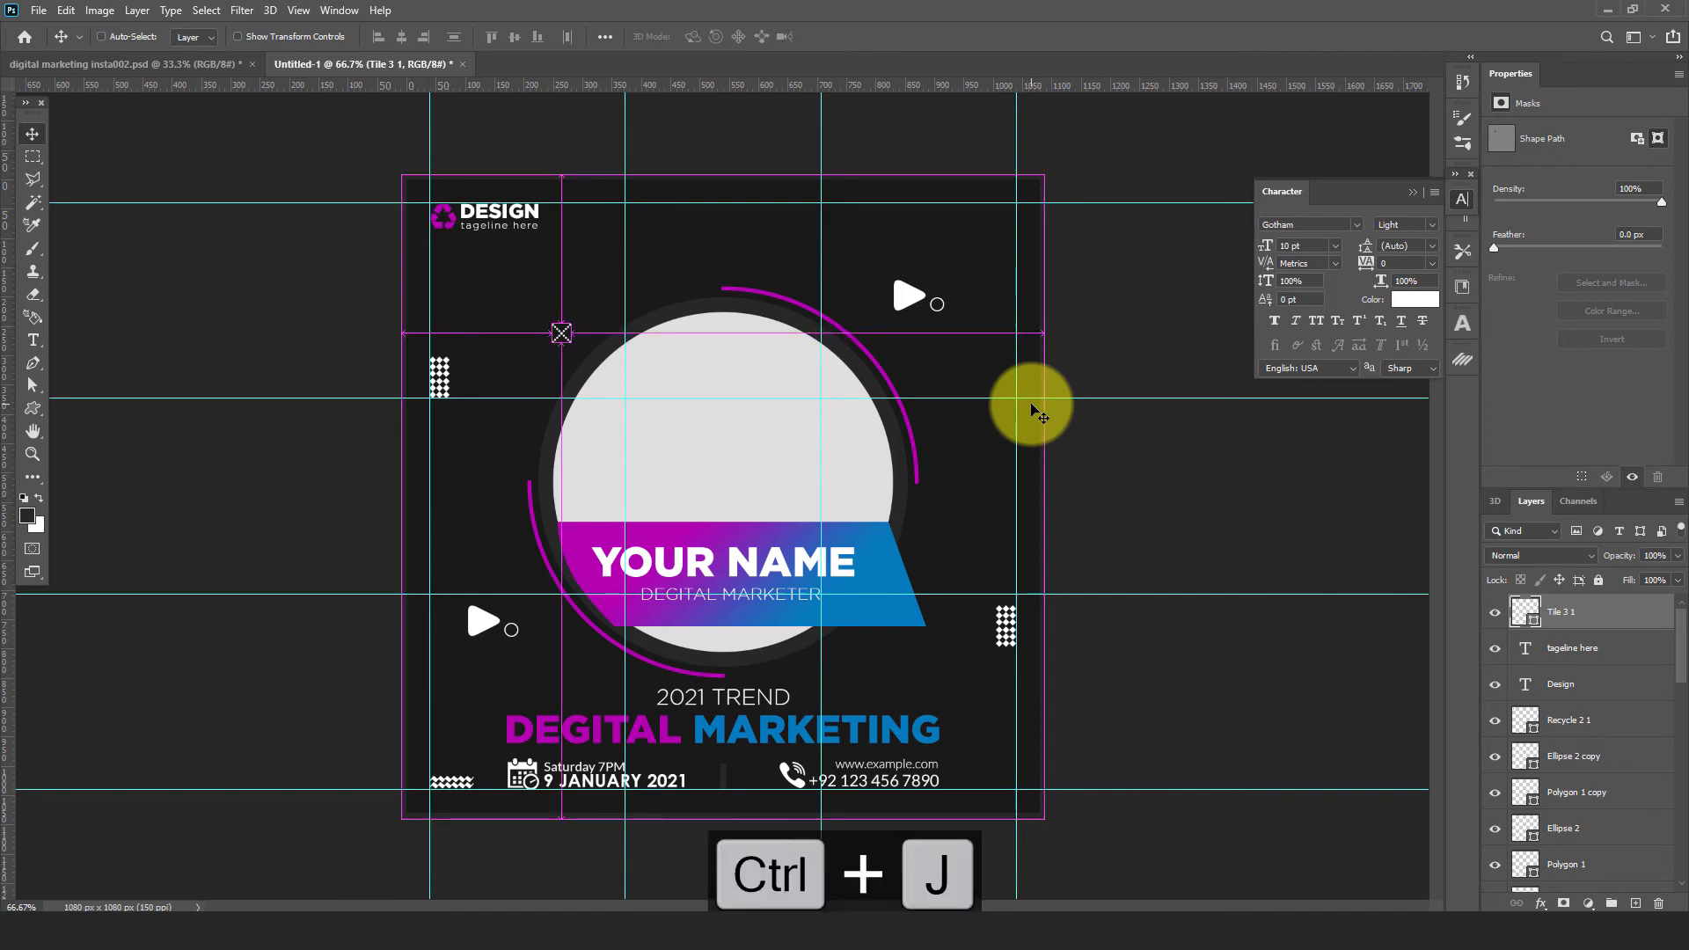
key(ctrl+t)
key(ctrl+plus)
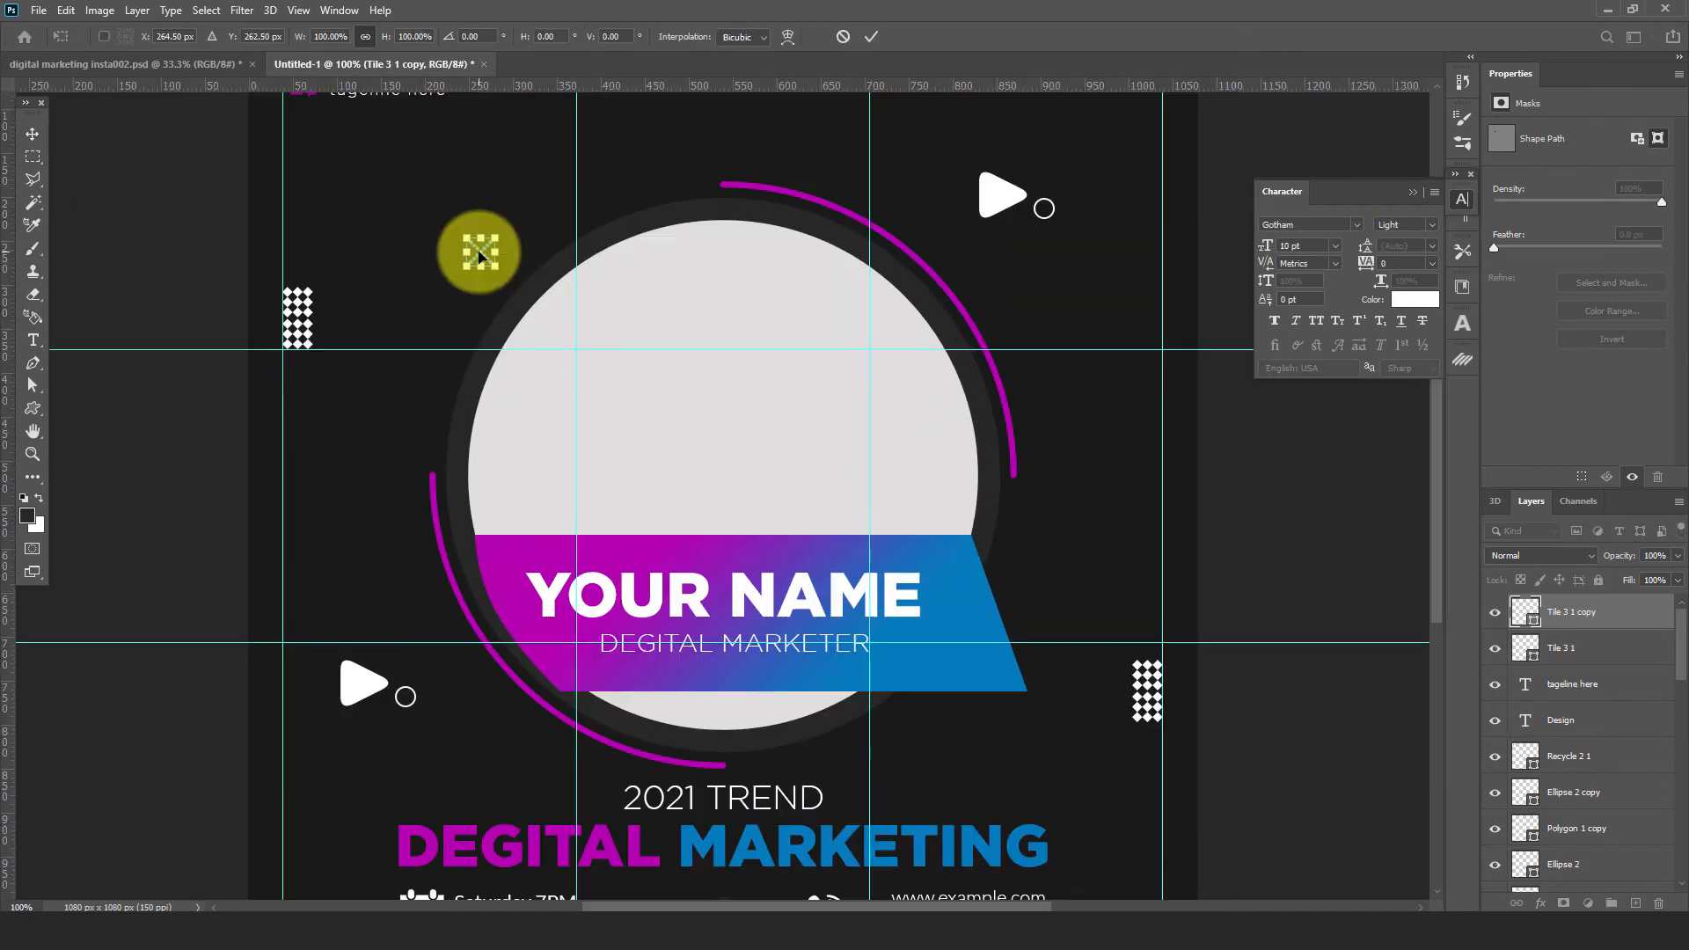
drag(480, 255, 959, 732)
key(Return)
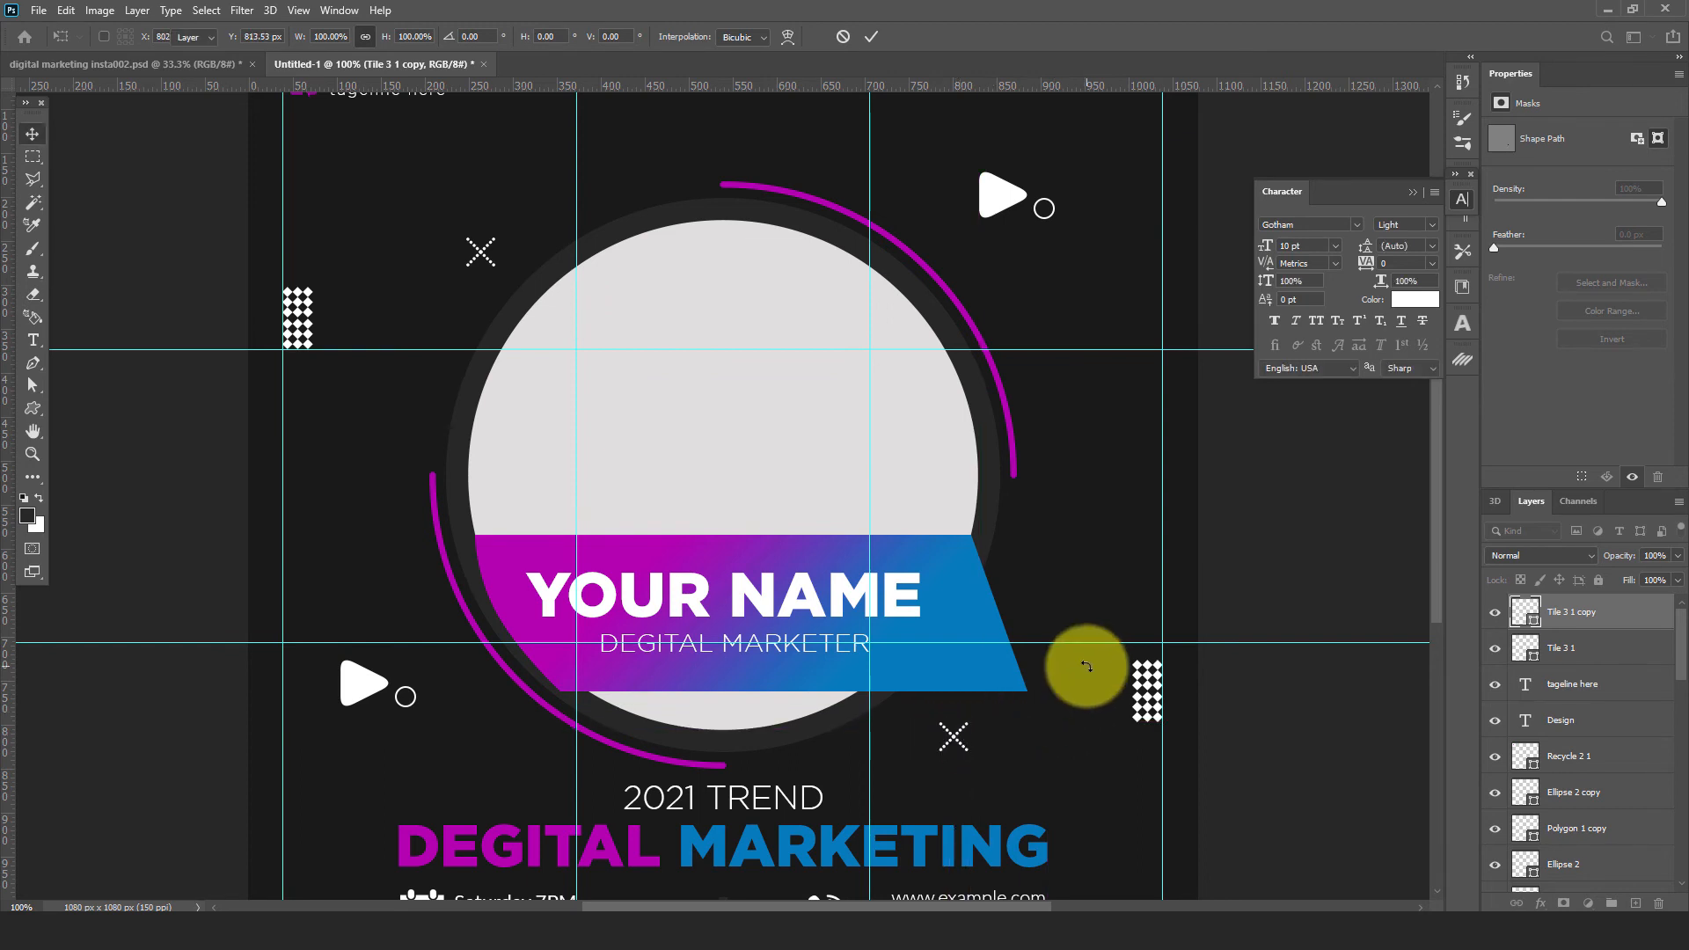
key(ctrl+minus)
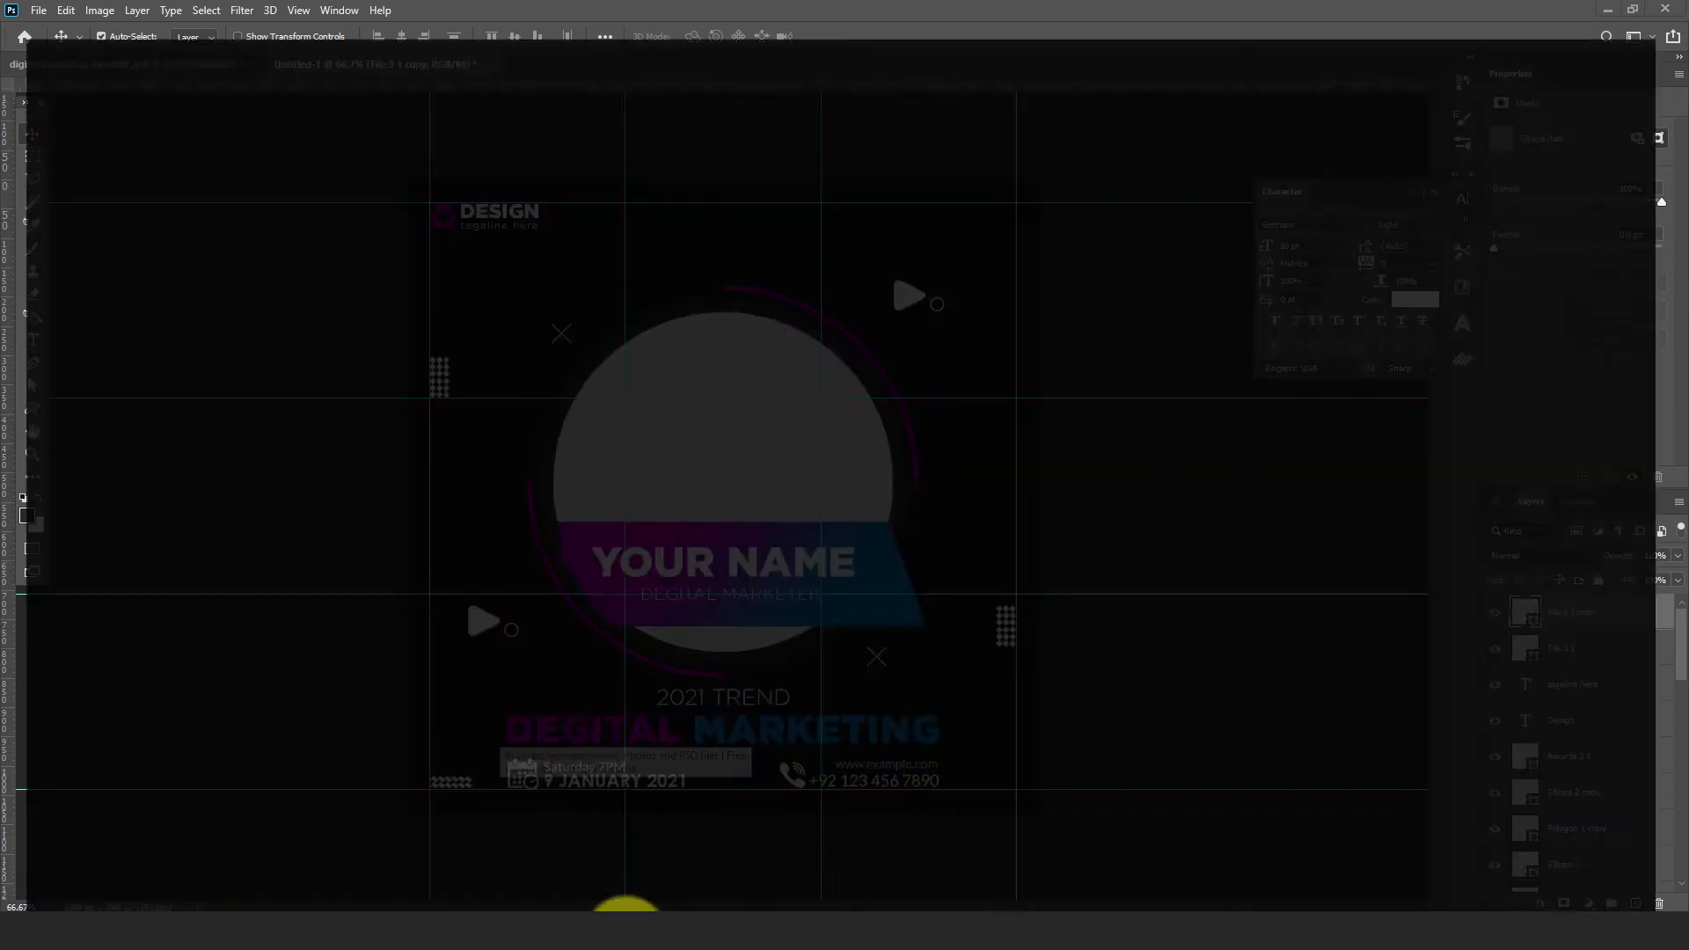
Switch to the browser's Freepik results for "business woman" and check the search filters, including the Free license option
click(624, 906)
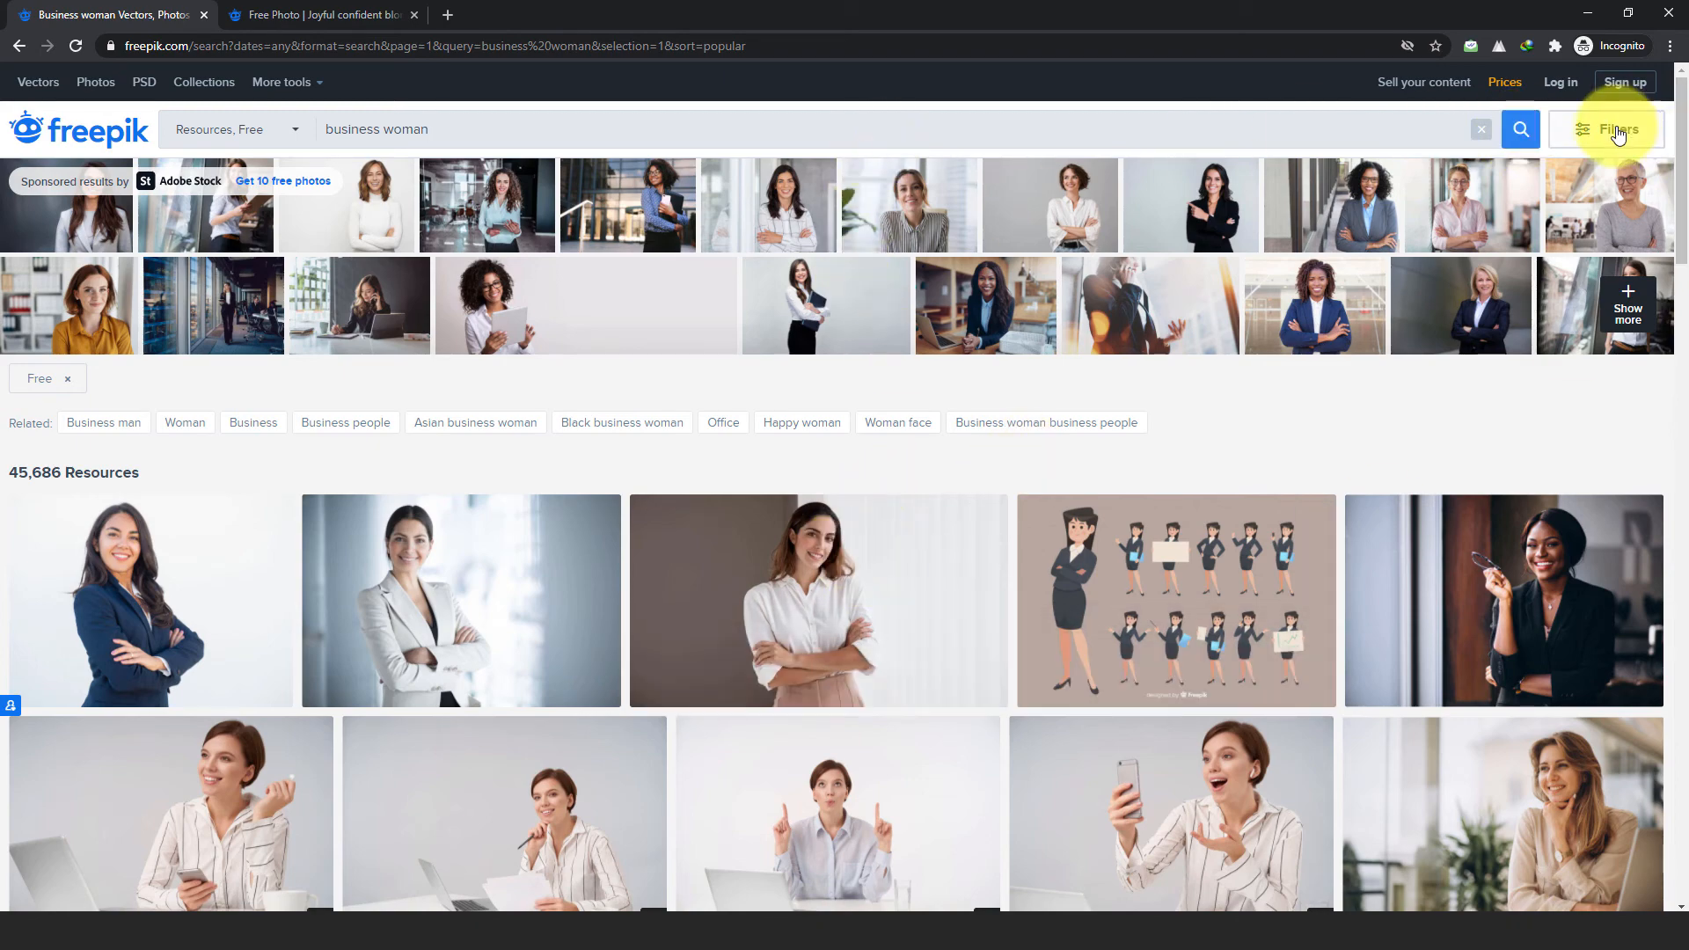
click(1615, 132)
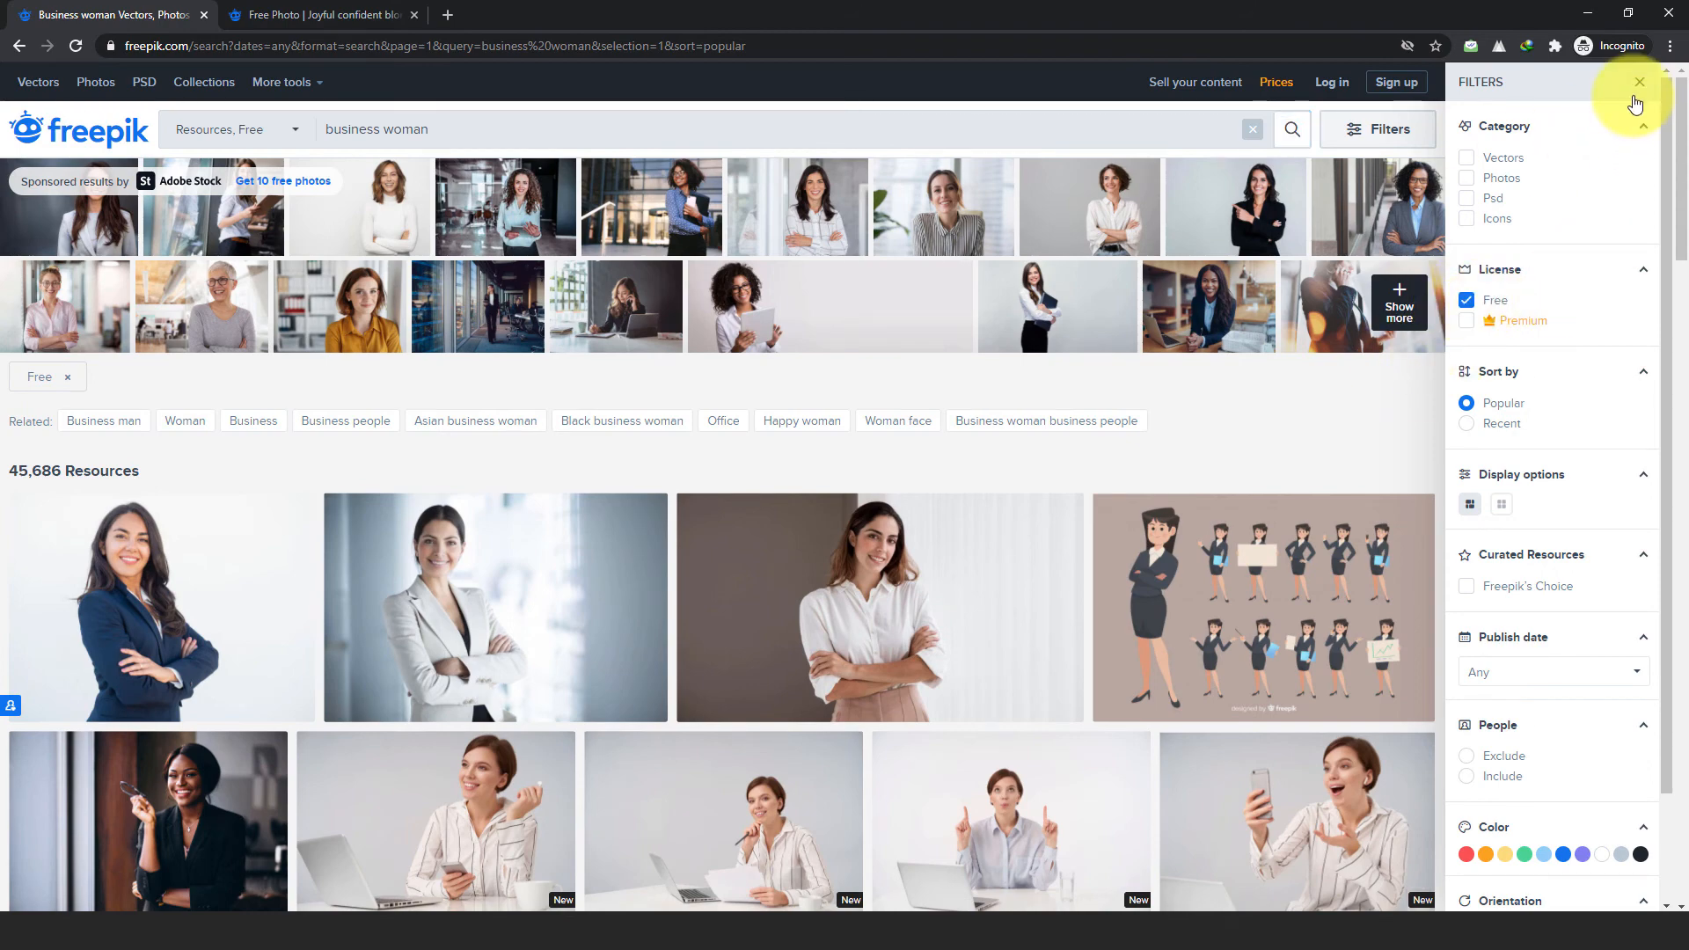
click(1640, 84)
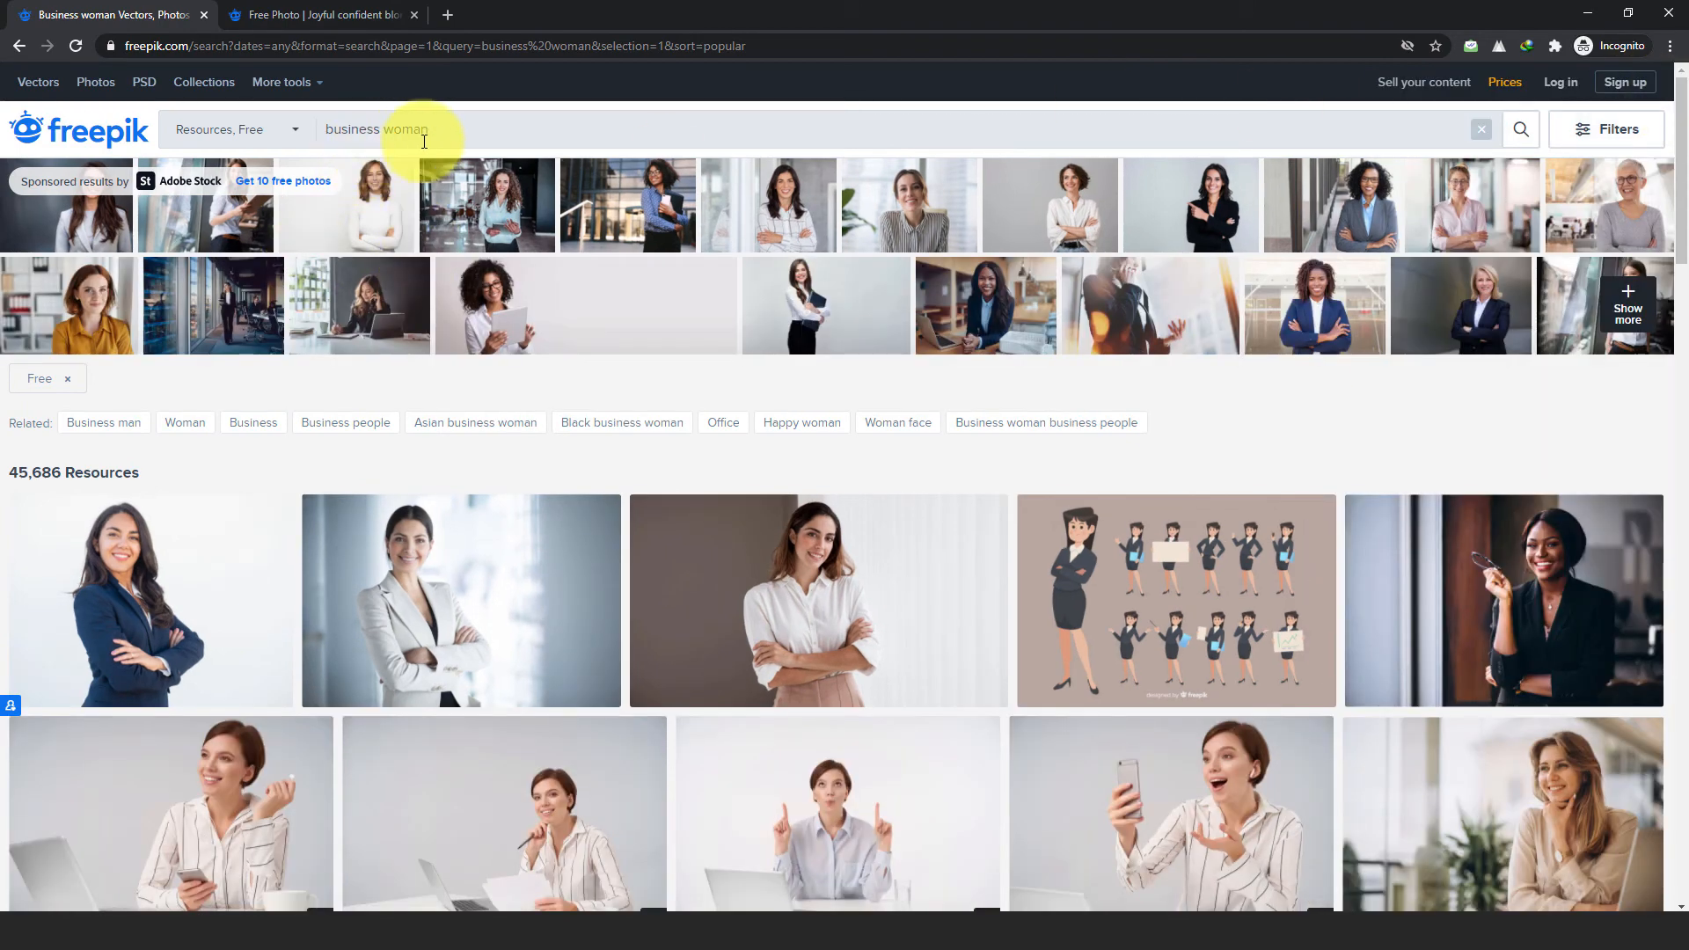
Browse the business woman results and bring up the download options for the blonde businesswoman photo with crossed arms
drag(1680, 180, 1682, 651)
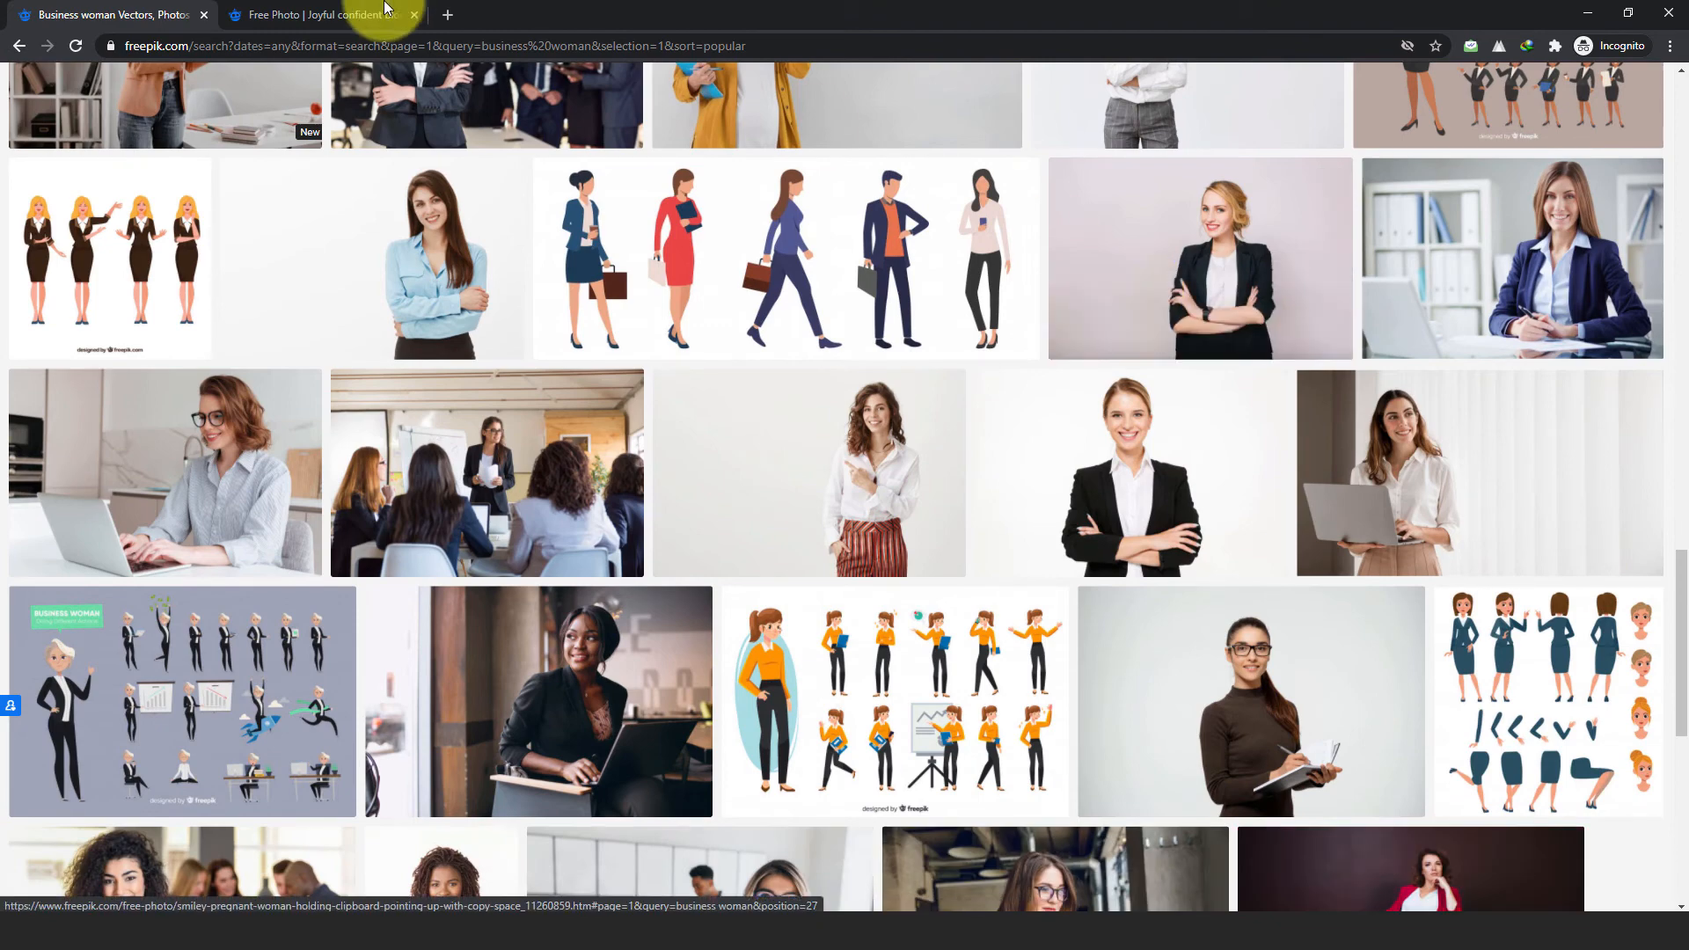
click(348, 11)
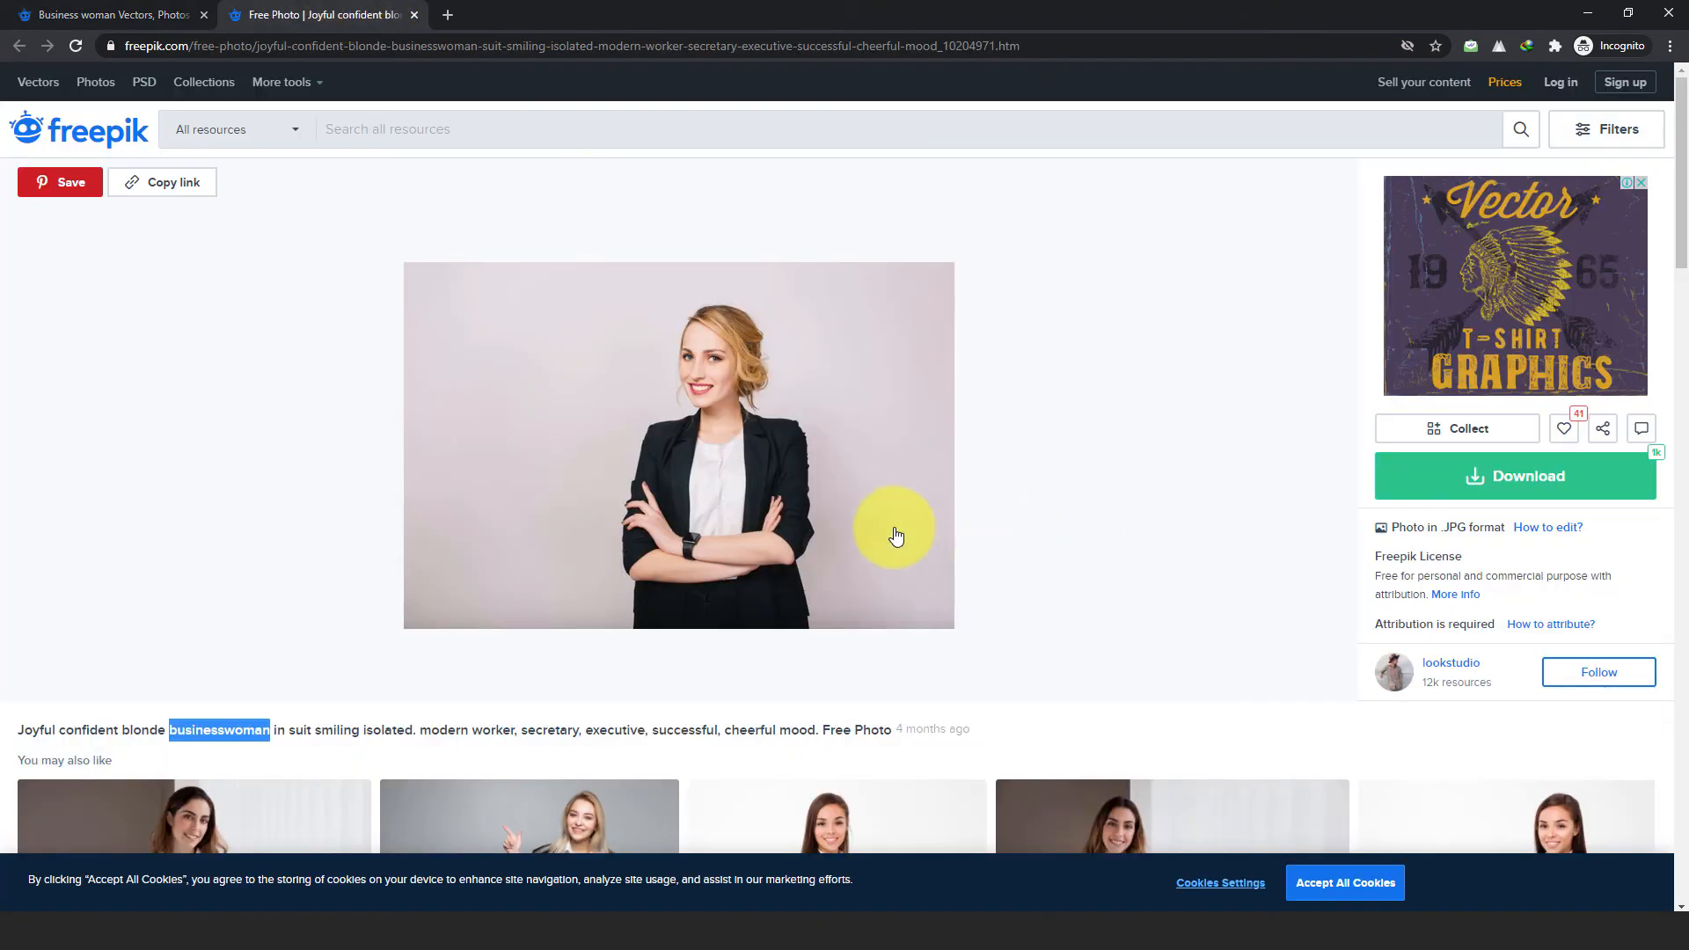
click(1632, 489)
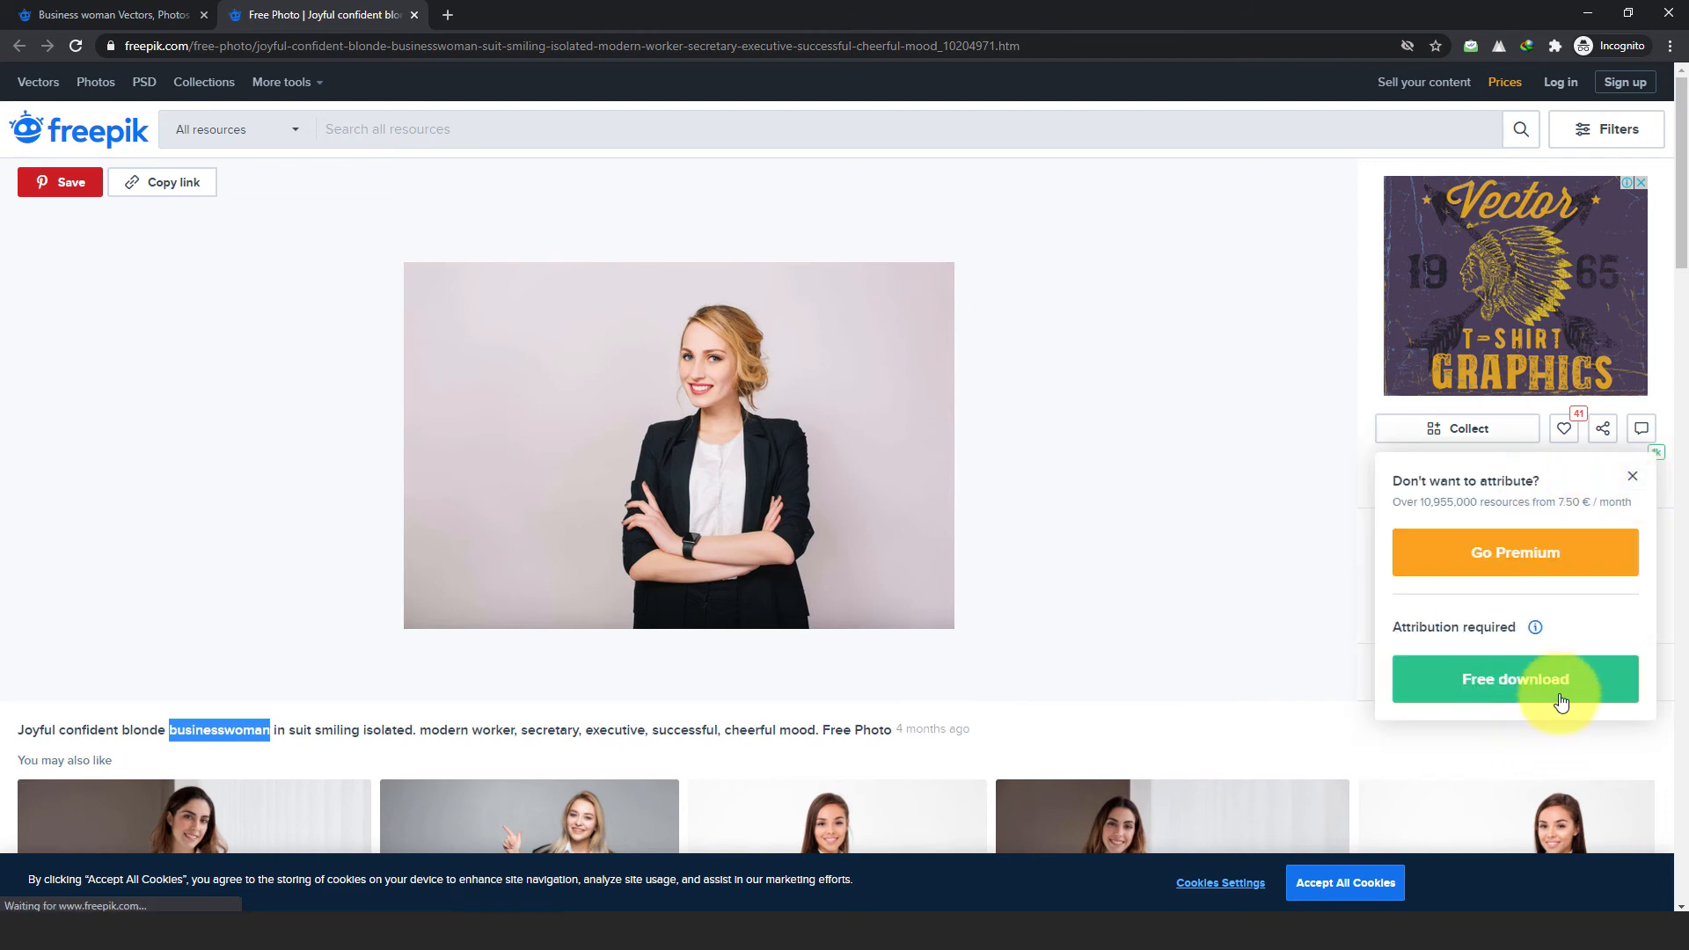
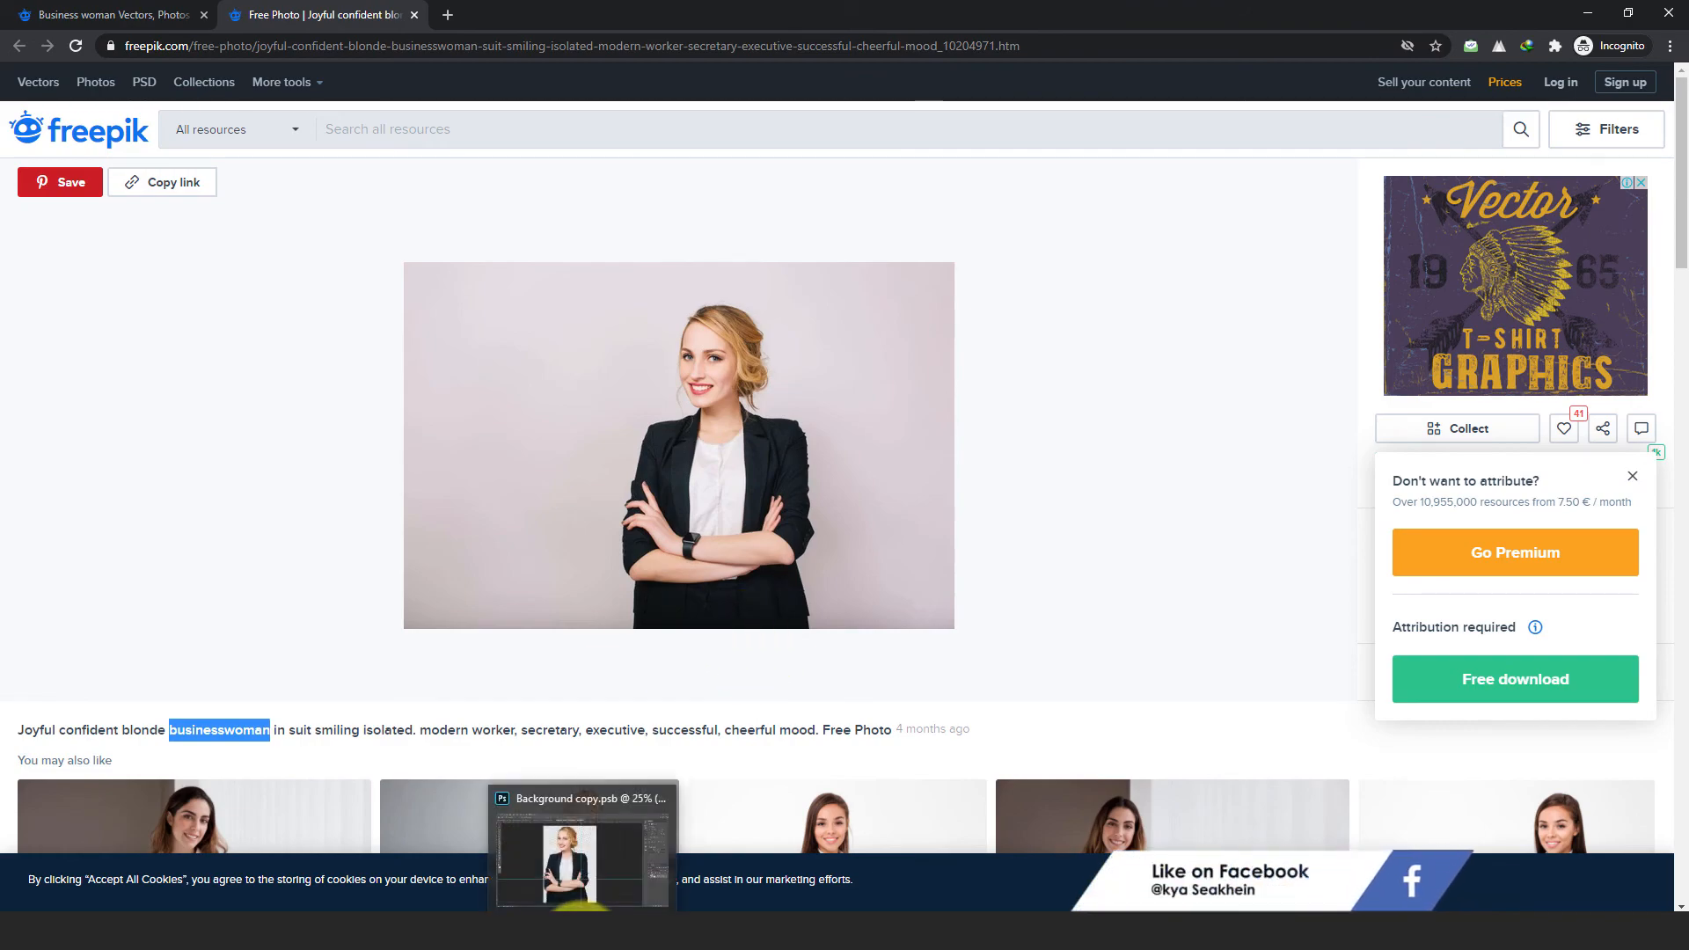
Switch to Photoshop and copy the masked woman cutout from Background copy.psb into the Untitled-1 post
click(581, 928)
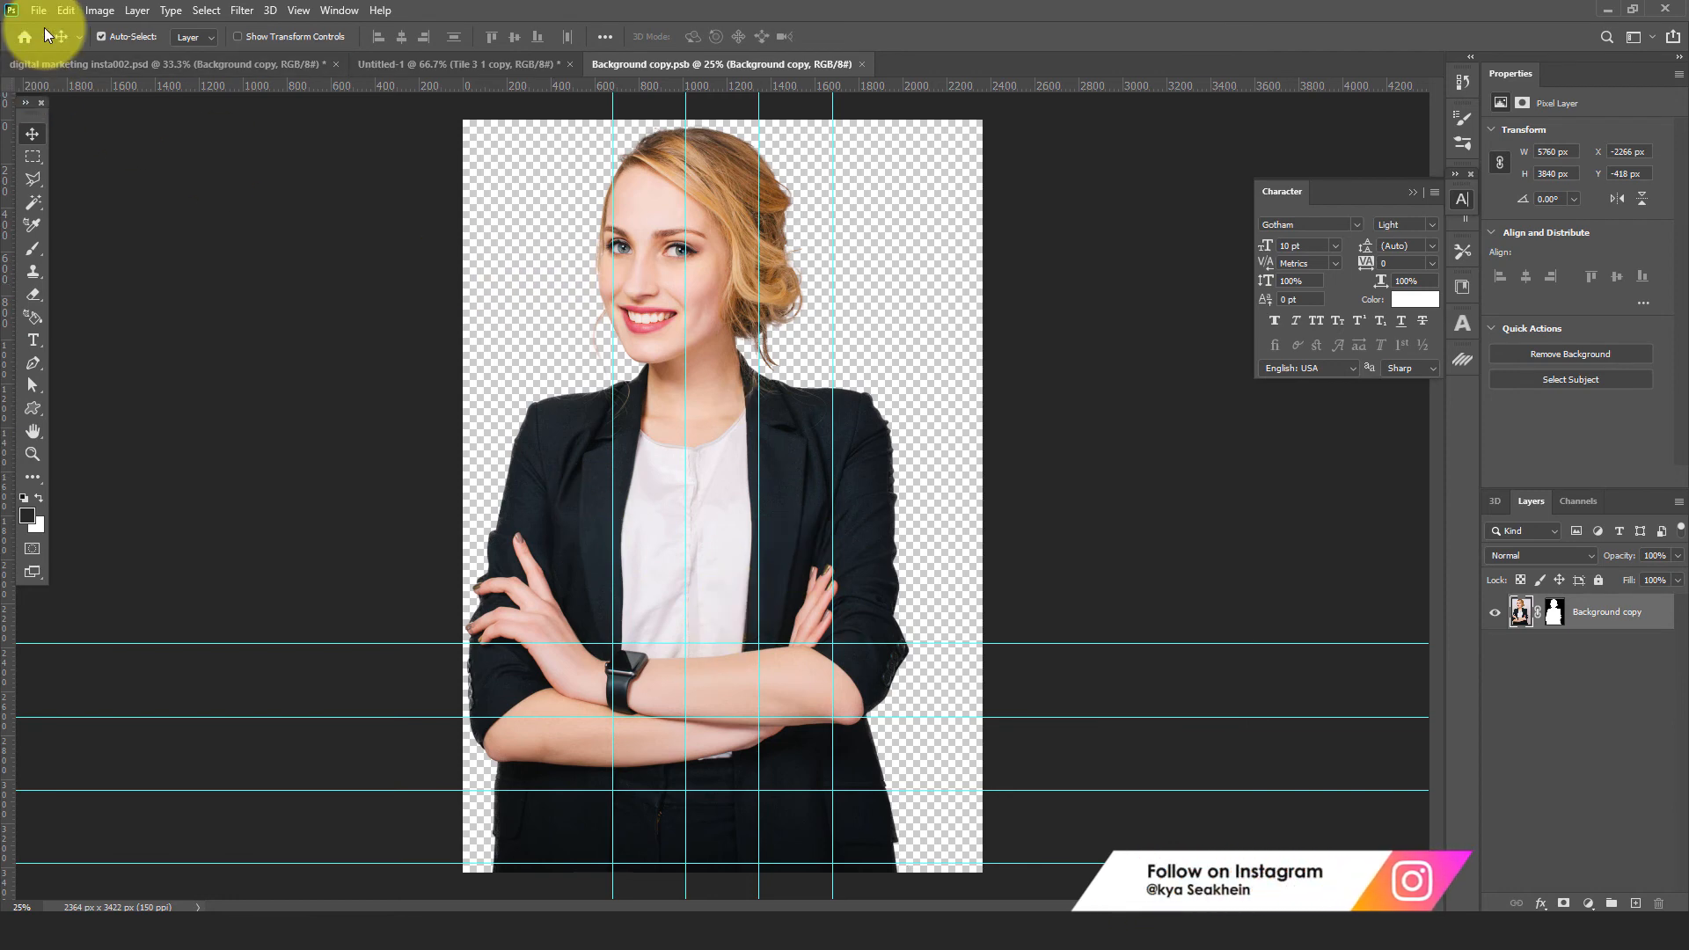
click(65, 11)
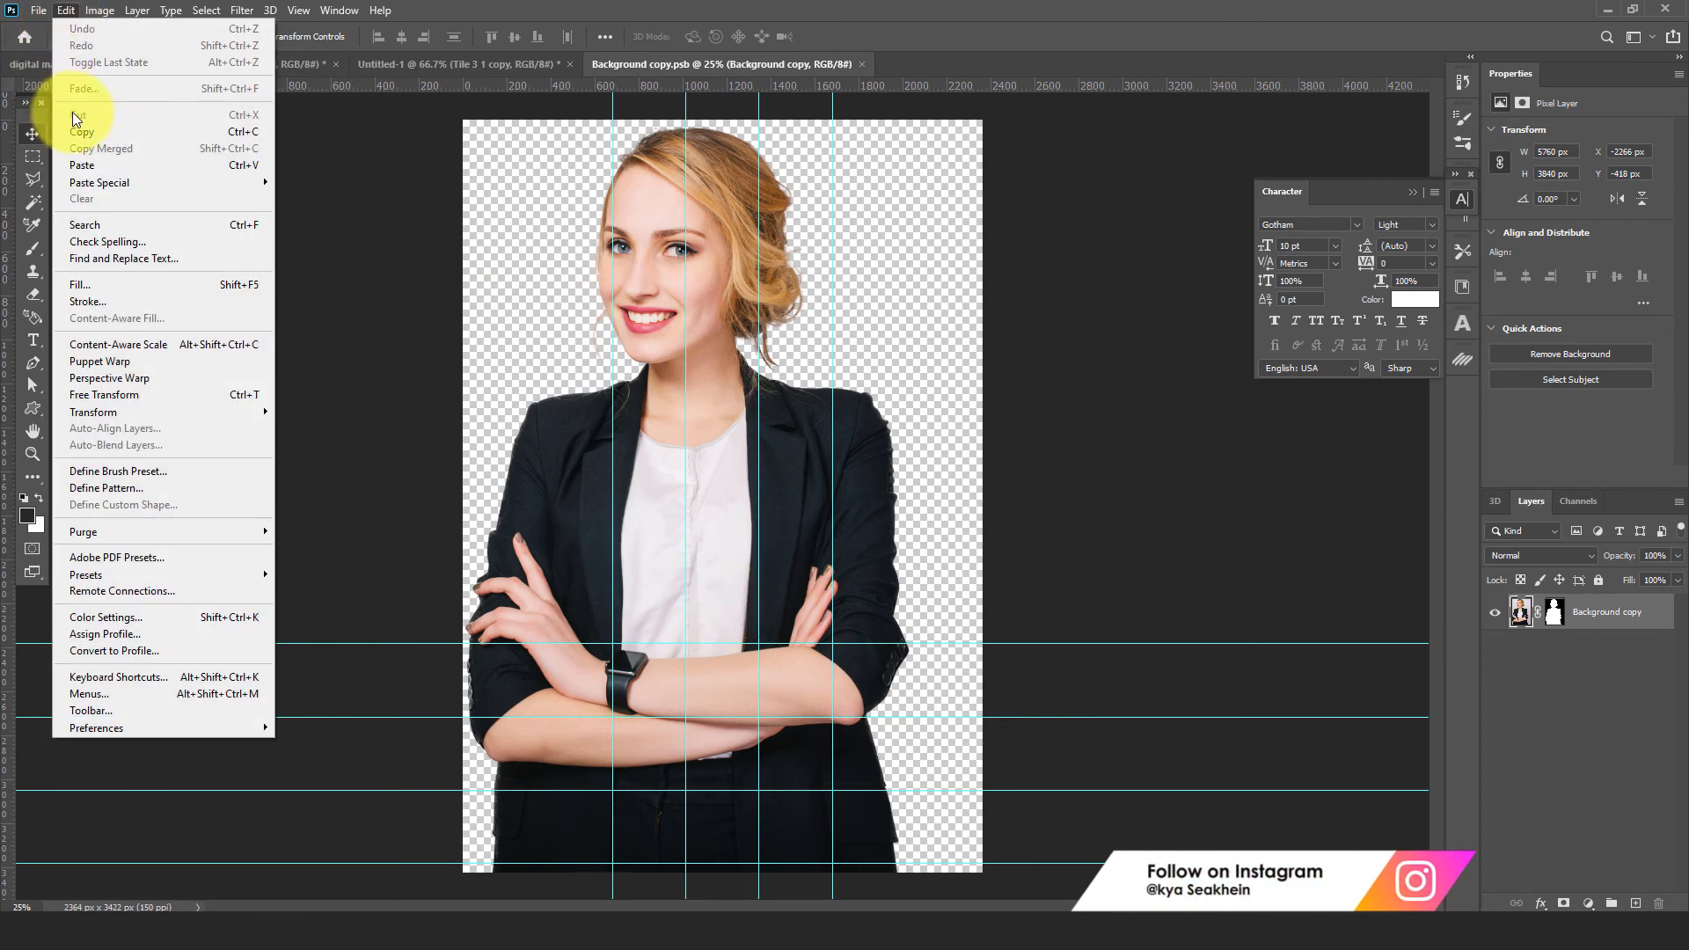
click(83, 134)
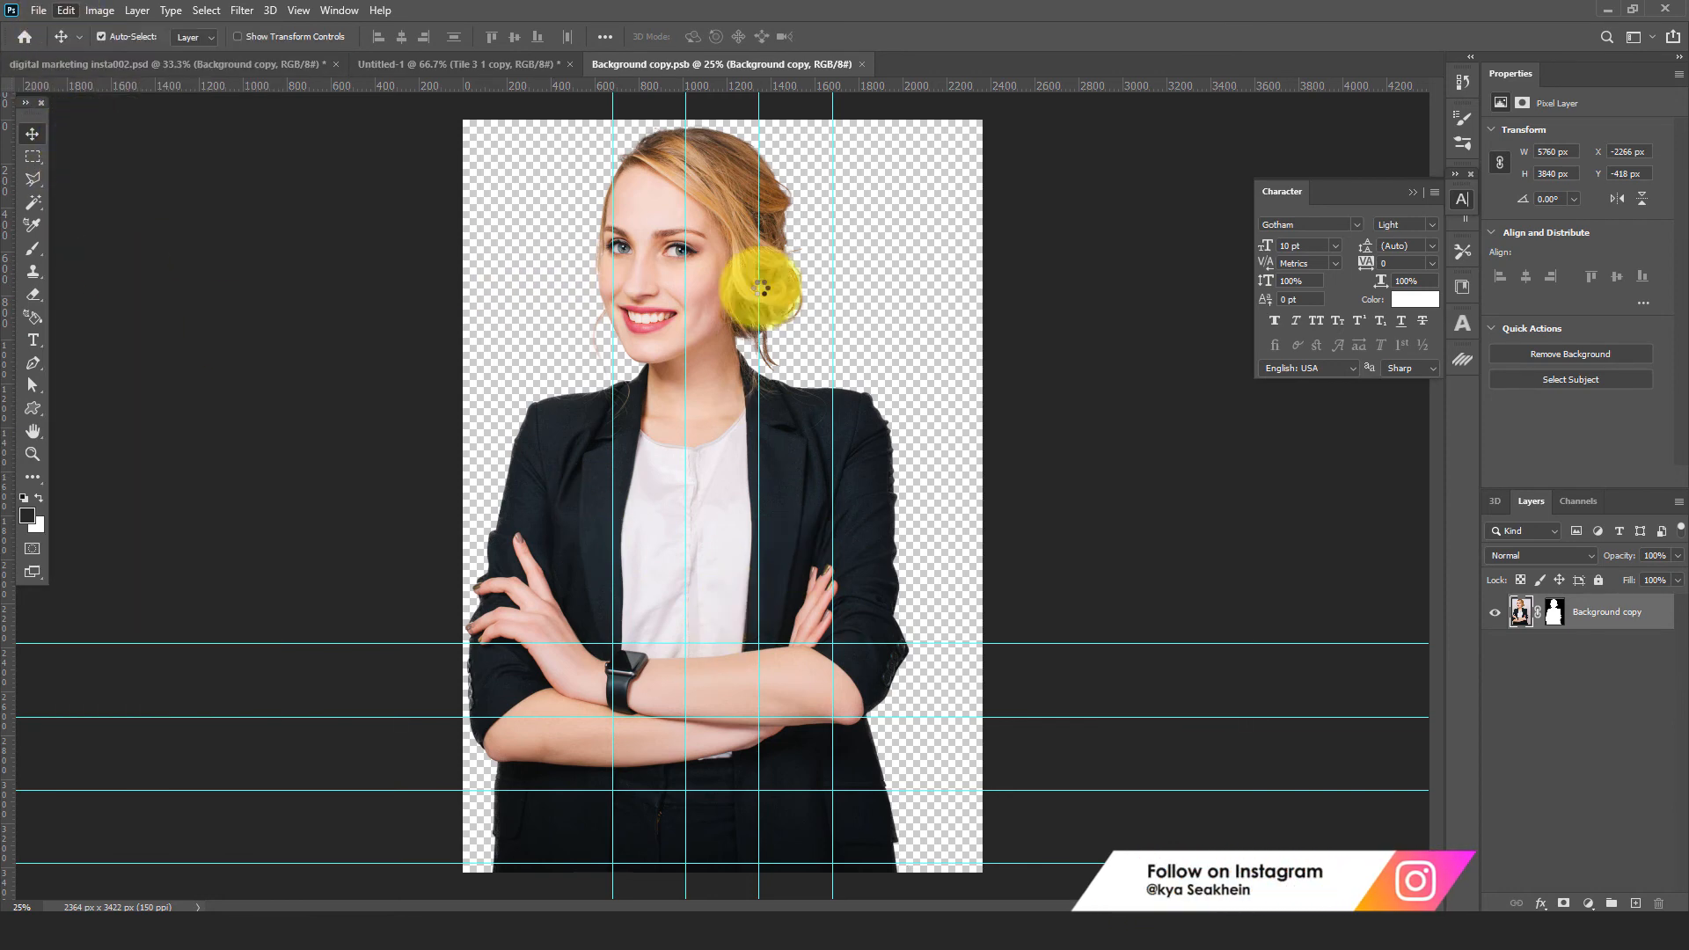
click(449, 66)
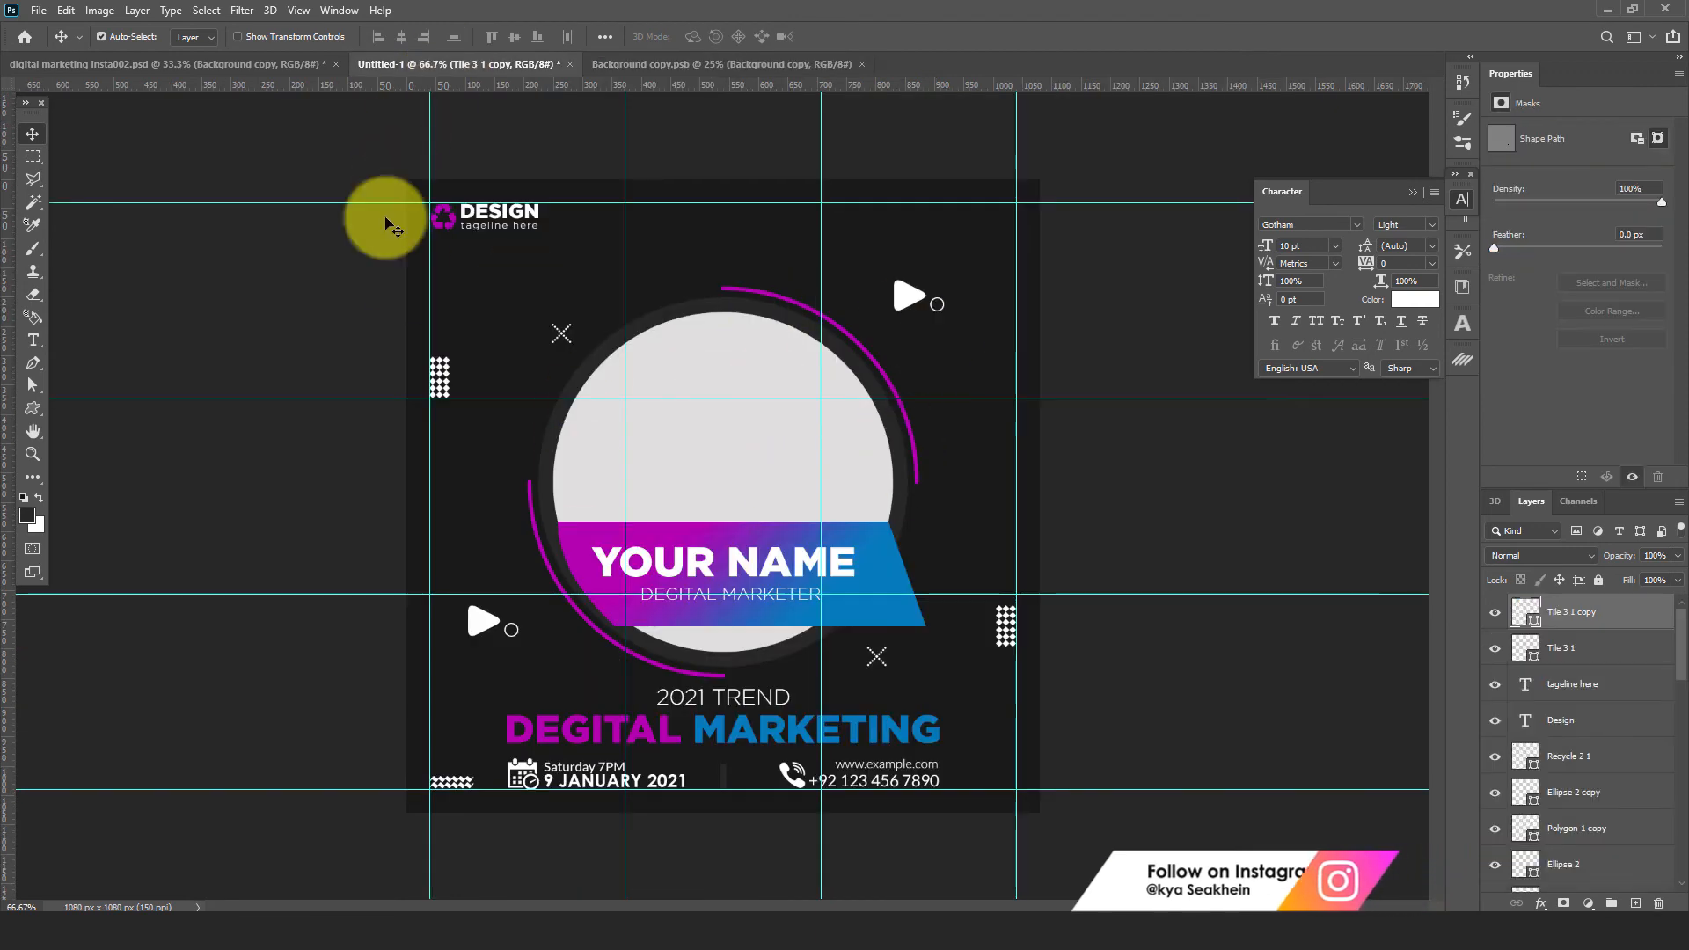
click(63, 12)
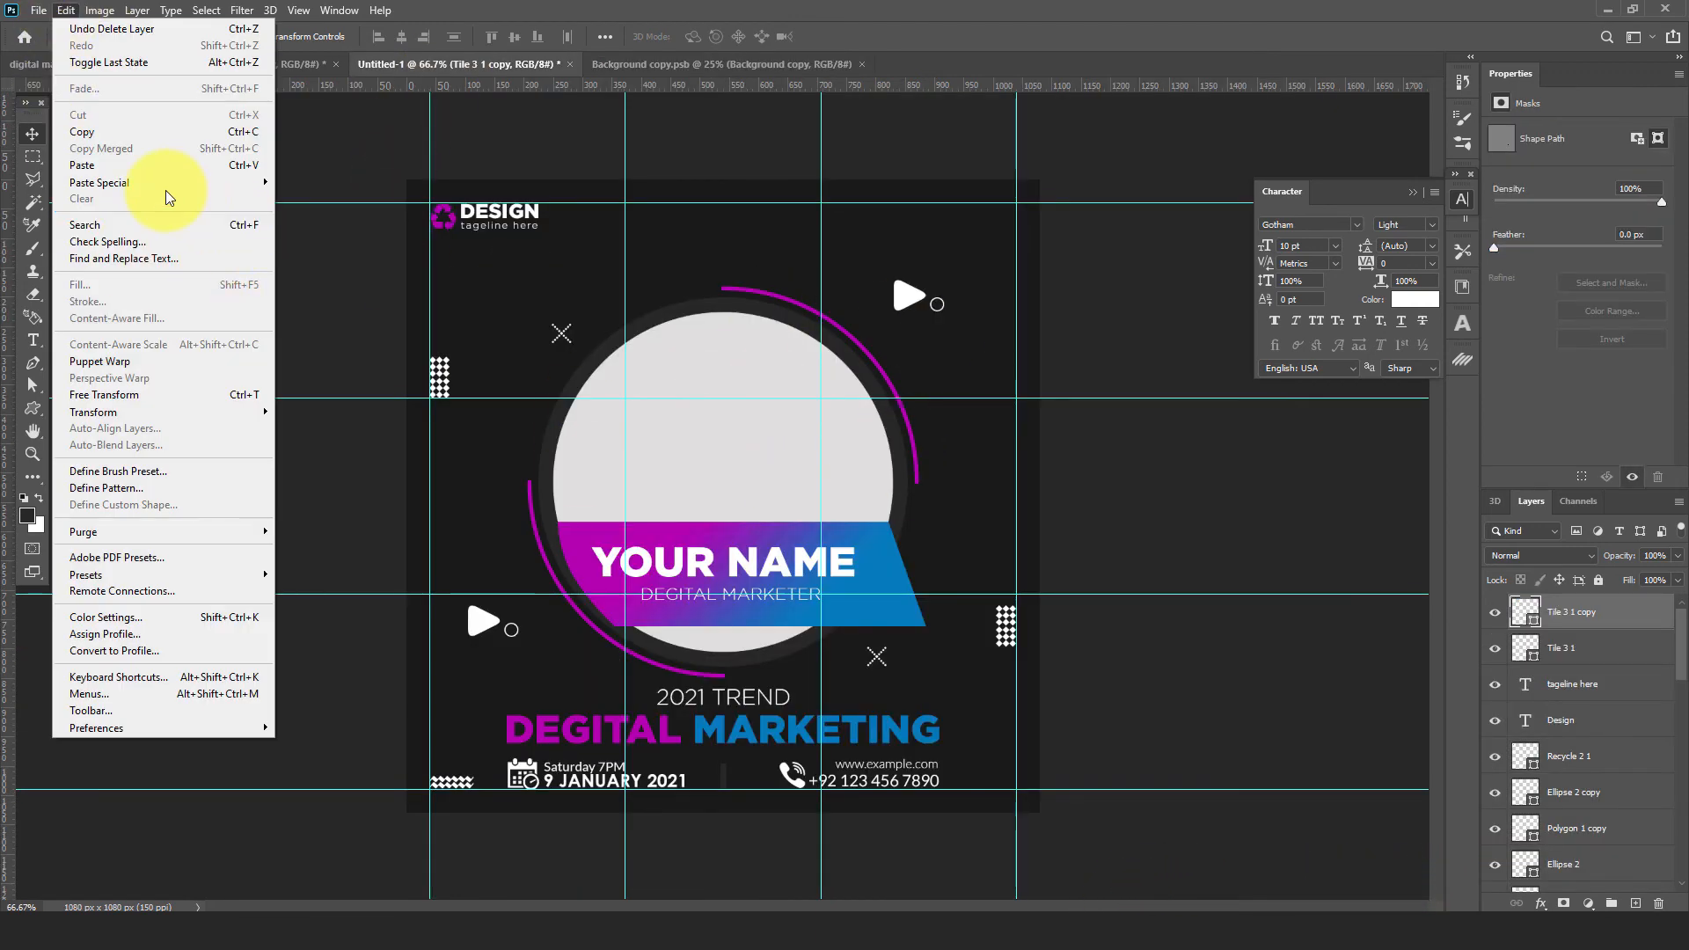
mouse_move(202, 188)
click(322, 198)
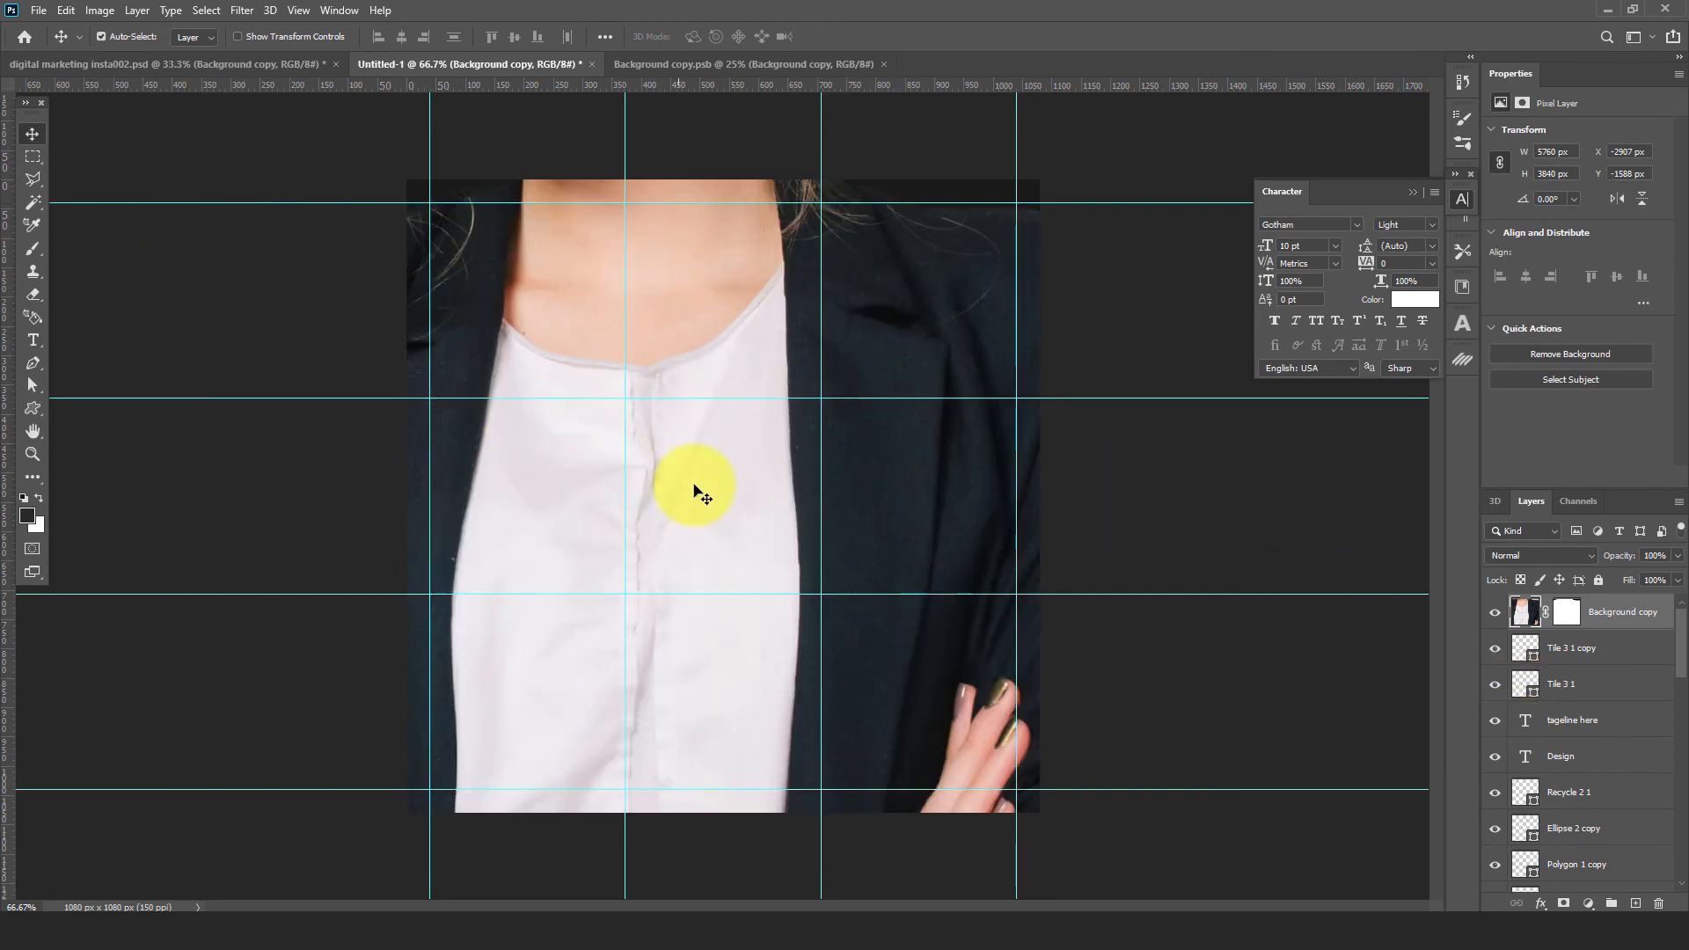
Convert the pasted woman cutout to a smart object and scale it to about 27% over the photo circle
right_click(1602, 613)
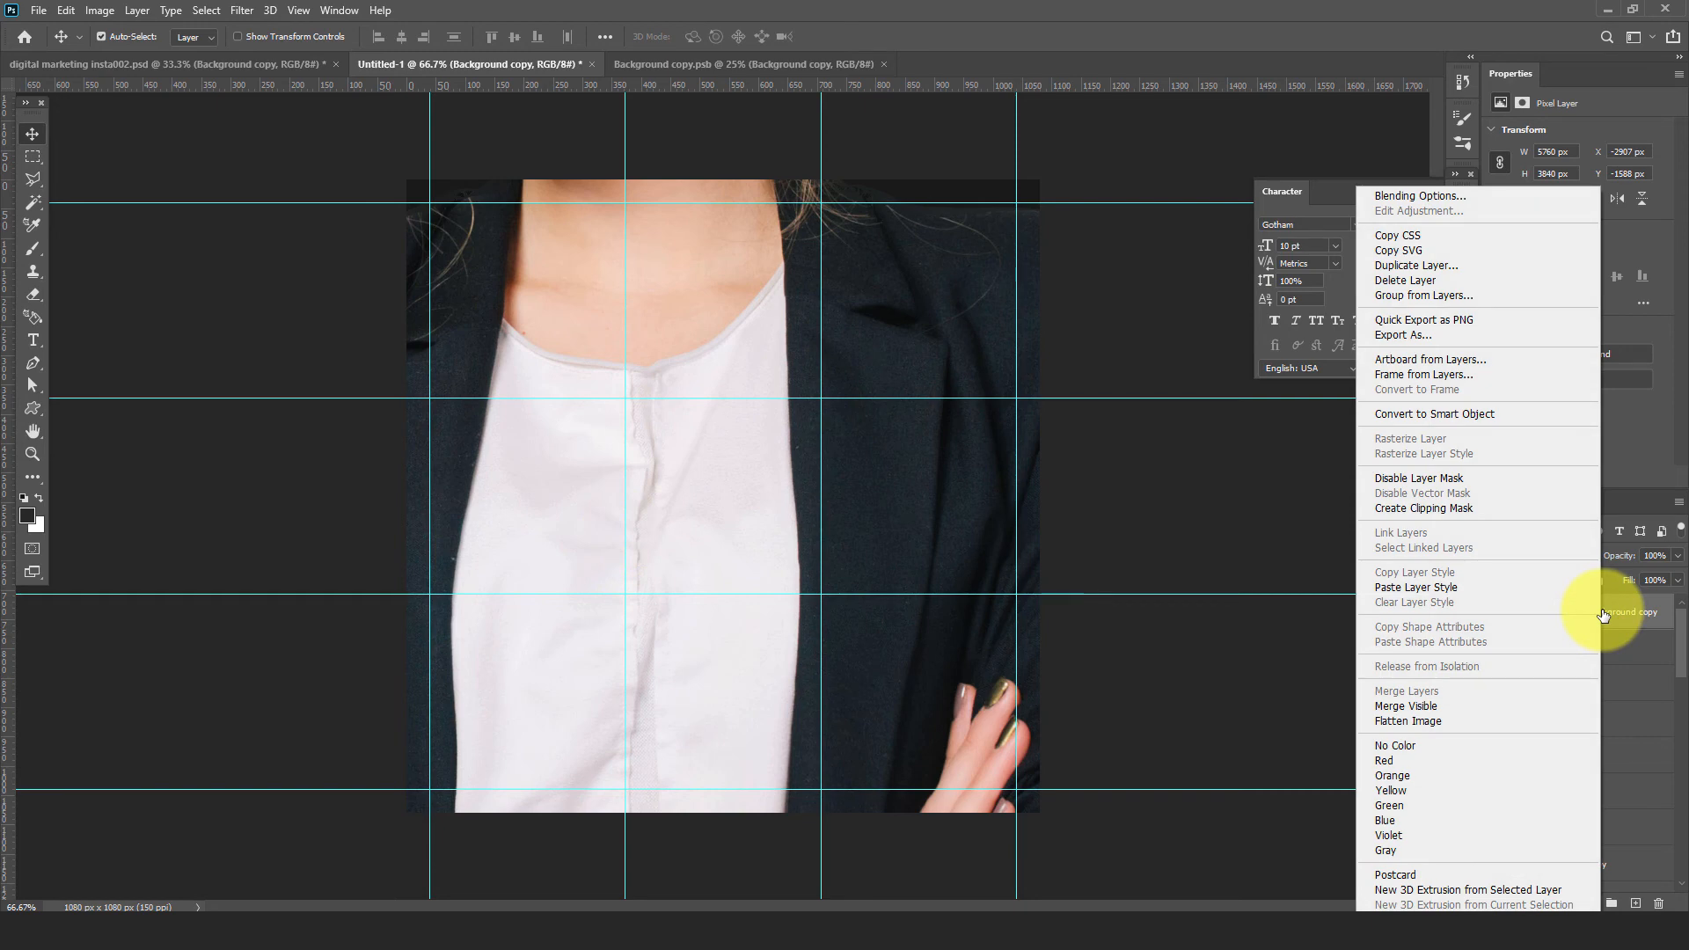
click(1418, 415)
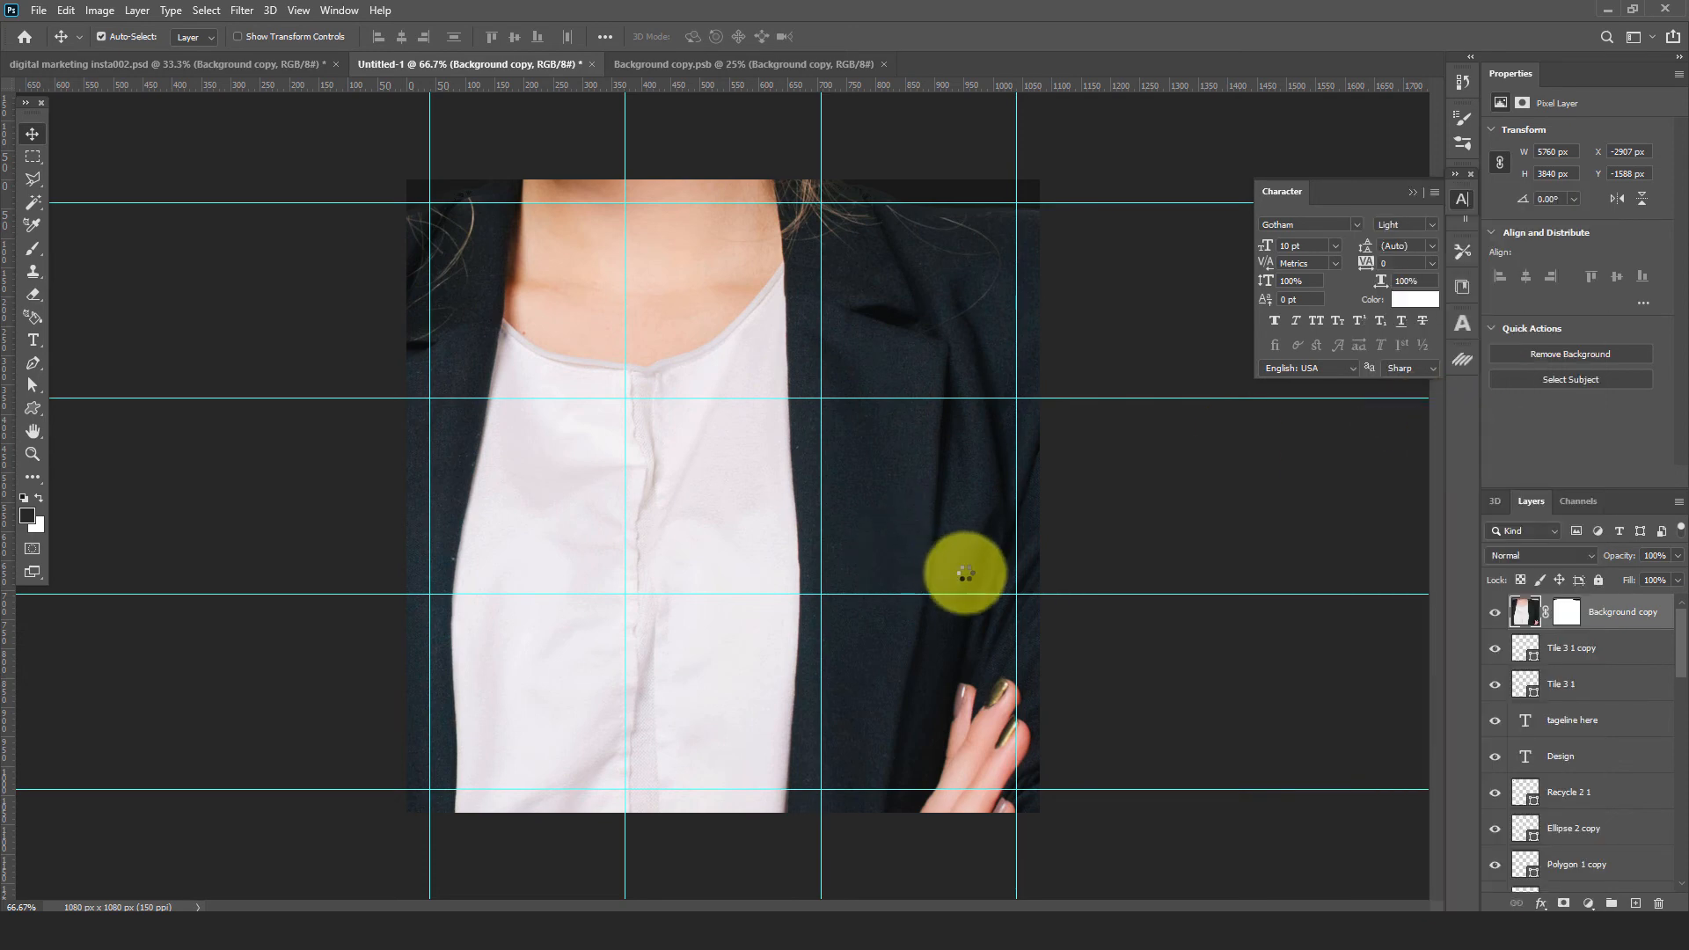
key(ctrl+t)
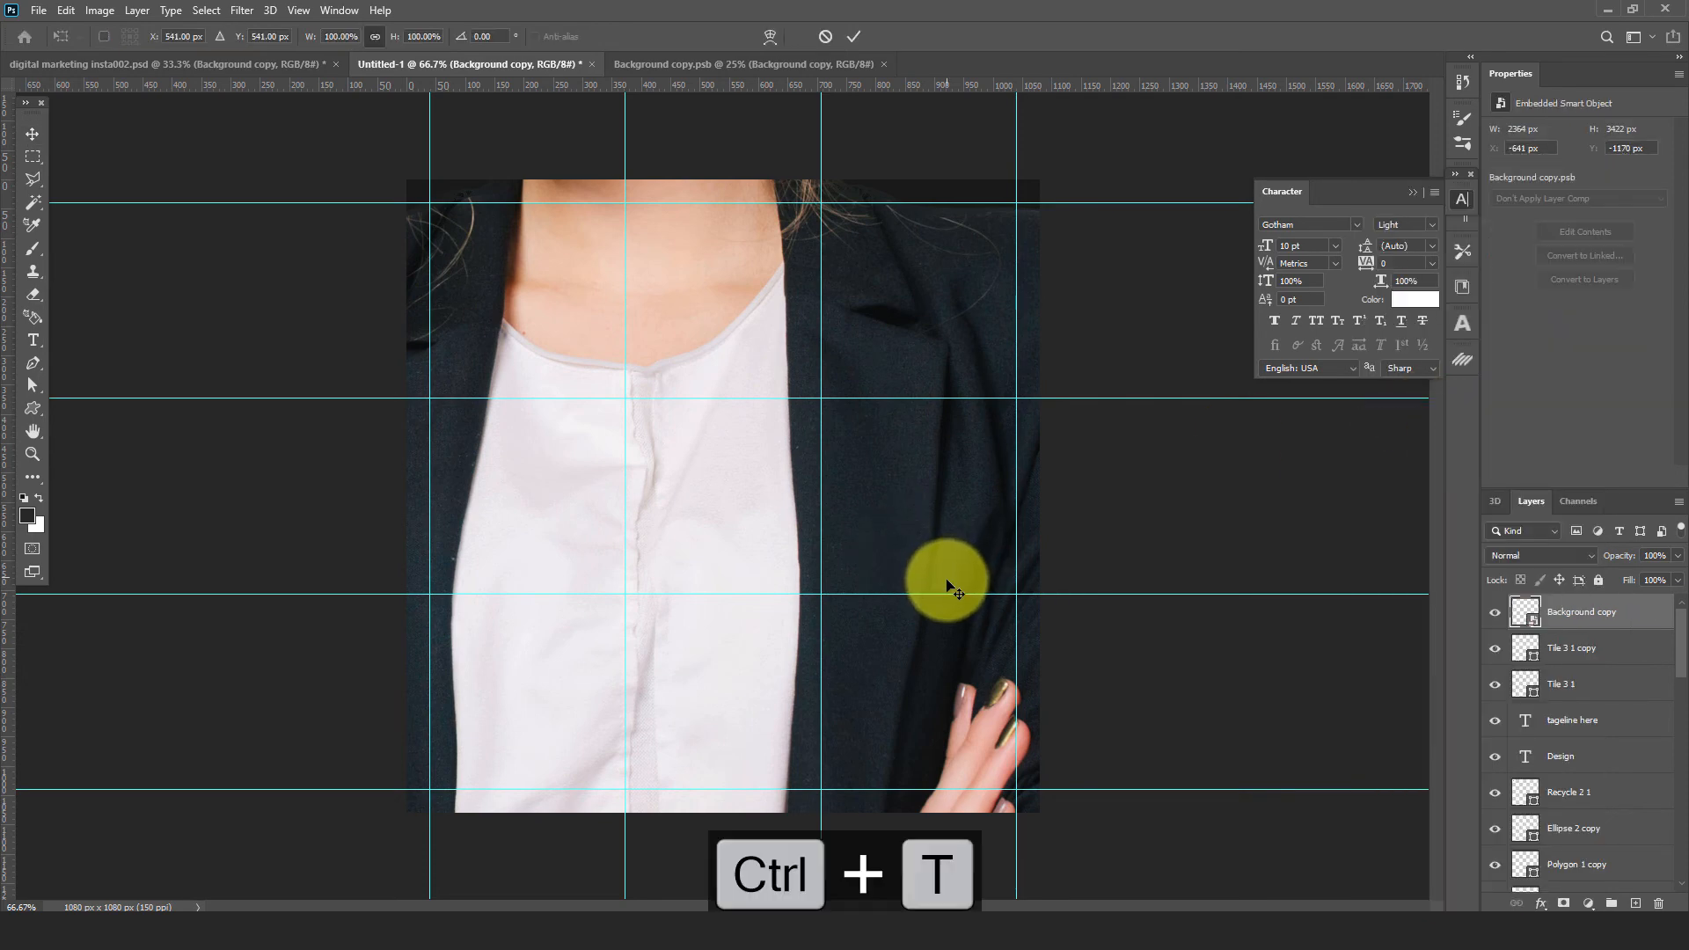
key(ctrl+minus)
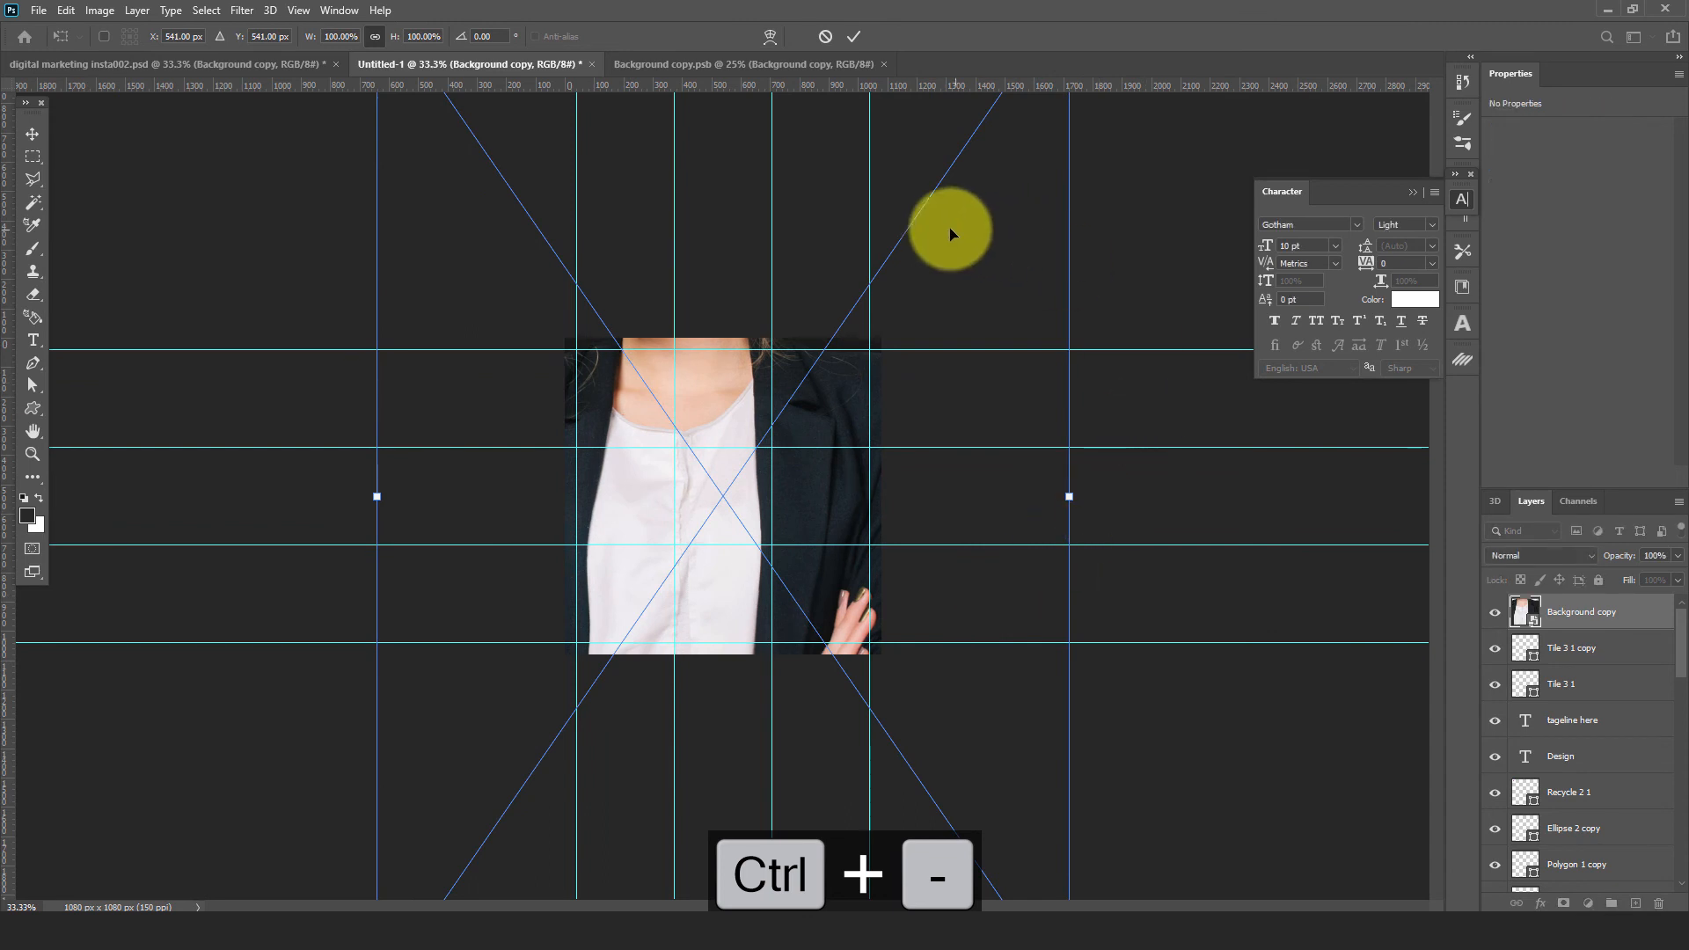
drag(963, 227, 972, 484)
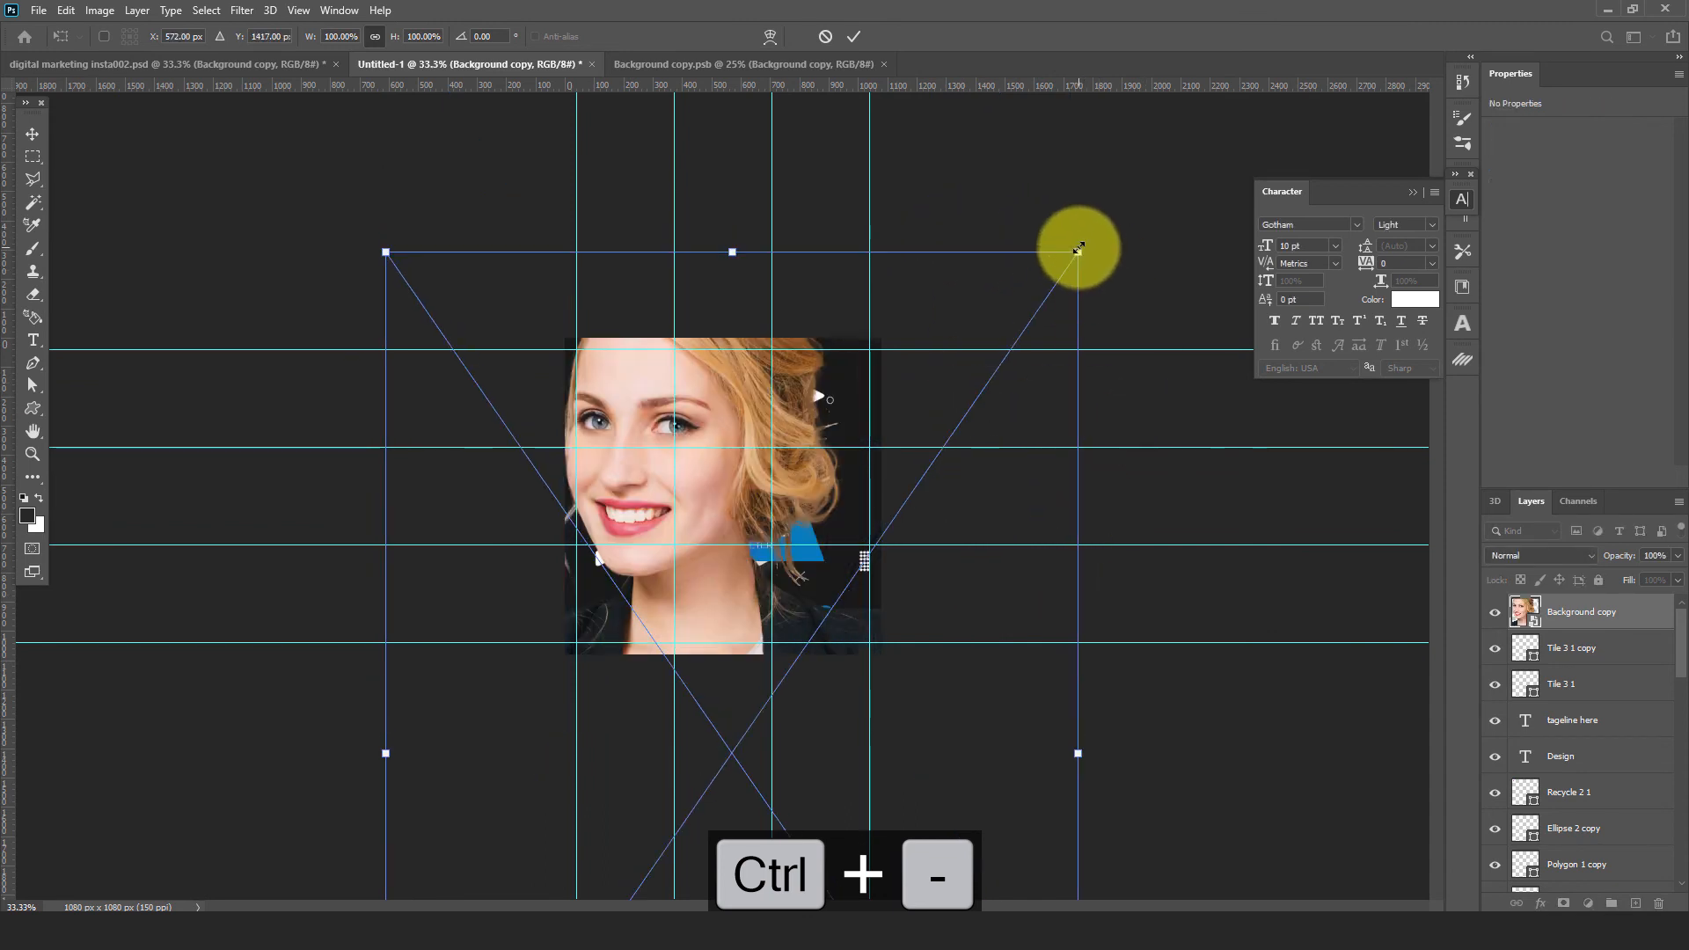
drag(1080, 253, 755, 563)
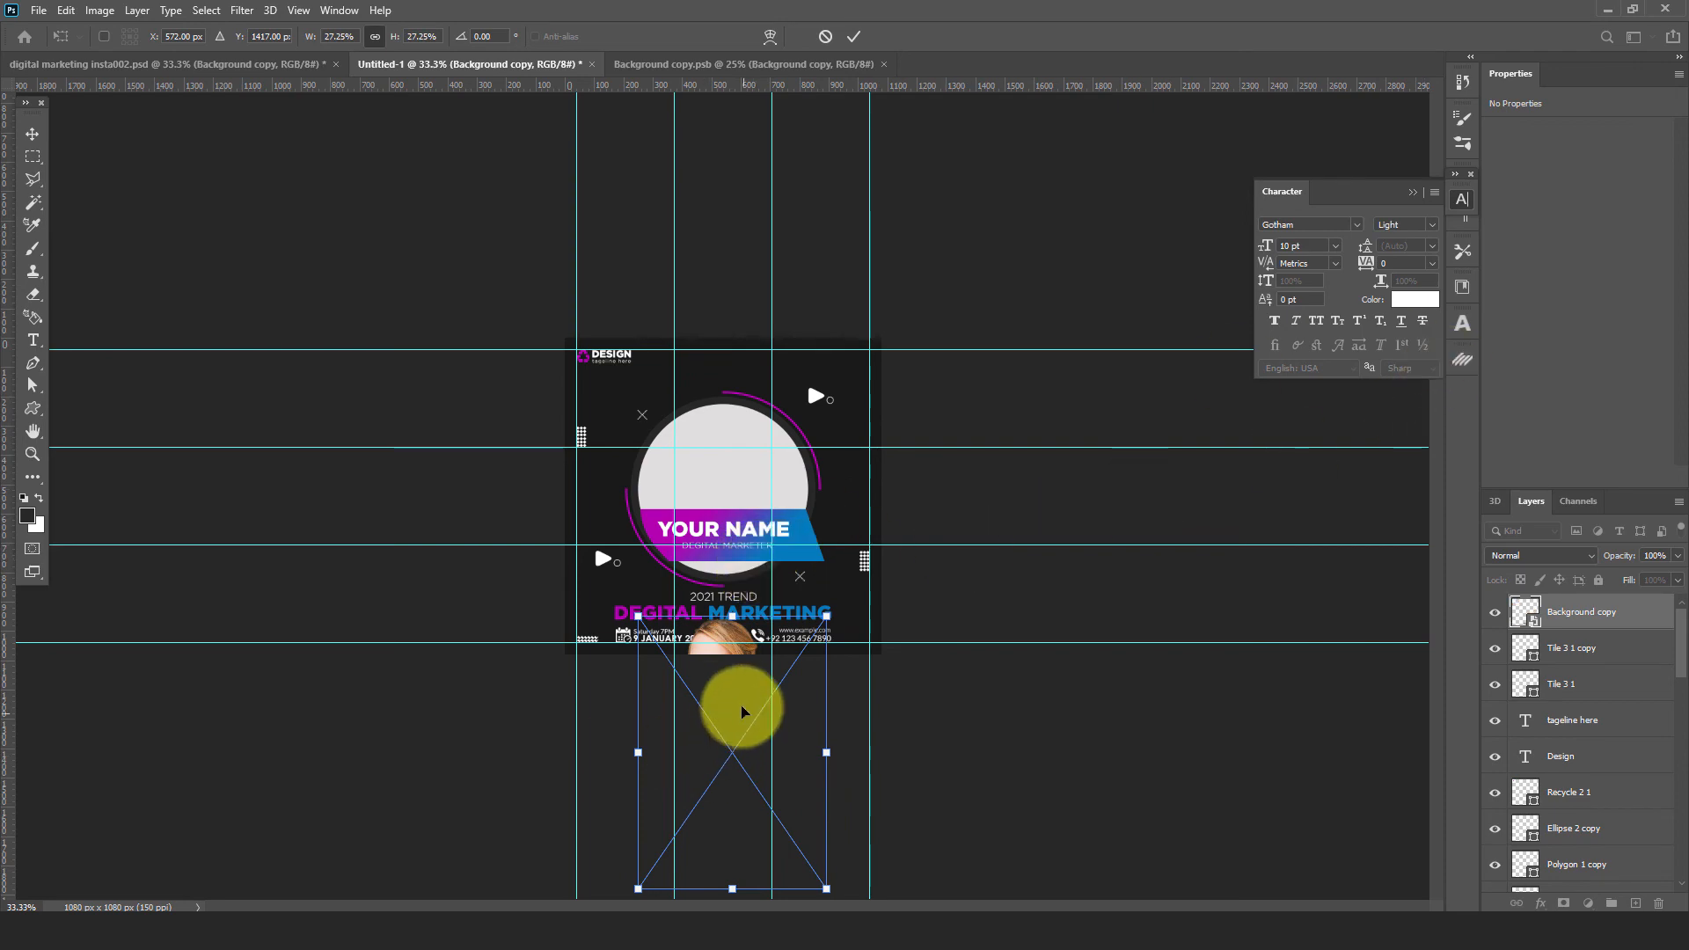
drag(742, 705, 741, 456)
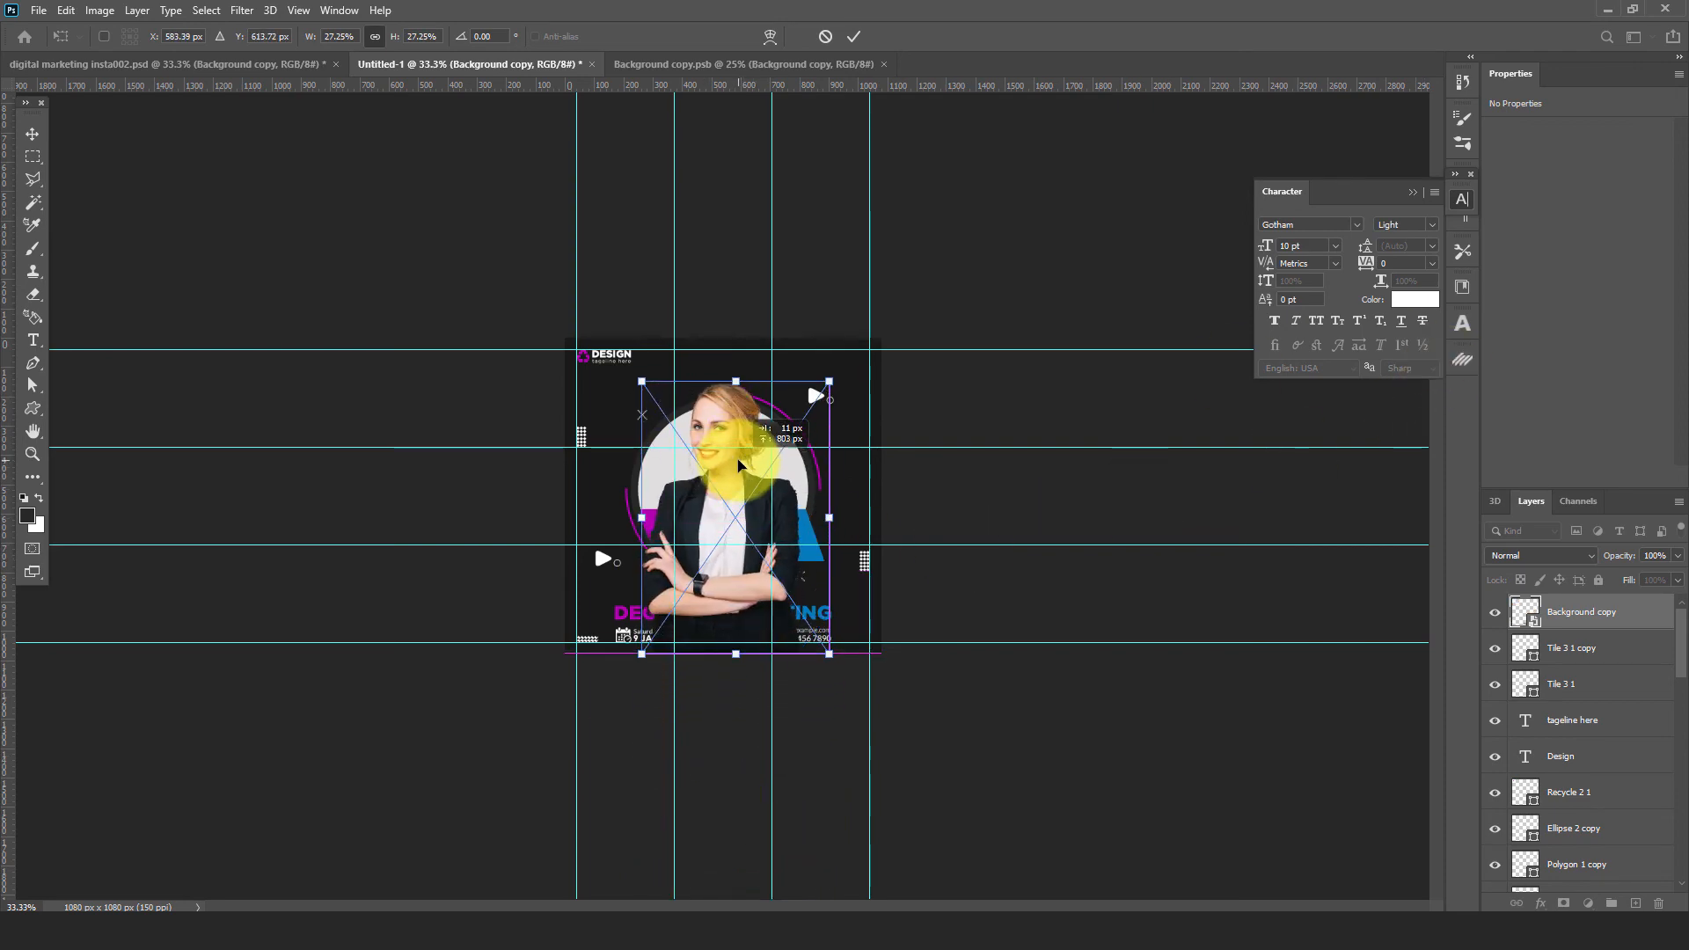
Reduce the woman cutout to about 23.3% scale and position it over the circle with her head above the ring
key(ctrl+plus)
key(ctrl+plus)
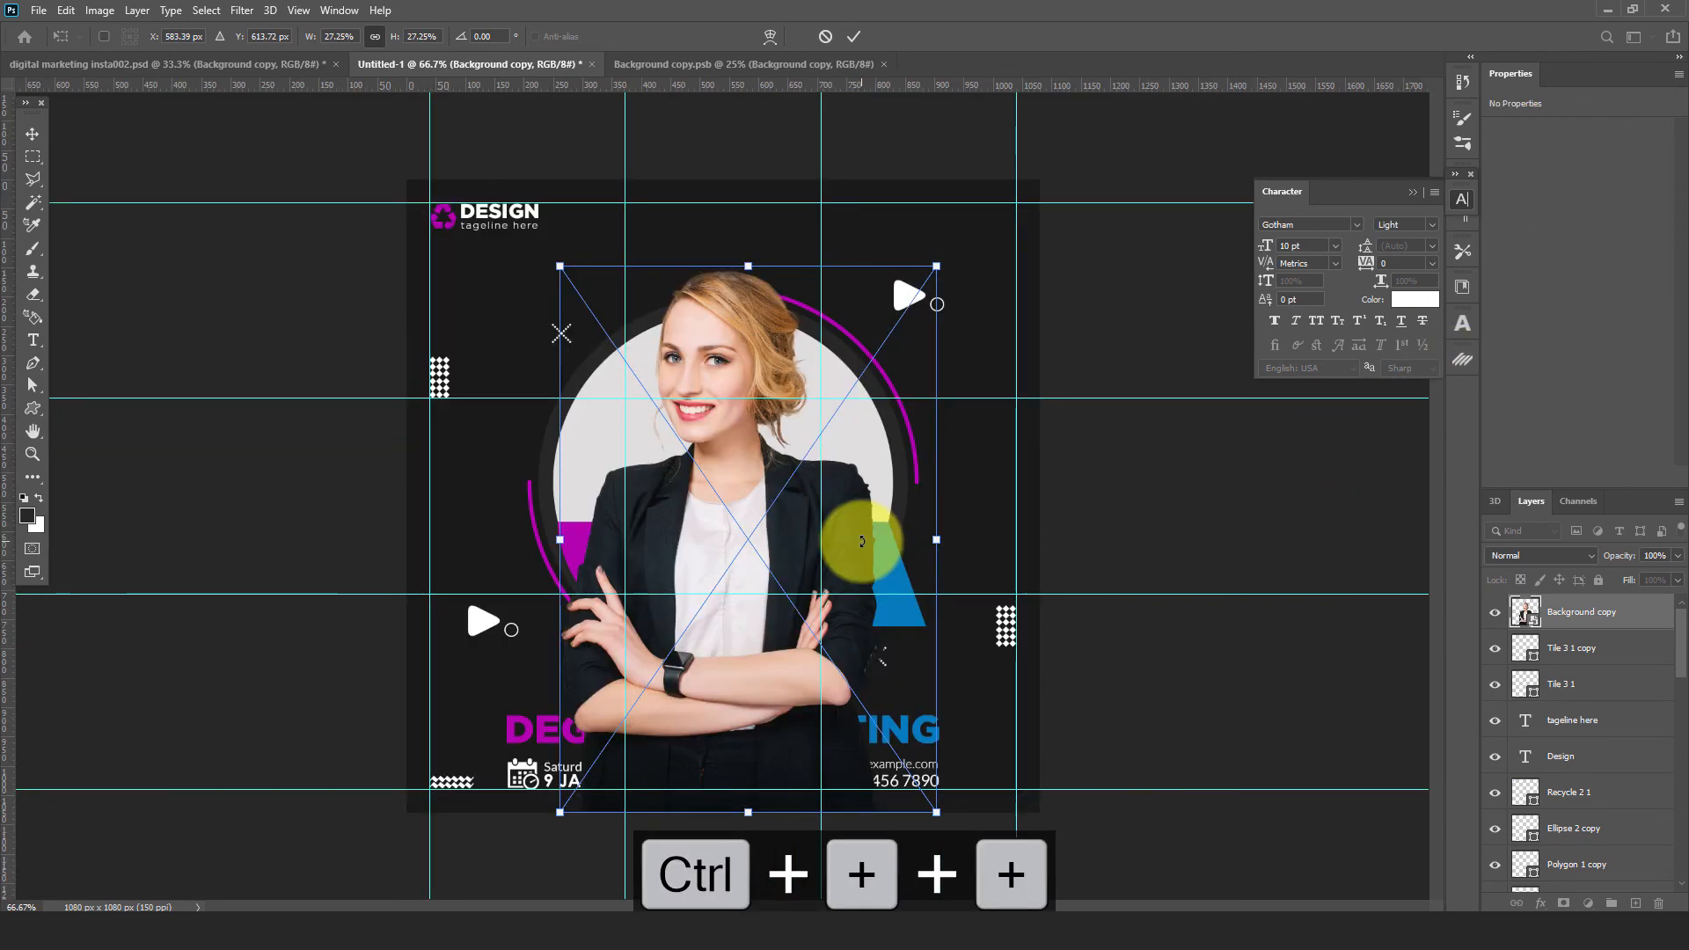
drag(735, 453, 723, 373)
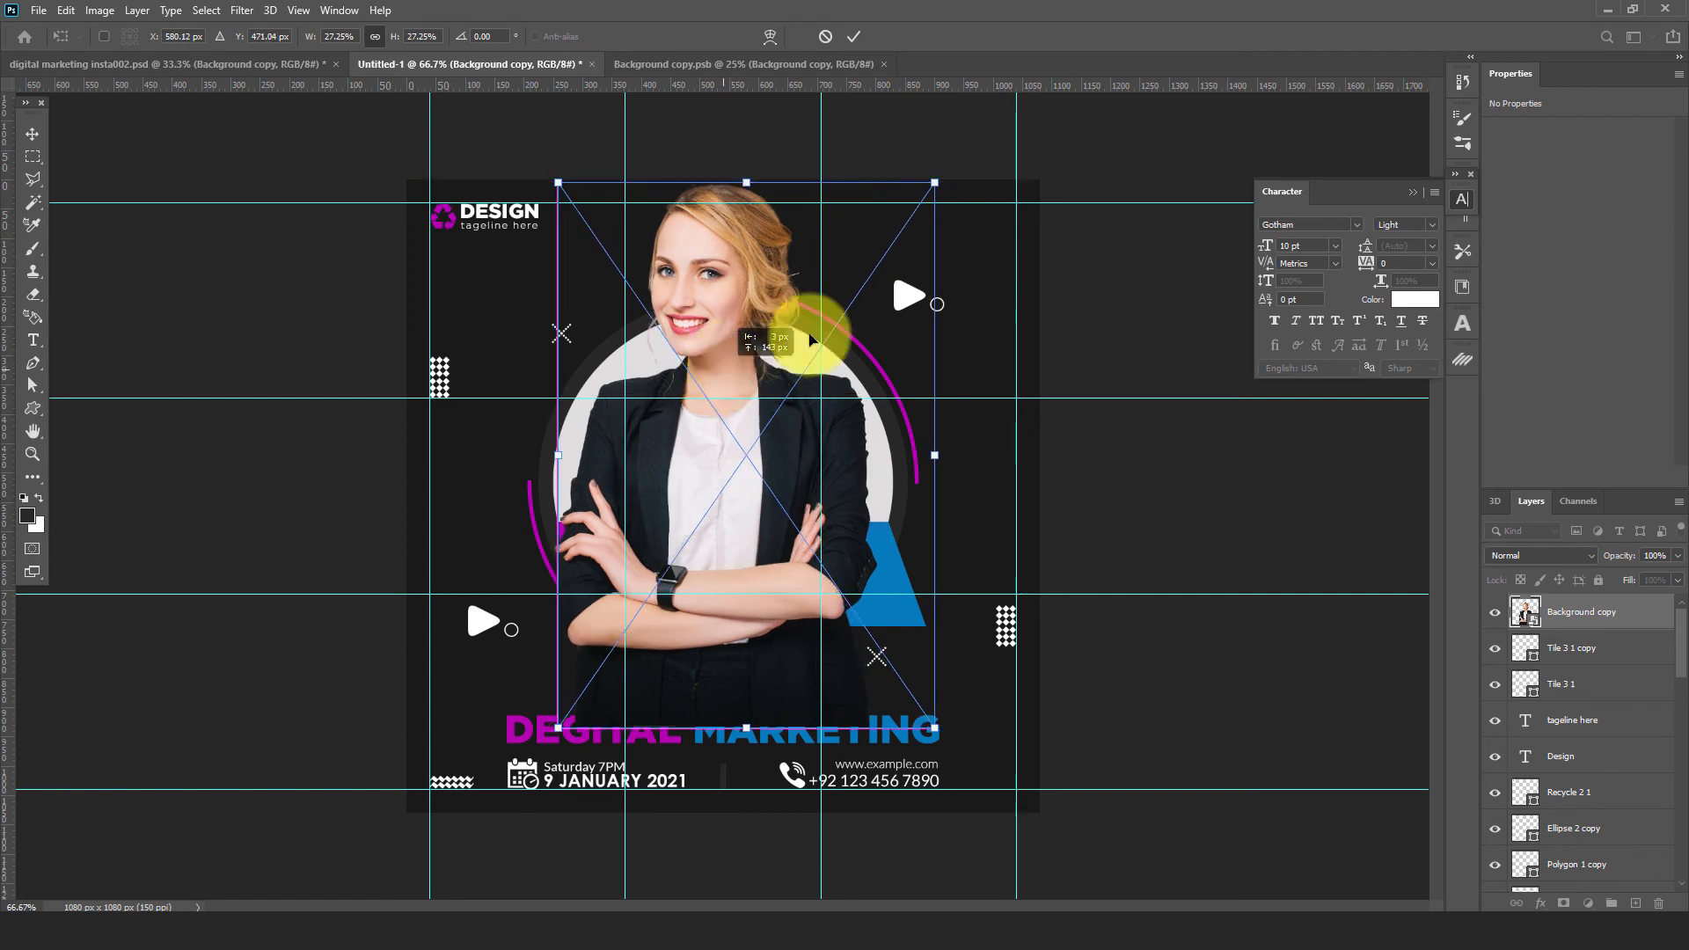
drag(934, 182, 917, 203)
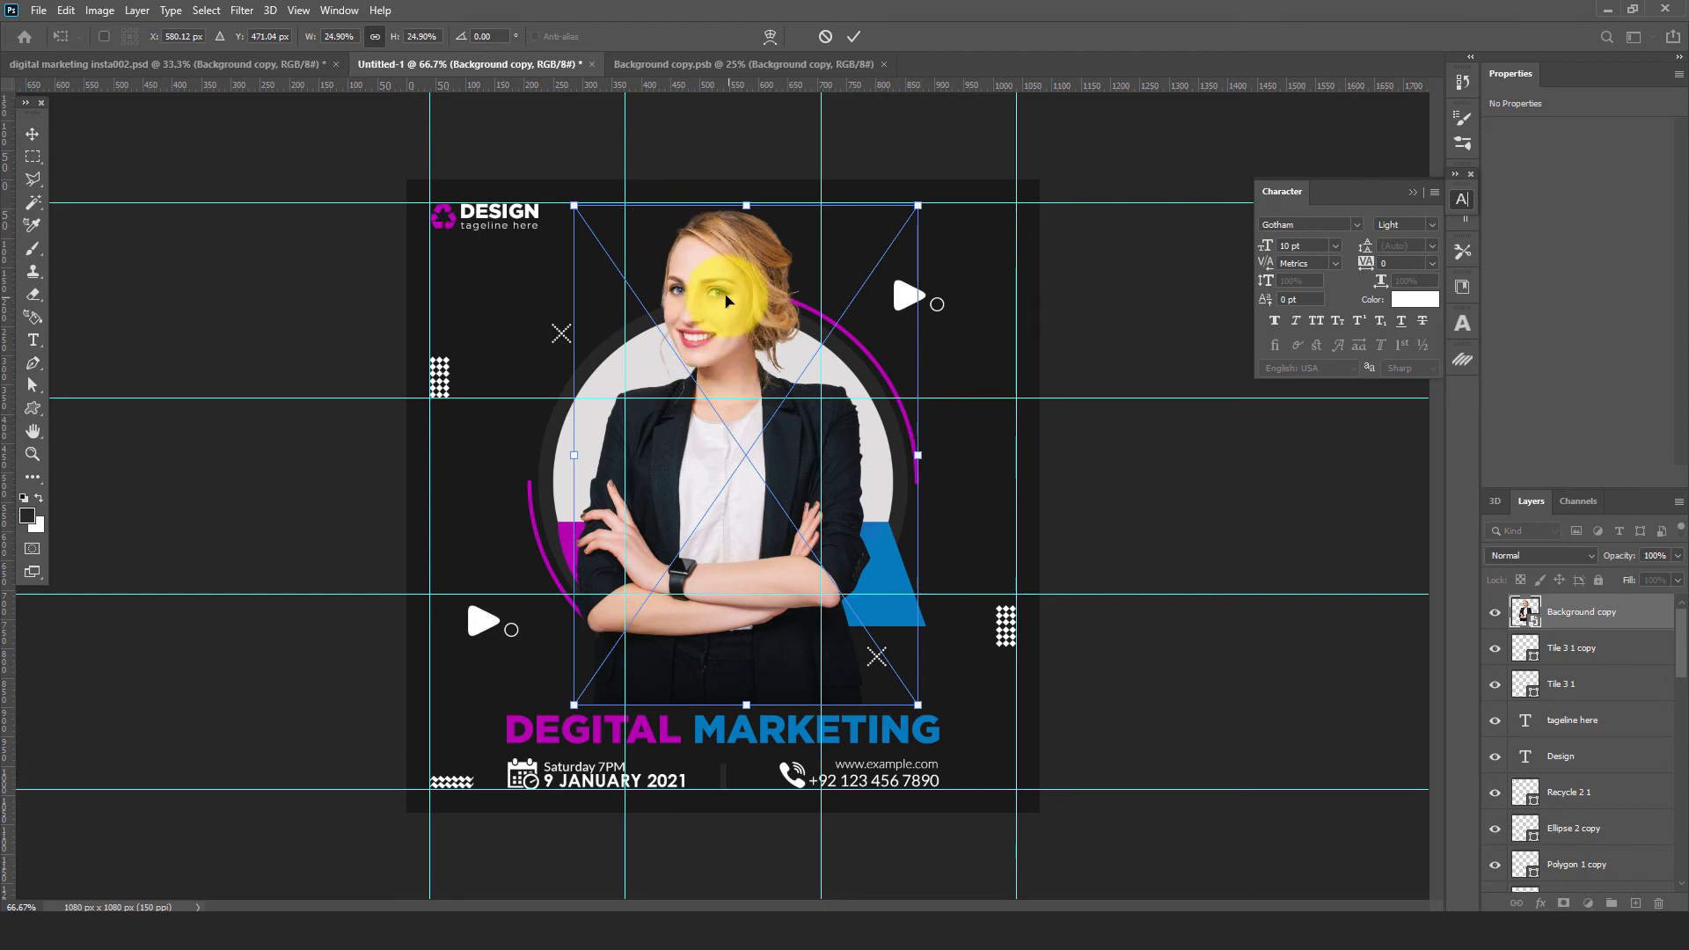
drag(729, 299, 721, 283)
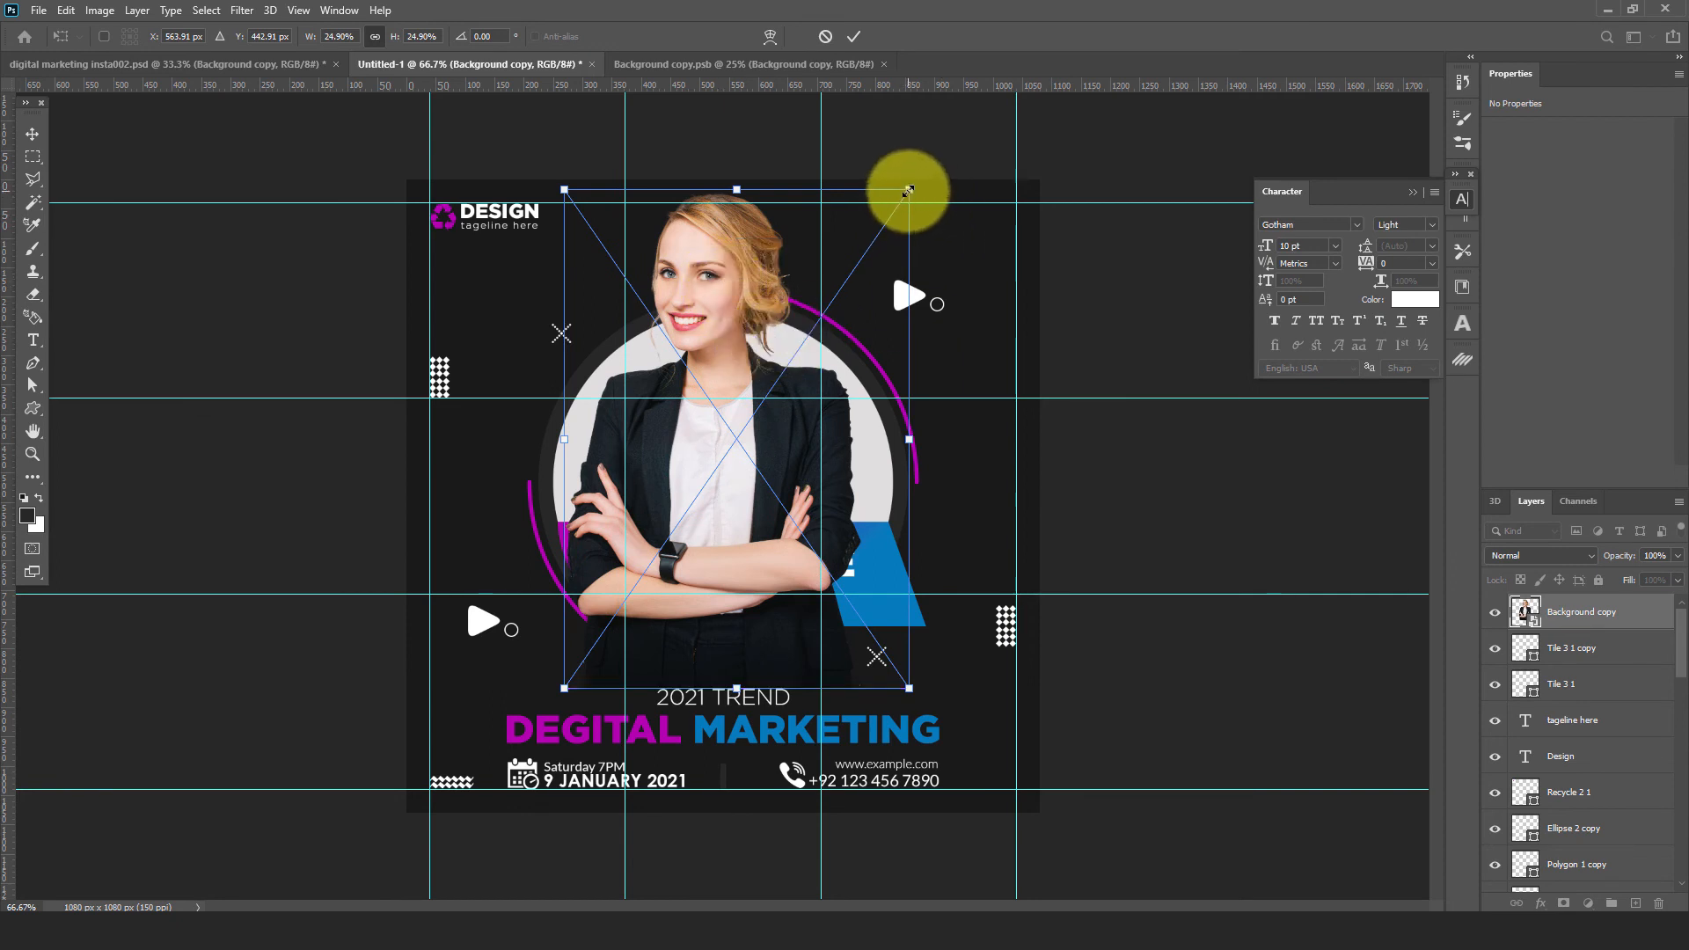
drag(909, 190, 893, 203)
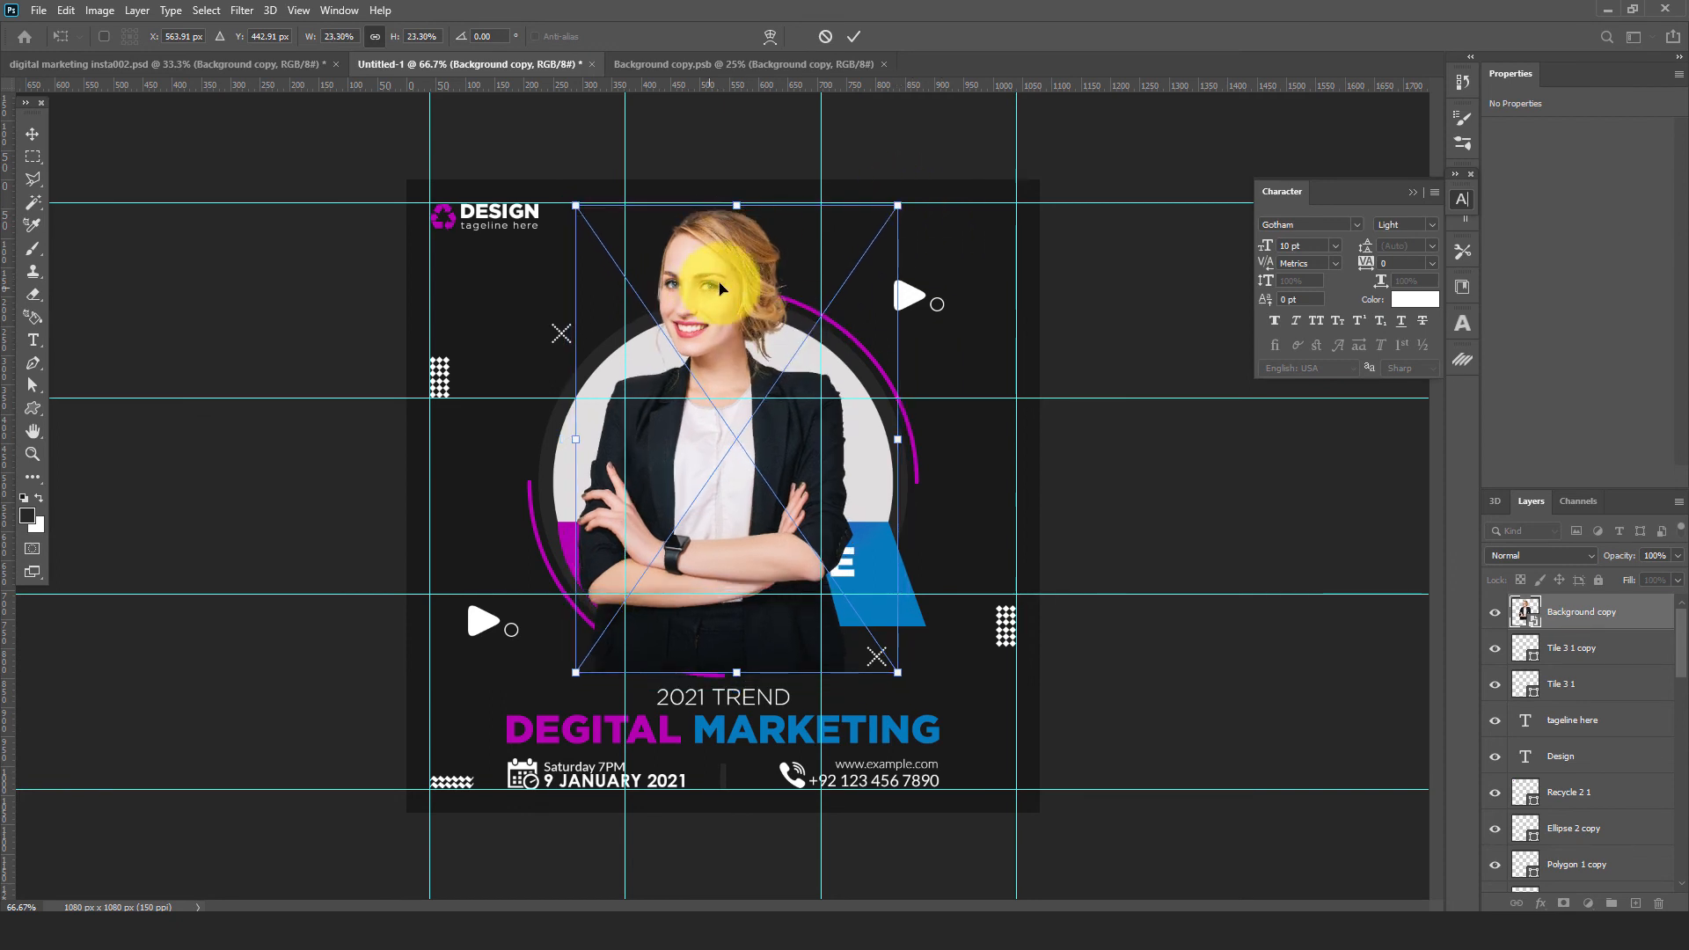
drag(716, 266, 724, 281)
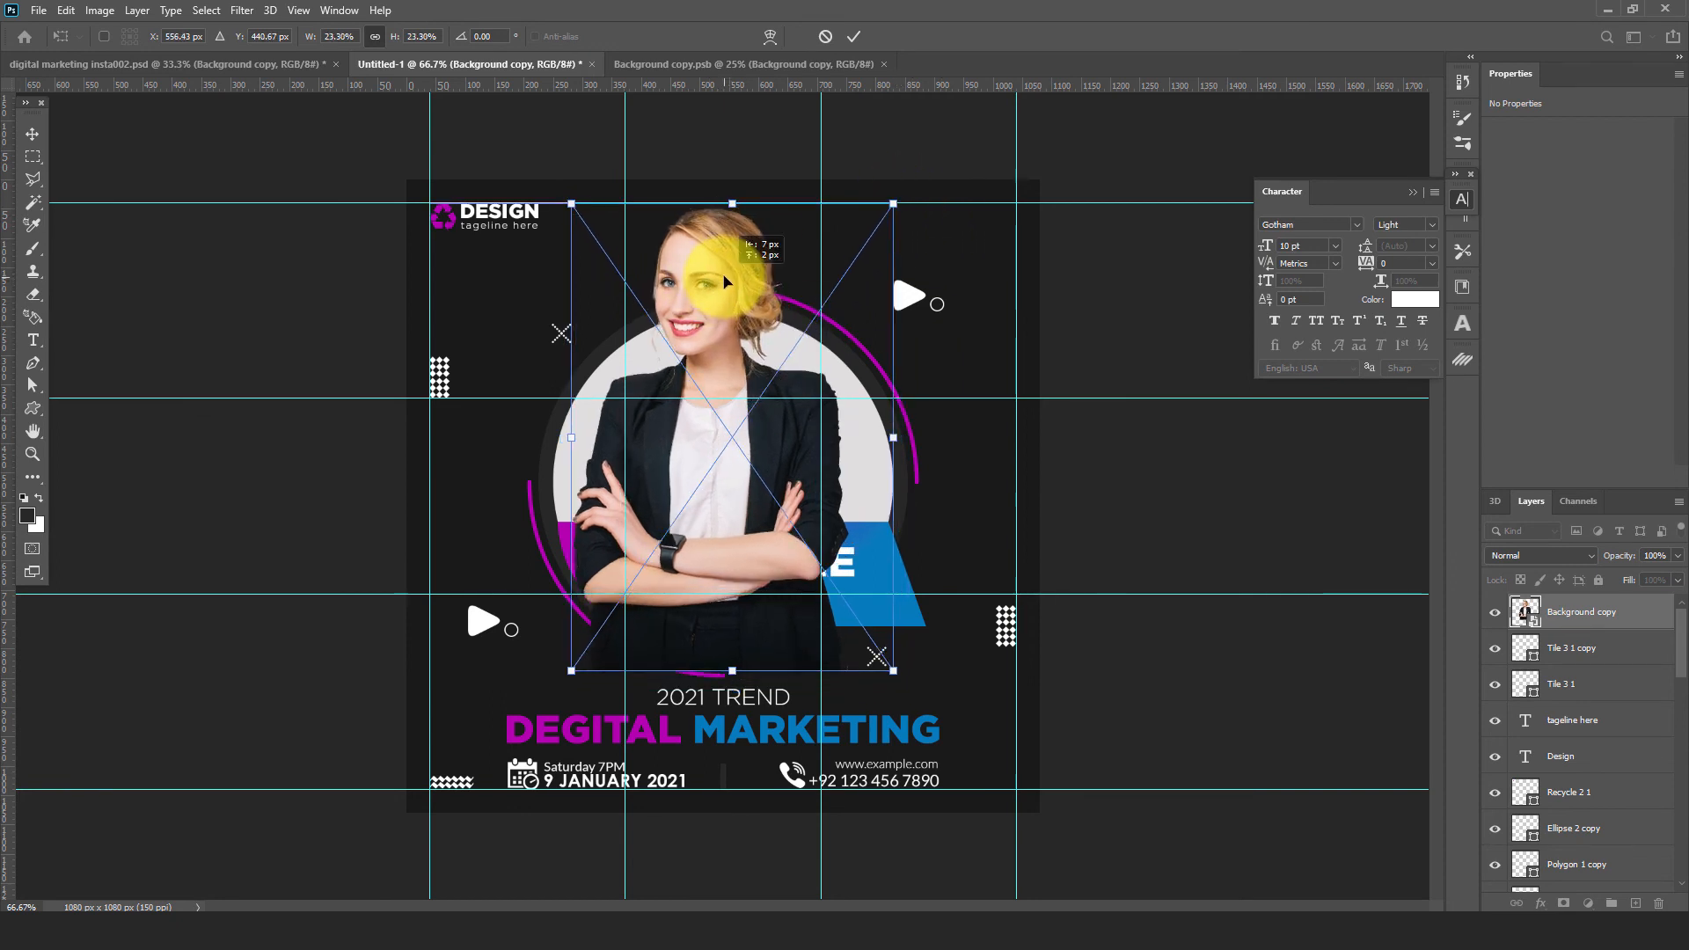
click(853, 36)
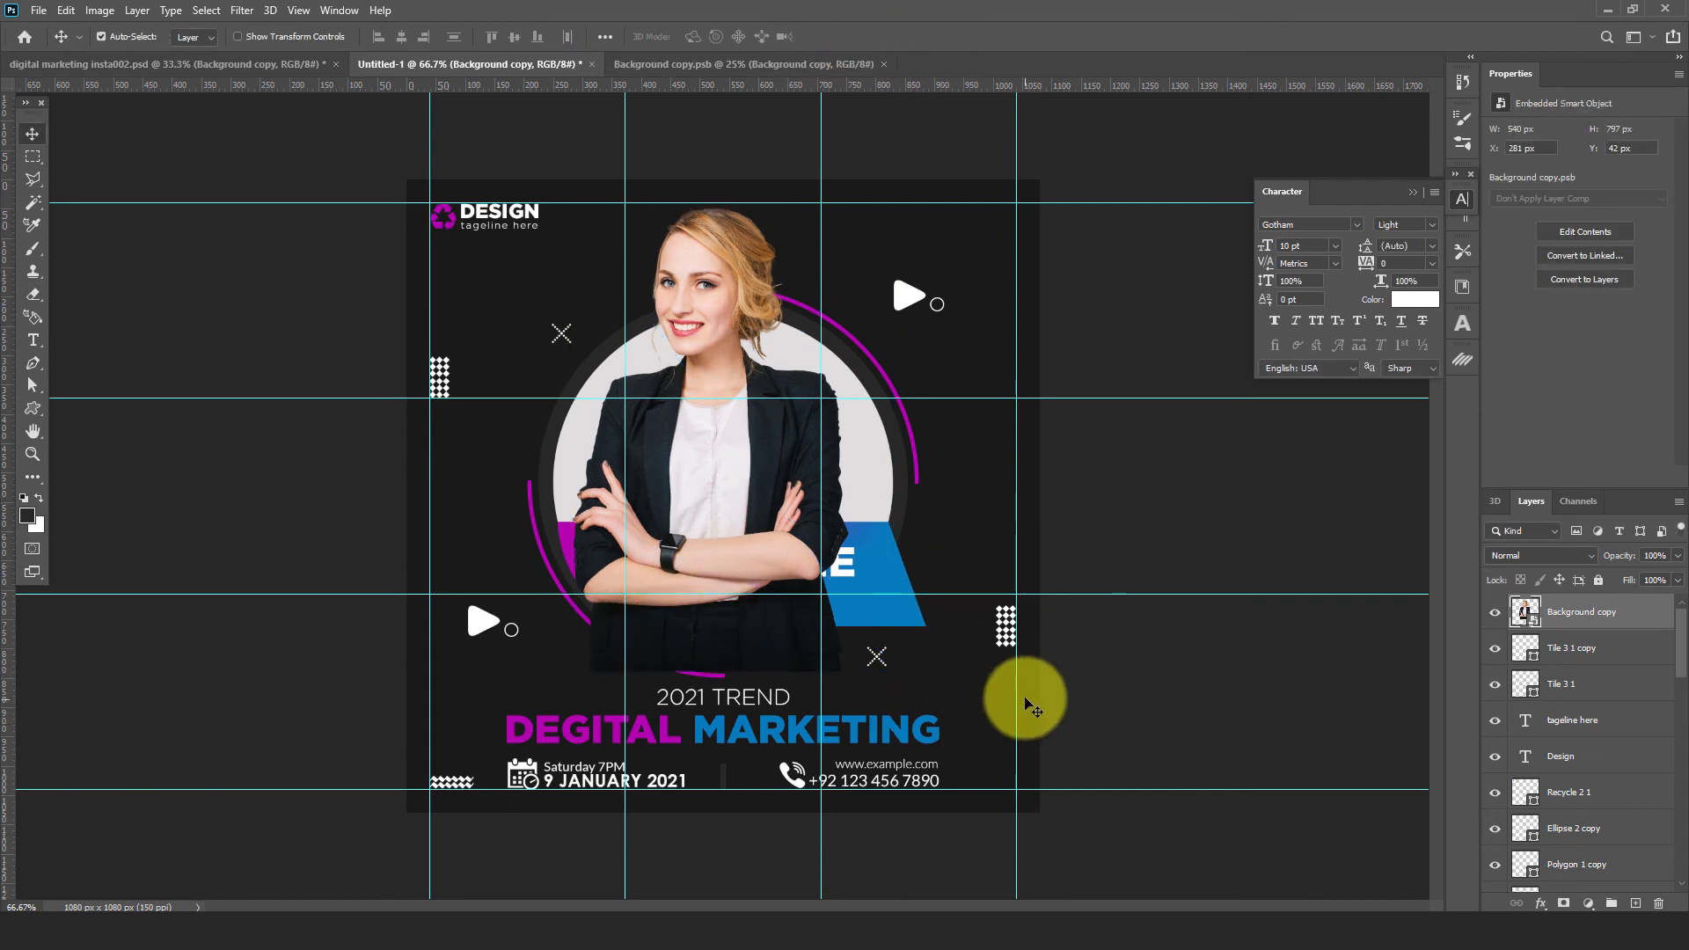
Move the woman cutout layer down the stack to between Rectangle 2 and Circle Thin Frame 1, behind the name banner
key(ctrl+plus)
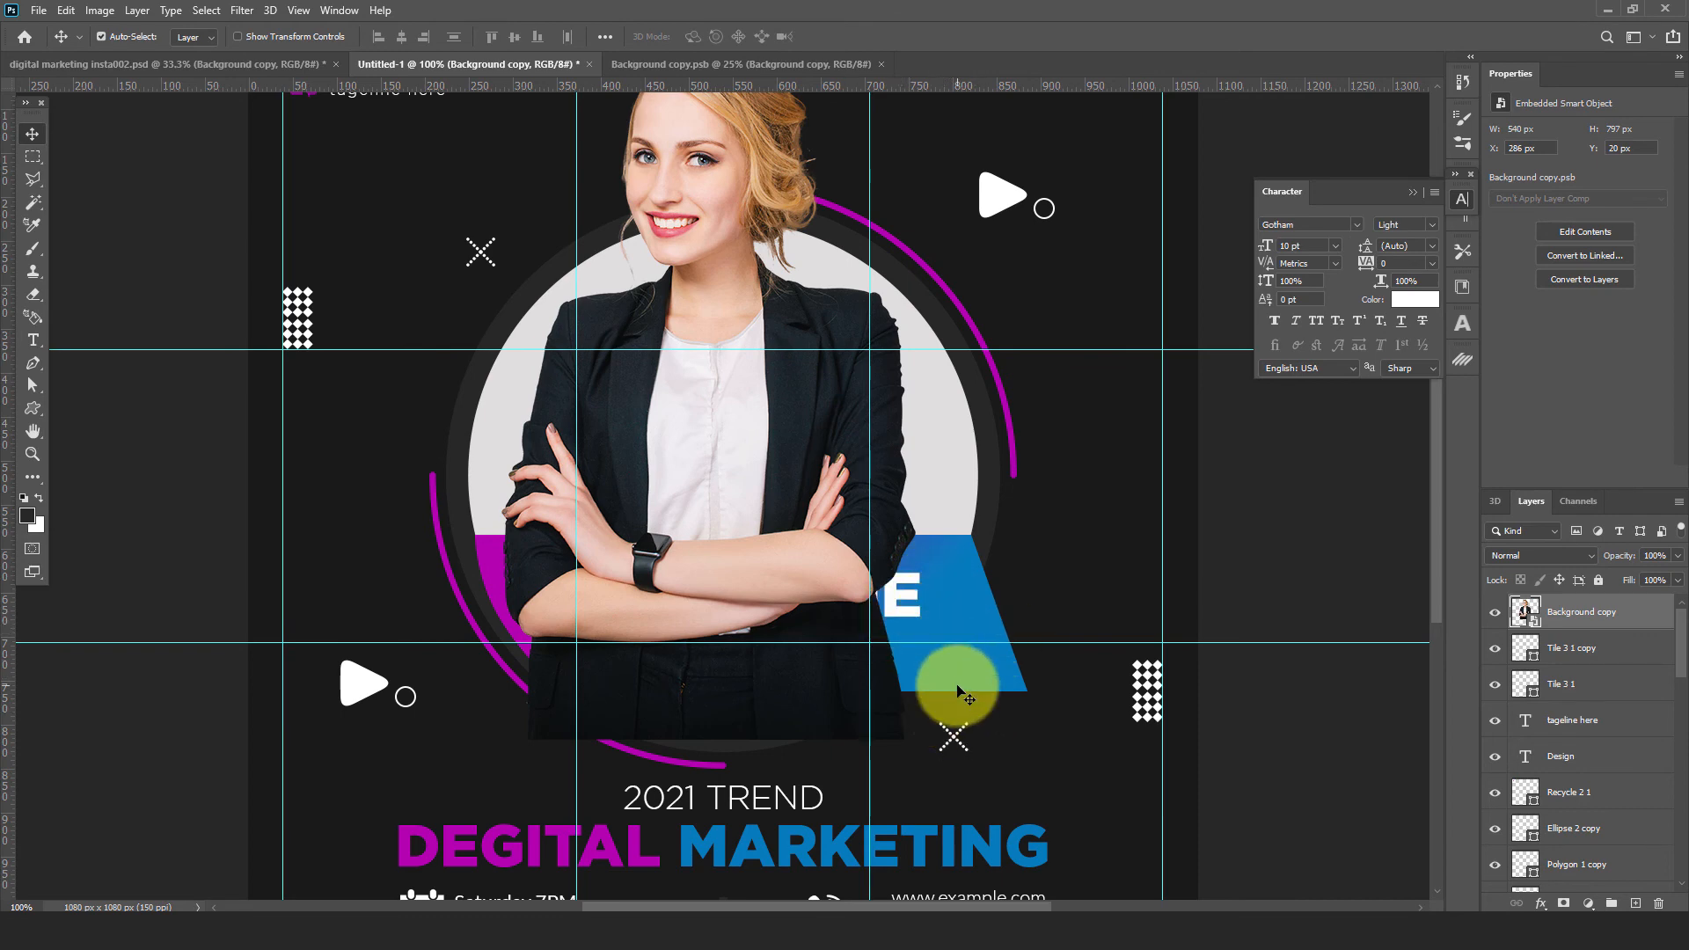
drag(1556, 611, 1610, 844)
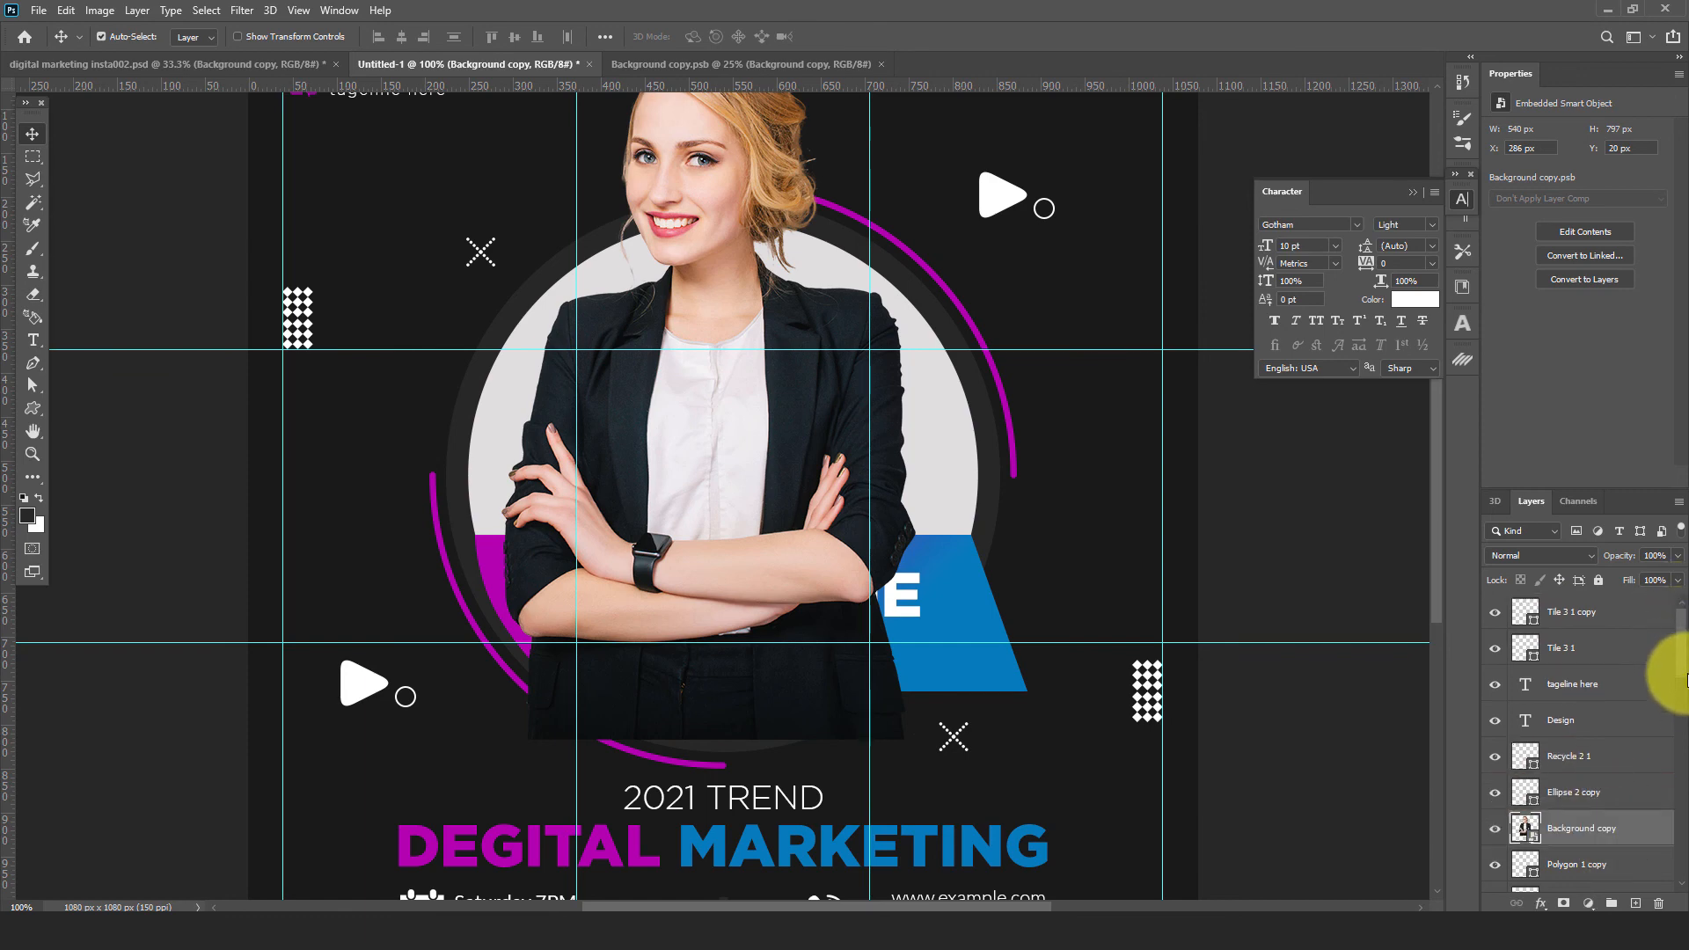
scroll(1667, 673, down, 4)
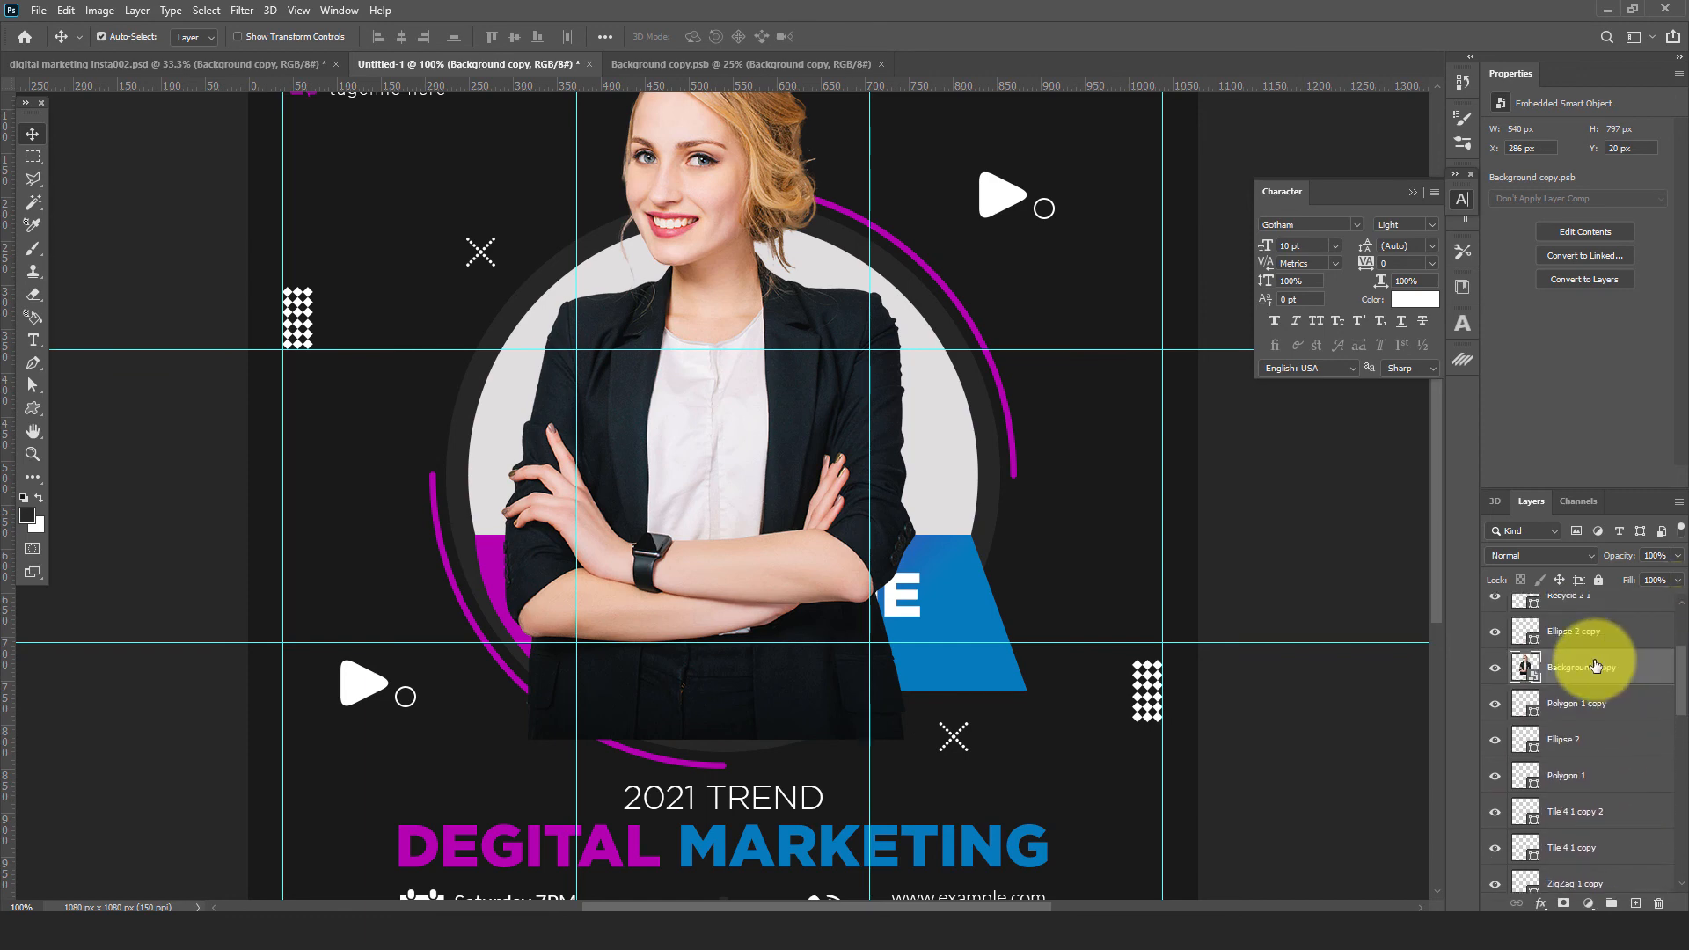
drag(1587, 665, 1597, 836)
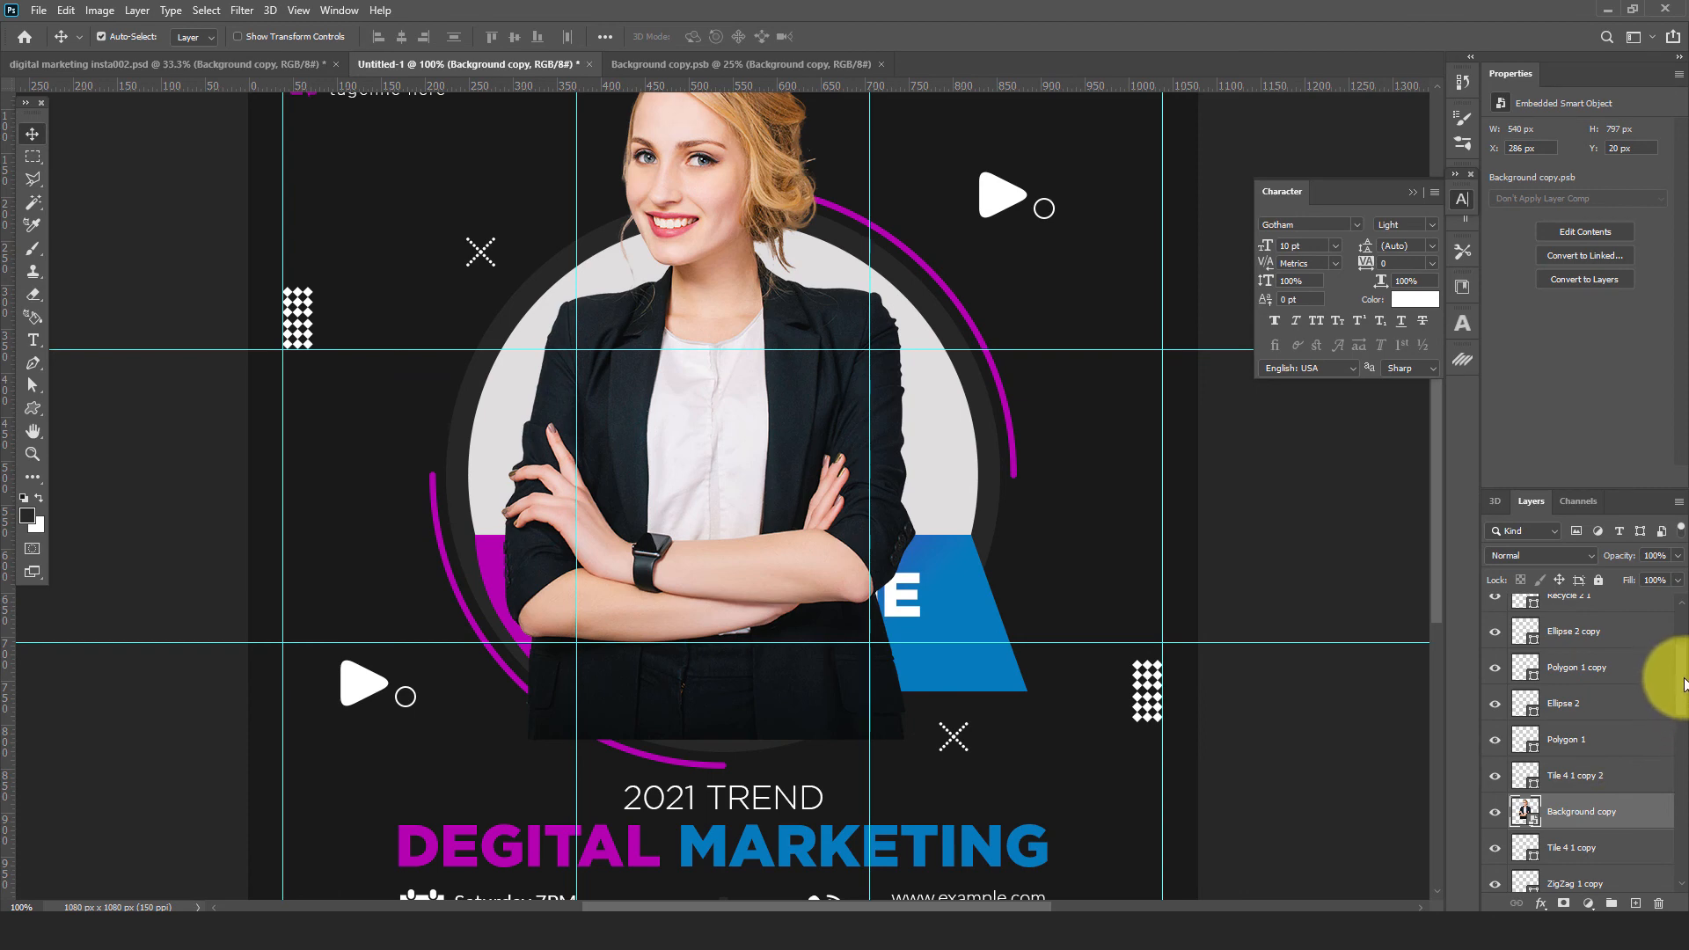
scroll(1683, 684, down, 4)
drag(1566, 681, 1579, 834)
scroll(1663, 739, down, 6)
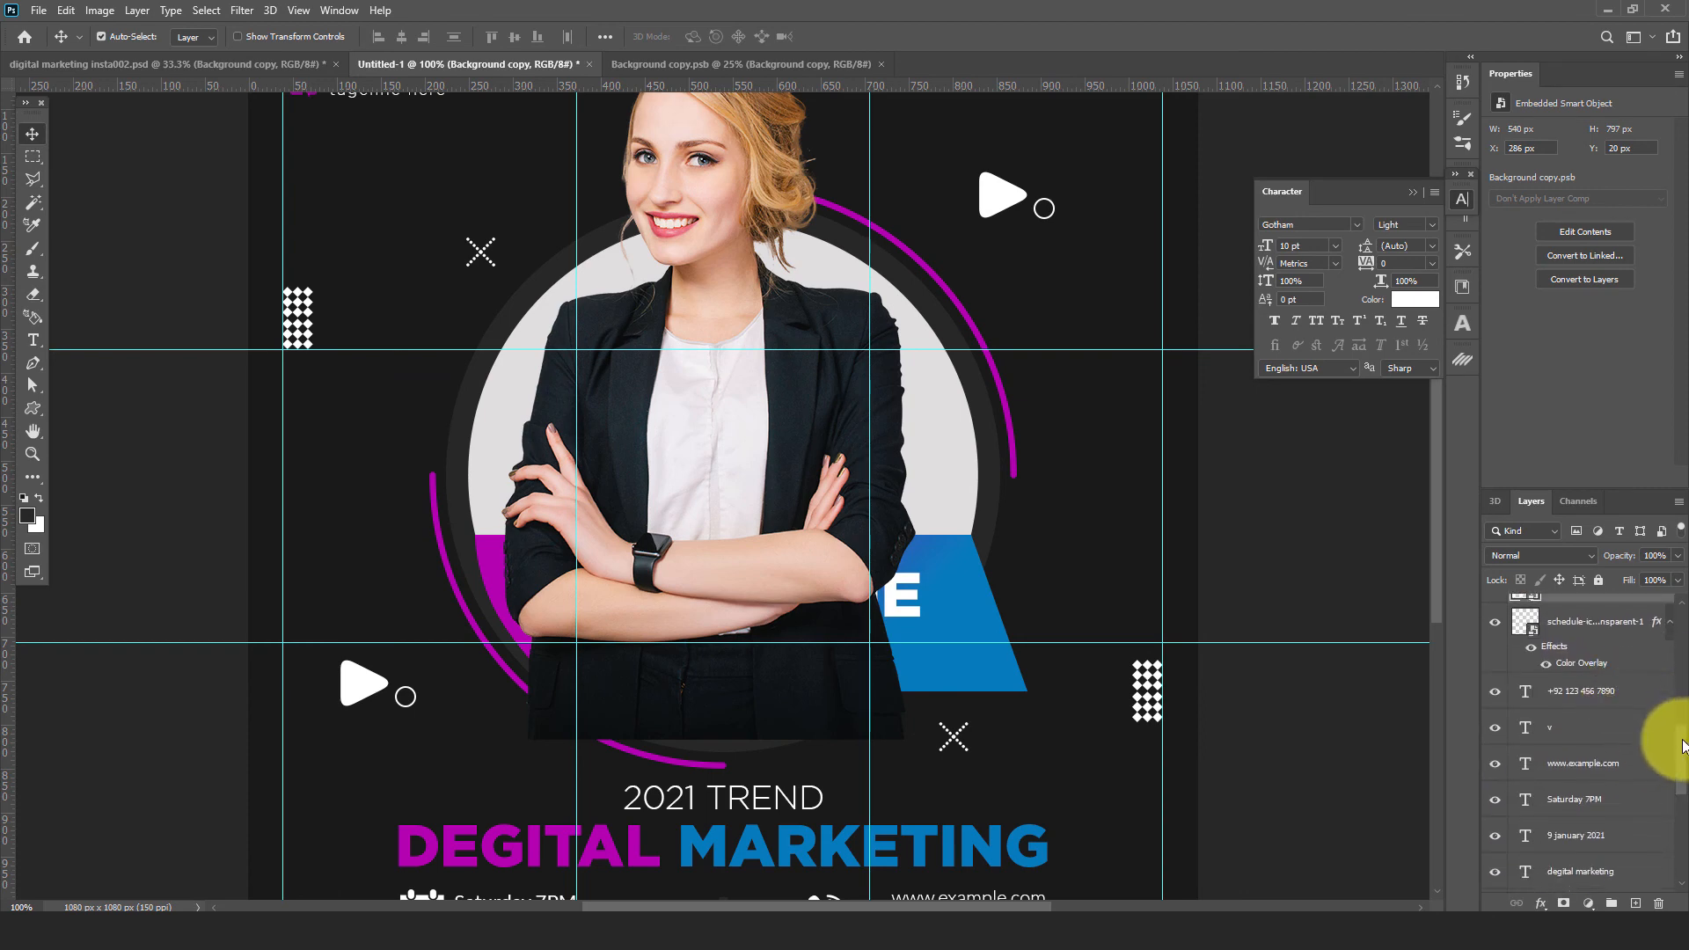
drag(1682, 740, 1678, 717)
drag(1562, 694, 1577, 831)
drag(1681, 773, 1675, 815)
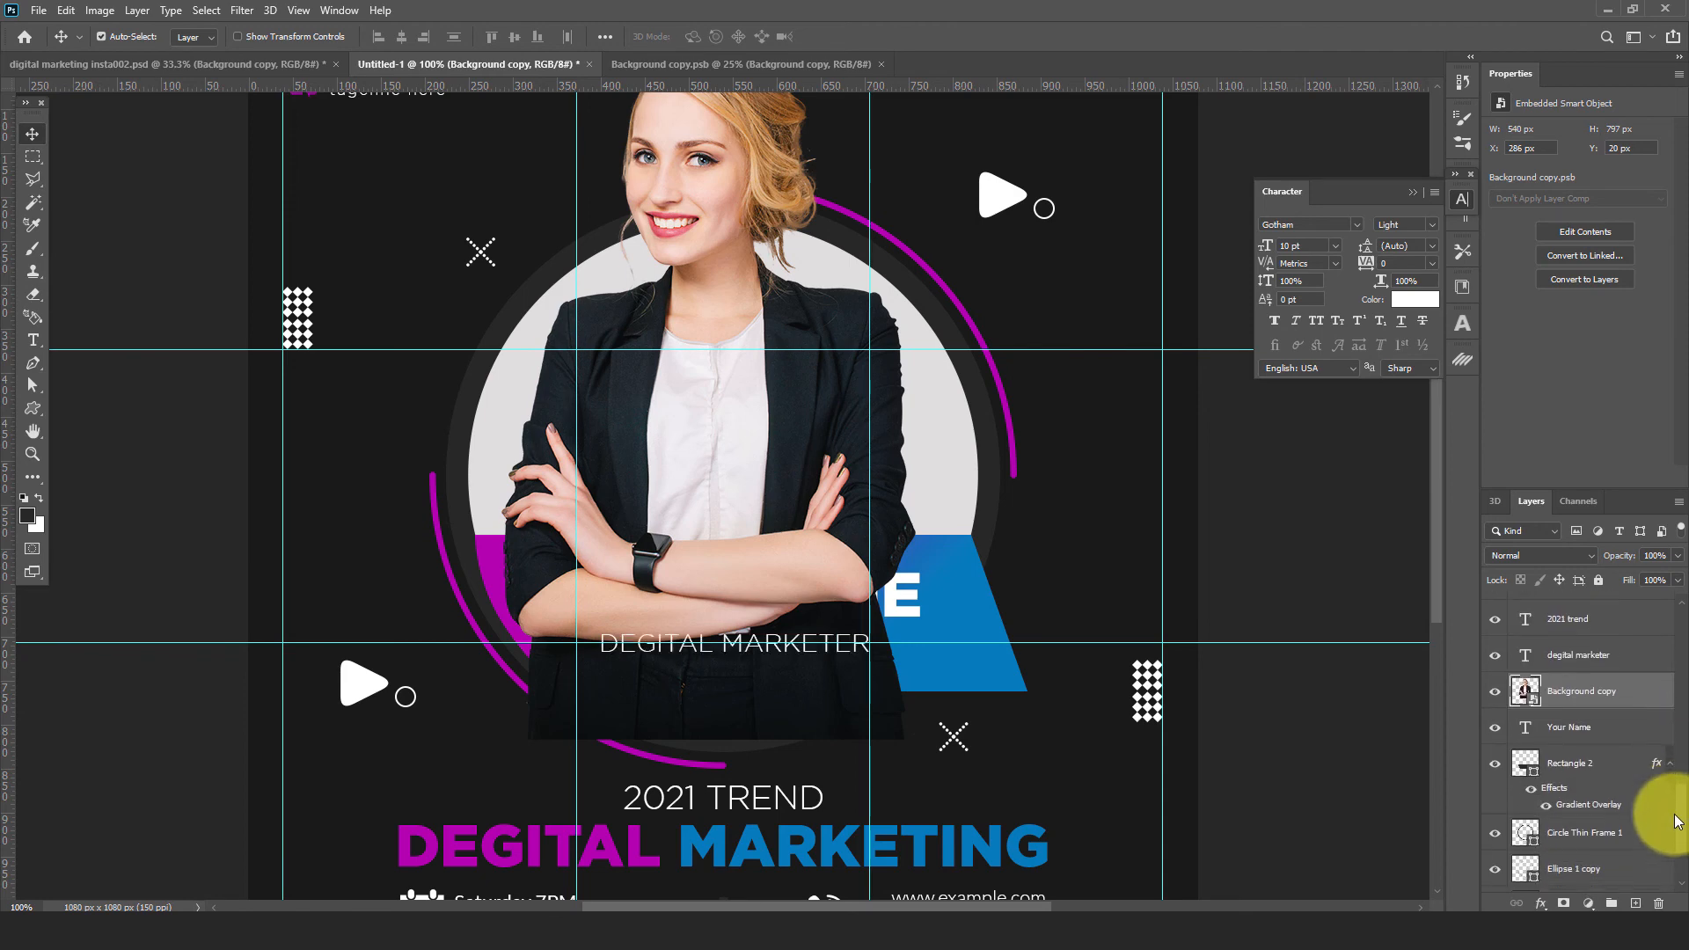
drag(1545, 695, 1574, 809)
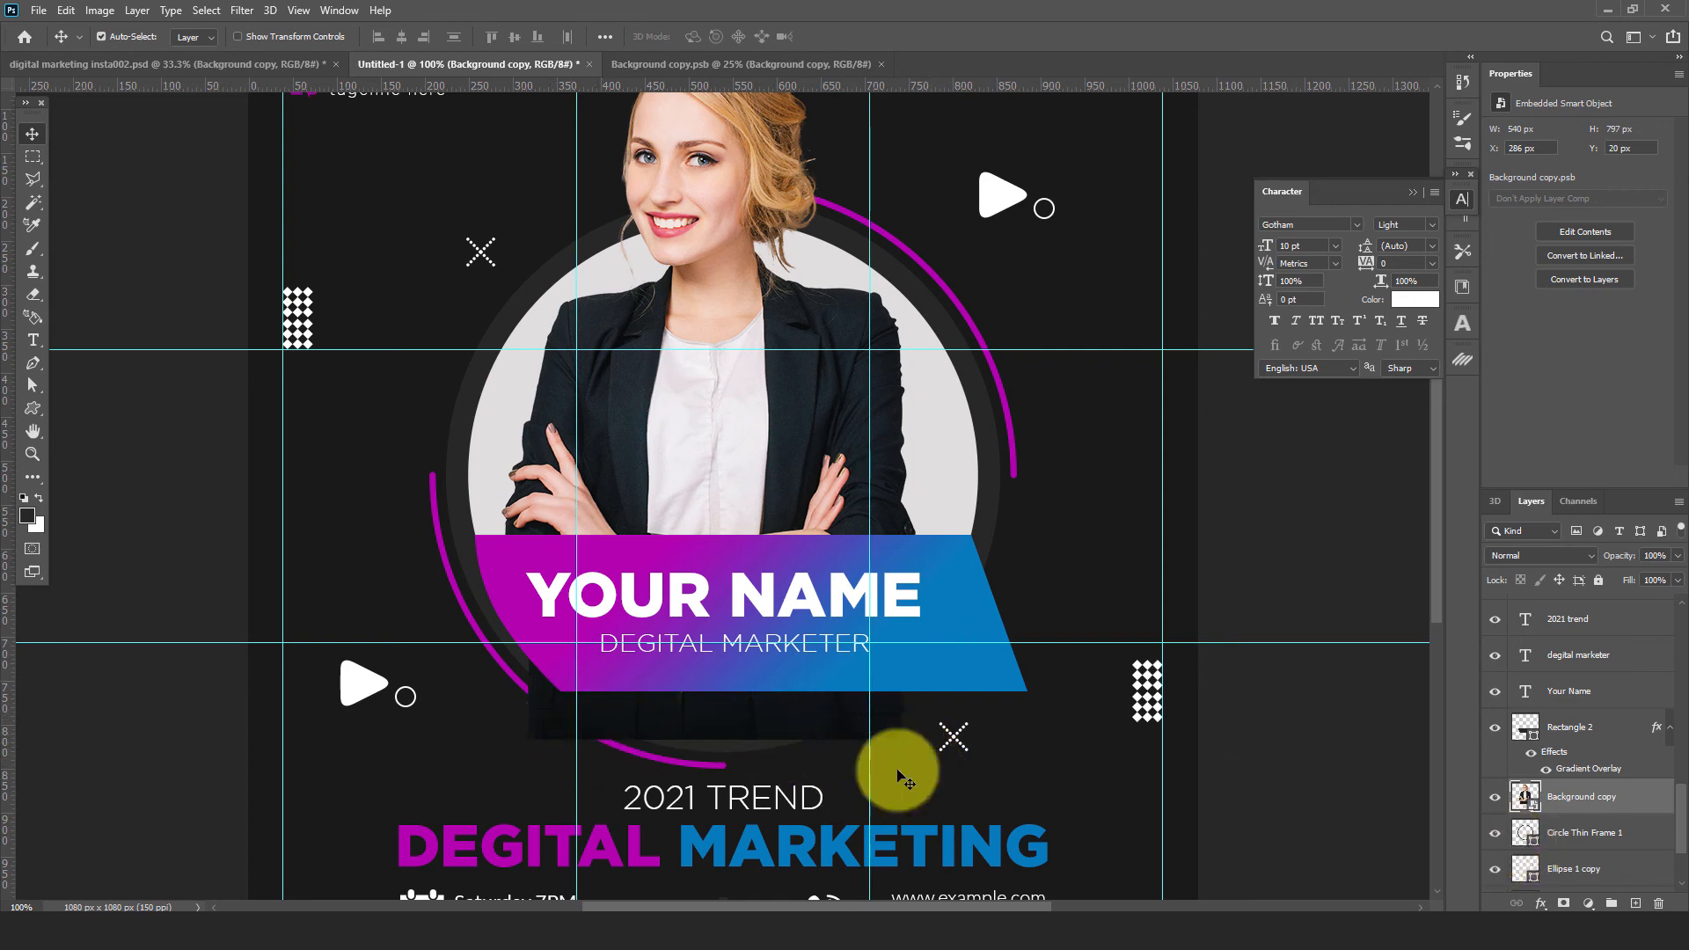
Duplicate the dark Circle Thin Frame 1 ring and bring the copy to the very top of the layer stack
click(460, 515)
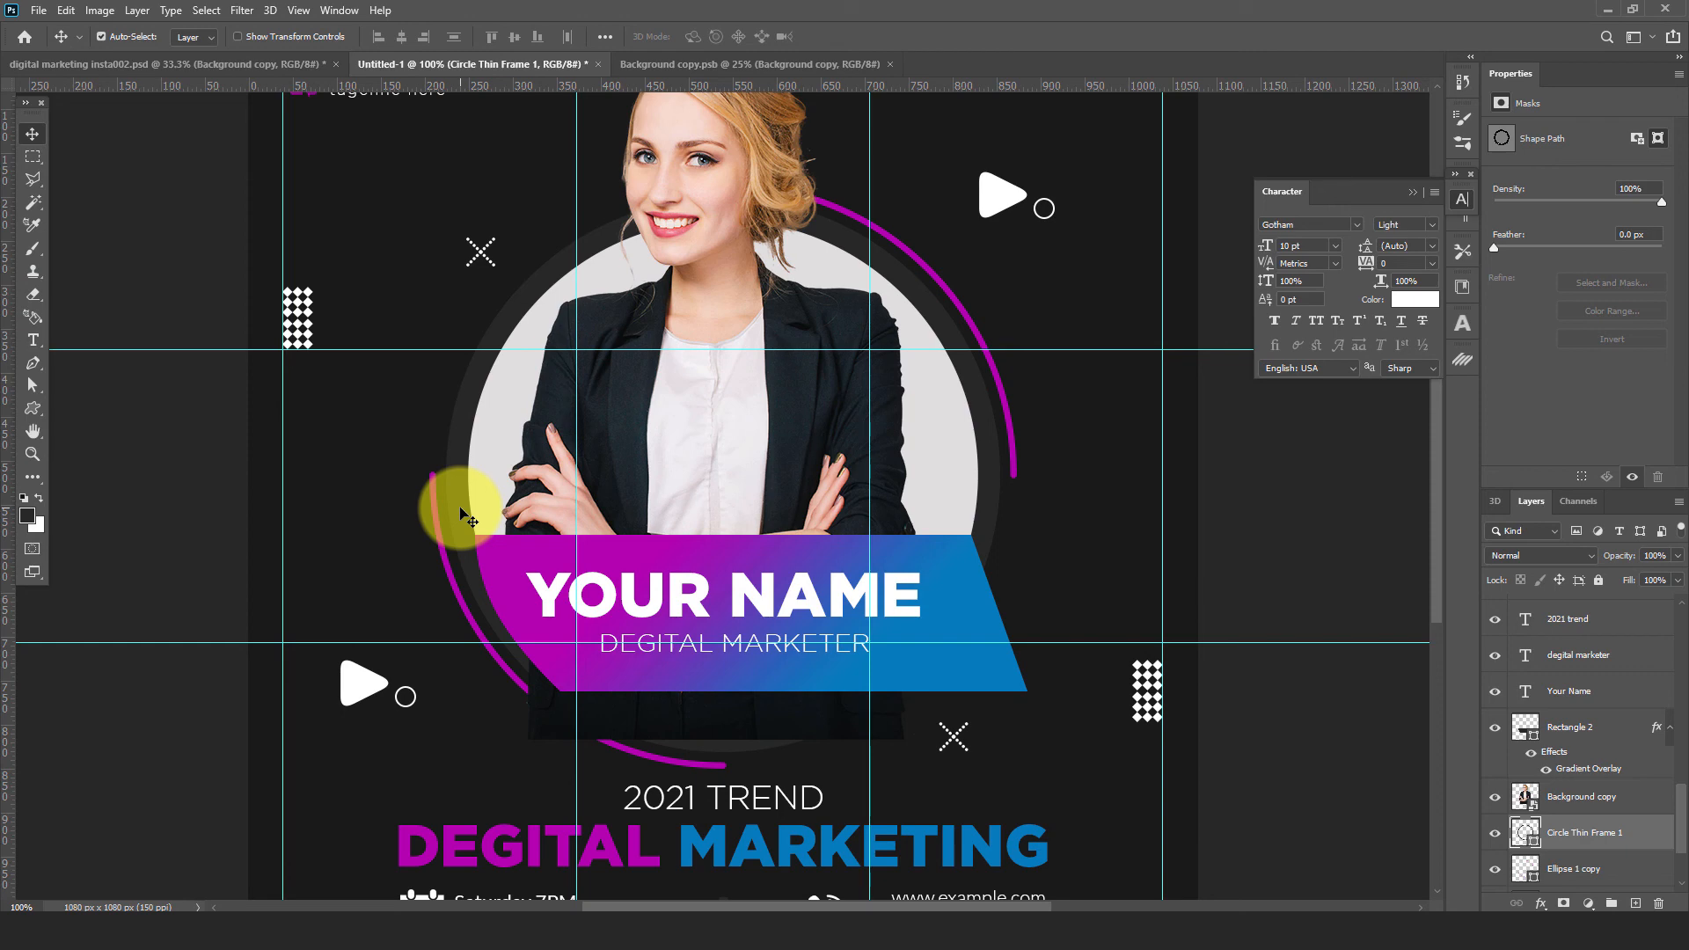
key(ctrl+j)
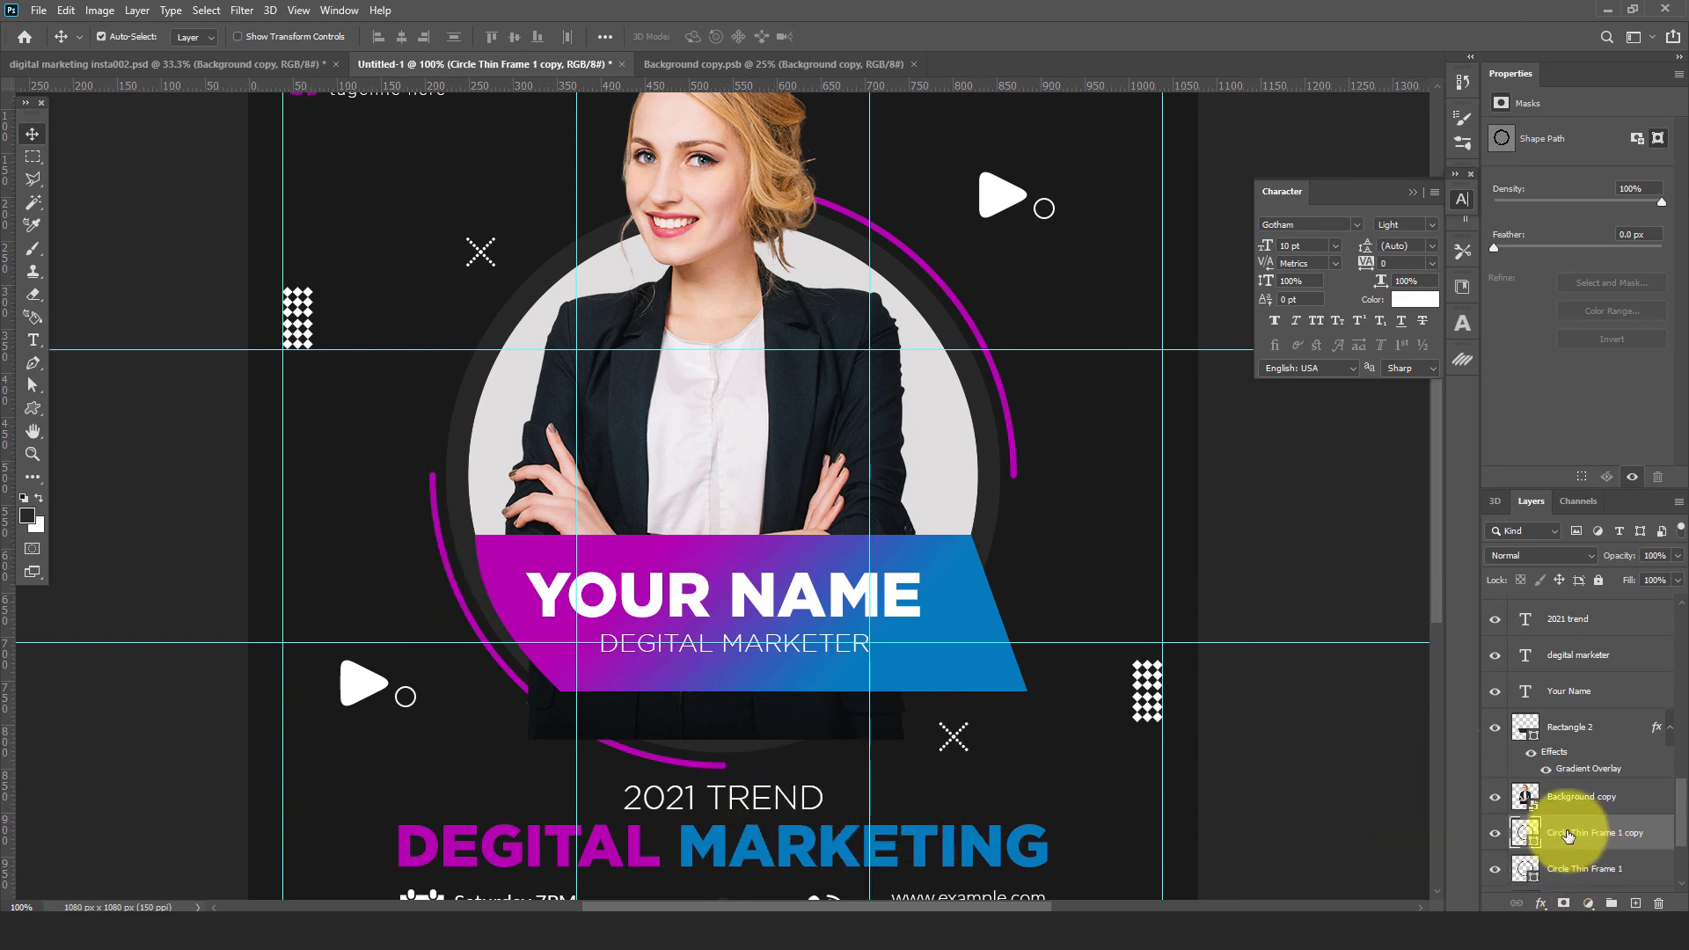
drag(1569, 834, 1583, 793)
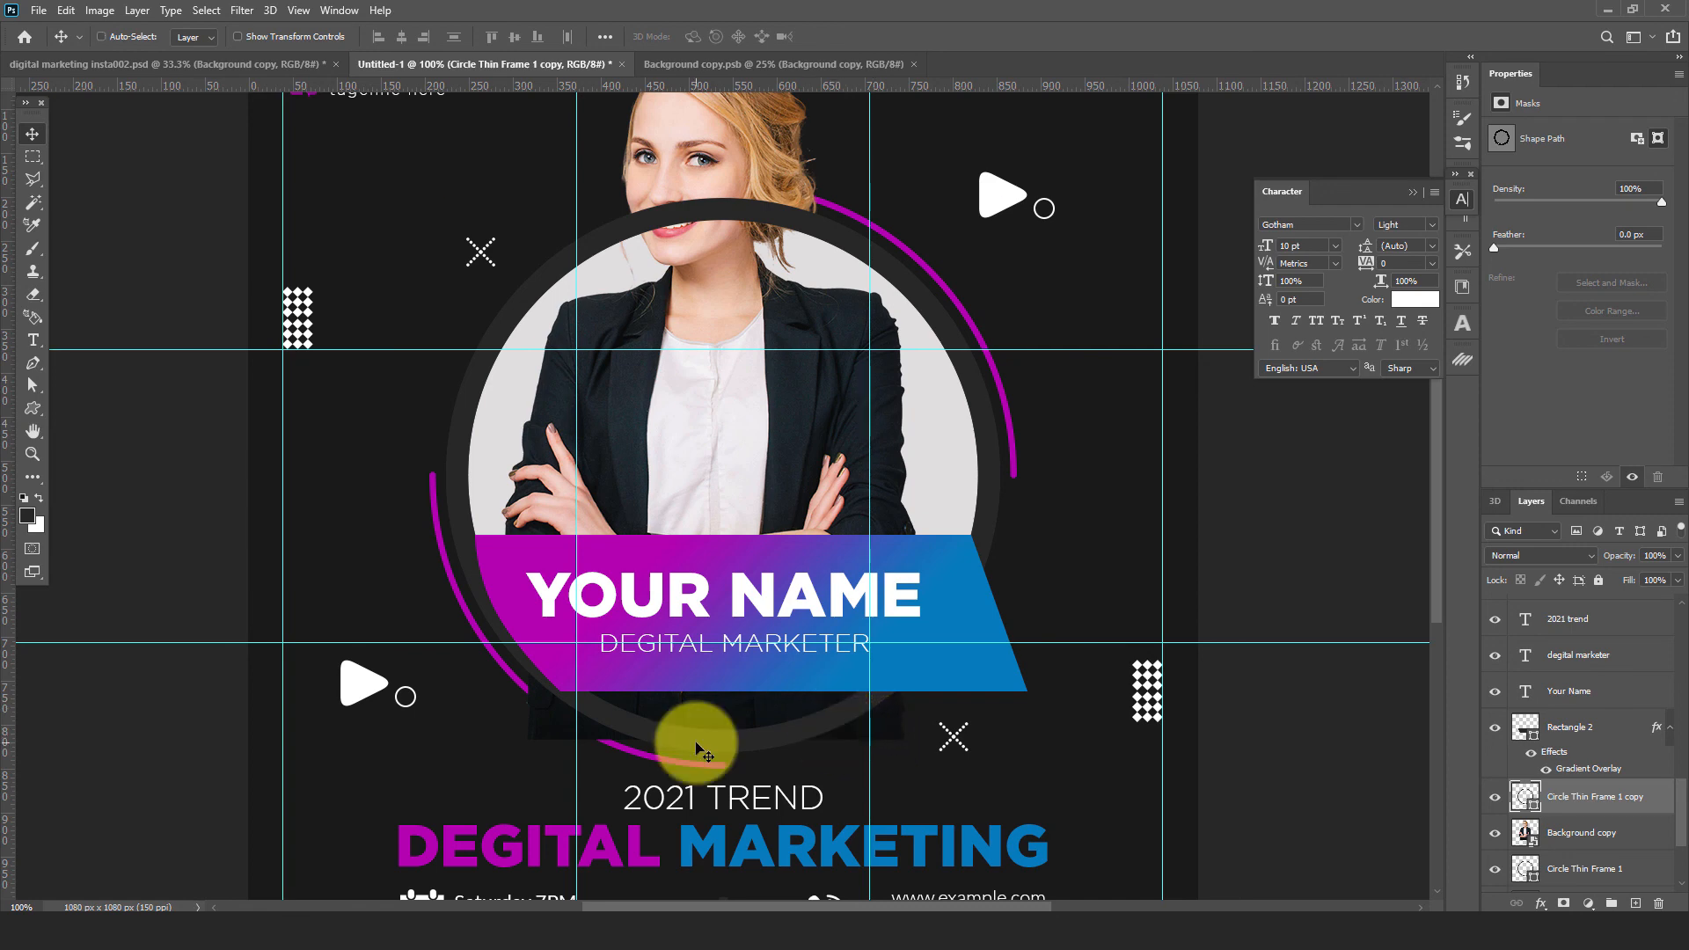
key(ctrl+shift+bracketright)
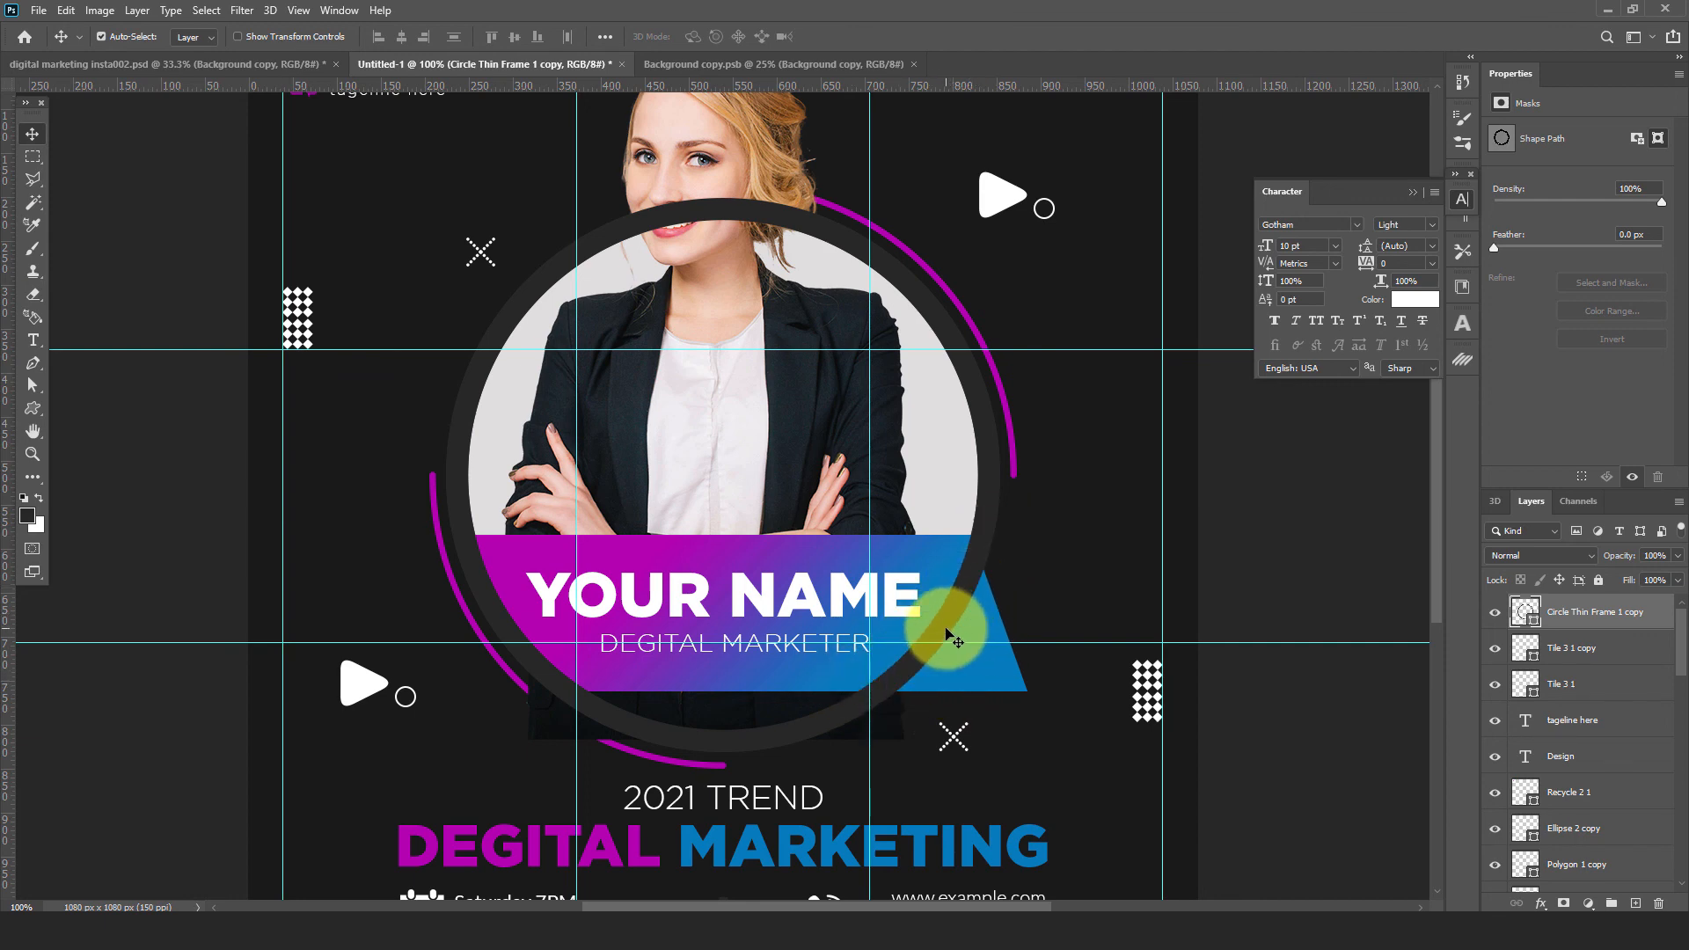
Add a layer mask to the woman cutout and erase the jacket parts that stick out below the dark ring
click(897, 734)
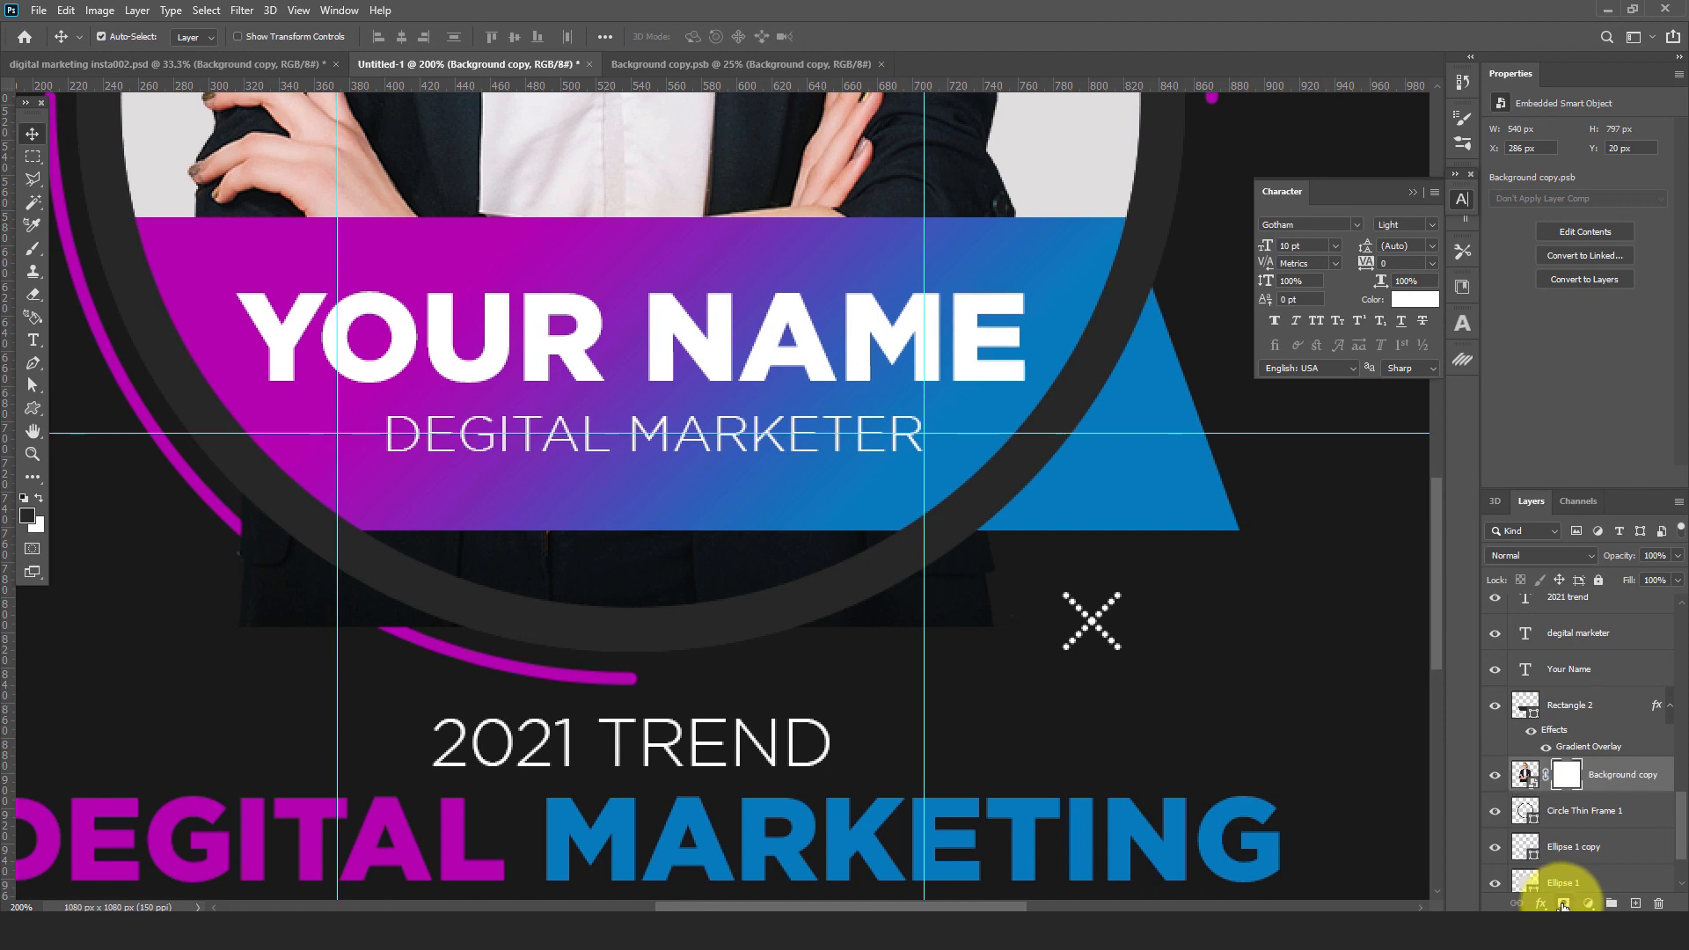
click(1562, 905)
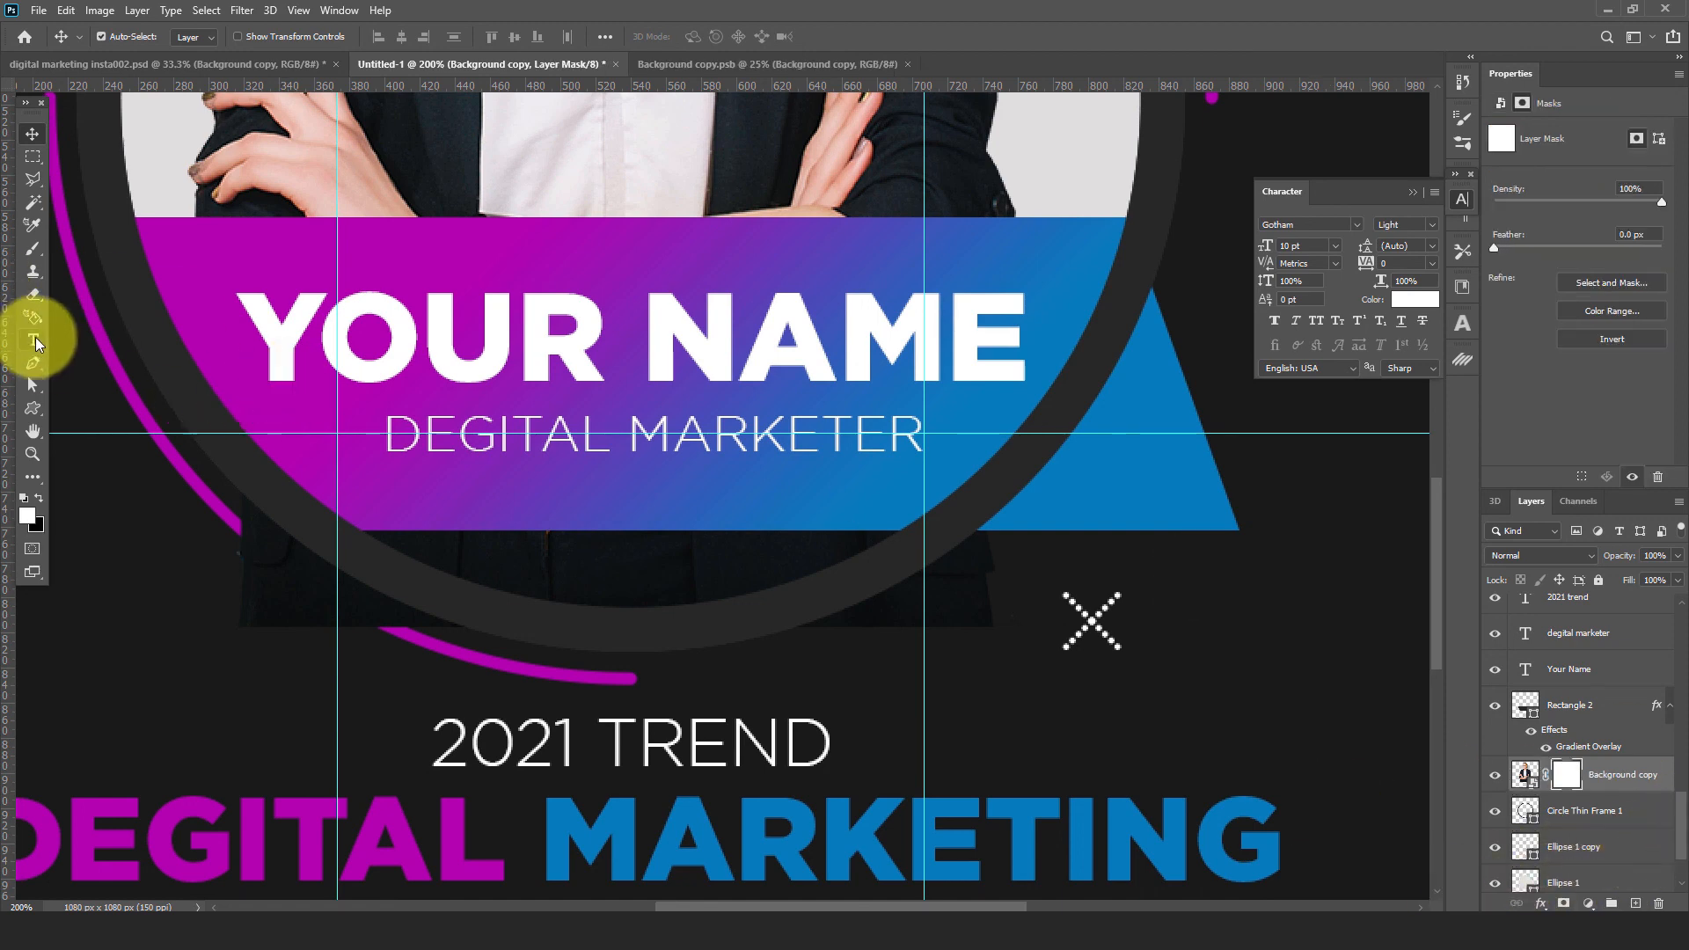
click(33, 295)
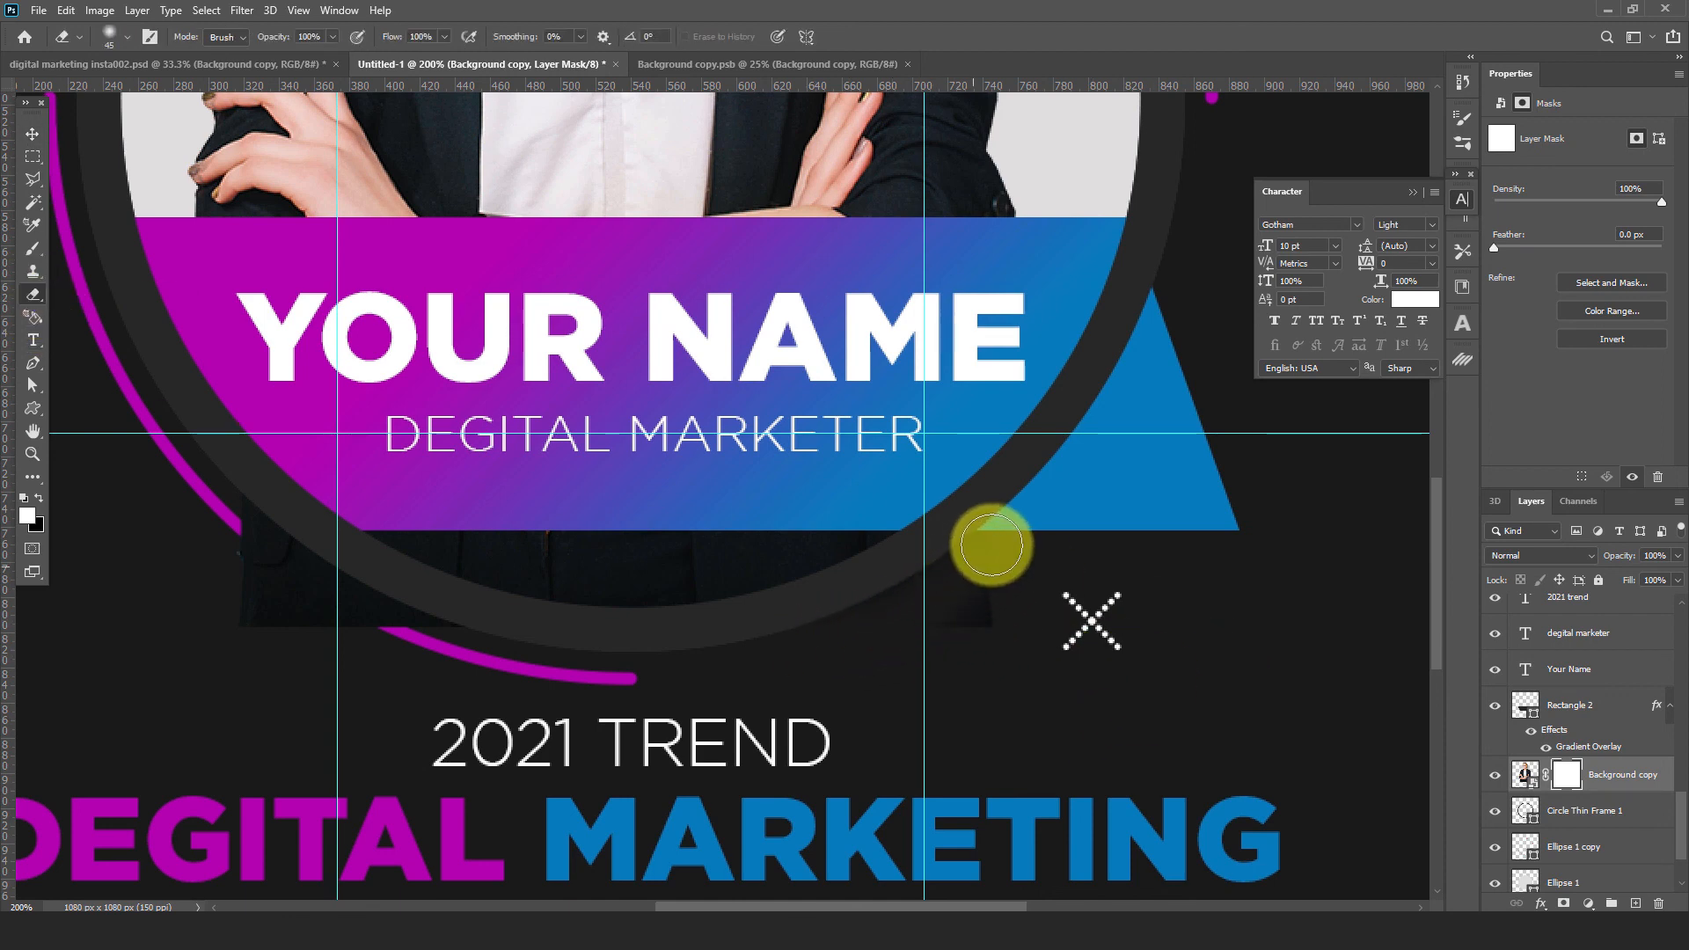
mouse_move(917, 617)
mouse_down()
mouse_move(999, 539)
mouse_move(983, 580)
mouse_up()
mouse_move(459, 648)
mouse_down()
mouse_move(272, 557)
mouse_move(234, 502)
mouse_move(294, 624)
mouse_move(226, 622)
mouse_move(253, 519)
mouse_move(381, 649)
mouse_move(261, 592)
mouse_move(264, 641)
mouse_move(958, 709)
mouse_move(1151, 547)
mouse_up()
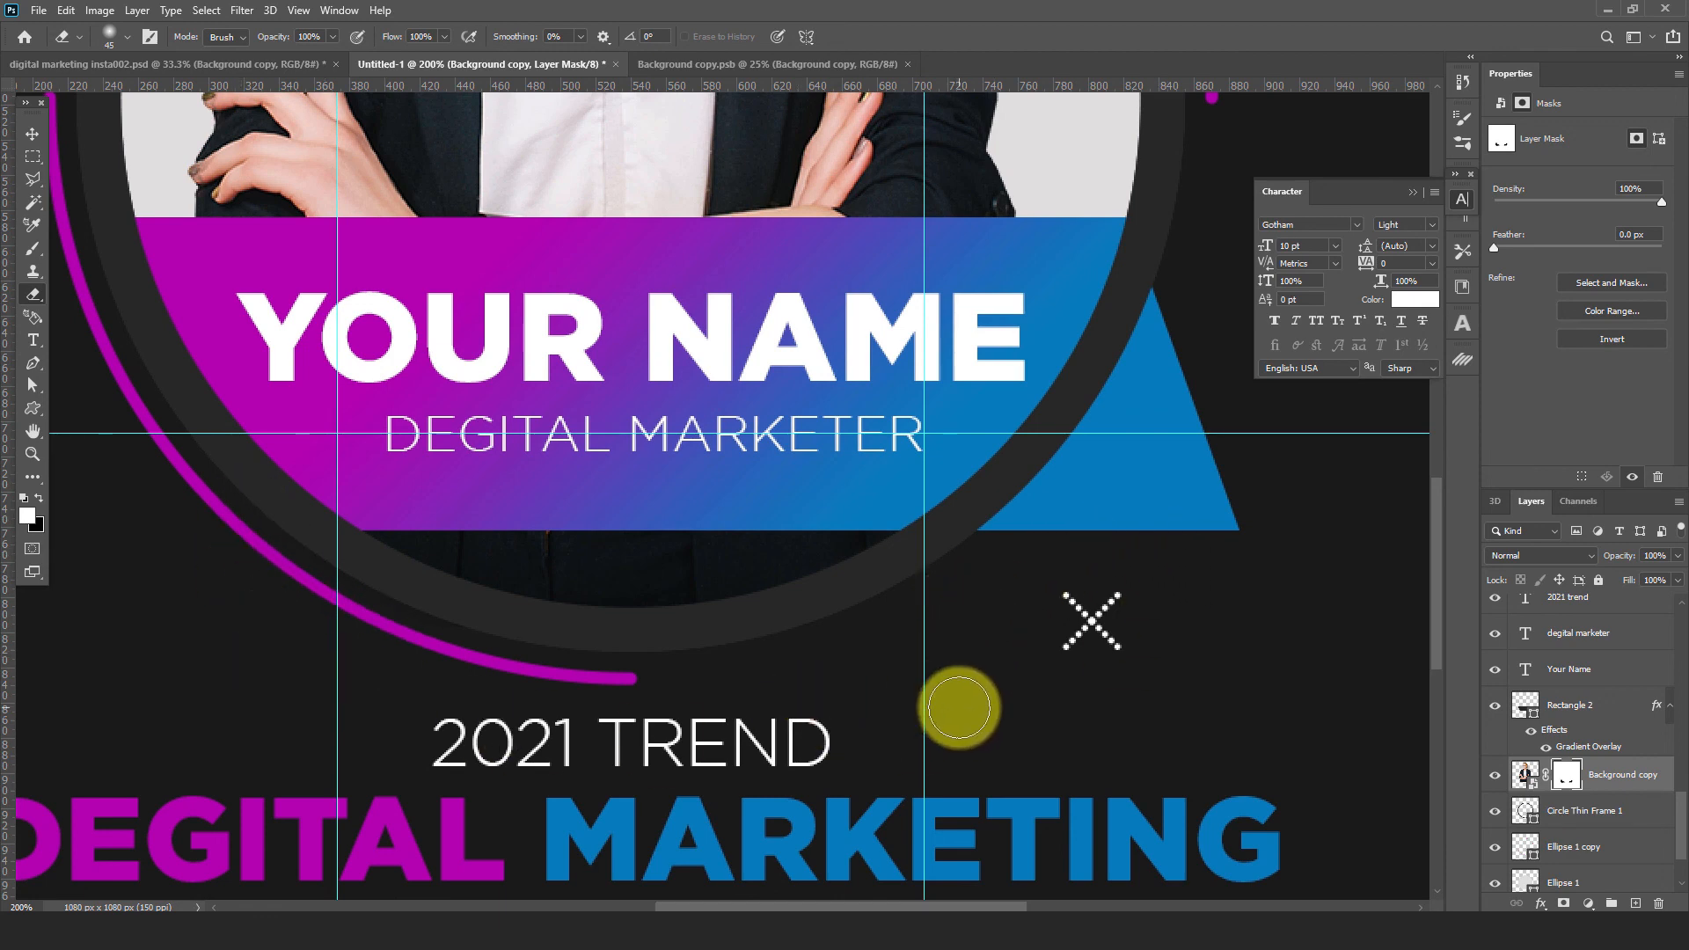
key(ctrl+minus)
scroll(998, 672, up, 3)
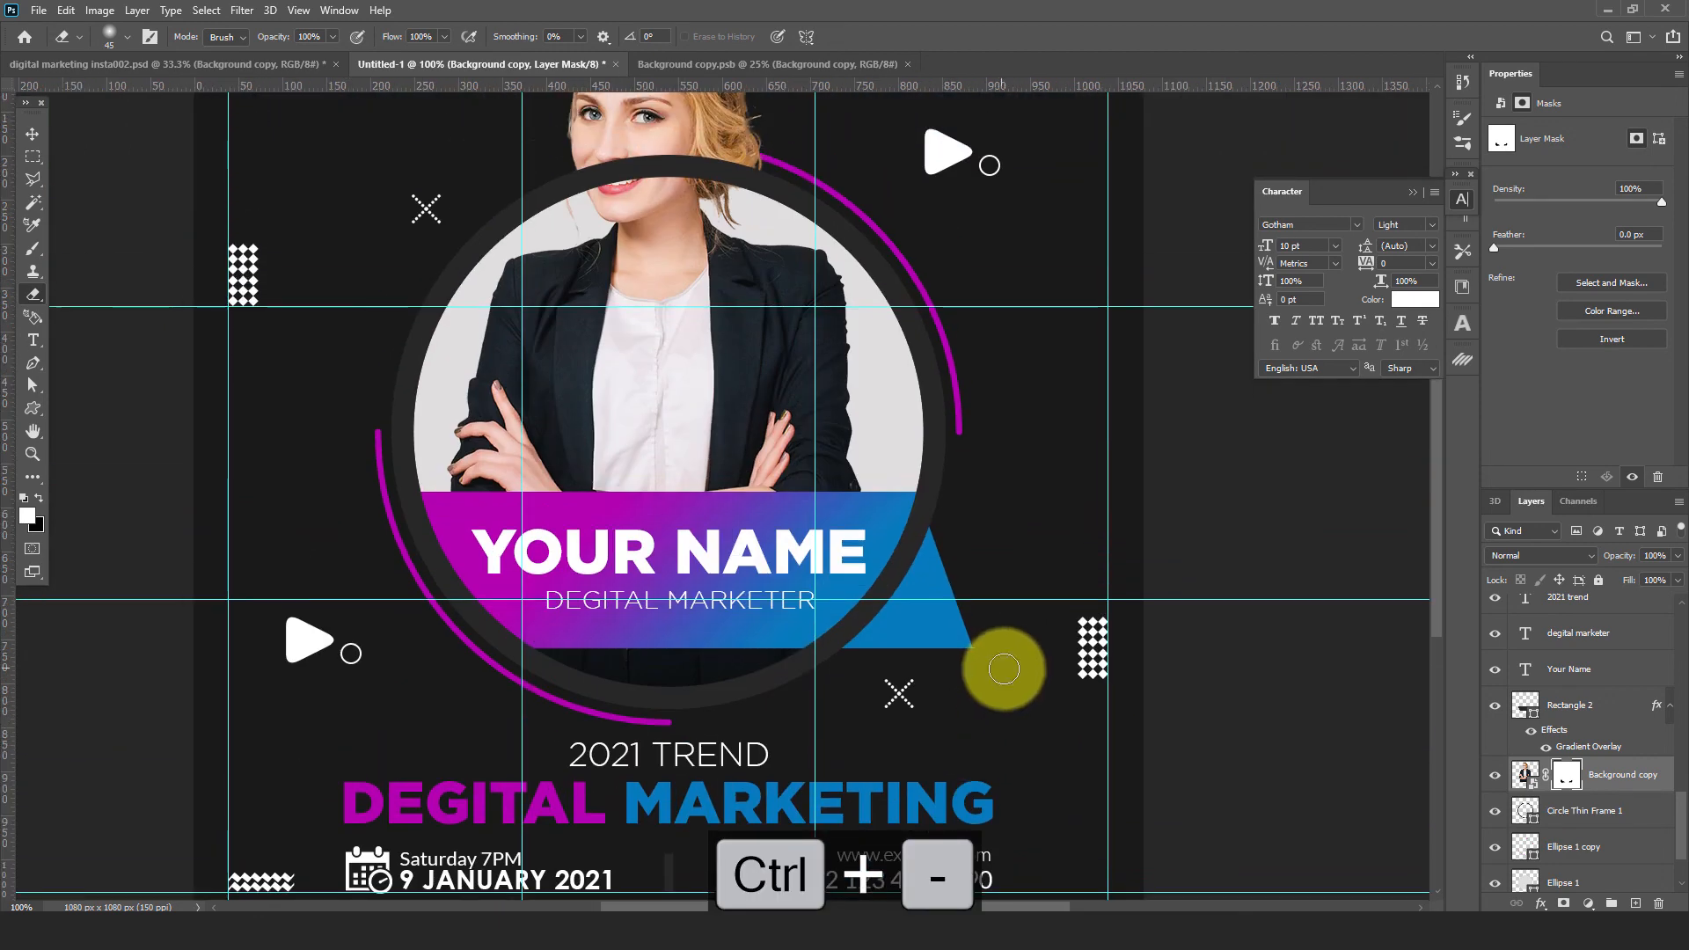
Add a layer mask to the top ring copy and erase the ring across the woman's face and hair with a 90 px eraser
click(31, 133)
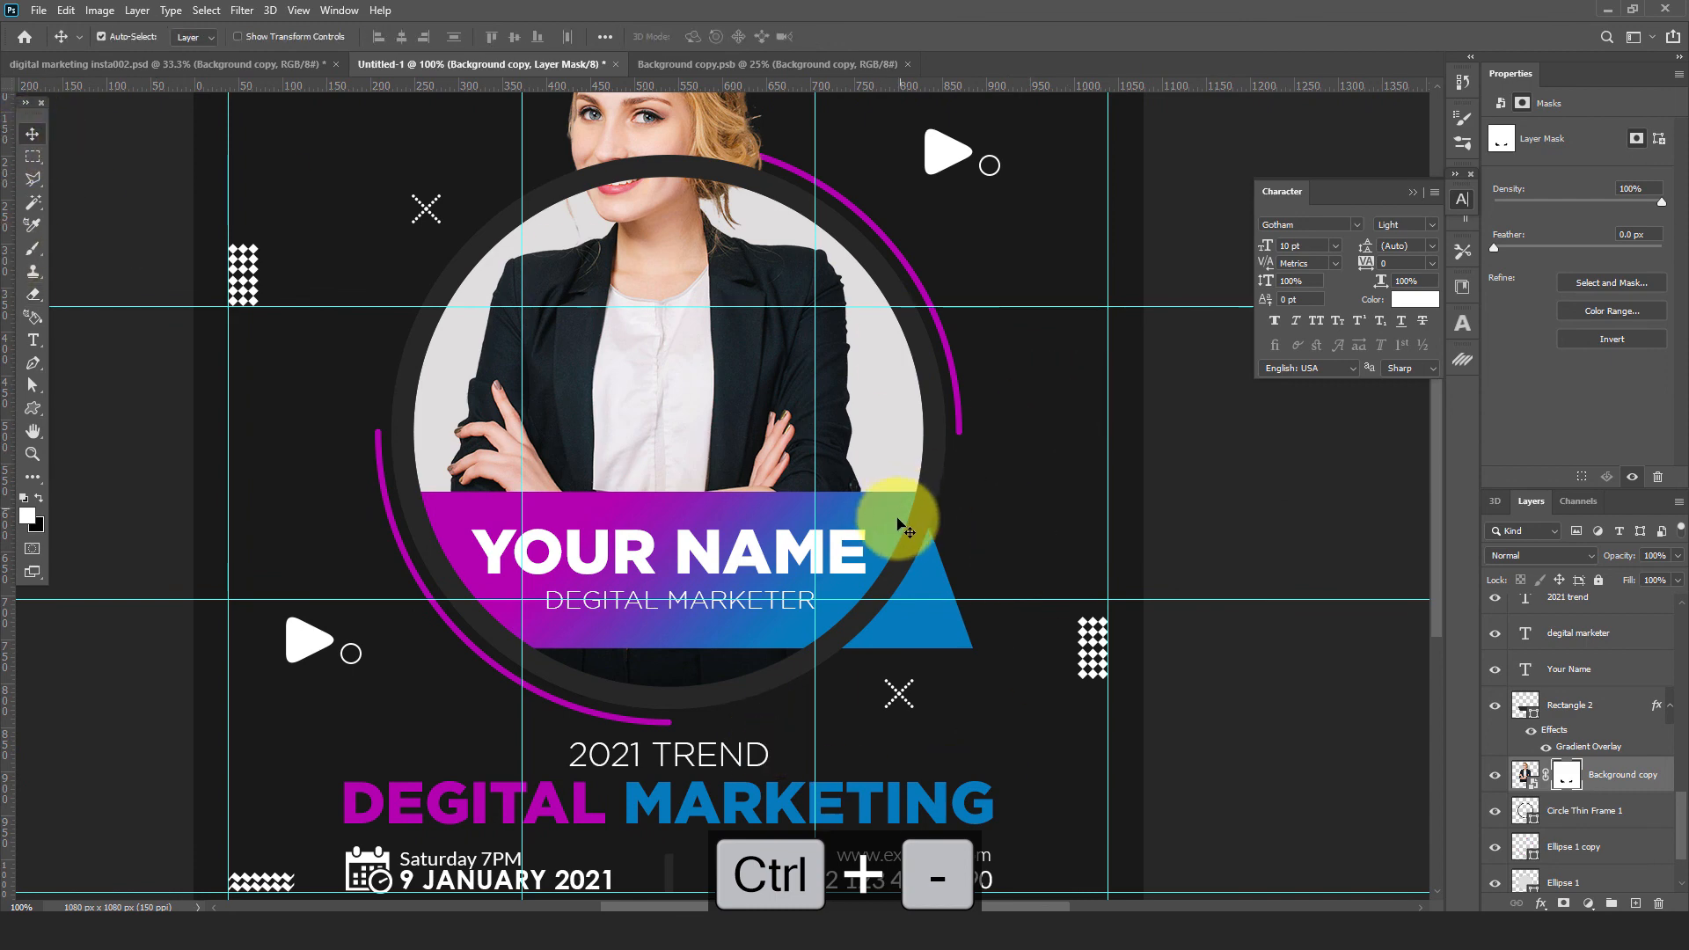
click(926, 525)
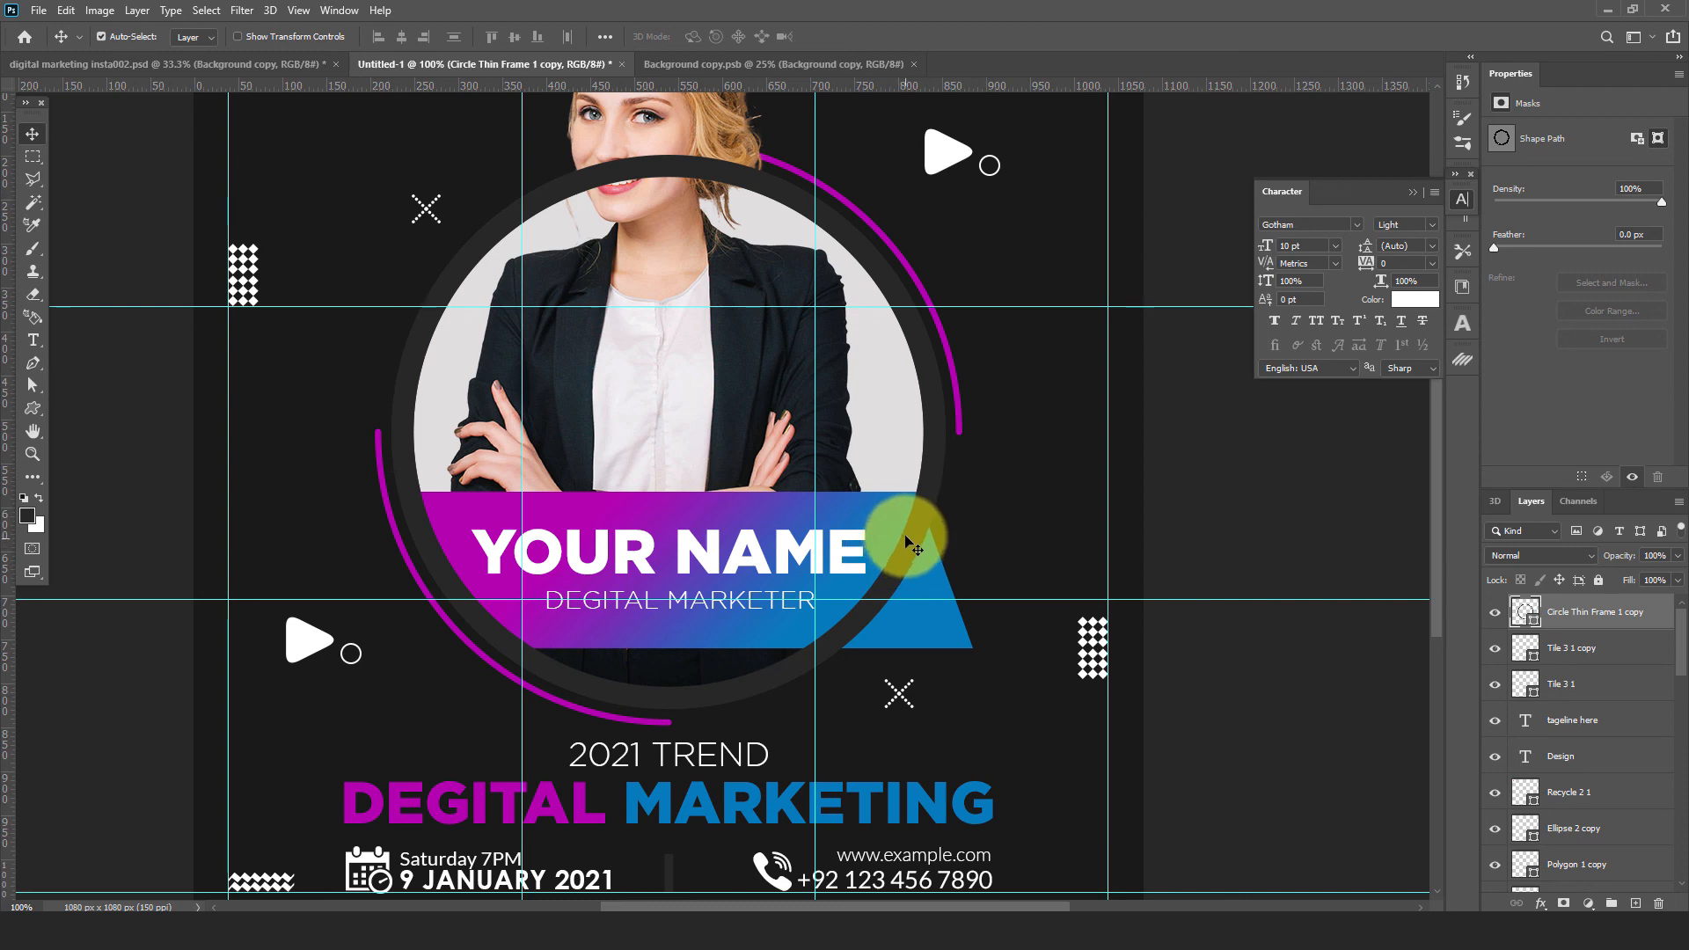
click(1563, 904)
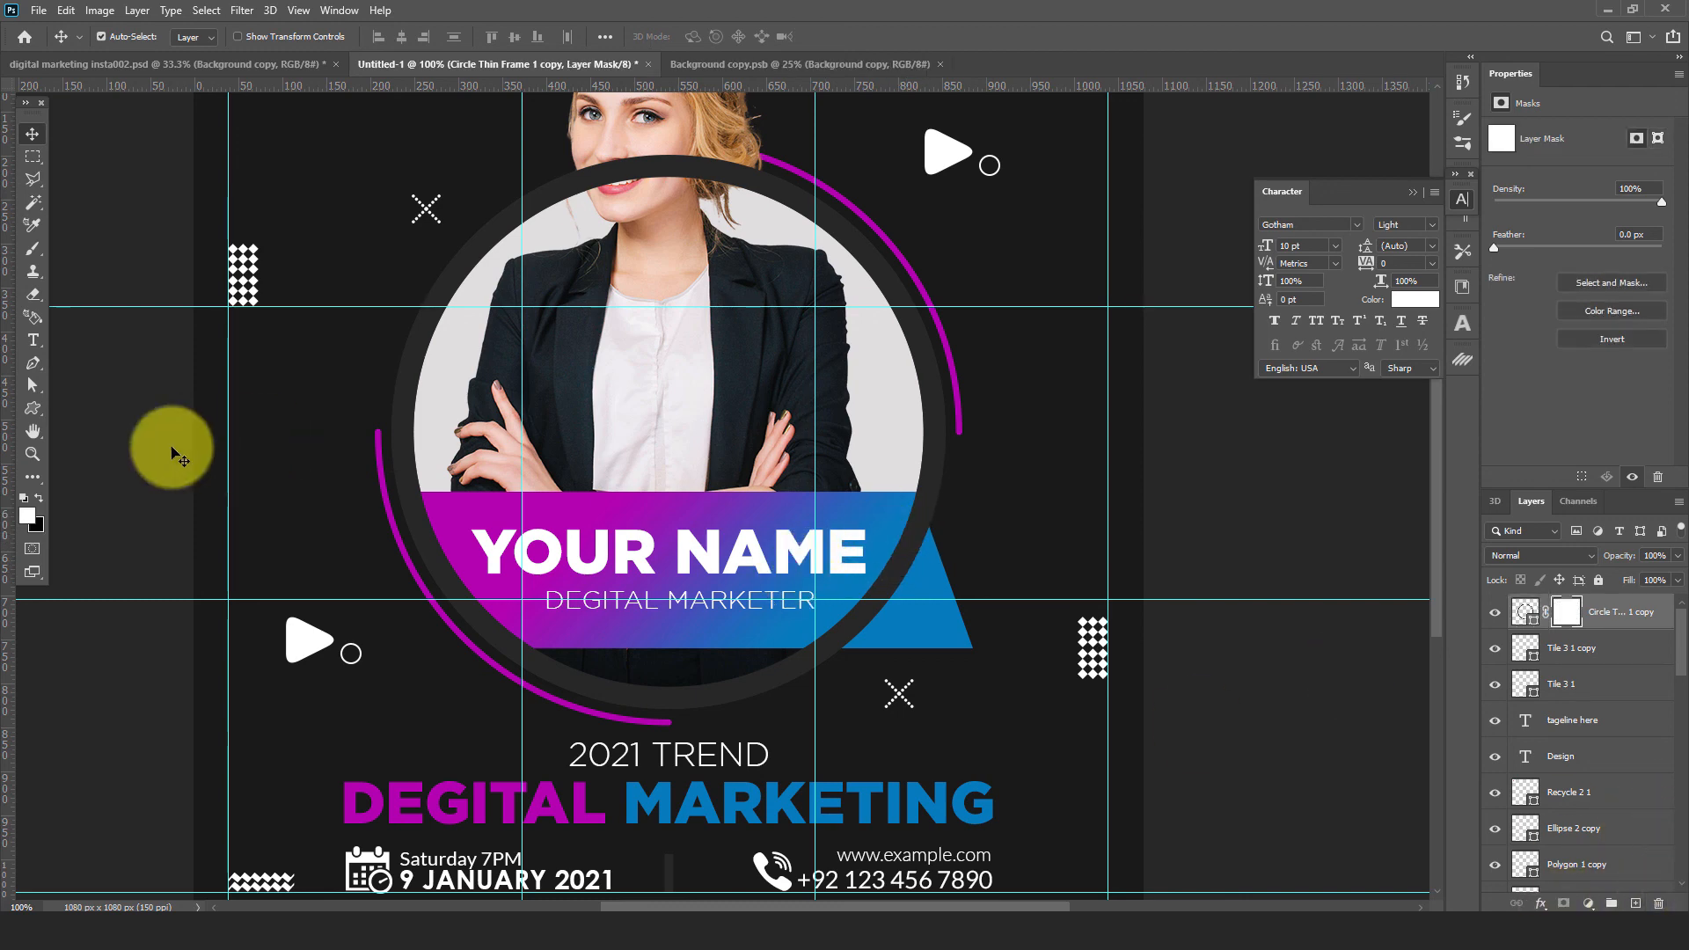
click(36, 301)
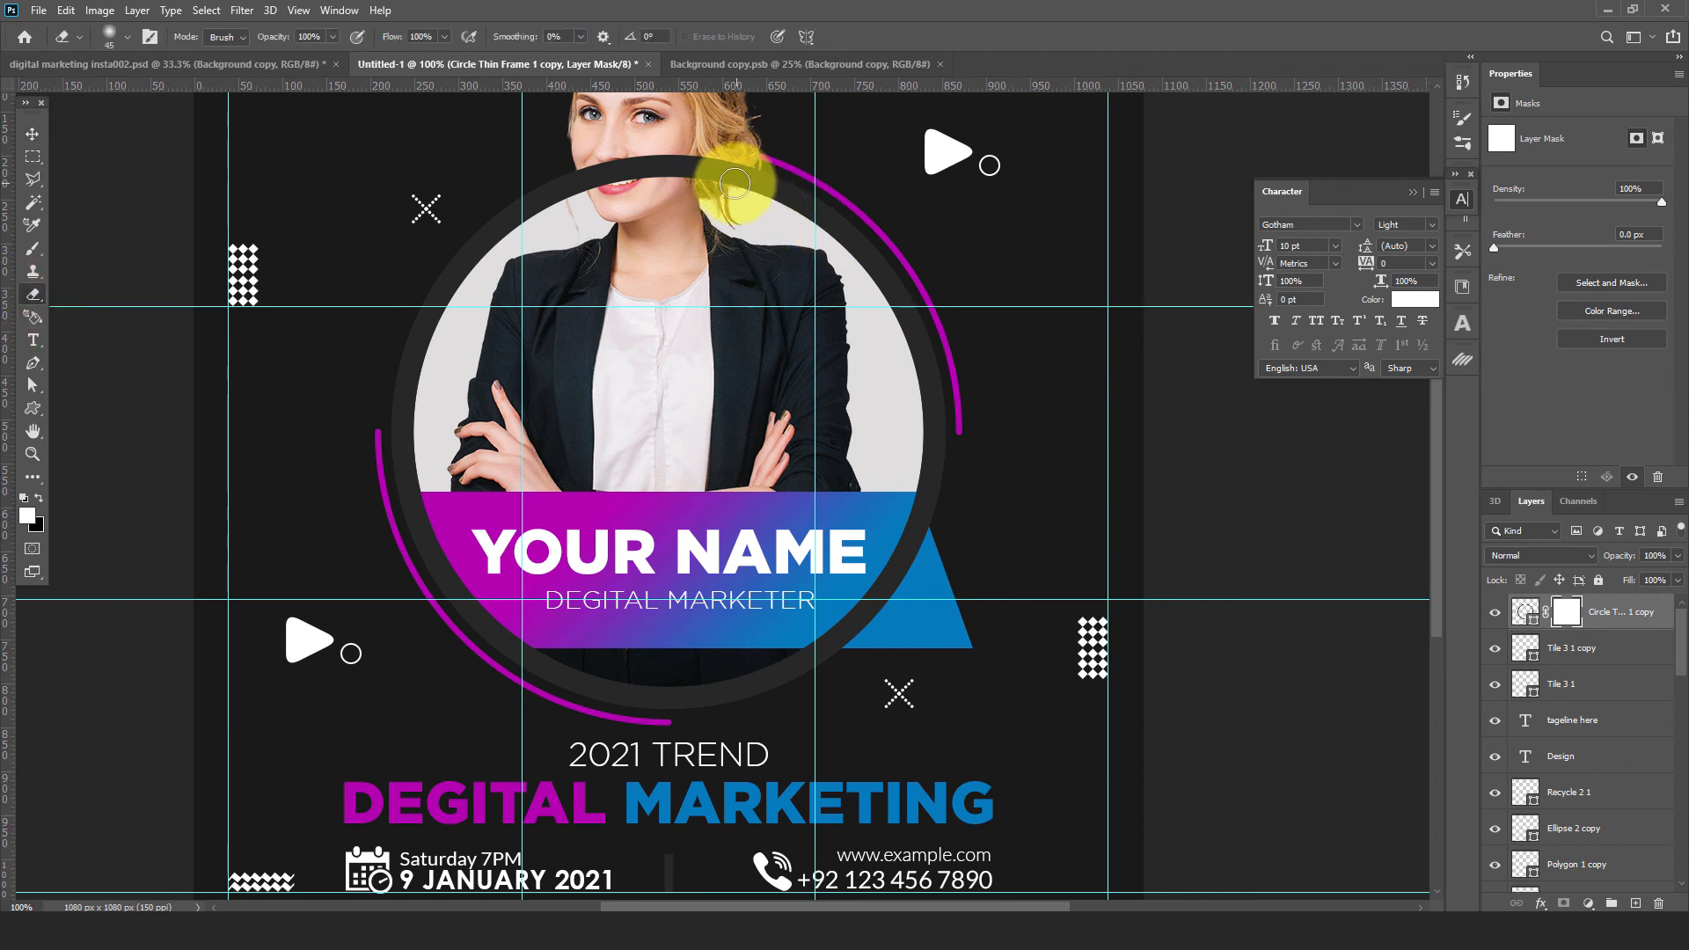
key(bracketright)
mouse_move(779, 134)
mouse_down()
mouse_move(733, 177)
mouse_move(568, 179)
mouse_move(692, 158)
mouse_move(733, 171)
mouse_up()
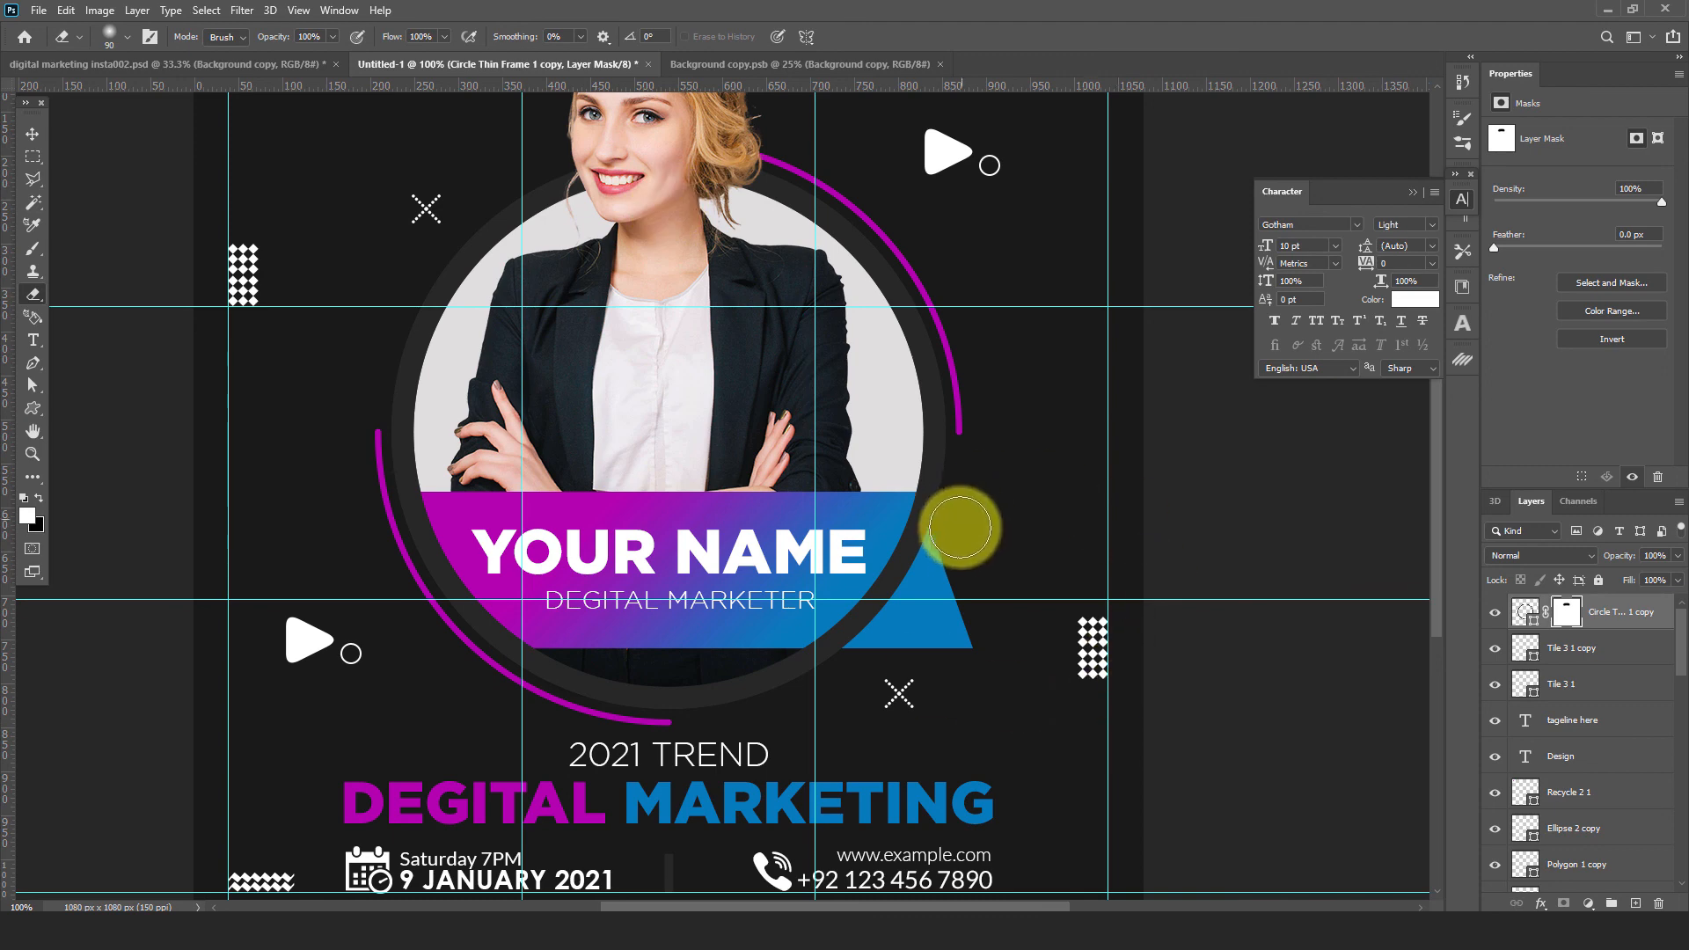
Erase the ring copy where it crosses the blue end of the name banner, using a Hard Round 90 px eraser on its mask
scroll(933, 519, up, 2)
click(125, 44)
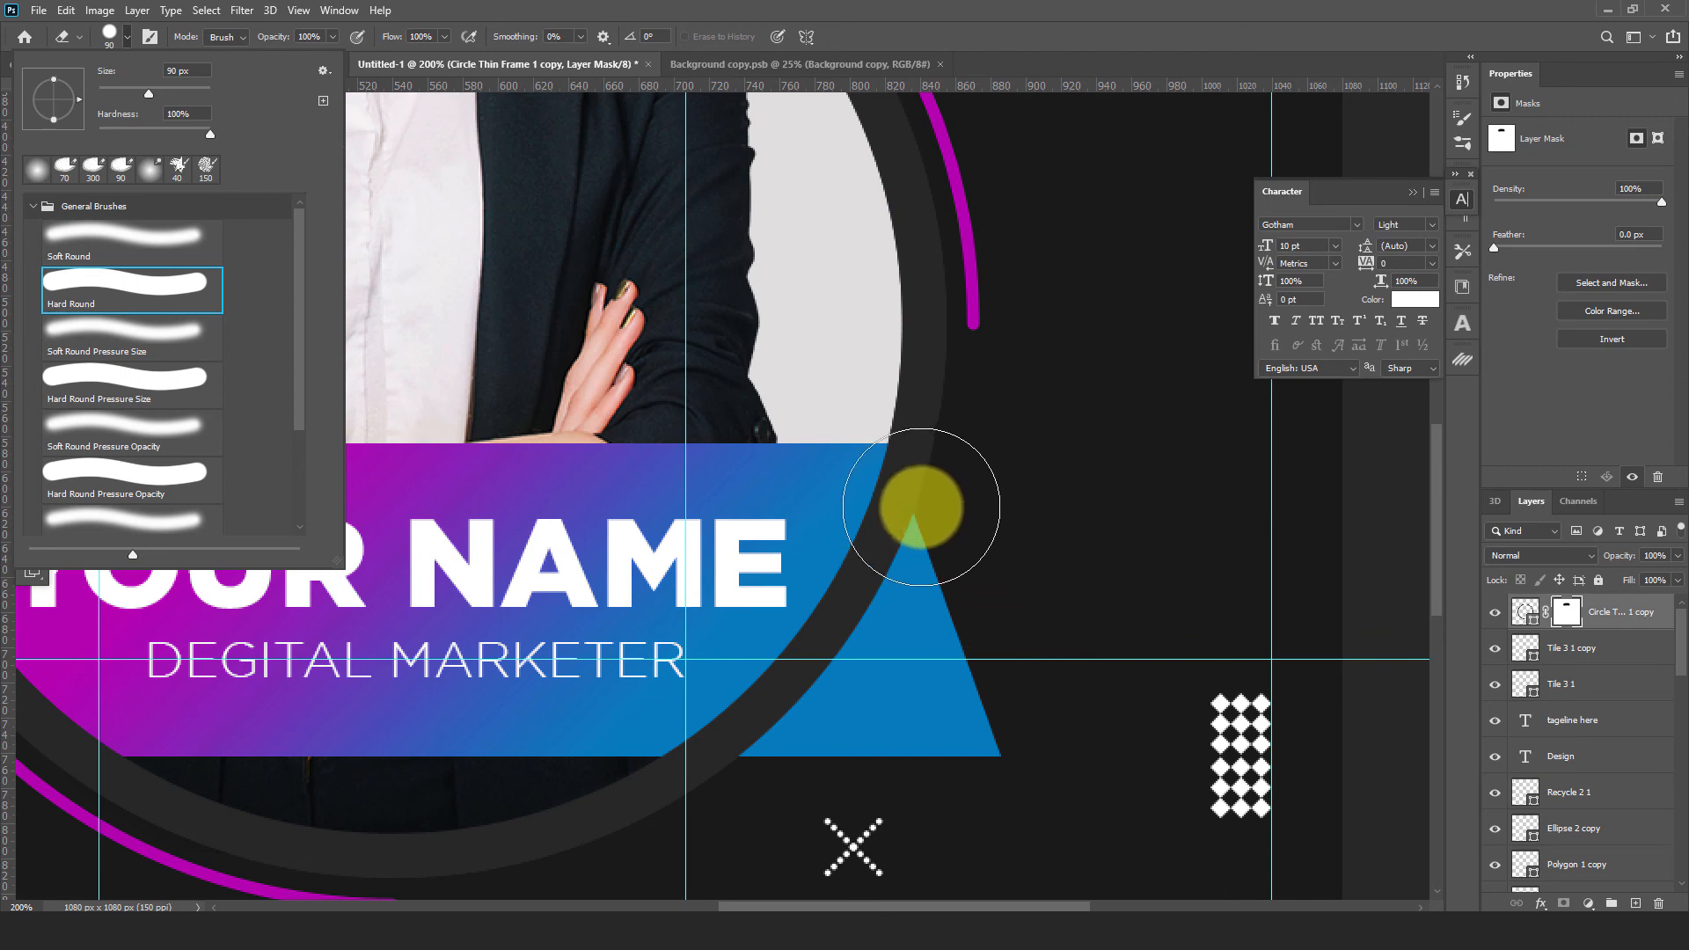
click(926, 509)
mouse_move(871, 569)
mouse_down()
mouse_move(746, 671)
mouse_move(705, 682)
mouse_move(769, 678)
mouse_move(689, 680)
mouse_up()
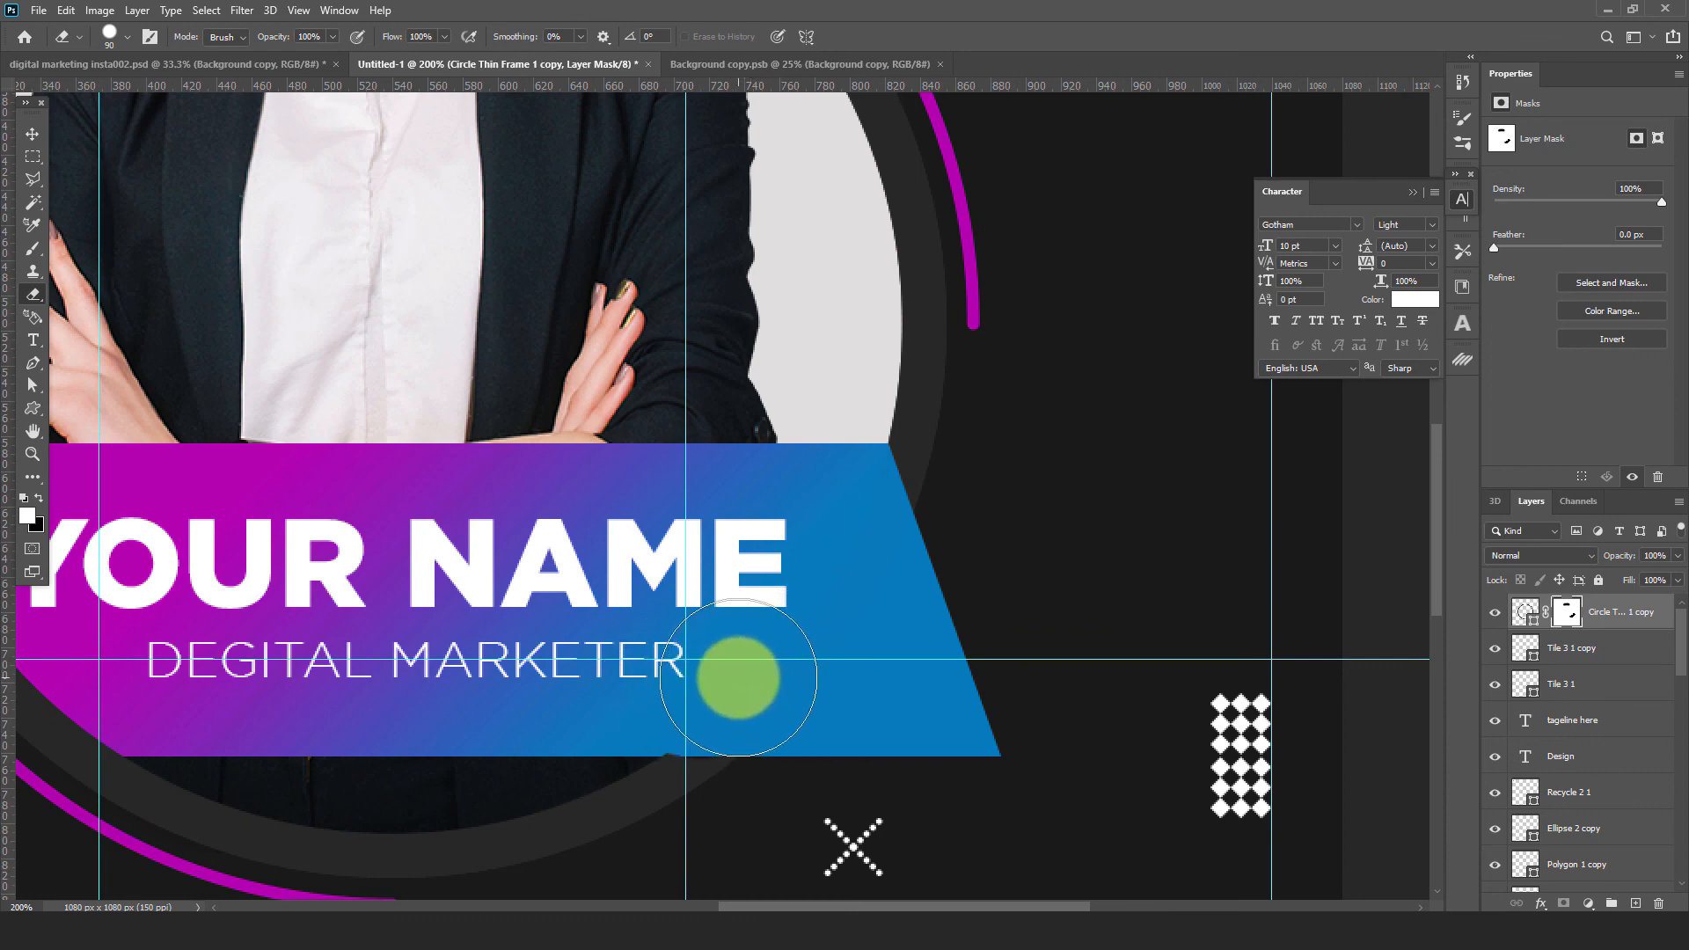
drag(746, 678, 675, 680)
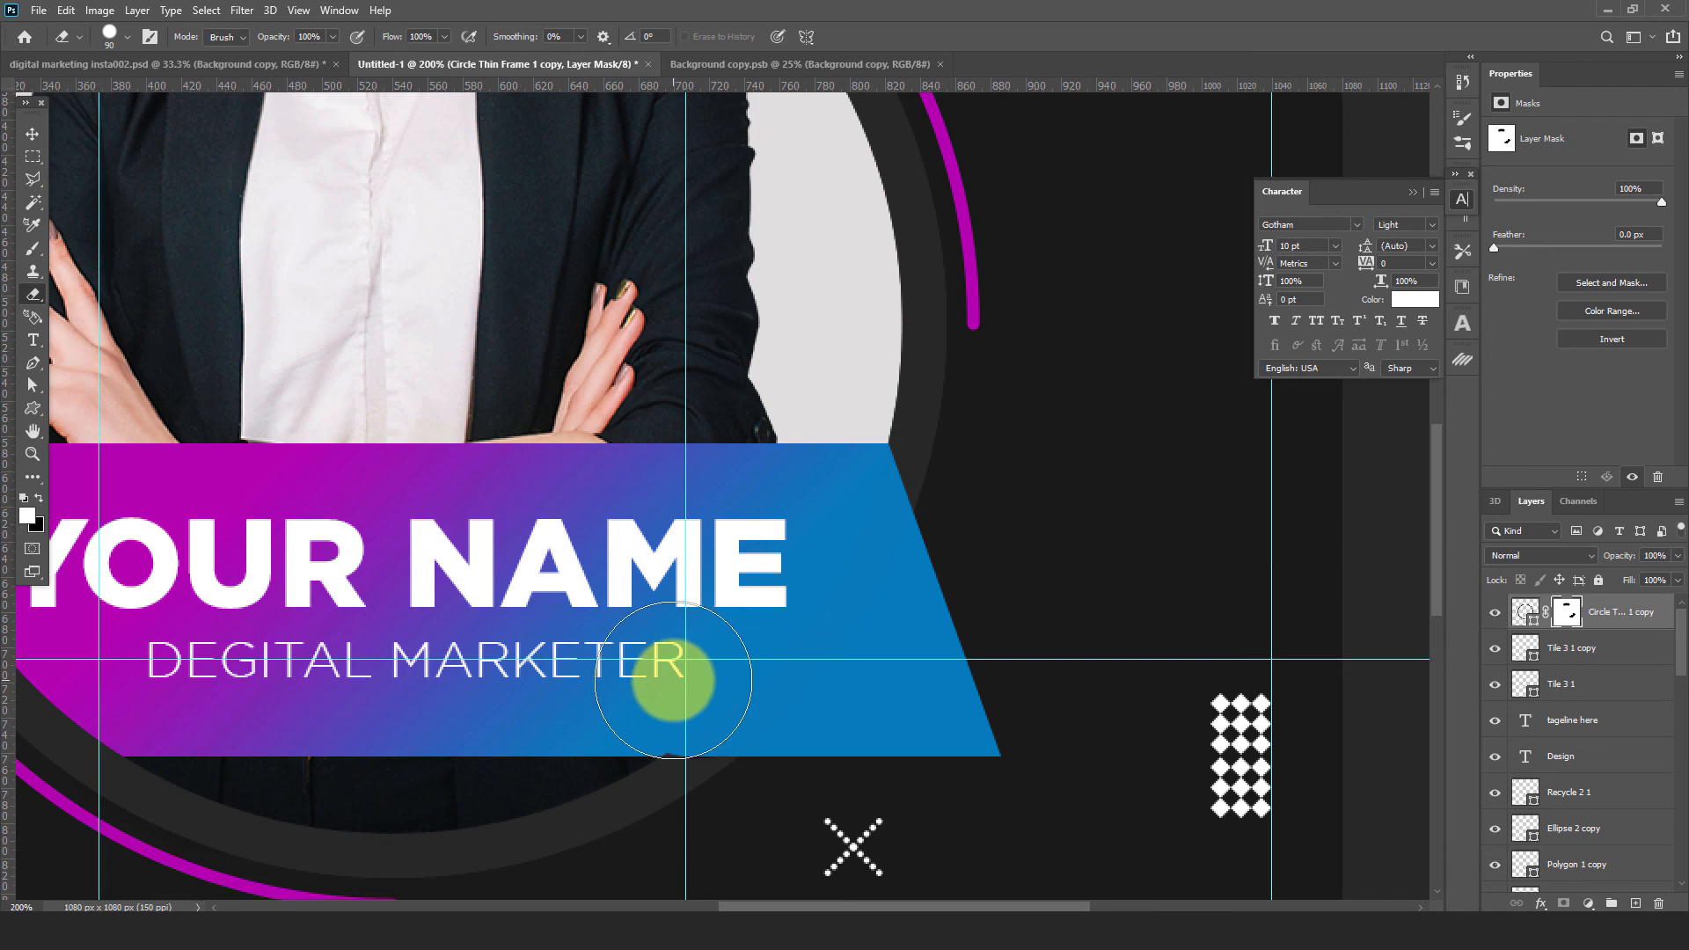
scroll(791, 619, down, 2)
key(v)
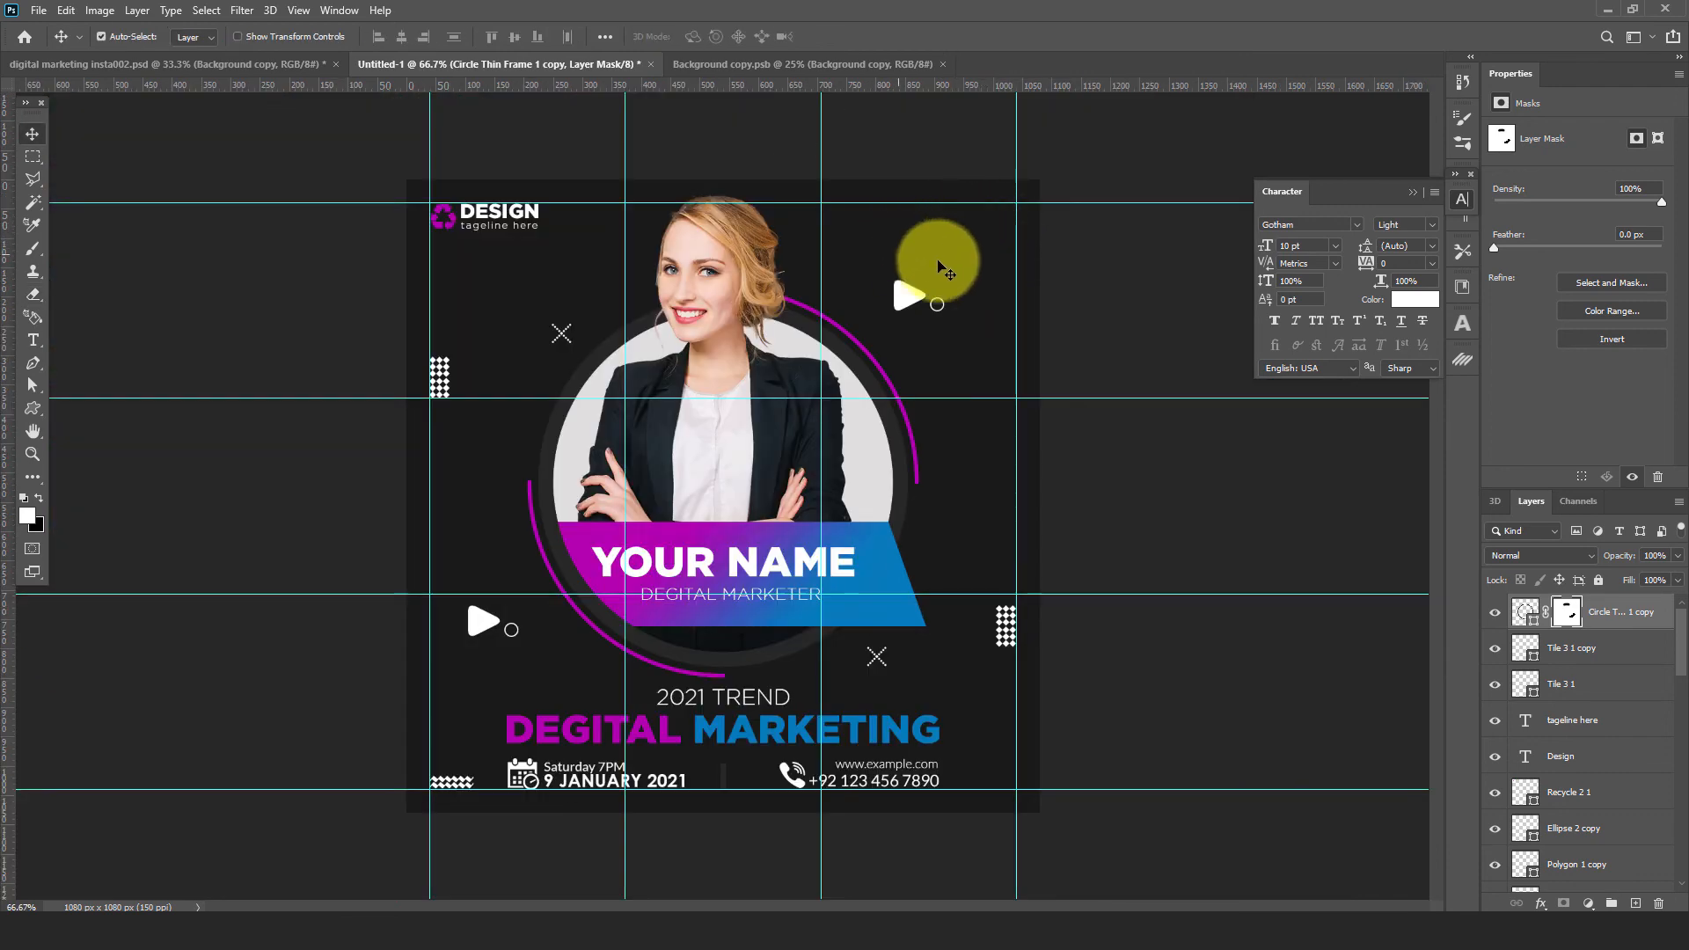
Start a new 10 pt Gotham Light text line above the upper play triangle, opposite the logo
click(31, 343)
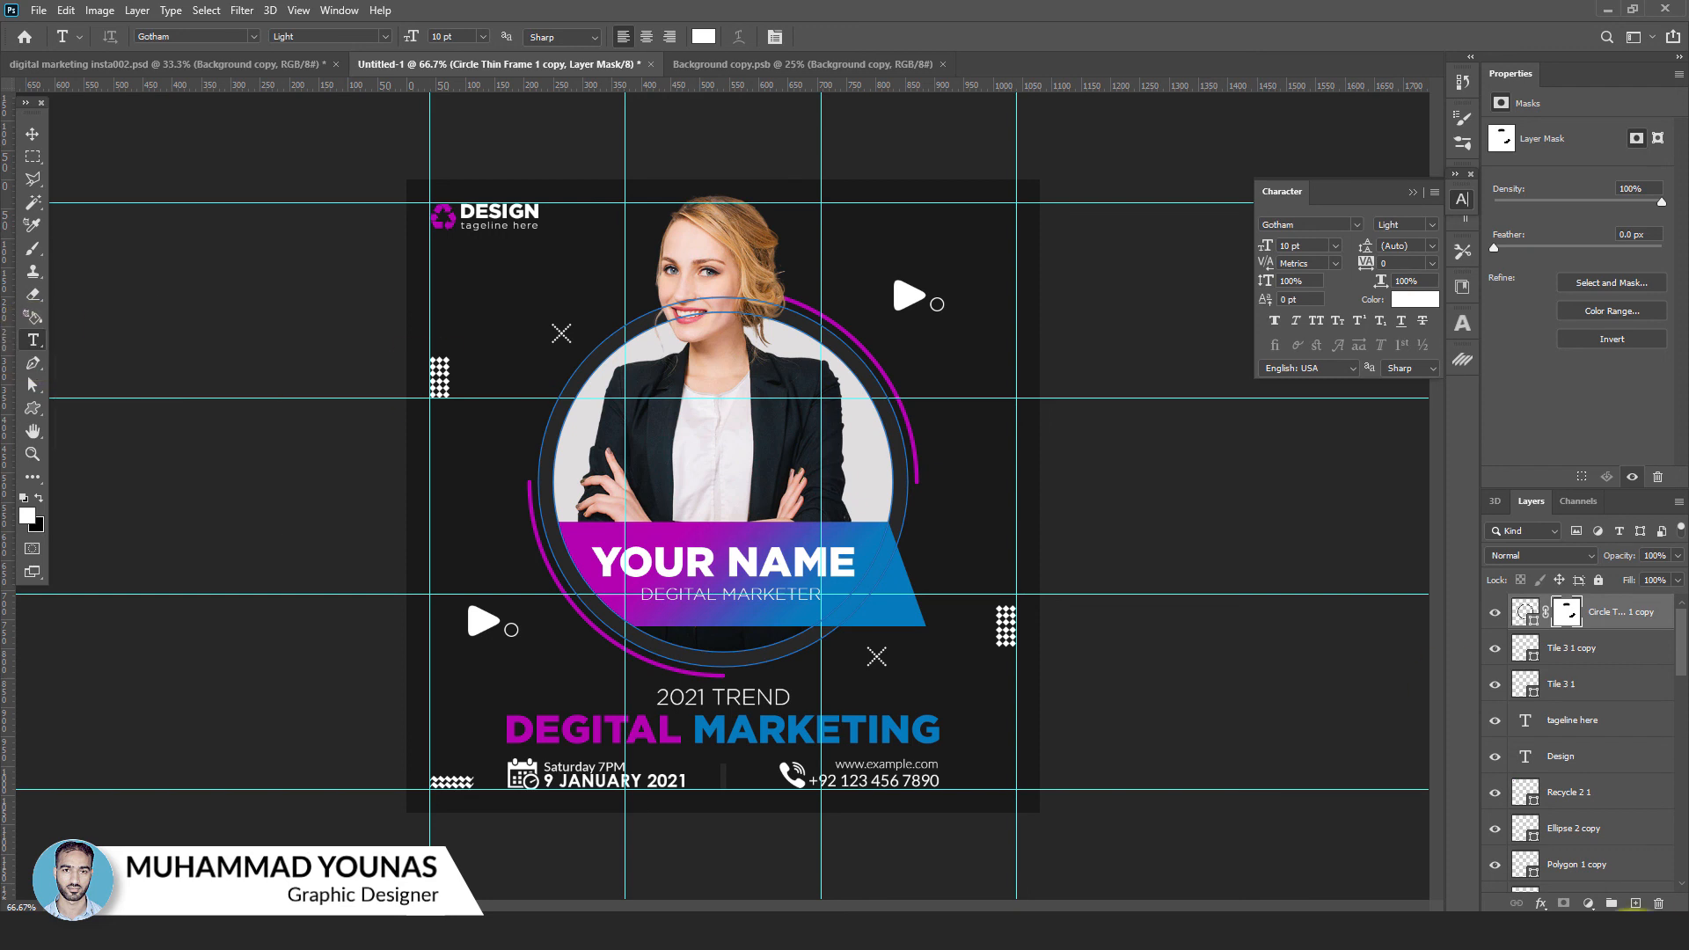
click(898, 233)
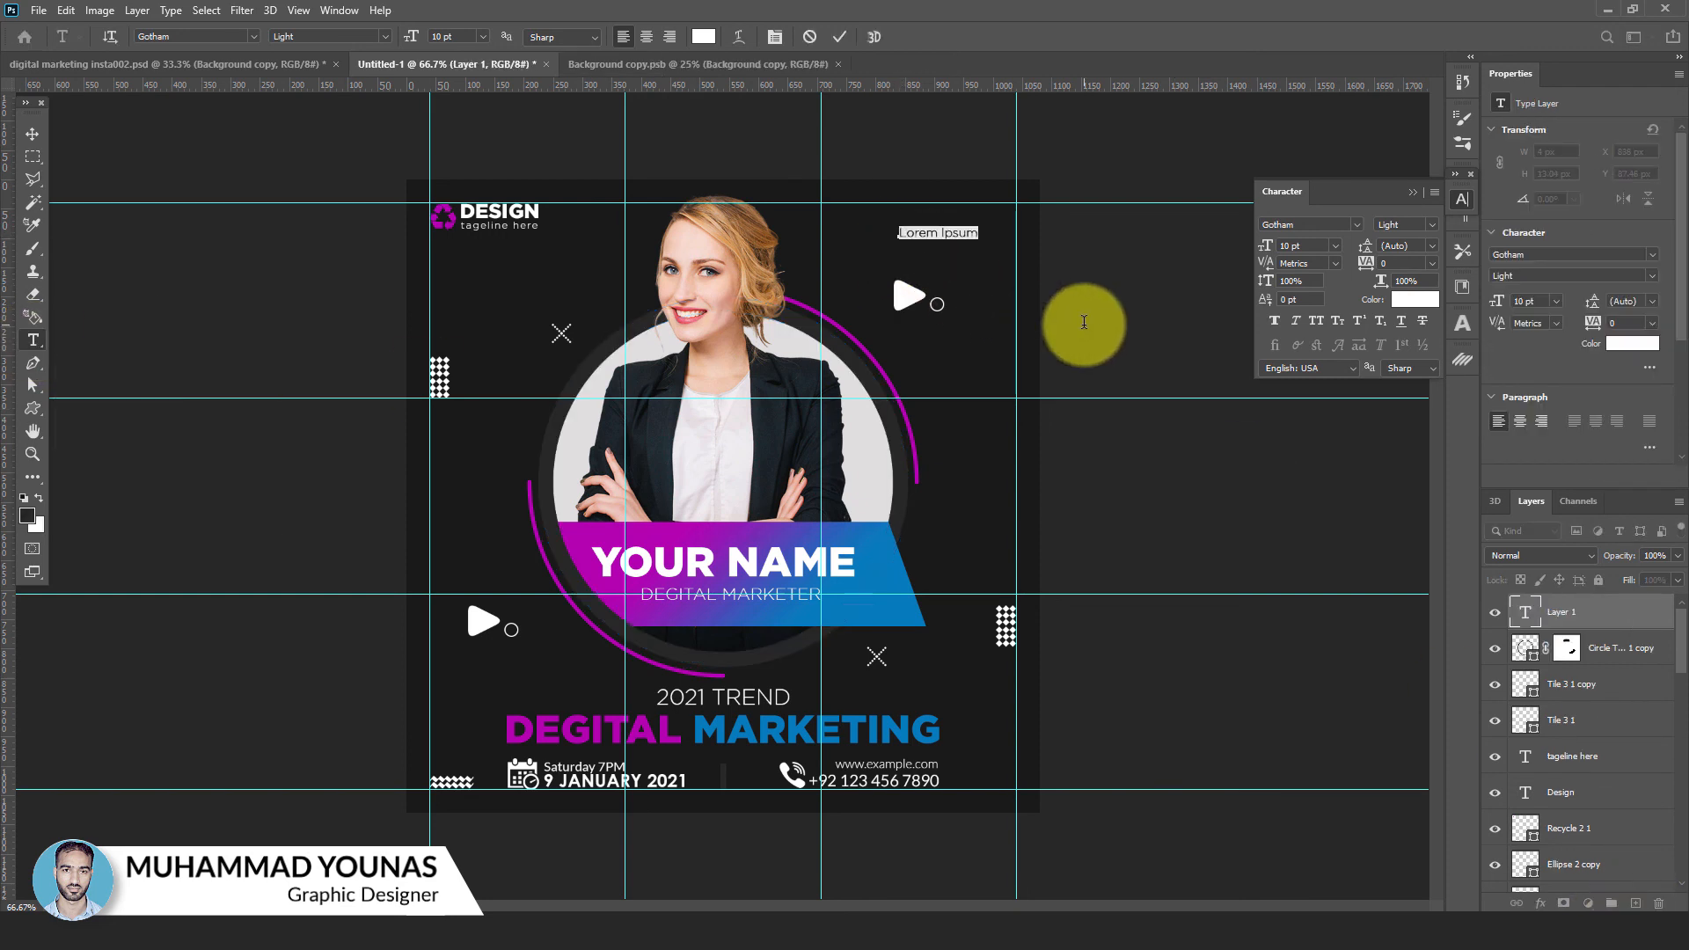